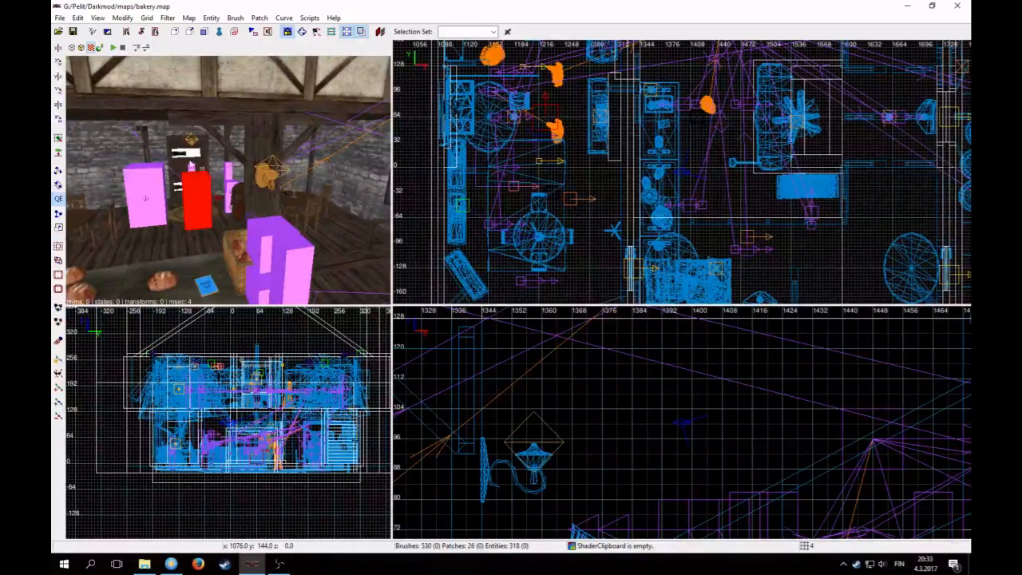
- Move the light near the courtyard's outer corner slightly inward, away from the boundary wall, and deselect it
right_click(247, 130)
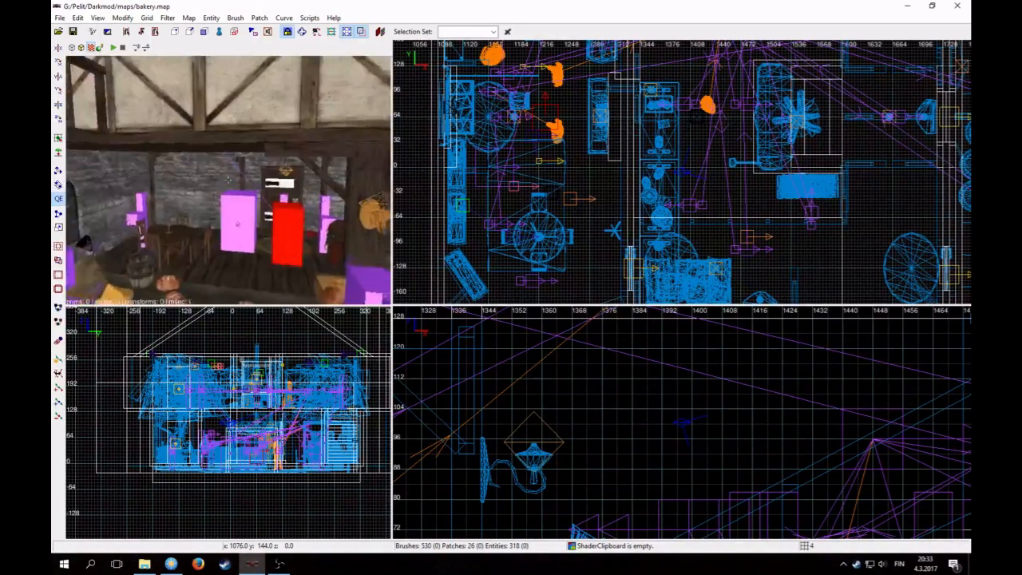
key("Up")
key("Up")
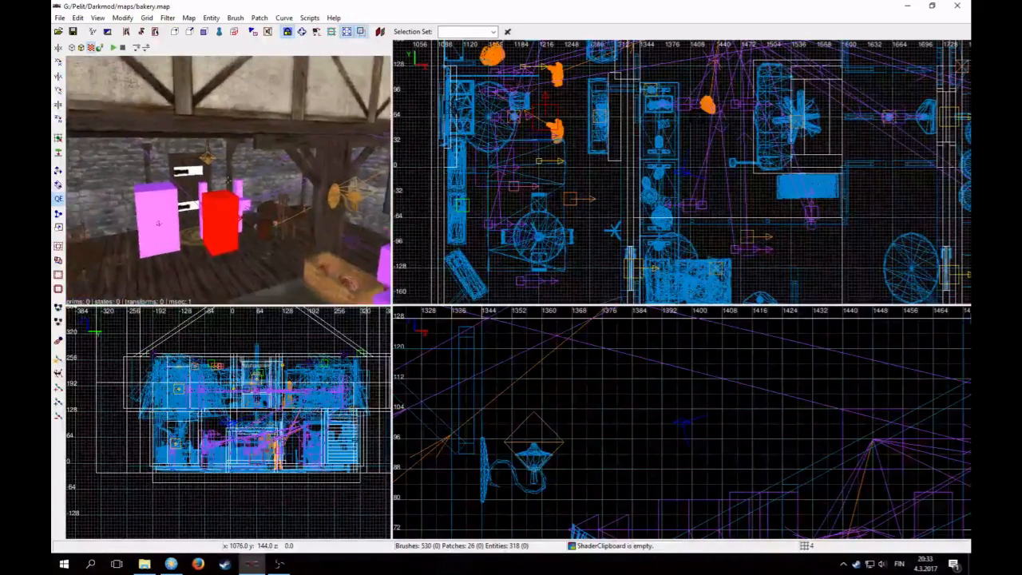
key("Up")
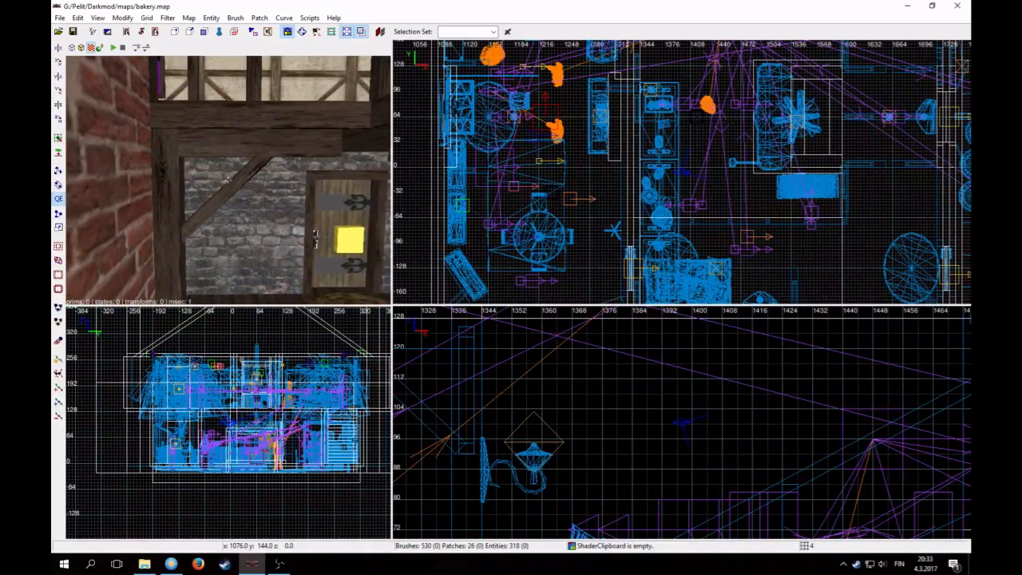
key("Down")
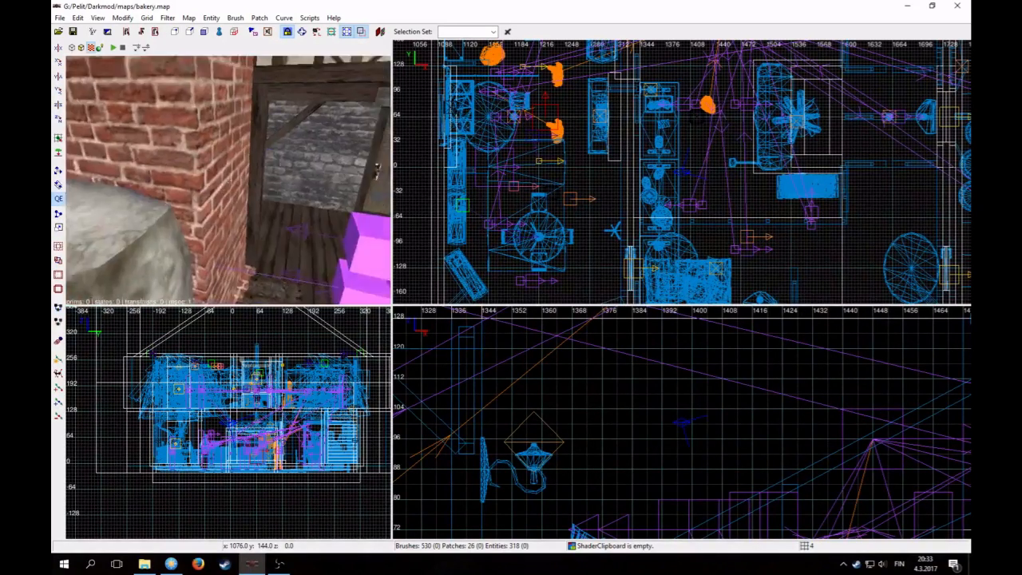
key("Up")
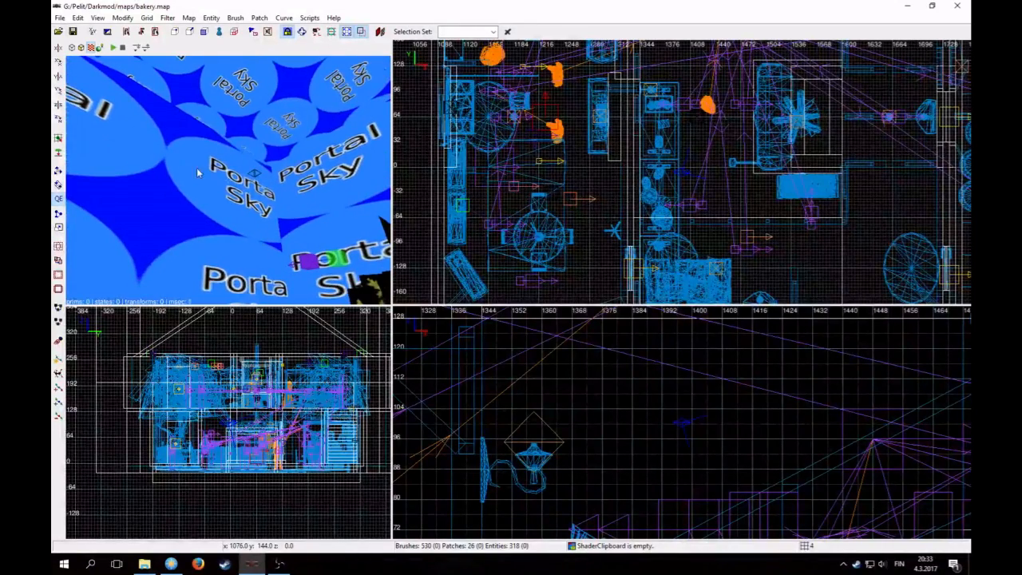
left_click(256, 174, "shift")
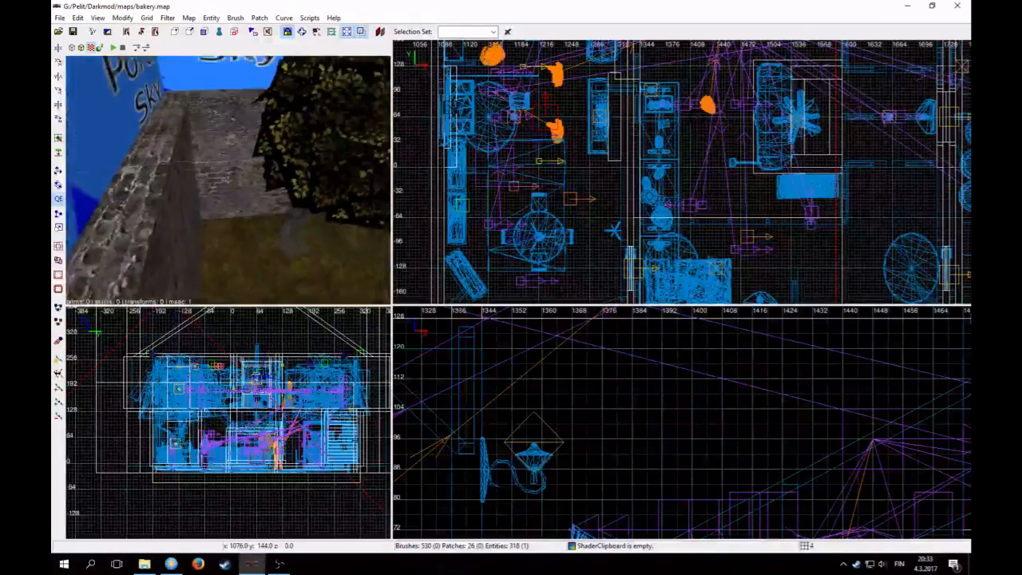
right_click(228, 180)
key("4")
scroll(685, 205, "down", 3)
right_click_drag(685, 205, 608, 172)
scroll(864, 207, "down", 2)
right_click_drag(864, 207, 712, 215)
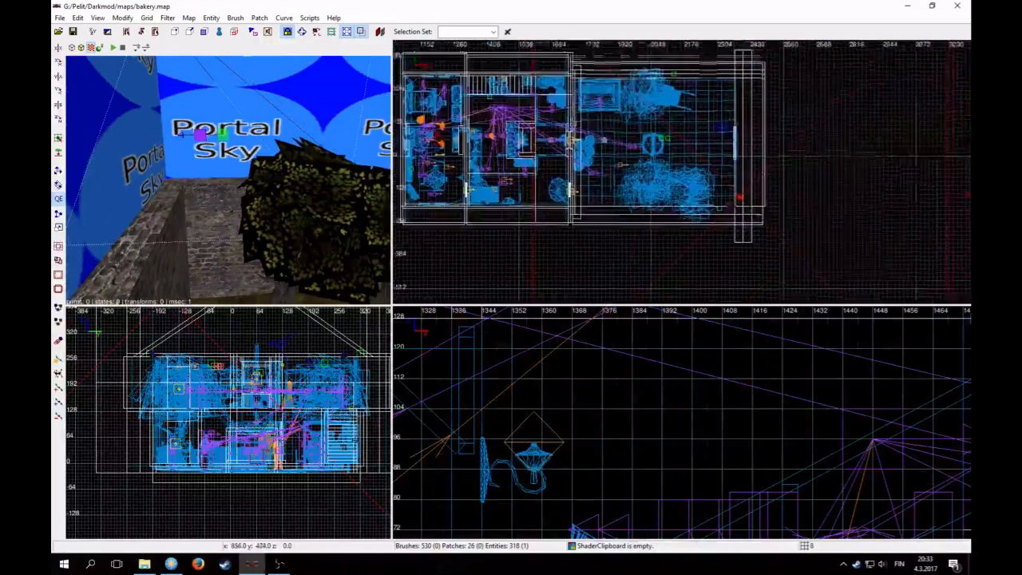
scroll(864, 207, "up", 3)
left_click_drag(793, 224, 768, 225)
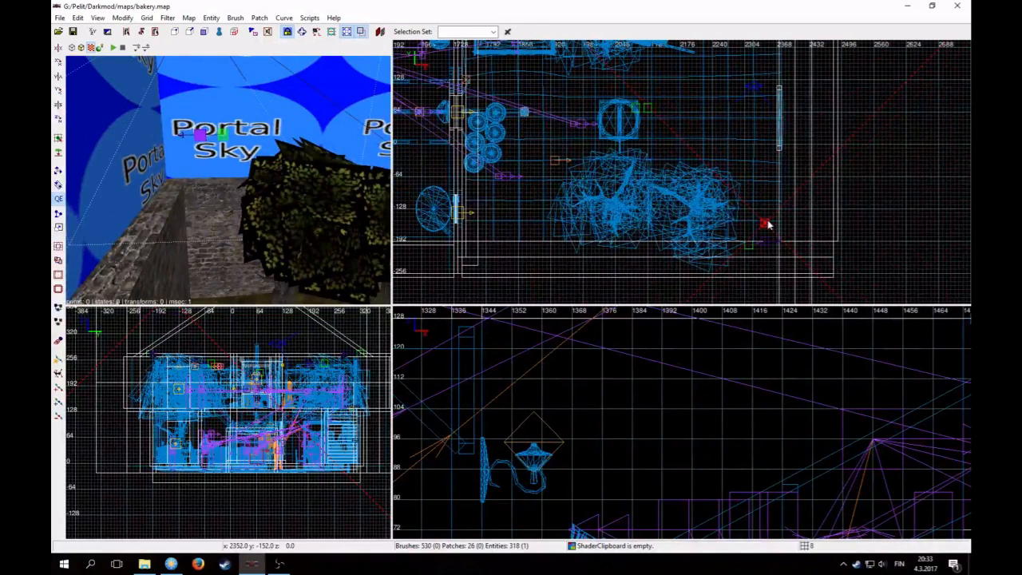
right_click(259, 175)
key("Escape")
- Set s_maxdistance of the city_sounds speaker high above the courtyard wall to 25
right_click(276, 183)
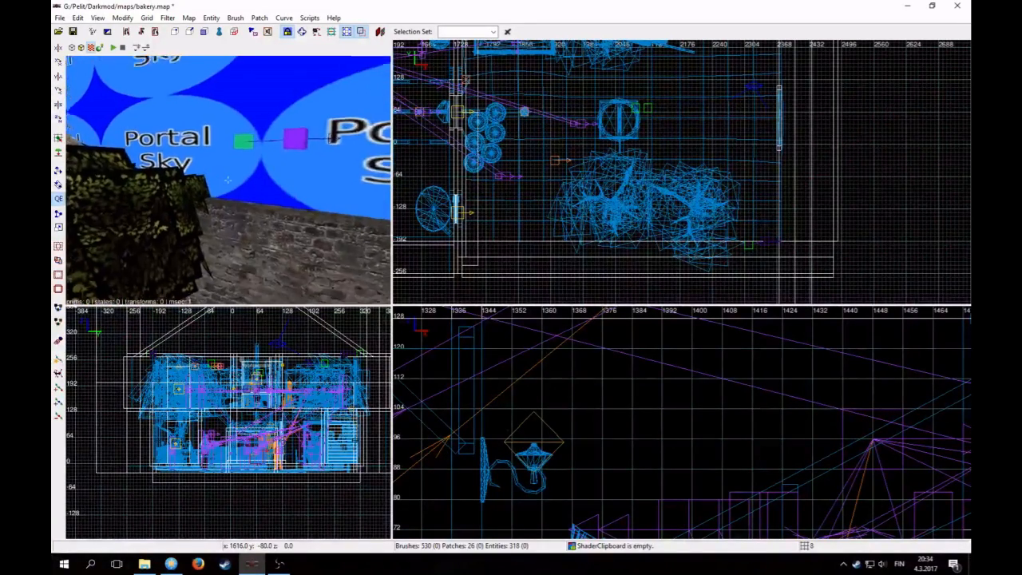
right_click(213, 192)
left_click(234, 149, "shift")
scroll(683, 230, "down", 6)
scroll(679, 230, "up", 2)
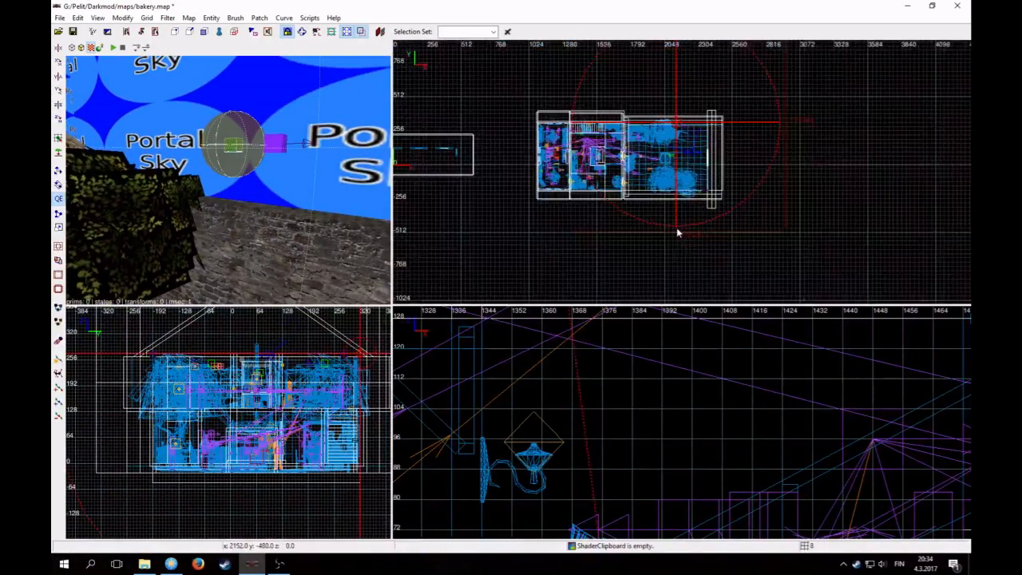
key("n")
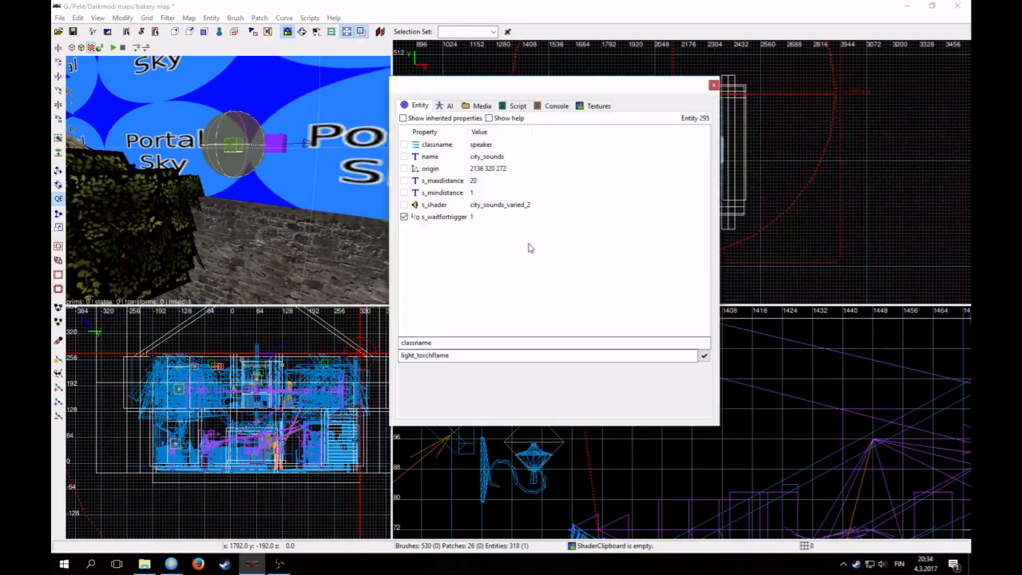
left_click(714, 86)
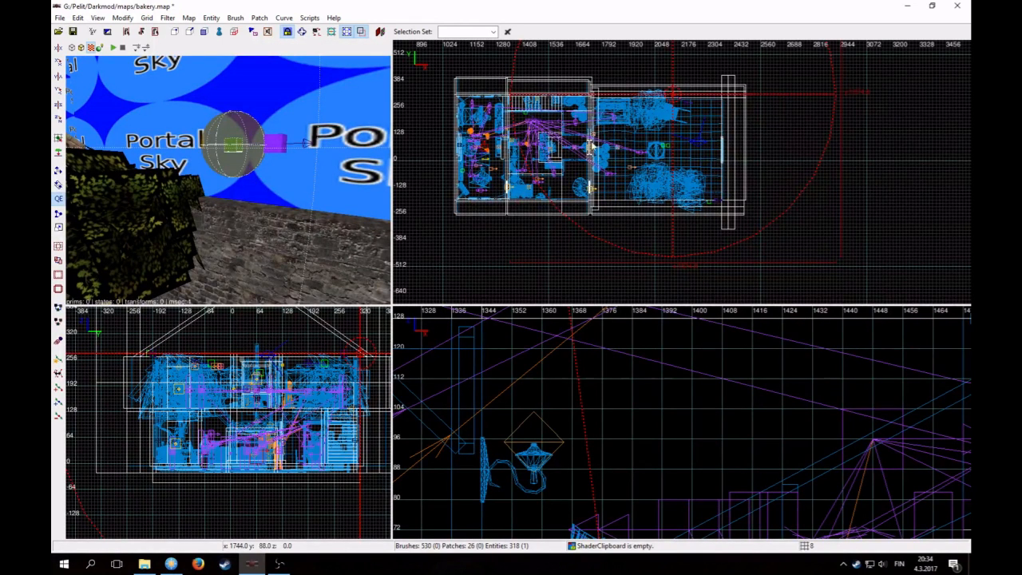
key("n")
left_click(466, 183)
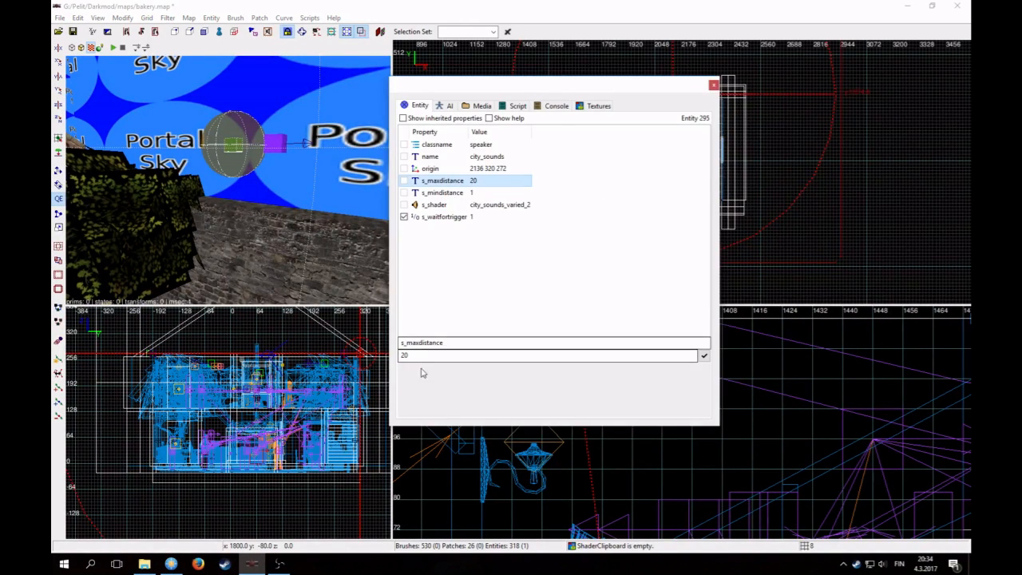
left_click(416, 354)
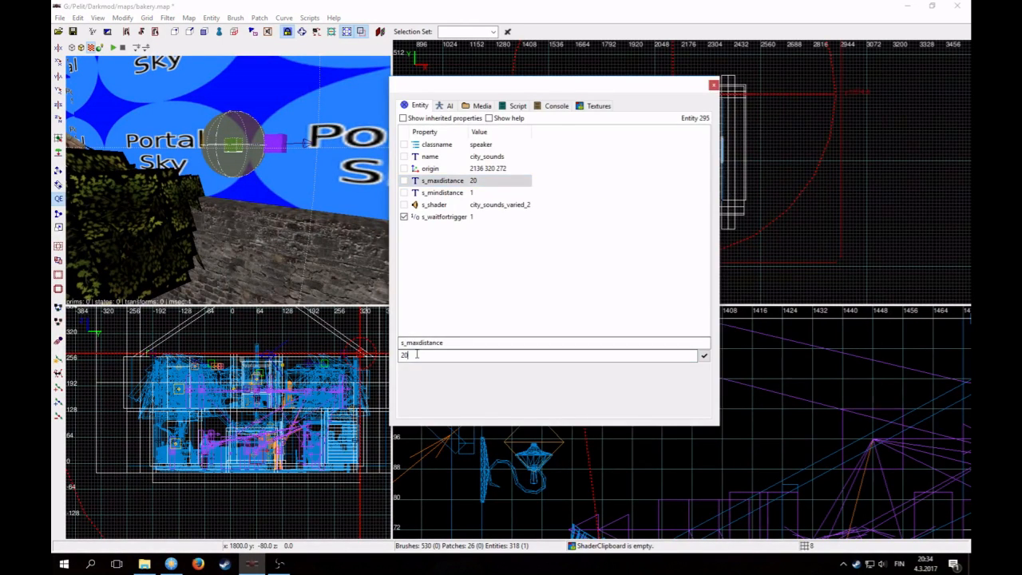
left_click(704, 357)
- Set s_maxdistance of the city_sounds1 speaker at the opposite courtyard corner to 25
right_click(242, 165)
right_click(242, 164)
key("Escape")
left_click(248, 128, "shift")
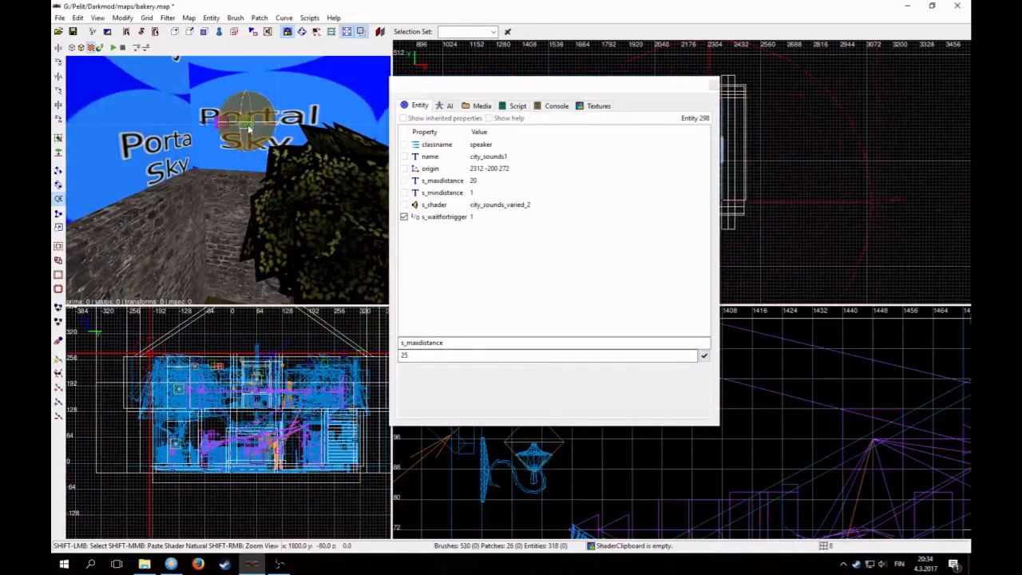
left_click(704, 356)
- Set s_maxdistance of the cricket-loop speaker at the courtyard well to 25, with the entity inspector moved clear of the plan view
right_click(320, 136)
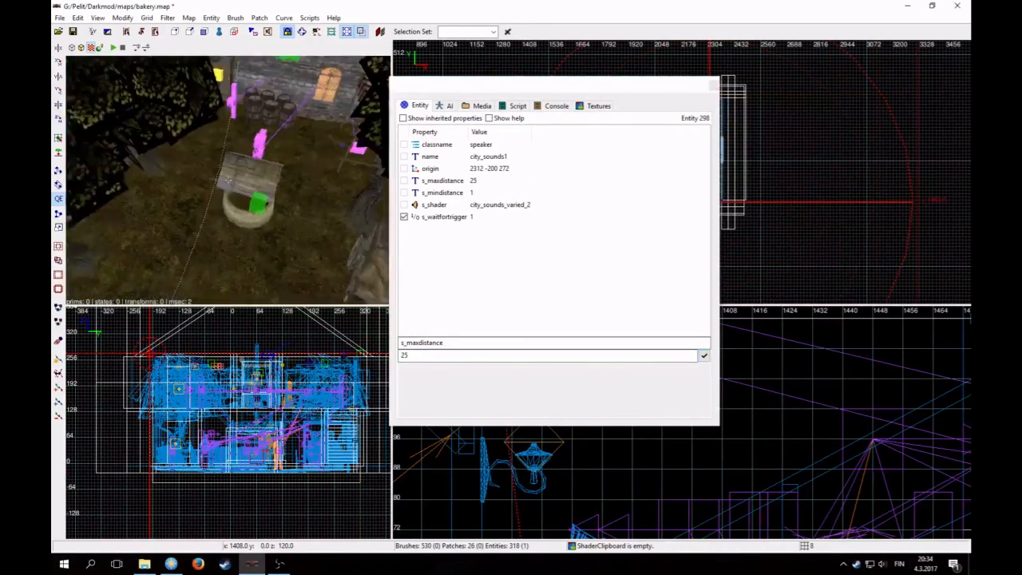
right_click(238, 215)
key("Escape")
left_click(238, 215, "shift")
left_click_drag(551, 87, 801, 212)
left_click(818, 400)
type("25")
left_click(825, 400)
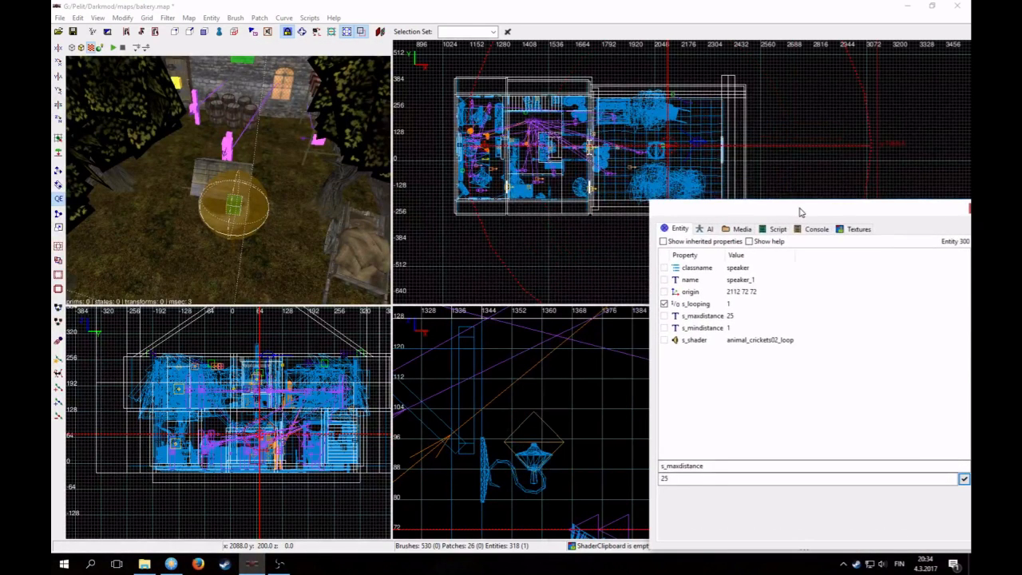
- Set s_maxdistance of the wind-loop speaker above the well to 25, check its range in plan, and deselect it
right_click(213, 228)
key("Escape")
left_click(234, 131, "shift")
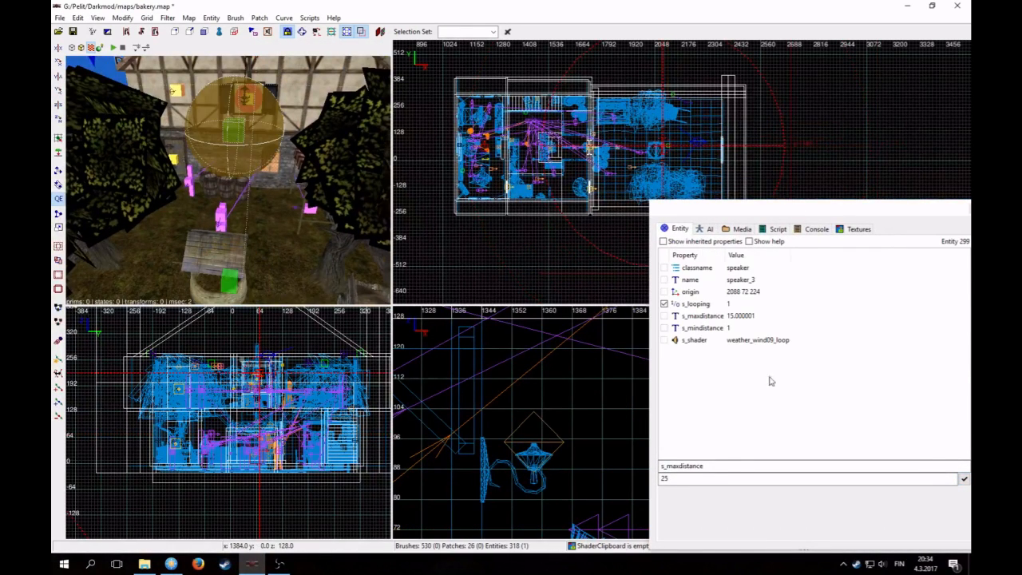
left_click(964, 478)
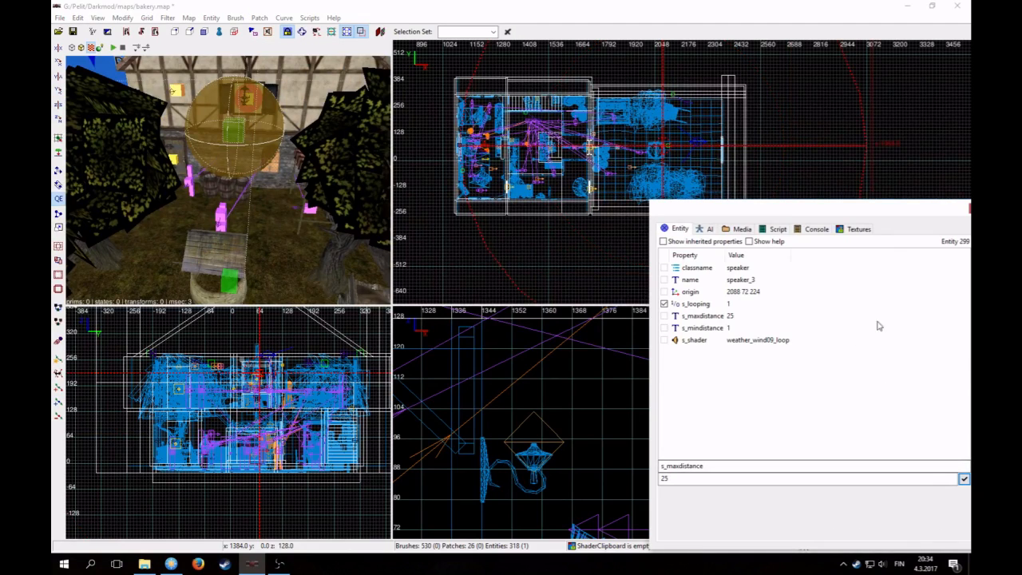
left_click_drag(936, 214, 849, 198)
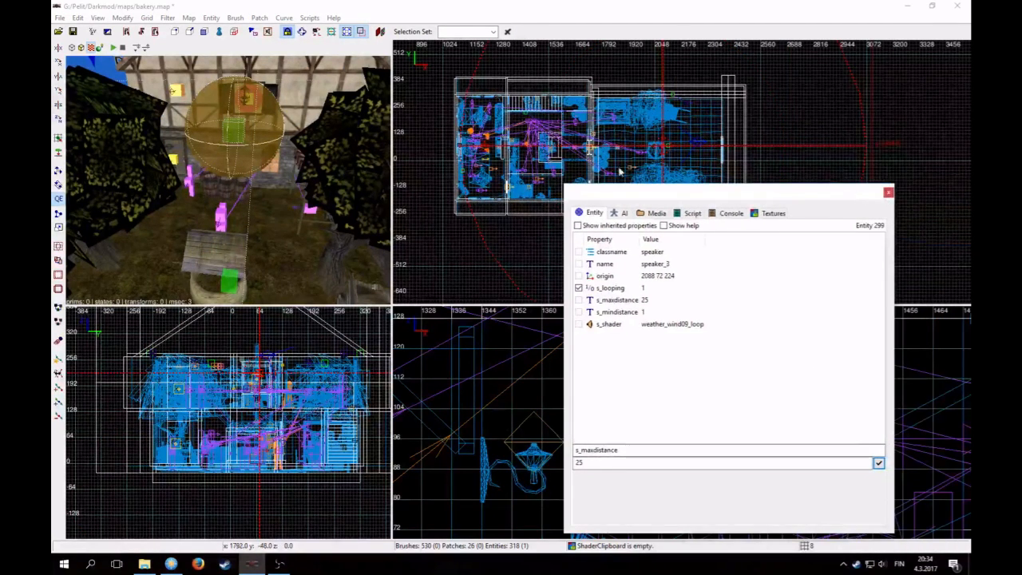
scroll(619, 171, "up", 2)
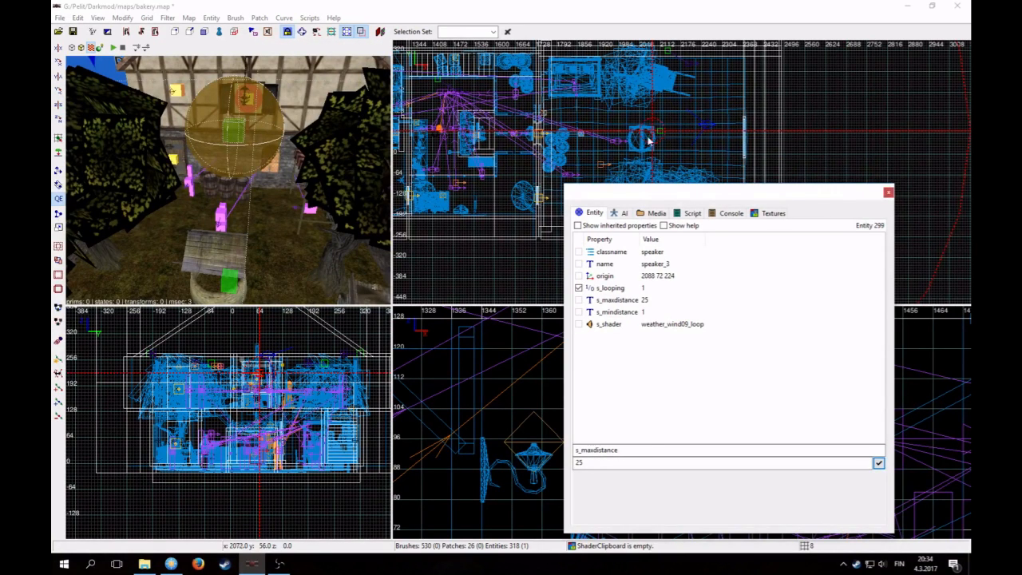
scroll(653, 137, "down", 2)
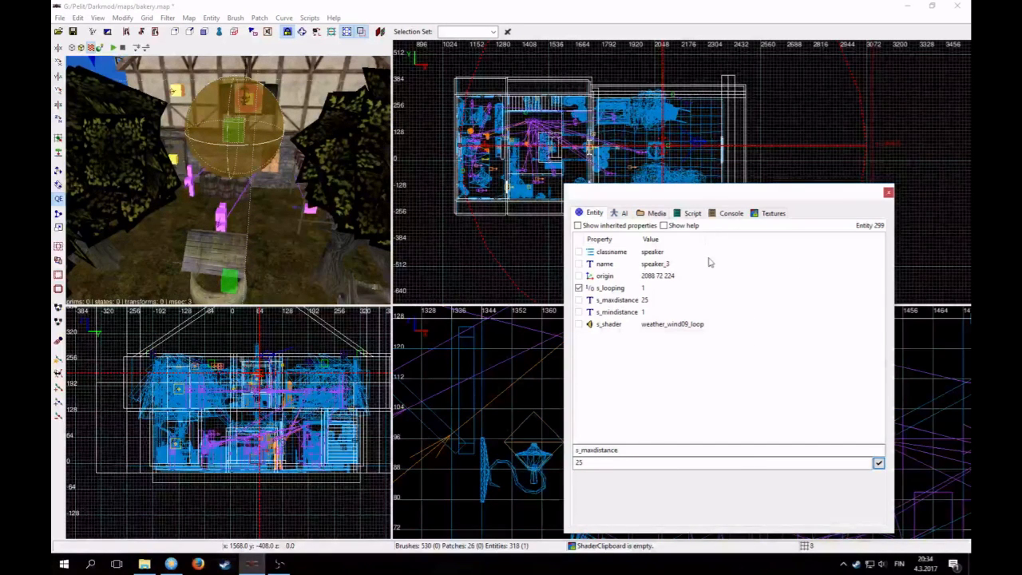
left_click(889, 193)
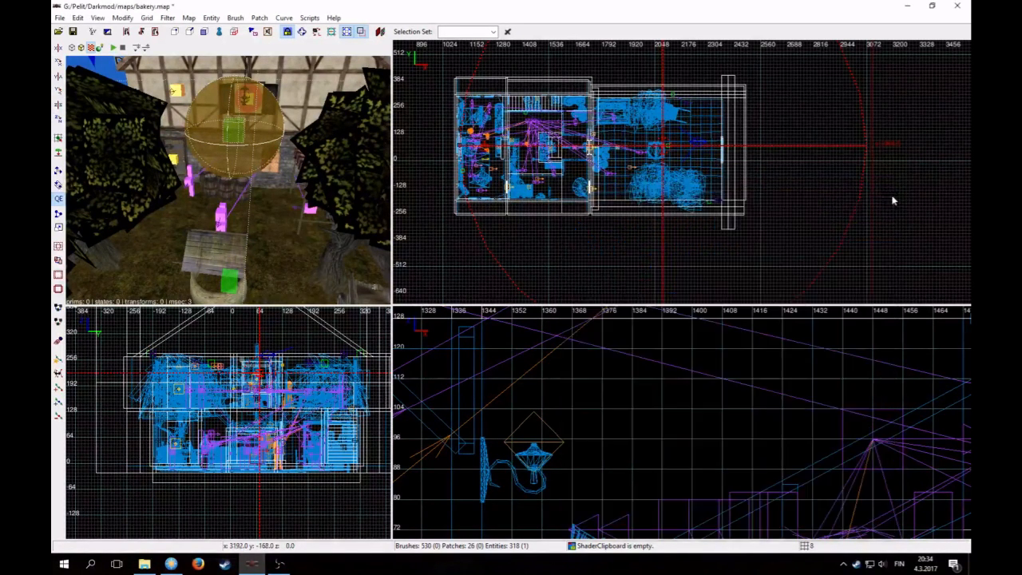
key("Escape")
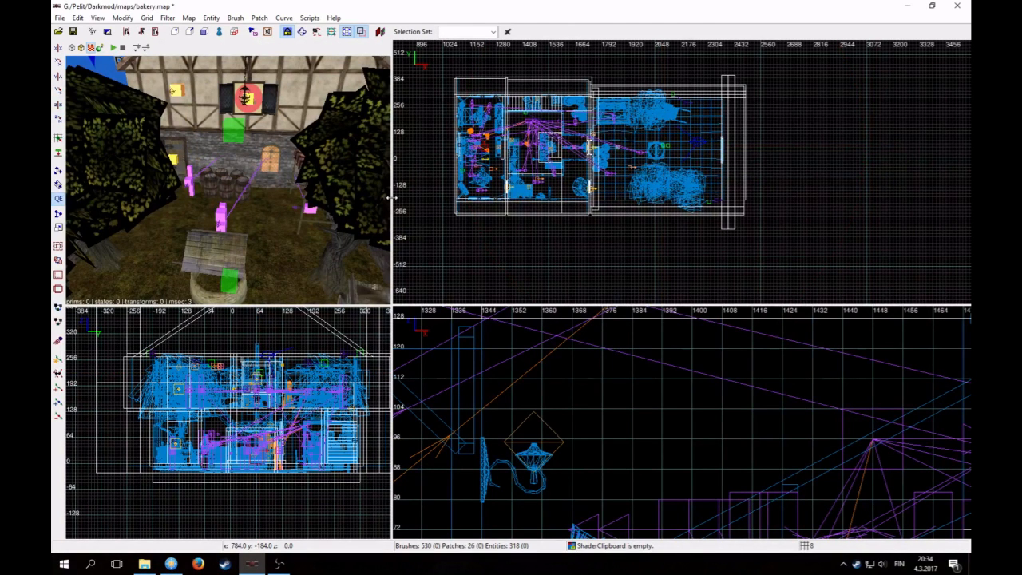
- Set light_radius of the torch-flame light in the lantern hanging on the courtyard facade to 200 250 290
right_click(234, 159)
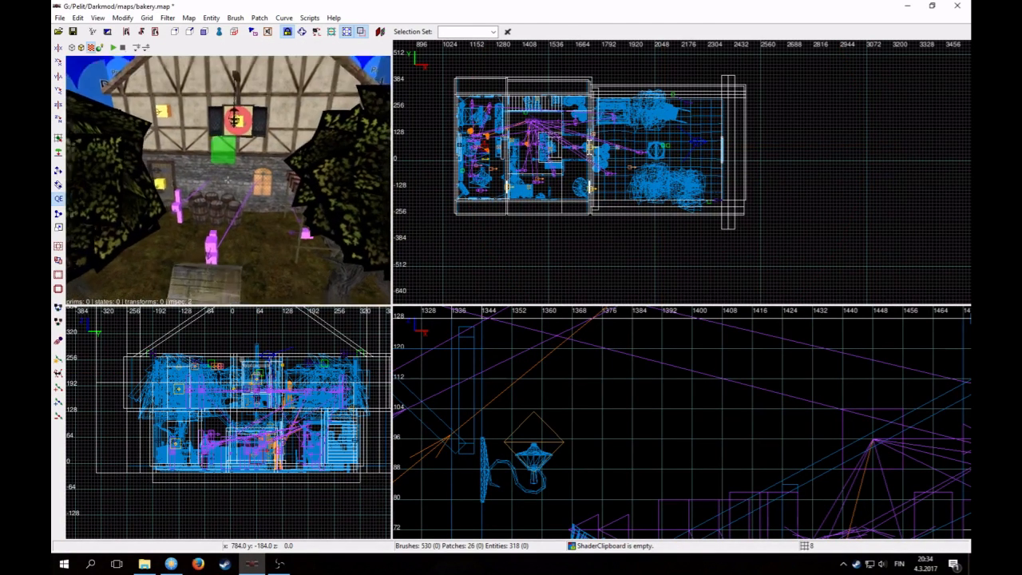
scroll(234, 159, "up", 5)
right_click(234, 159)
left_click(270, 102, "shift")
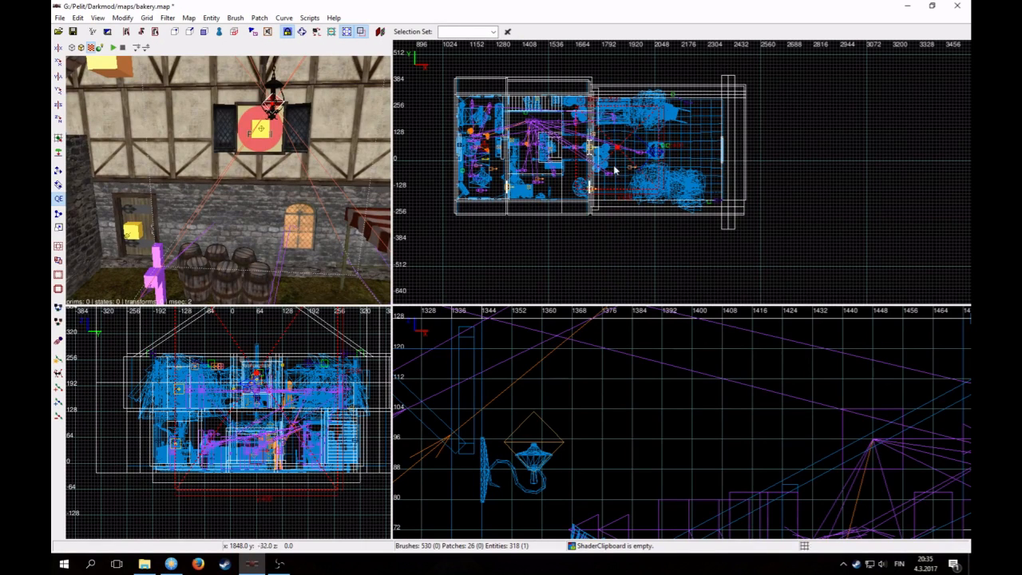
key("n")
left_click_drag(661, 200, 262, 129)
left_click(243, 241)
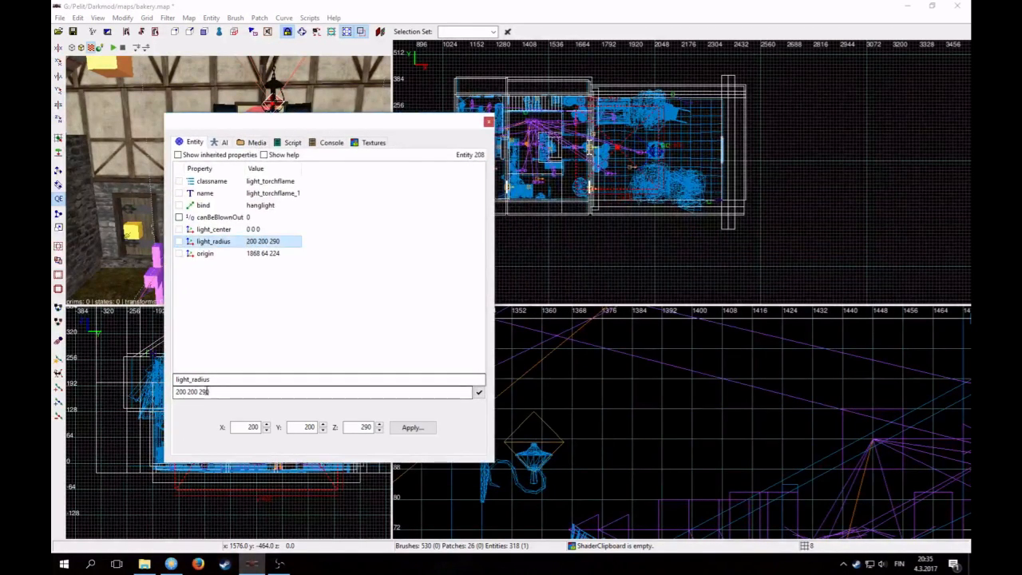
left_click(198, 393)
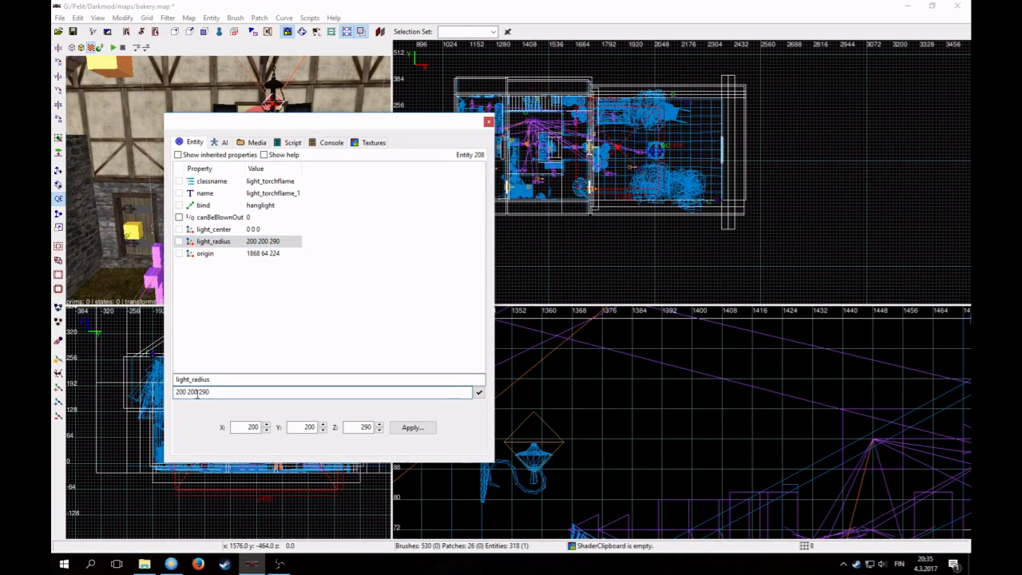
left_click(479, 394)
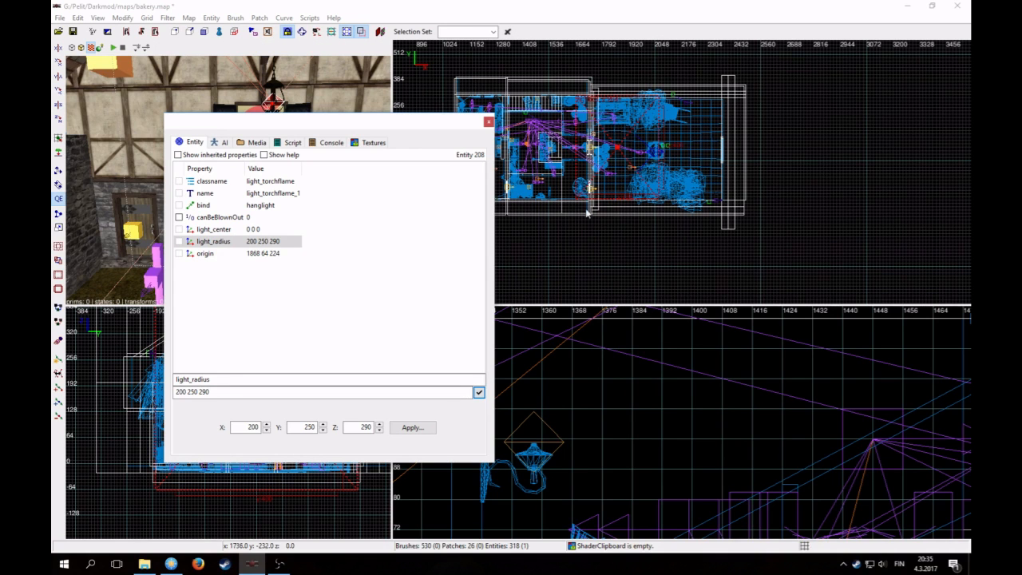
- Widen the lantern light's light_radius to 200 260 290 and finally to 200 280 290, then close its properties and clear the selection
left_click(196, 393)
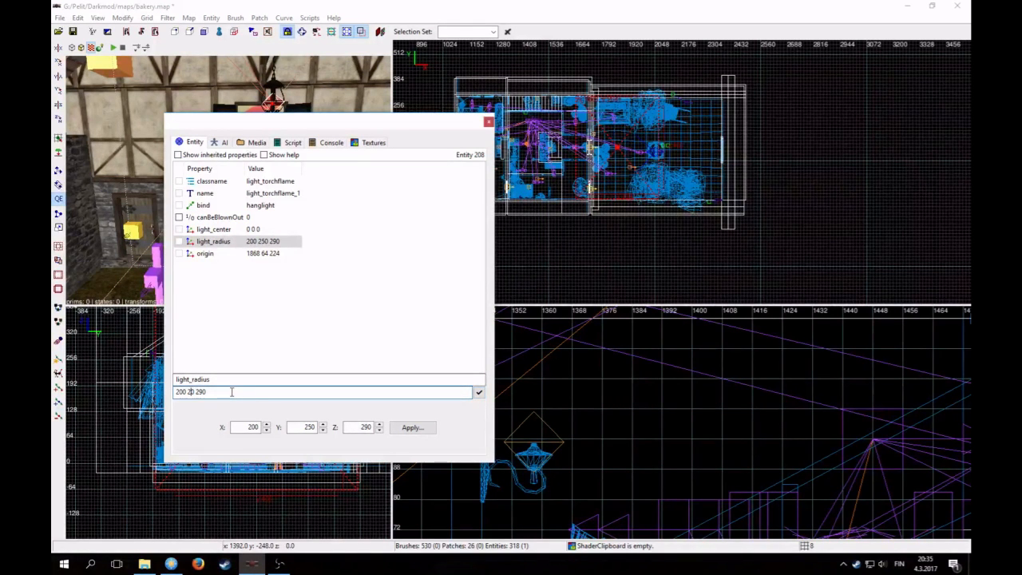
left_click(479, 393)
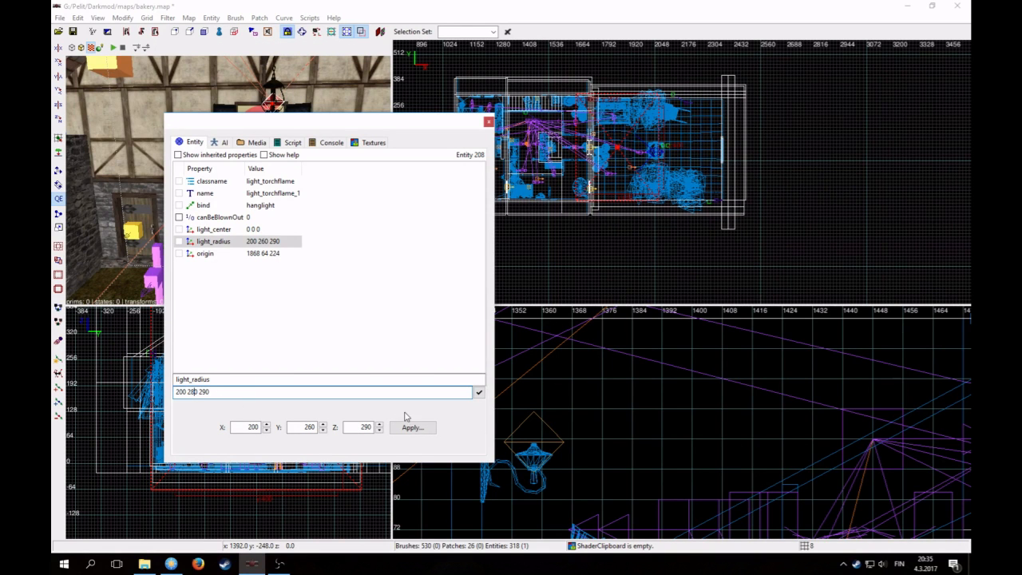
left_click(479, 392)
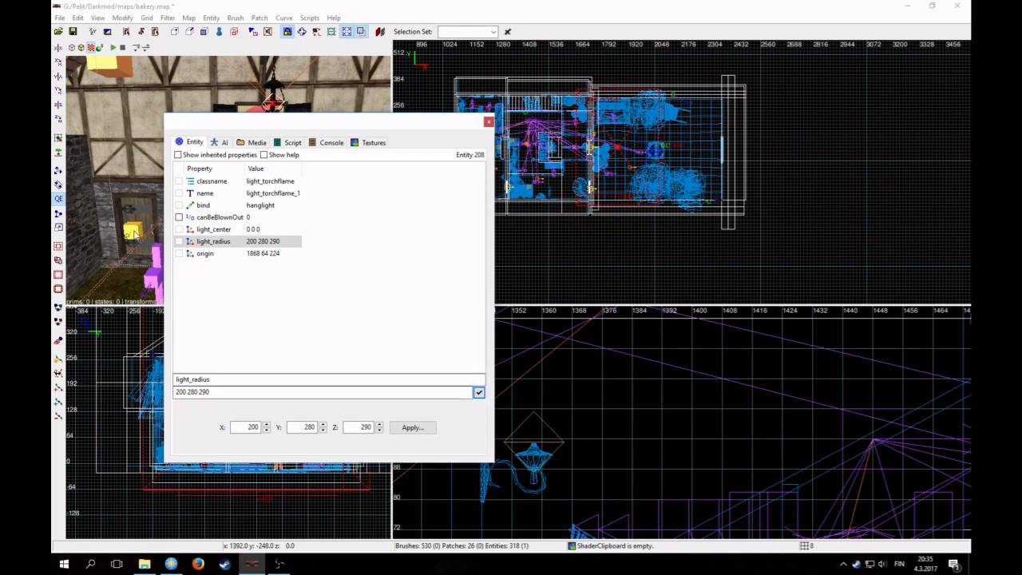
left_click(137, 217, "shift")
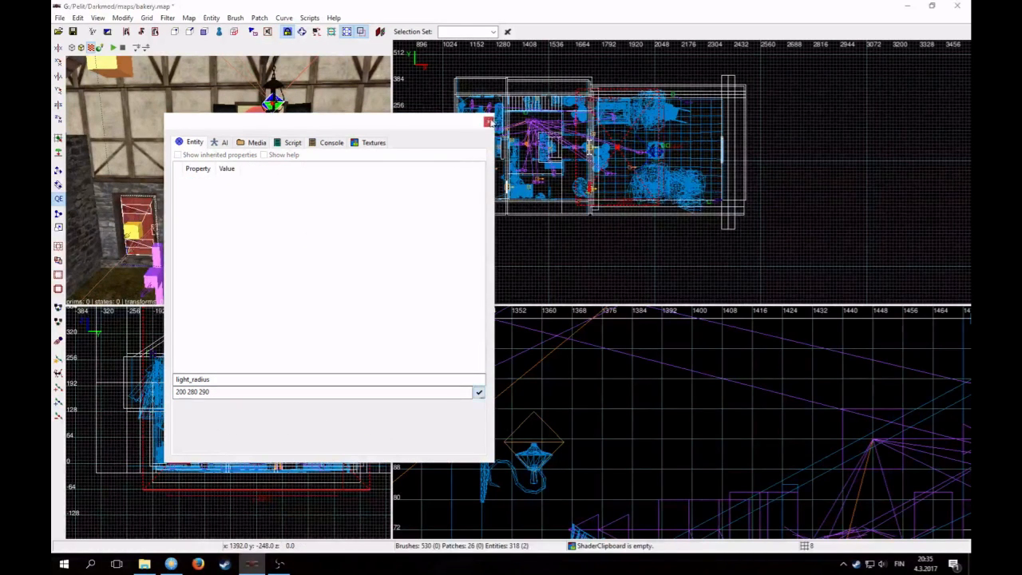
key("Escape")
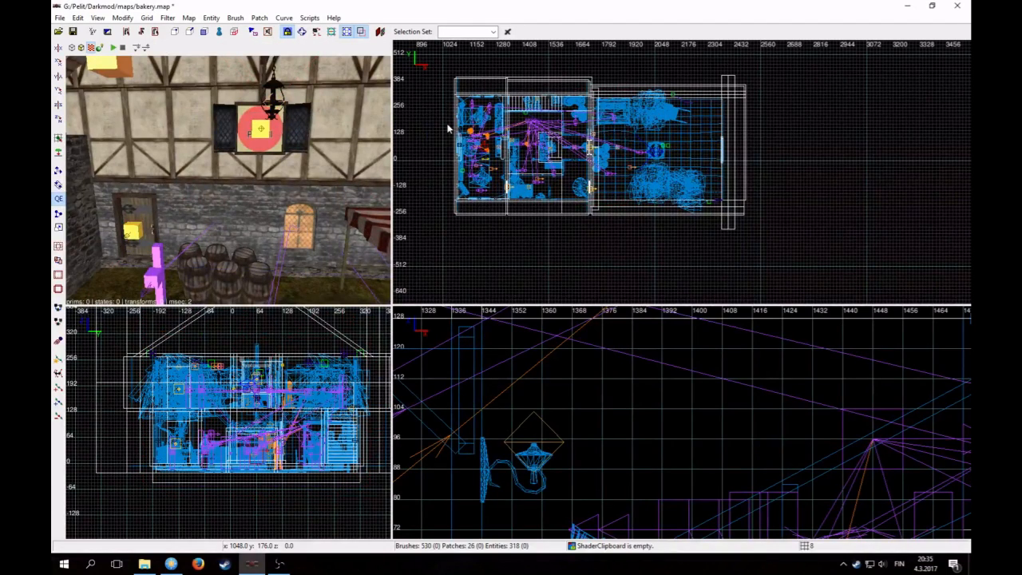
- Duplicate the sack lying on the barrels in the ground-floor storage area and raise the copy to the upper floor
right_click(261, 156)
scroll(261, 156, "up", 8)
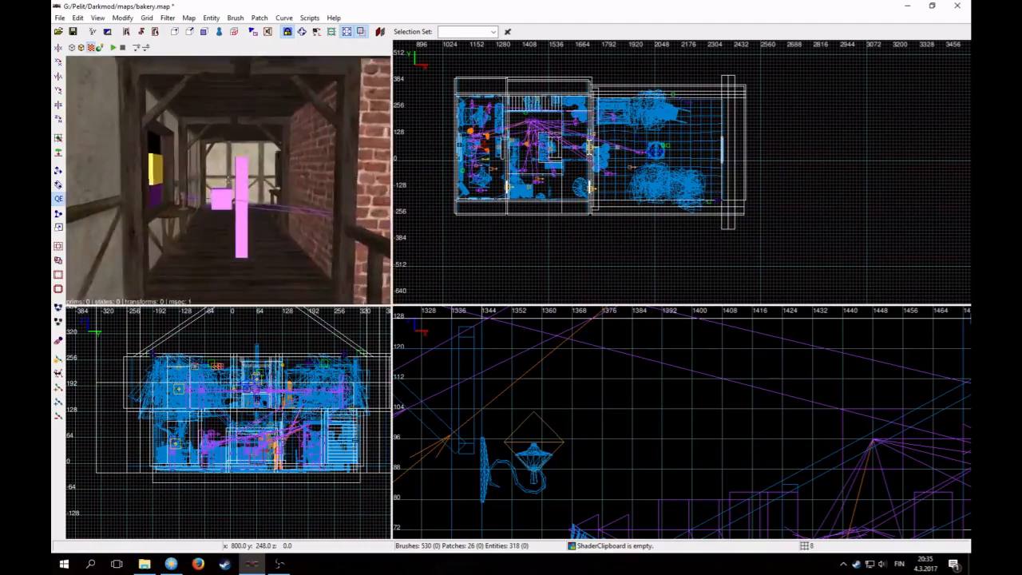
scroll(228, 179, "up", 6)
scroll(229, 180, "up", 4)
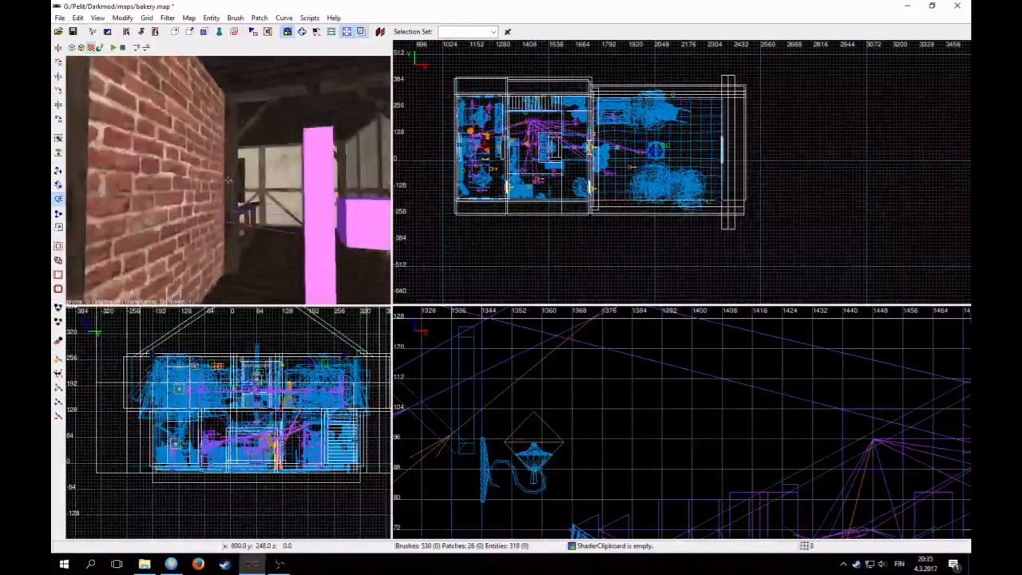
scroll(228, 180, "up", 5)
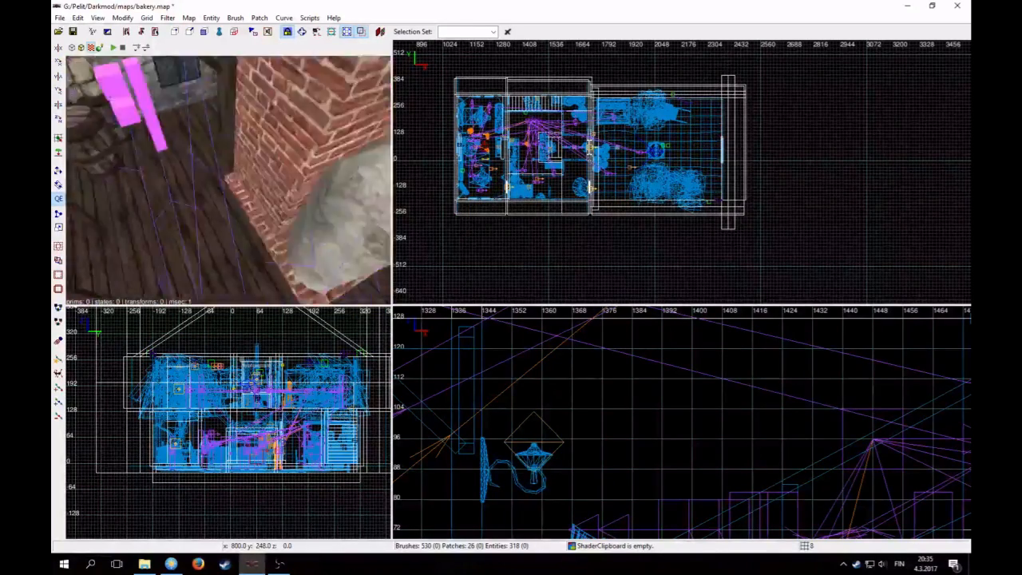
scroll(229, 179, "down", 2)
right_click(229, 180)
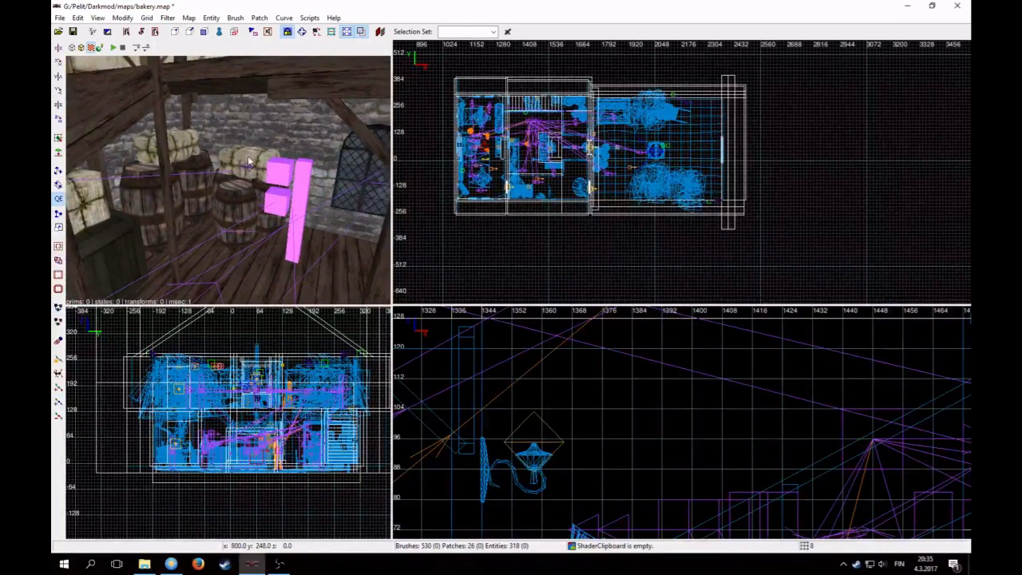
left_click(242, 166, "shift")
scroll(265, 402, "down", 1)
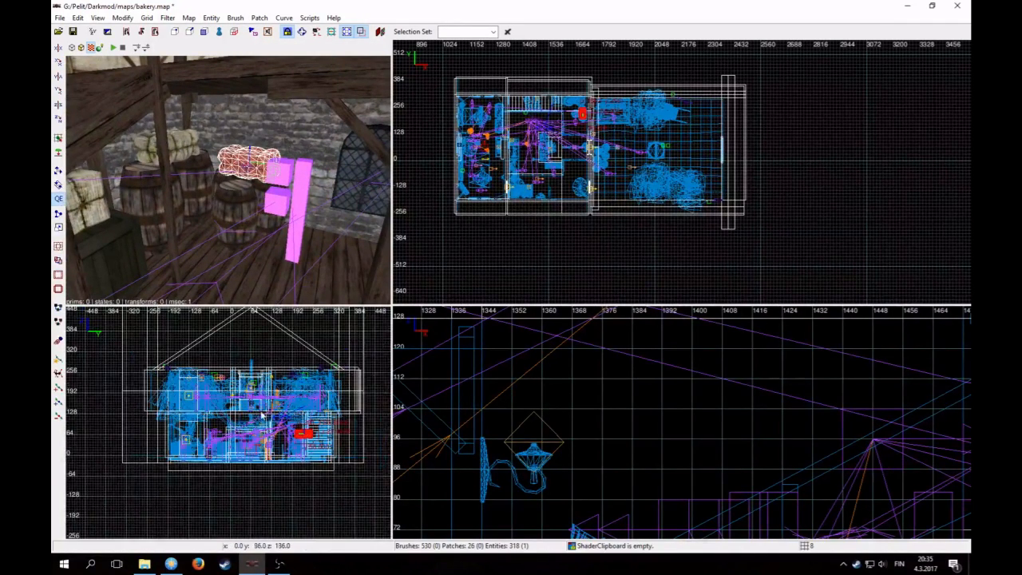
key("space")
left_click_drag(302, 434, 304, 405)
- Place the copied sack in the upper-floor corner against the wall and stack a duplicate on top of it, using grid size 4
right_click(268, 267)
scroll(227, 179, "up", 3)
scroll(228, 180, "down", 1)
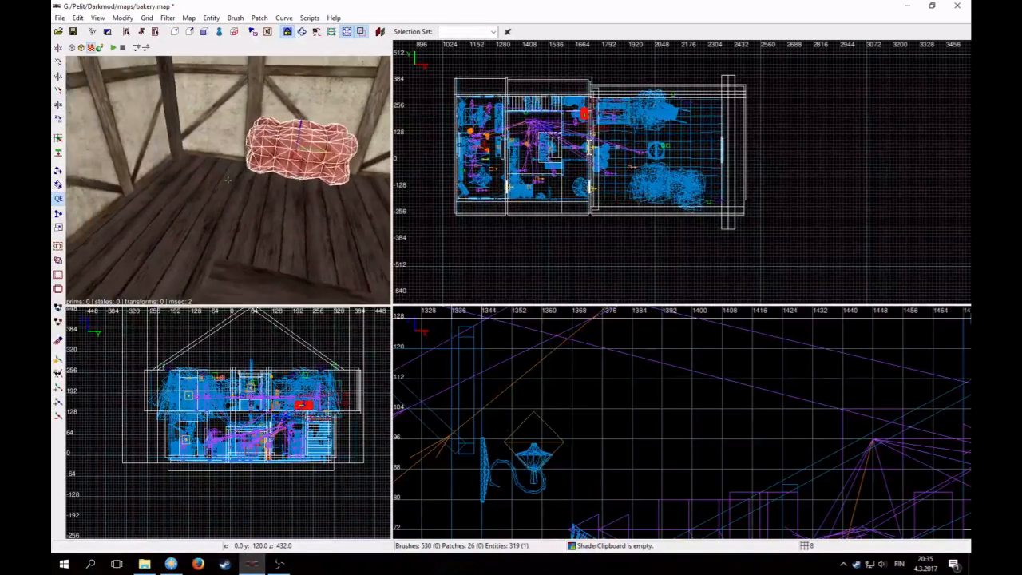
scroll(227, 180, "up", 2)
right_click(227, 180)
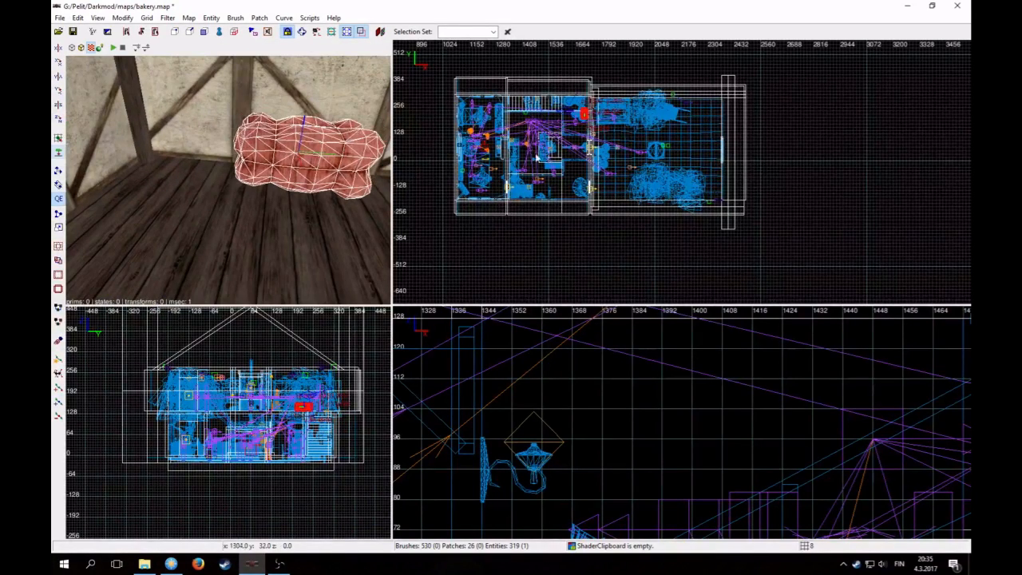
scroll(767, 96, "up", 2)
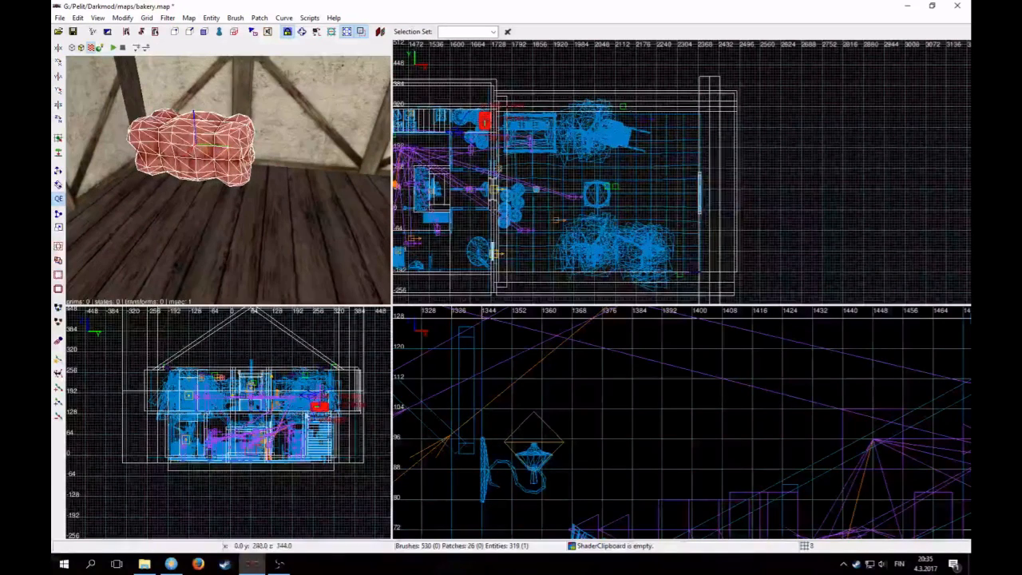
scroll(290, 411, "up", 3)
left_click_drag(285, 411, 289, 371)
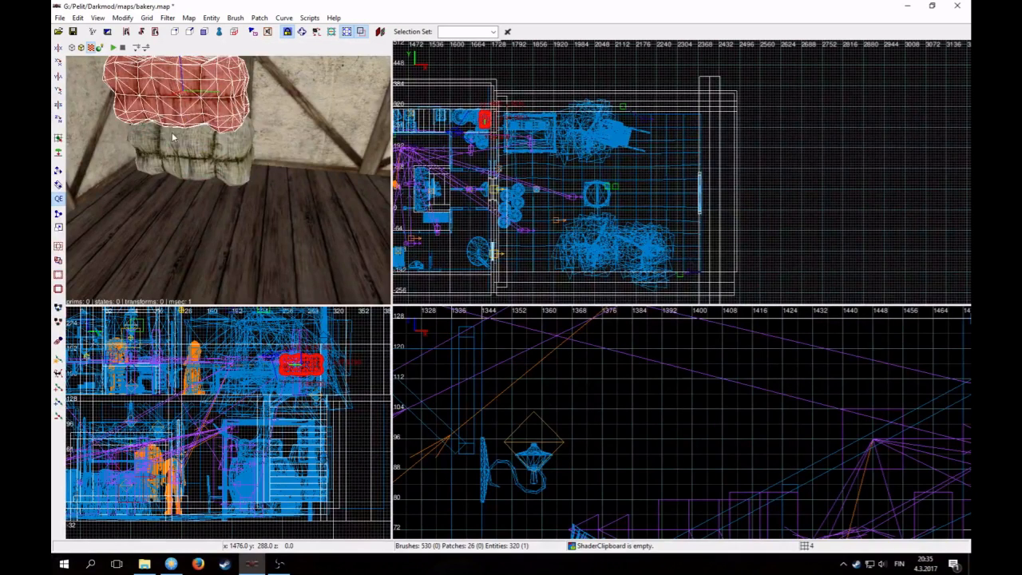
- Duplicate the upper sack again, place the copy slightly offset on top of the stack, and clear the selection
right_click(190, 183)
right_click(194, 175)
key("space")
mouse_move(310, 365)
left_mouse_down()
mouse_move(309, 338)
mouse_move(297, 344)
left_mouse_up()
key("Escape")
- Duplicate the three-barrel cluster in the ground-floor storage area and move the copy to the opposite side of the upper floor
right_click(222, 263)
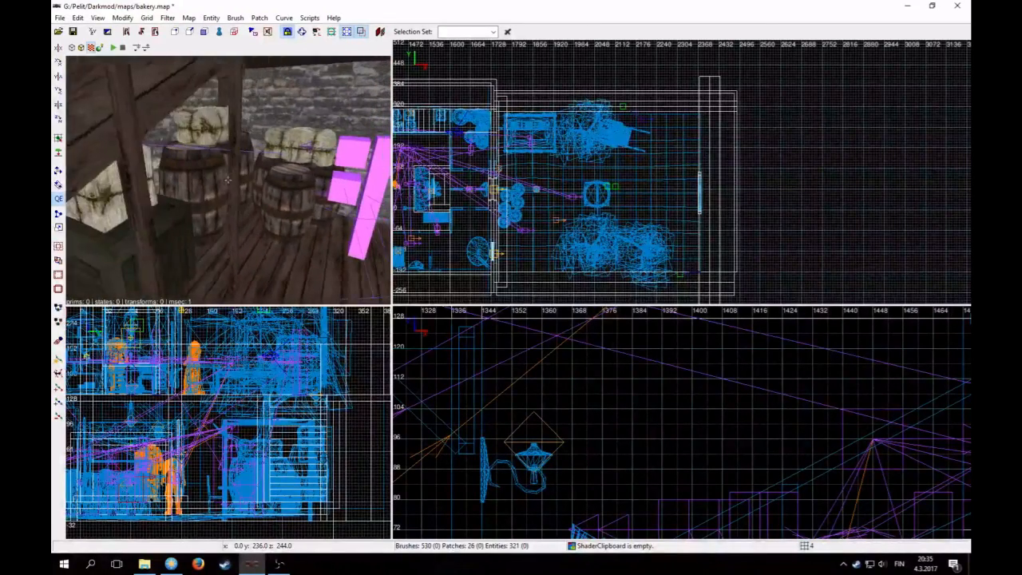
left_click(269, 236, "shift")
scroll(574, 204, "down", 5)
scroll(575, 204, "up", 2)
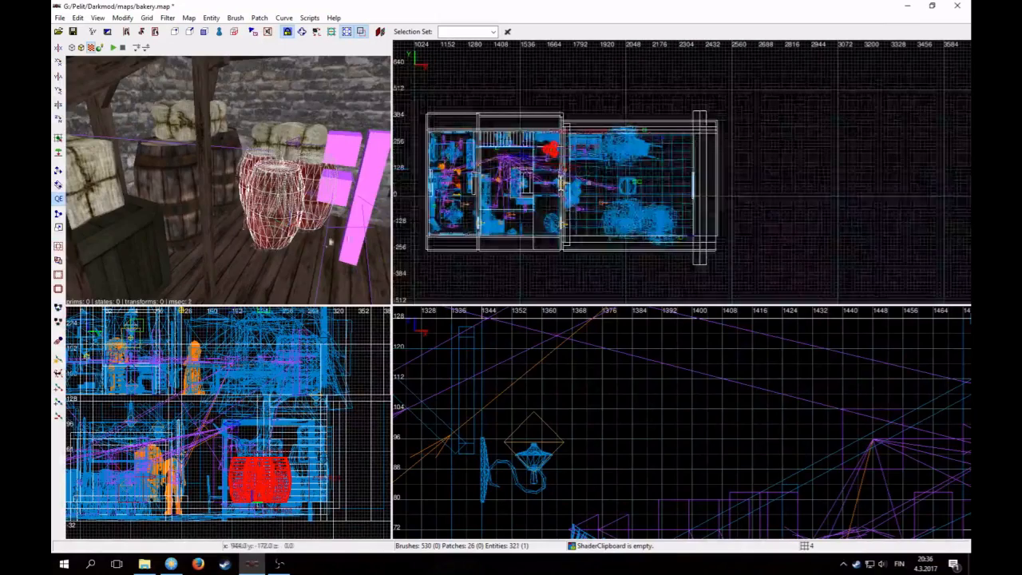
key("space")
scroll(283, 212, "down", 4)
left_click_drag(280, 199, 340, 80)
left_click_drag(571, 163, 551, 214)
- Position the copied barrel cluster closer to the timber-framed corner of the upper floor
right_click(335, 206)
scroll(336, 206, "up", 4)
scroll(228, 180, "up", 3)
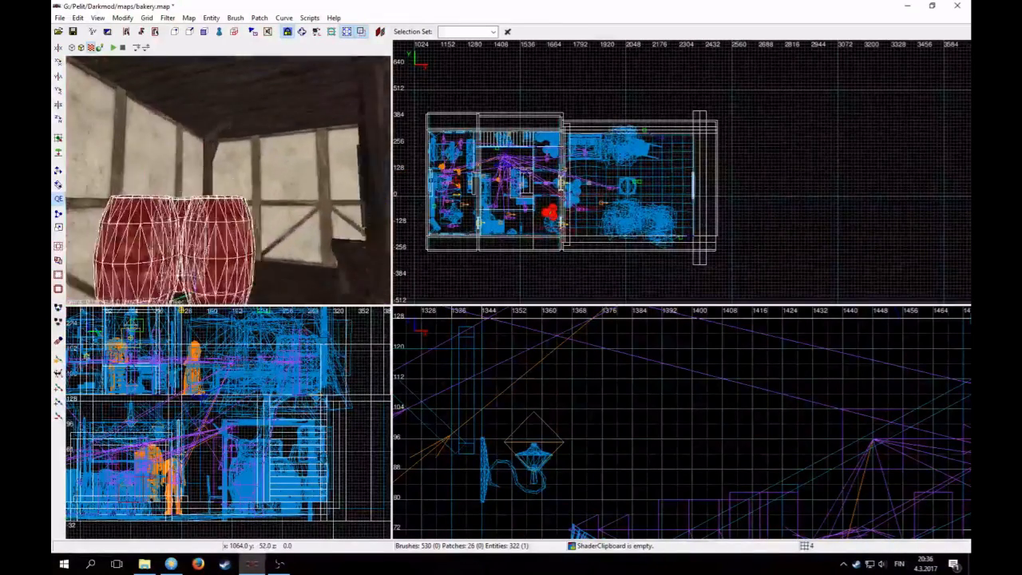
scroll(228, 181, "down", 2)
right_click(270, 138)
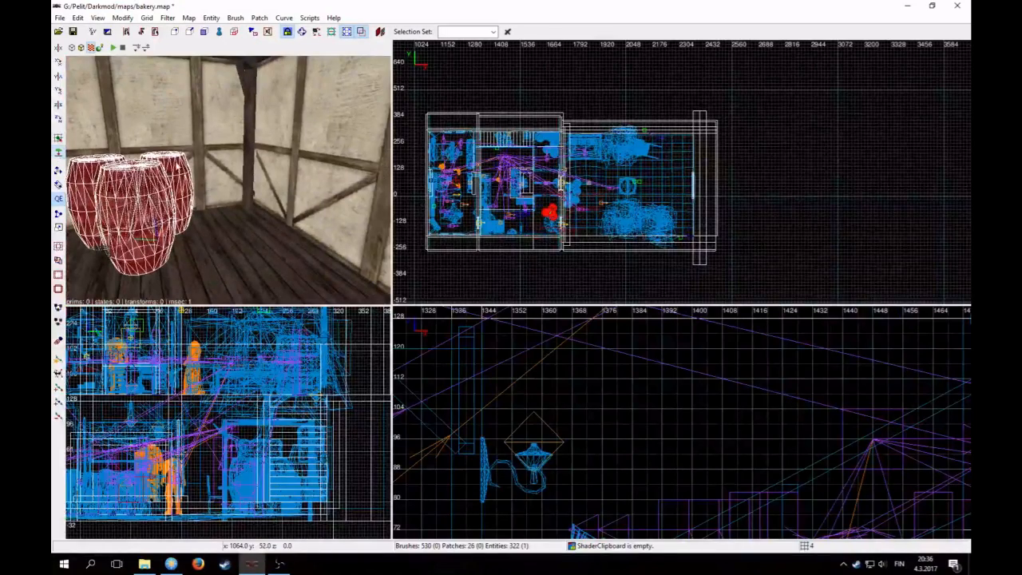
scroll(559, 200, "up", 3)
left_click_drag(473, 136, 480, 171)
right_click(234, 180)
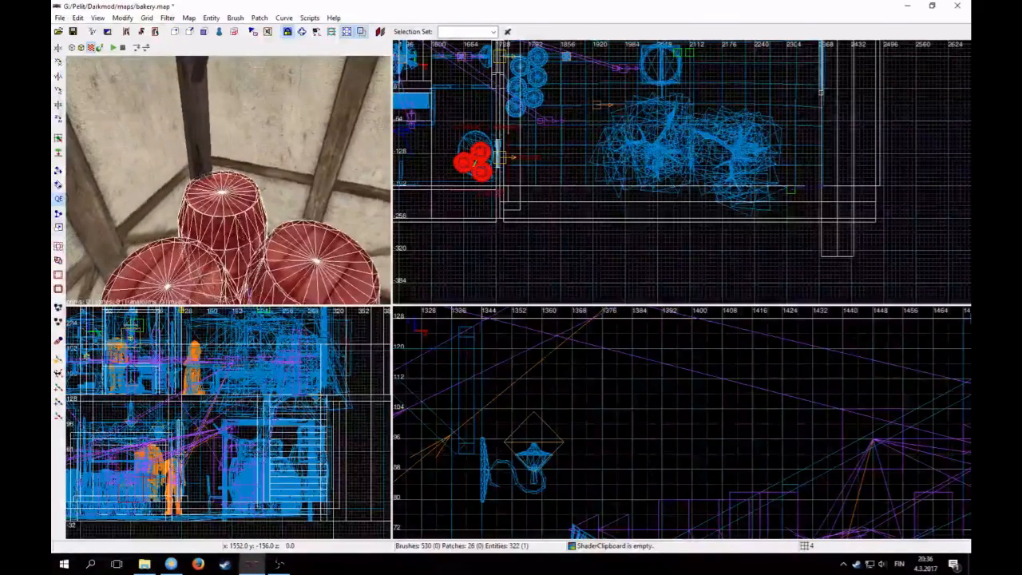
- Rotate the barrel cluster about the Z axis in steps of 5 with Arbitrary Transformation, close the dialog and deselect the barrels
left_click(122, 18)
left_click(155, 104)
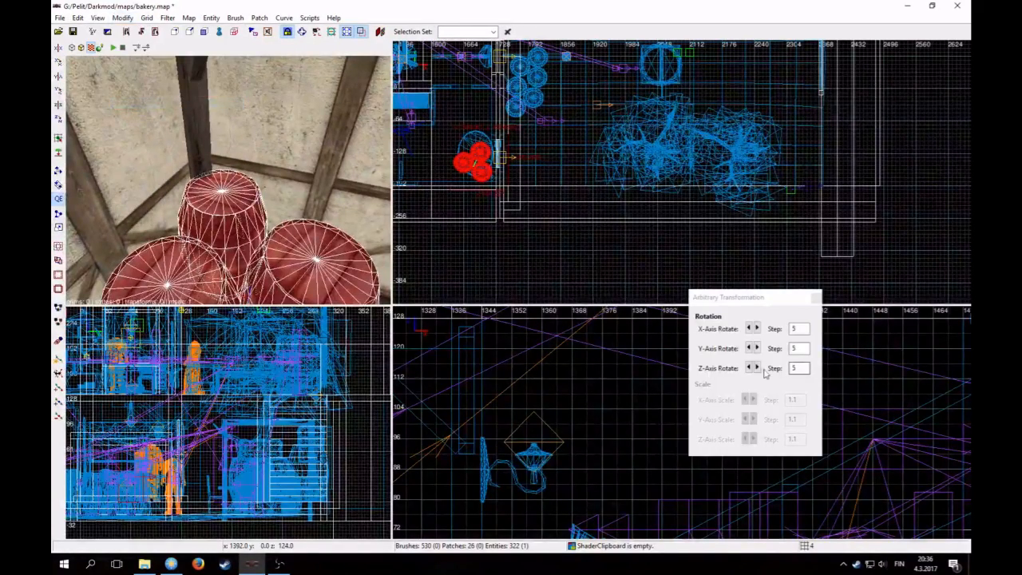
left_click(755, 367)
left_click(756, 368)
left_click(755, 367)
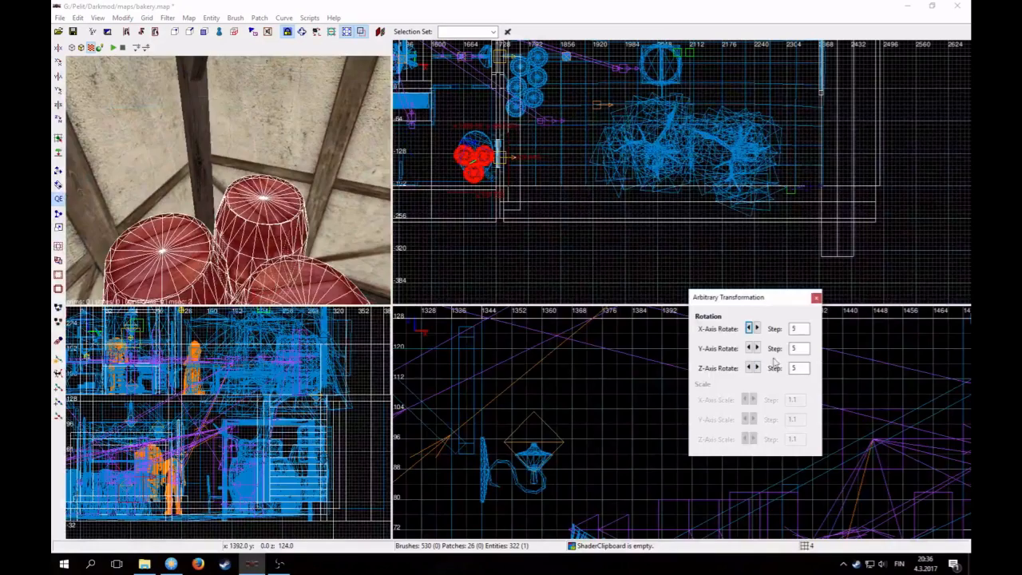
left_click(815, 298)
key("Escape")
- Inspect the upper floor up to the sack stack and turn off the filter hiding the clip brushes
right_click(320, 199)
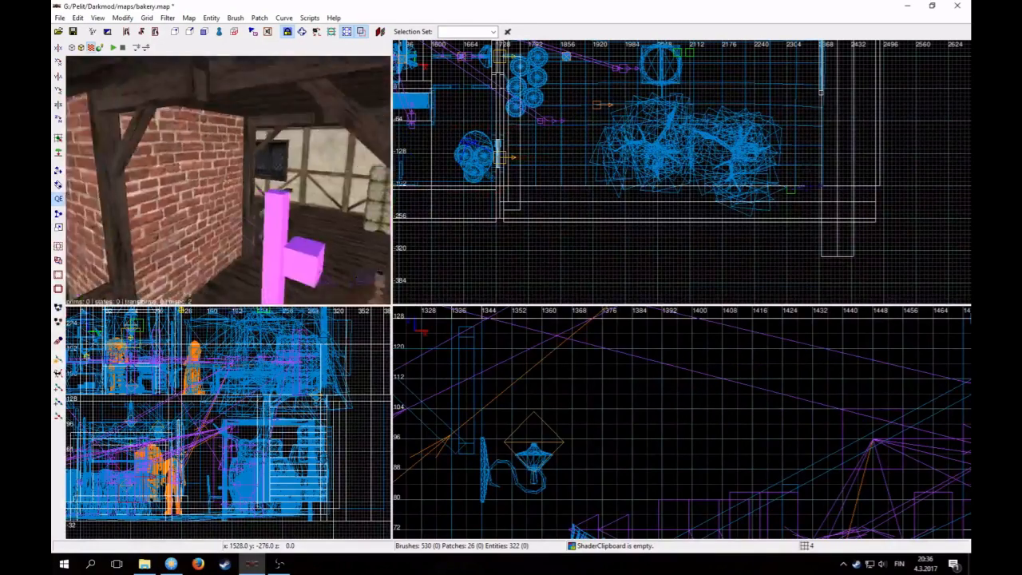
key("Up")
key("Down")
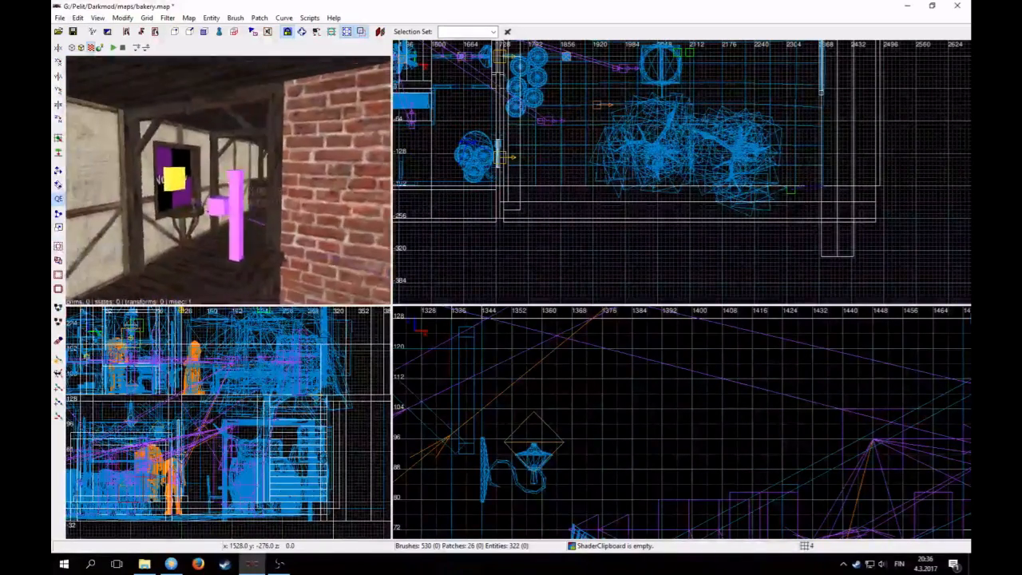
key("Up")
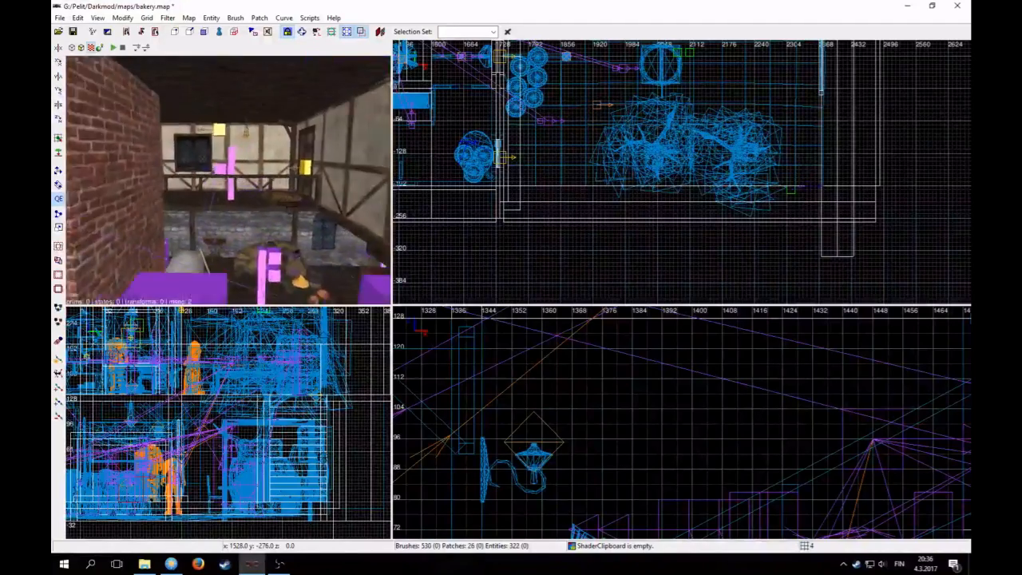
key("Up")
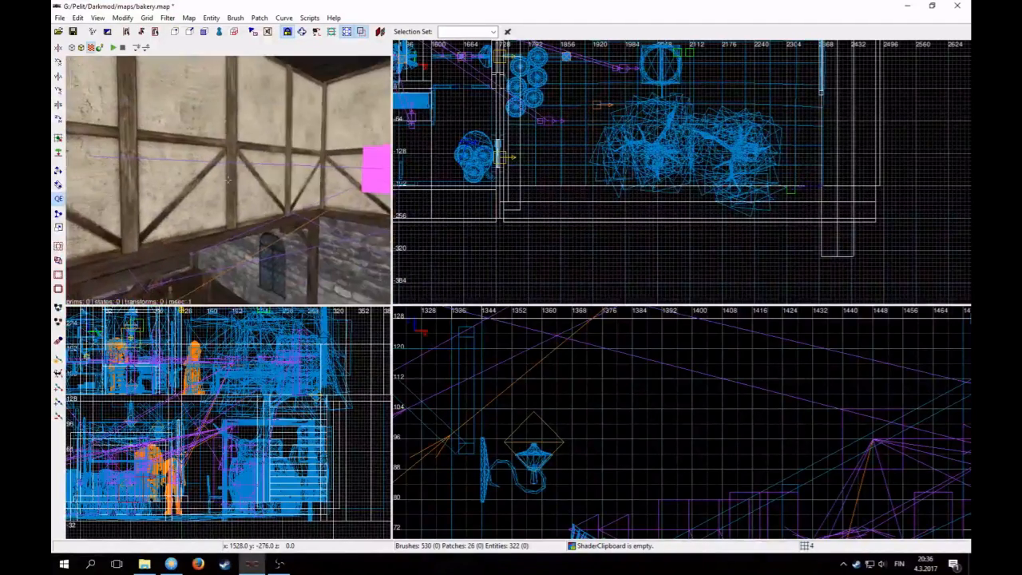
key("Up")
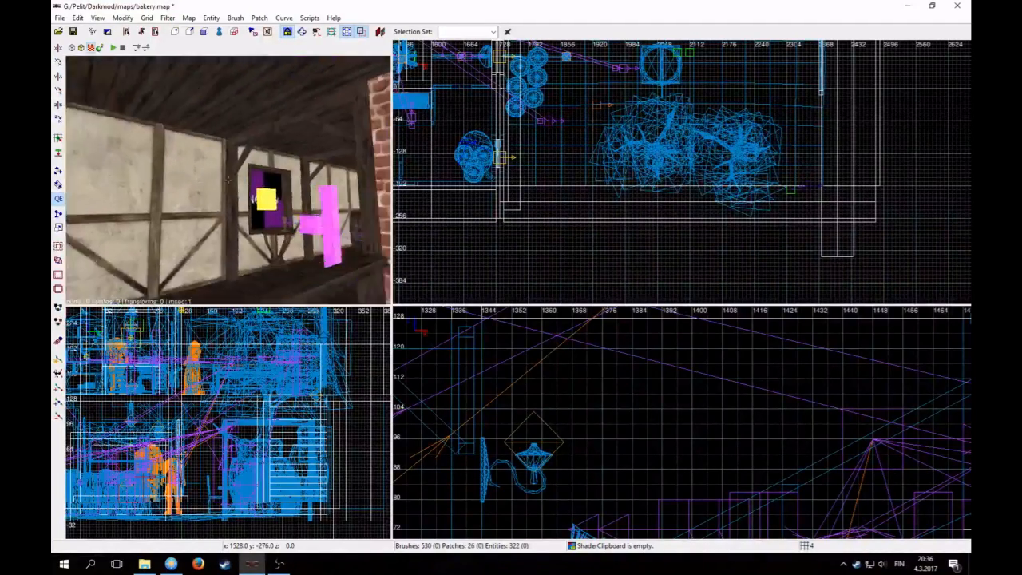
key("Up")
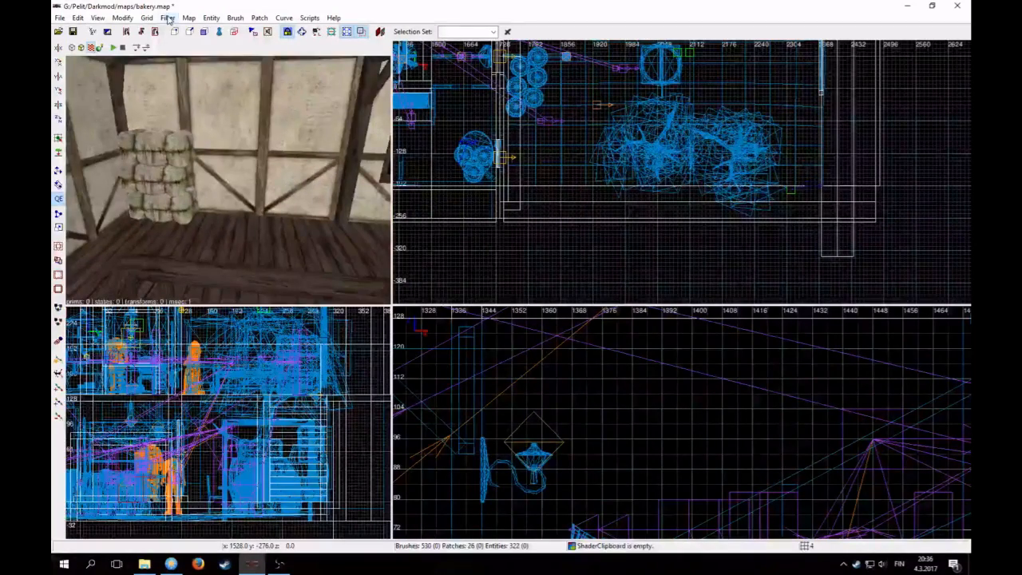
left_click(168, 18)
left_click(177, 69)
- Copy the textures/common/monster_clip shader from the clip brush face beside the sack stack
key("Up")
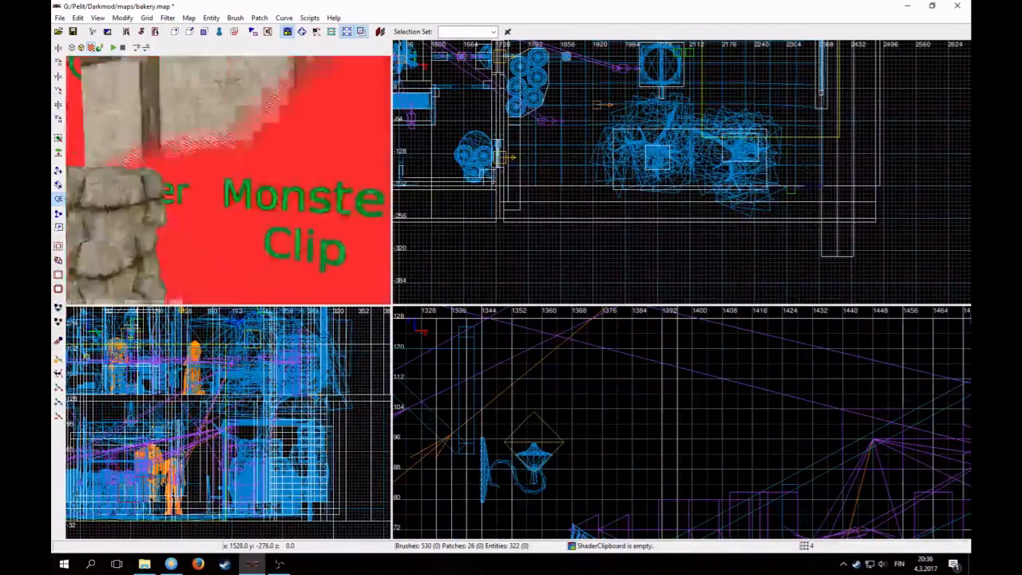
key("Down")
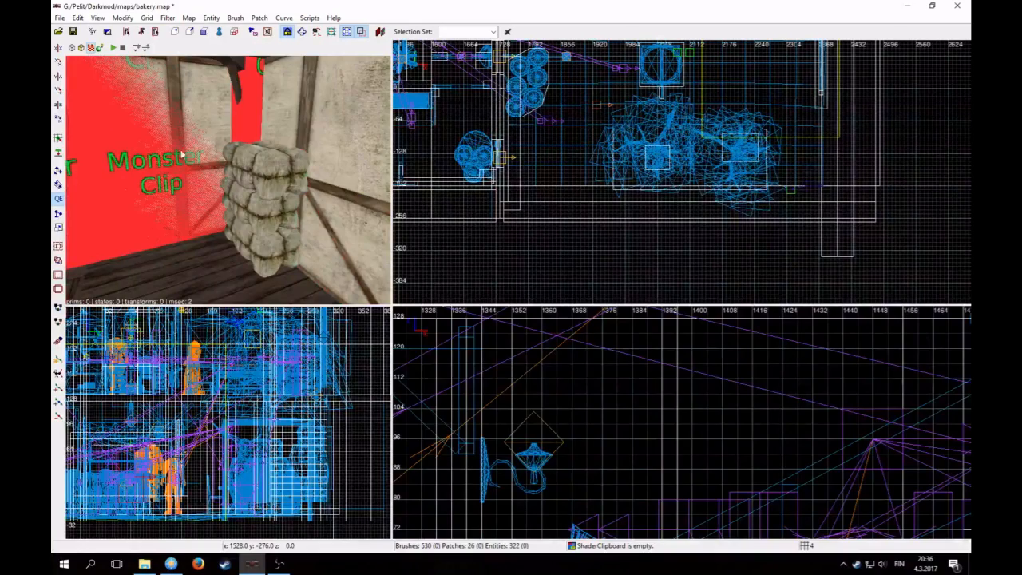
left_click(78, 18)
left_click(119, 196)
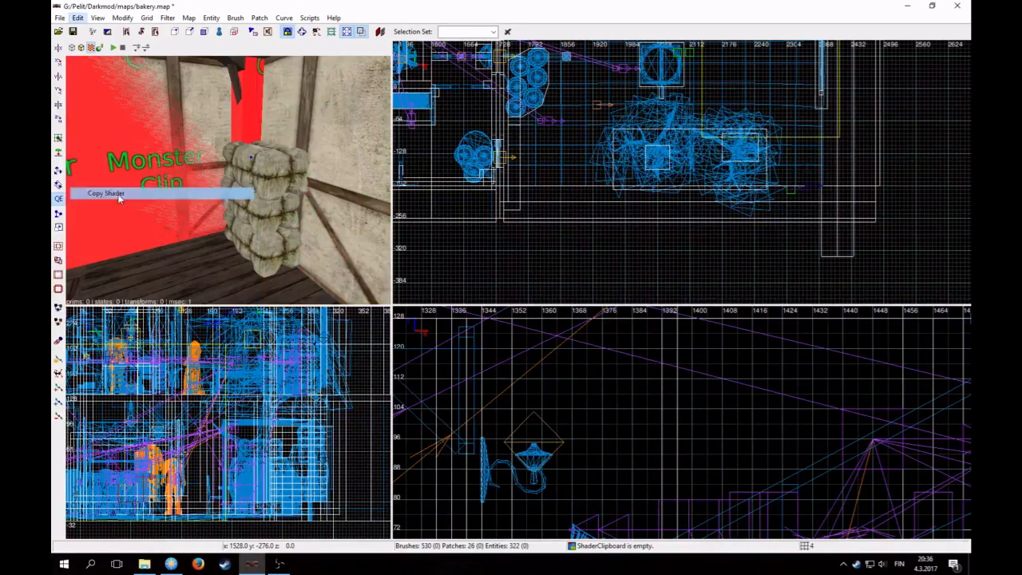
- Locate the sack stack in plan, set the grid to 8, and draw a new monster clip brush over it
left_click(263, 177, "shift")
key("4")
scroll(548, 178, "down", 3)
right_click_drag(548, 178, 680, 263)
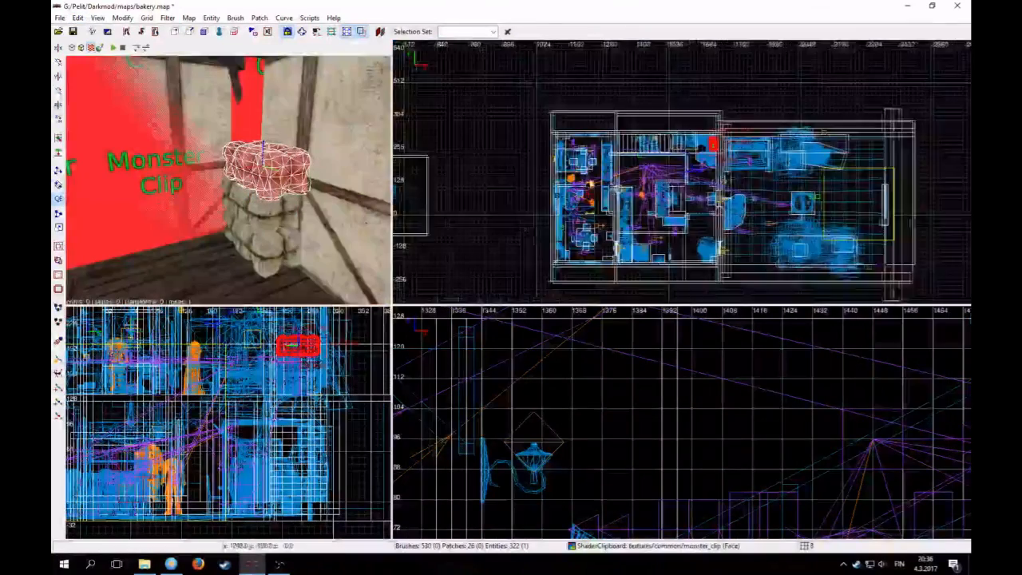
scroll(591, 183, "up", 4)
right_click_drag(591, 182, 405, 216)
key("Escape")
left_click_drag(602, 111, 555, 169)
- Adjust the new clip brush vertically in the front view so that it encloses the sack stack down to the floor
right_click_drag(791, 436, 635, 411)
scroll(859, 431, "down", 5)
scroll(635, 411, "up", 4)
left_click_drag(444, 380, 438, 412)
scroll(484, 146, "up", 1)
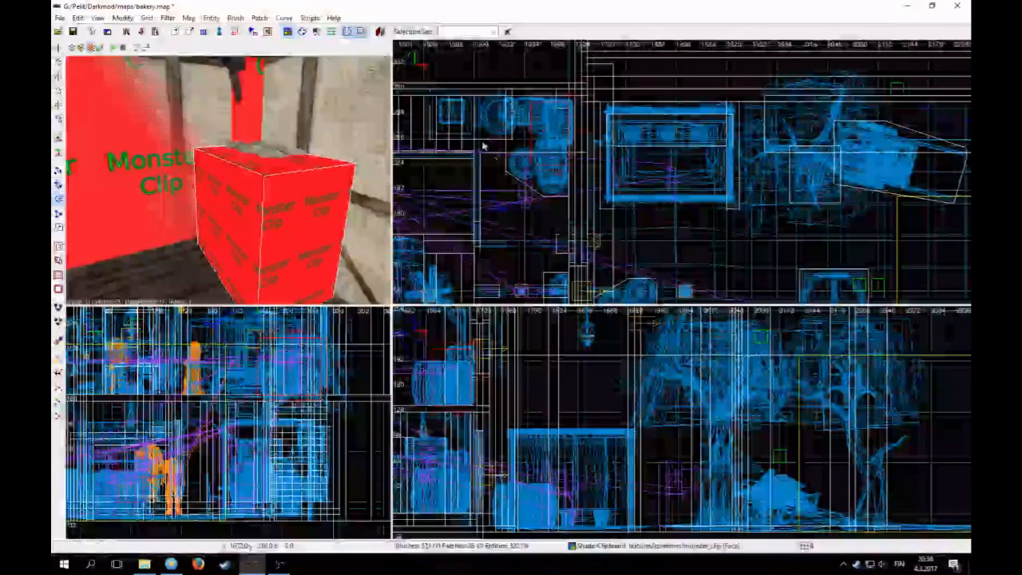
- Trim the clip brush's footprint to the sack stack, extend its top up to the ceiling, and deselect it
left_click_drag(484, 147, 500, 145)
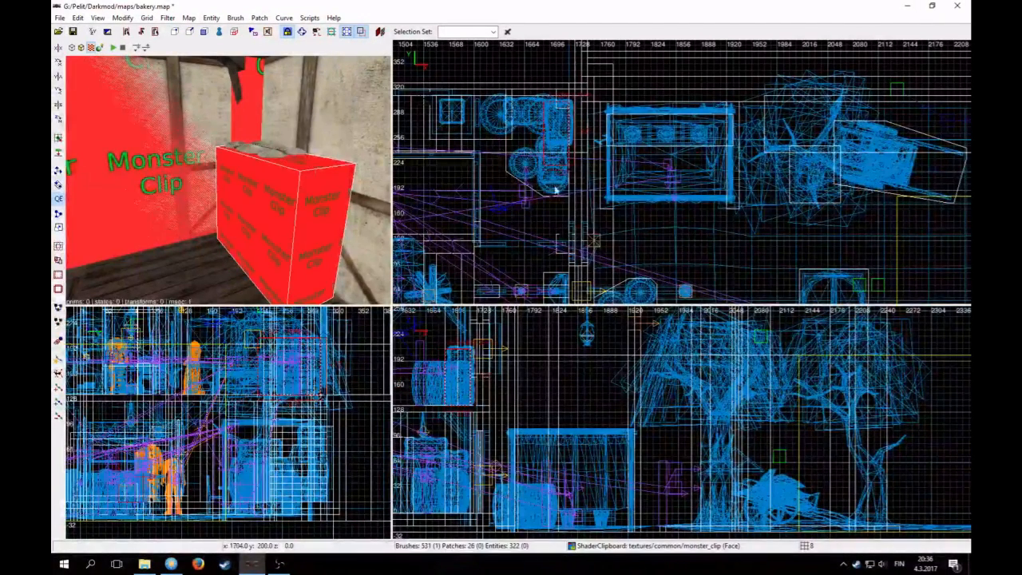
left_click_drag(555, 190, 562, 176)
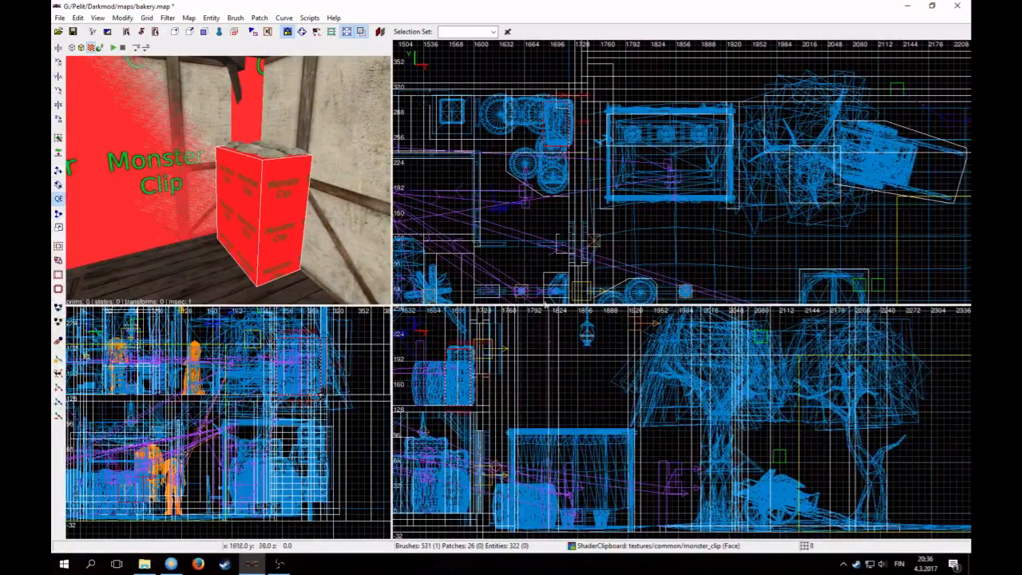
right_click_drag(470, 347, 473, 413)
left_click_drag(457, 398, 460, 360)
key("Escape")
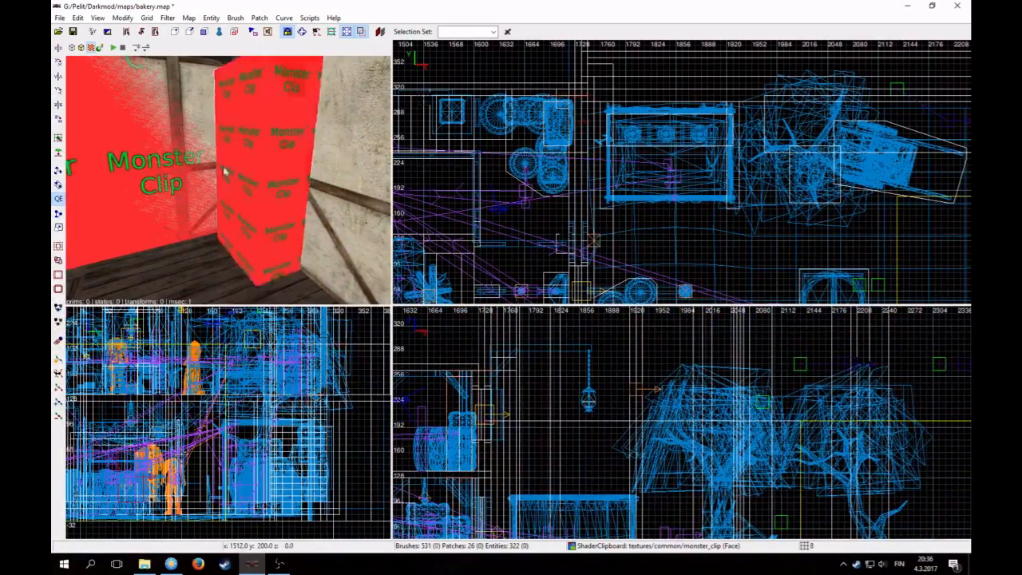
- Draw a second monster clip brush around the upper-floor barrel cluster and extend its top up to the ceiling
right_click(225, 171)
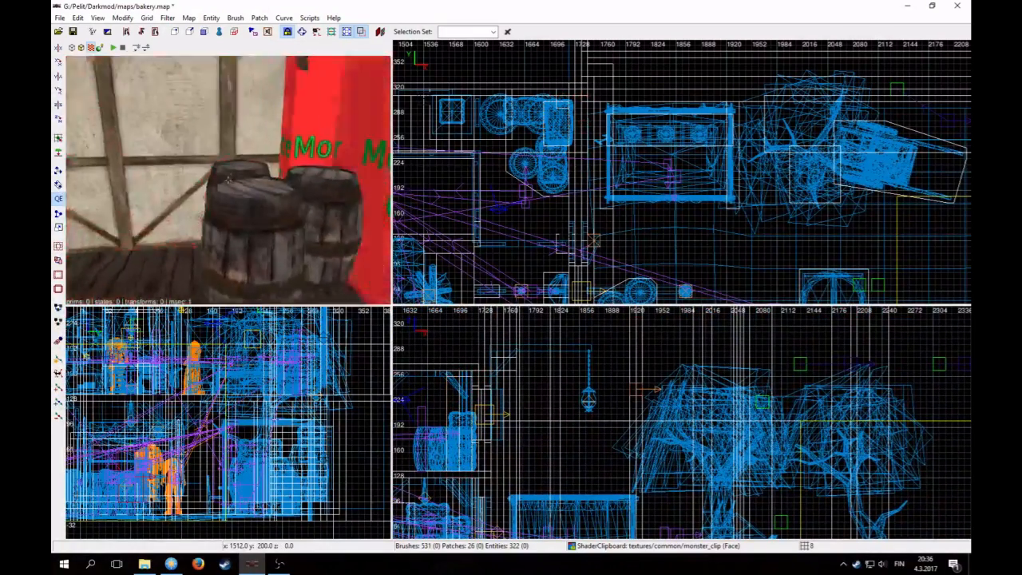
scroll(629, 183, "down", 2)
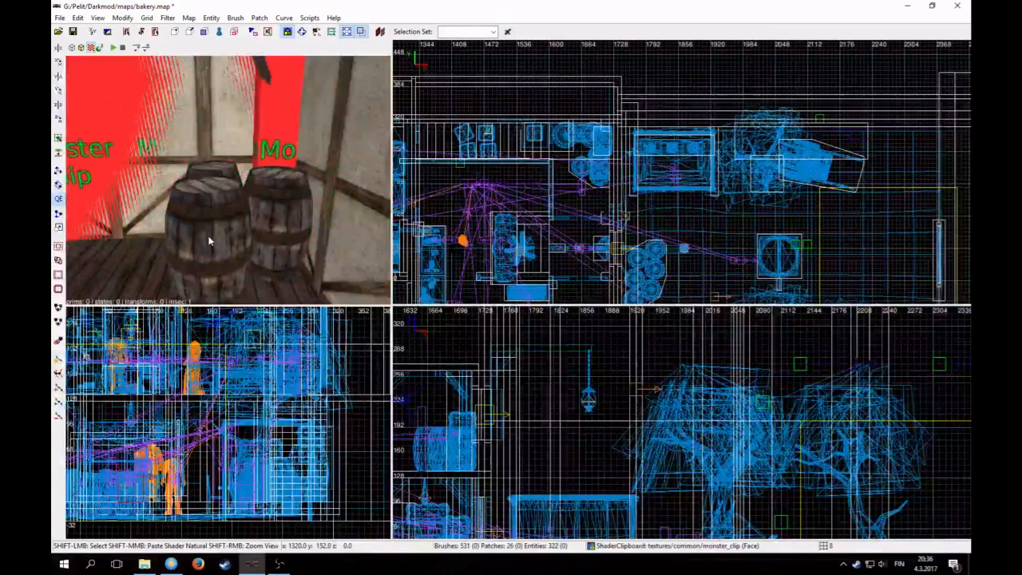
left_click(209, 240, "shift")
scroll(629, 206, "down", 3)
right_click_drag(630, 206, 657, 130)
scroll(623, 214, "up", 4)
key("Escape")
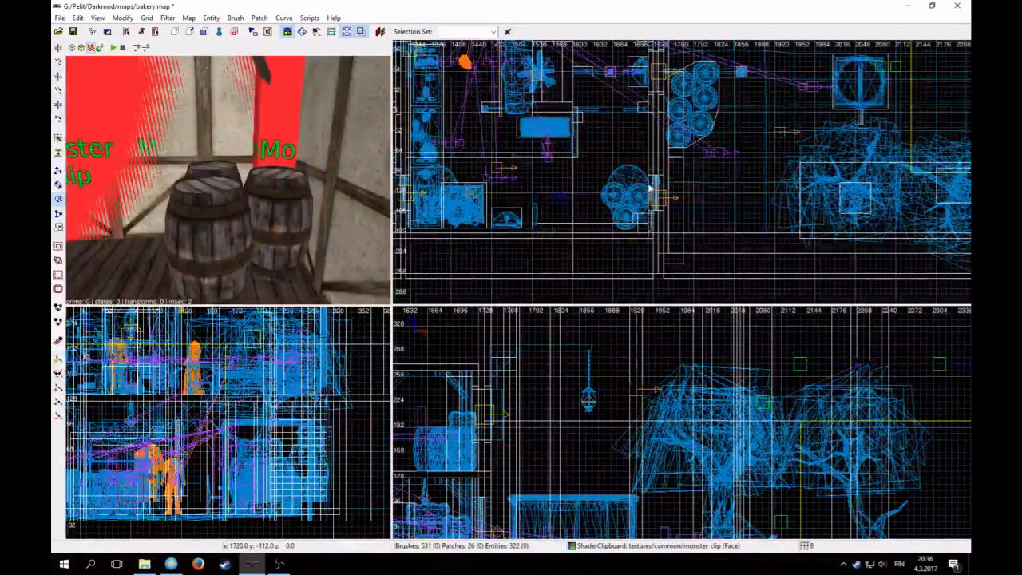
left_click_drag(649, 190, 600, 229)
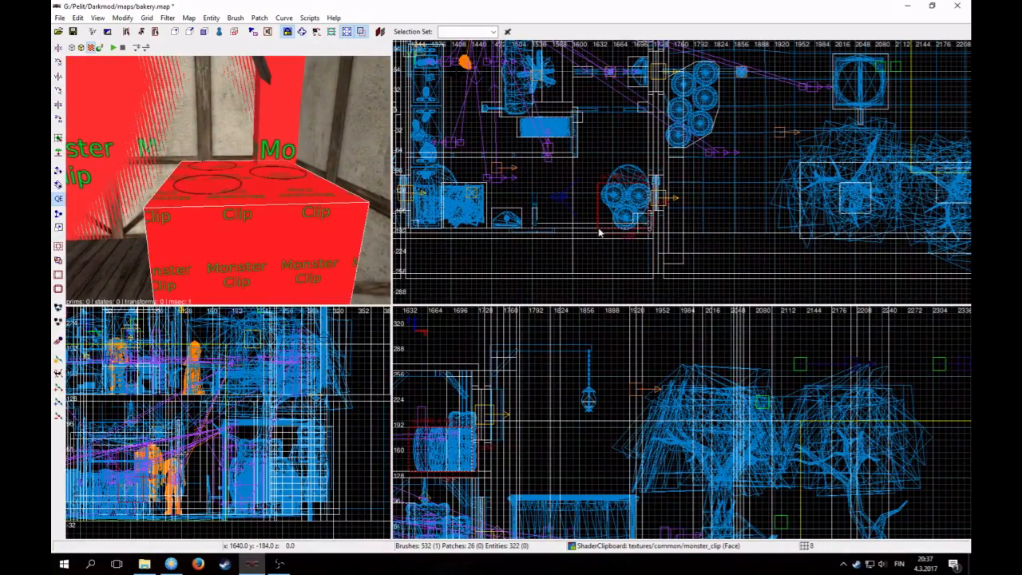
left_click_drag(448, 416, 448, 376)
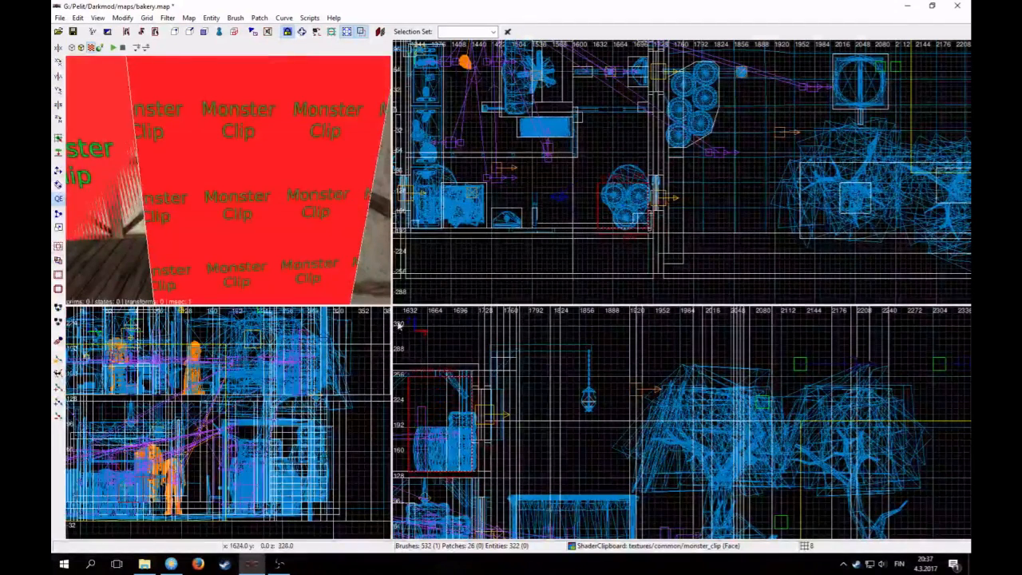
- Fine-tune the clip brush's footprint around the barrels at grid 4, deselect it, and set the grid back to 8
left_click_drag(565, 210, 563, 216)
right_click(216, 219)
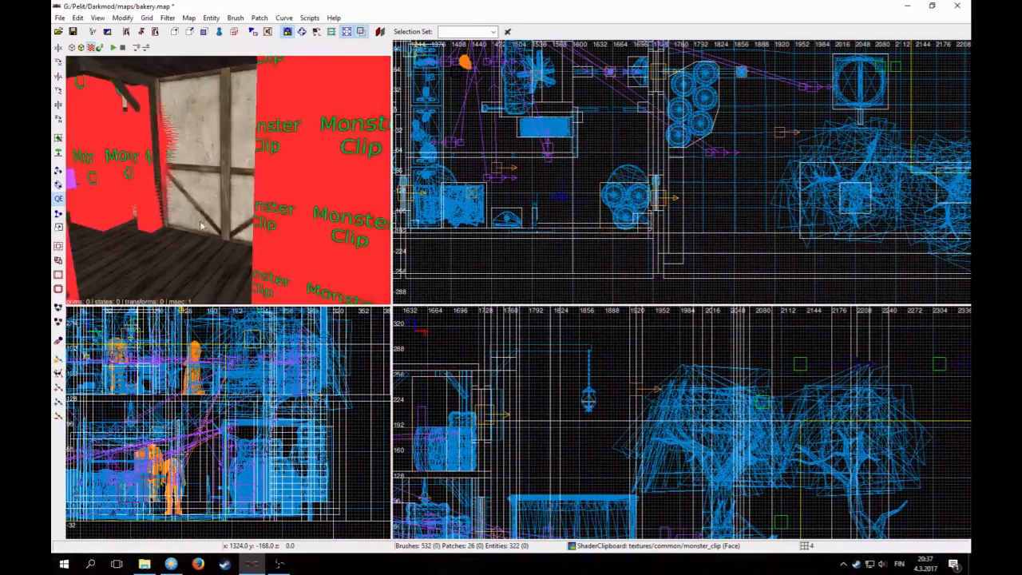
key("Escape")
scroll(583, 142, "up", 3)
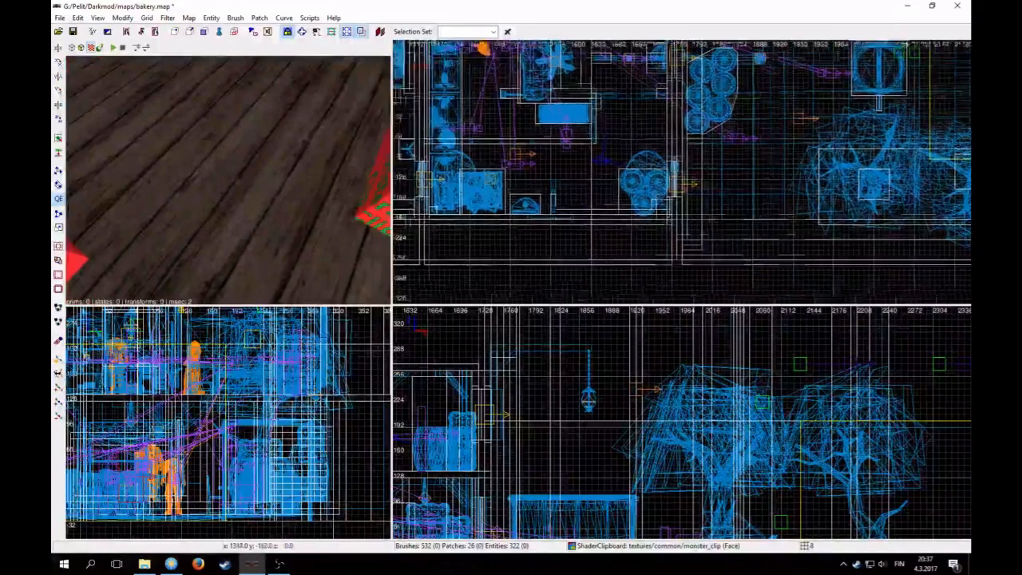
key("bracketright")
- Hide the monster clip brush around the upper-floor barrels and select the barrel cluster inside it
mouse_move(575, 126)
left_mouse_down()
mouse_move(613, 167)
mouse_move(584, 158)
left_mouse_up()
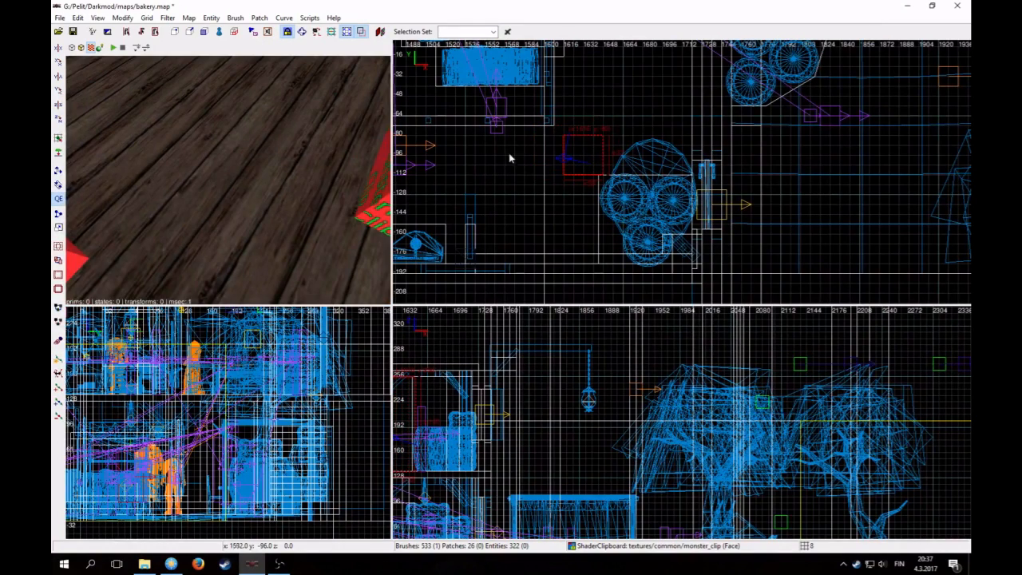
key("BackSpace")
right_click(199, 215)
right_click(200, 216)
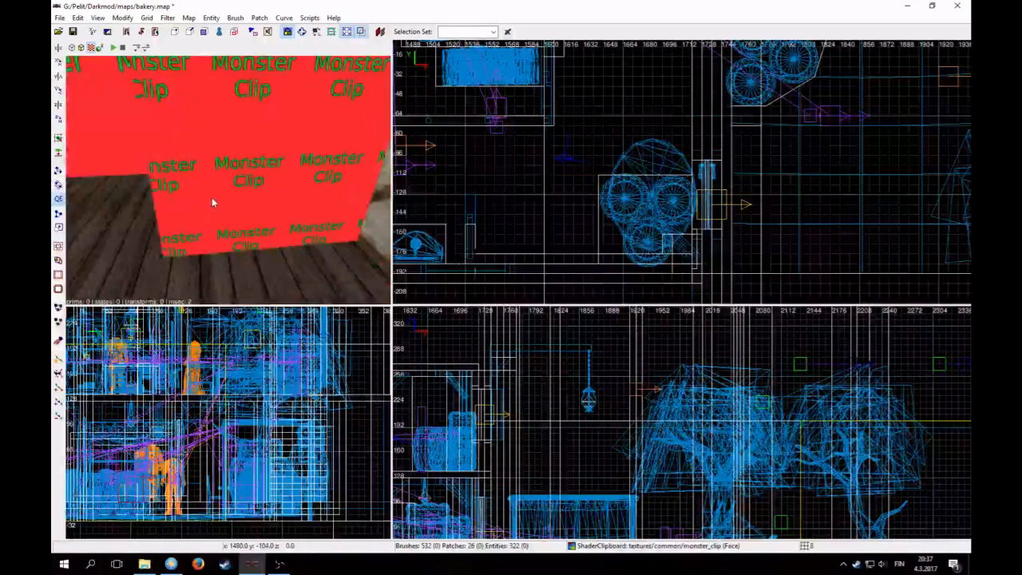
left_click(210, 196, "shift")
key("h")
left_click(219, 184, "shift")
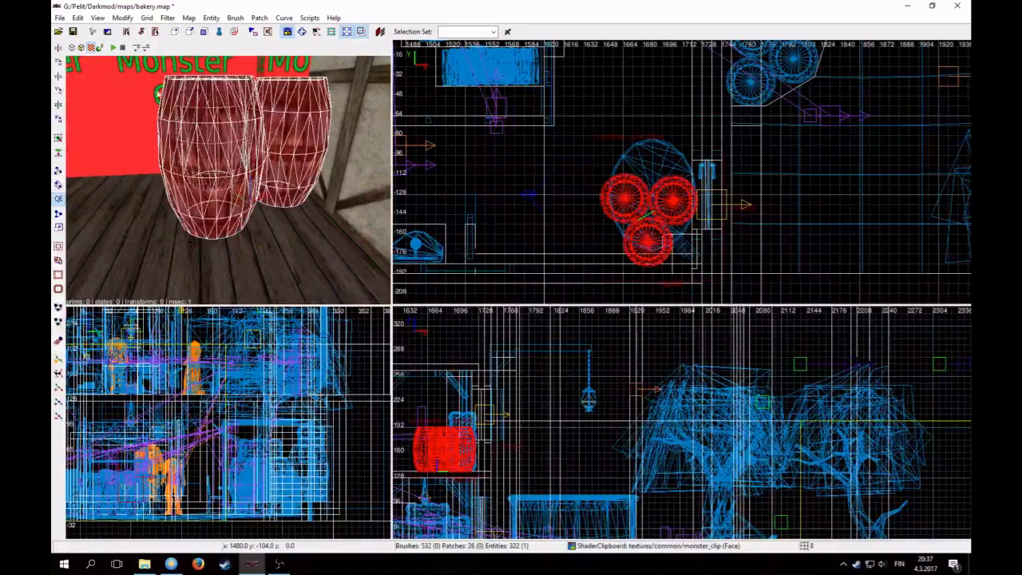
- Rotate the barrel cluster about the Z axis in steps of 5
left_click(124, 18)
left_click(144, 102)
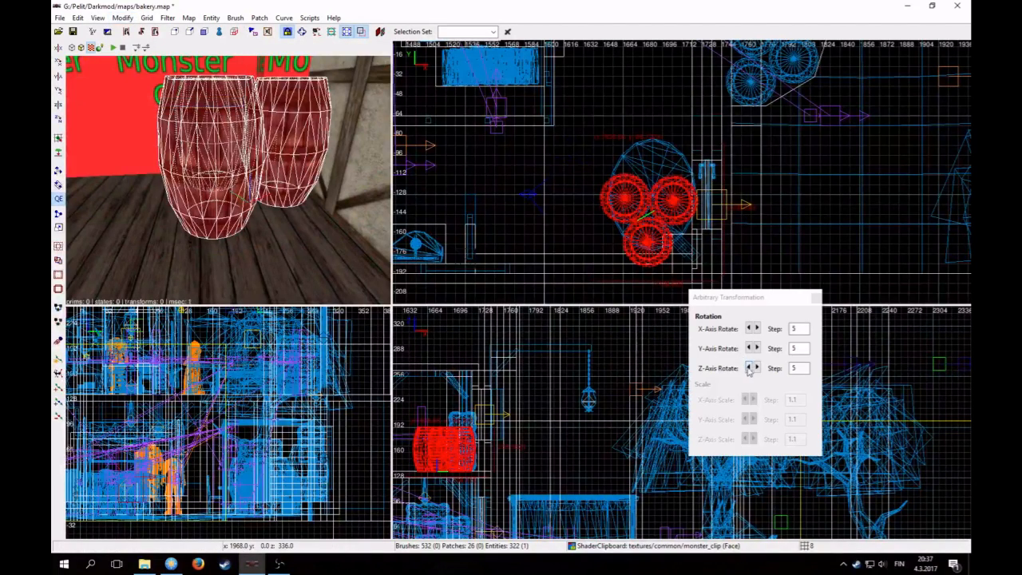
left_click(749, 368)
left_click(750, 369)
right_click(186, 123)
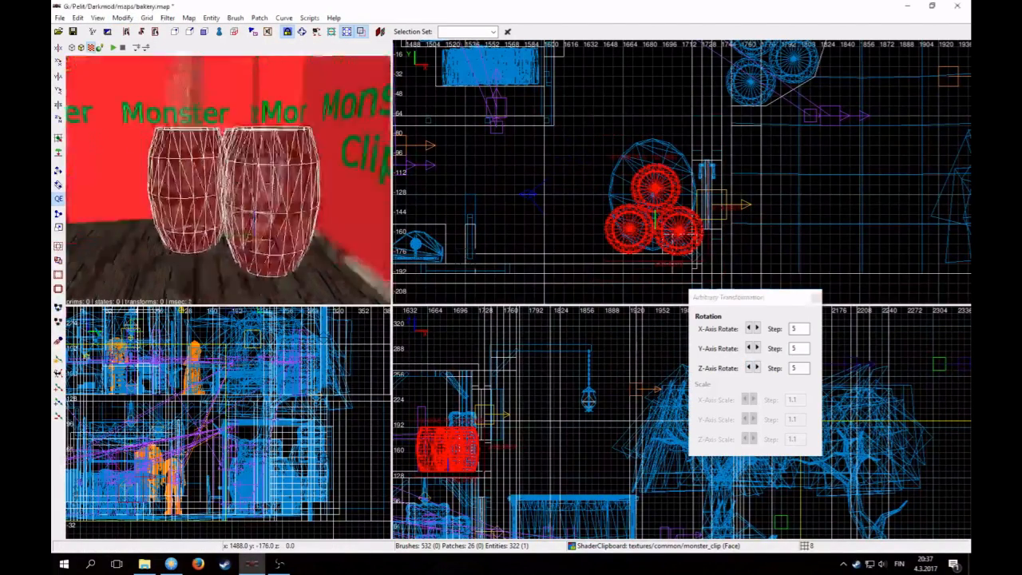
right_click(186, 123)
- Filter out clip textures so the barrels in the room corner can be viewed without the clip brushes
double_click(199, 7)
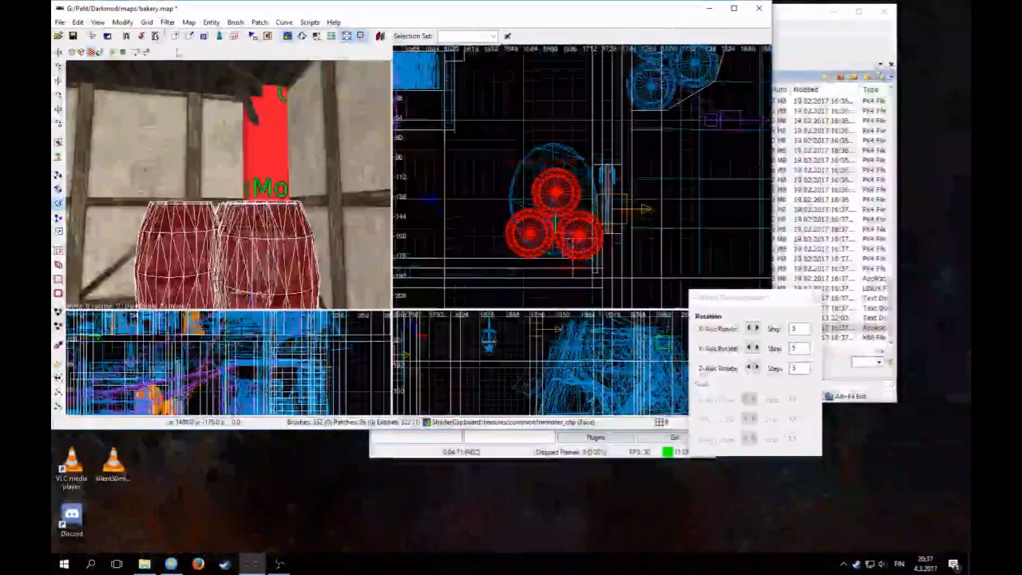
left_click(168, 22)
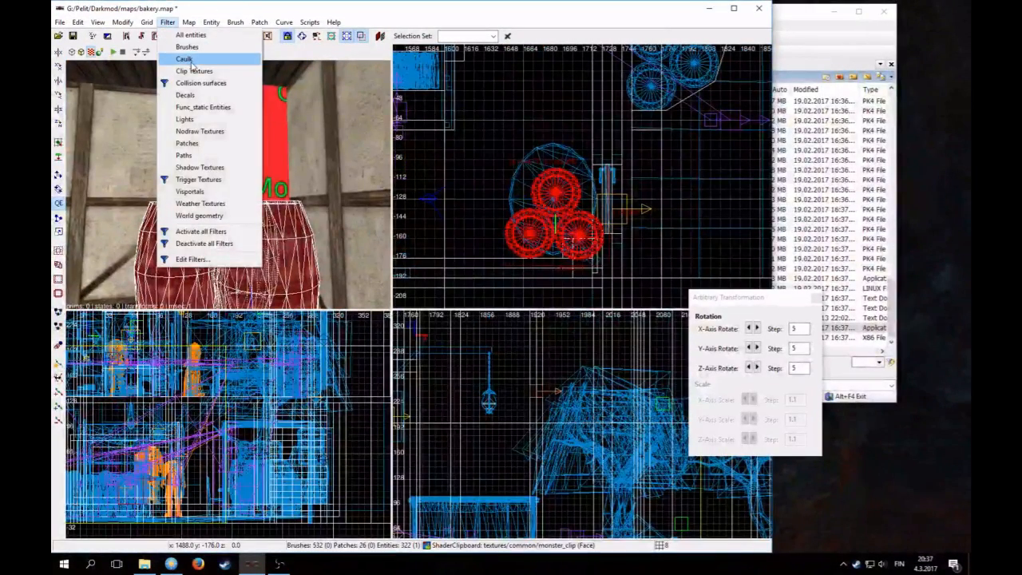
left_click(195, 72)
right_click(195, 106)
scroll(194, 105, "up", 3)
scroll(228, 184, "down", 4)
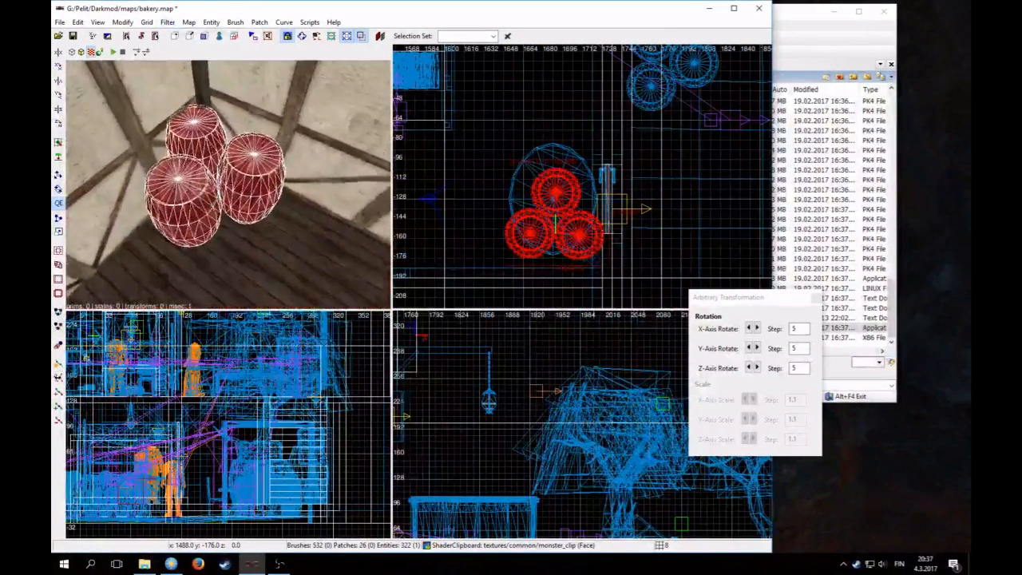
- Delete the barrel cluster from the corner of the upper-floor room
right_click(259, 188)
key("Escape")
left_click(200, 125, "shift")
key("BackSpace")
right_click(206, 128)
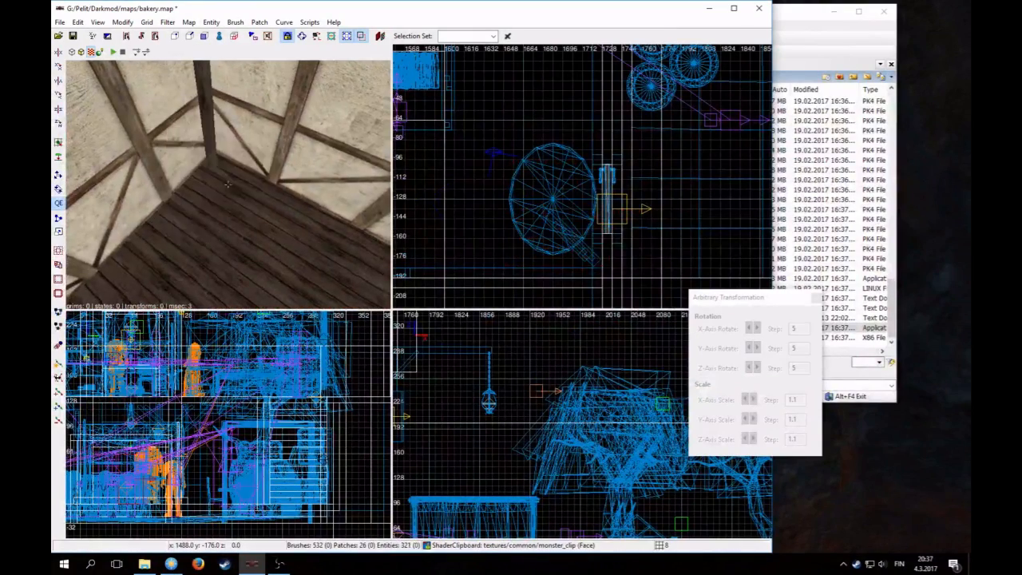
- Duplicate the wooden crate and the tied bundle on top of it in the stone-walled storage room
scroll(229, 184, "up", 5)
scroll(228, 183, "down", 3)
right_click(220, 144)
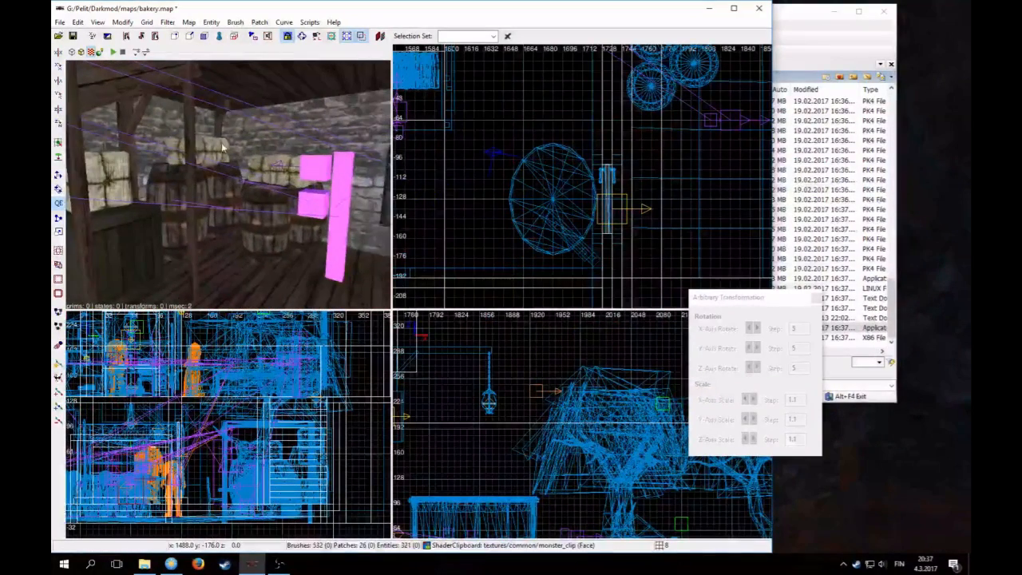
left_click(189, 203, "shift")
key("Escape")
left_click(167, 205, "shift")
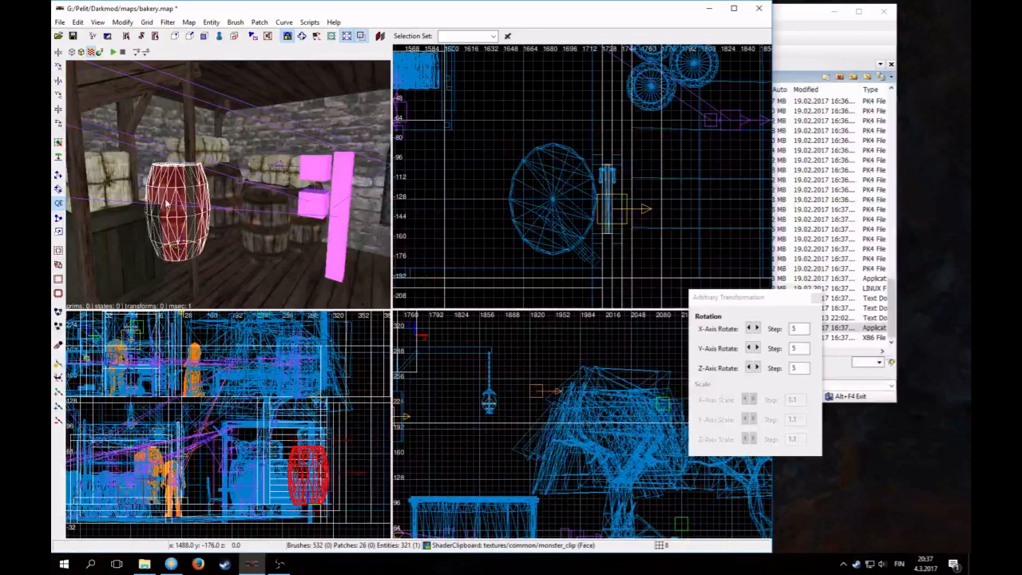
key("Escape")
left_click(131, 240, "shift")
left_click(118, 193, "shift")
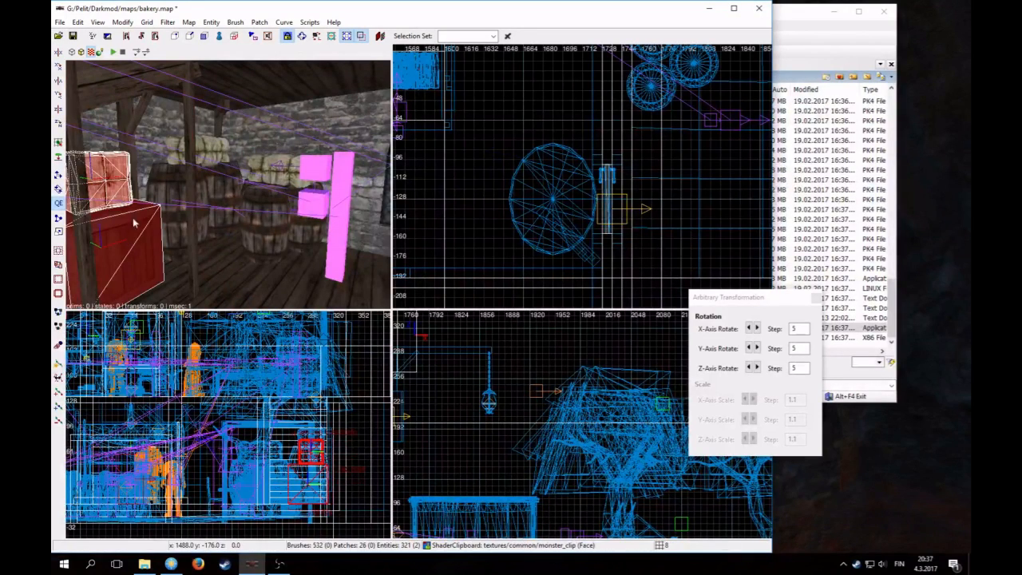
scroll(290, 418, "down", 3)
key("space")
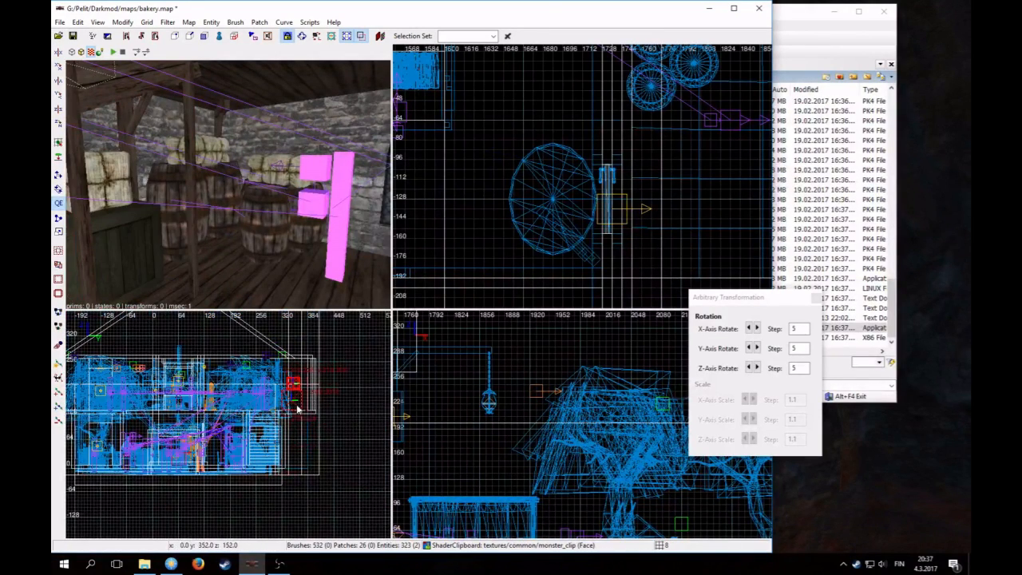
- Move the duplicated crate and bundle in plan to the corner where the barrels stood, and deselect them
scroll(564, 229, "down", 8)
scroll(534, 103, "up", 2)
left_click_drag(533, 63, 566, 226)
right_click(227, 183)
key("Up")
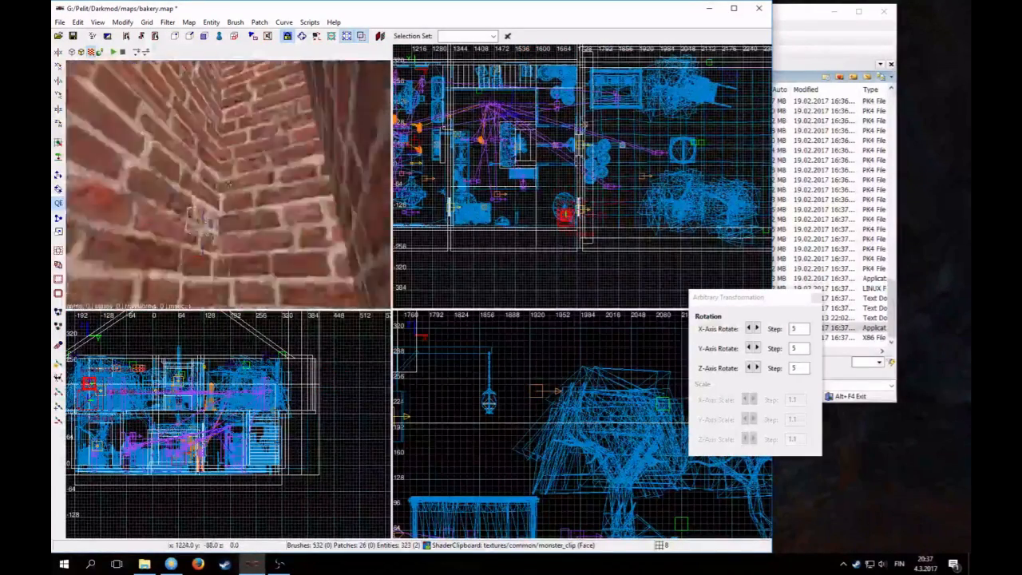
key("Down")
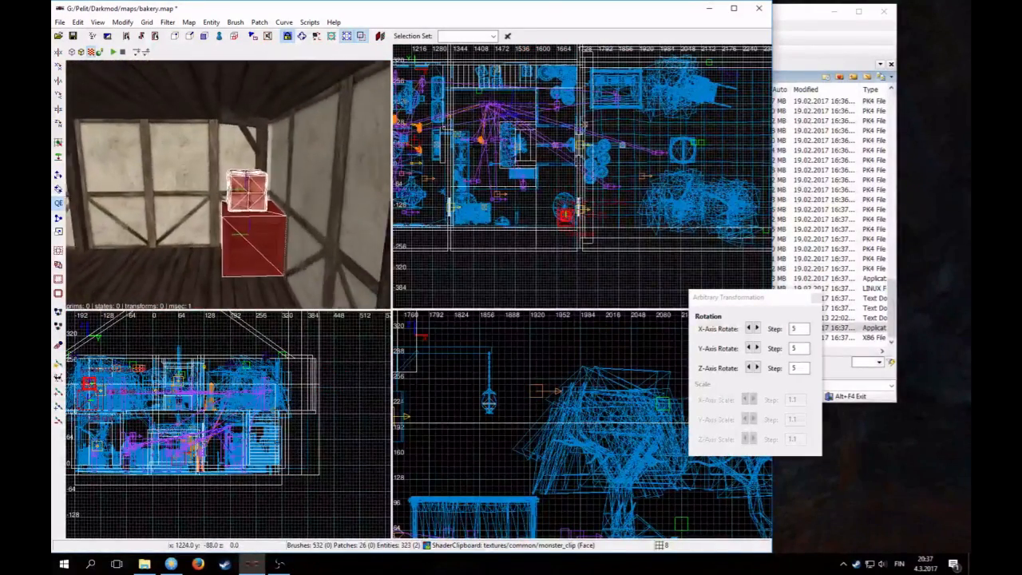
right_click(192, 187)
key("Escape")
- Show clip textures again, maximize the editor window, and unhide the hidden clip brush
left_click(167, 22)
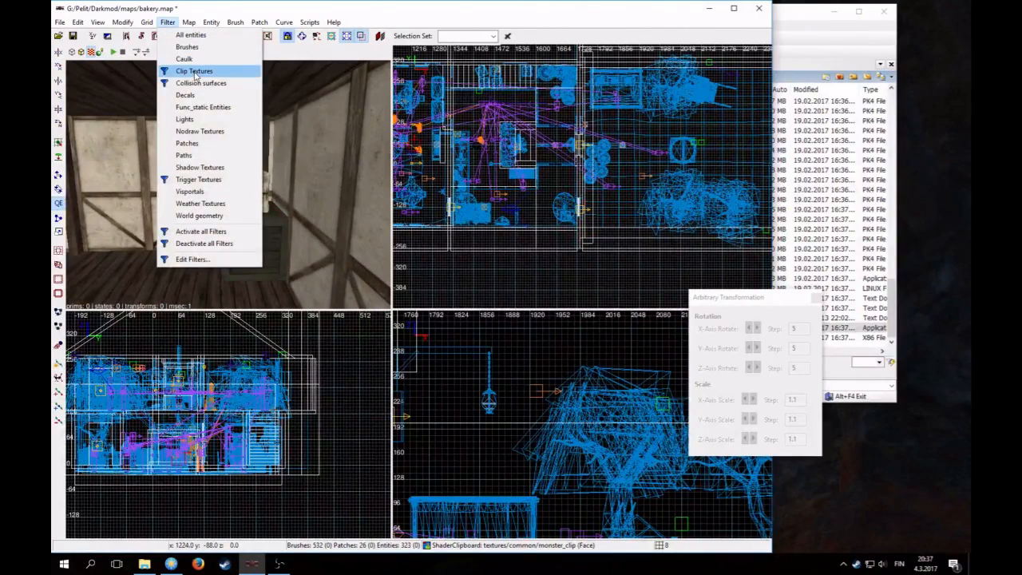
left_click(194, 69)
left_click(735, 8)
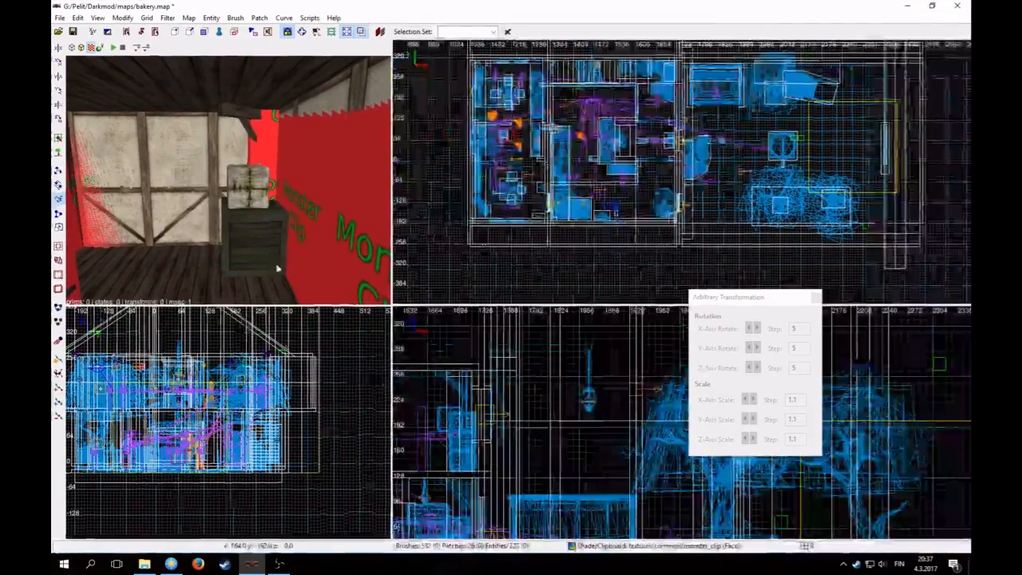
key("shift+h")
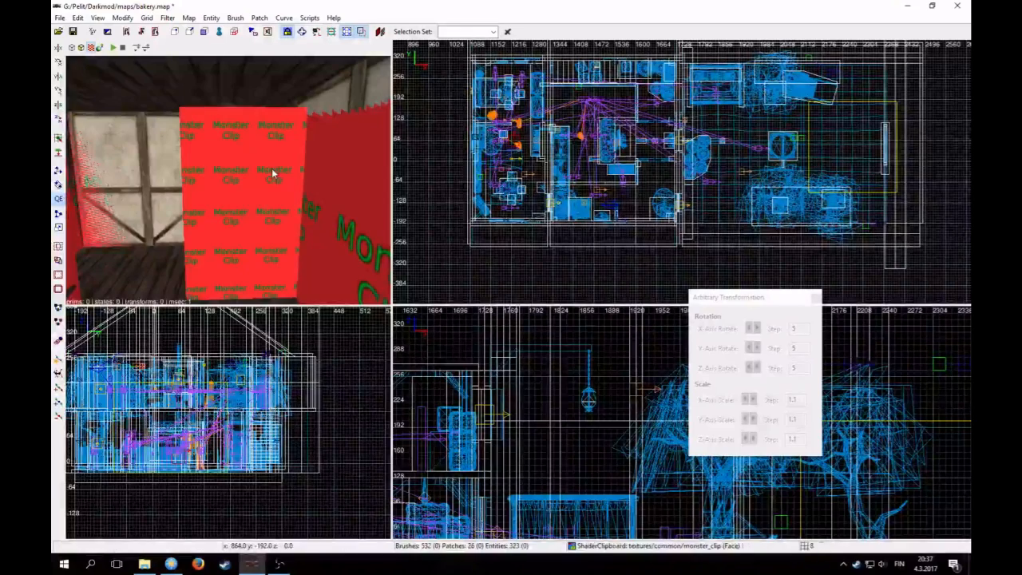
- Shrink the corner monster clip brush's footprint in plan towards the crate and bundle
left_click(273, 172, "shift")
scroll(506, 184, "up", 4)
right_click_drag(506, 184, 410, 79)
mouse_move(503, 100)
left_mouse_down()
mouse_move(528, 125)
mouse_move(532, 114)
mouse_move(517, 123)
left_mouse_up()
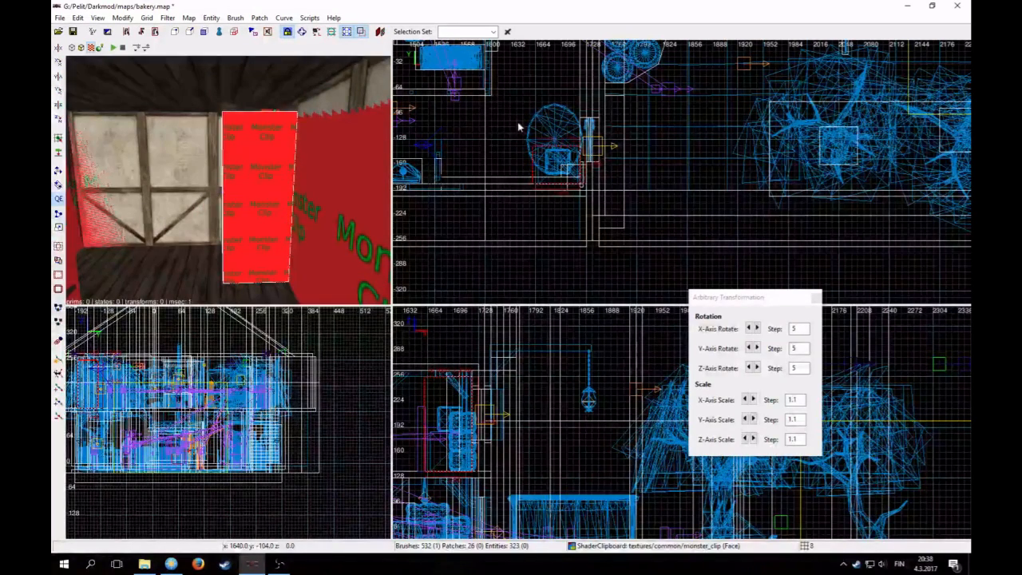
- Refine the clip brush's edge so it fully covers the crate, set the grid to 4, deselect the brush, and save the map
right_click(228, 179)
key("Up")
right_click(228, 179)
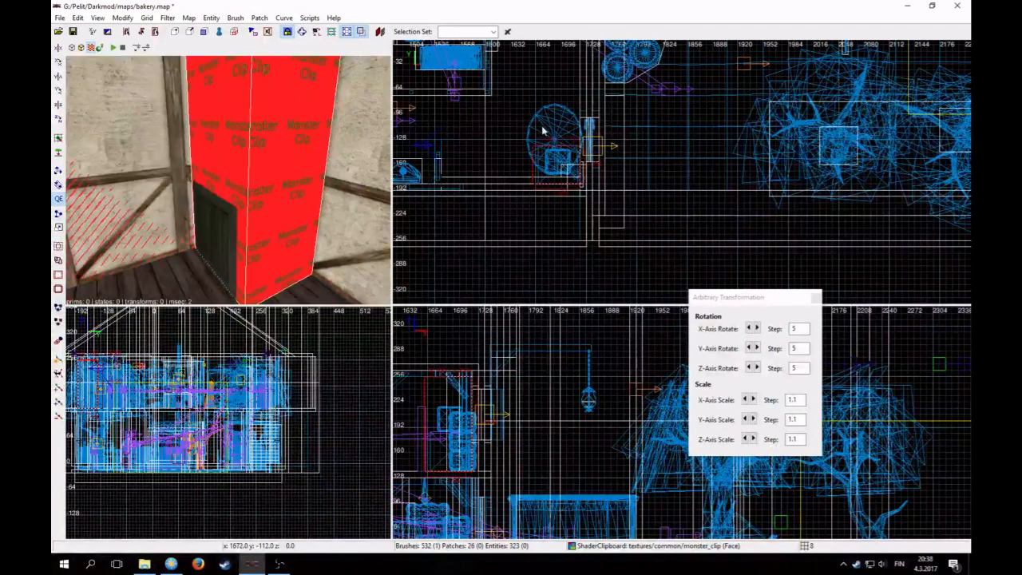
left_click_drag(542, 122, 543, 126)
key("bracketleft")
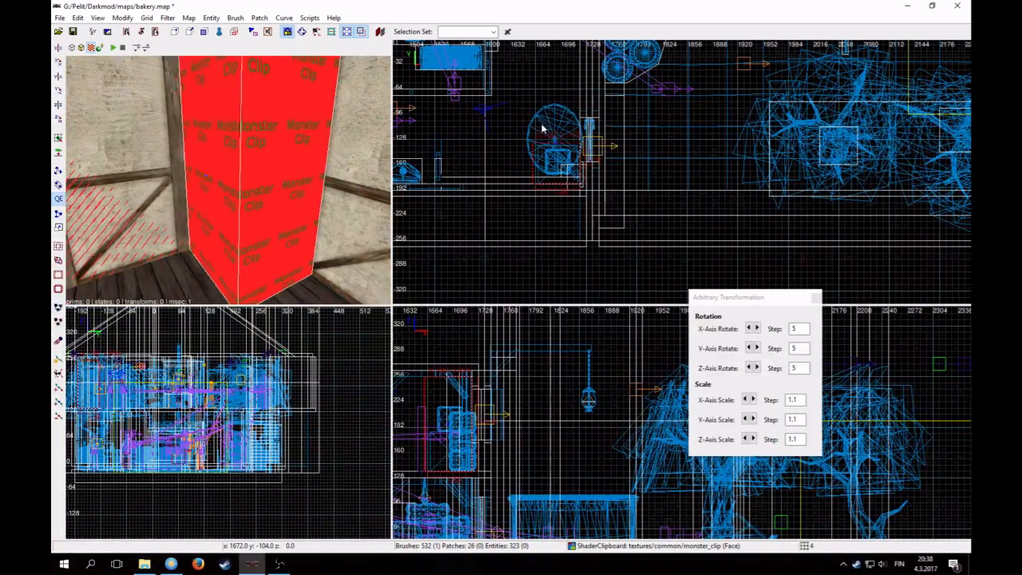
key("Escape")
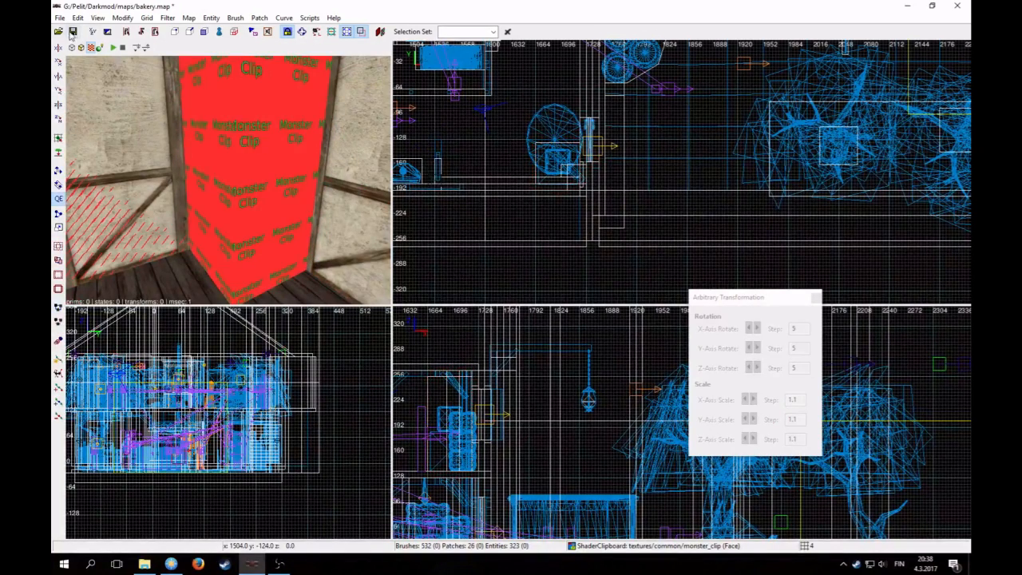
left_click(71, 32)
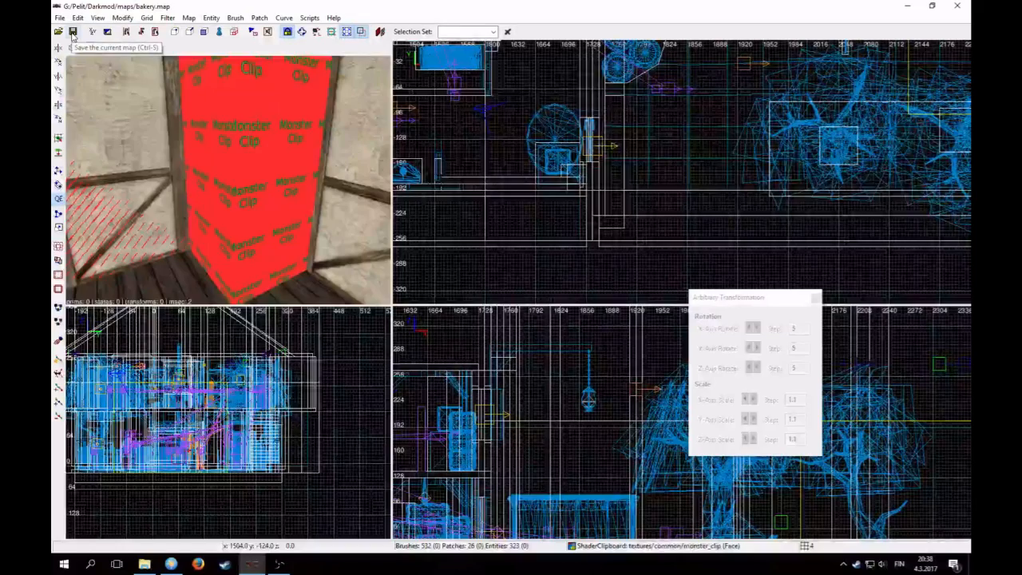
- Set the grid to 8 and filter out clip textures
right_click(82, 125)
key("bracketright")
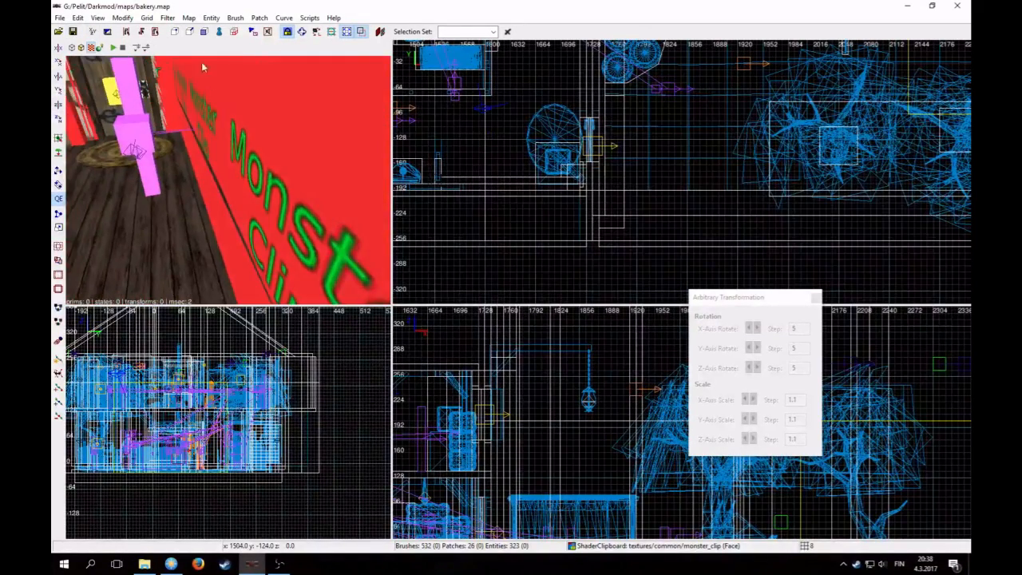
left_click(168, 18)
left_click(187, 68)
- Delete the charred log pile and the small light entity beneath it from the brick fireplace
right_click(188, 71)
key("Up")
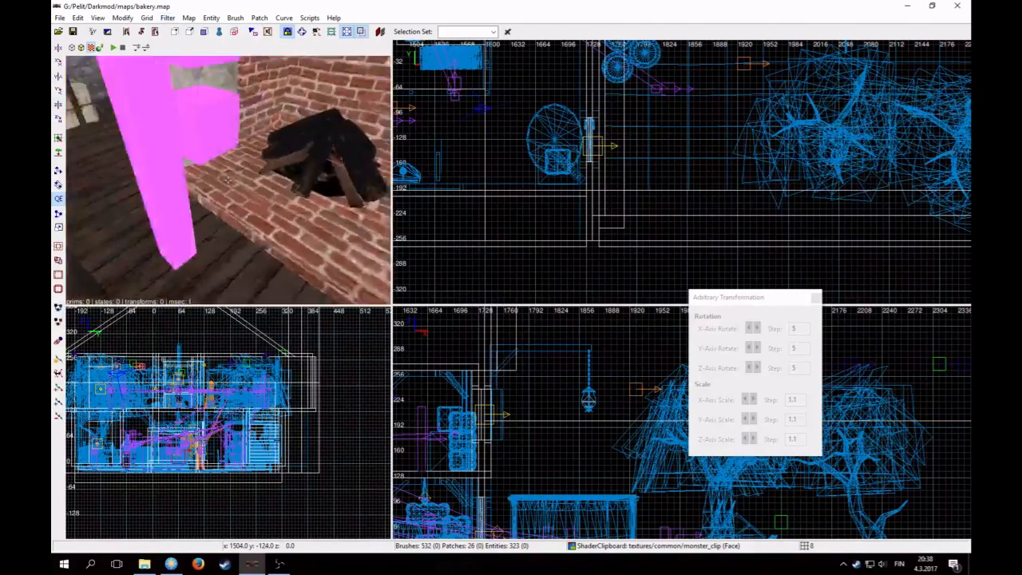
key("Down")
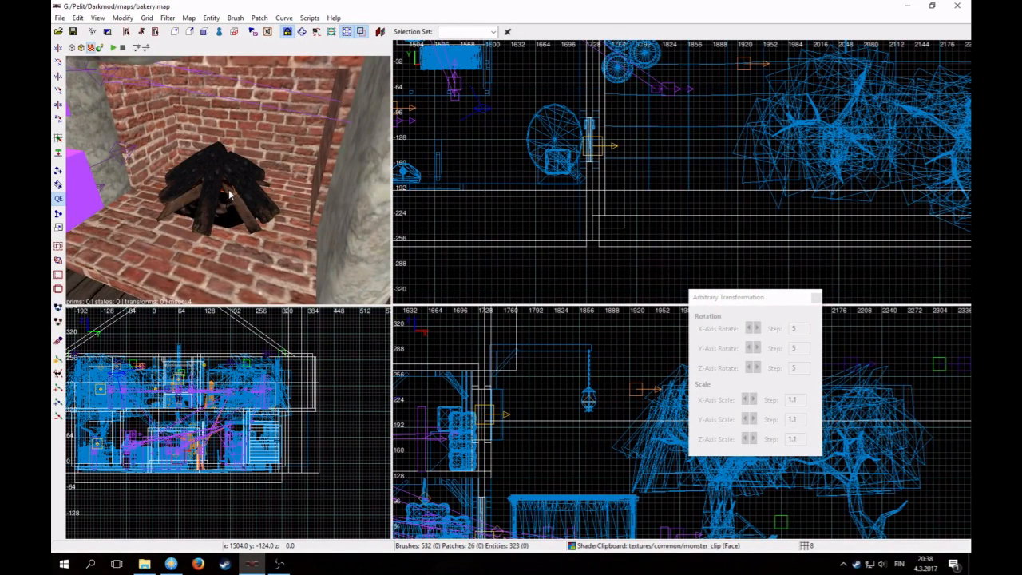
left_click(231, 194, "shift")
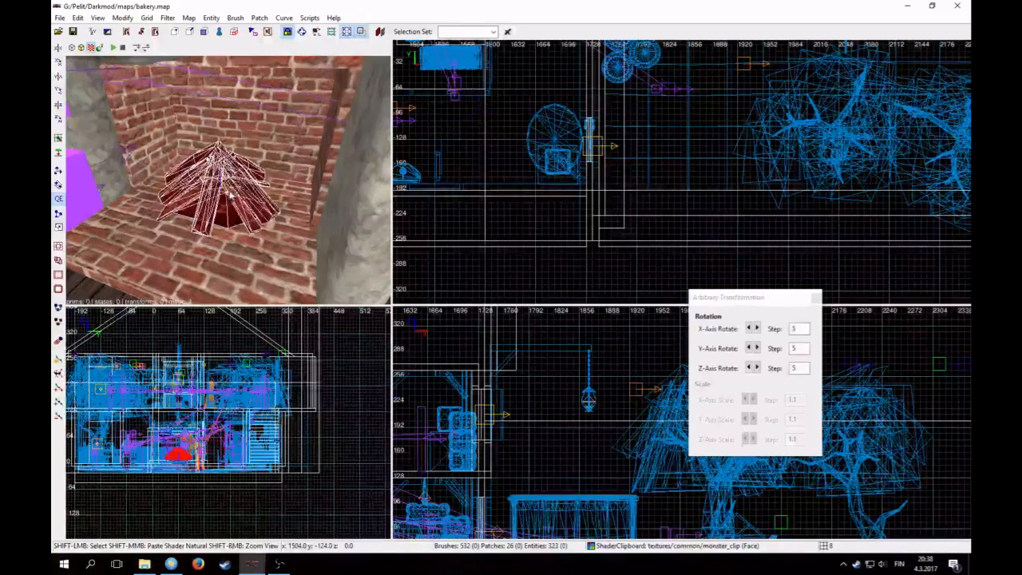
key("Delete")
right_click(218, 180)
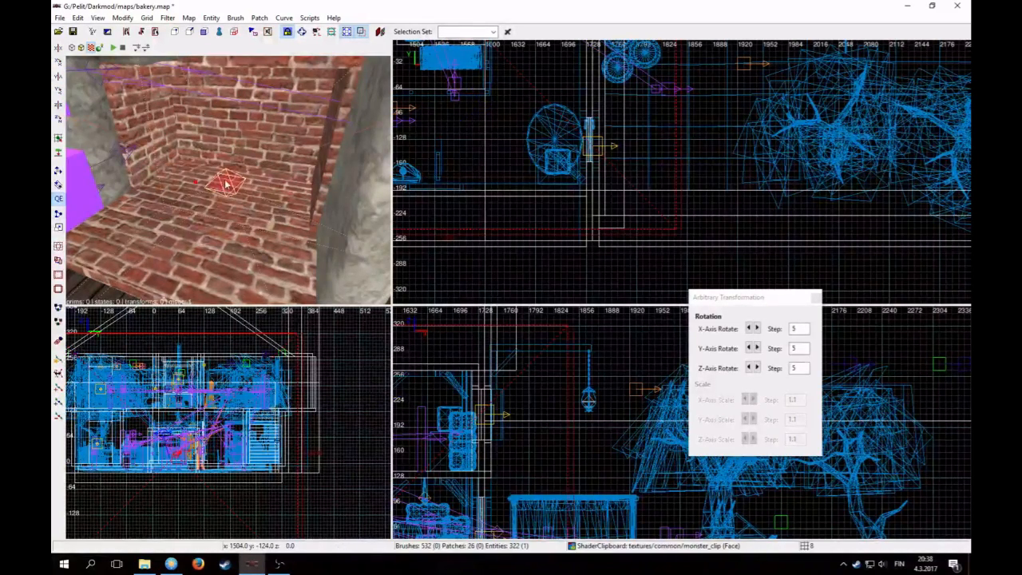
key("Up")
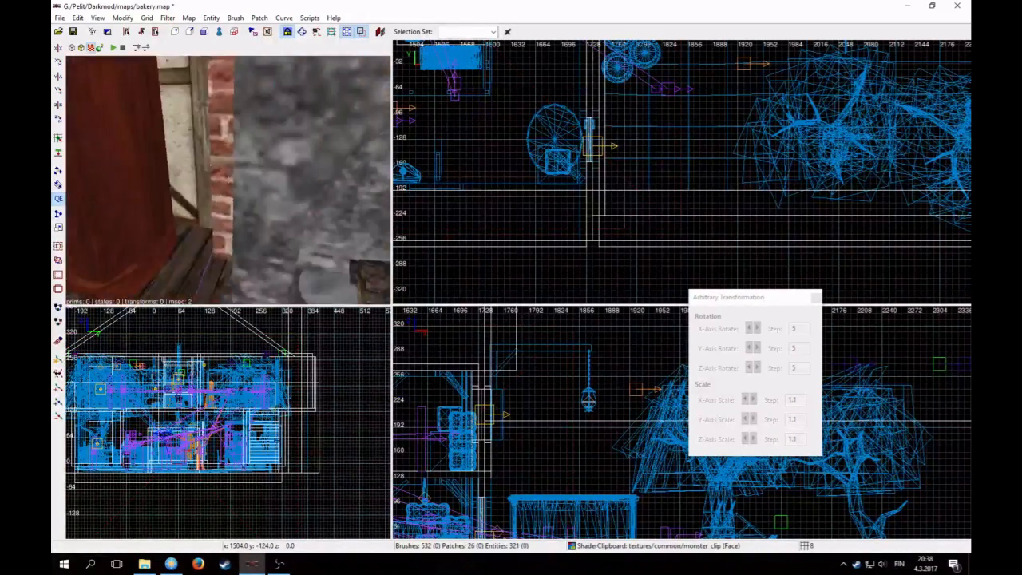
key("Up")
- Select the three entities that make up the log fire in the stone fireplace and duplicate them
right_click(238, 216)
left_click(209, 191, "shift")
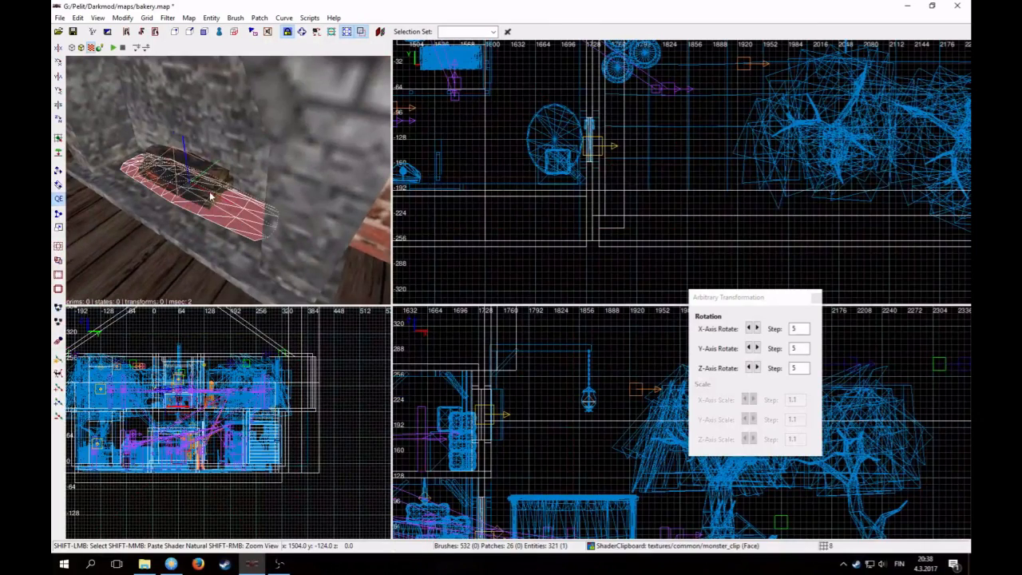
left_click(175, 160, "shift")
left_click(160, 161, "shift")
scroll(551, 156, "down", 5)
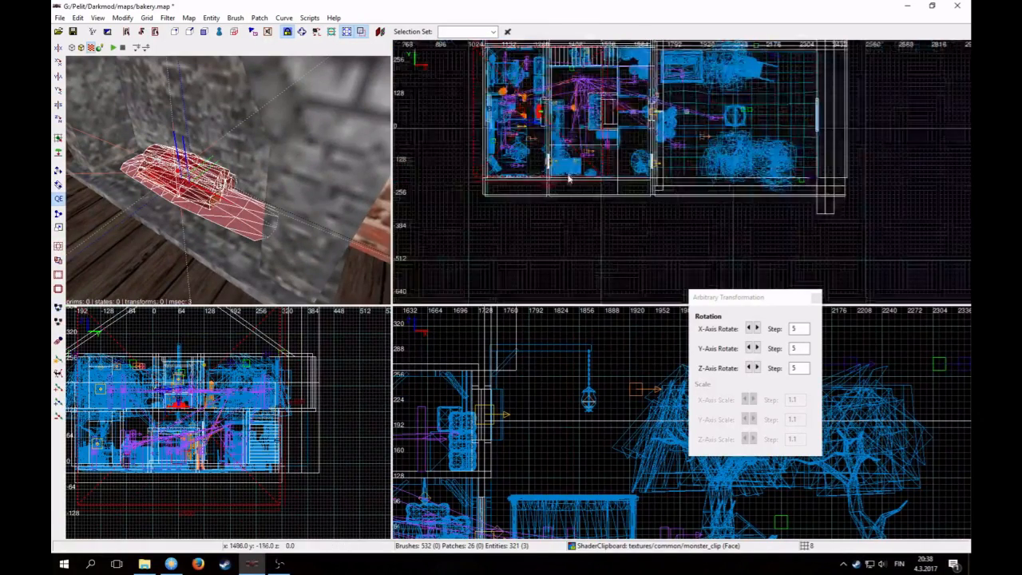
key("space")
- Move the duplicated log fire from the stone fireplace down into the brick fireplace, placing it near the front of the hearth
left_click_drag(536, 111, 606, 115)
right_click(335, 165)
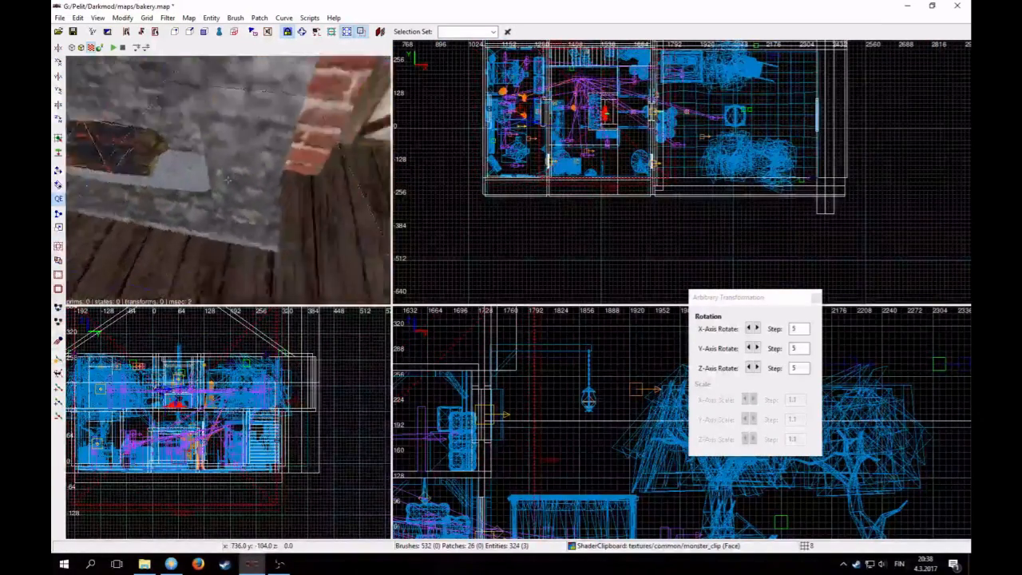
key("Up")
key("Down")
right_click(228, 181)
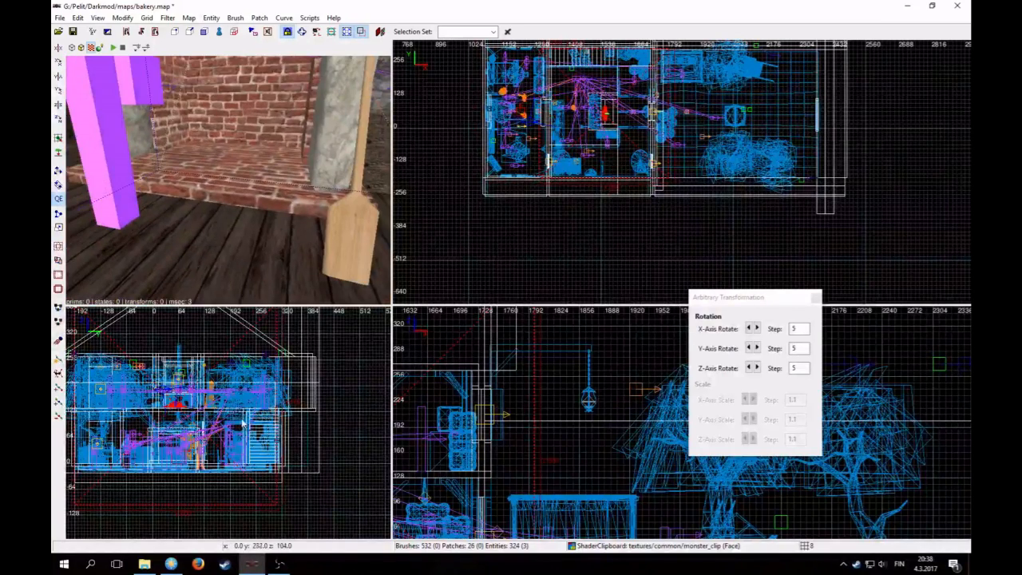
left_click_drag(177, 434, 180, 457)
scroll(625, 129, "up", 4)
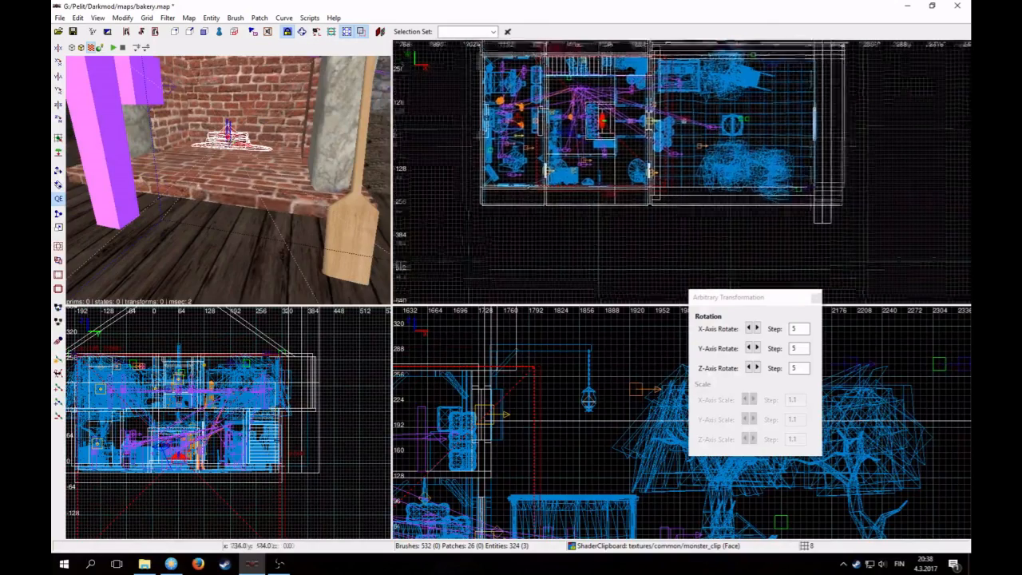
scroll(490, 147, "up", 2)
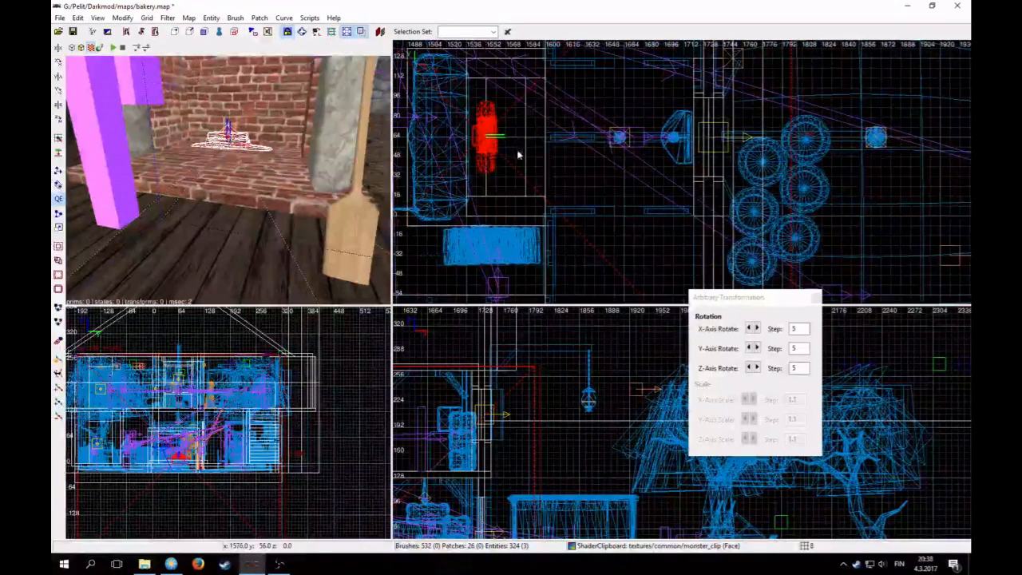
left_click_drag(491, 143, 471, 142)
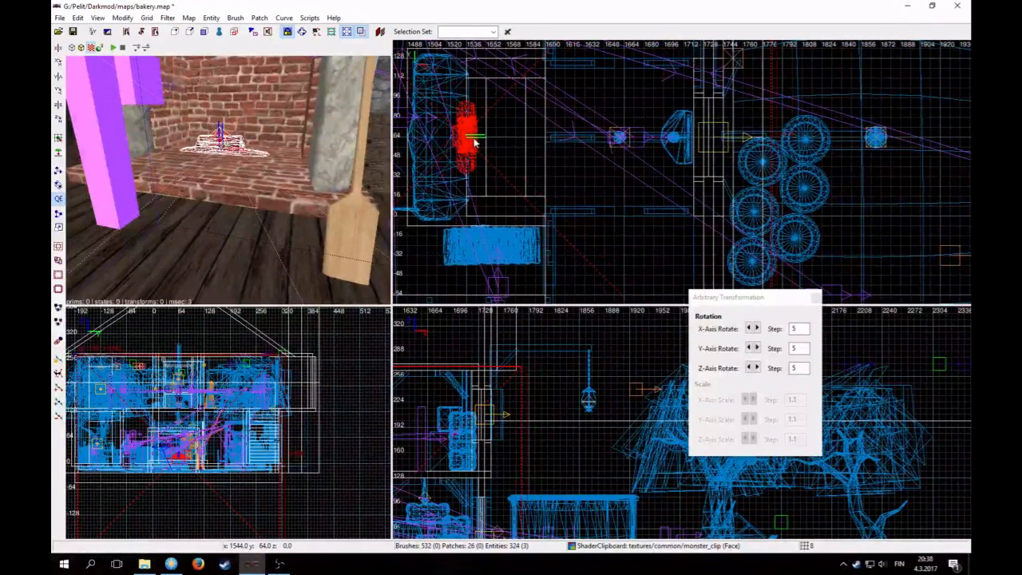
- Set the grid to 1, lower the log fire onto the brick hearth's surface, and deselect it
right_click(335, 152)
scroll(228, 180, "up", 2)
scroll(228, 179, "down", 3)
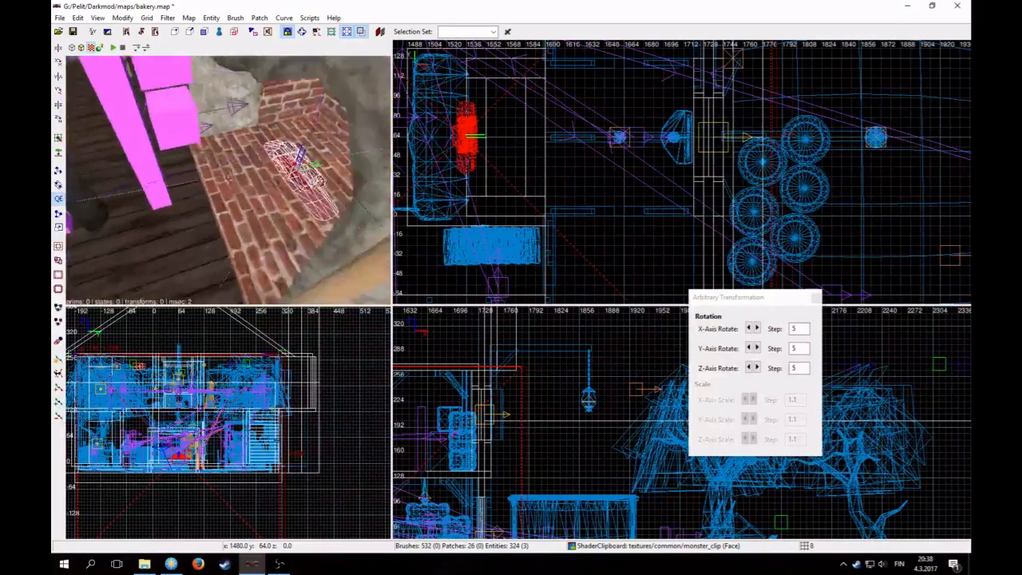
scroll(227, 180, "up", 2)
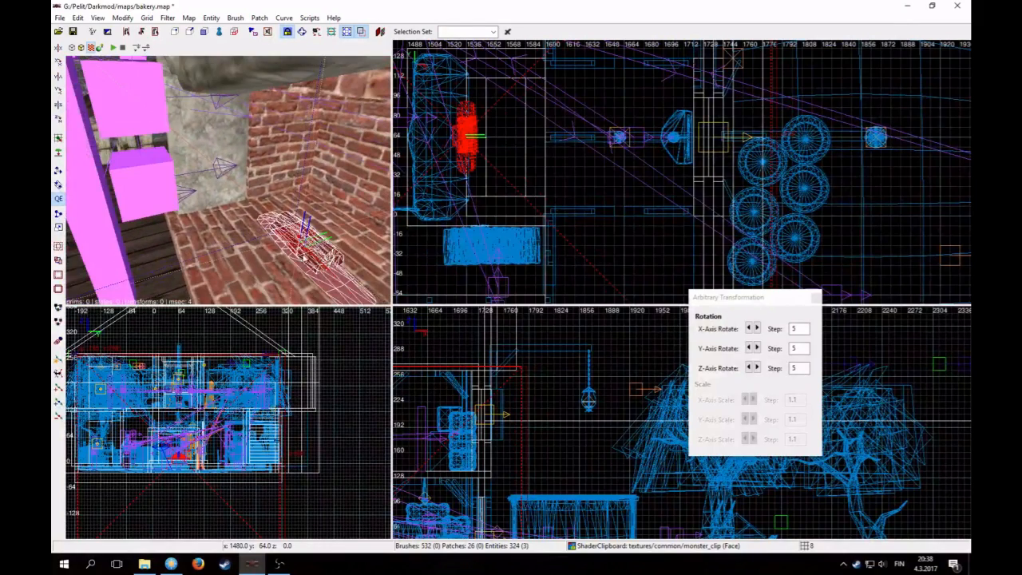
scroll(548, 434, "down", 1)
right_click_drag(548, 433, 747, 347)
scroll(505, 499, "up", 4)
right_click_drag(525, 468, 574, 504)
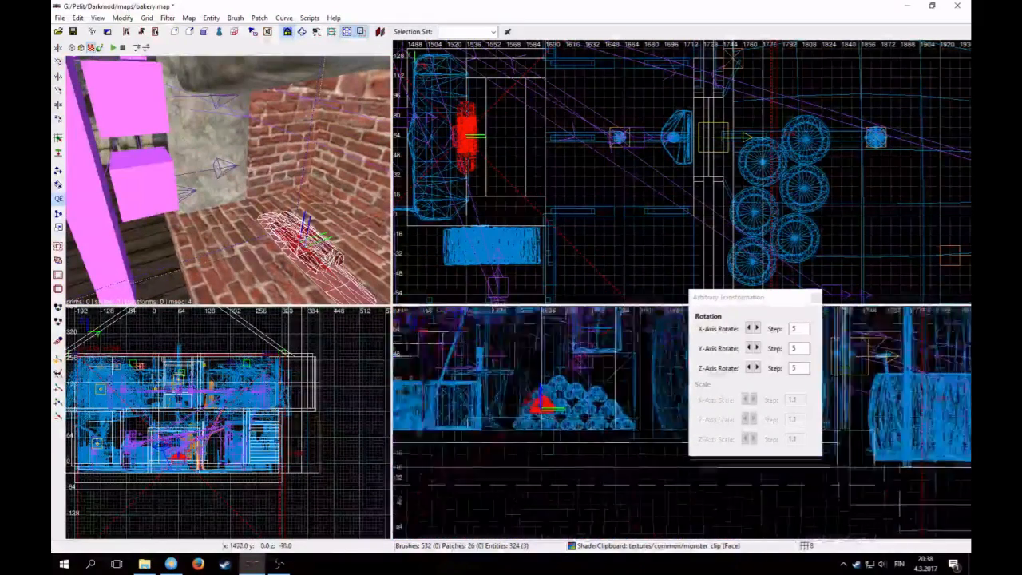
scroll(504, 464, "up", 4)
right_click_drag(503, 463, 676, 439)
key("1")
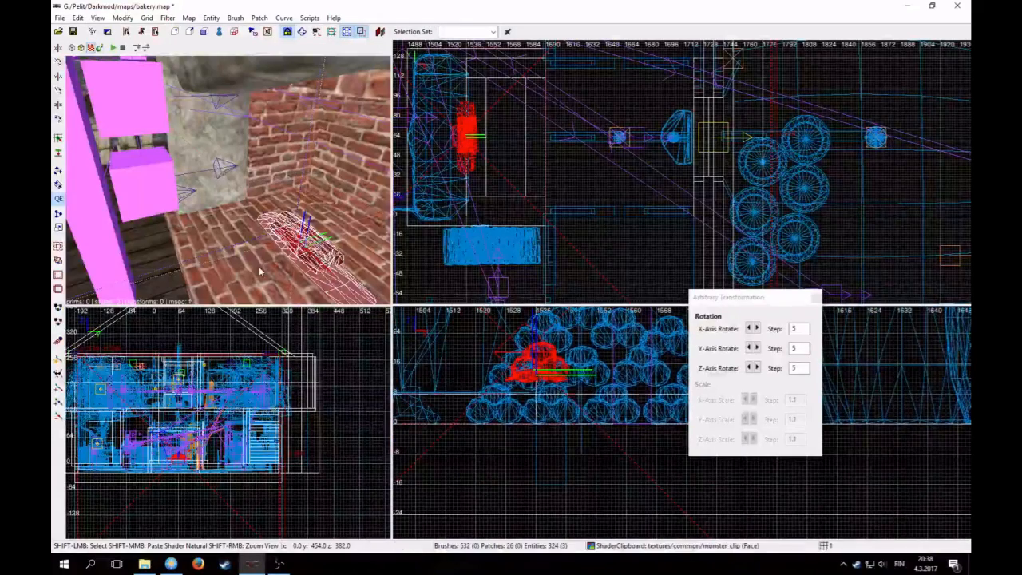
left_click_drag(529, 374, 530, 390)
key("Escape")
- Insert the bonfire01.lwo model from the darkmod fireplace models into the brick fireplace, behind the log fire
right_click(217, 209)
right_click(217, 210)
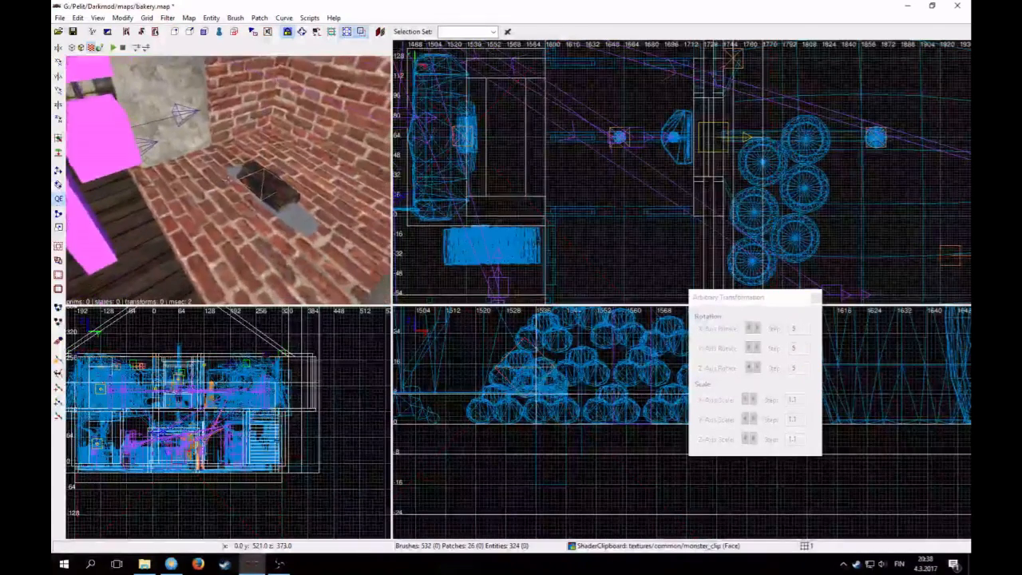
right_click(292, 232)
key("Down")
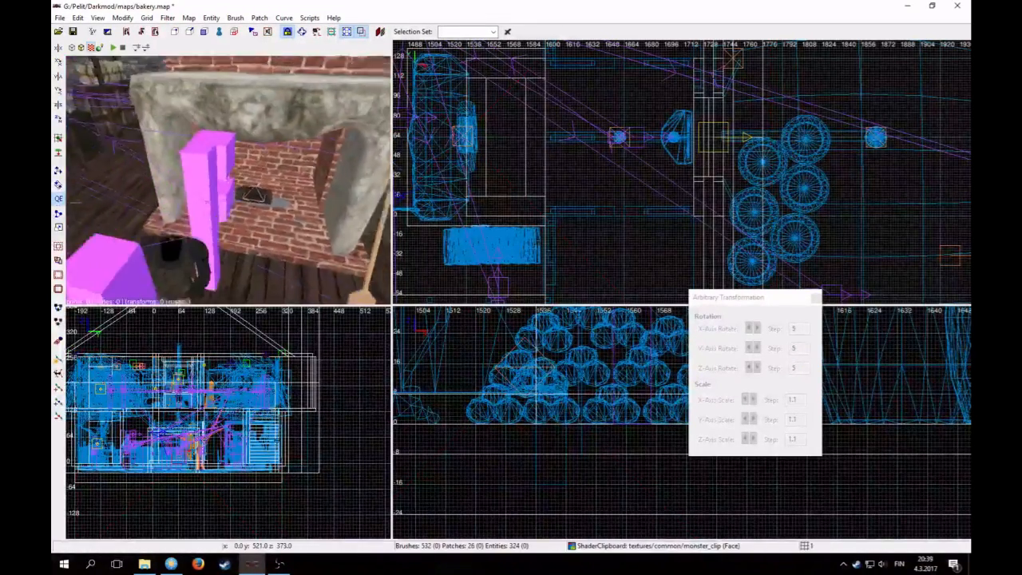
right_click(293, 232)
right_click(569, 170)
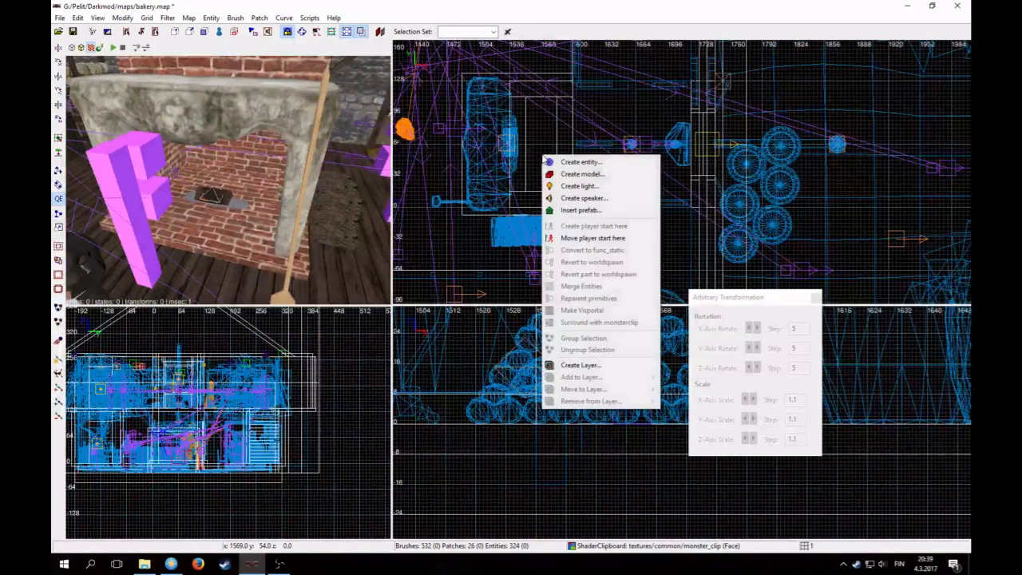
left_click(569, 171)
left_click(161, 77)
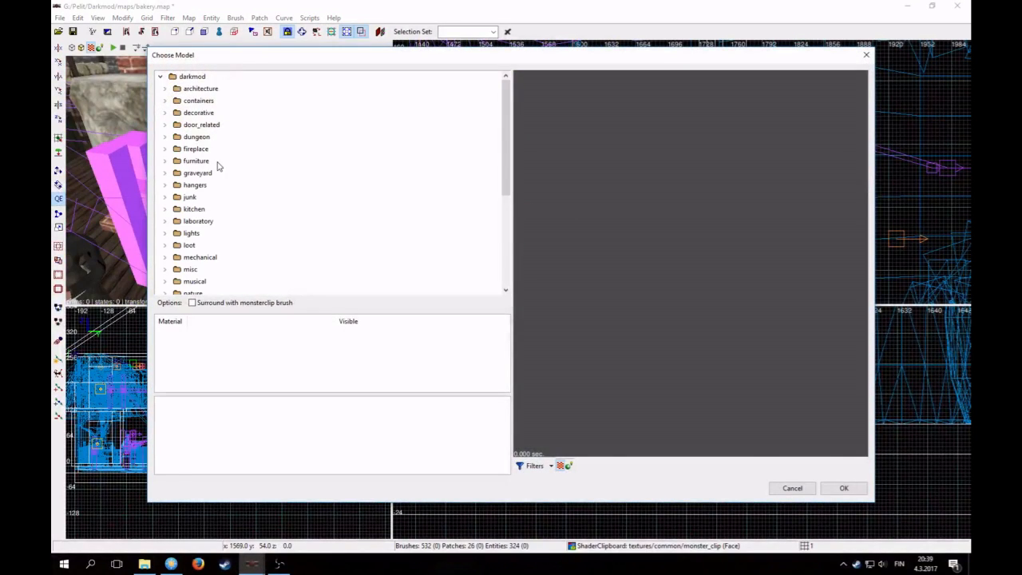
scroll(205, 195, "down", 1)
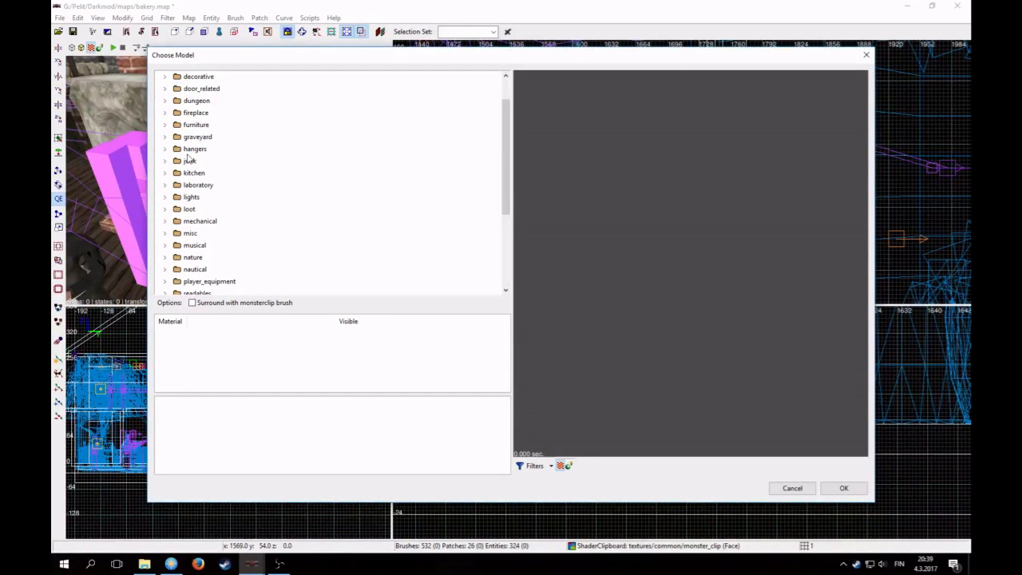
left_click(164, 113)
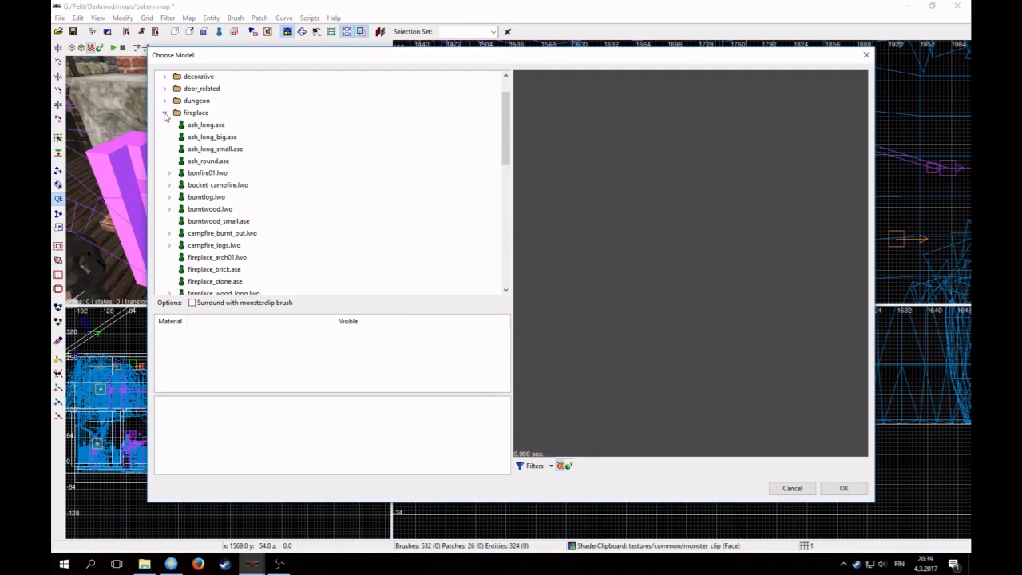
left_click(215, 174)
left_click(858, 490)
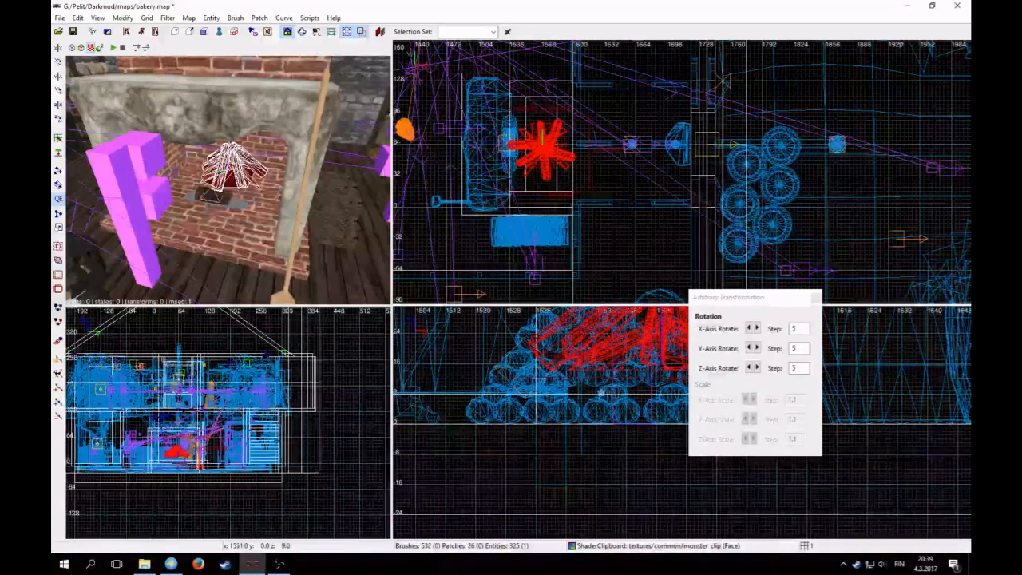
- Seat the bonfire model on the hearth, rotating it about the Z axis in 5-degree steps and shifting it closer to the log fire
scroll(607, 380, "down", 2)
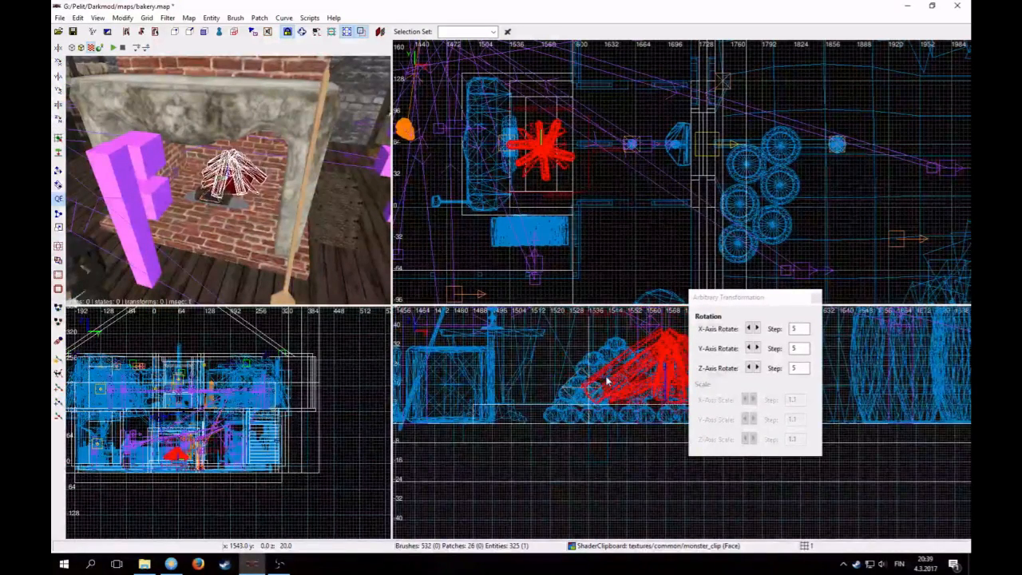
left_click(765, 370)
left_click(758, 368)
left_click(758, 368)
left_click(758, 368)
left_click(758, 368)
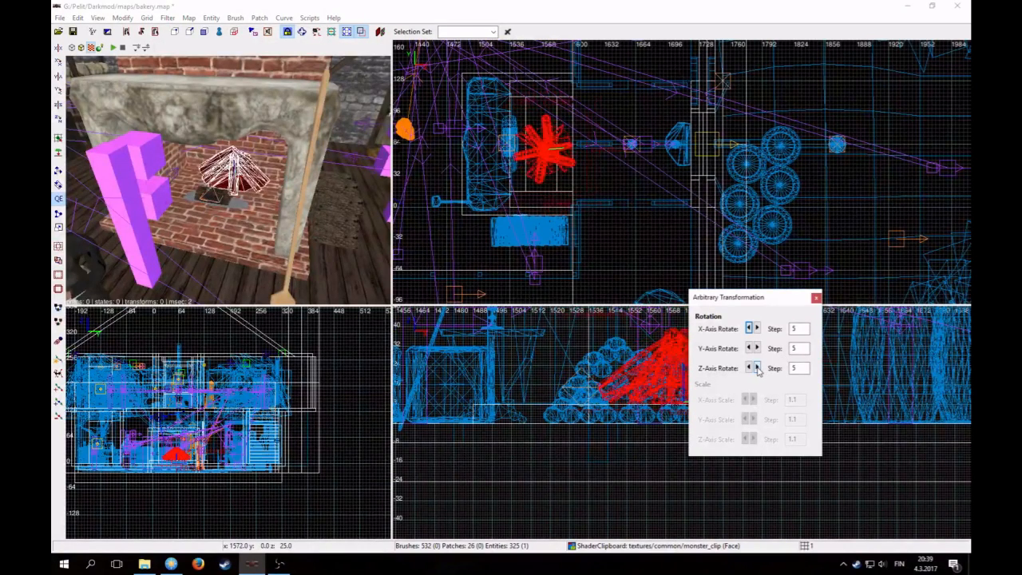
left_click(758, 368)
left_click_drag(558, 152, 549, 156)
key("Escape")
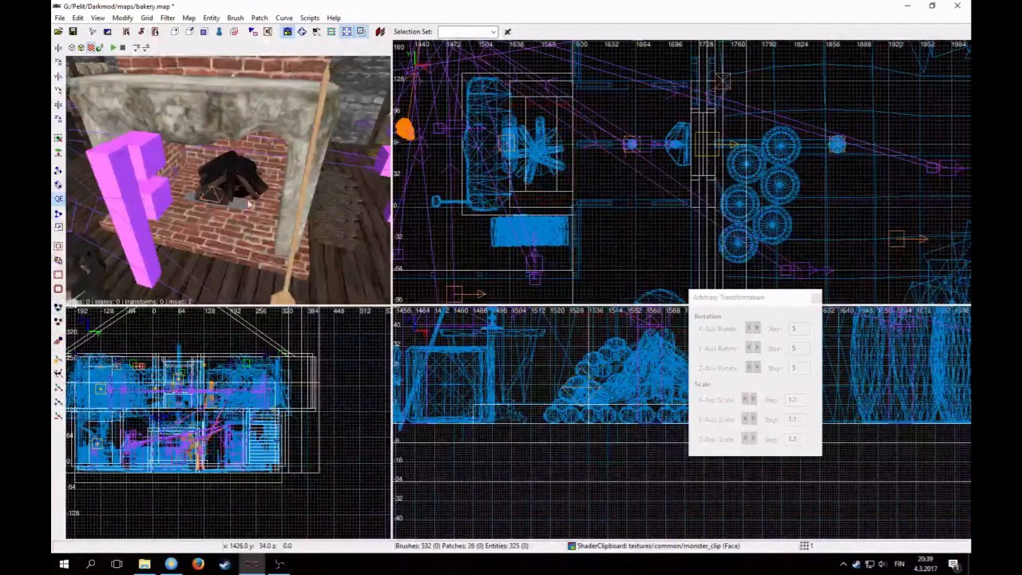
- Add the property shouldbeon with value 1 to the log fire's light entity in the brick fireplace
scroll(228, 181, "up", 5)
scroll(228, 180, "up", 2)
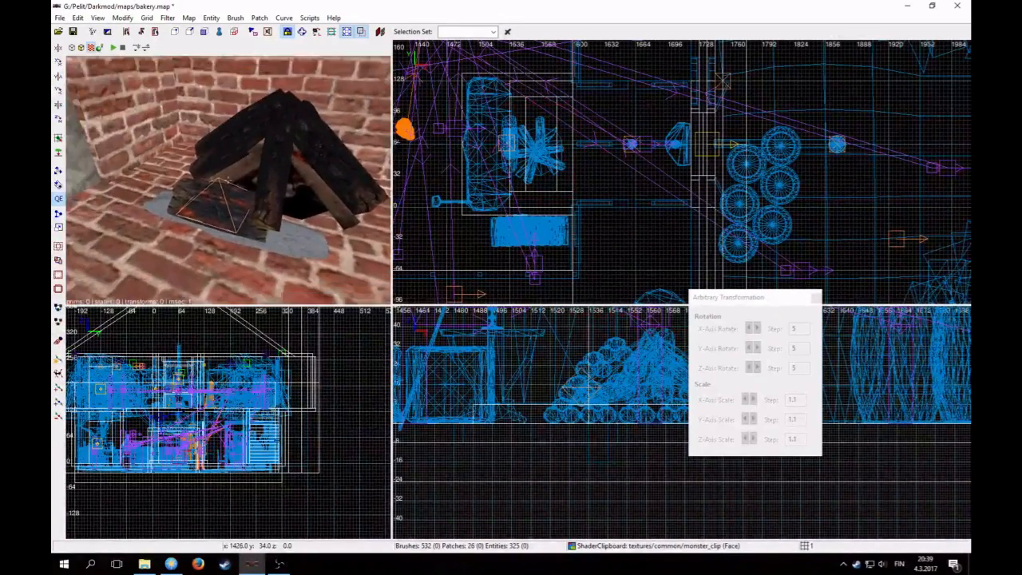
scroll(228, 181, "down", 7)
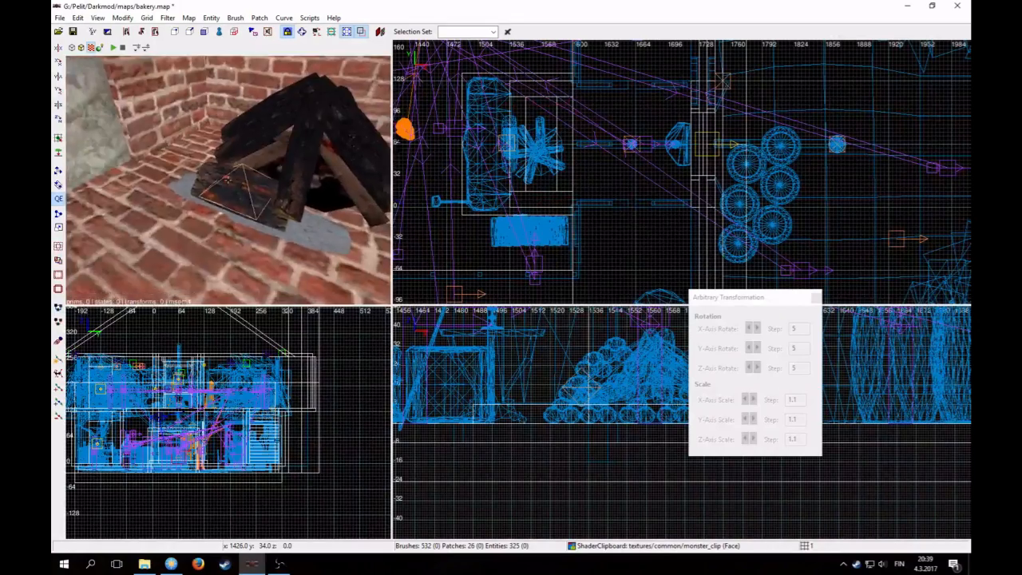
scroll(227, 180, "up", 3)
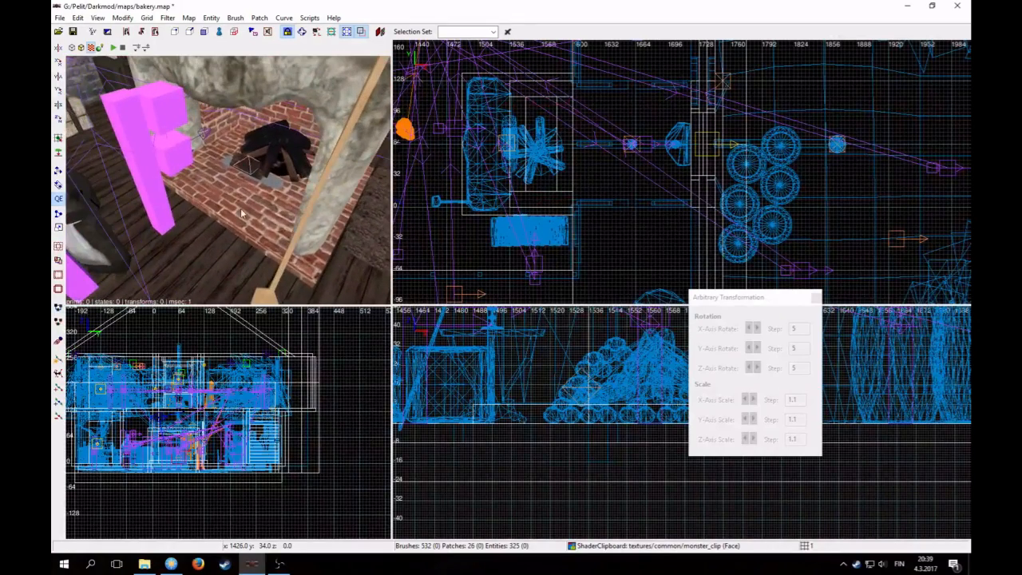
left_click(242, 168, "shift")
key("n")
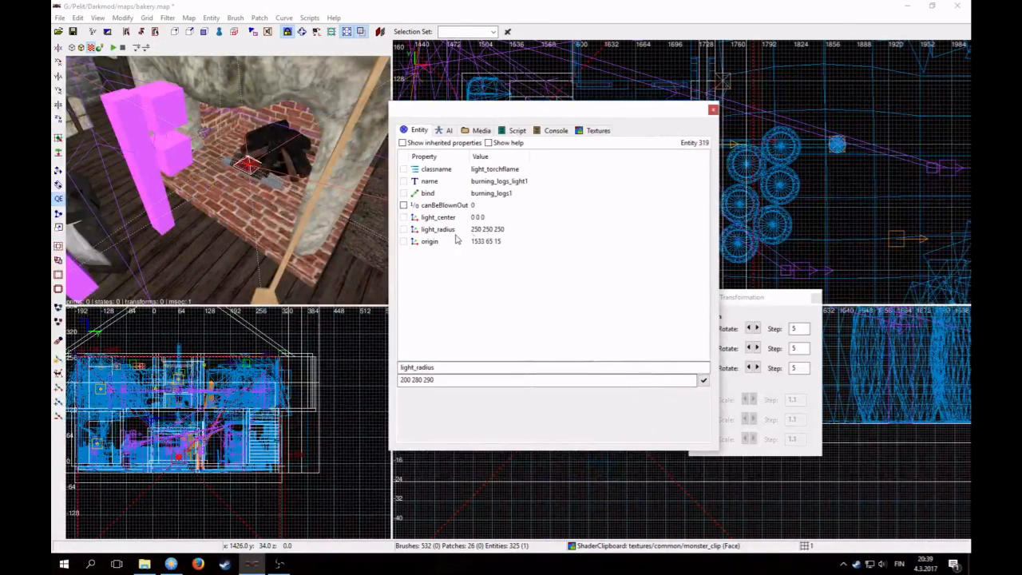
key("ctrl+a")
type("shouldn")
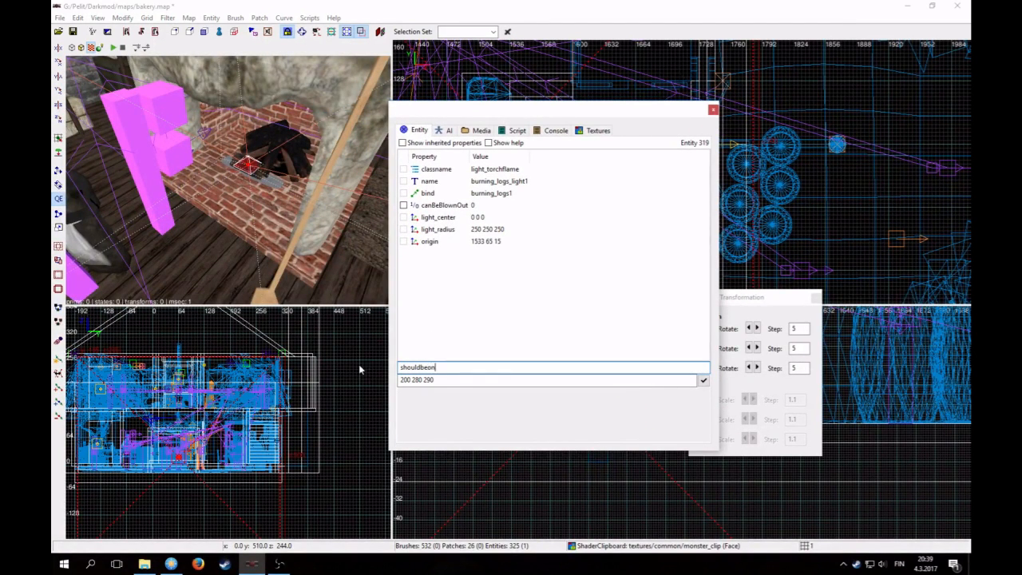
left_click_drag(446, 381, 403, 384)
type("1")
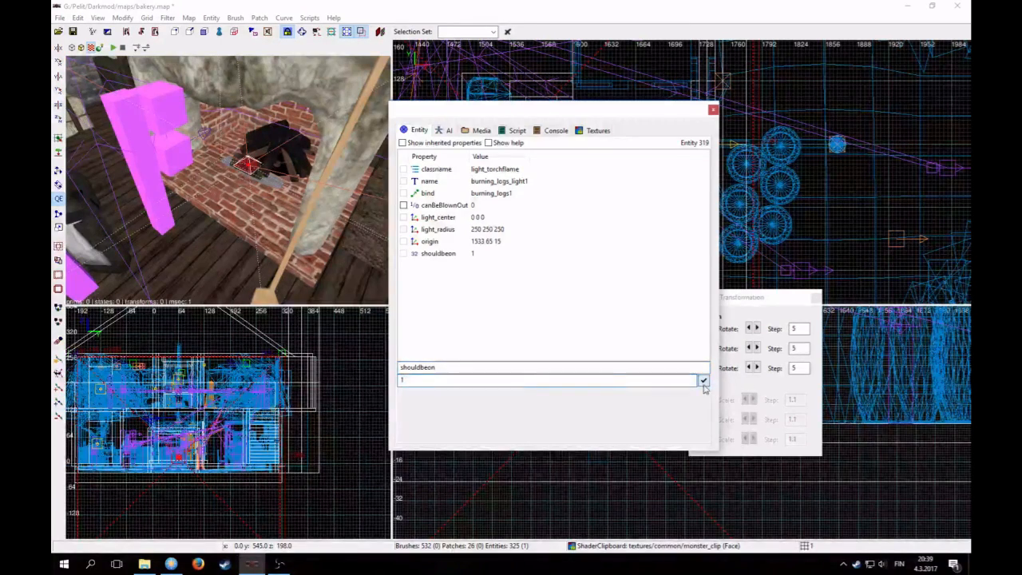
left_click(704, 381)
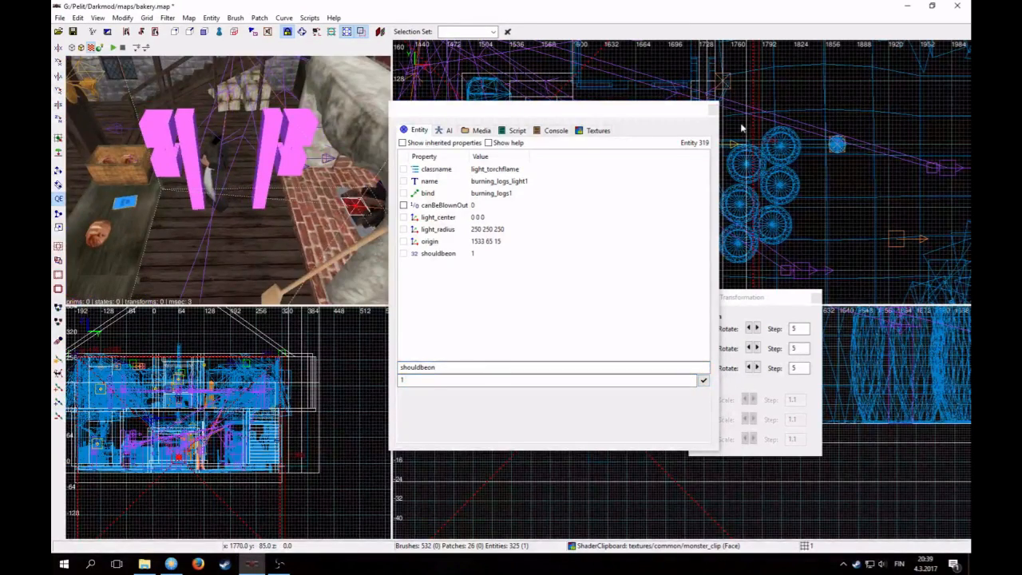
left_click(713, 111)
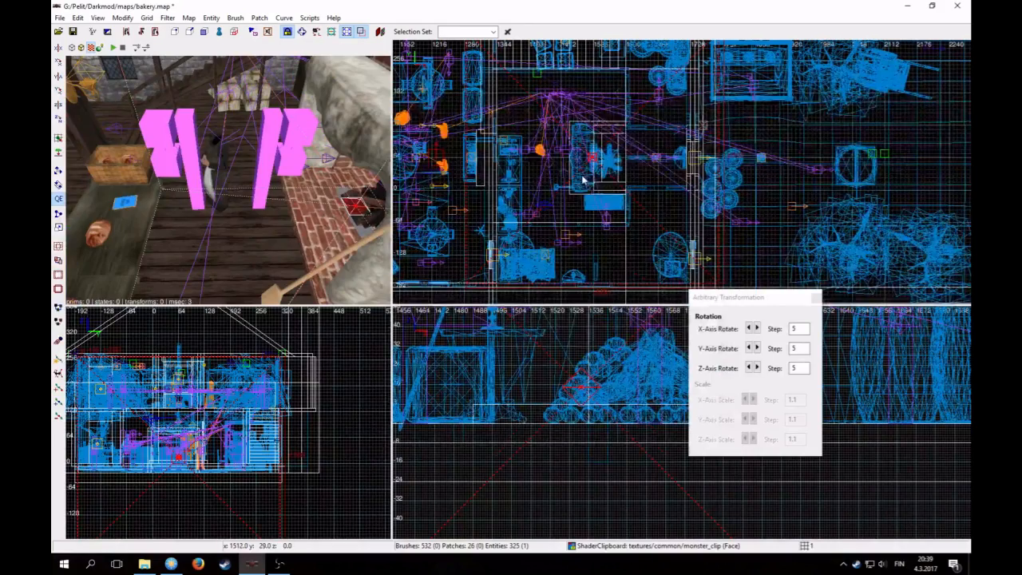
- Set the grid to 8, deselect the light, and filter out paths
key("4")
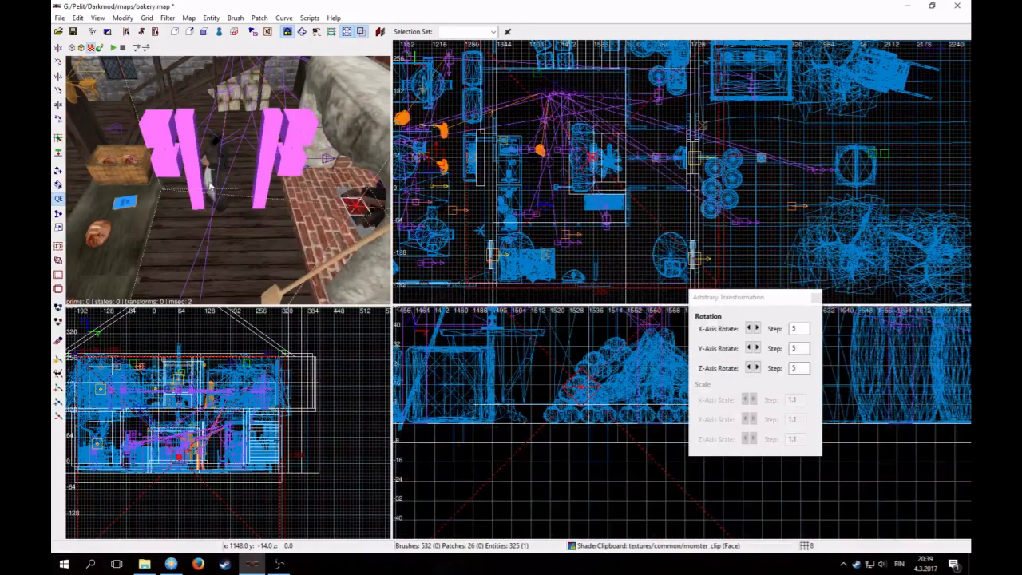
key("Escape")
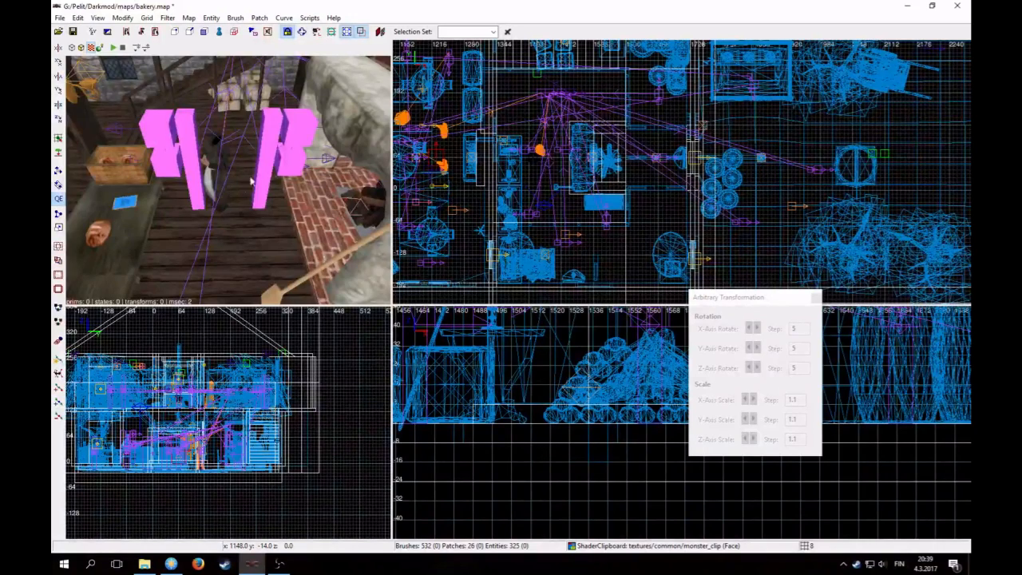
right_click_drag(251, 181, 272, 172)
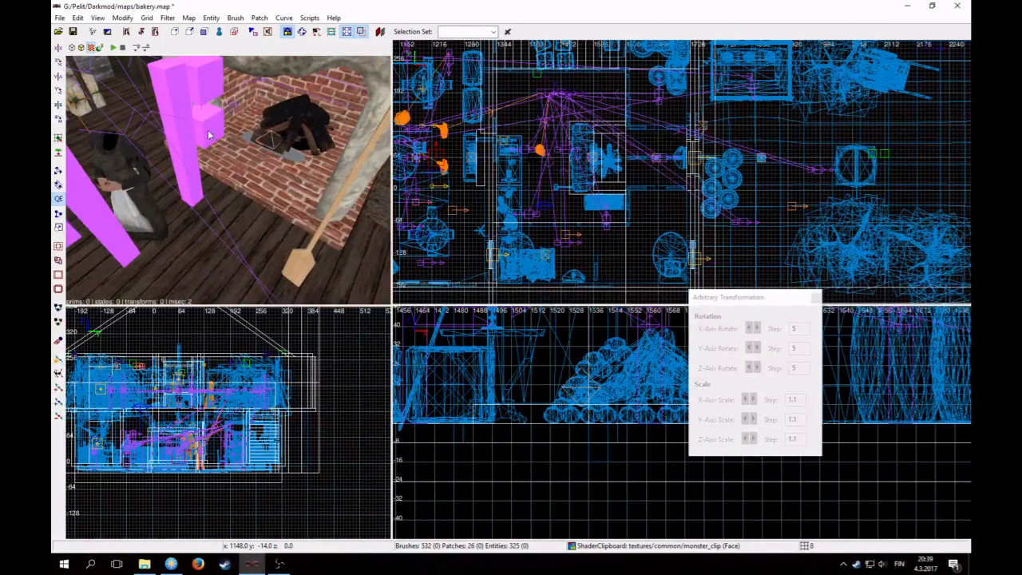
left_click(165, 17)
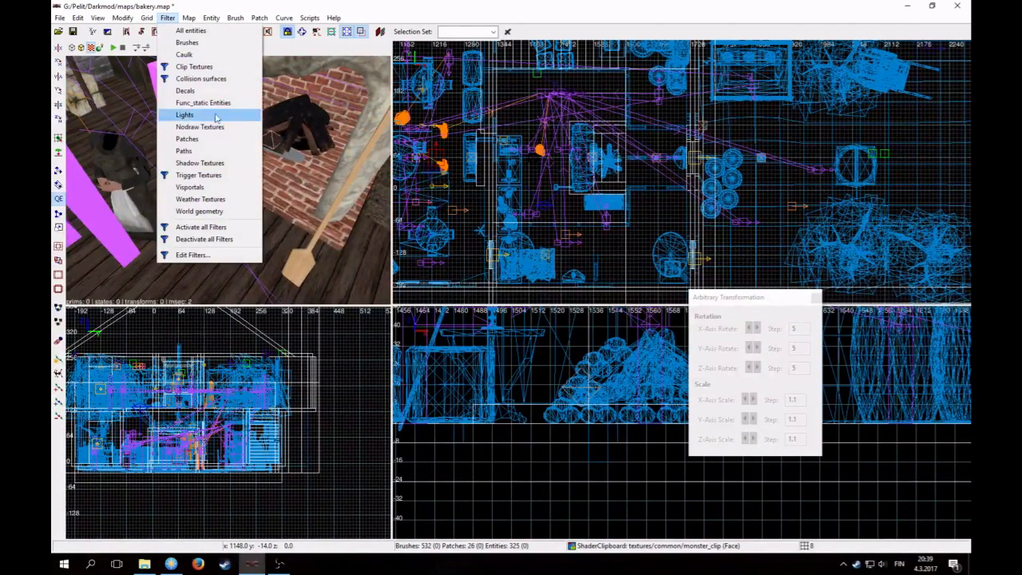
left_click(186, 151)
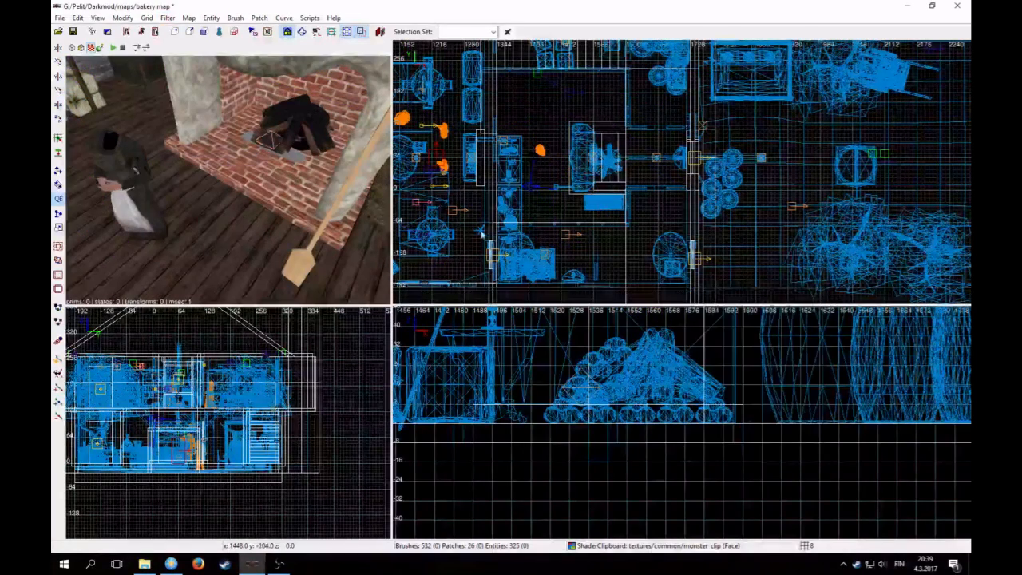
- Set the grid to 1, check the extent of the fireplace's brick hearth brush, and leave it deselected
left_click(249, 168, "shift")
scroll(632, 229, "up", 3)
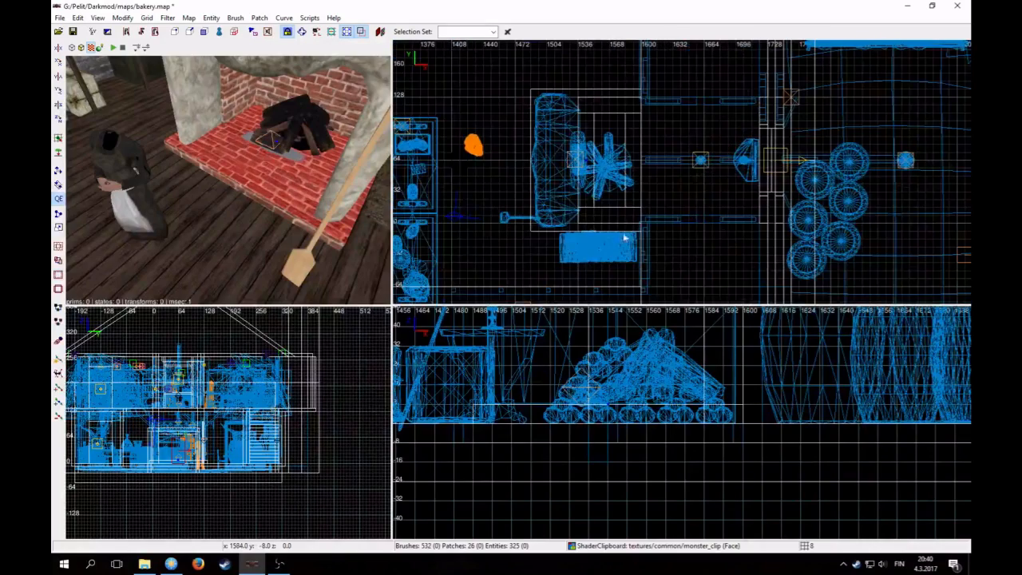
left_click(247, 167, "shift")
scroll(581, 230, "up", 1)
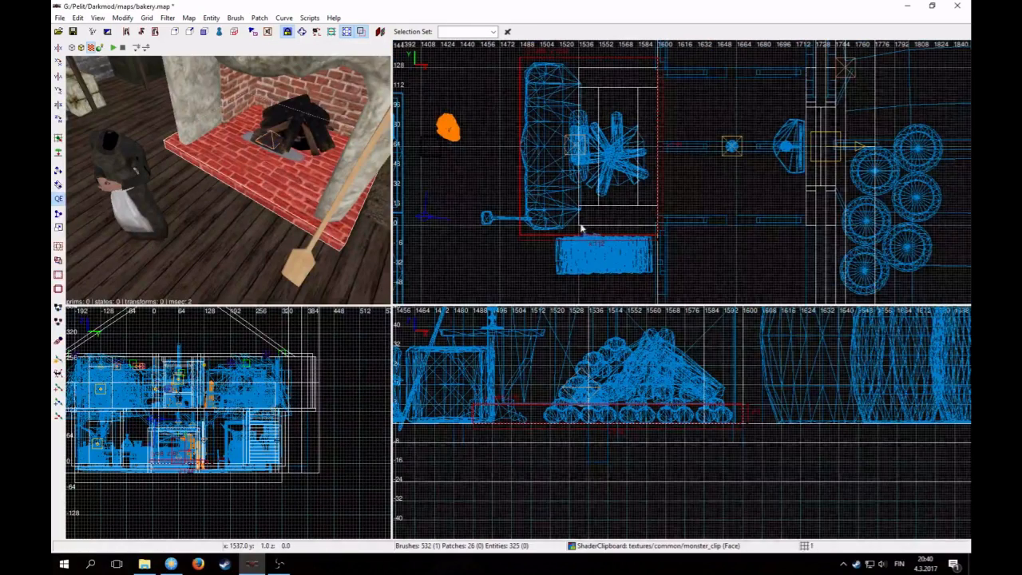
scroll(556, 221, "up", 1)
scroll(543, 222, "up", 1)
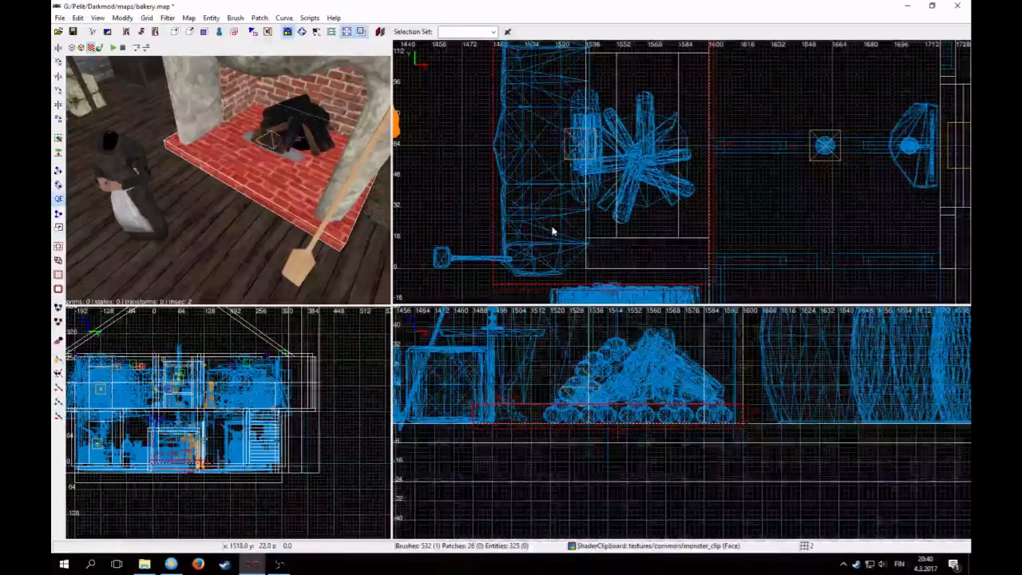
key("Escape")
- Start adding a model on the hearth in front of the fire and examine the darkmod kitchen utensils models
right_click(524, 141)
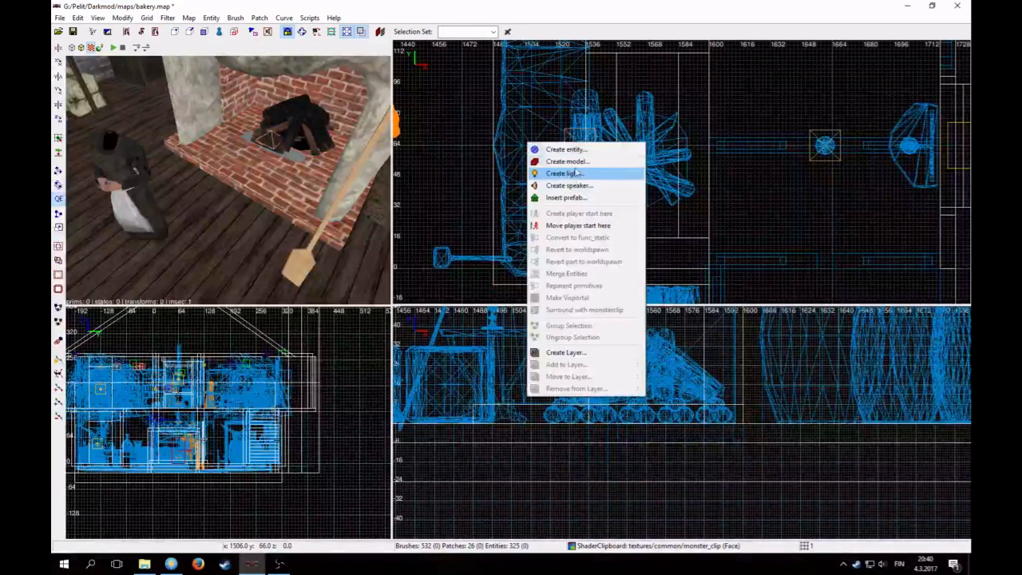
left_click(570, 171)
left_click(165, 113)
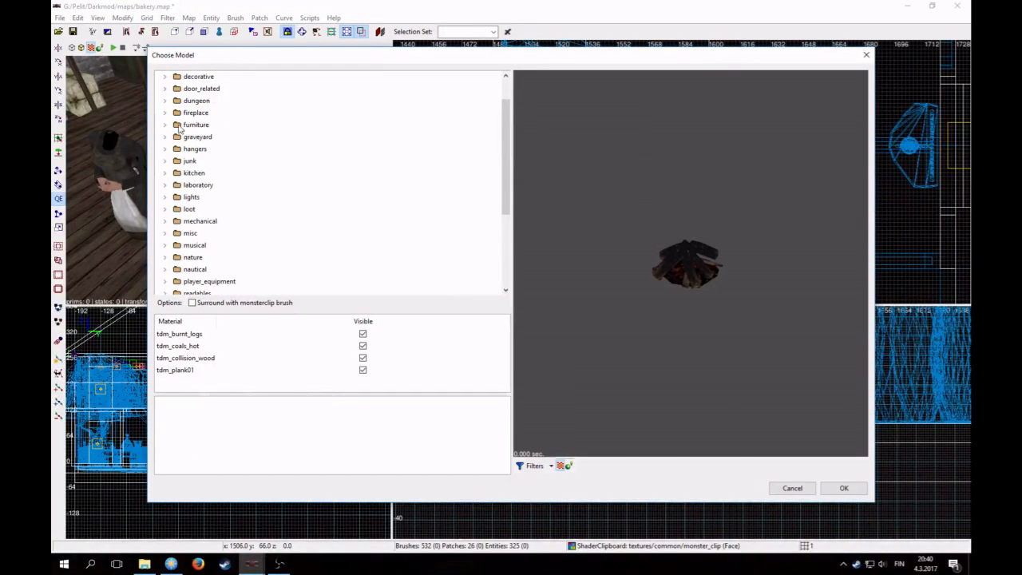
left_click(165, 174)
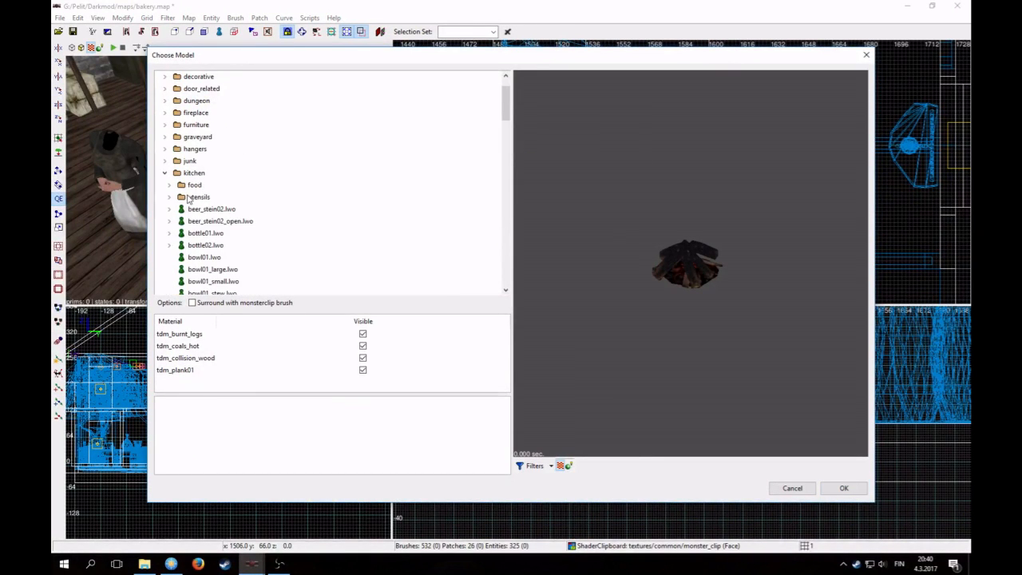
left_click(208, 210)
left_click(170, 197)
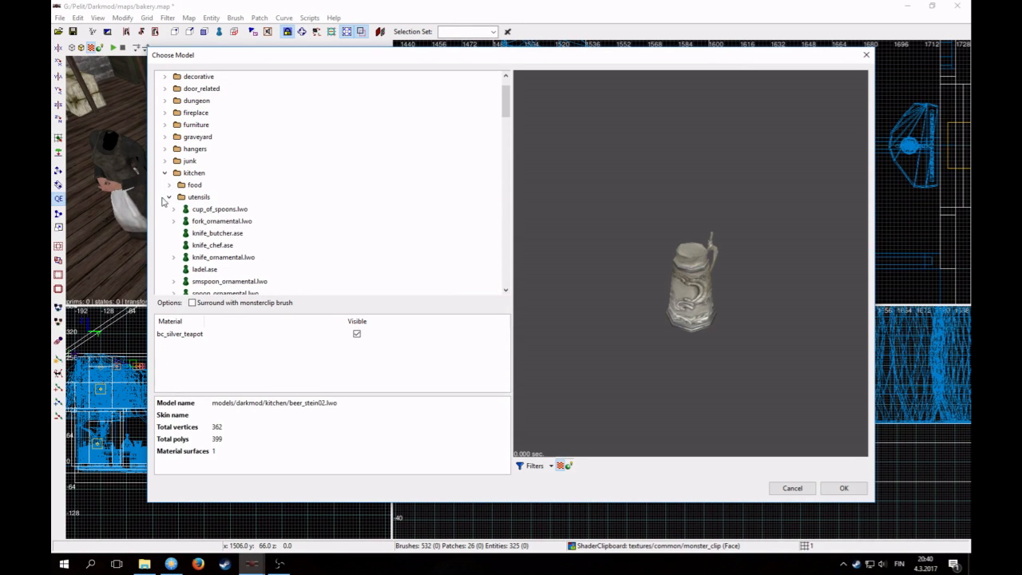
left_click(182, 200)
left_click(215, 210)
key("Down")
key("Down")
key("Down")
key("Down")
key("Down")
key("Down")
key("Down")
key("Down")
key("Down")
key("Down")
key("Down")
key("Down")
key("Down")
key("Down")
key("Down")
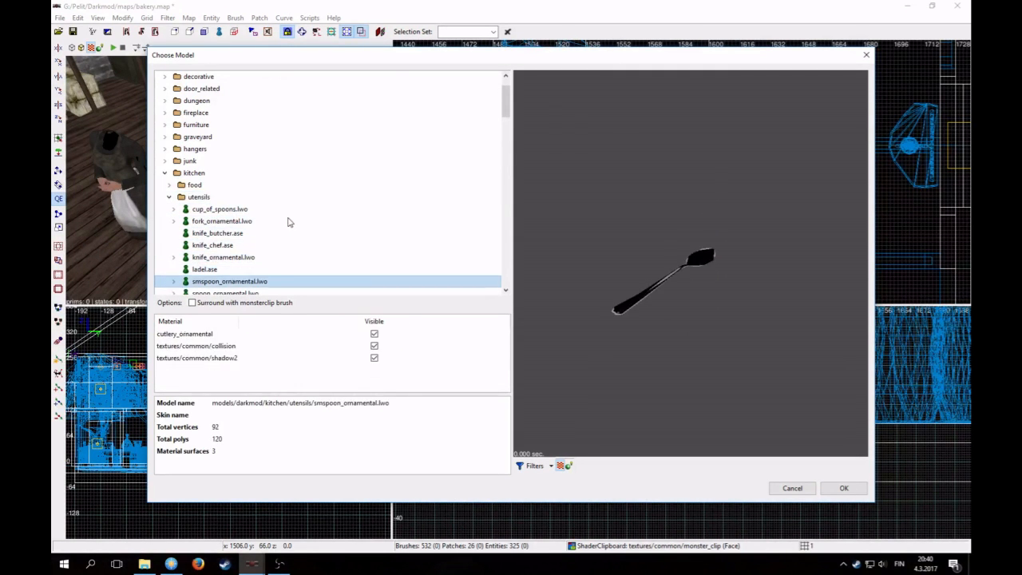
- Browse the darkmod kitchen models from spoons and bowls through pots, jugs and plates to skillet01.lwo
key("Down")
key("Down")
key("Down")
key("Down")
key("Down")
key("Down")
key("Down")
key("Down")
key("Down")
key("Down")
key("Down")
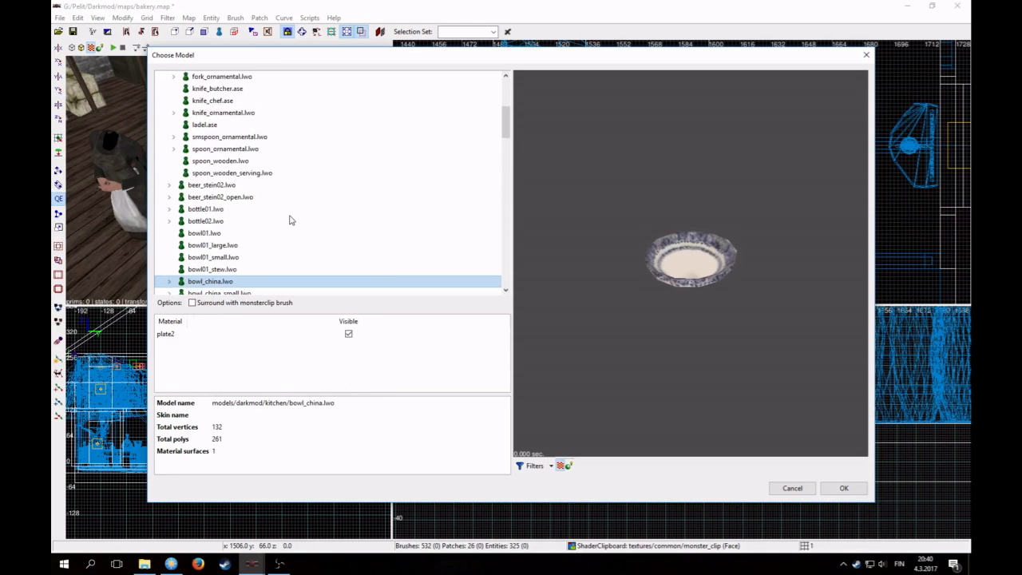
key("Down")
key("Down")
key("Down")
key("Down")
key("Down")
key("Down")
key("Down")
key("Down")
key("Down")
key("Down")
key("Down")
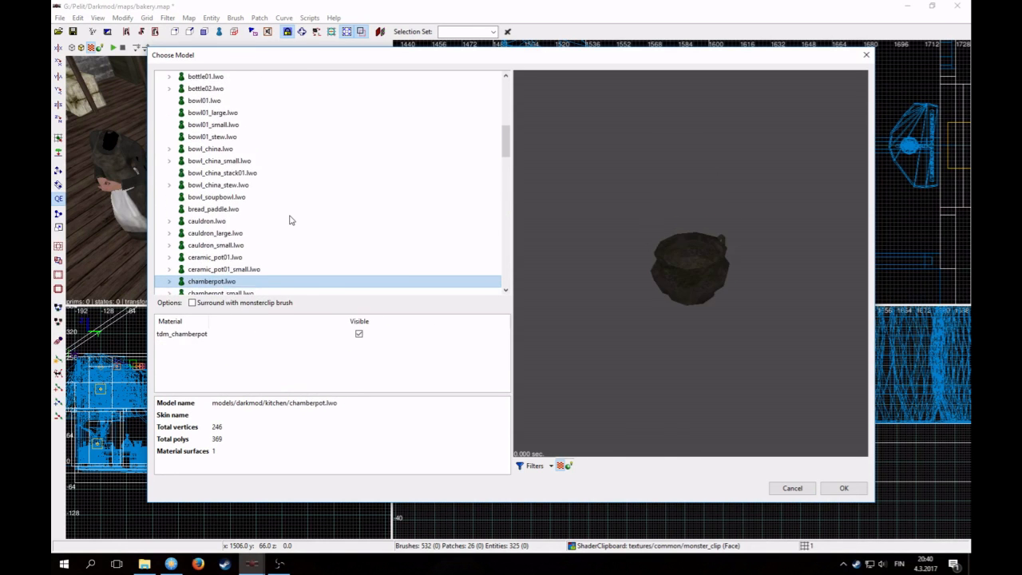
key("Down")
key("Down")
key("Down")
key("Down")
key("Down")
key("Down")
key("Down")
key("Down")
key("Down")
key("Down")
key("Down")
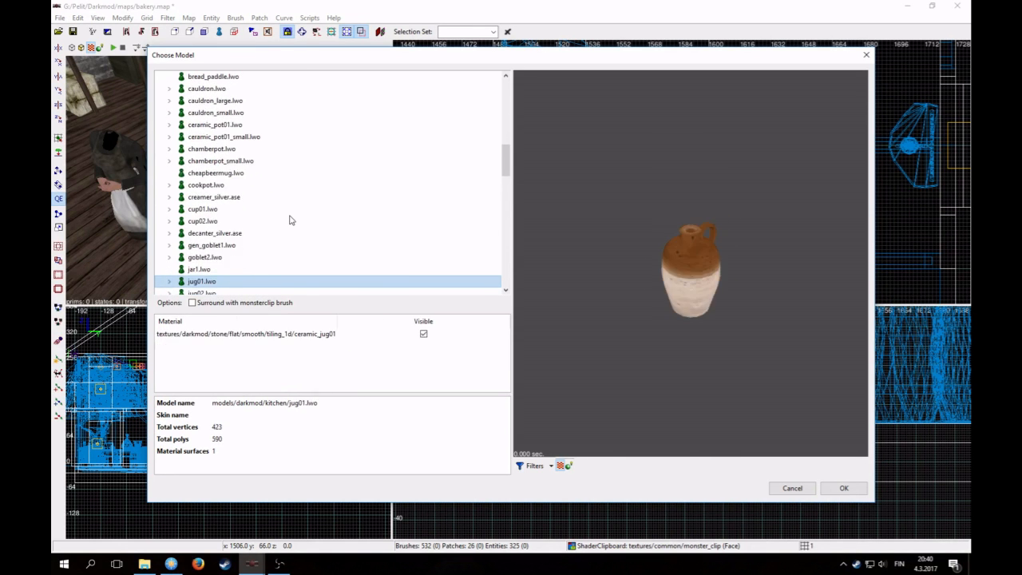
key("Down")
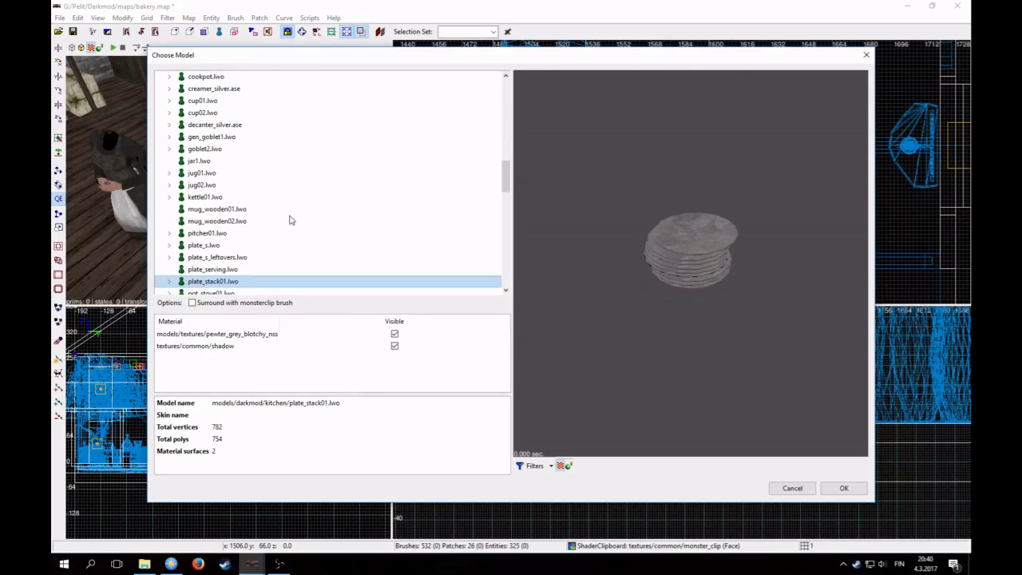
key("Up")
left_click_drag(652, 306, 640, 300)
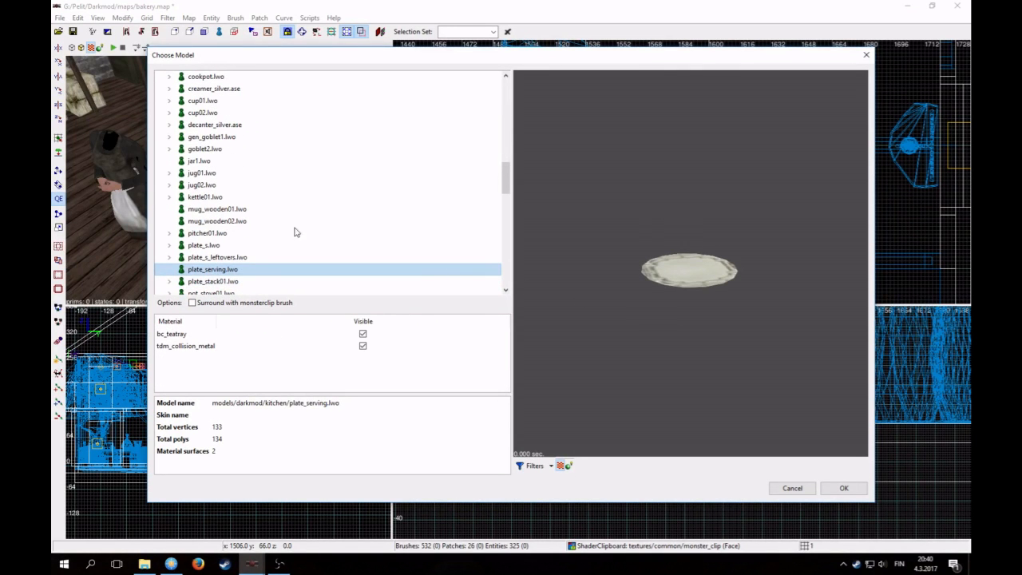
scroll(271, 230, "down", 1)
key("Down")
key("Down")
key("Down")
key("Down")
key("Down")
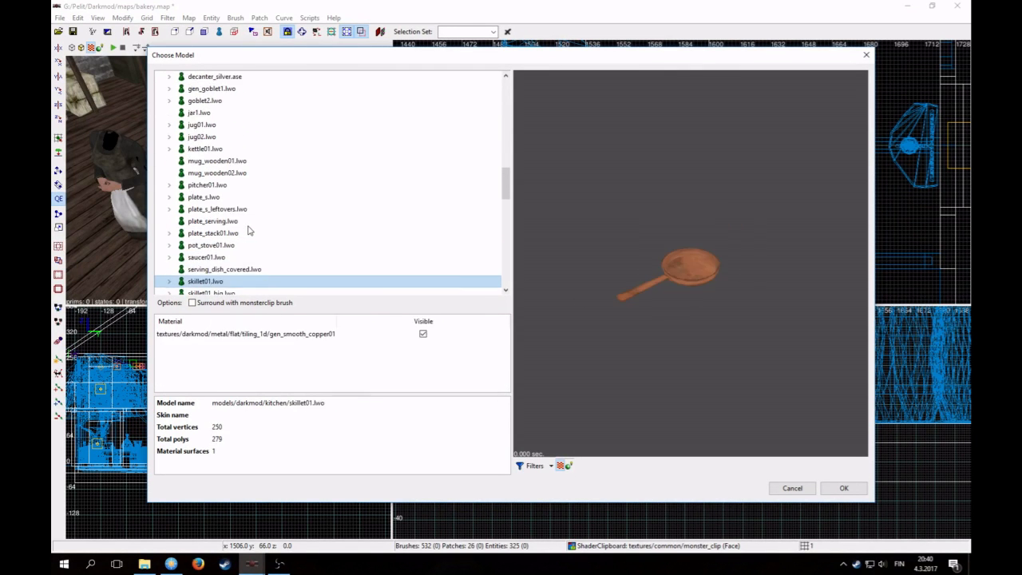
- Compare the skillet variants in the kitchen models, check the stoves and tea ware, and settle on skillet_long_handle.ase
key("Down")
key("Down")
key("Down")
key("Down")
key("Up")
key("Up")
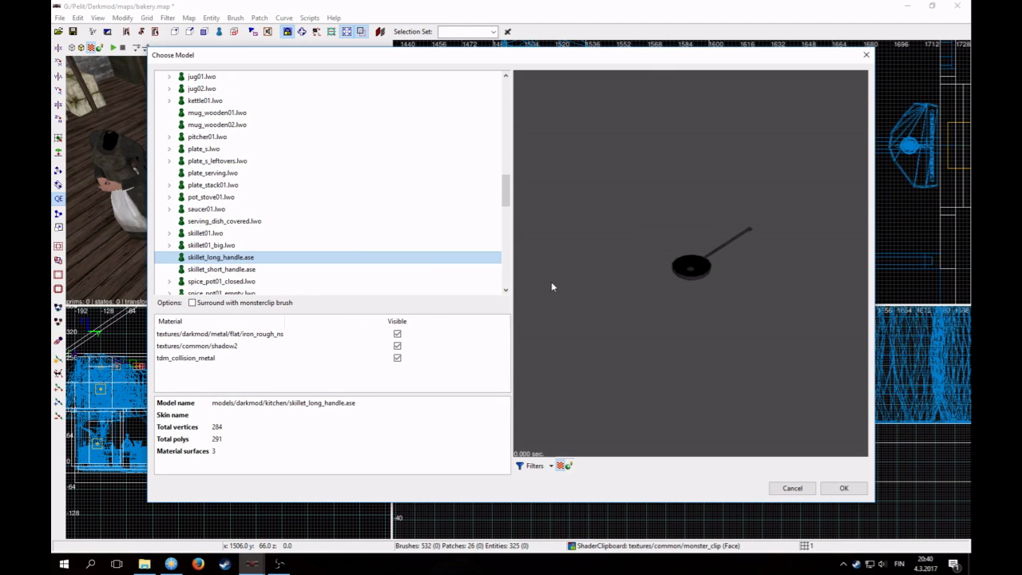
key("Up")
key("Up")
key("Down")
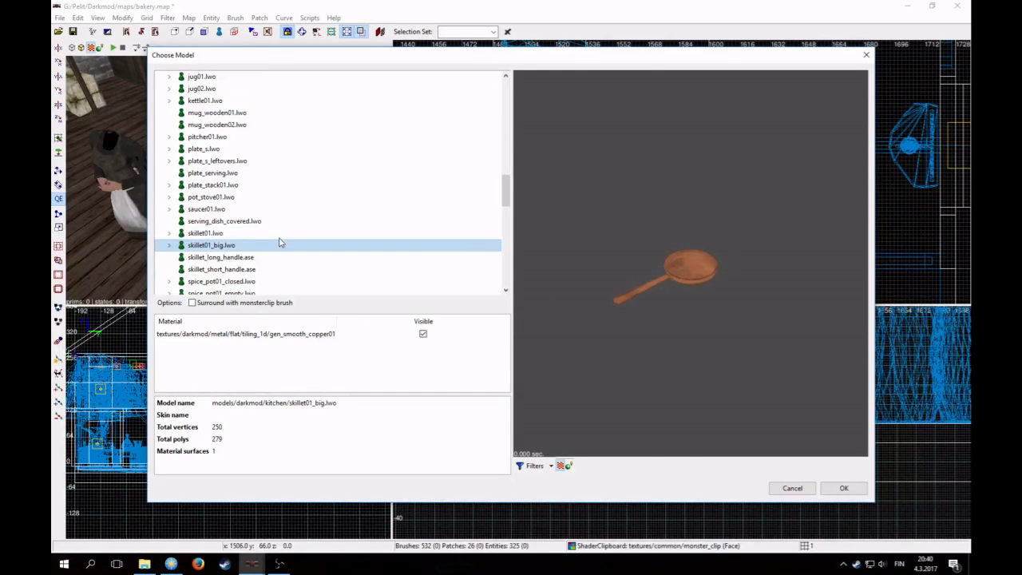
key("Down")
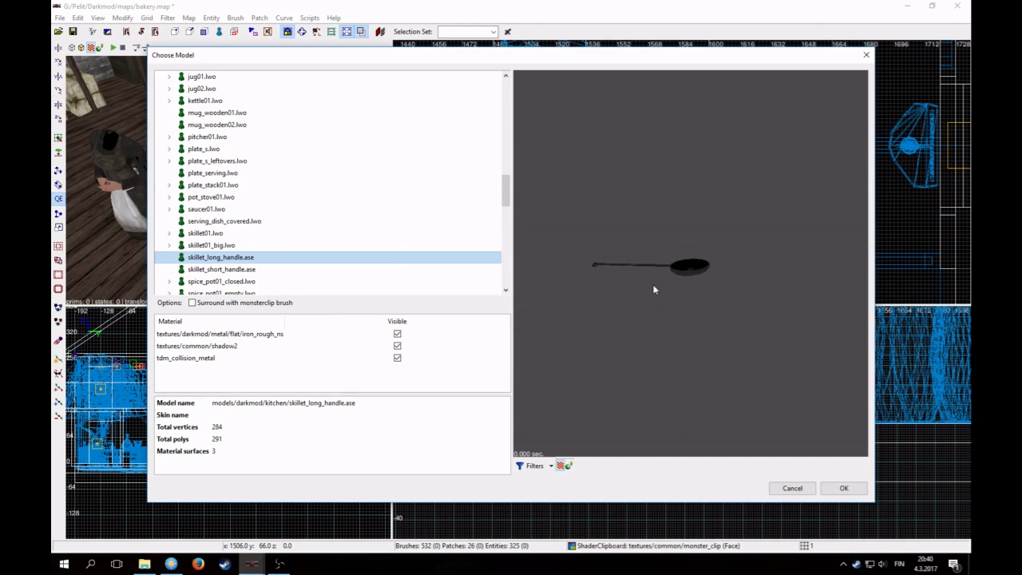
key("Down")
key("Down")
key("Down")
key("Down")
key("Down")
key("Down")
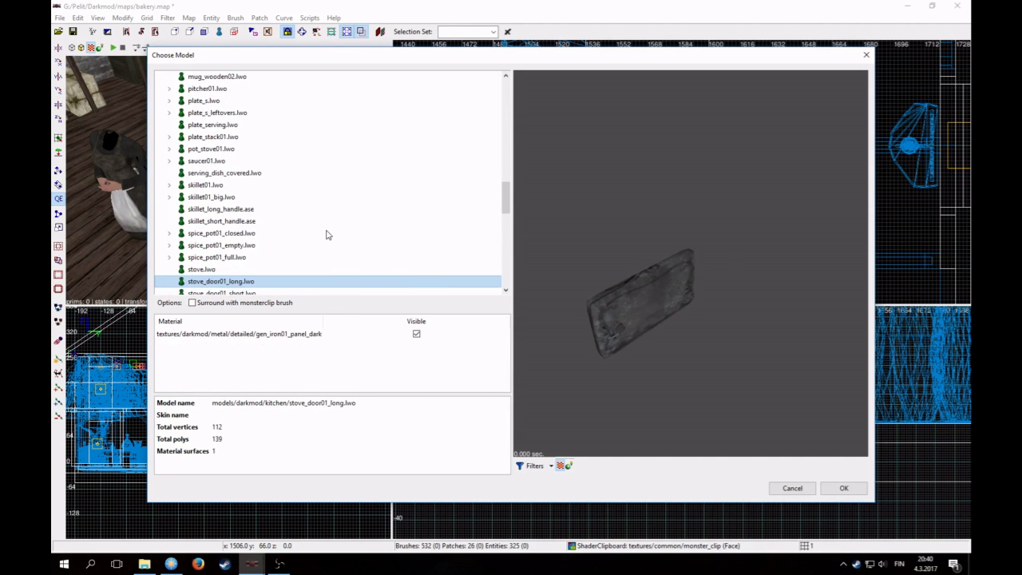
key("Down")
key("Down")
key("Down")
key("Down")
key("Down")
key("Down")
key("Down")
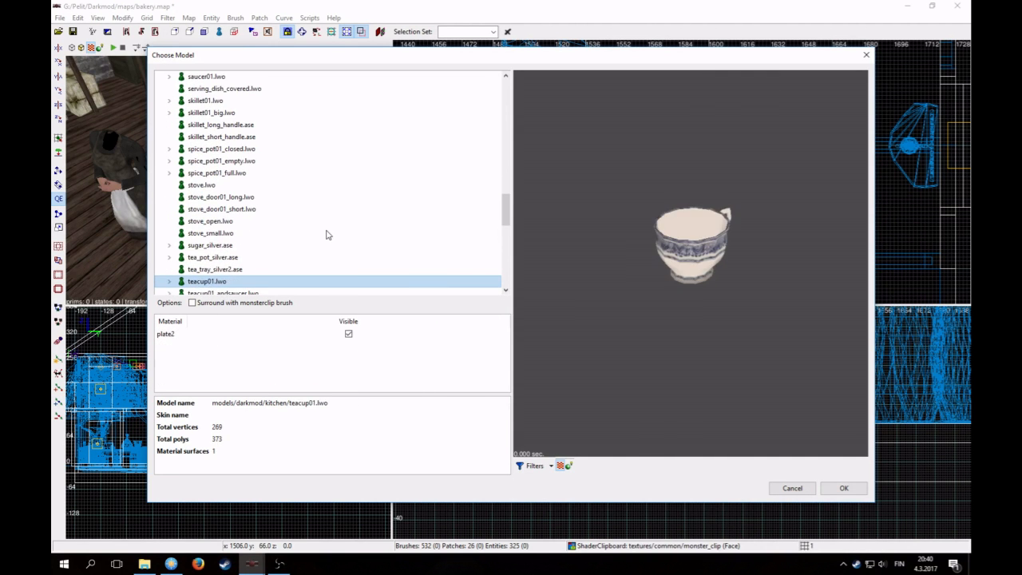
key("Up")
key("Up")
key("Up")
key("Up")
key("Up")
key("Up")
key("Up")
key("Up")
key("Up")
key("Up")
key("Up")
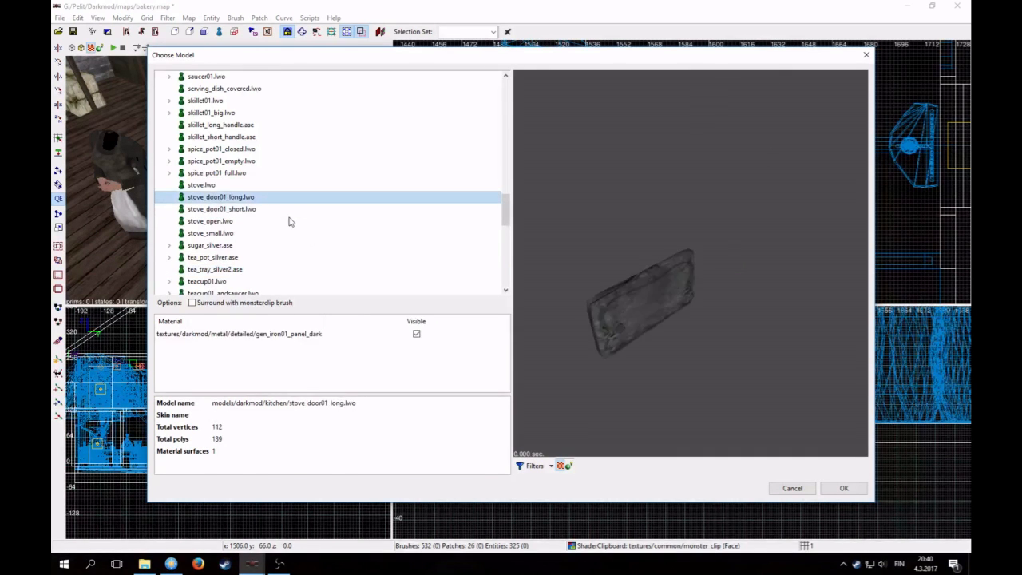
key("Up")
key("Up")
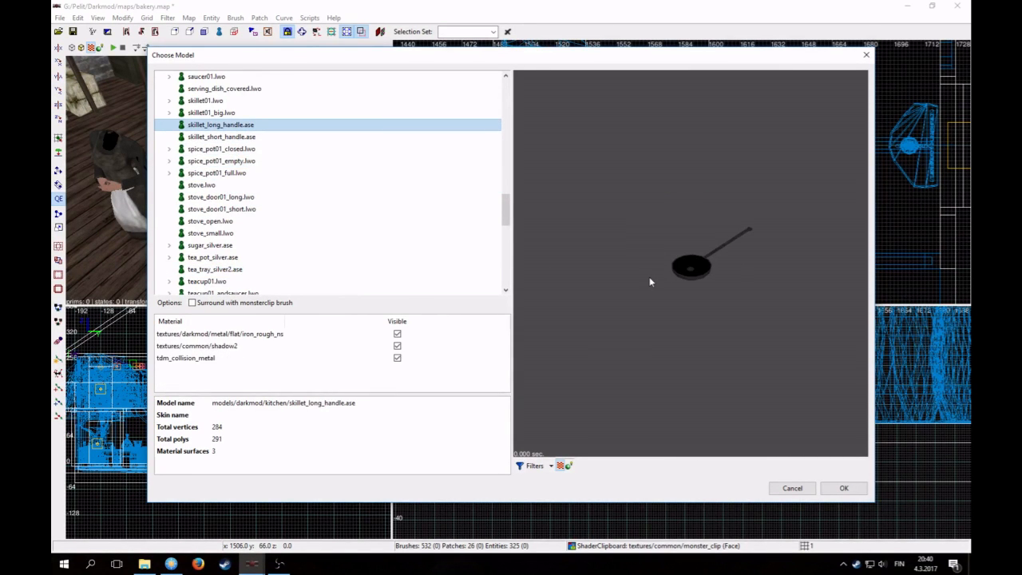
key("Up")
key("Up")
key("Up")
key("Down")
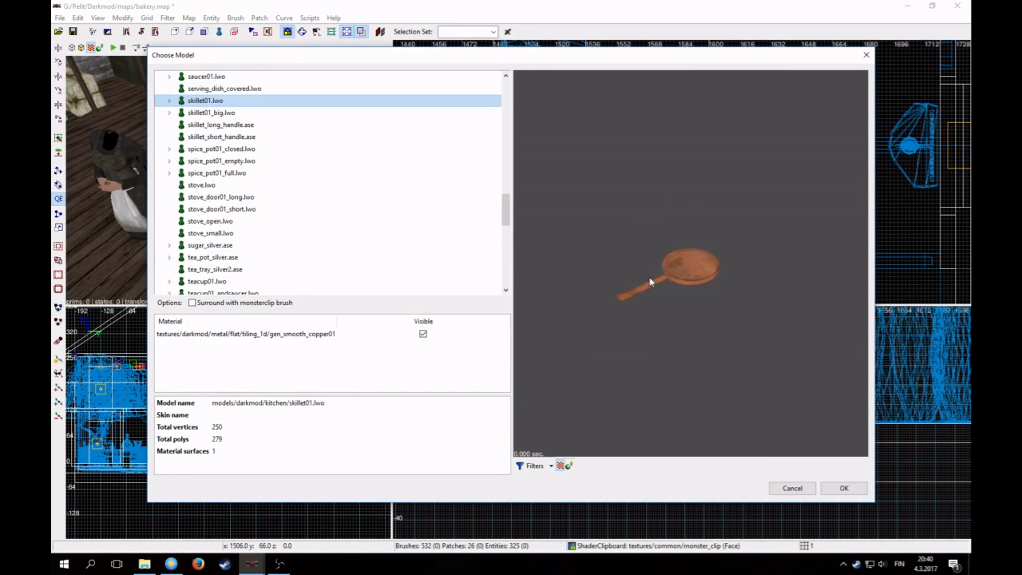
key("Down")
key("Down")
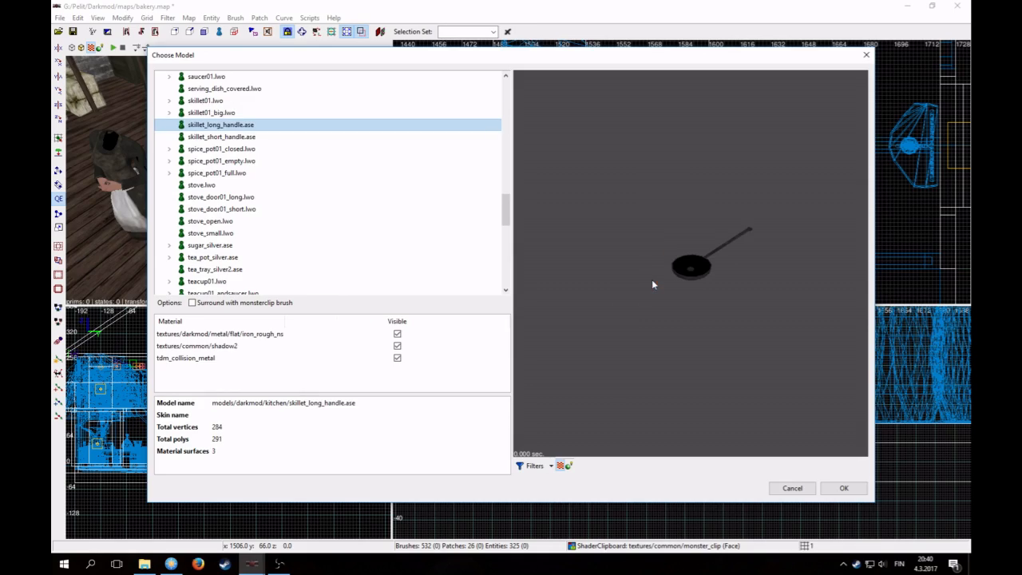
- Try the skillet_long_handle.ase model on the hearth in front of the log fire, then delete it
left_click(844, 489)
scroll(254, 270, "up", 6)
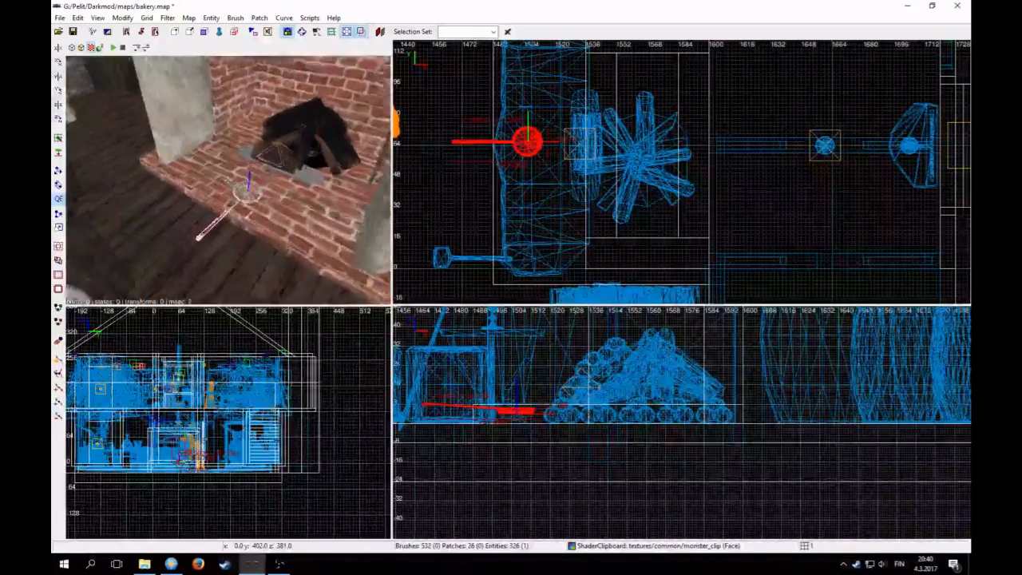
left_click_drag(246, 211, 252, 196)
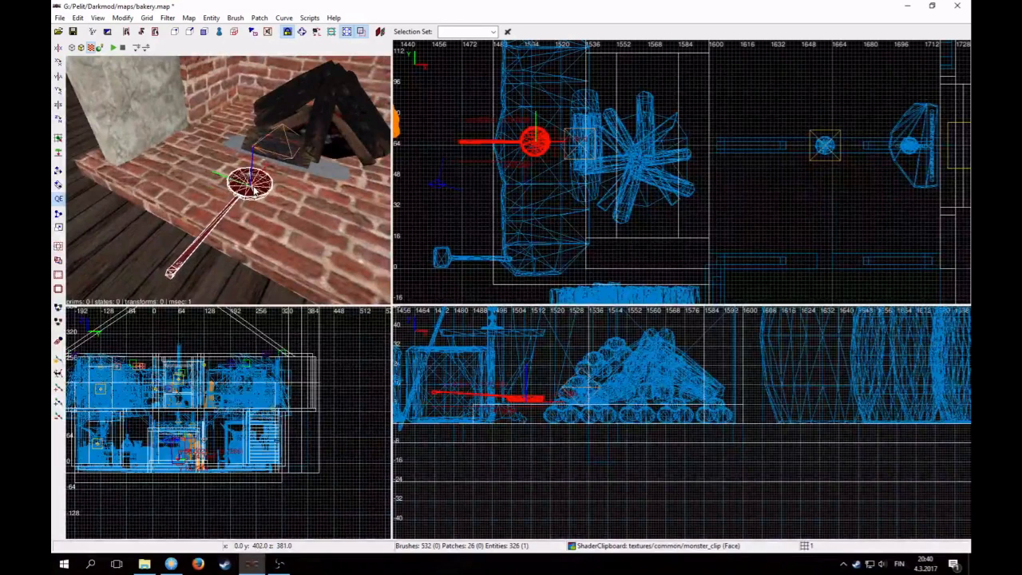
key("BackSpace")
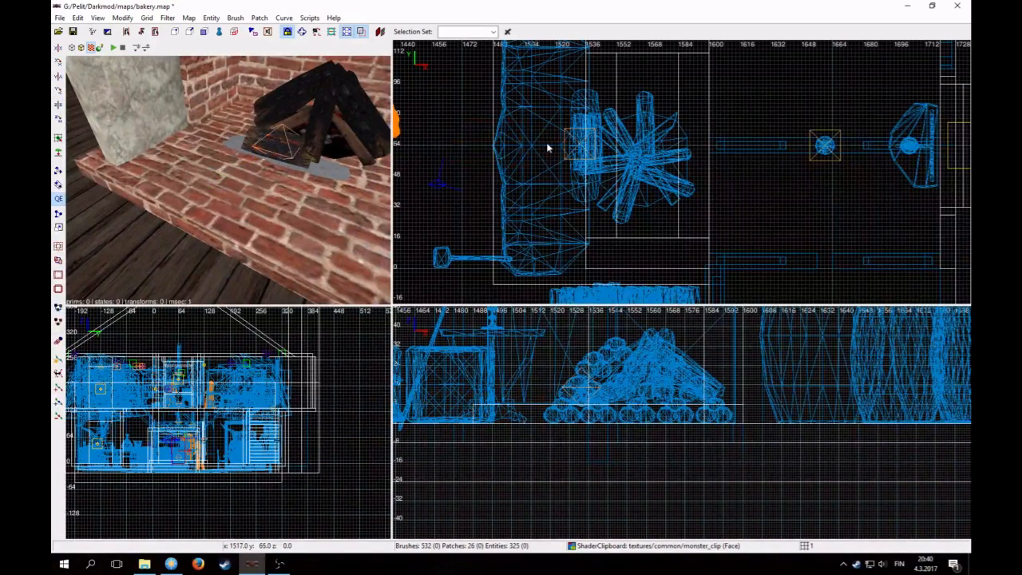
- Insert the plate_serving.lwo model from the darkmod kitchen models on the hearth in front of the log fire
right_click(529, 165)
left_click(559, 177)
scroll(240, 160, "up", 2)
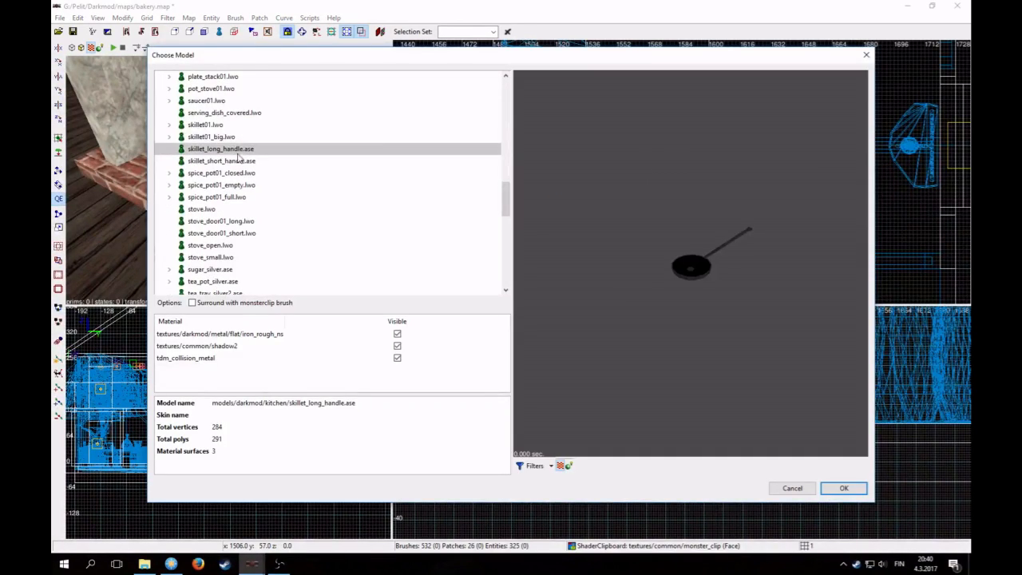
left_click(211, 125)
key("Up")
key("Up")
key("Up")
key("Up")
key("Up")
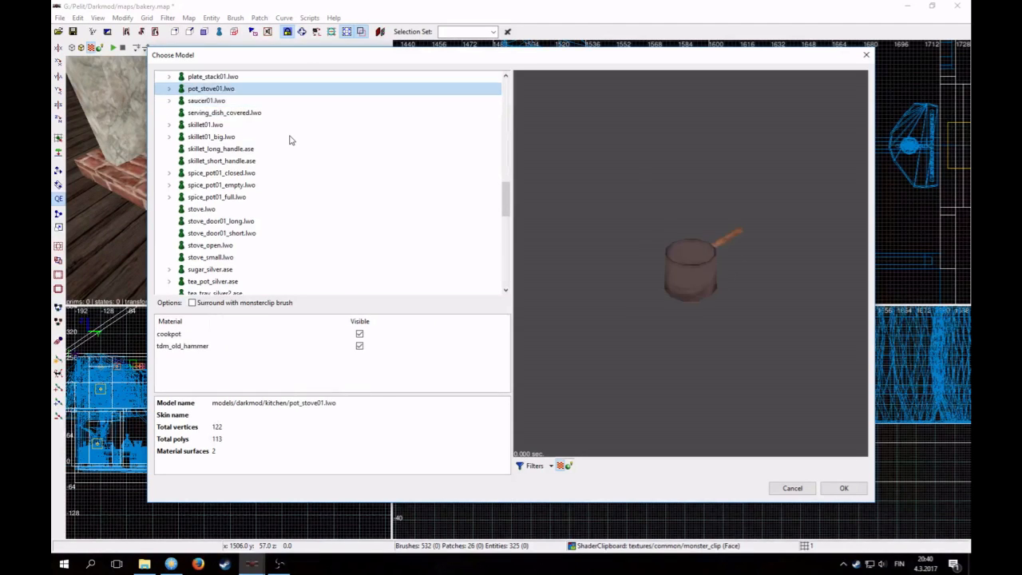
key("Up")
key("Down")
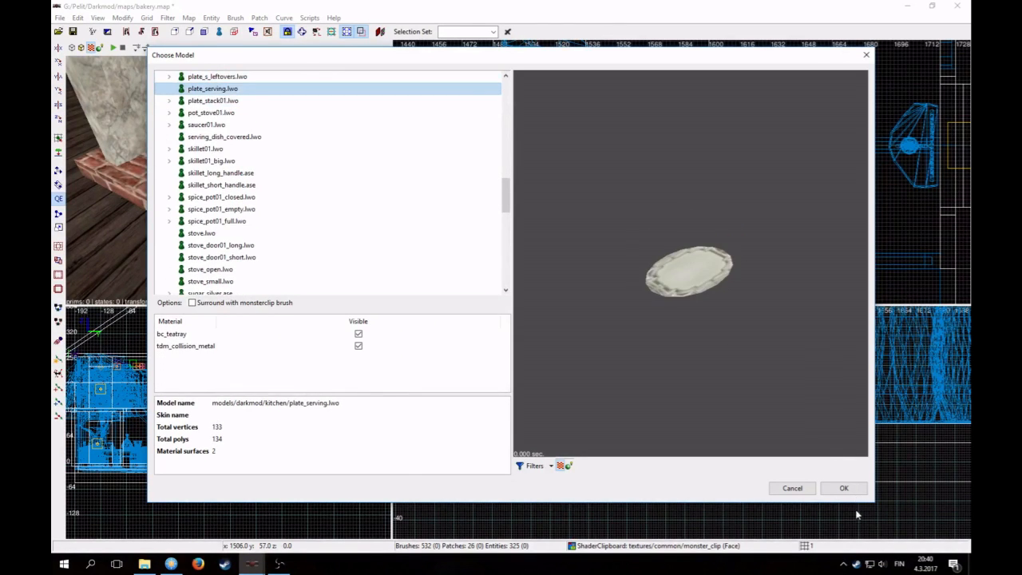
left_click(844, 488)
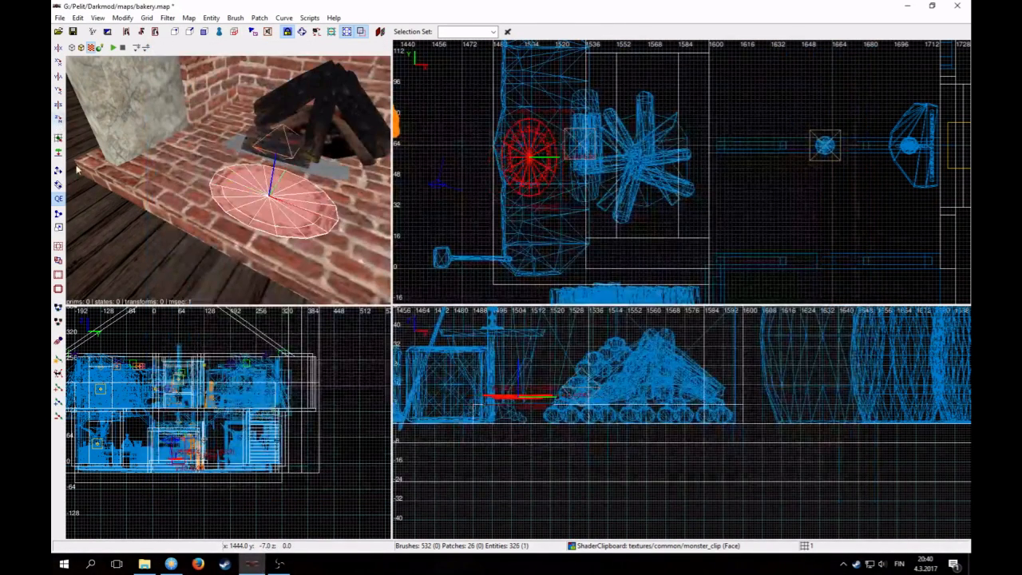
- Drop the serving plate onto the brick hearth and centre it in front of the log fire
left_click(58, 152)
left_click_drag(529, 160, 528, 144)
right_click(209, 208)
scroll(209, 207, "down", 3)
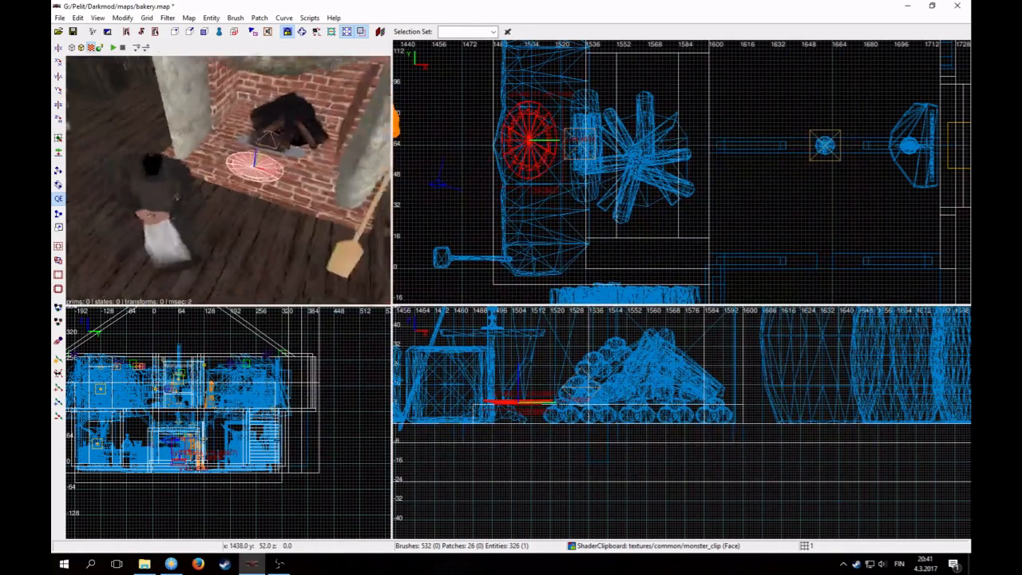
right_click(209, 208)
- Toggle the patches filter on and off again, and turn off the paths filter to show the path entities
left_click(167, 17)
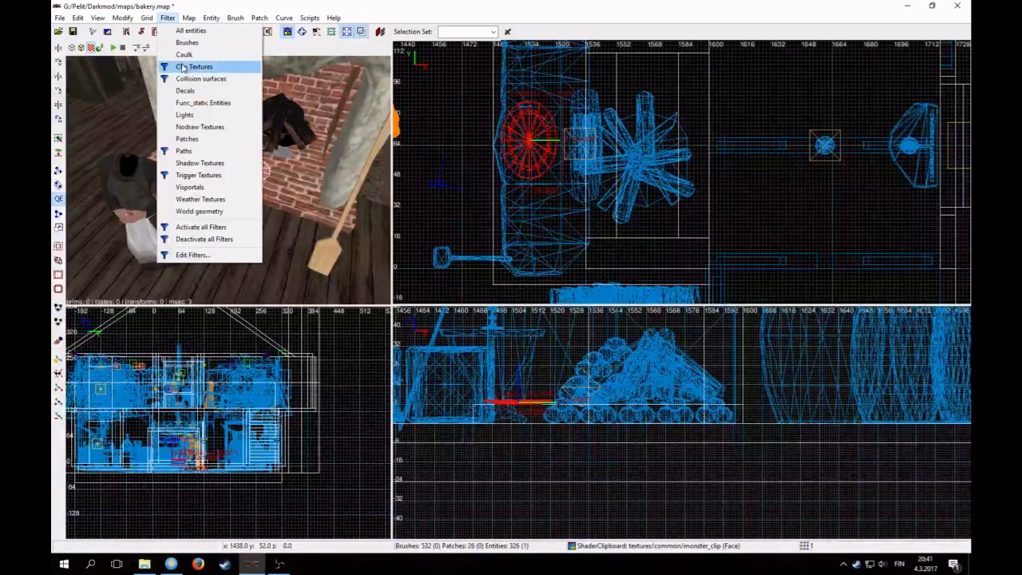
left_click(196, 141)
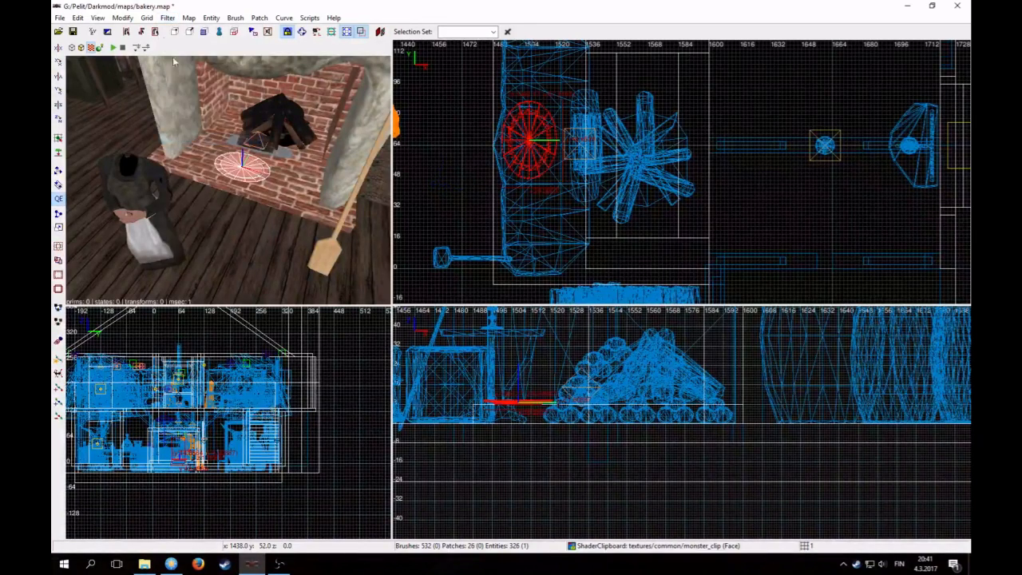
left_click(167, 17)
left_click(191, 139)
left_click(167, 18)
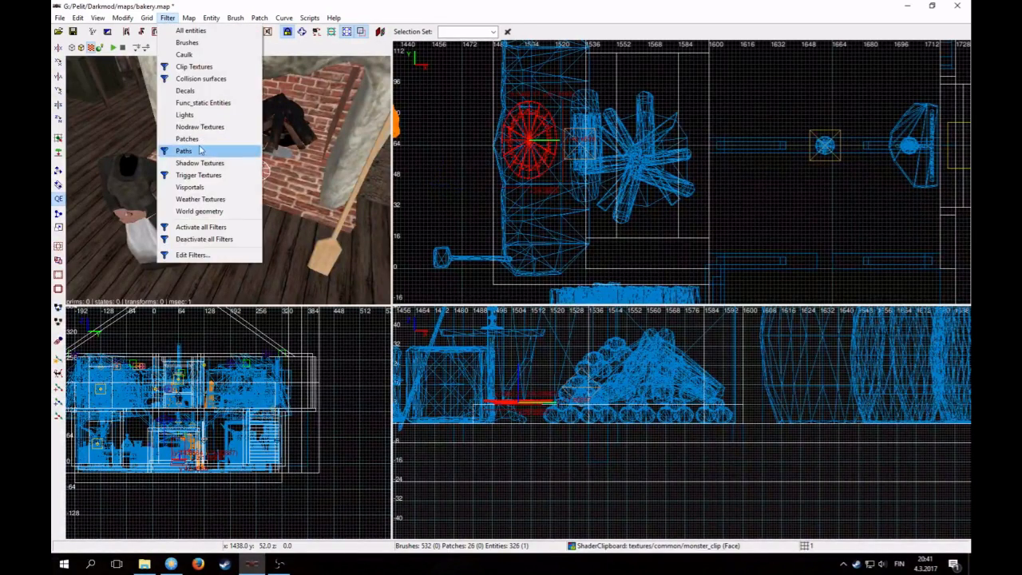
left_click(199, 151)
- Shift the serving plate along the hearth's front to about Y 78, off to one side of the log fire
right_click(223, 158)
scroll(223, 158, "up", 3)
right_click(223, 158)
right_click_drag(575, 205, 572, 234)
left_click_drag(526, 175, 528, 149)
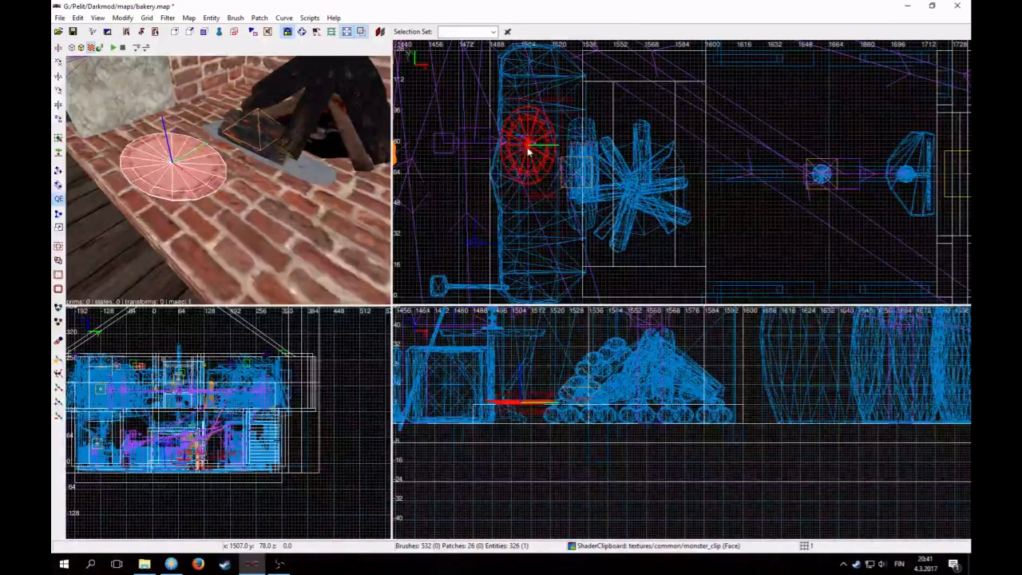
- Add the property noshadows with value 1 to the serving plate on the hearth
left_click(194, 186, "shift")
left_click(194, 186, "shift")
key("n")
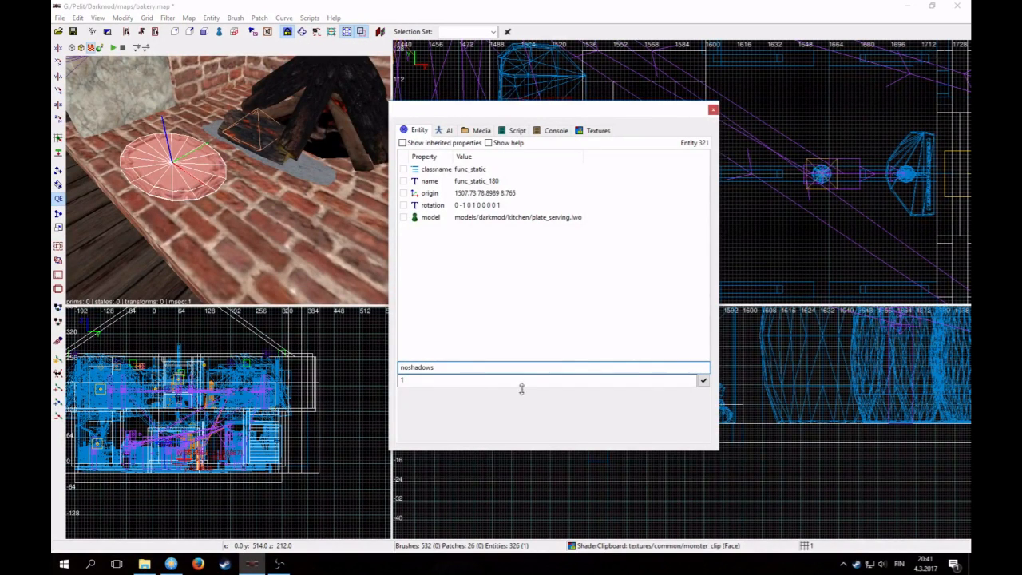
left_click(704, 381)
left_click(713, 109)
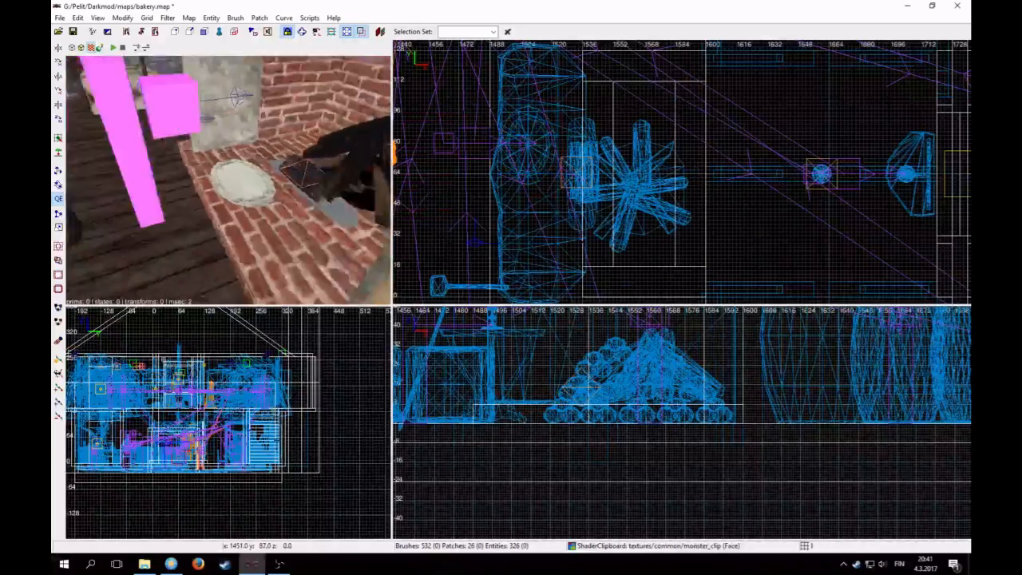
- Duplicate a bread loaf from the long table, move the copy above the hearth's serving plate and drop it down
right_click(282, 165)
right_click(152, 212)
right_click(207, 216)
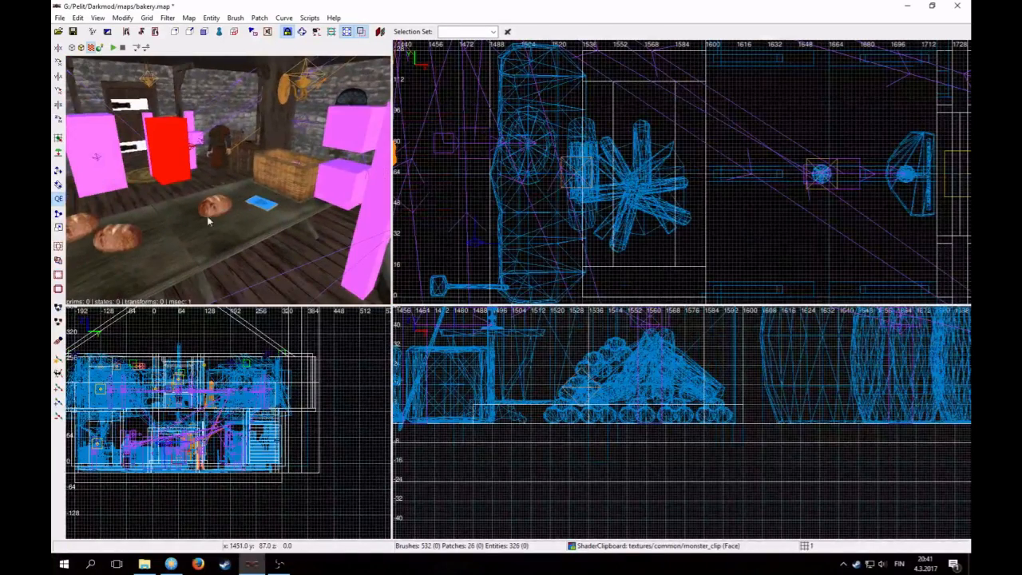
left_click(211, 211, "shift")
scroll(655, 217, "down", 3)
key("space")
left_click_drag(473, 209, 579, 173)
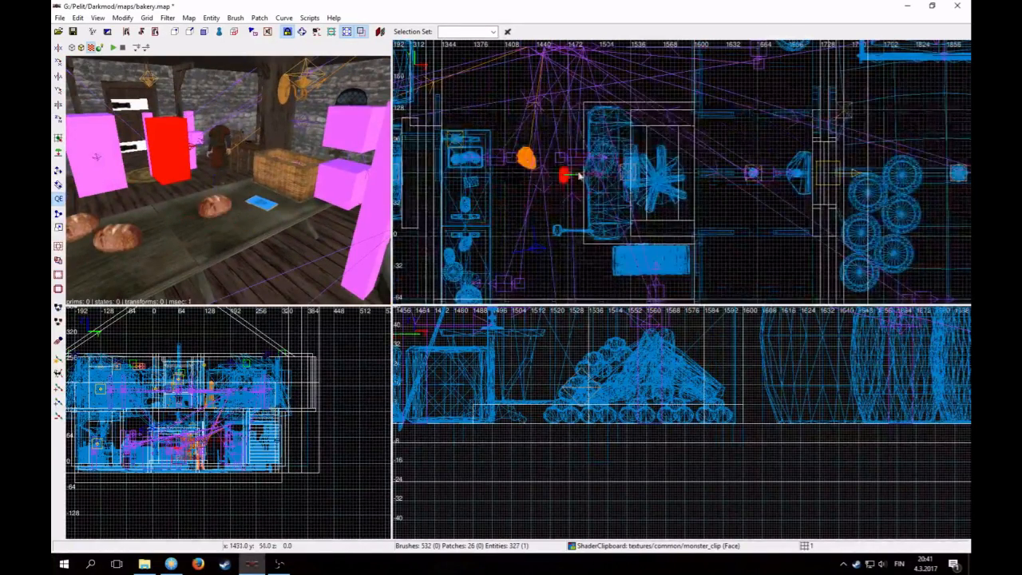
right_click(263, 236)
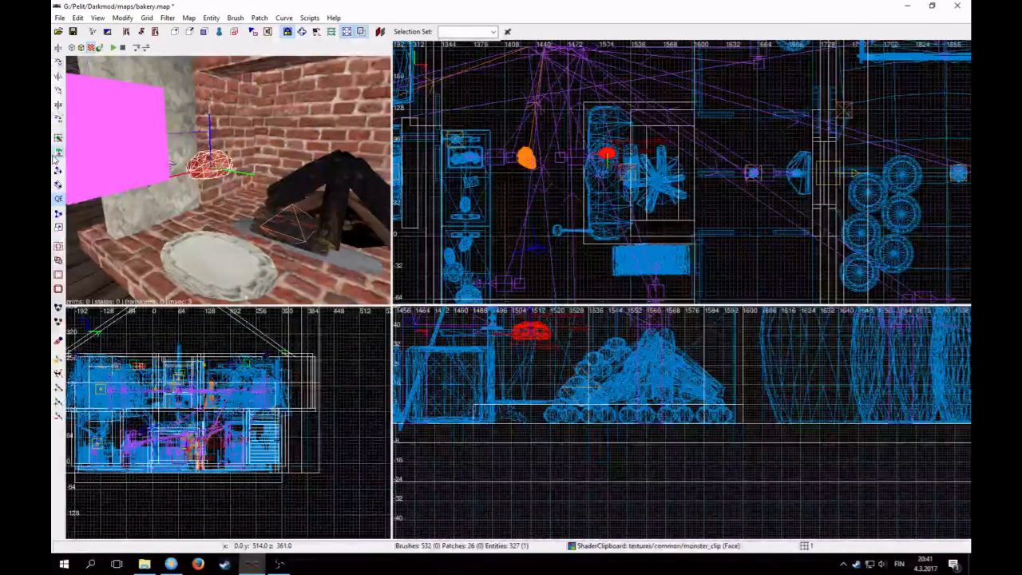
left_click(55, 155)
- Set the grid to 0.125 and raise the loaf slightly so it rests on the plate's surface
left_click(150, 20)
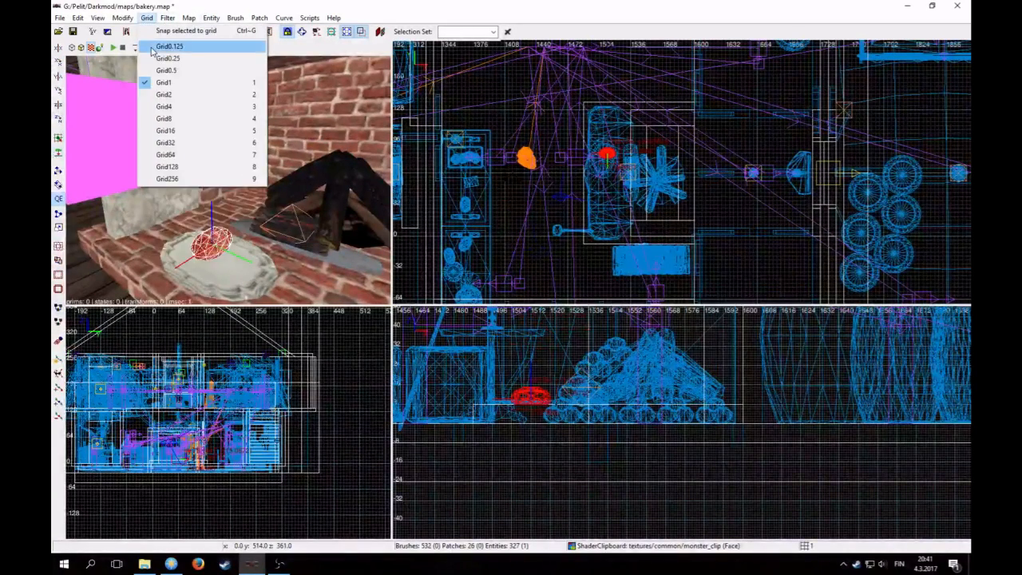
left_click(152, 46)
scroll(534, 397, "up", 4)
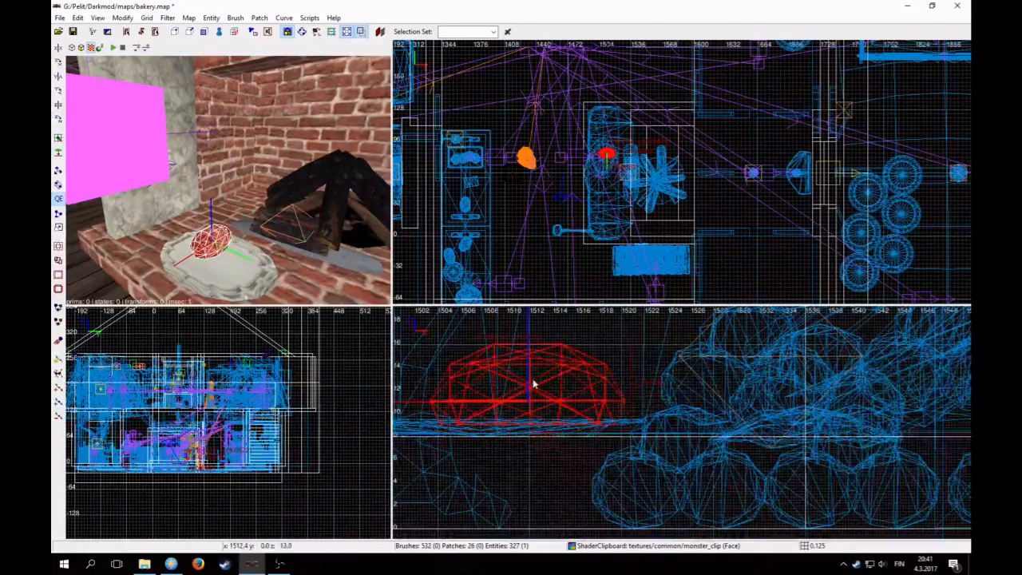
left_click_drag(490, 384, 491, 378)
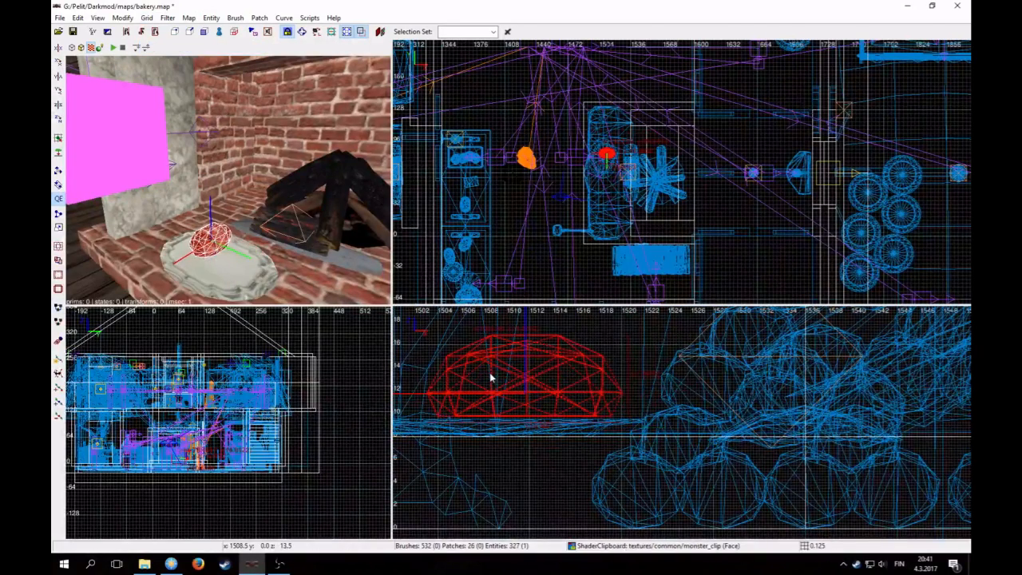
- Duplicate the loaf on the plate, place the copy beside the first and turn it about the Z axis in 5-degree steps
key("space")
left_click_drag(608, 158, 602, 167)
left_click(130, 20)
left_click(167, 102)
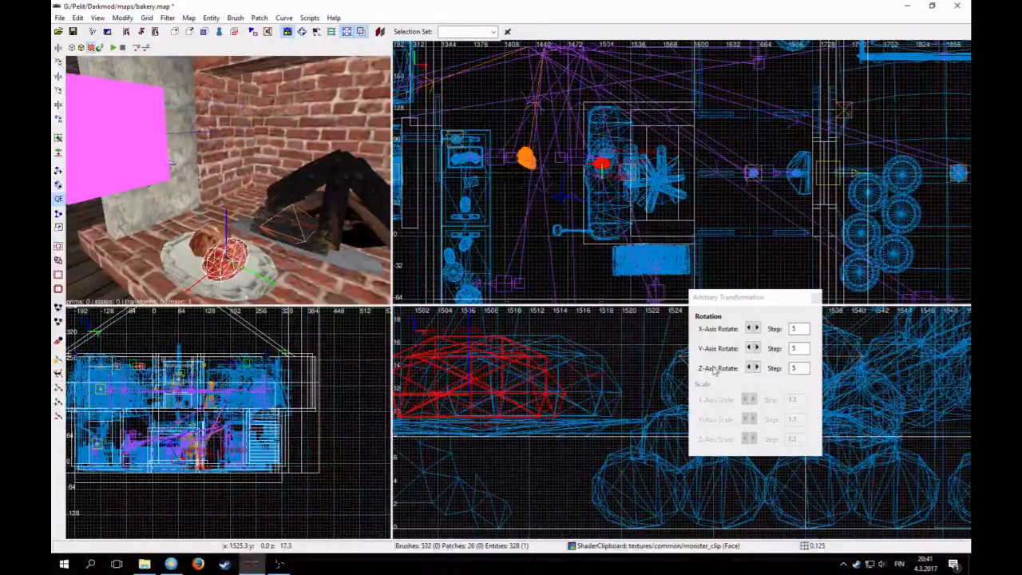
left_click(754, 369)
left_click_drag(605, 168, 607, 171)
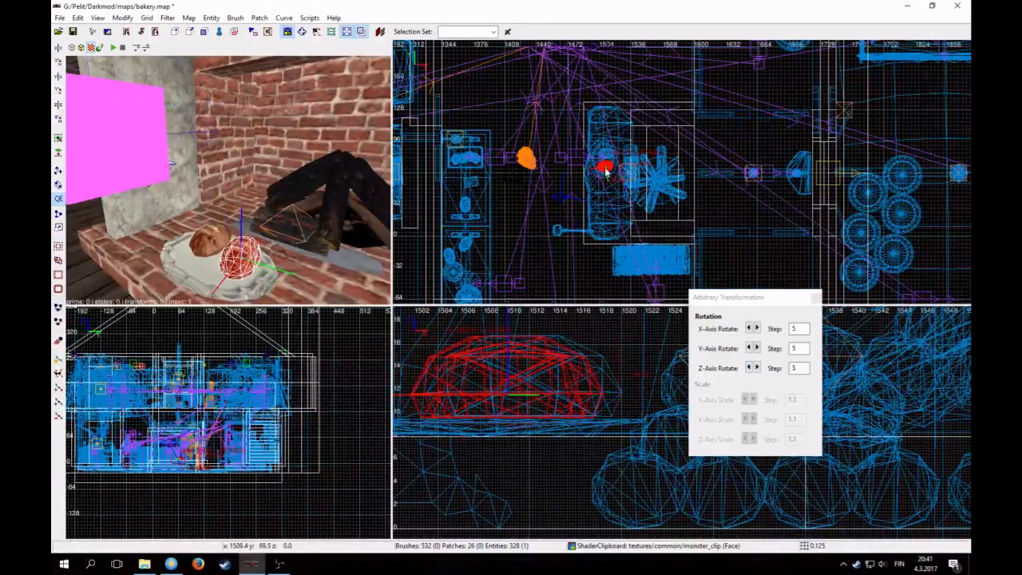
key("Escape")
right_click(243, 223)
scroll(243, 224, "down", 3)
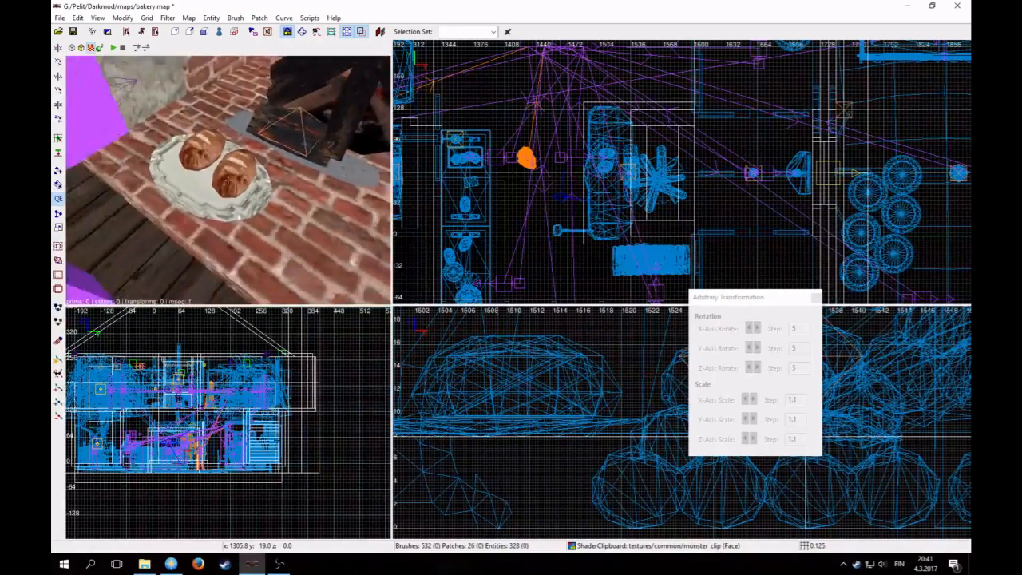
right_click(230, 216)
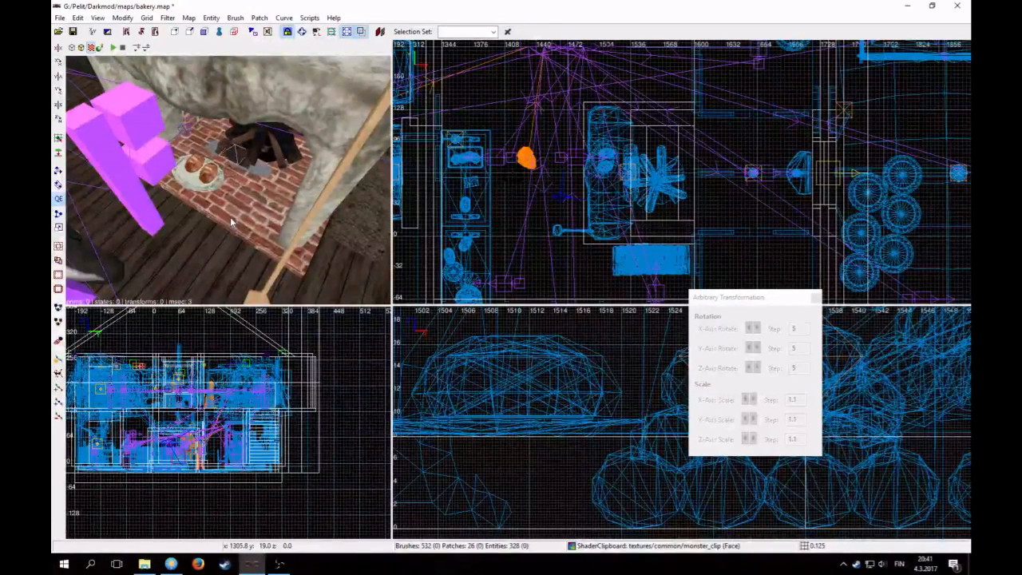
- Set the grid to 8 and save the bakery map
key("4")
right_click(152, 75)
right_click(153, 75)
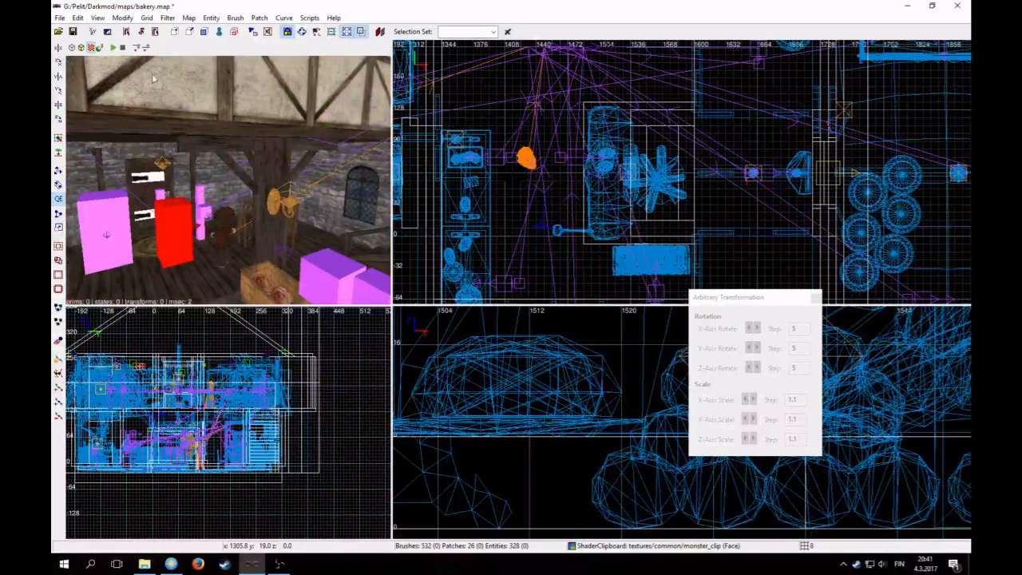
left_click(73, 32)
- Open the book on the desk in the Readable Editor, review its accounting text and close it without saving
right_click(231, 202)
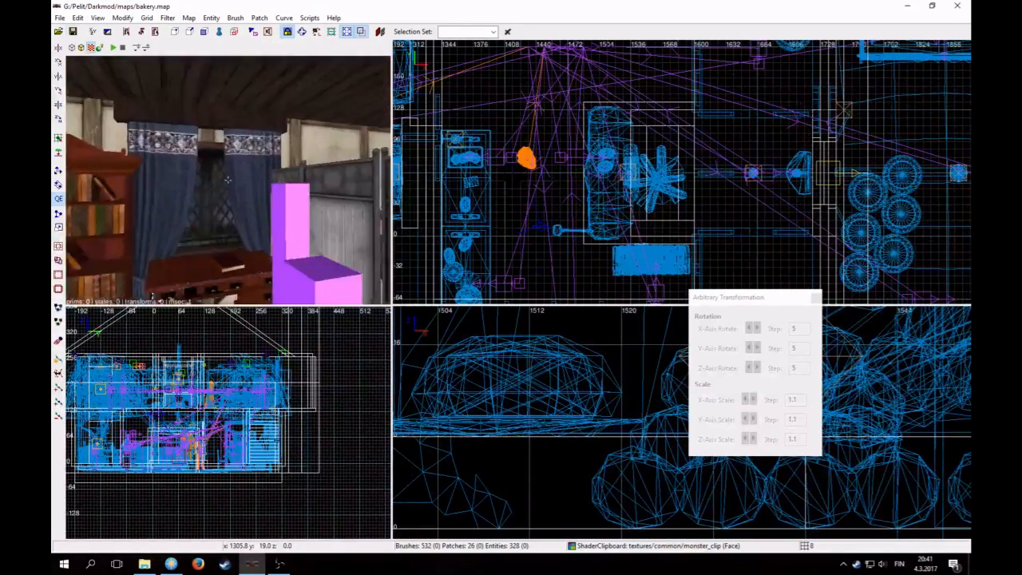
right_click(232, 202)
left_click(231, 202, "shift")
left_click(211, 18)
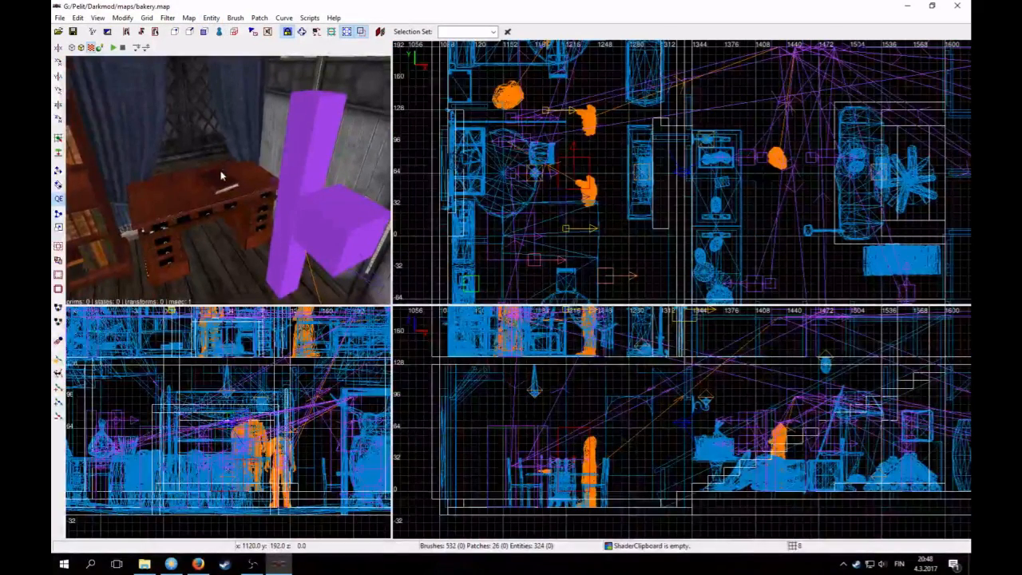
left_click(214, 181, "shift")
left_click(191, 19)
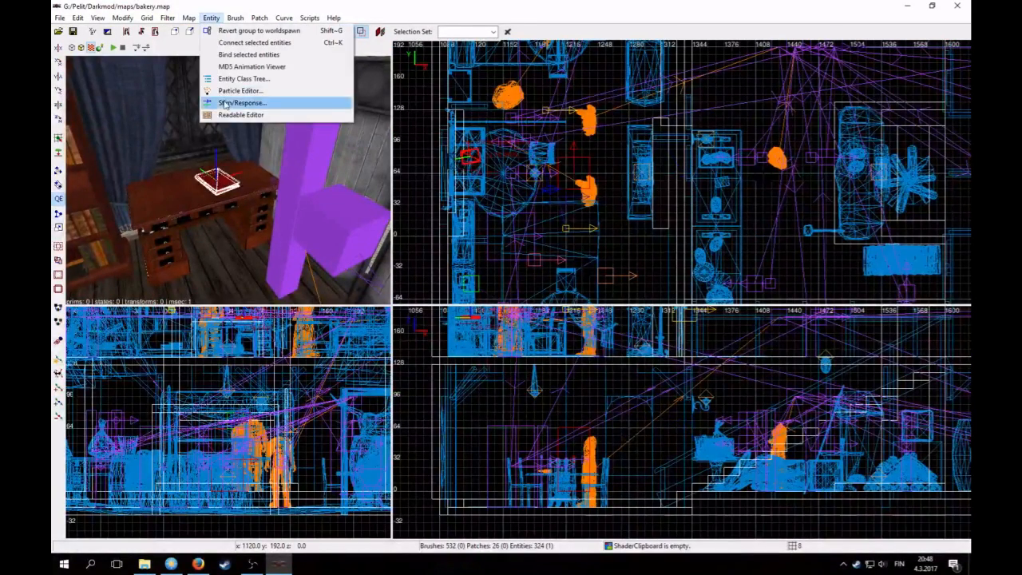
left_click(219, 113)
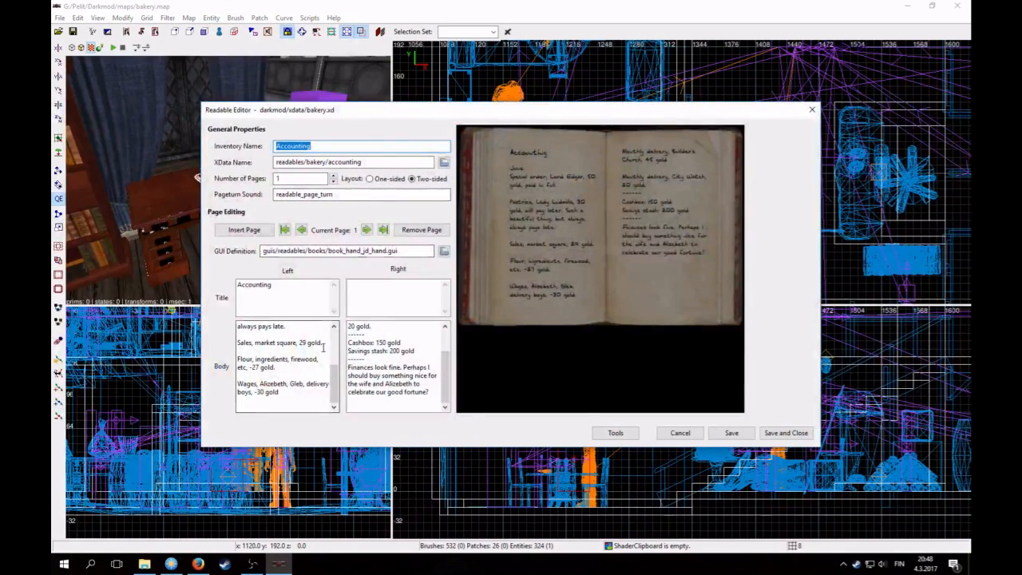
scroll(300, 362, "up", 3)
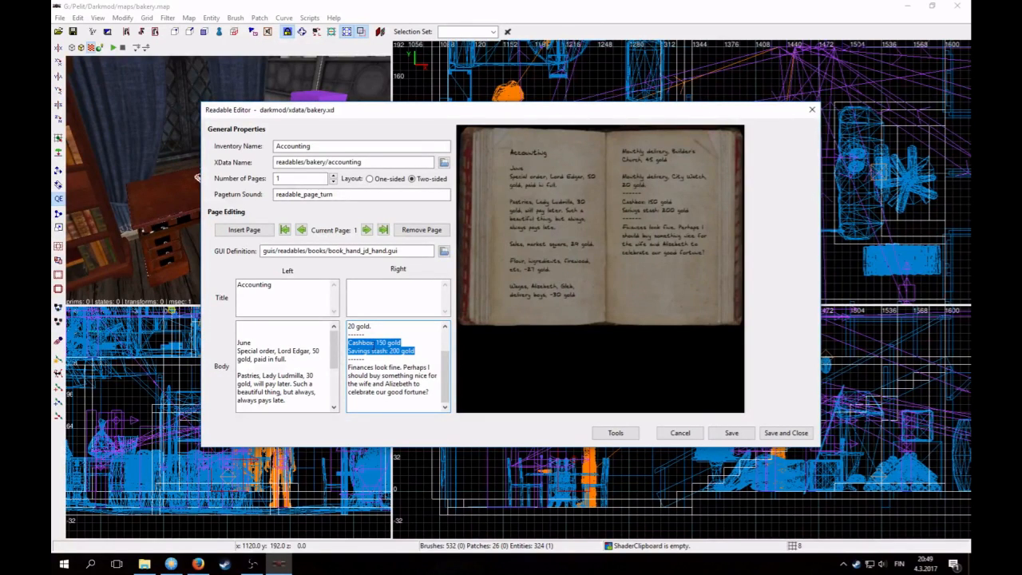
left_click(680, 433)
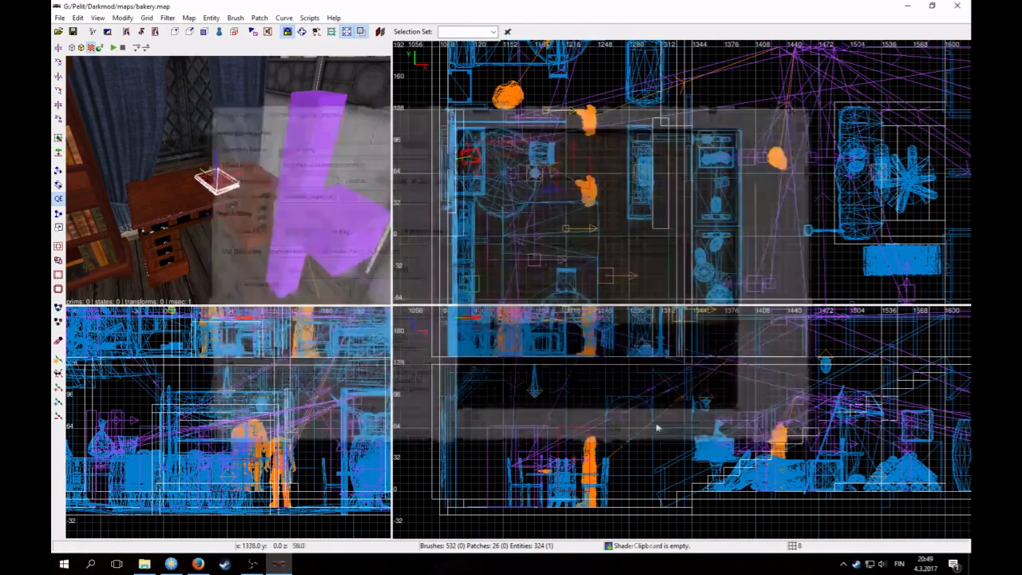
- Move the bread loaf near the blue paper to the long table's far edge, refining its position on grid 4
right_click(228, 180)
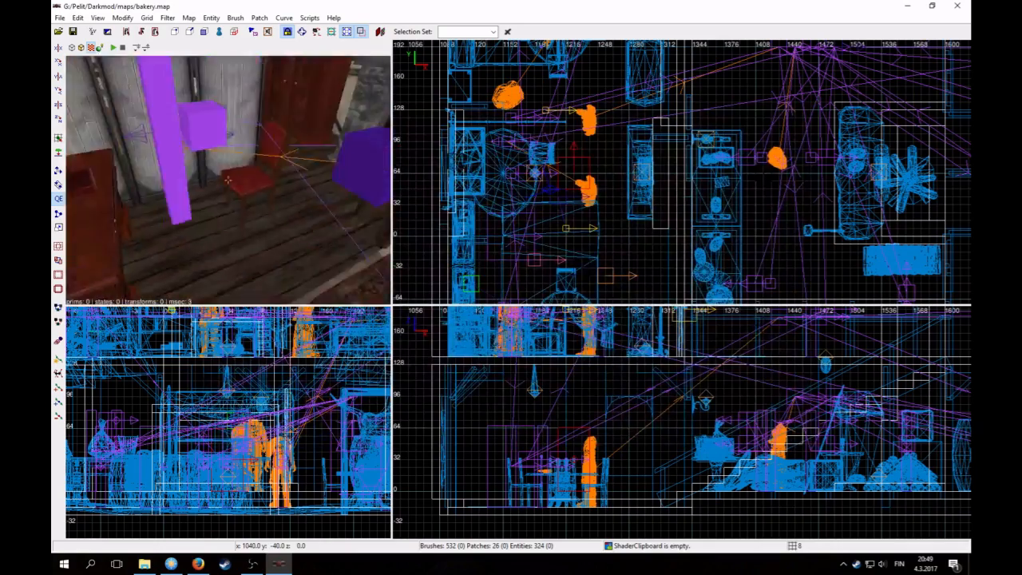
key("Up")
key("Up")
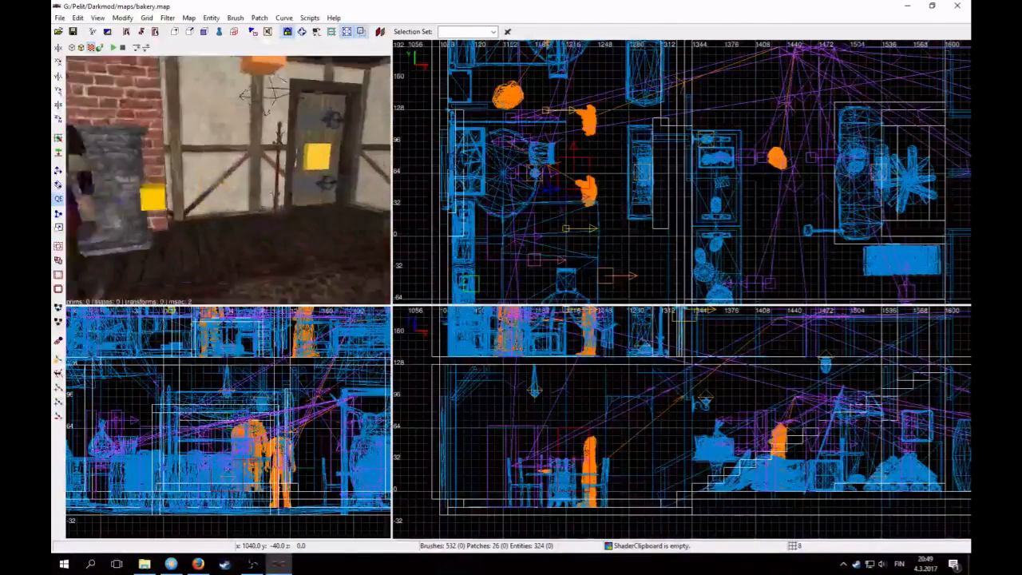
key("Up")
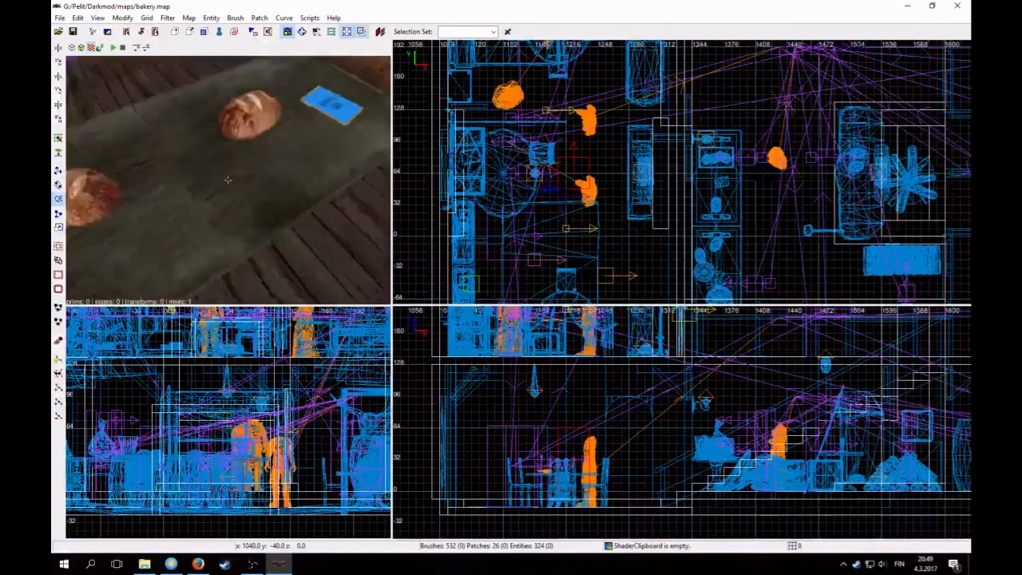
key("Down")
key("Up")
key("Down")
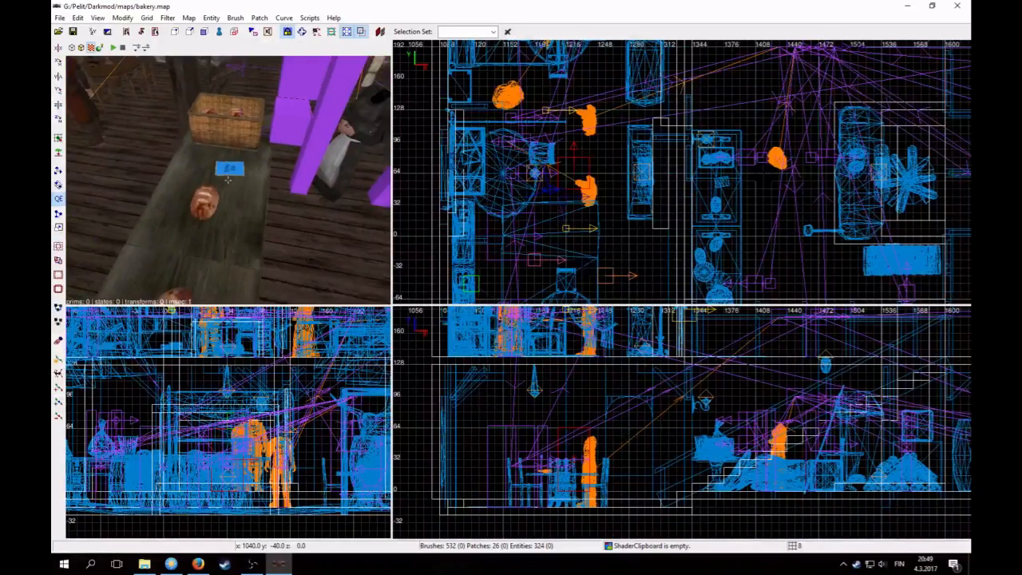
right_click(260, 214)
left_click(242, 204, "shift")
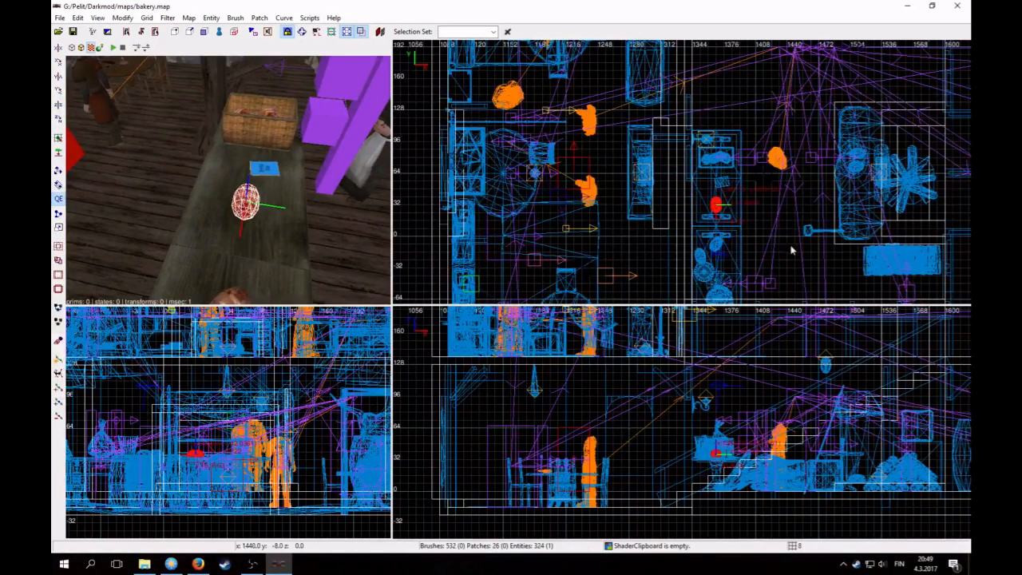
scroll(792, 251, "up", 3)
left_click_drag(677, 217, 662, 200)
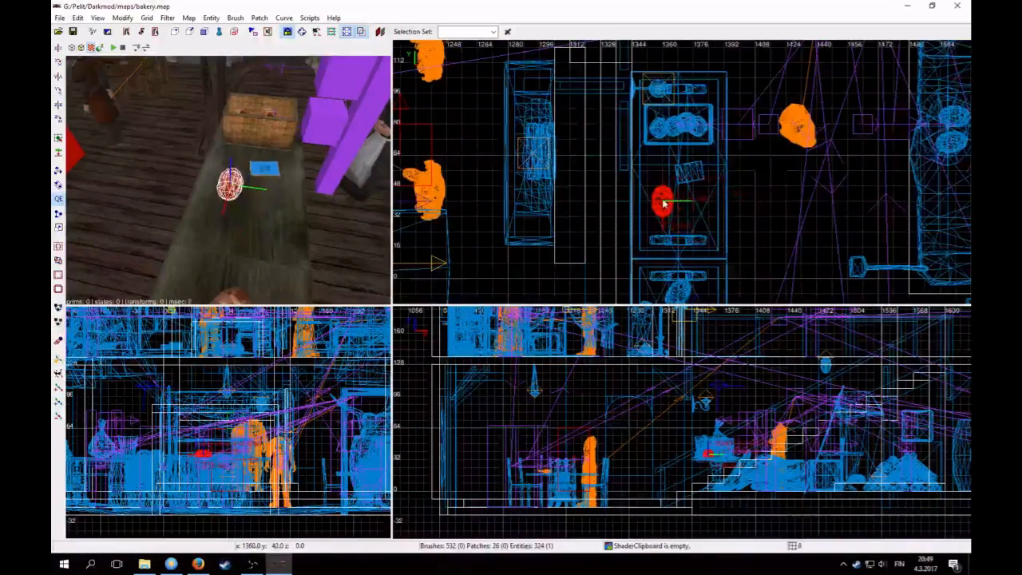
key("bracketleft")
key("Escape")
- Insert the cashbox_grey_patterned.pfb prefab from the containers folder at the free end of the table beside the loaf
right_click(705, 237)
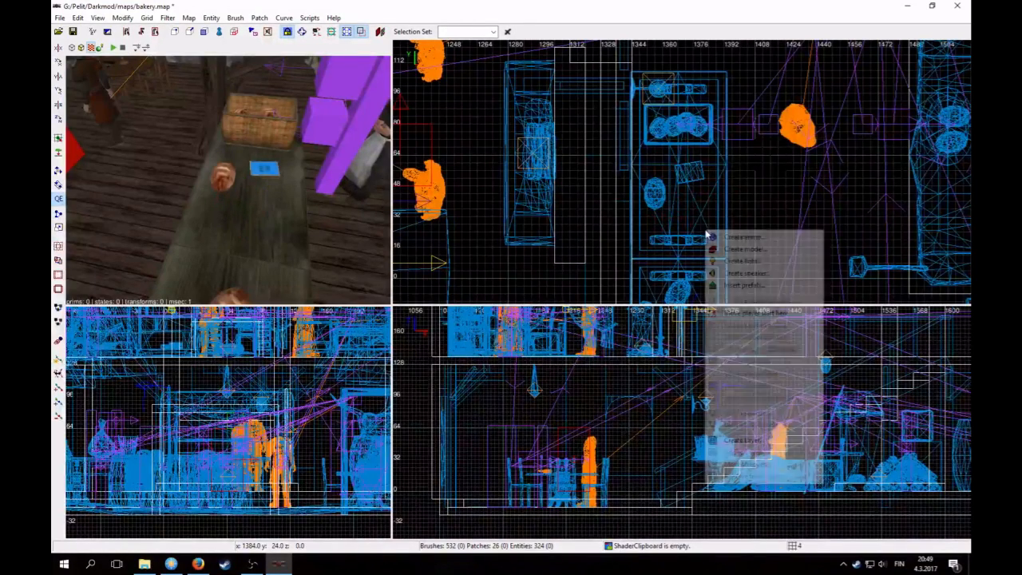
left_click(797, 286)
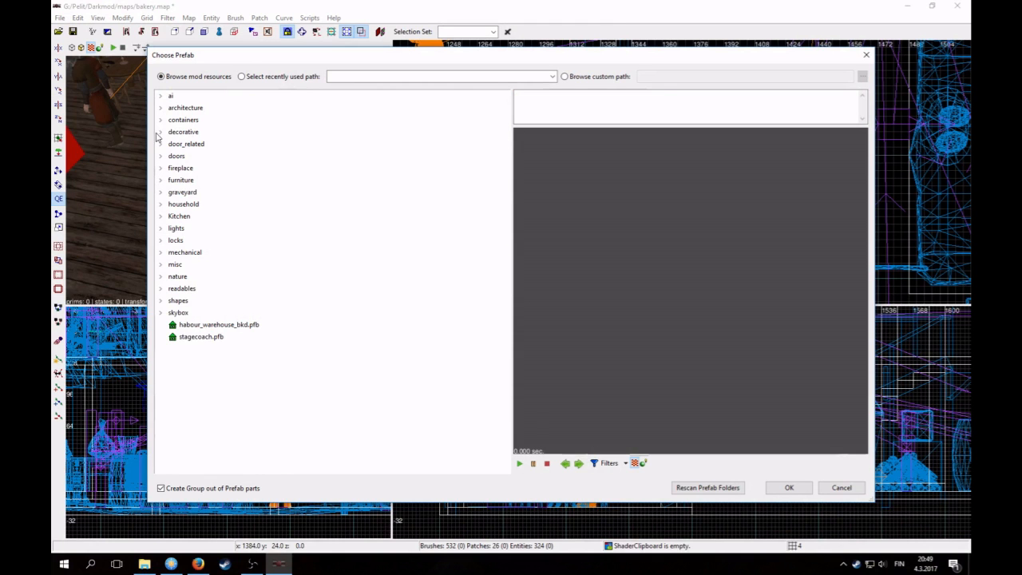
left_click(160, 119)
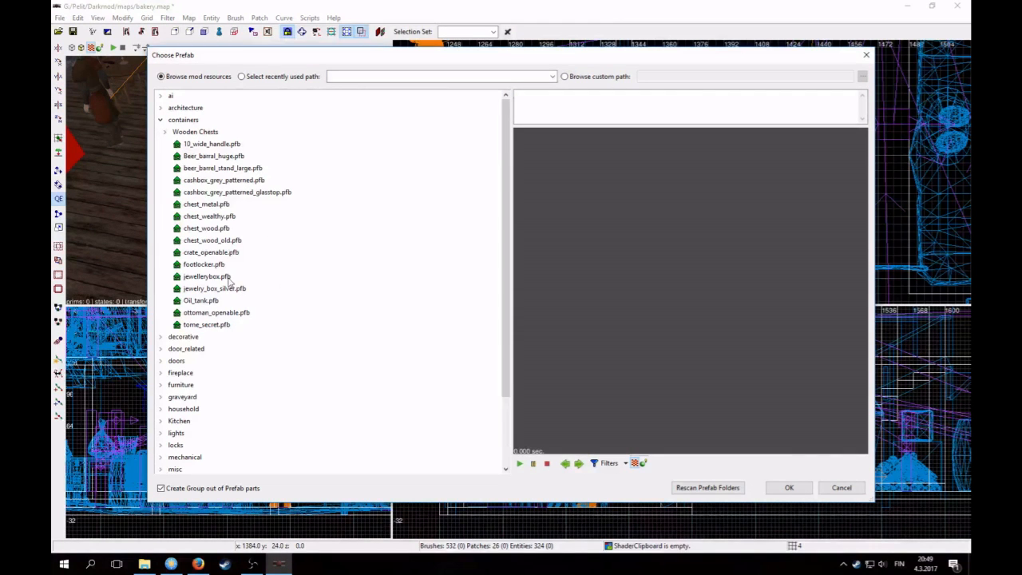
left_click(224, 180)
left_click(789, 487)
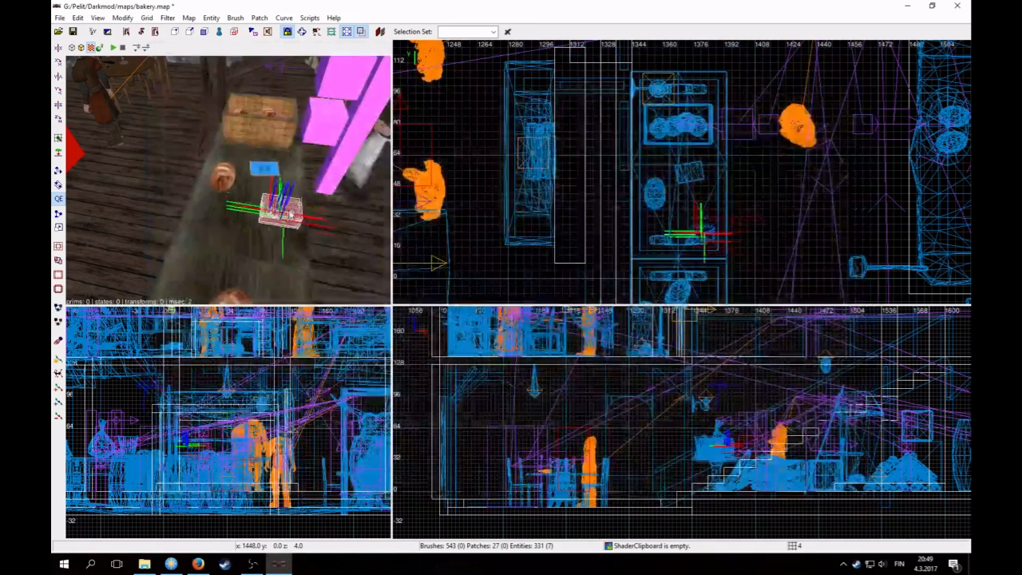
- Shift the cashbox inward on the table and lower it to the tabletop with the grid at 1
left_click_drag(291, 214, 291, 205)
scroll(562, 418, "up", 5)
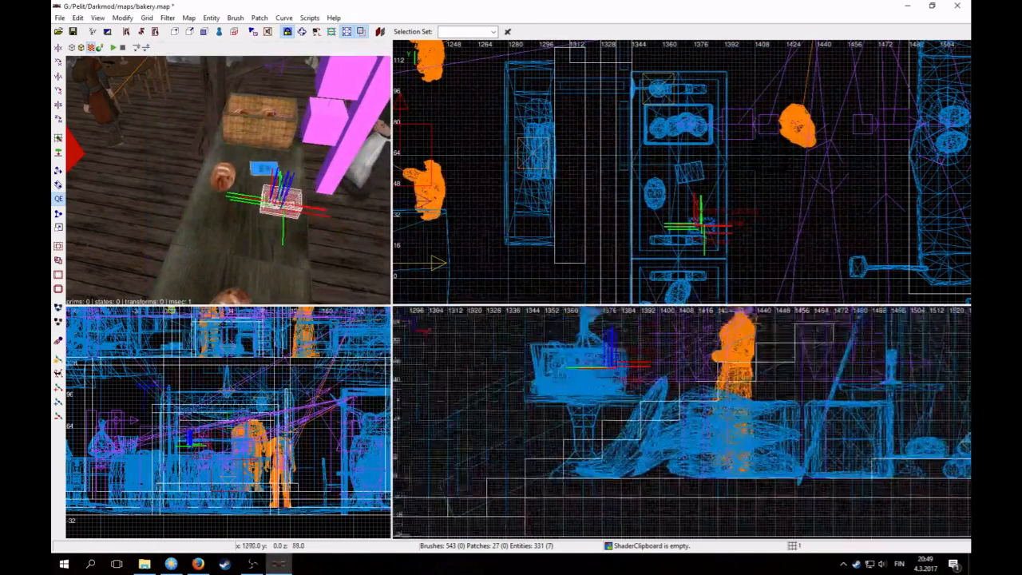
key("1")
left_click_drag(552, 351, 544, 392)
key("Up")
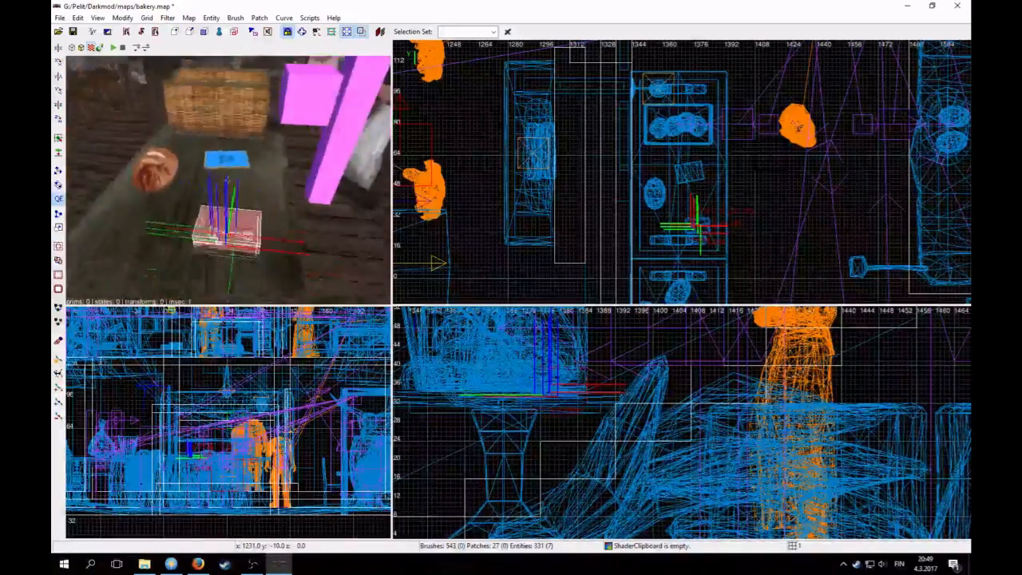
key("Down")
- Raise the cashbox out of the tabletop, fine-tuning its height with the grid at 0.125
right_click(335, 249)
scroll(471, 358, "up", 4)
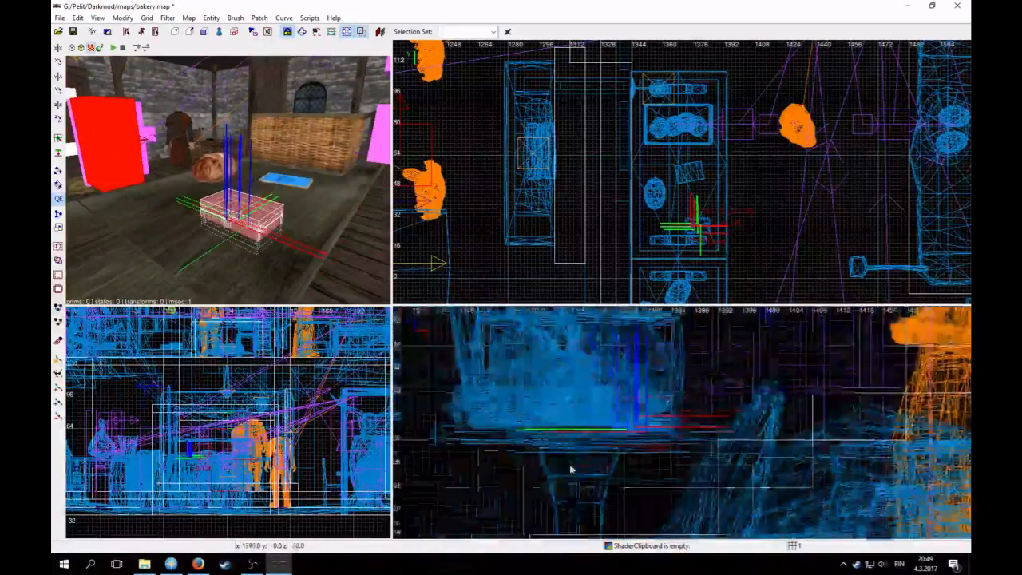
left_click_drag(572, 424, 576, 397)
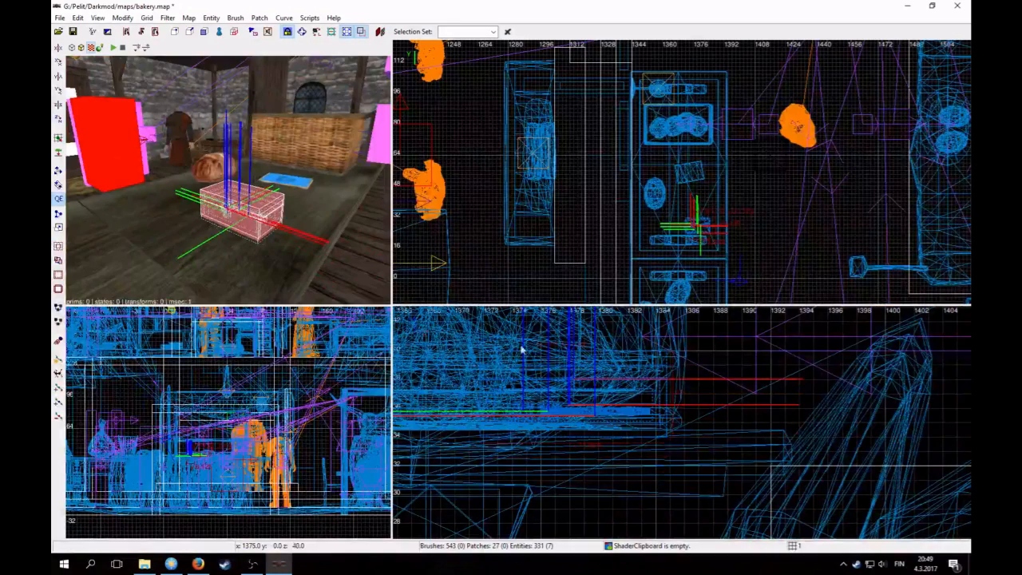
left_click(146, 18)
left_click(160, 46)
scroll(568, 444, "up", 2)
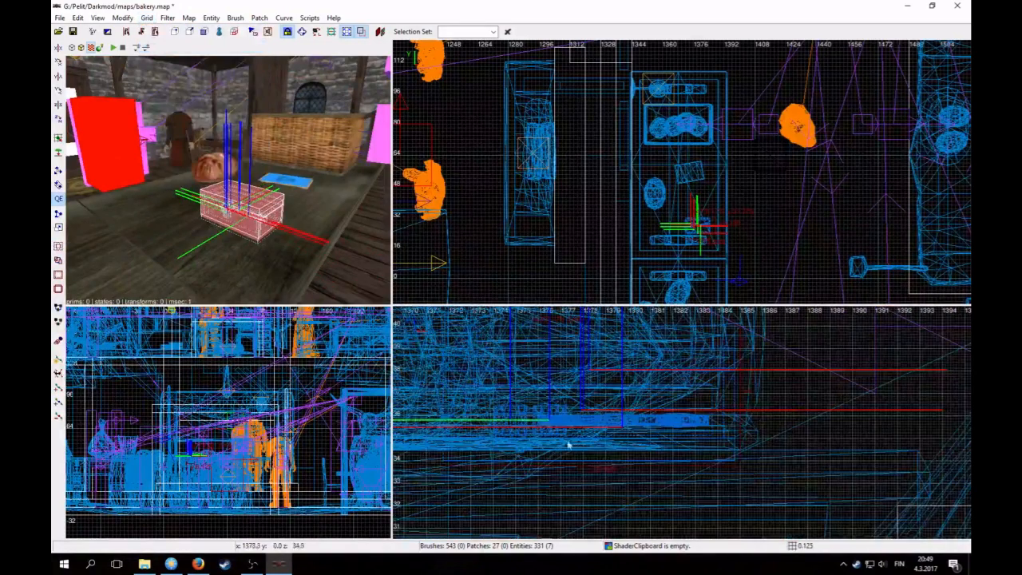
left_click_drag(504, 387, 504, 379)
right_click(335, 240)
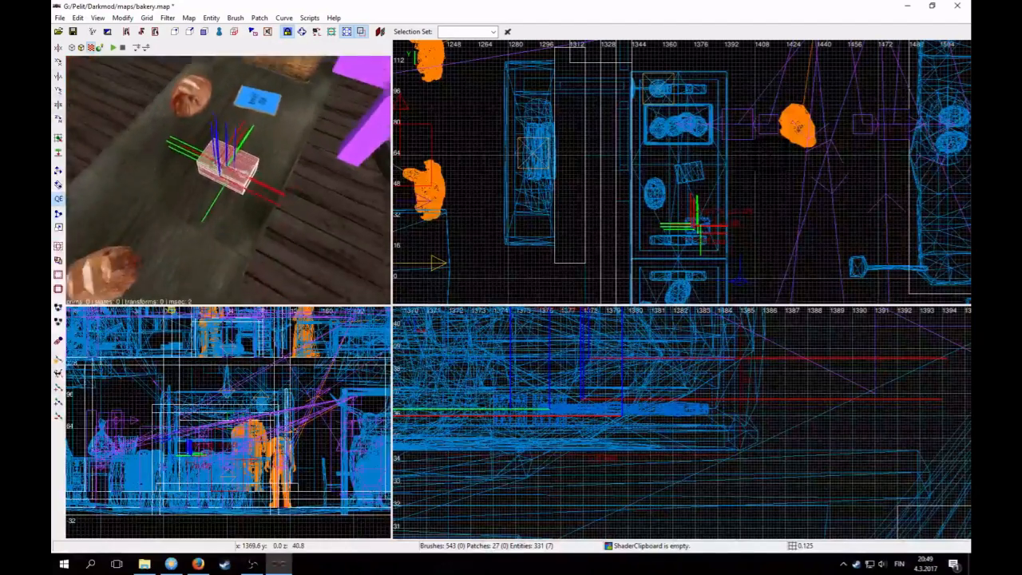
- Ungroup the cashbox prefab on the long table and hide its lid to expose the contents
right_click(235, 173)
key("Escape")
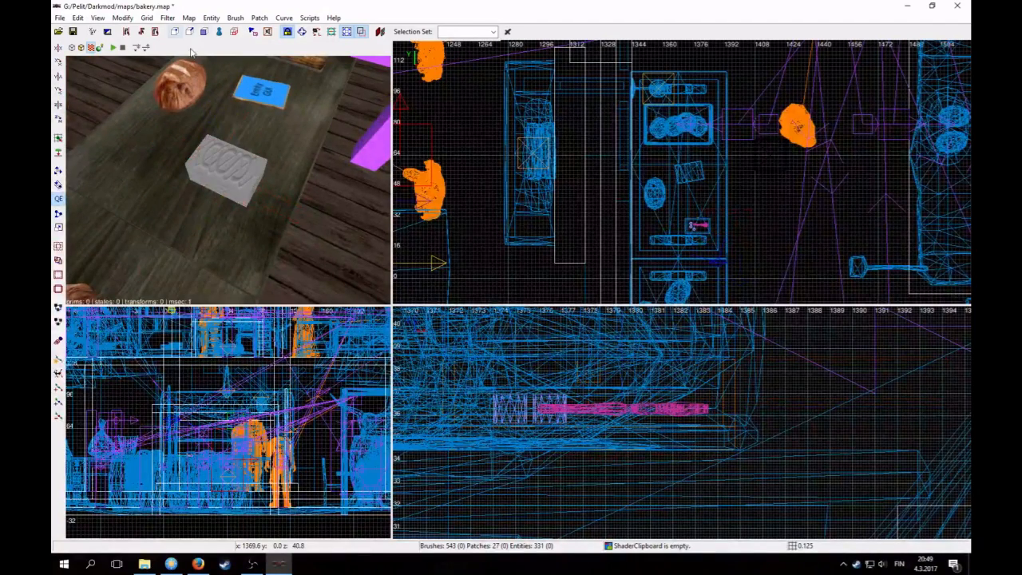
left_click(225, 172, "shift")
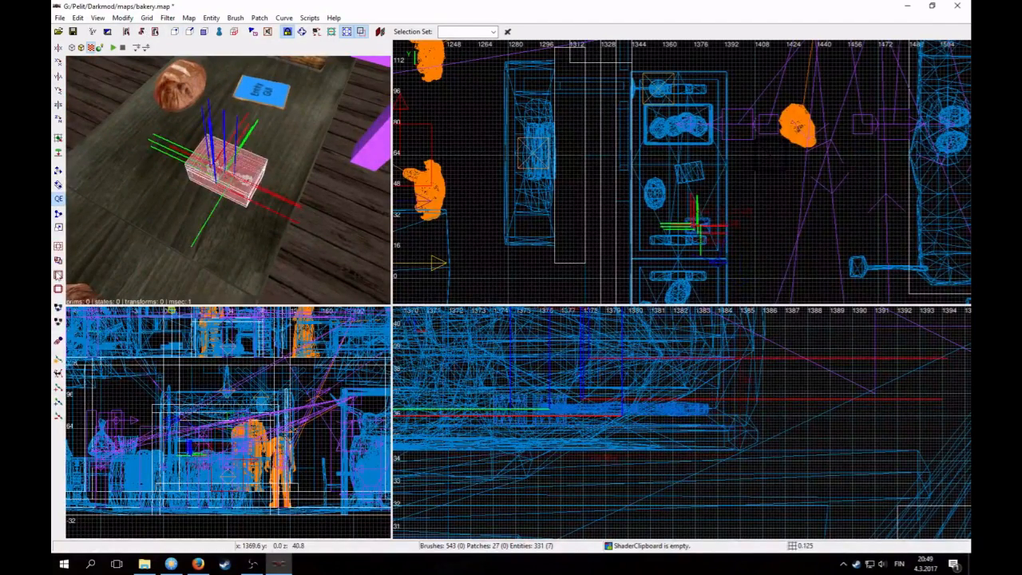
right_click(80, 295)
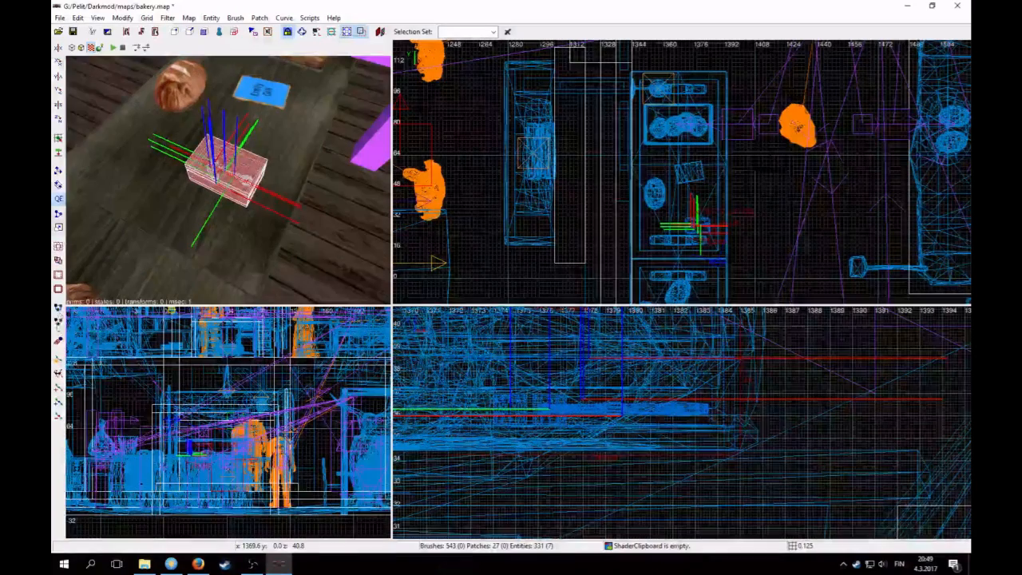
left_click(57, 326)
left_click(228, 170, "shift")
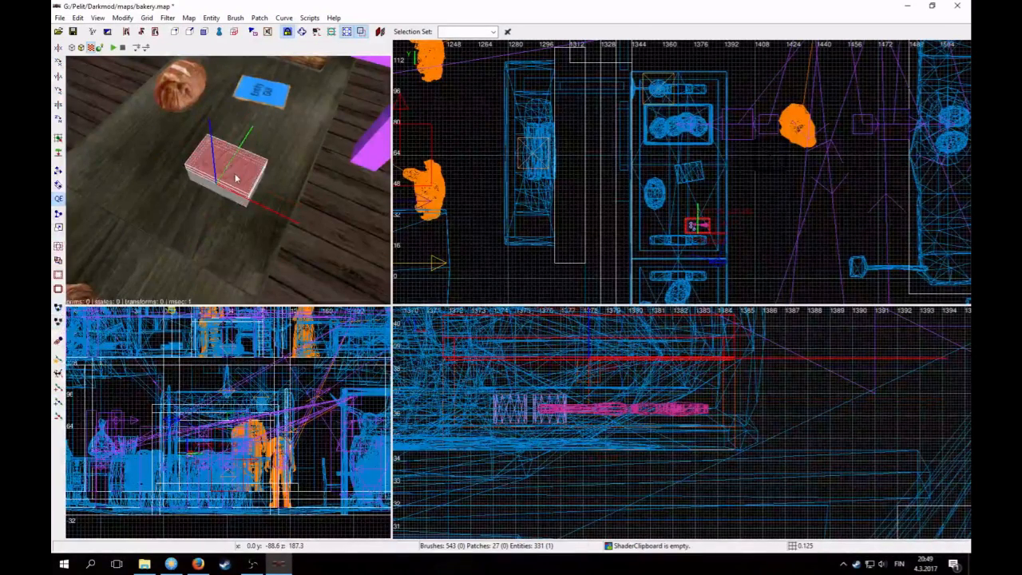
scroll(235, 178, "up", 5)
left_click(271, 257, "shift")
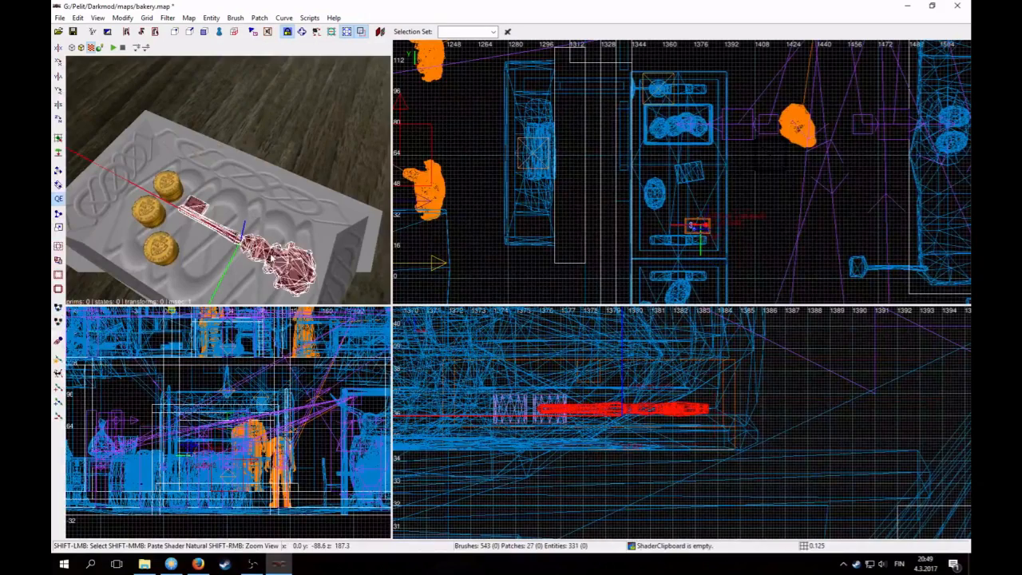
key("Escape")
scroll(236, 239, "down", 5)
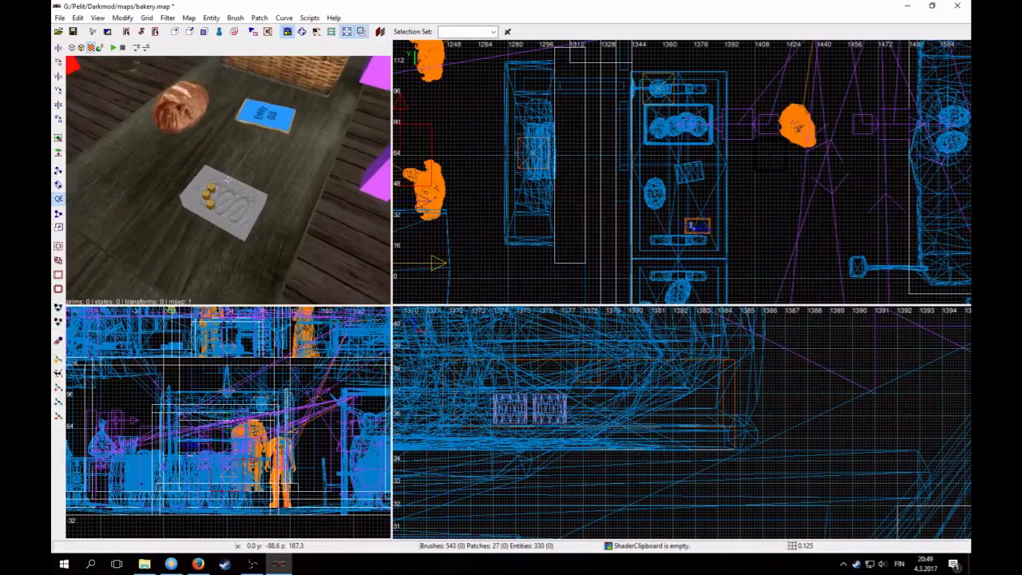
scroll(231, 236, "up", 3)
- Set the inv_name property of the key inside the cashbox to "Cashbox Key"
left_click(239, 227, "shift")
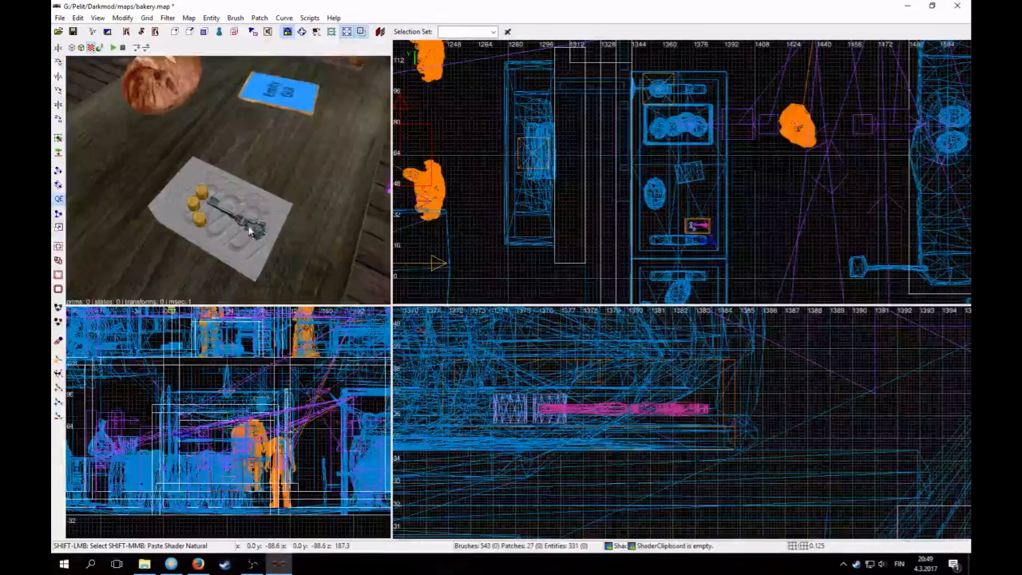
key("n")
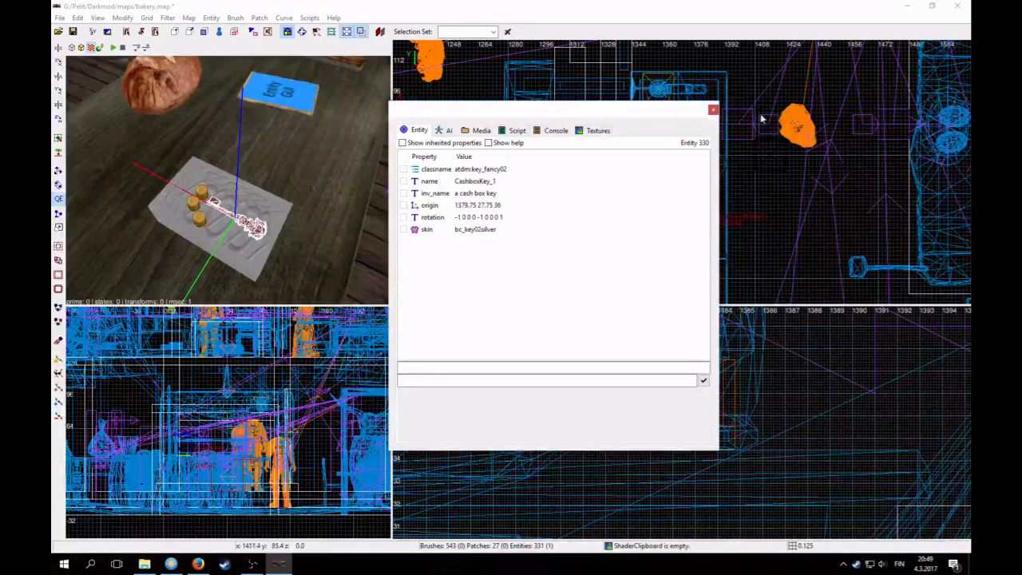
left_click(477, 197)
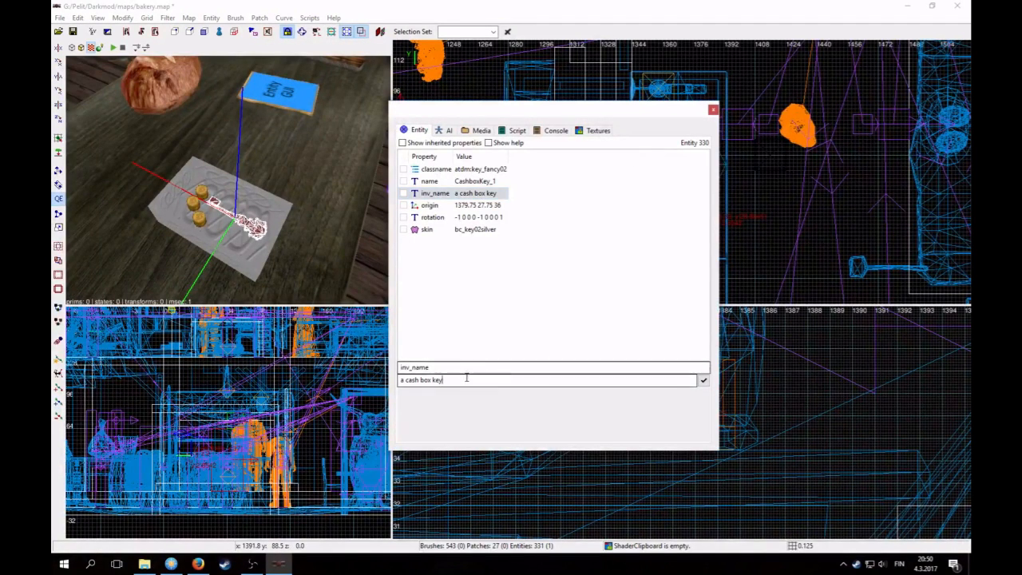
left_click_drag(467, 377, 294, 357)
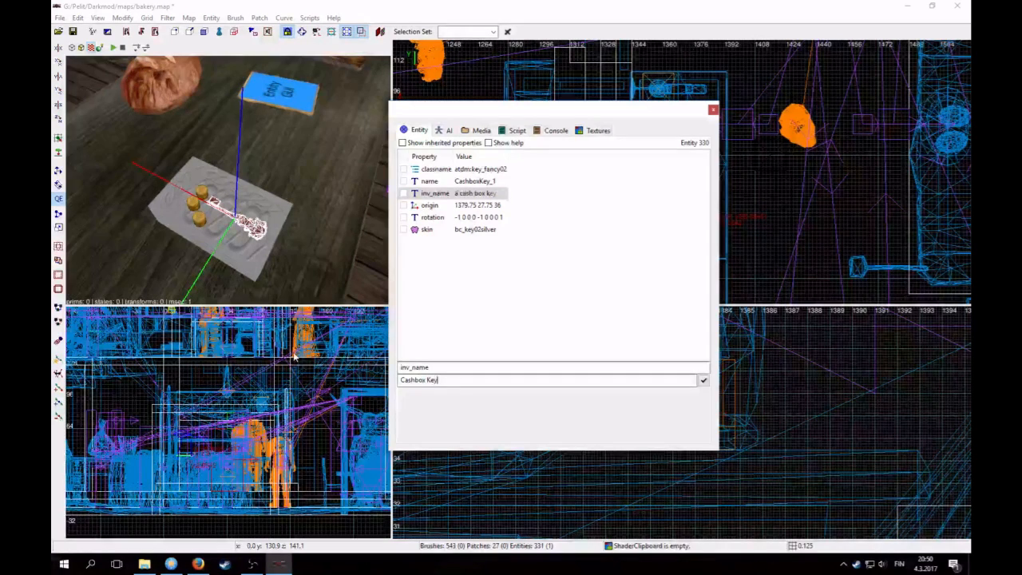
left_click(713, 111)
- Move the key from the cashbox to the desk by the curtained window, placing it on the desktop beside the red book
left_click(688, 209)
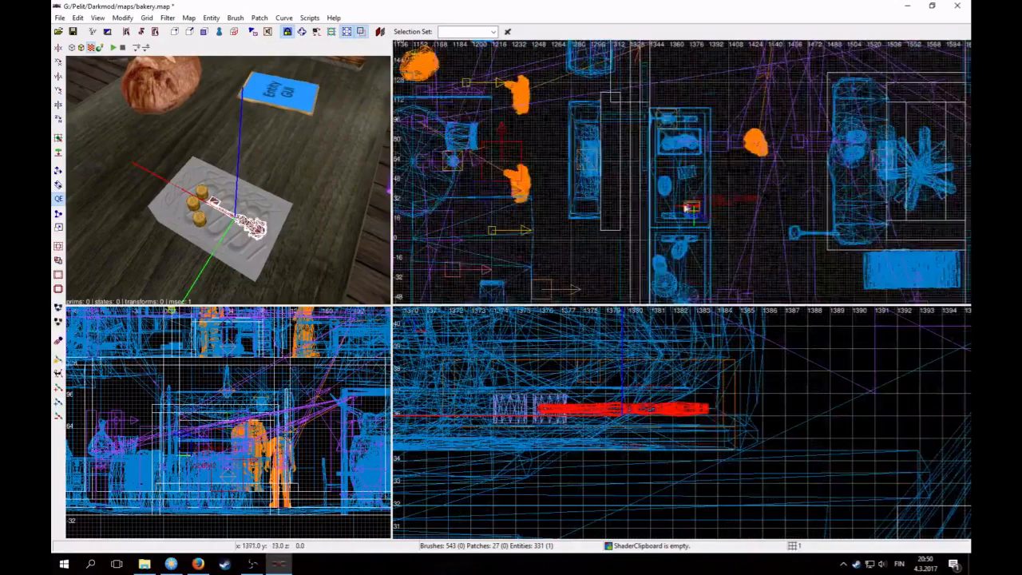
scroll(685, 207, "down", 2)
key("h")
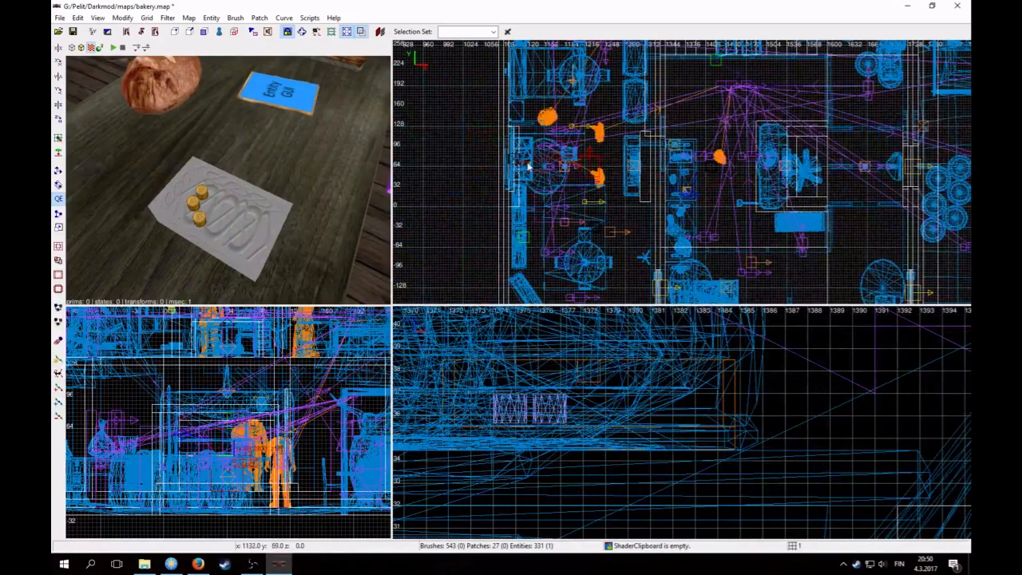
scroll(580, 435, "down", 6)
scroll(580, 435, "up", 3)
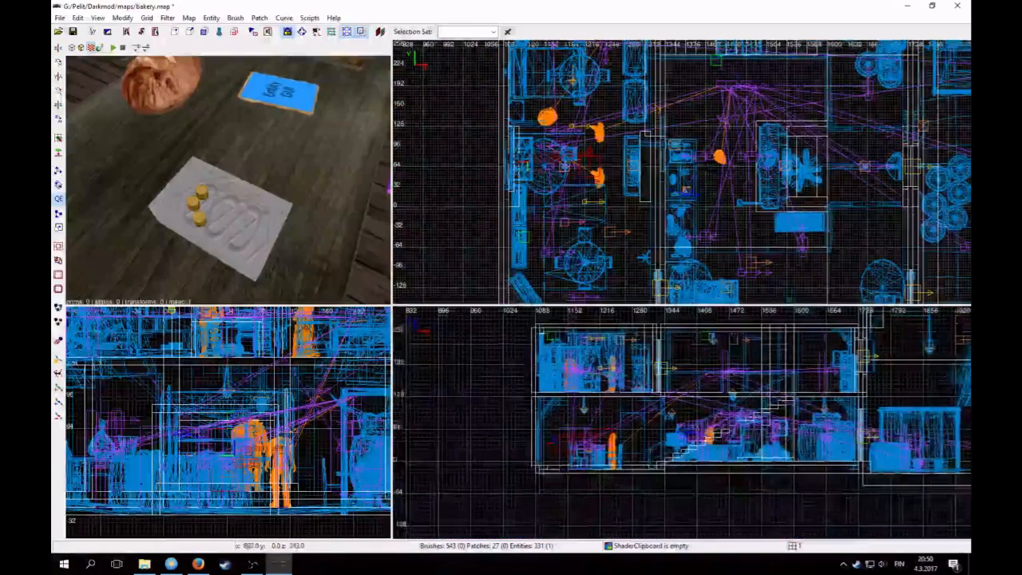
left_click_drag(434, 482, 452, 344)
right_click(263, 228)
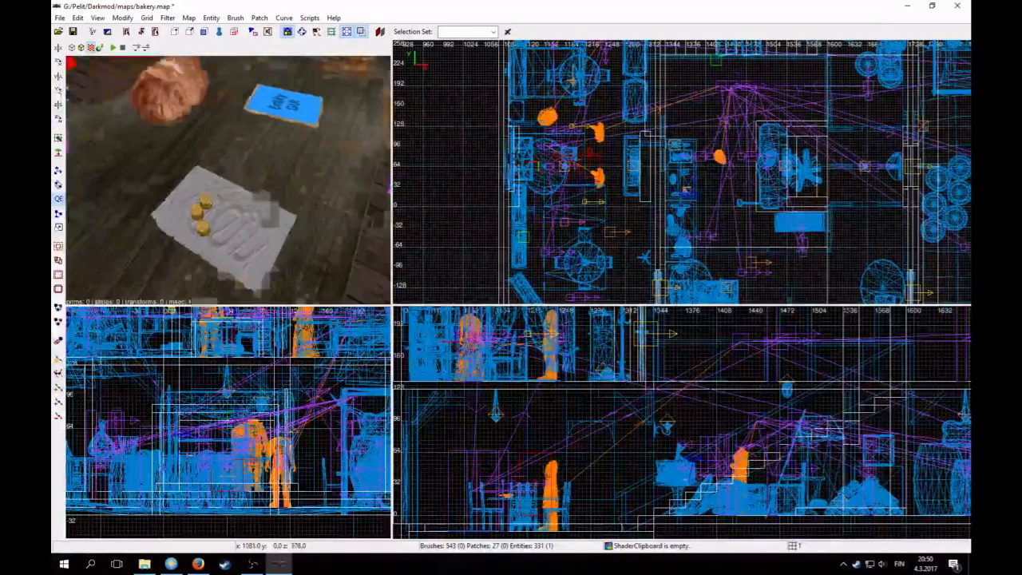
key("Up")
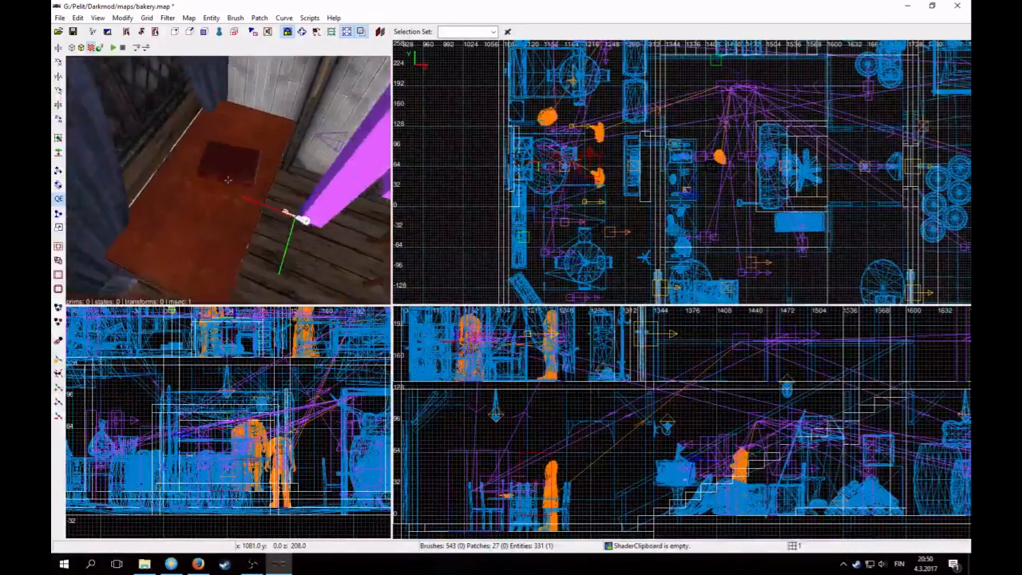
right_click(228, 180)
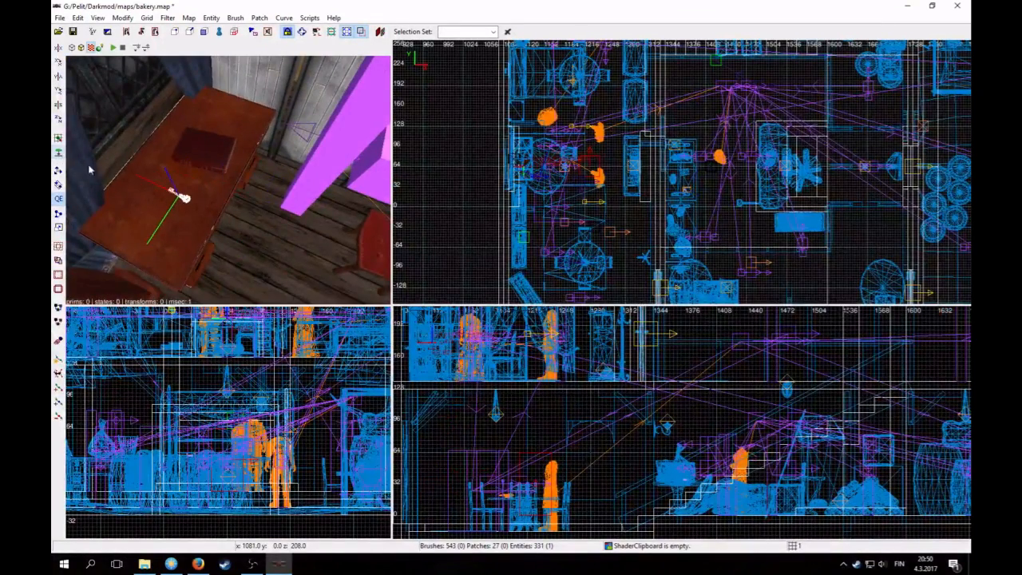
- Delete the three gold coin stacks from inside the open cashbox
right_click(171, 156)
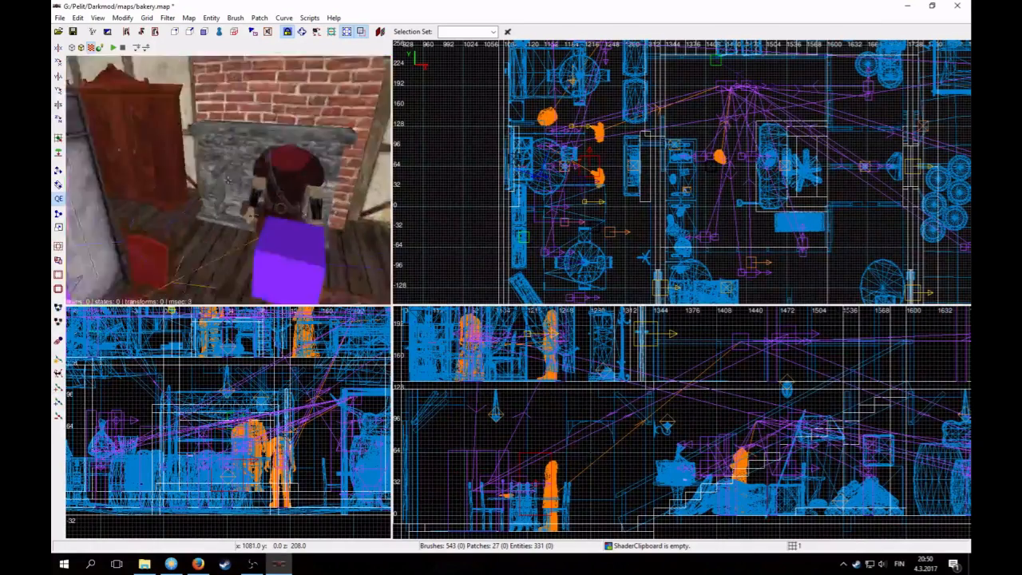
scroll(227, 180, "up", 3)
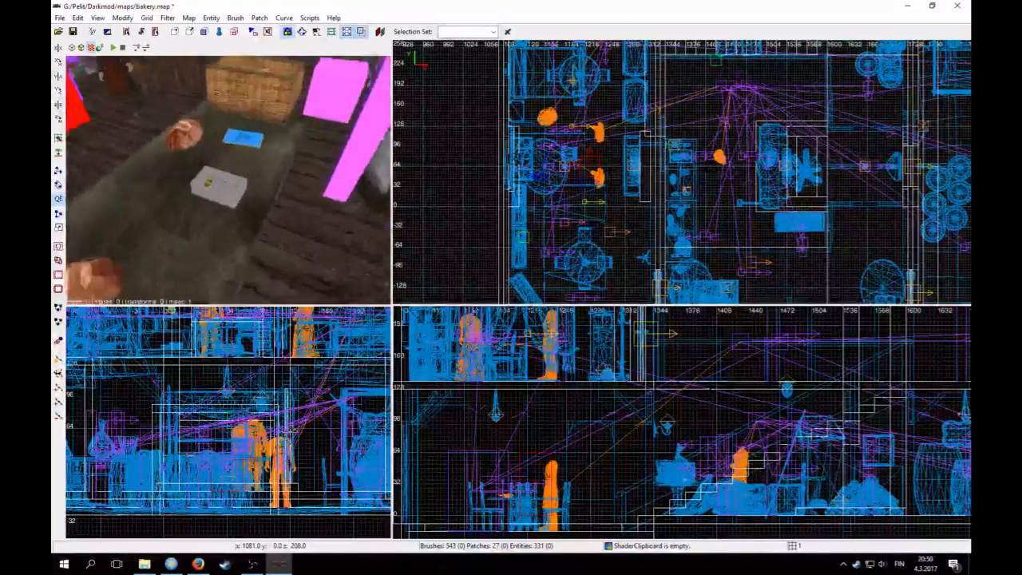
scroll(228, 180, "down", 3)
scroll(227, 180, "up", 3)
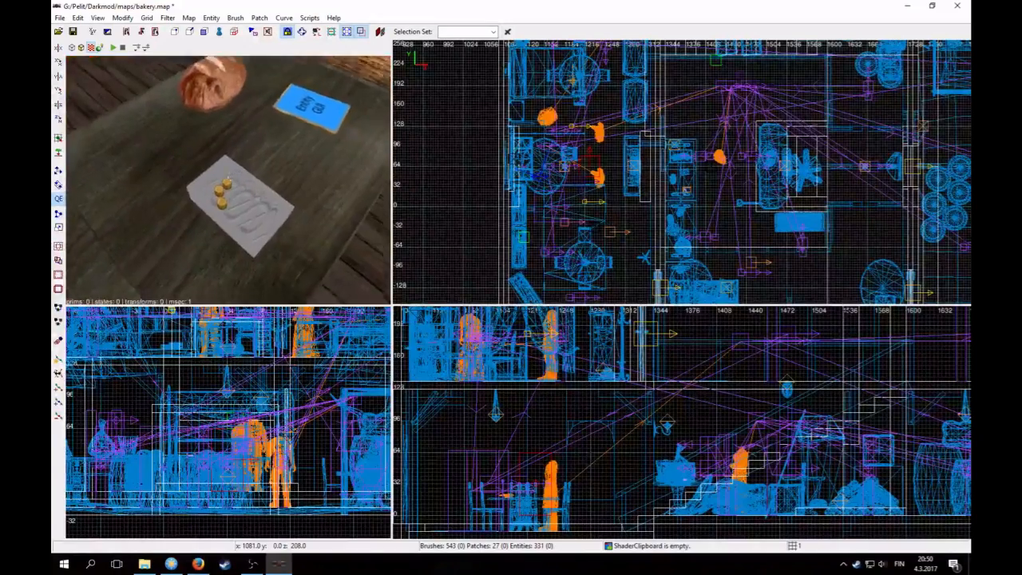
scroll(228, 179, "down", 3)
scroll(228, 180, "up", 2)
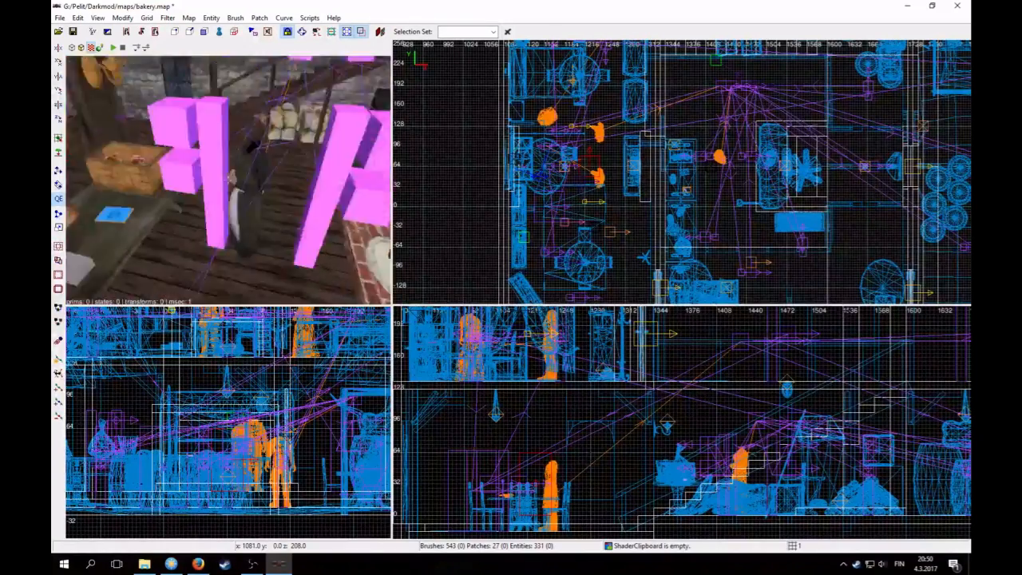
scroll(228, 180, "up", 3)
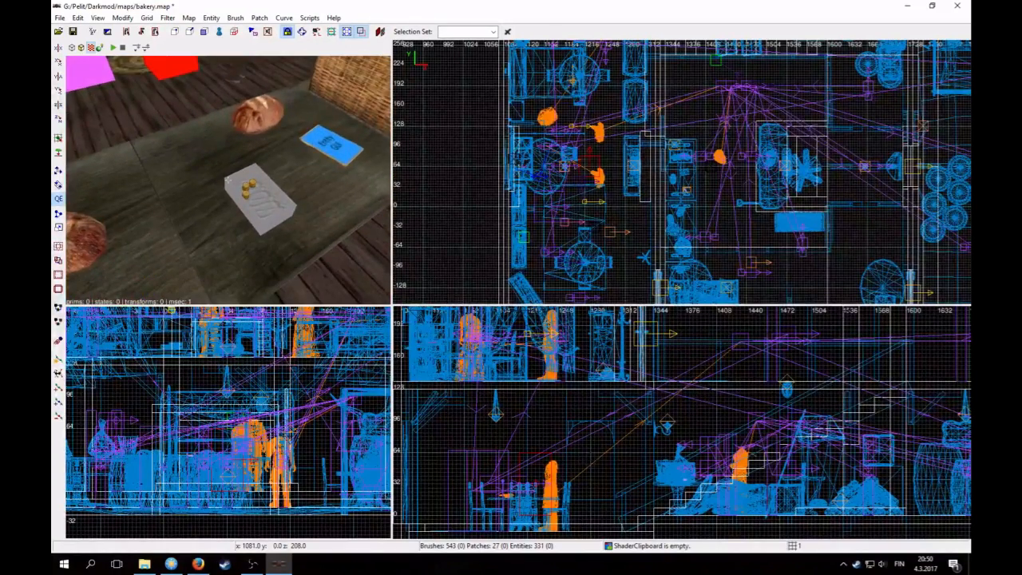
scroll(227, 182, "up", 3)
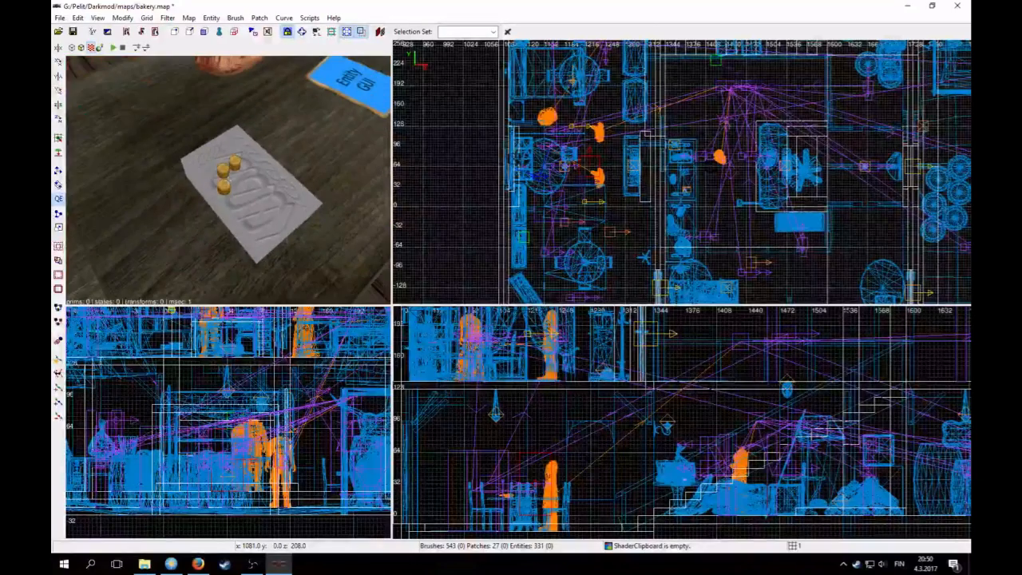
left_click(224, 184, "shift")
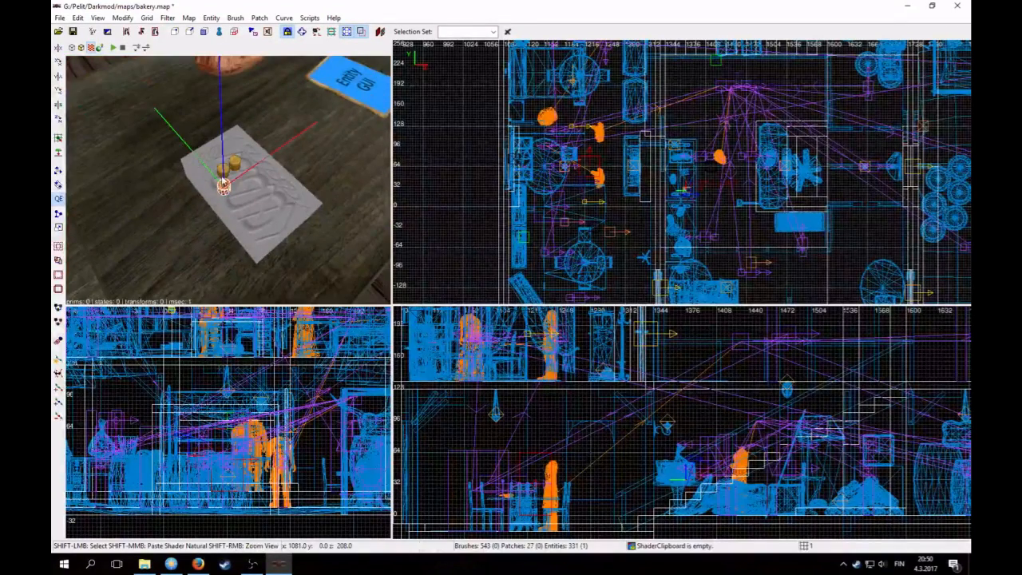
left_click(237, 164, "shift")
right_click(252, 189)
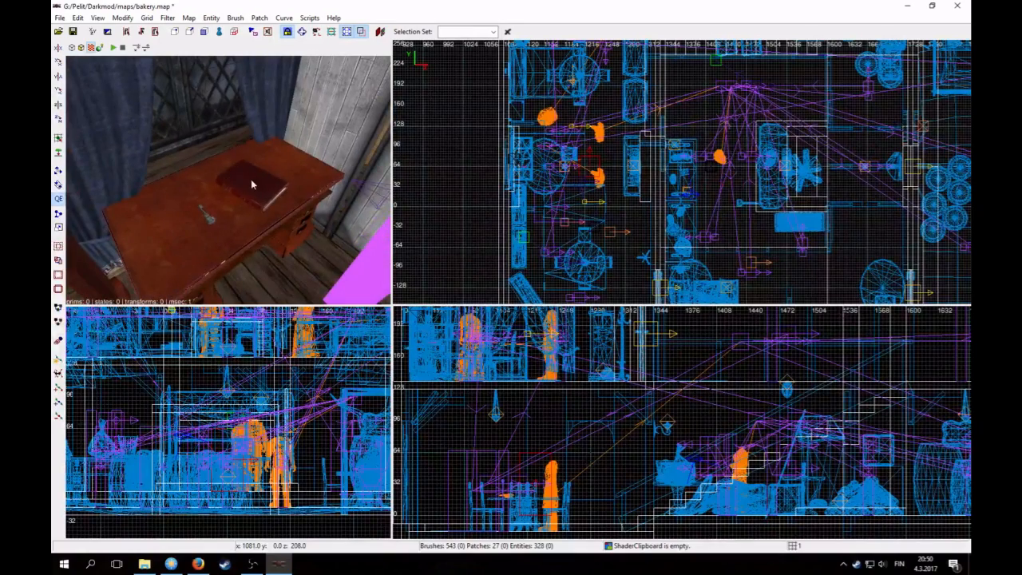
- Check the cashbox gold entry in the desk book's Accounting text using the Readable Editor, without saving changes
left_click(252, 185, "shift")
left_click(211, 17)
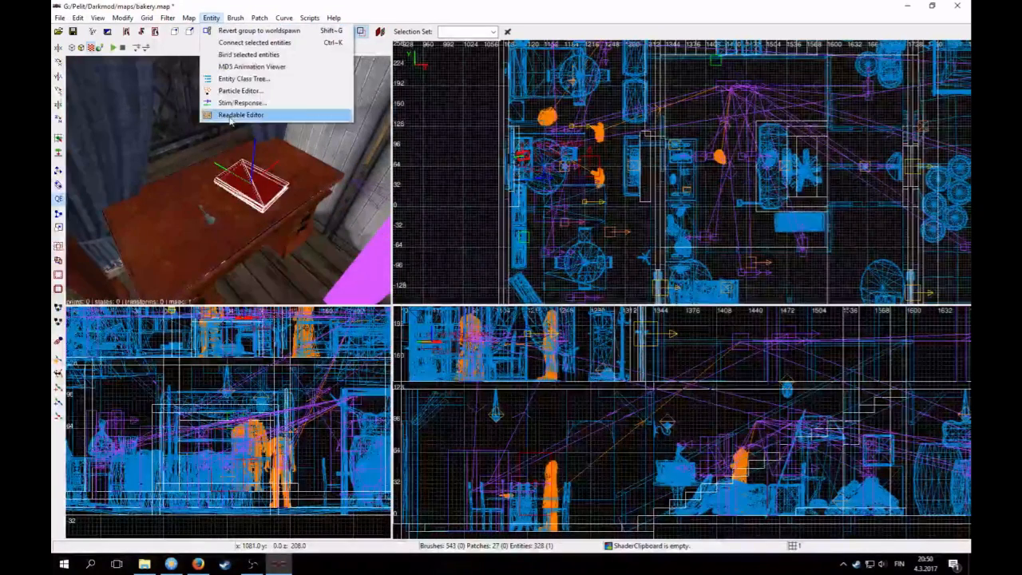
left_click(239, 115)
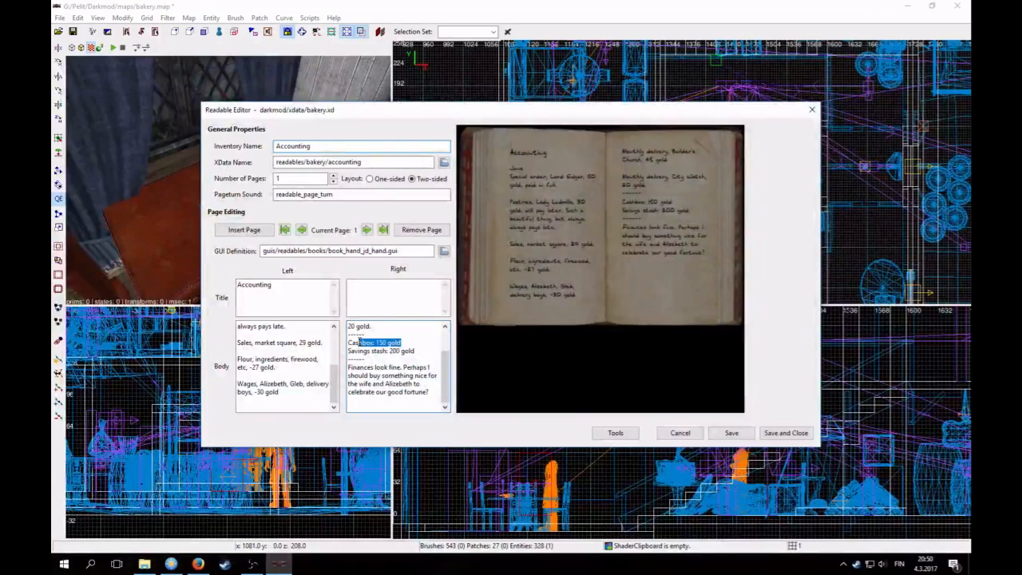
left_click(679, 433)
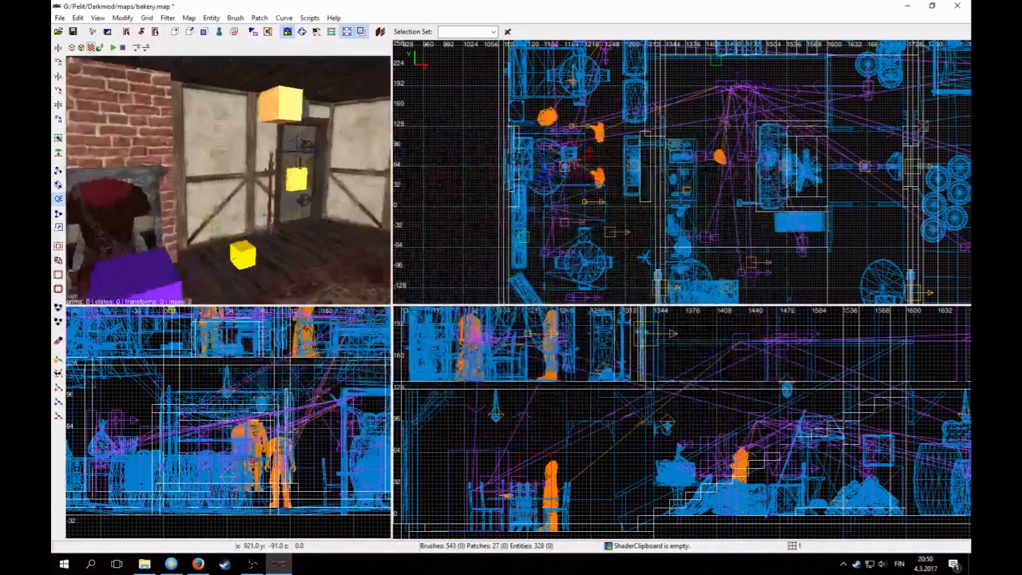
- Start creating an entity at the cashbox on the table and open the Static category of the Loot classes
scroll(228, 180, "down", 3)
scroll(228, 180, "up", 4)
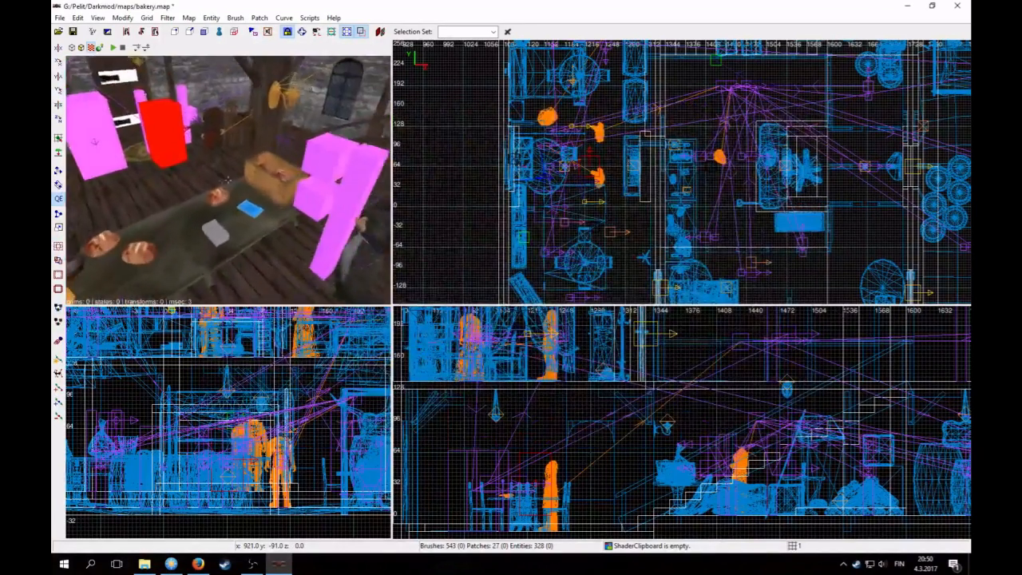
right_click(294, 195)
left_click(252, 196, "shift")
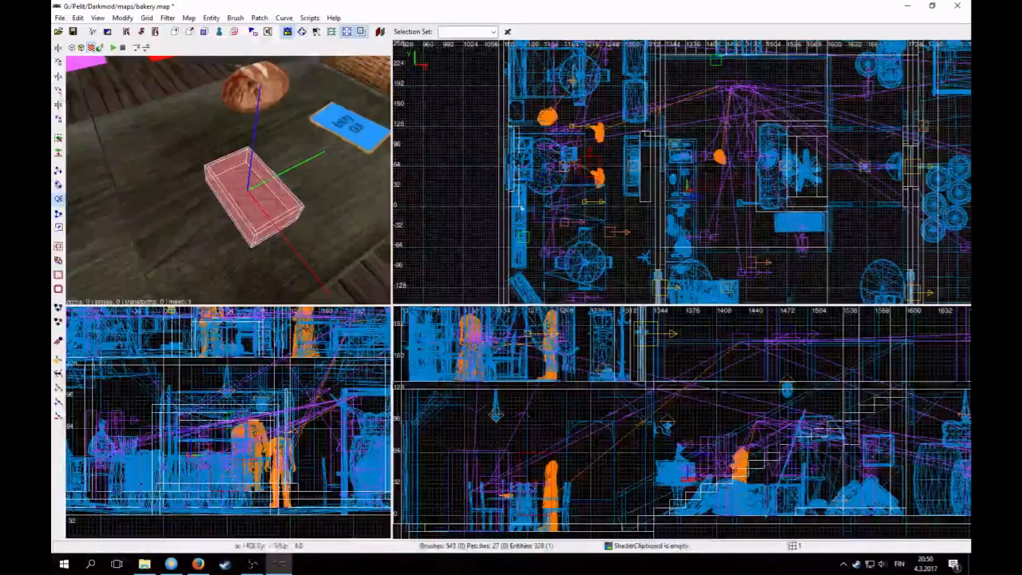
scroll(505, 206, "up", 4)
scroll(511, 199, "up", 2)
key("Escape")
right_click(538, 167)
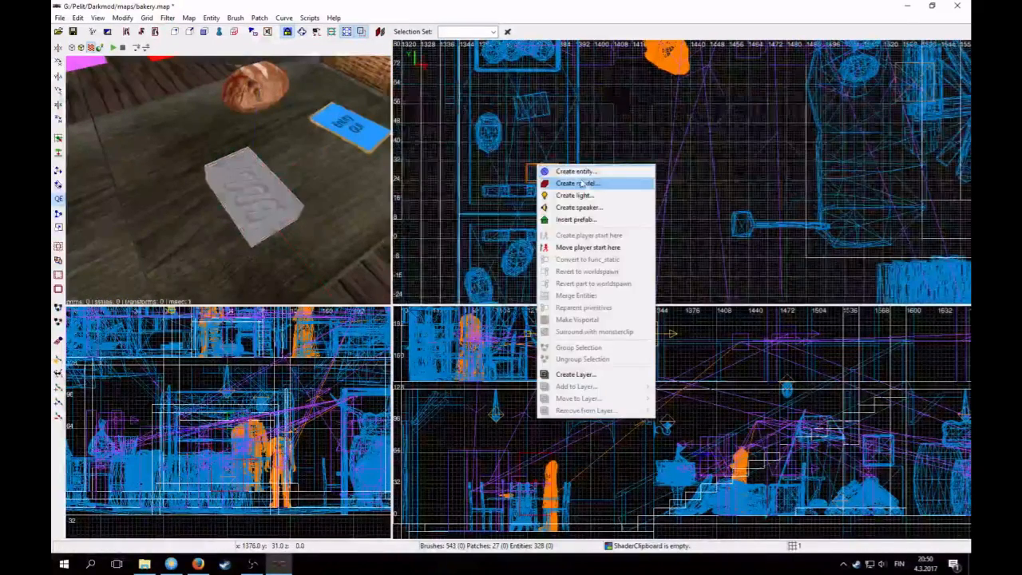
left_click(584, 172)
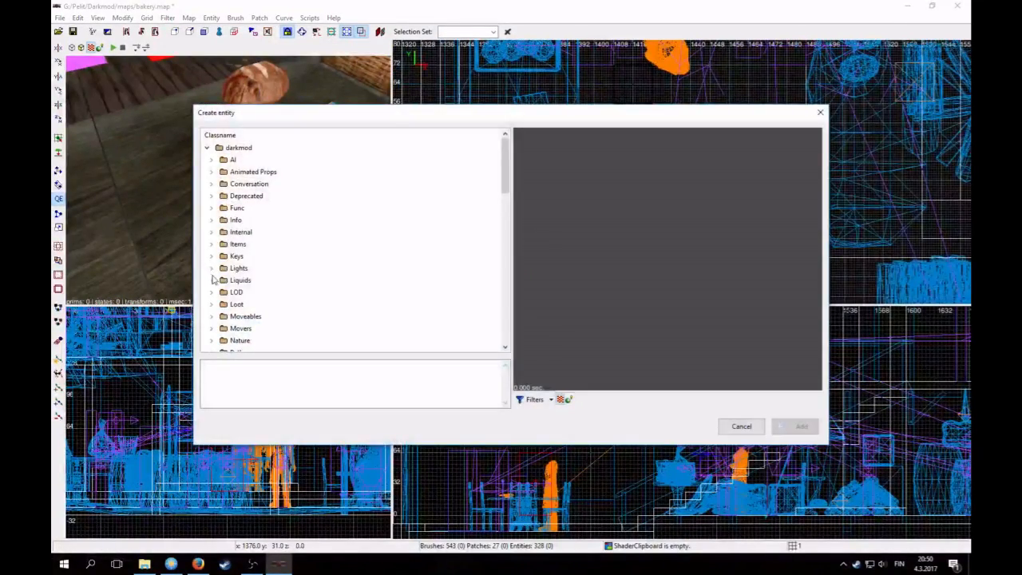
left_click(212, 305)
scroll(301, 245, "down", 3)
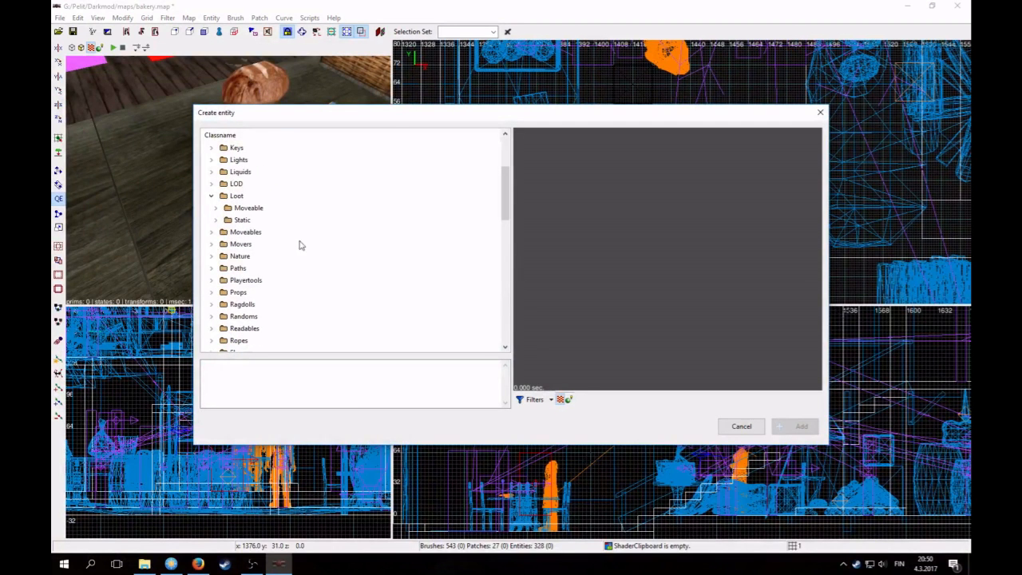
left_click(217, 207)
left_click(216, 208)
left_click(215, 220)
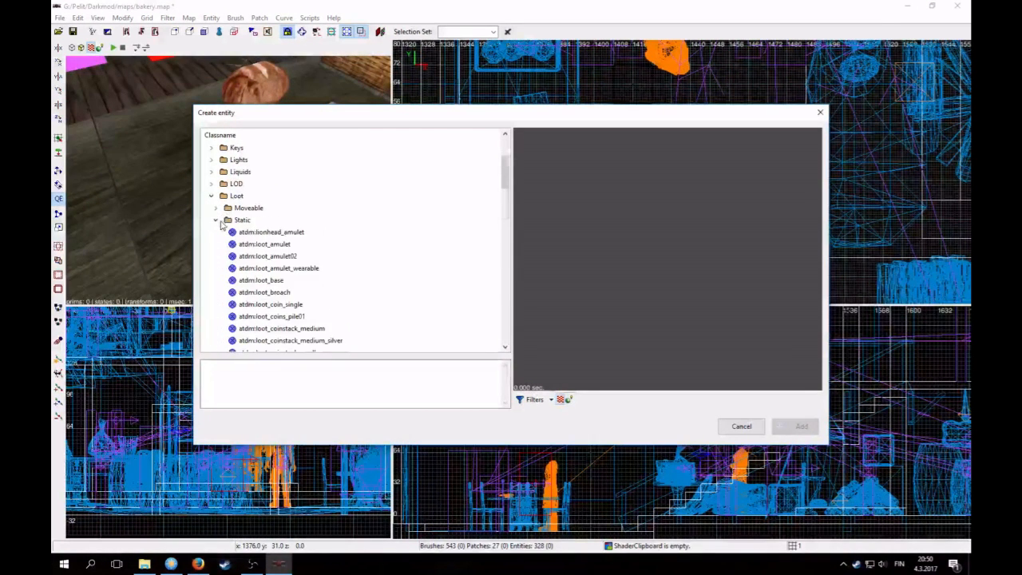
- Compare the static coin loot classes and add an atdm:loot_coinstack_medium entity at the cashbox
scroll(298, 241, "down", 2)
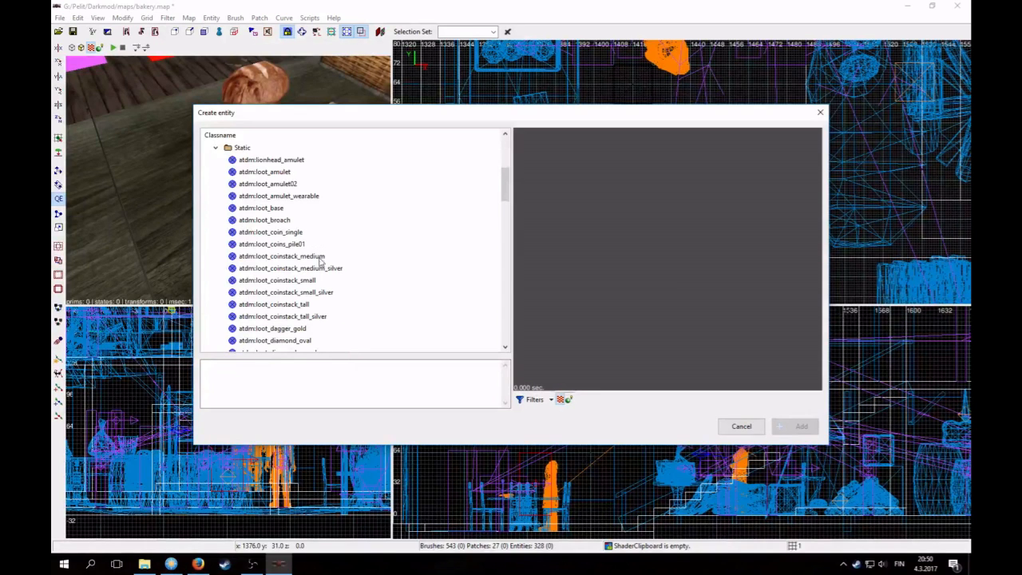
left_click(321, 257)
key("Down")
key("Down")
key("Down")
key("Down")
key("Down")
key("Down")
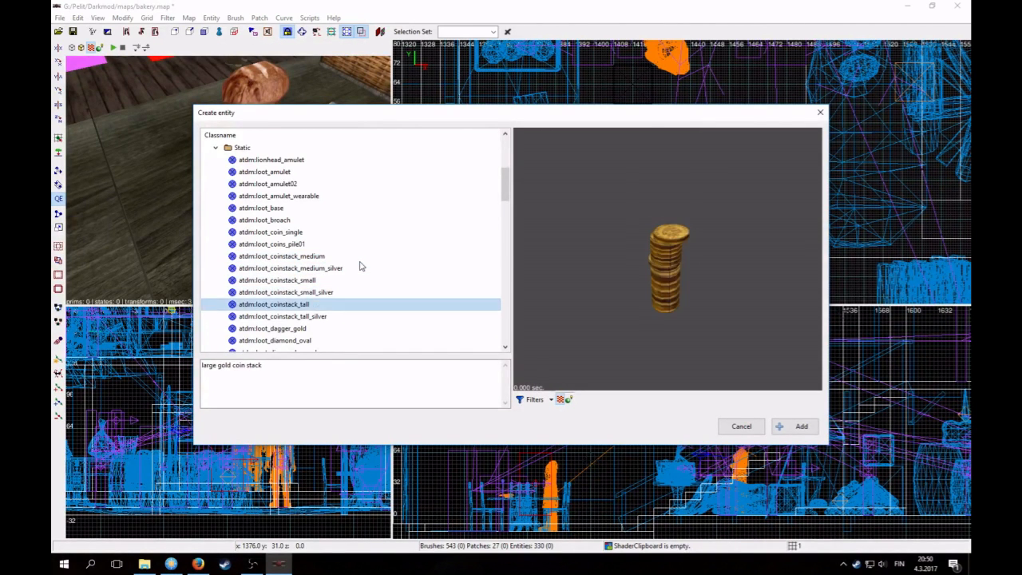
key("Down")
key("Down")
key("Down")
key("Down")
key("Up")
key("Up")
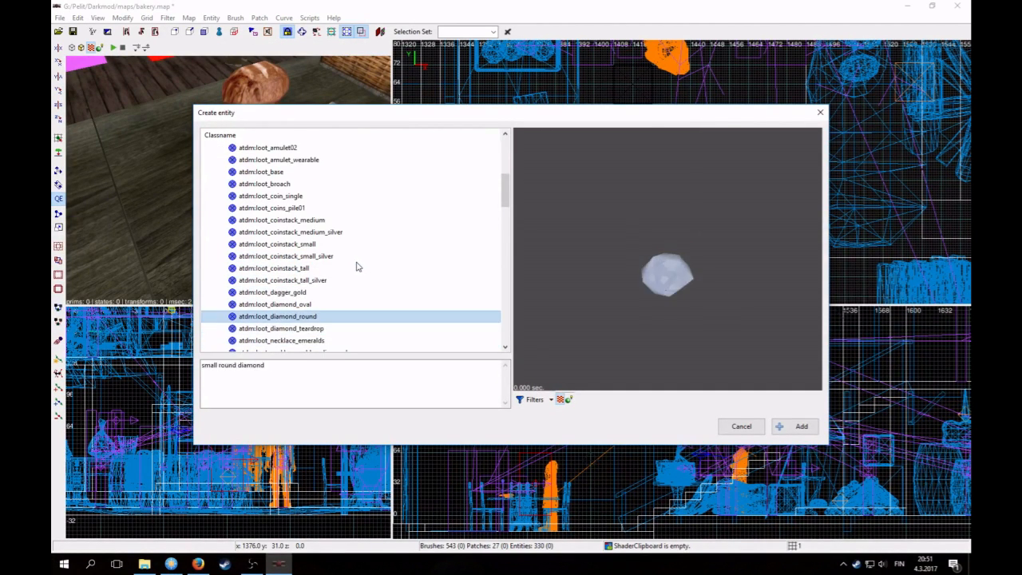
key("Up")
key("Up")
key("Up")
key("Up")
key("Up")
key("Up")
key("Up")
key("Up")
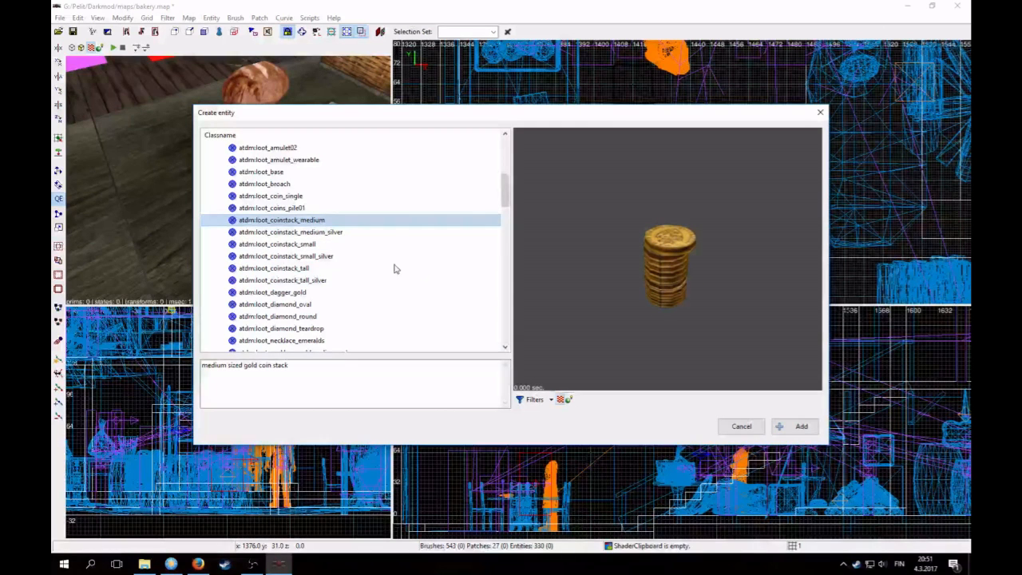
key("Up")
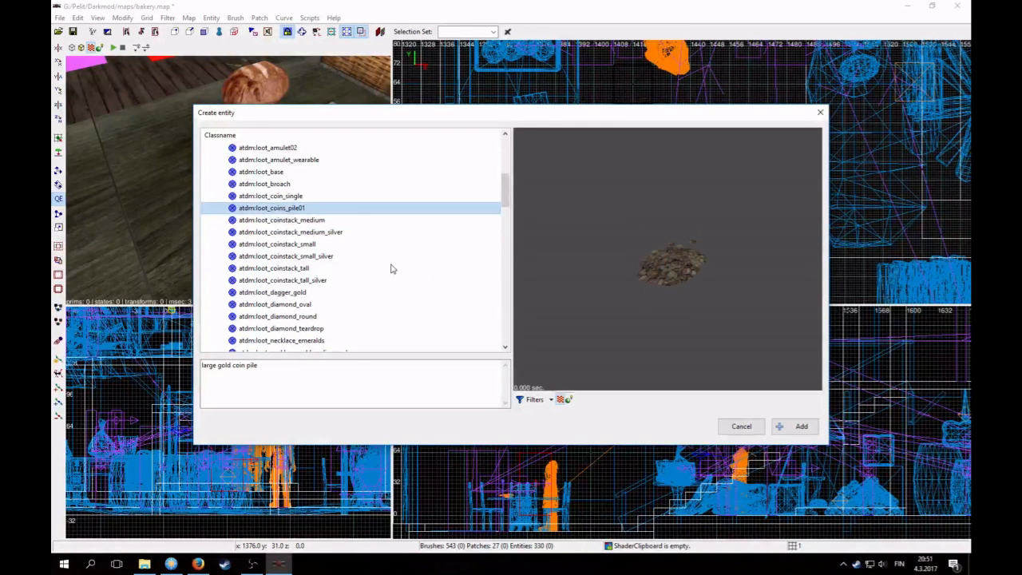
key("Up")
key("Down")
key("Down")
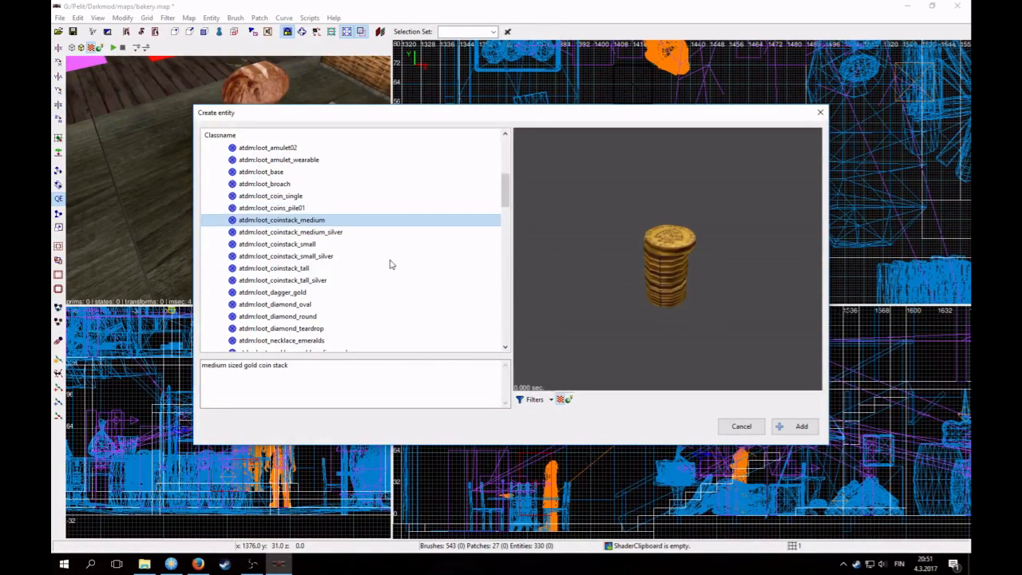
left_click(797, 426)
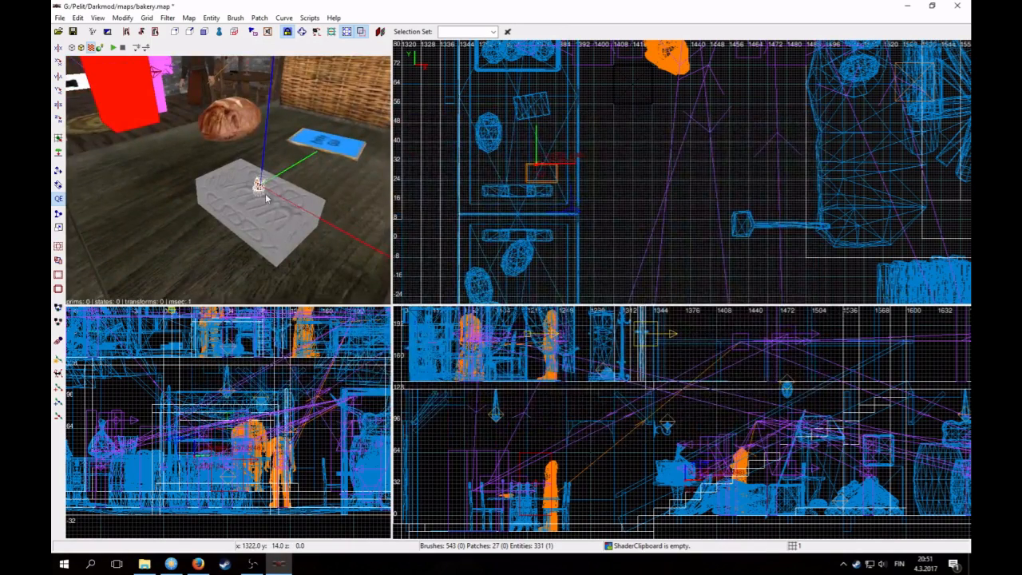
- Move the gold coin stack inside the cashbox and show the hidden lid to check the fit
left_click_drag(268, 199, 264, 177)
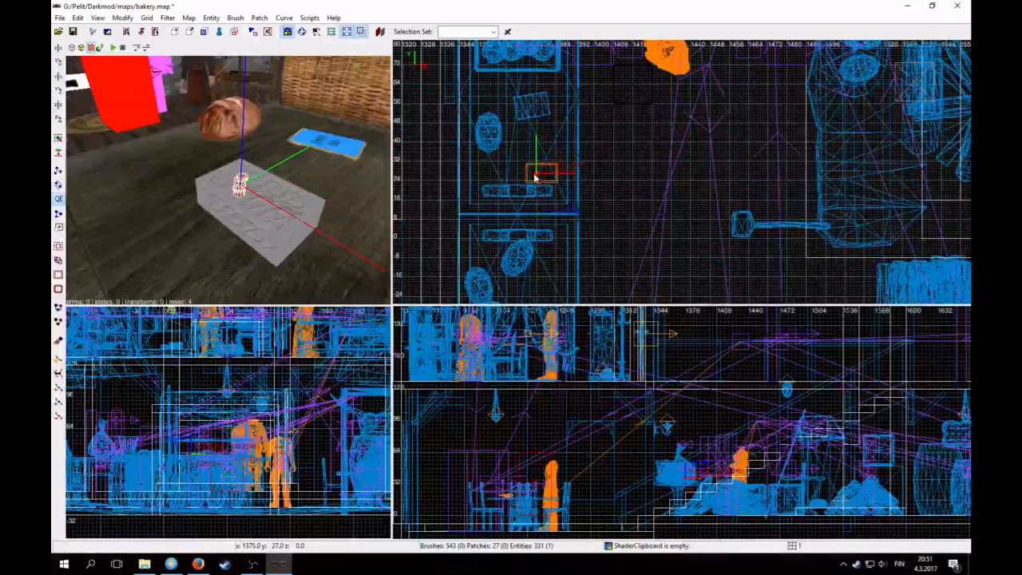
right_click(279, 193)
right_click(279, 194)
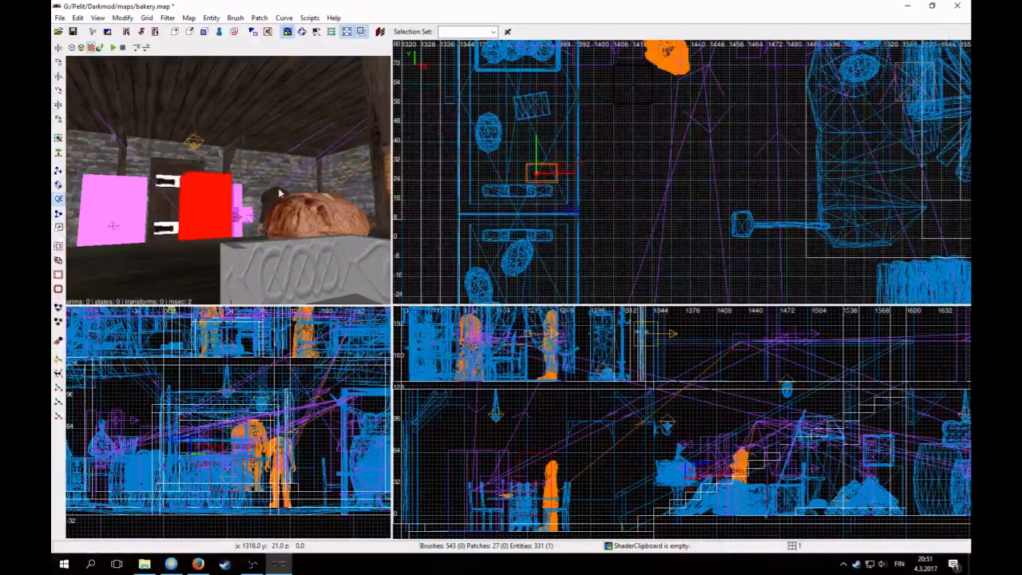
key("Down")
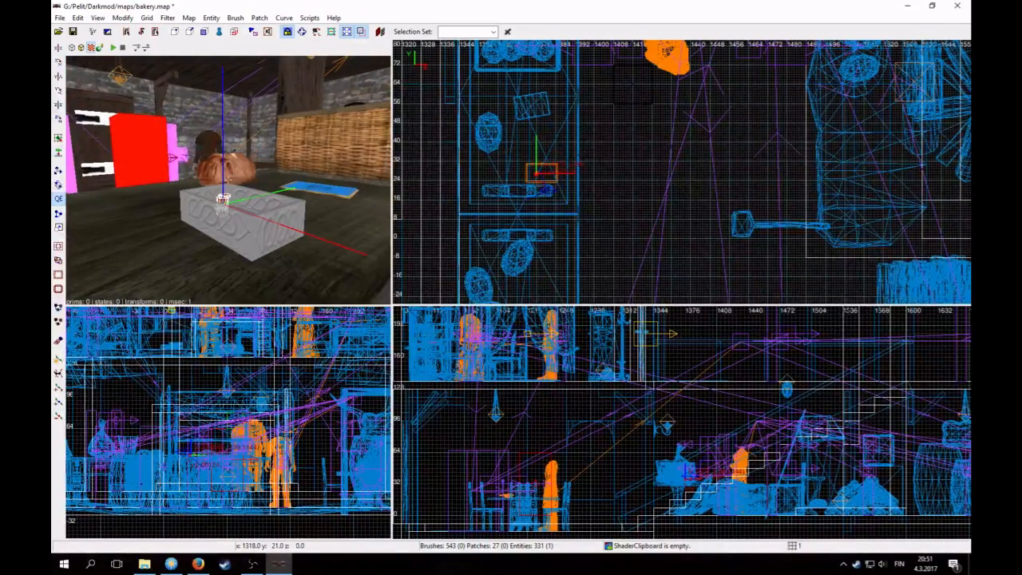
key("shift+h")
right_click(190, 171)
scroll(228, 181, "up", 1)
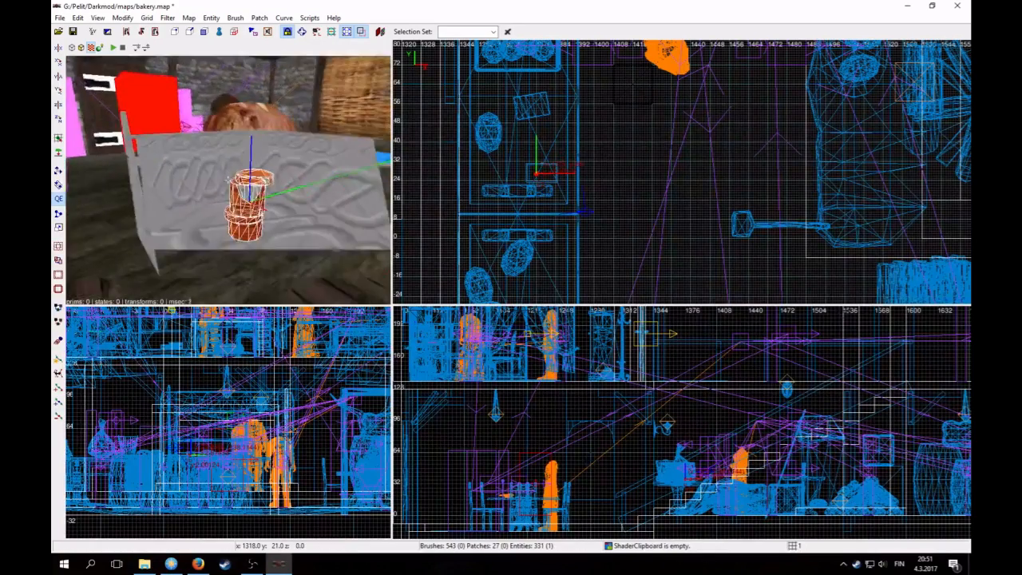
scroll(229, 180, "down", 1)
scroll(229, 181, "up", 2)
scroll(229, 181, "down", 1)
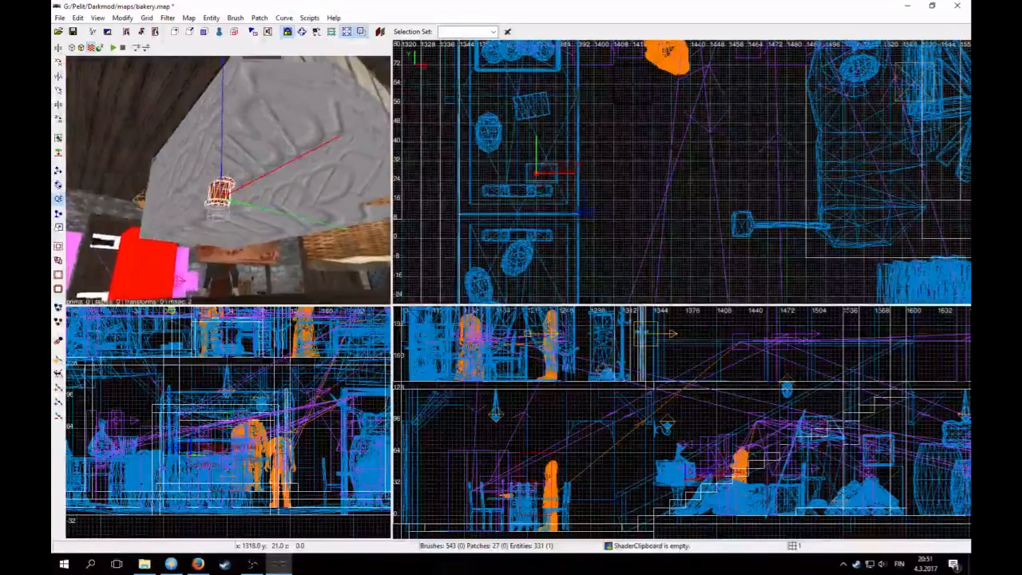
scroll(228, 180, "down", 2)
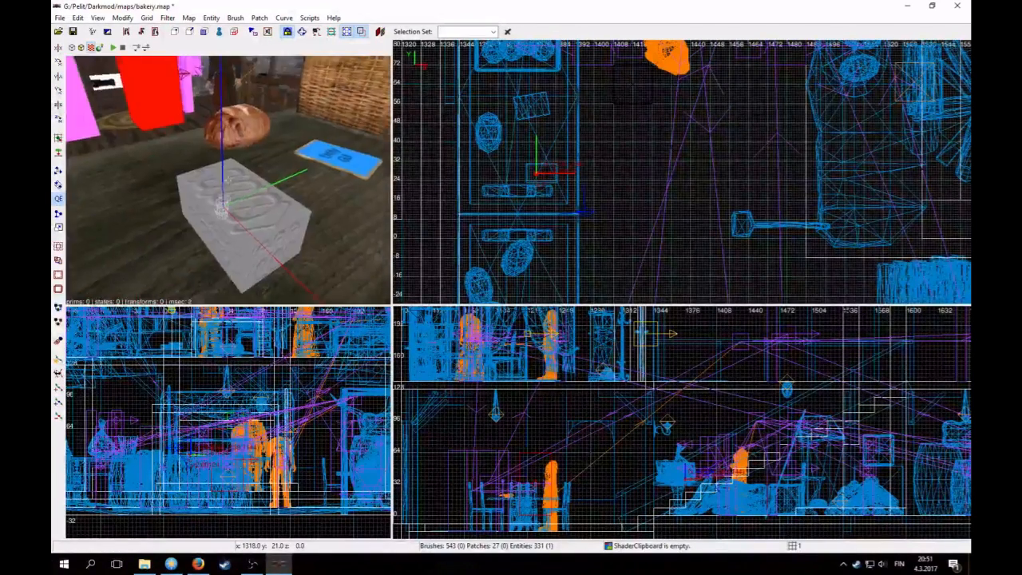
- Hide the cashbox lid and duplicate the coin stack twice, spreading the three stacks across the inside of the box
right_click(228, 180)
key("Escape")
left_click(238, 206, "shift")
key("h")
left_click(224, 206, "shift")
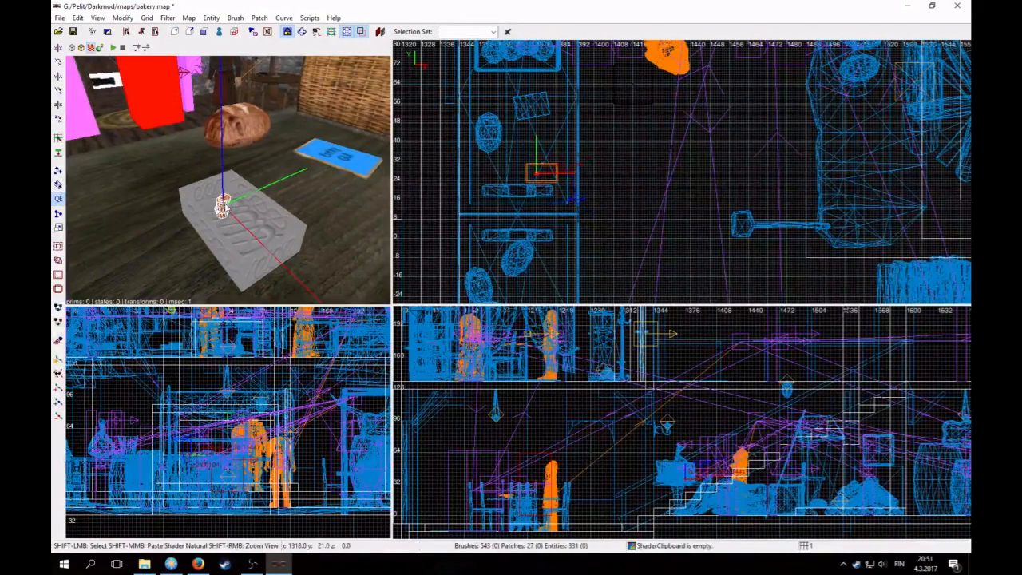
scroll(599, 222, "up", 6)
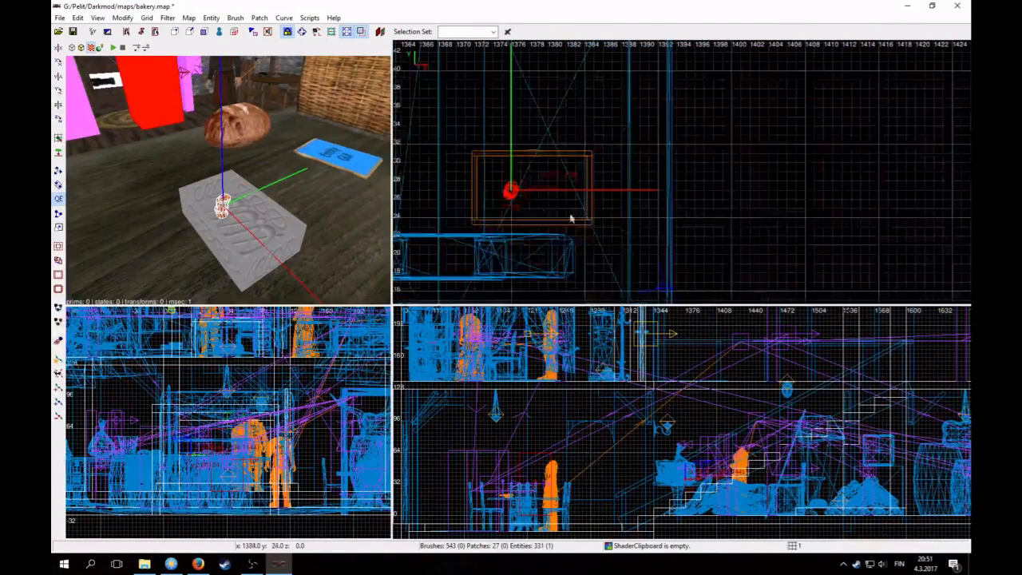
left_click_drag(527, 208, 547, 187)
key("space")
- Set inv_loot_value to 50 on each of the three coin stacks in the cashbox
left_click(251, 217, "shift")
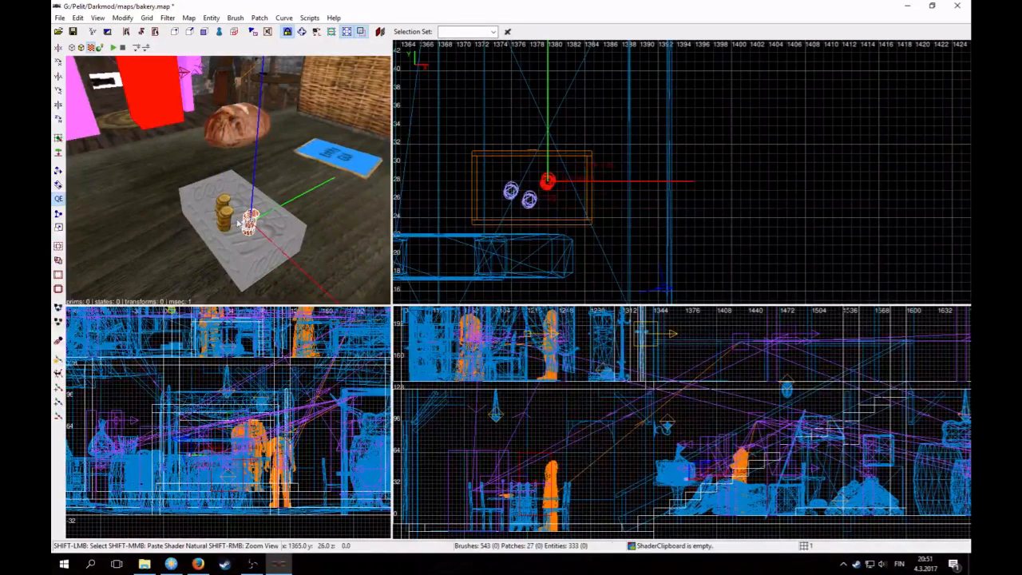
key("n")
left_click(453, 142)
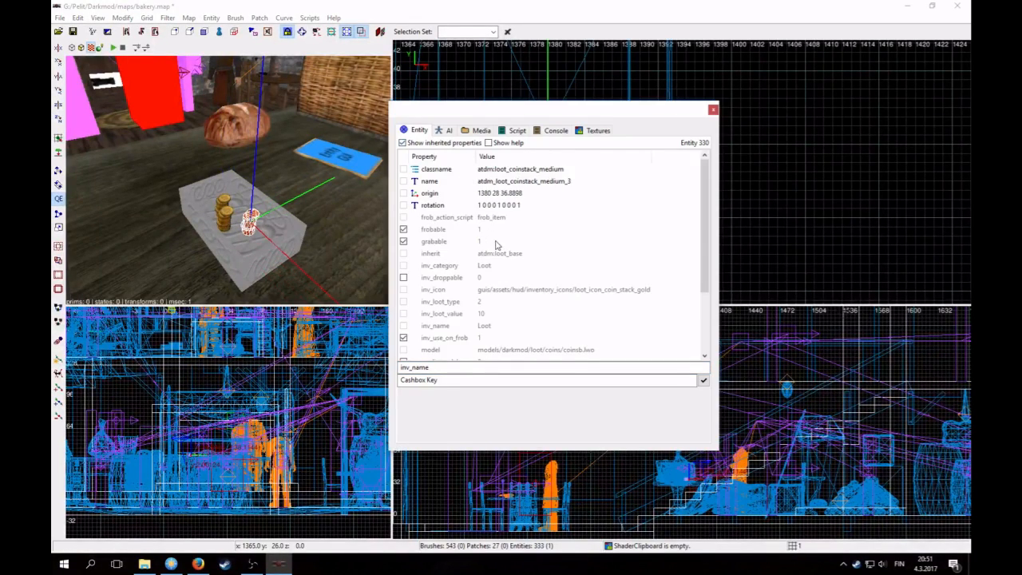
scroll(530, 272, "down", 1)
left_click(474, 280)
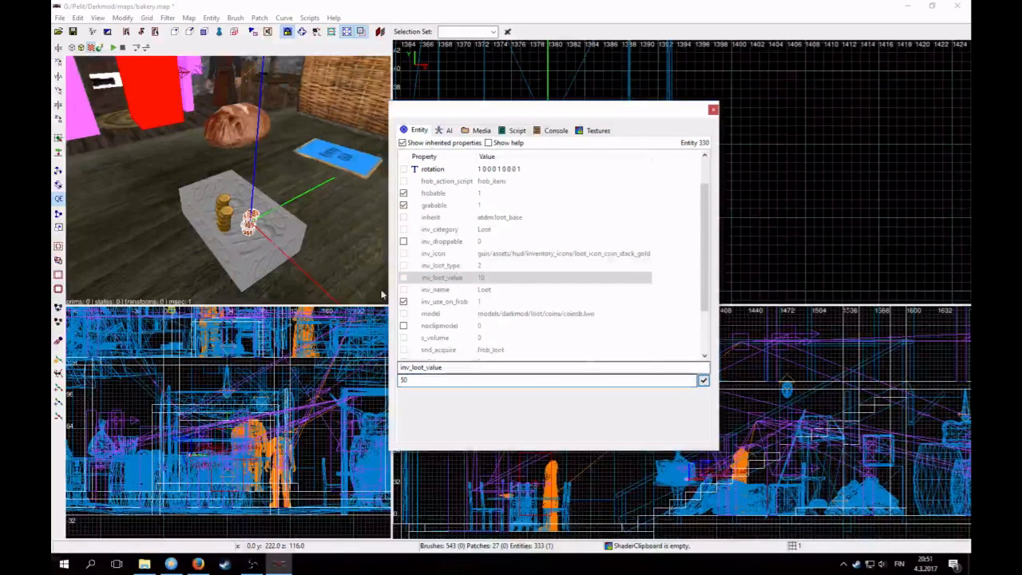
key("Escape")
left_click(226, 220, "shift")
left_click(223, 204, "shift")
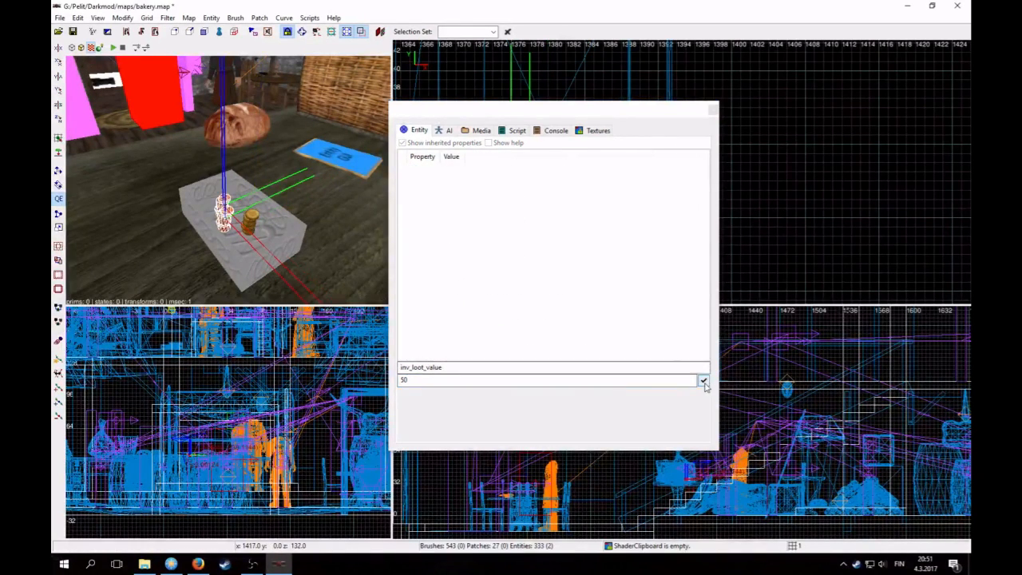
left_click(704, 381)
key("Escape")
left_click(713, 110)
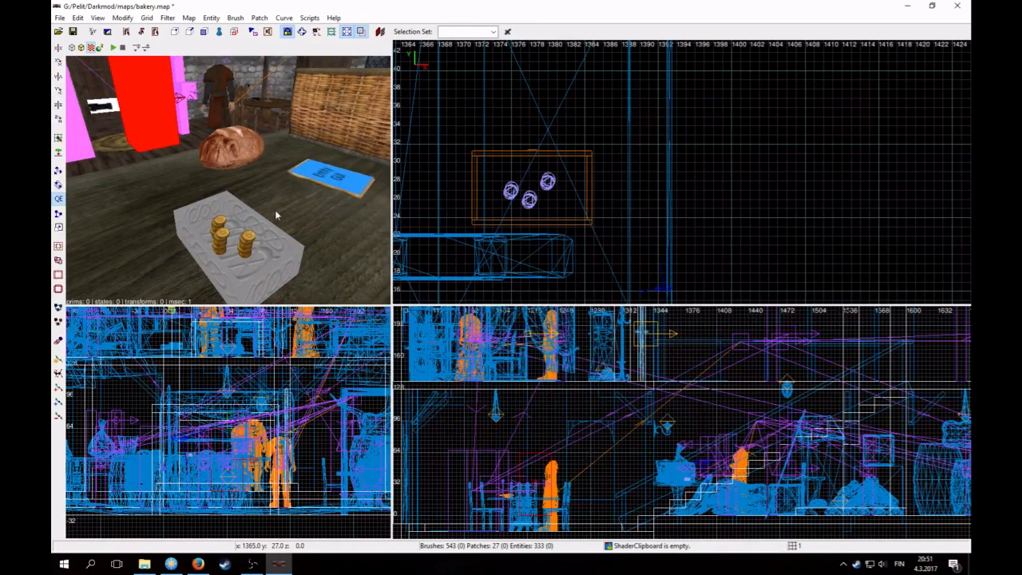
- Show the hidden cashbox lid and inspect the closed cashbox on the table
right_click(280, 221)
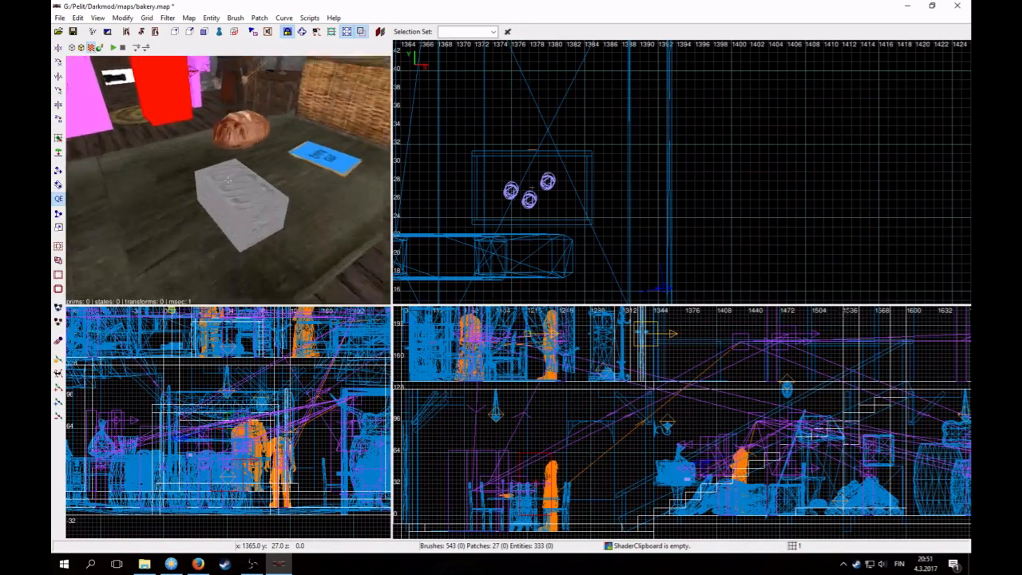
scroll(228, 180, "up", 3)
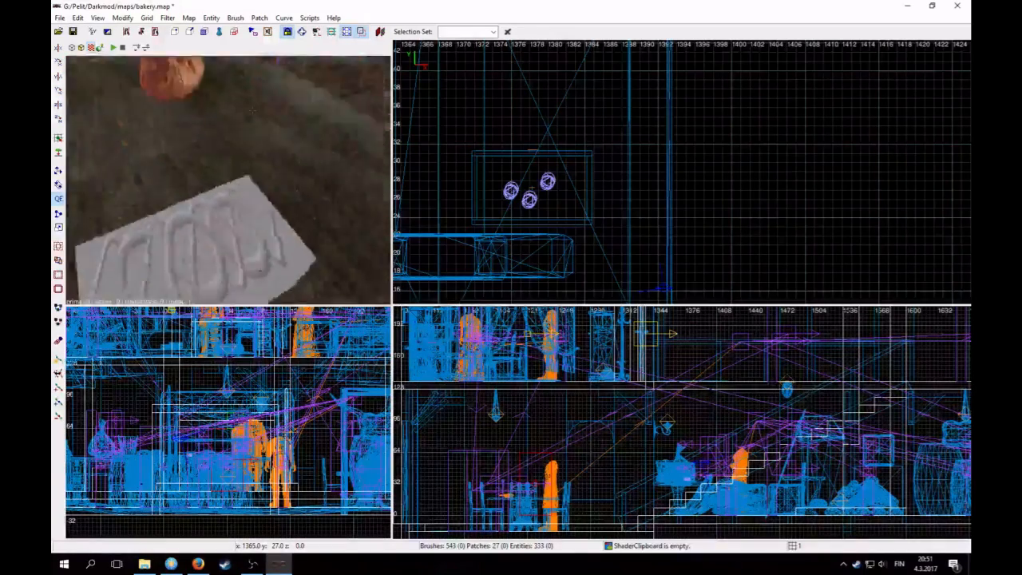
scroll(228, 179, "down", 4)
scroll(227, 180, "up", 3)
scroll(228, 180, "down", 2)
scroll(228, 180, "up", 2)
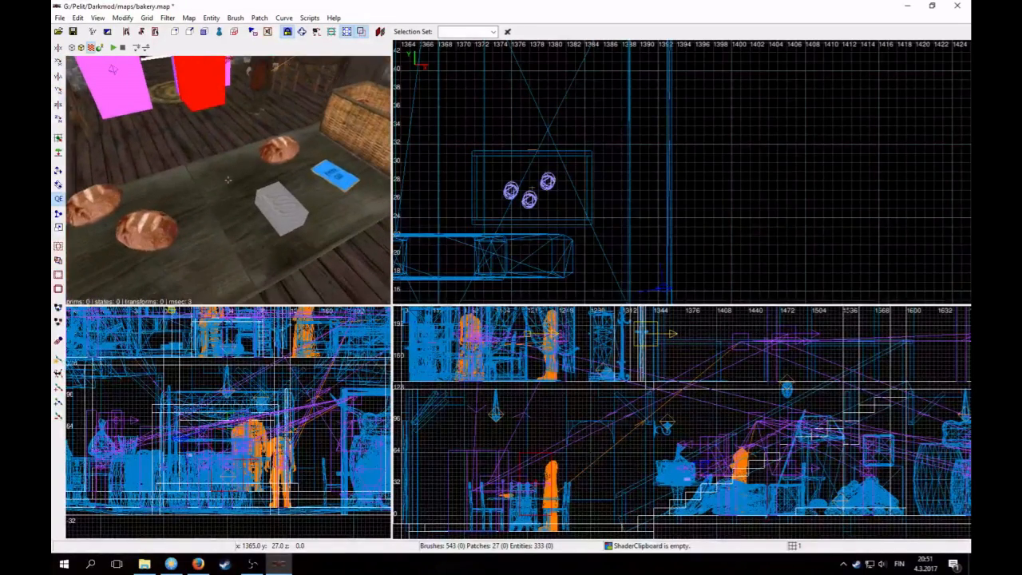
- Show the clip textures and hide the cashbox lid to examine the clip brush around the coin stacks
left_click(167, 18)
left_click(192, 68)
right_click(227, 179)
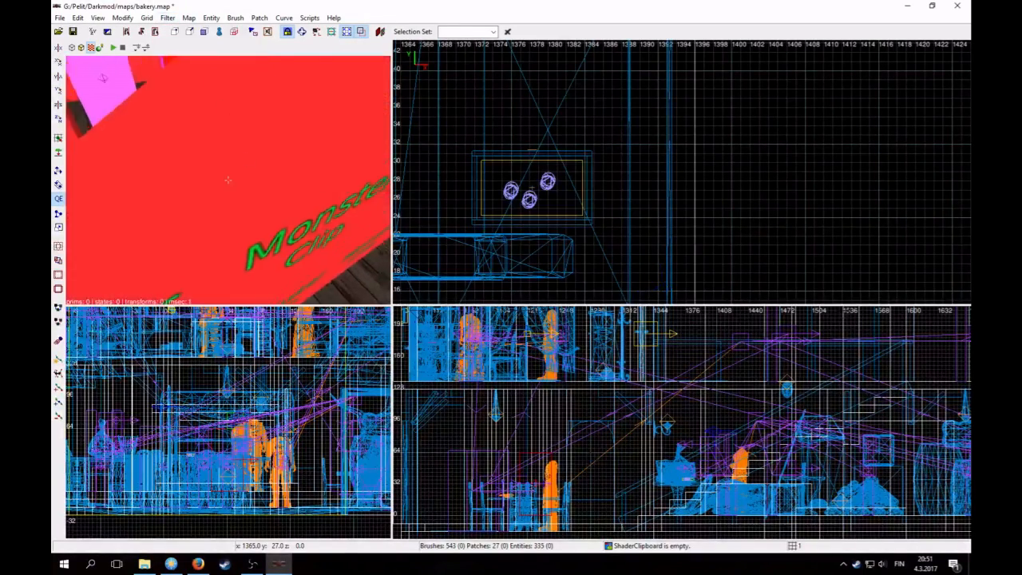
scroll(228, 180, "up", 2)
scroll(228, 179, "up", 2)
right_click(228, 179)
left_click(224, 178, "shift")
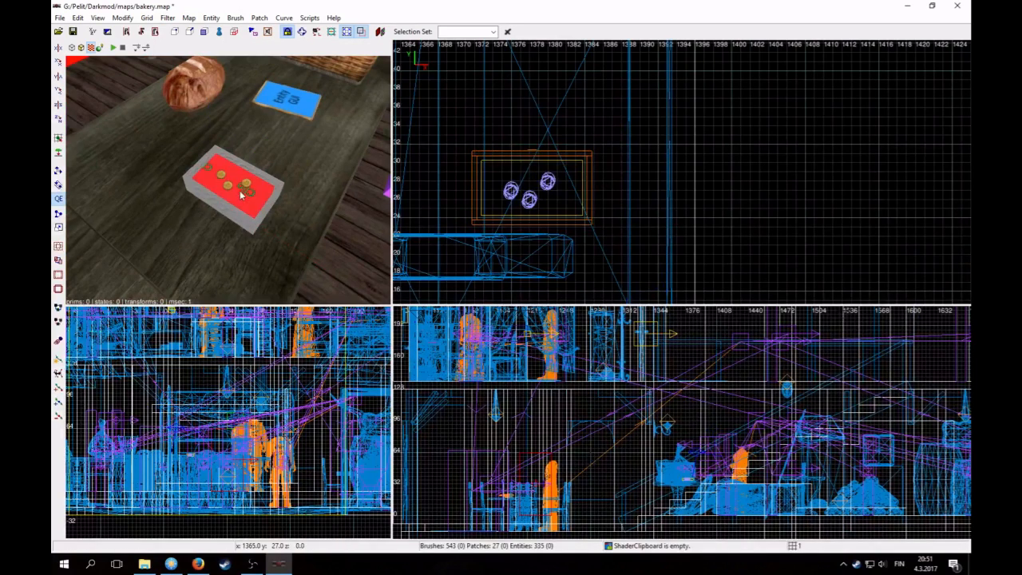
left_click(241, 201, "shift")
key("Escape")
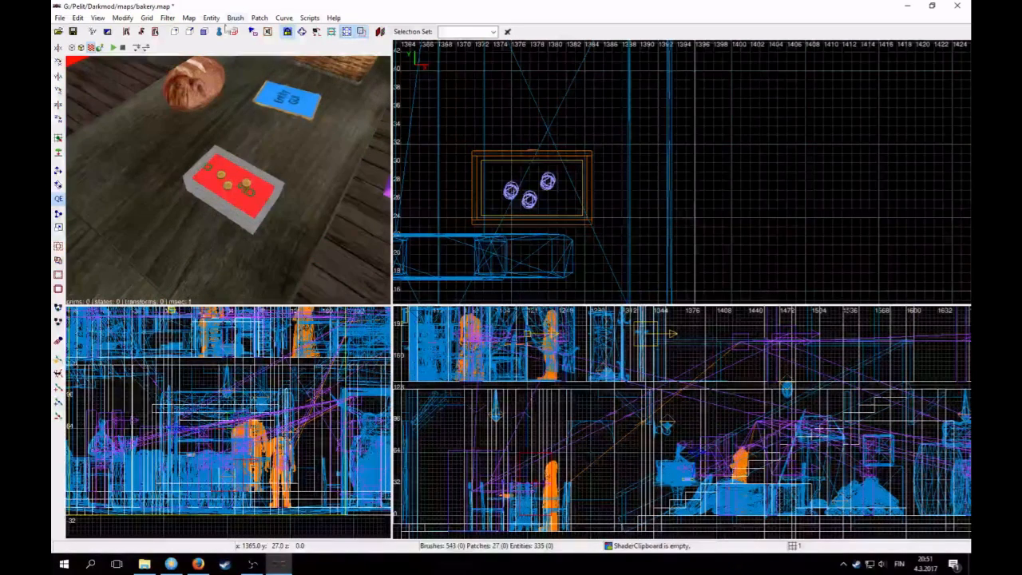
- Filter out the clip textures and unhide the cashbox lid
left_click(210, 18)
mouse_move(166, 17)
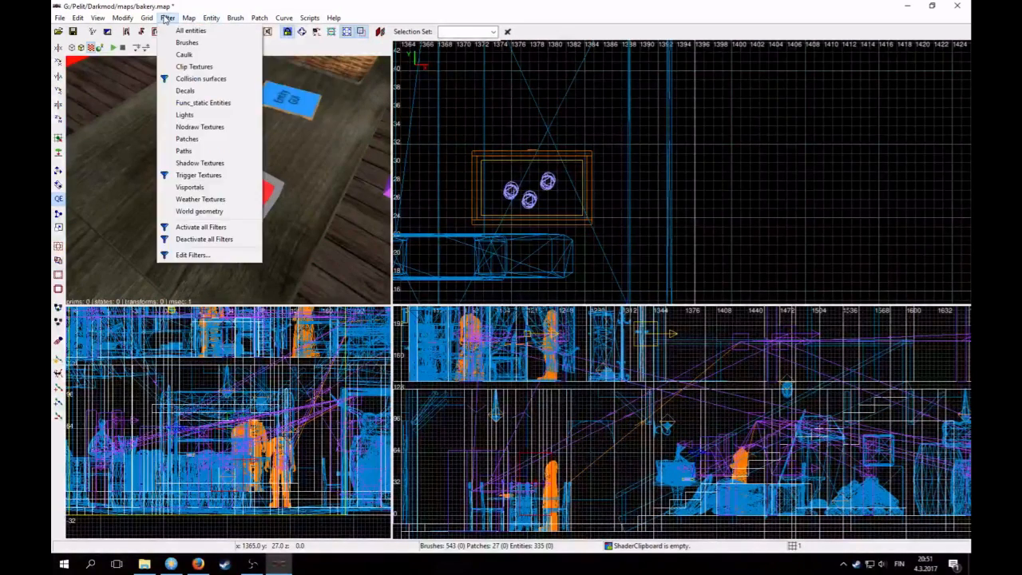
left_click(192, 67)
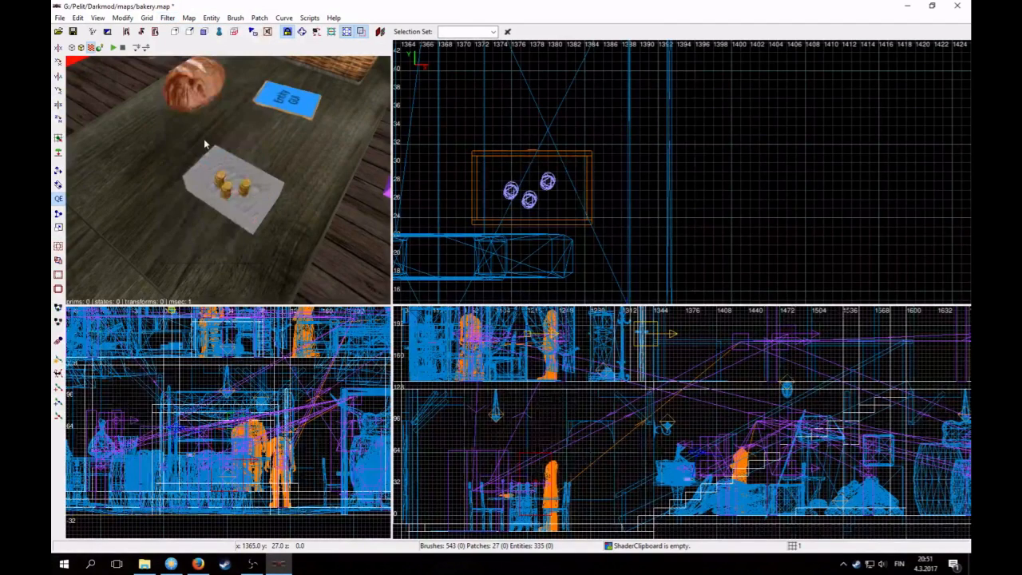
key("shift+h")
right_click(205, 137)
scroll(206, 137, "down", 3)
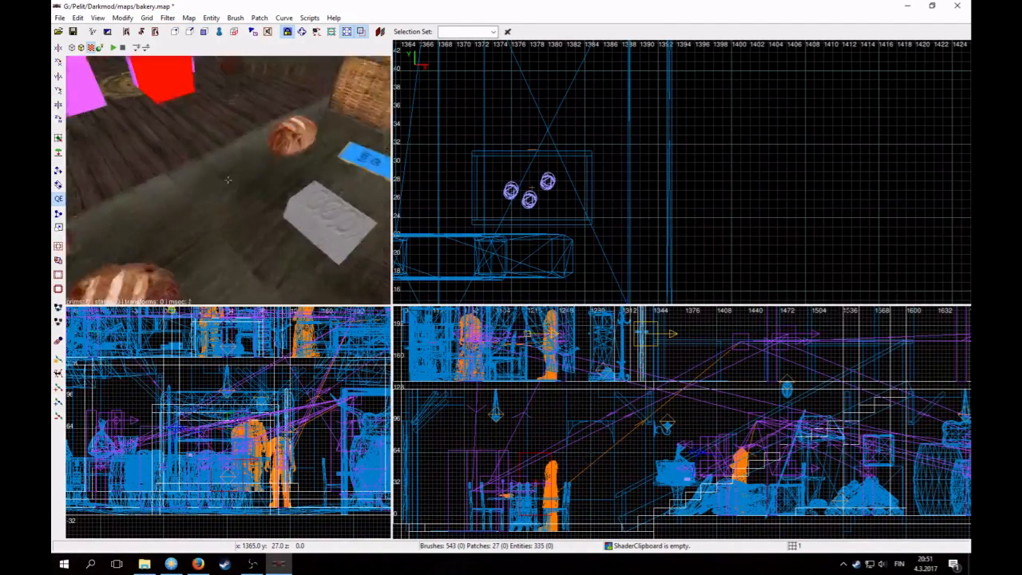
- Check the savings stash entry in the desk book's Accounting text using the Readable Editor, without saving changes
right_click(205, 138)
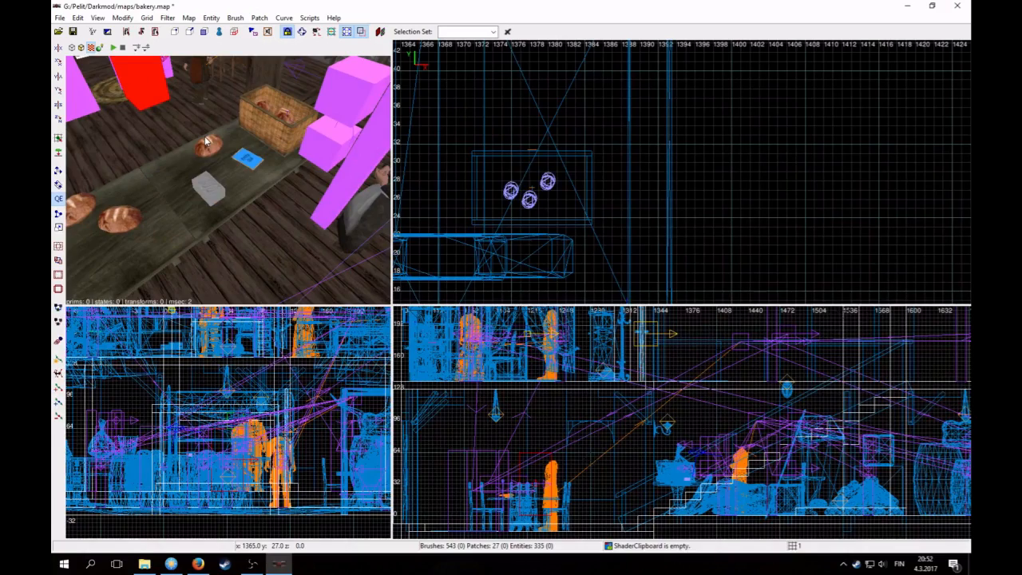
right_click(205, 141)
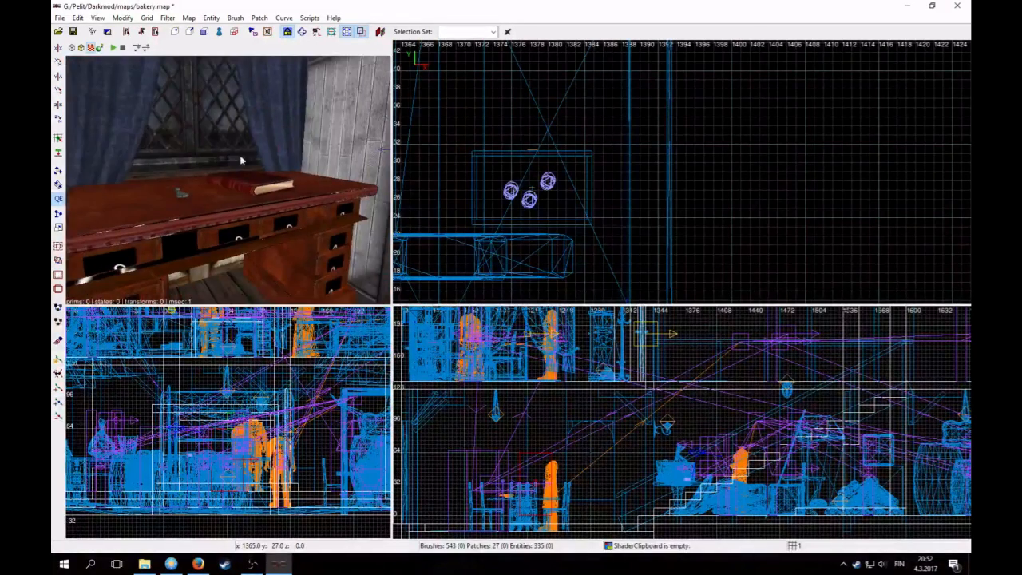
right_click(228, 180)
left_click(167, 17)
mouse_move(218, 22)
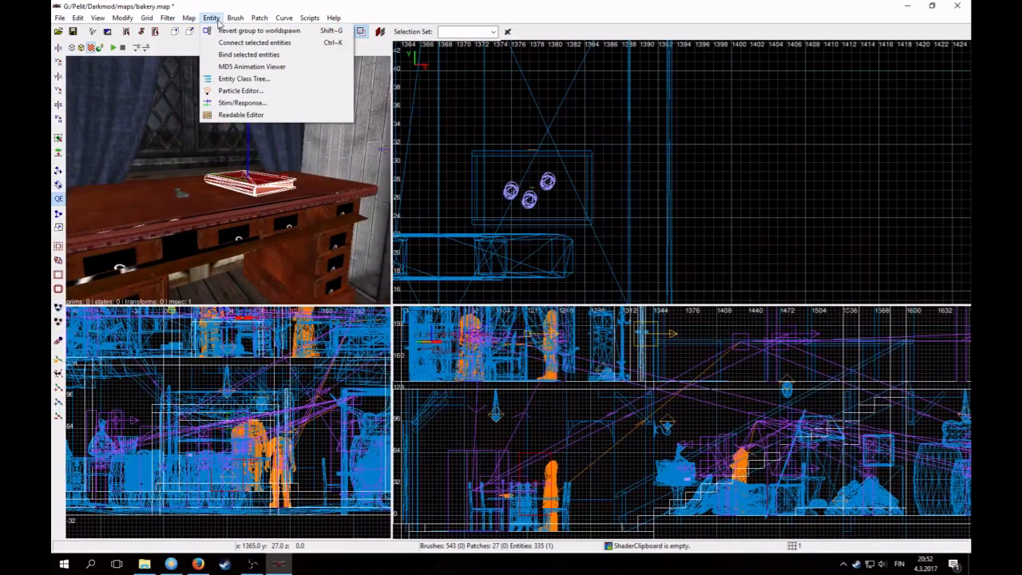
left_click(242, 116)
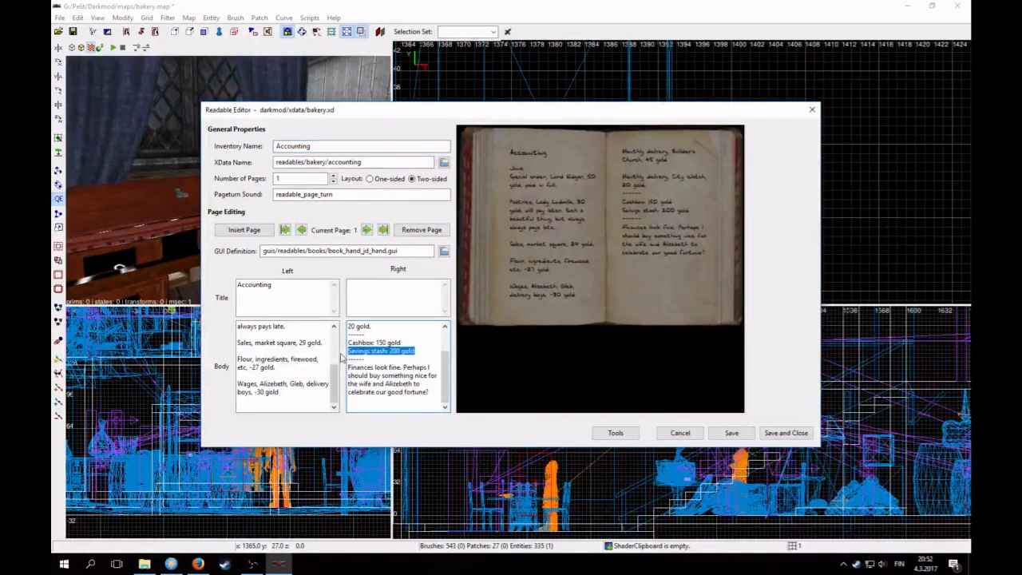
left_click(681, 433)
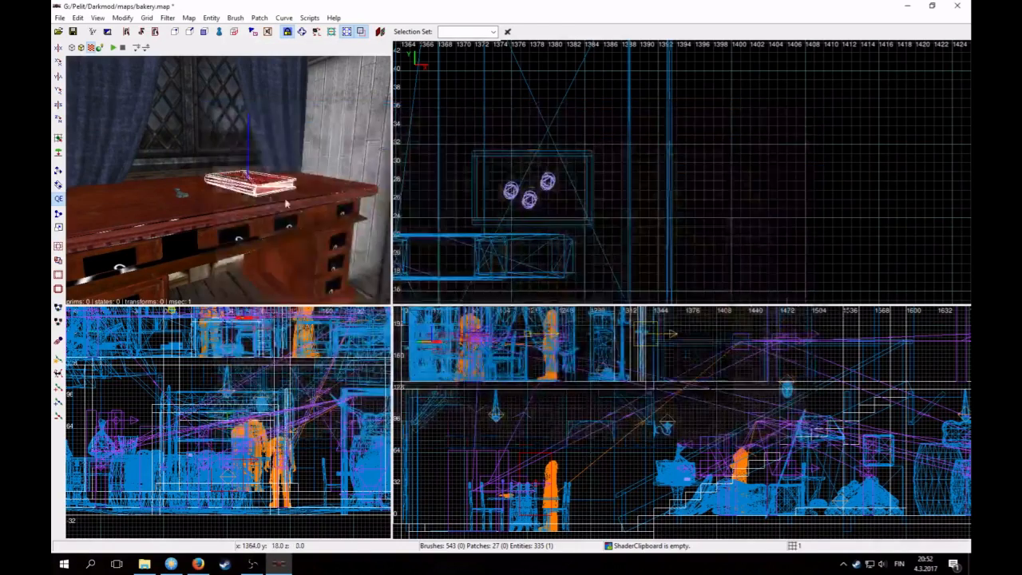
right_click(228, 180)
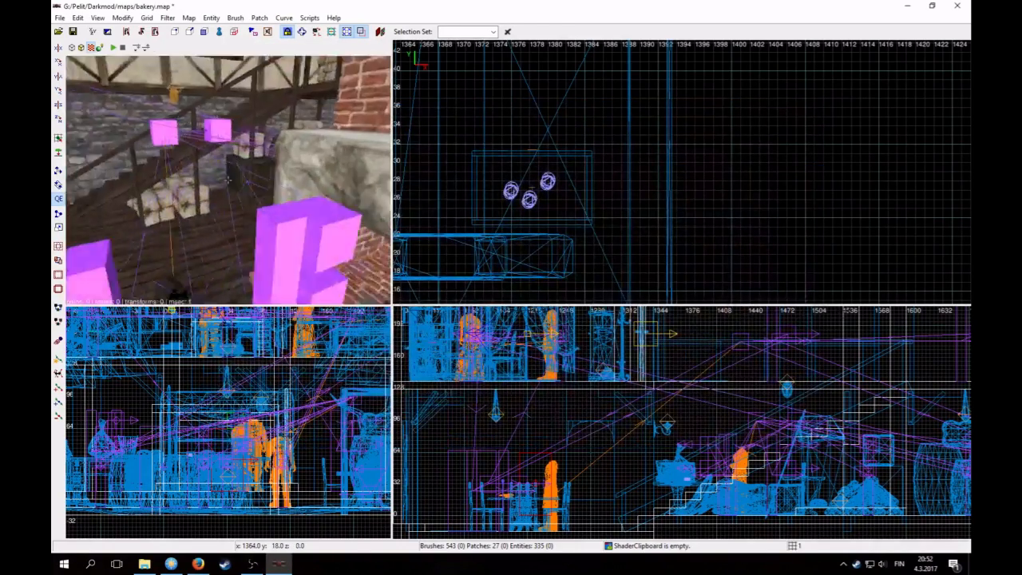
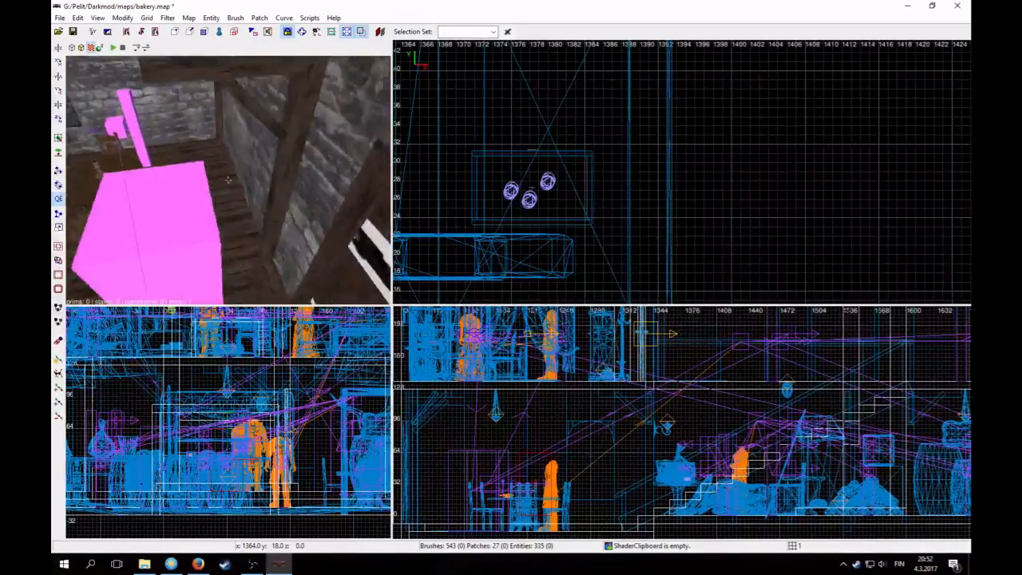
- Revert the stone wall section between the crates under the stairs to worldspawn
key("Up")
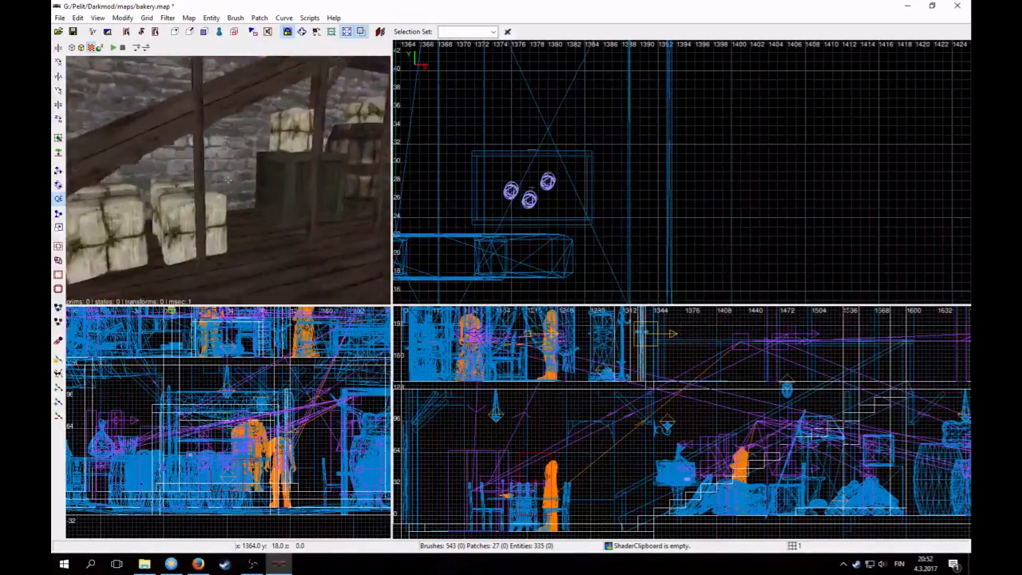
right_click(223, 183)
key("4")
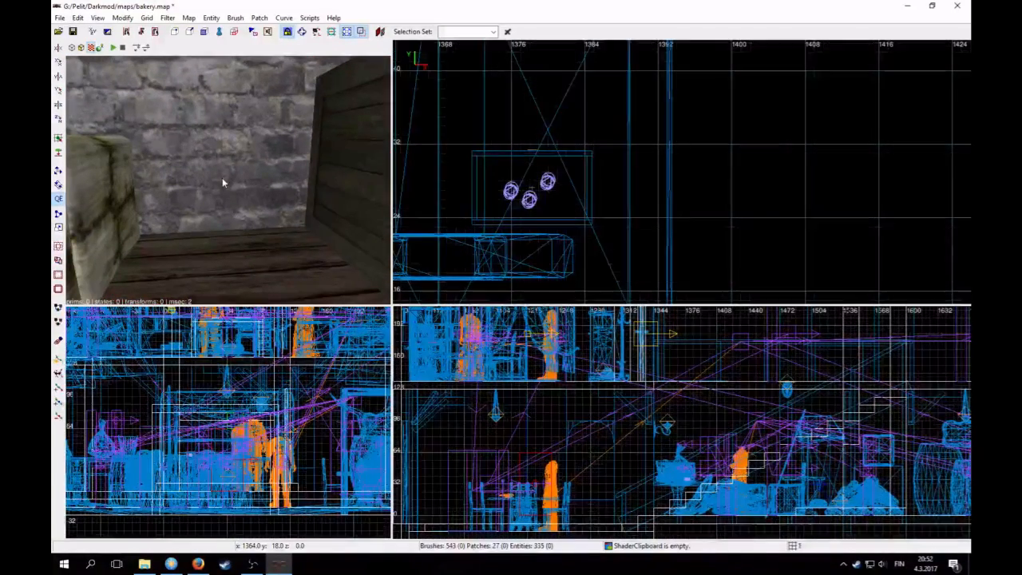
left_click(221, 205, "shift")
scroll(591, 200, "down", 10)
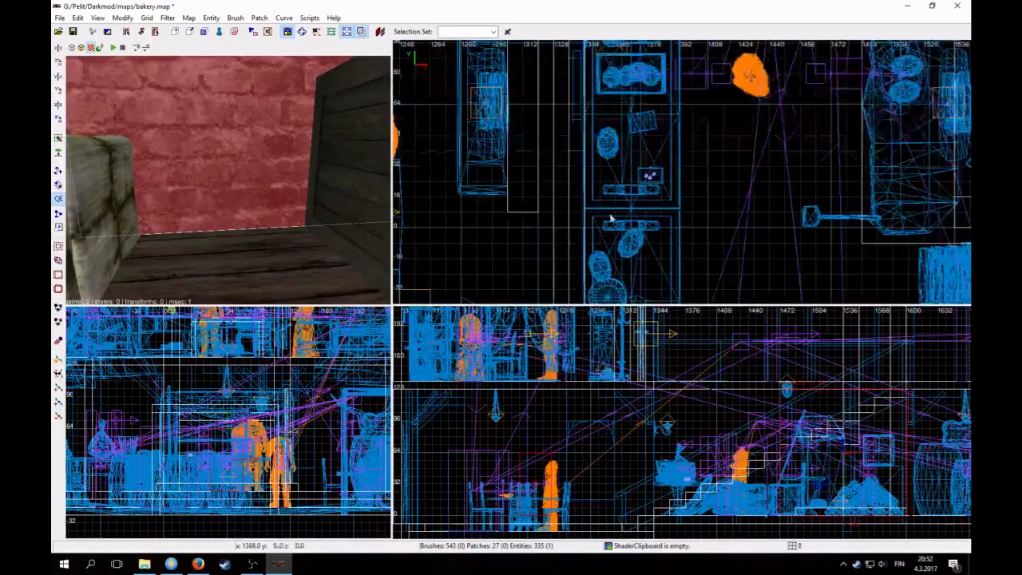
scroll(589, 221, "up", 5)
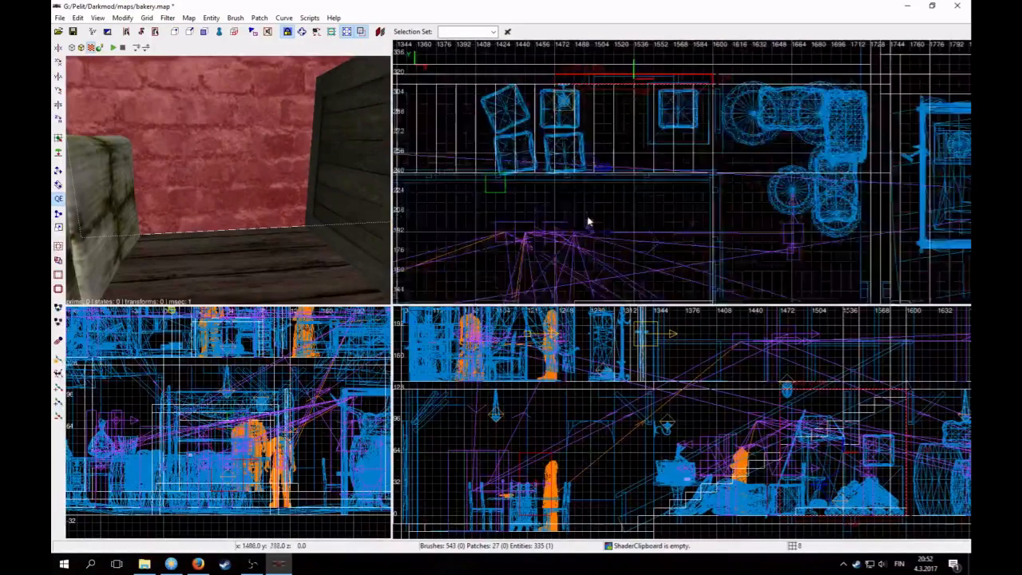
right_click(573, 95)
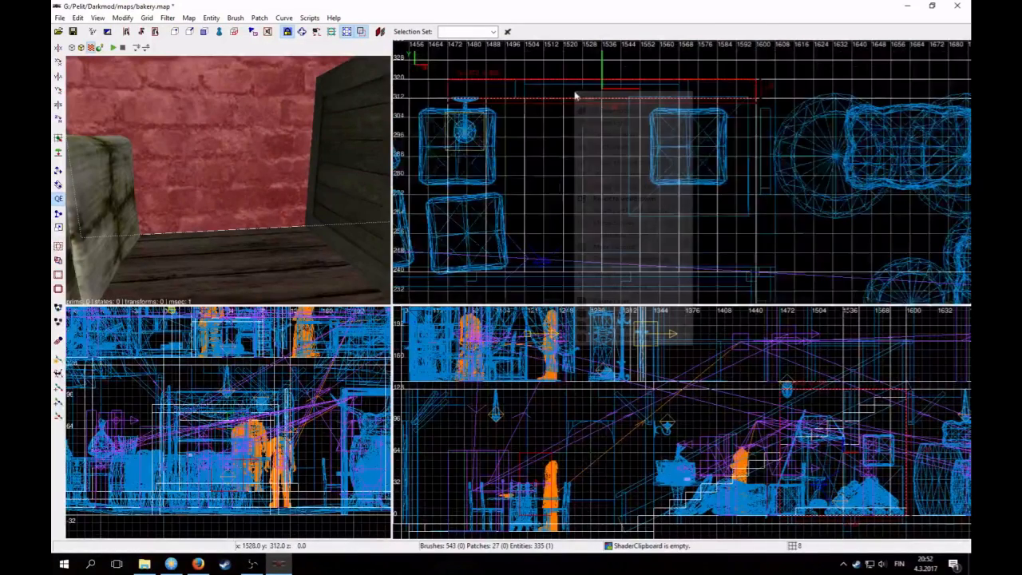
left_click(623, 198)
left_click(212, 203, "shift")
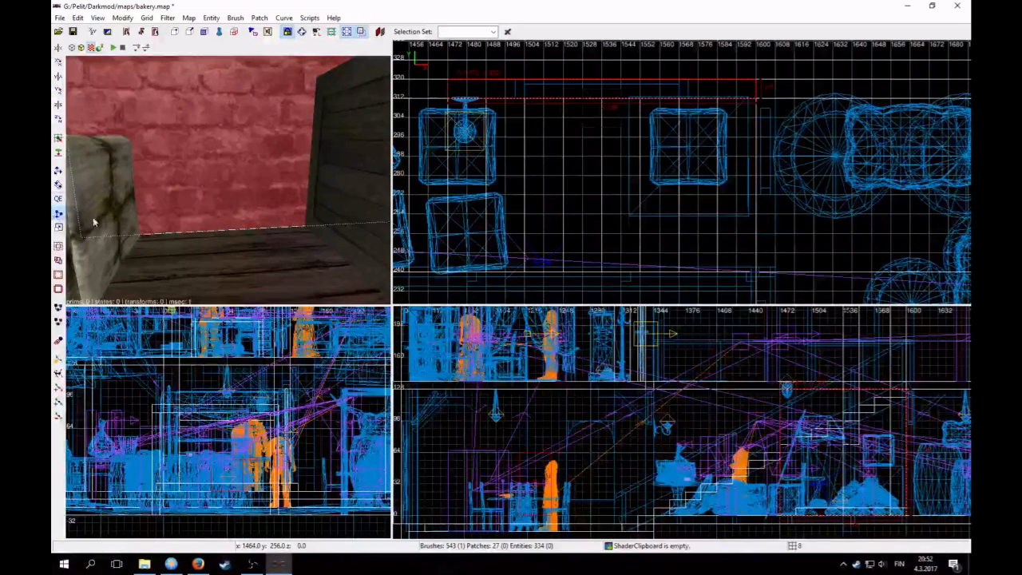
scroll(466, 217, "up", 4)
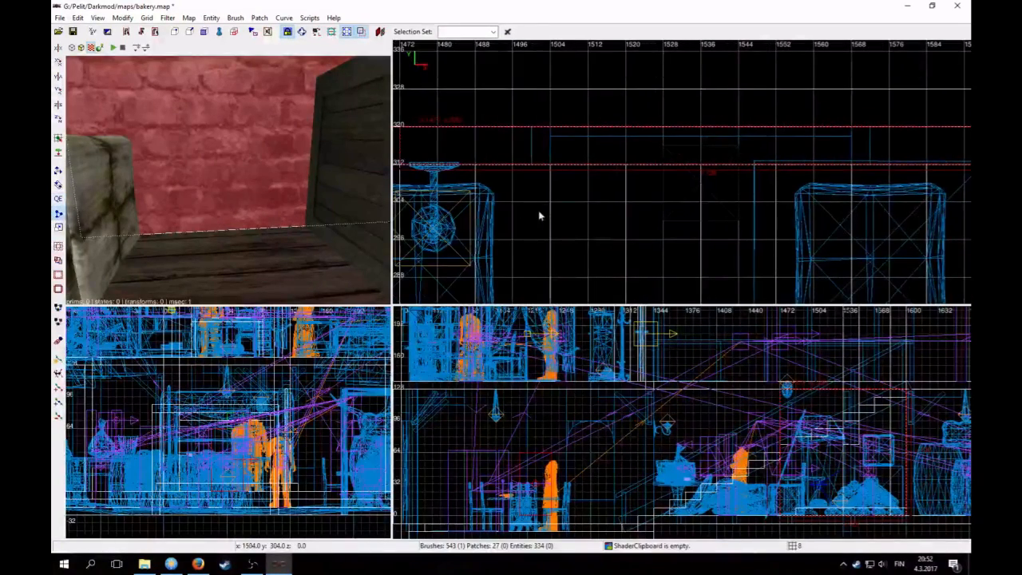
right_click_drag(527, 217, 560, 223)
key("3")
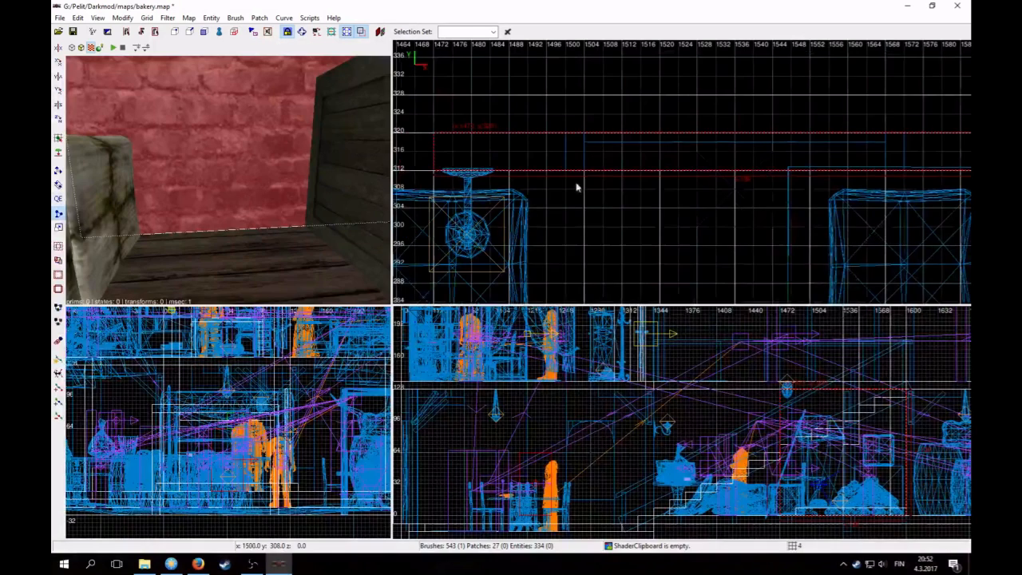
left_click(660, 179)
left_click(655, 125)
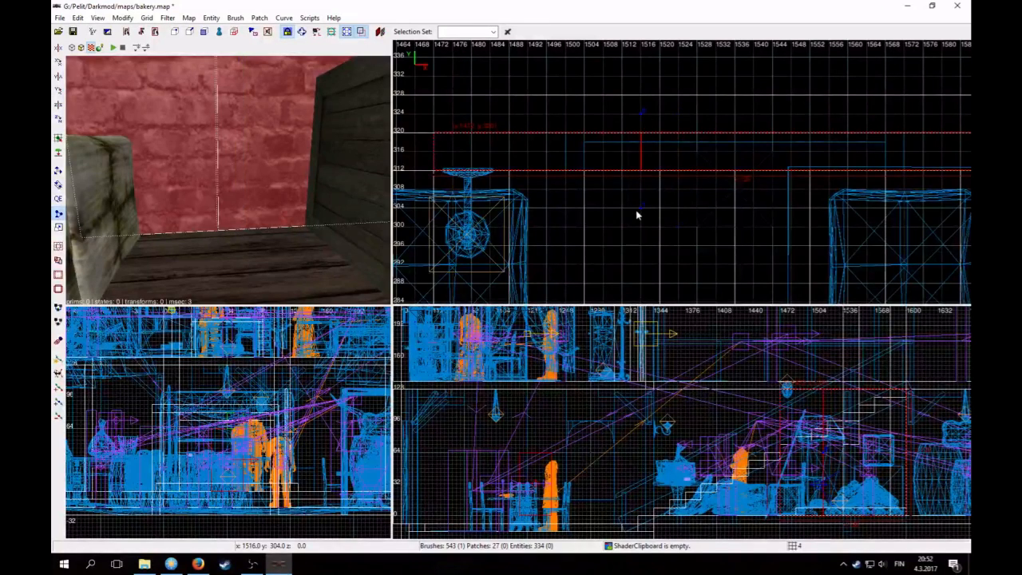
right_click(228, 179)
key("Up")
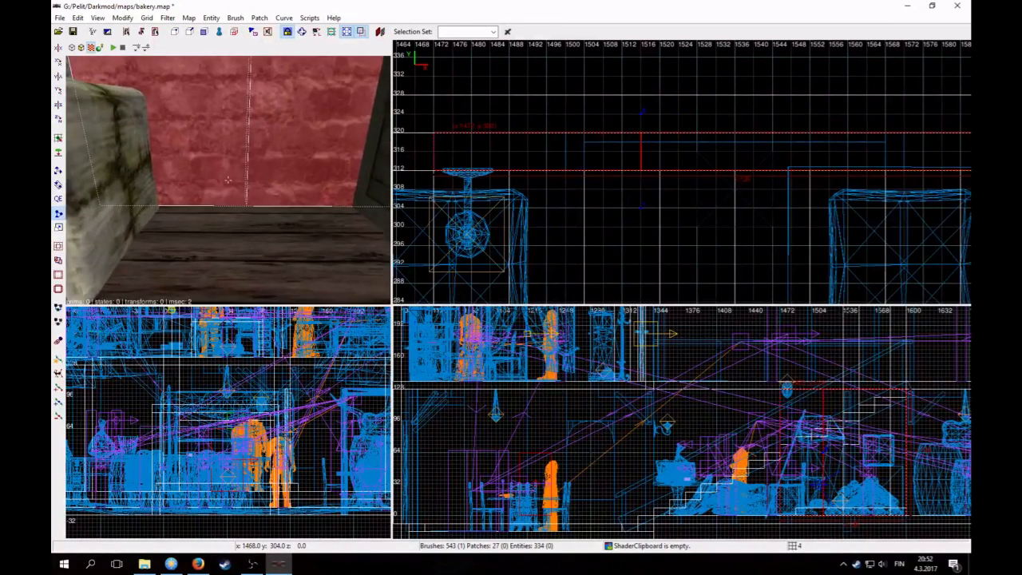
key("Down")
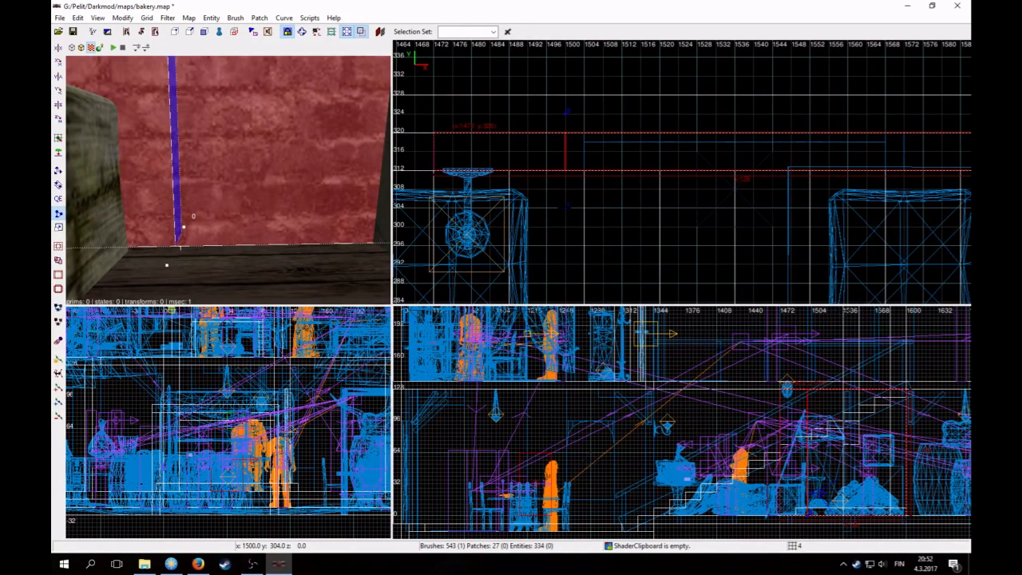
right_click(268, 216)
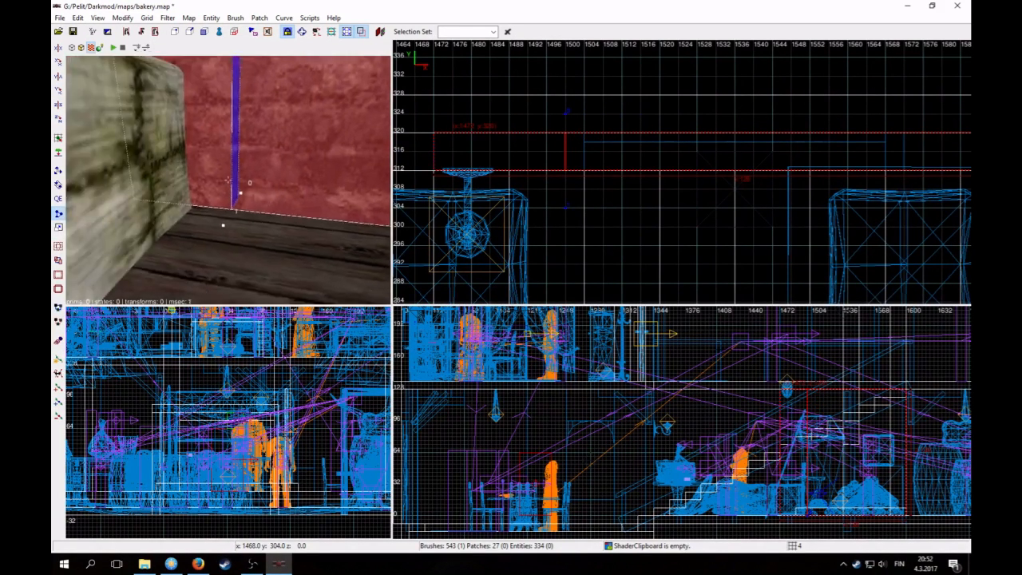
scroll(227, 178, "up", 3)
scroll(228, 179, "down", 4)
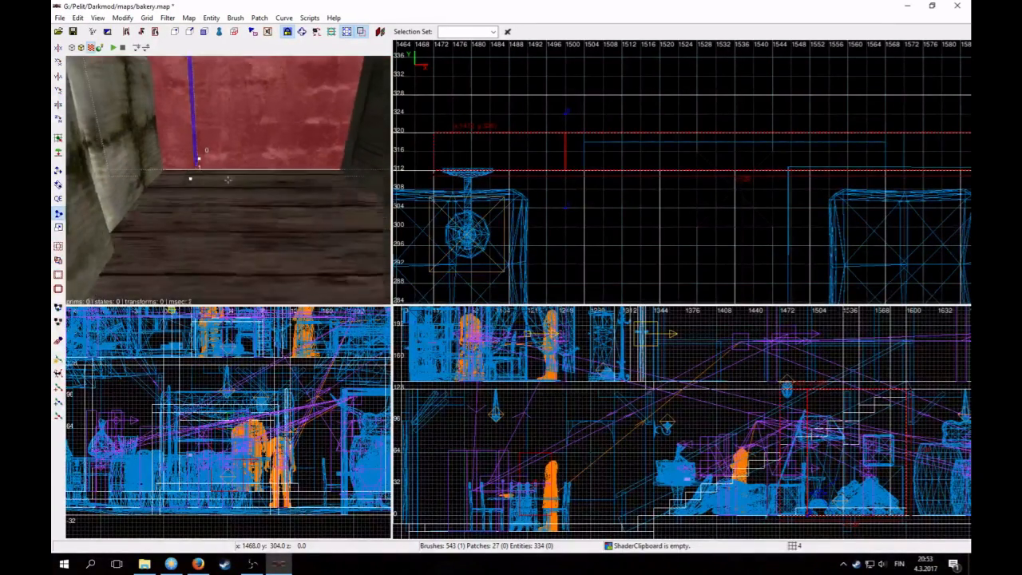
right_click(227, 180)
key("Escape")
- Split the wooden floor brush between the crates along the base of the stone wall, at y = 312
right_click(267, 215)
scroll(228, 179, "up", 3)
scroll(228, 180, "down", 2)
right_click(227, 180)
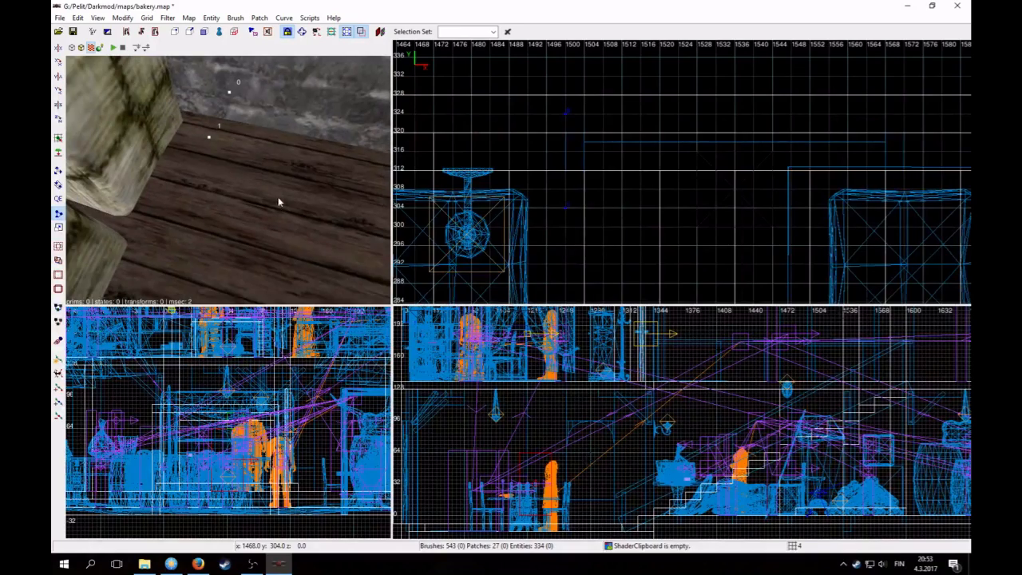
left_click(272, 200, "shift")
key("bracketright")
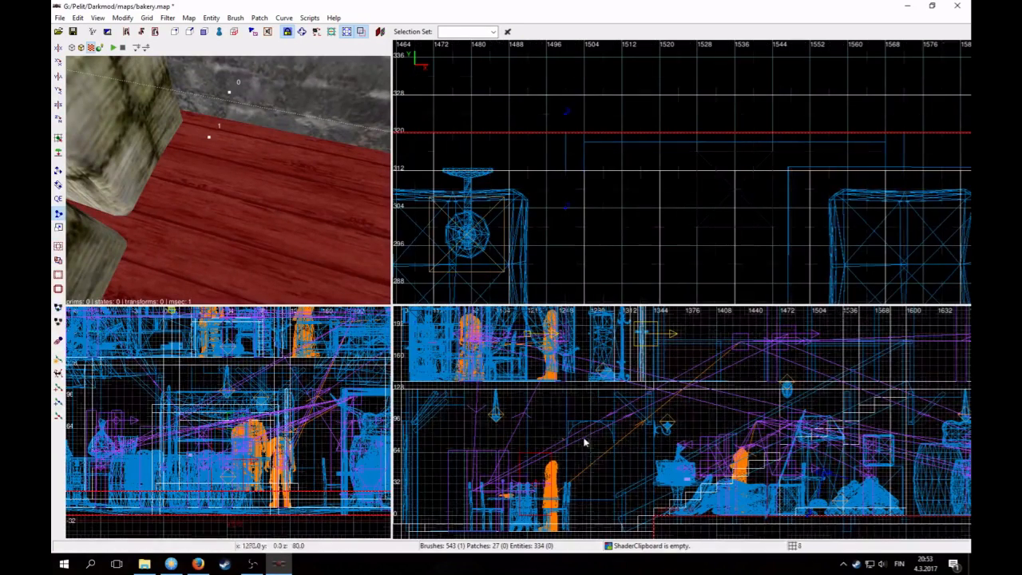
scroll(679, 415, "down", 4)
scroll(599, 235, "down", 6)
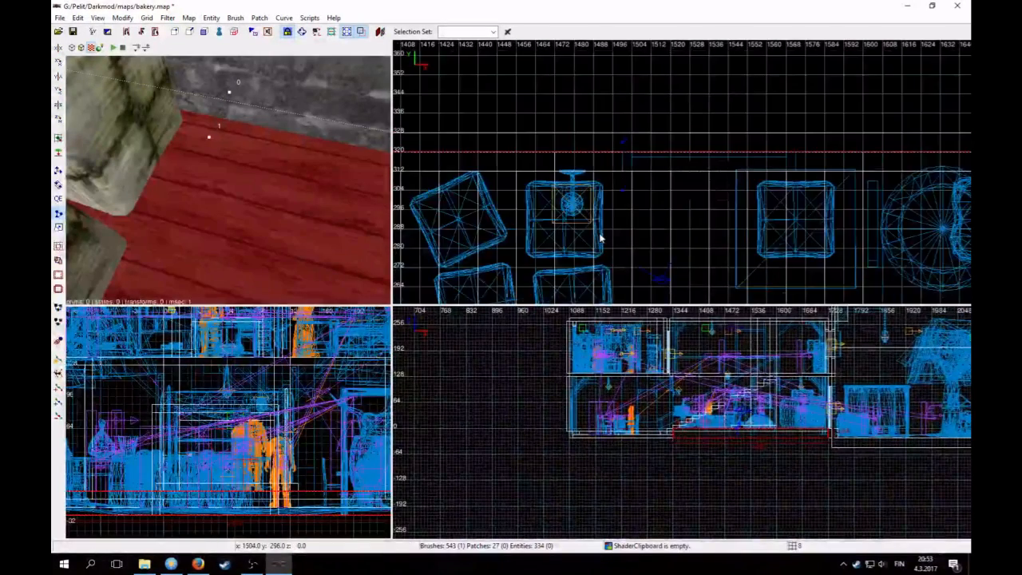
right_click(234, 209)
right_click(234, 209)
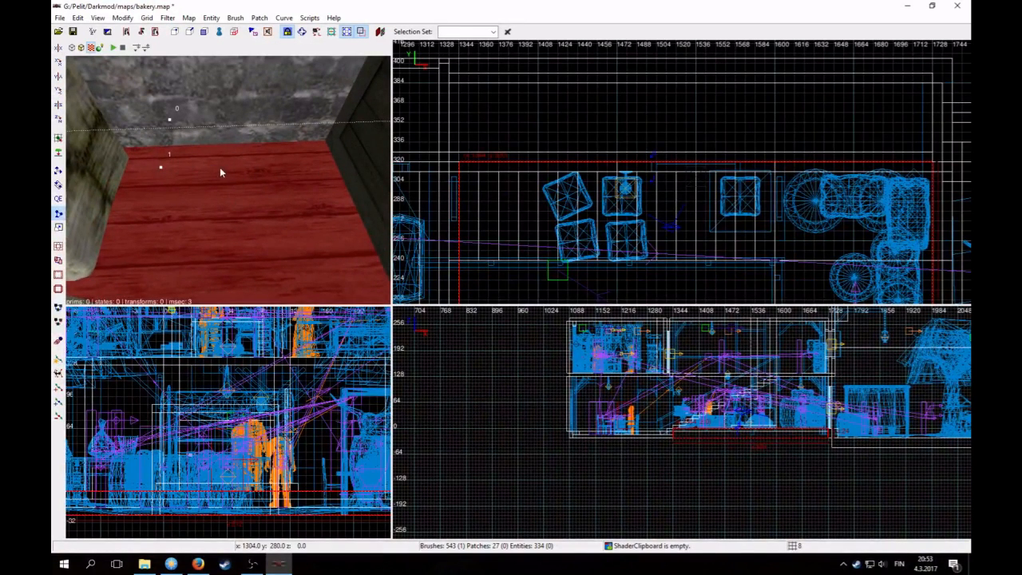
scroll(719, 254, "up", 2)
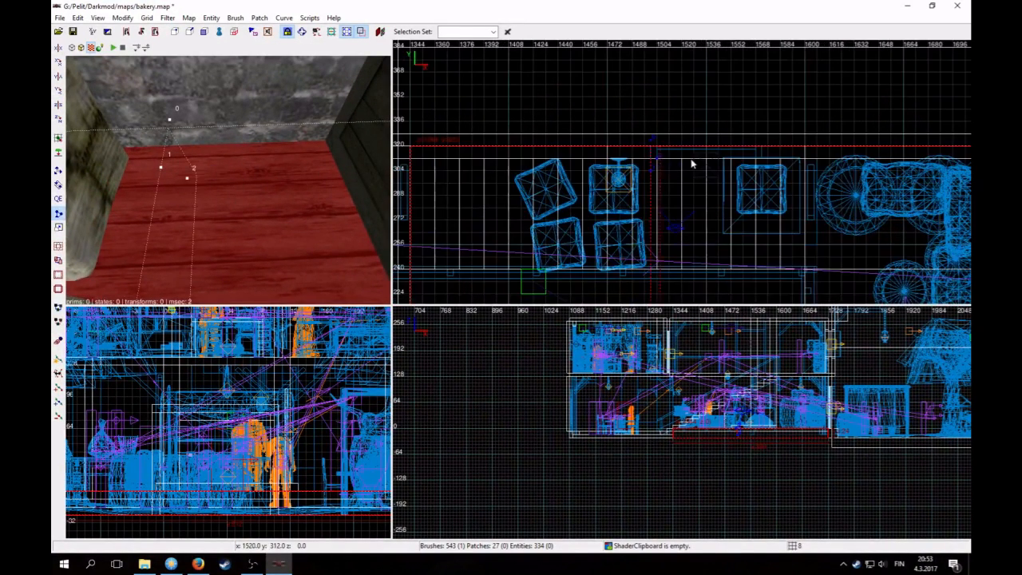
left_click(694, 160)
left_click(649, 164)
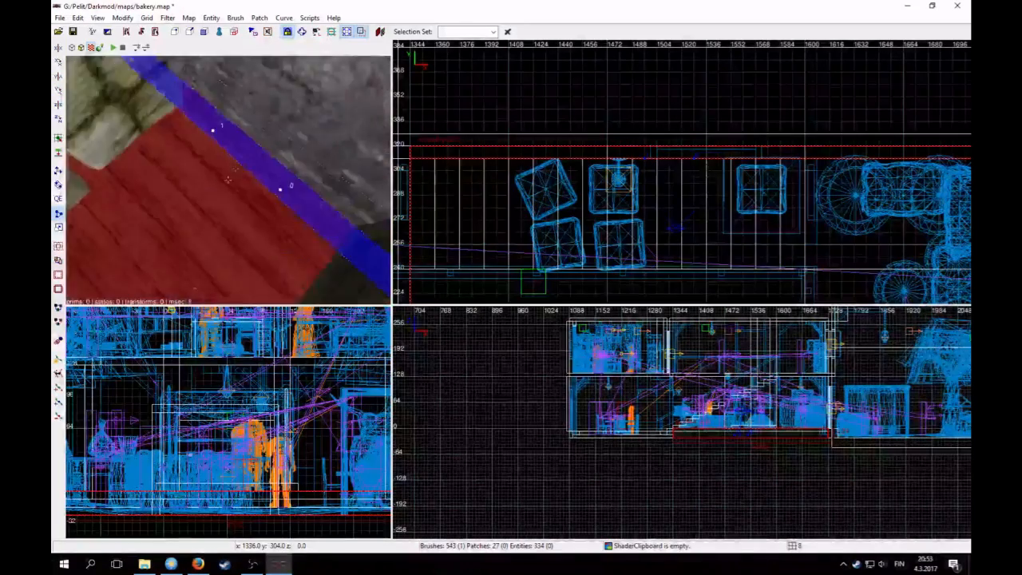
right_click(356, 169)
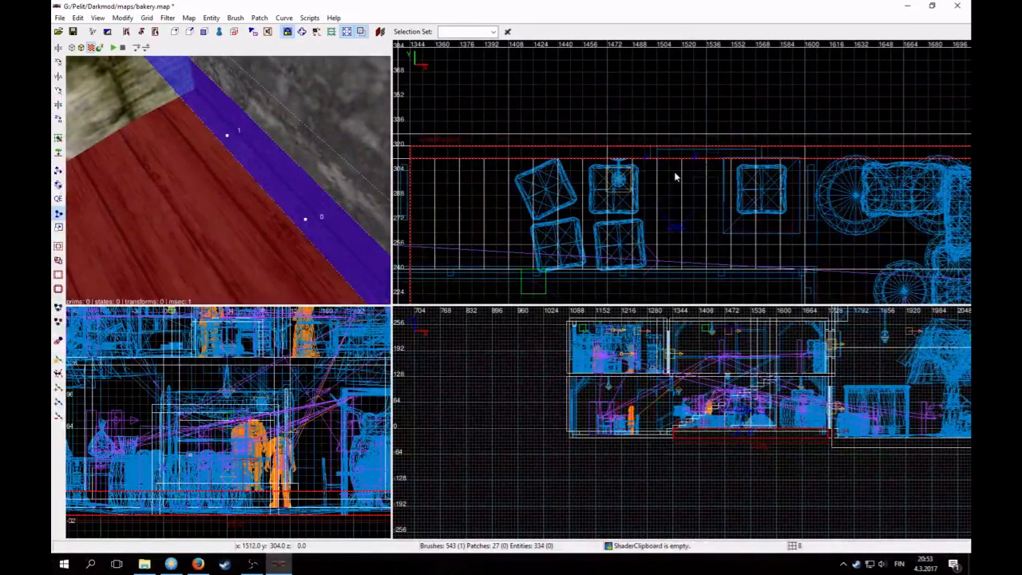
key("shift+Return")
key("Escape")
- Split the room-side floor brush crosswise beside the pale crates, at x = 1496
left_click(294, 201, "shift")
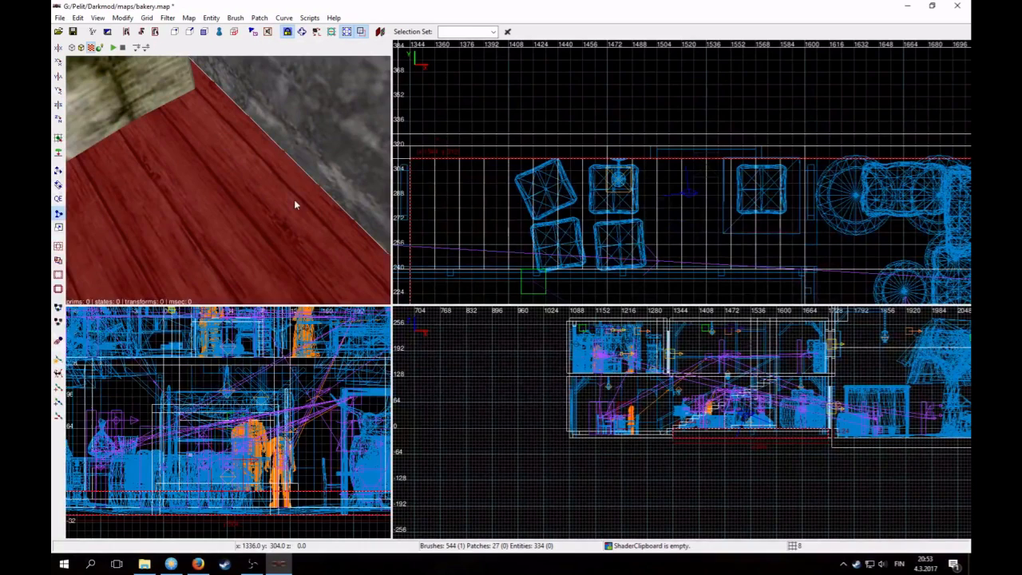
scroll(613, 185, "down", 1)
left_click(623, 197)
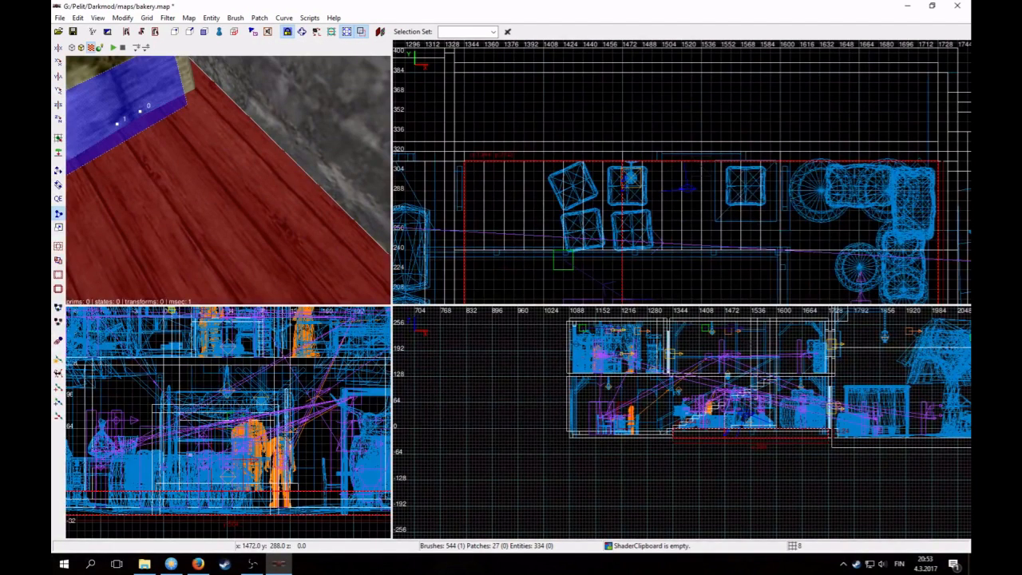
mouse_move(625, 179)
left_mouse_down()
mouse_move(651, 188)
mouse_move(645, 177)
left_mouse_up()
right_click(251, 180)
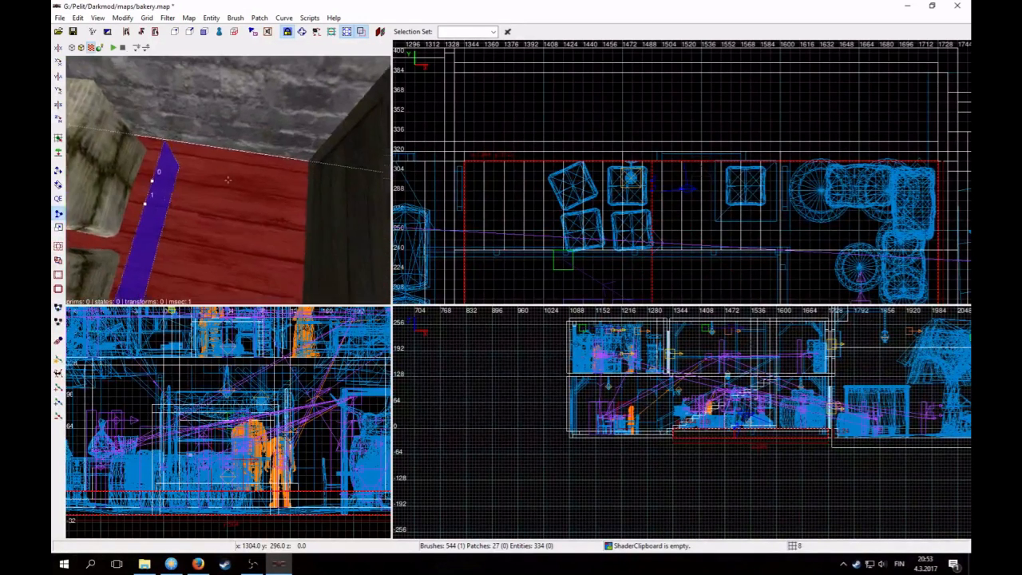
right_click(251, 180)
key("shift+Return")
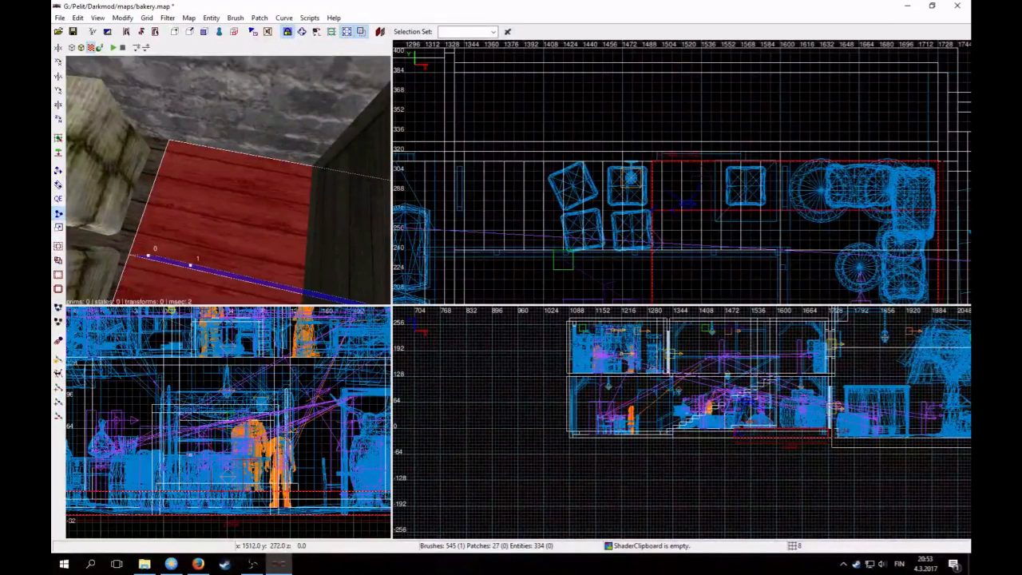
- Split the floor at y = 272 and x = 1536 to isolate a 40 by 40 unit piece between the crates
key("shift+Return")
key("Escape")
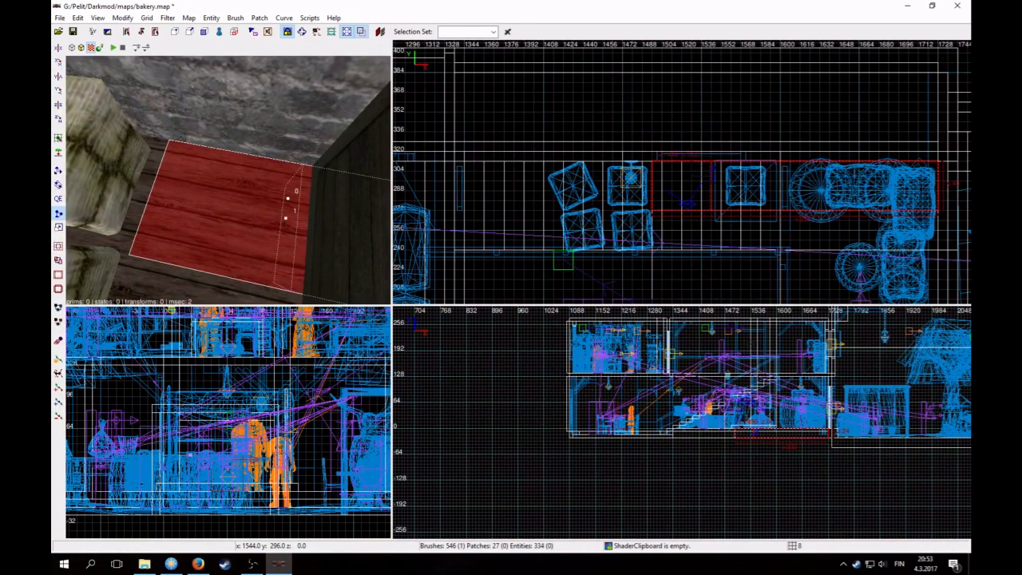
mouse_move(712, 171)
left_mouse_down()
mouse_move(702, 170)
mouse_move(706, 189)
left_mouse_up()
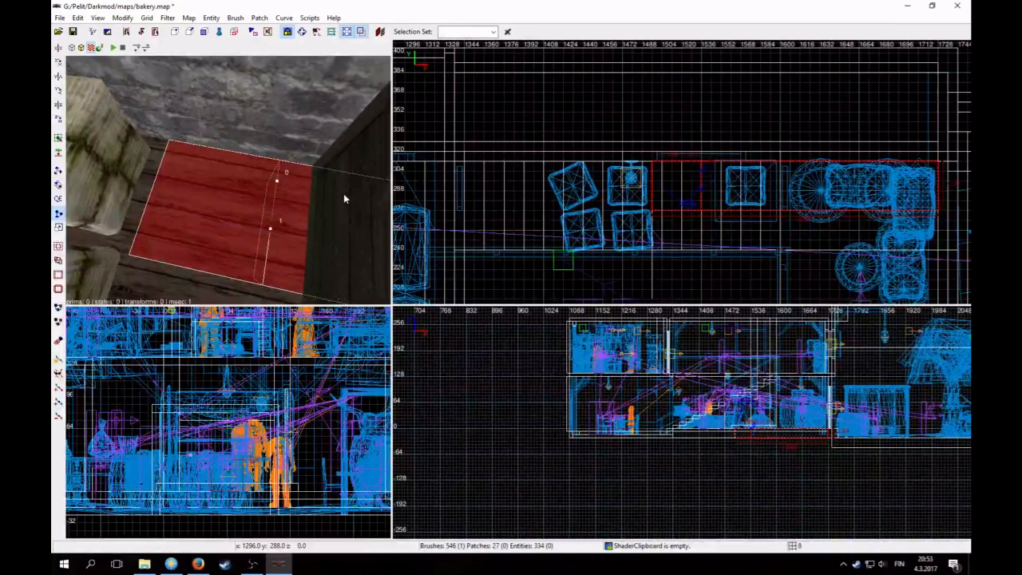
key("shift+Return")
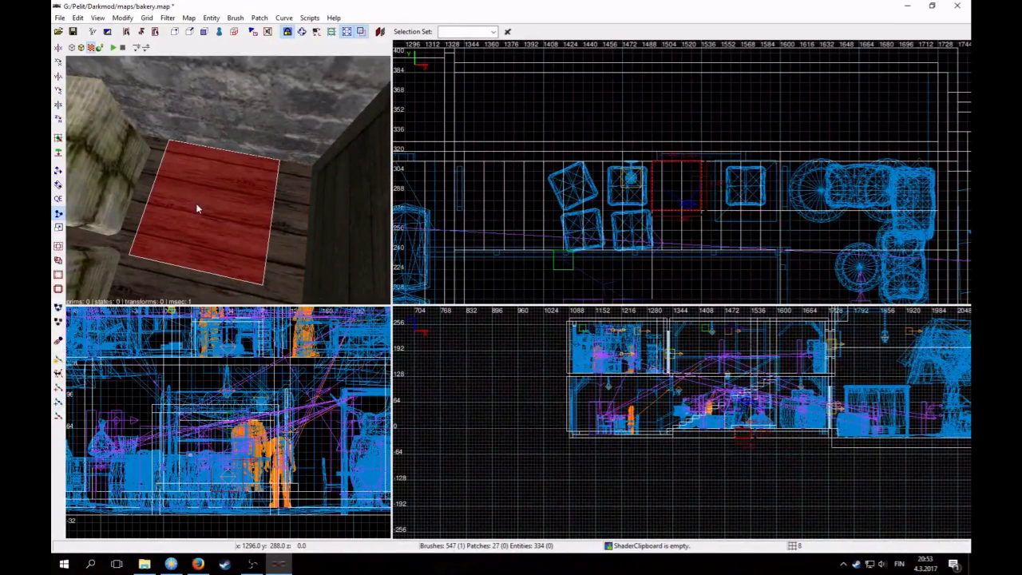
- Split a 4-unit-wide plank off the wall side of the square floor piece, cutting along y = 308
scroll(580, 219, "up", 3)
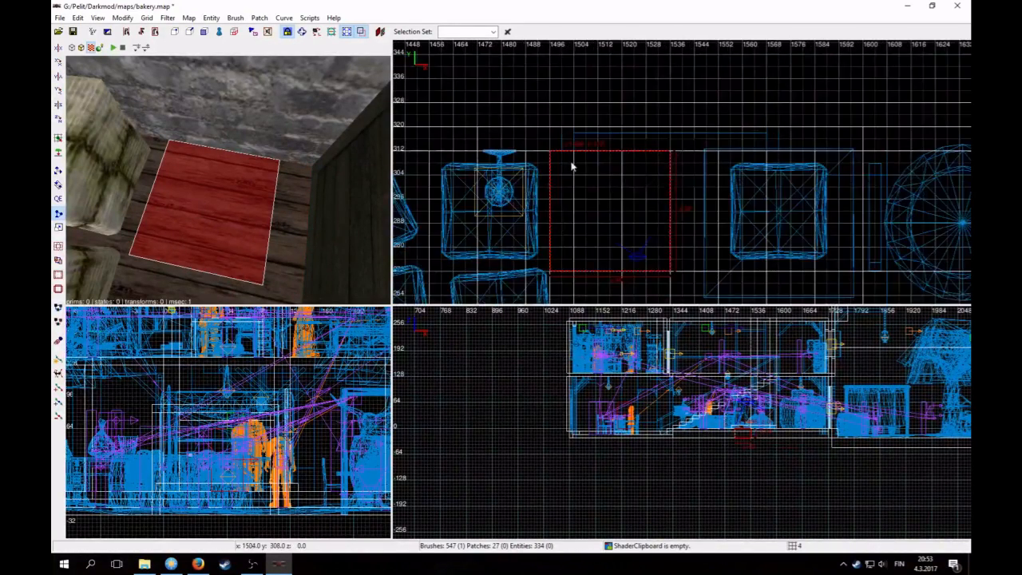
right_click(351, 186)
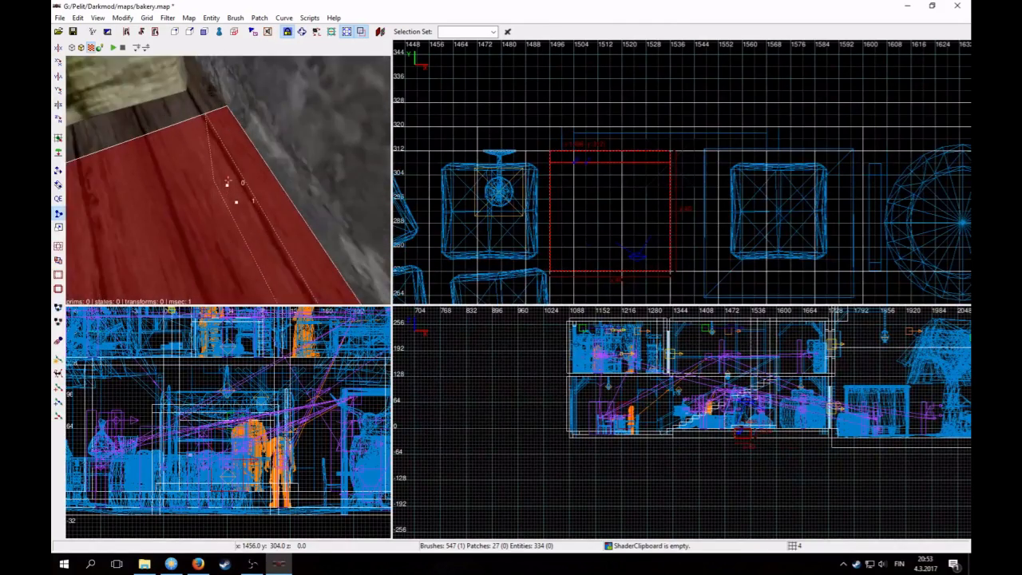
key("Up")
scroll(570, 203, "up", 2)
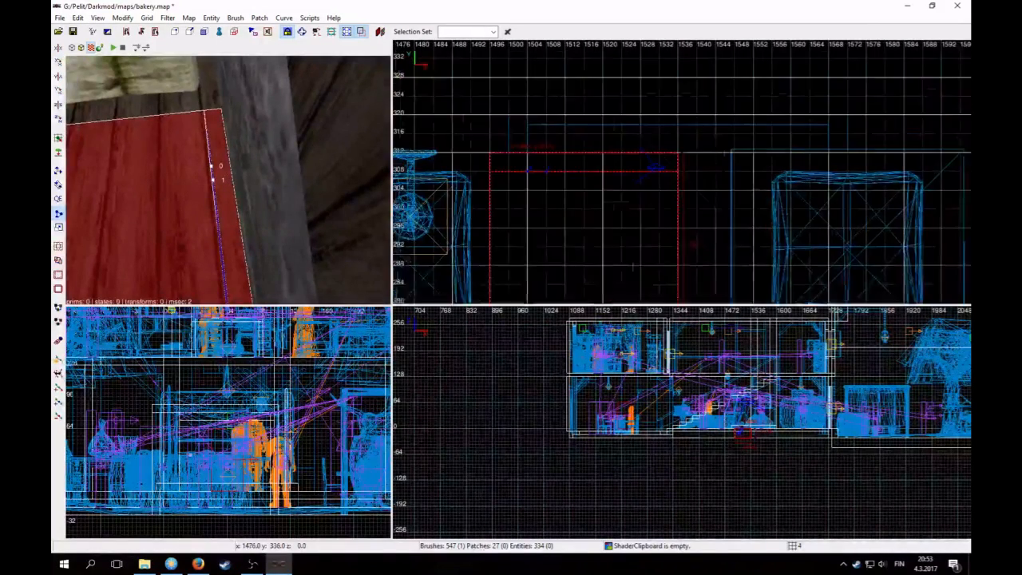
left_click(555, 186)
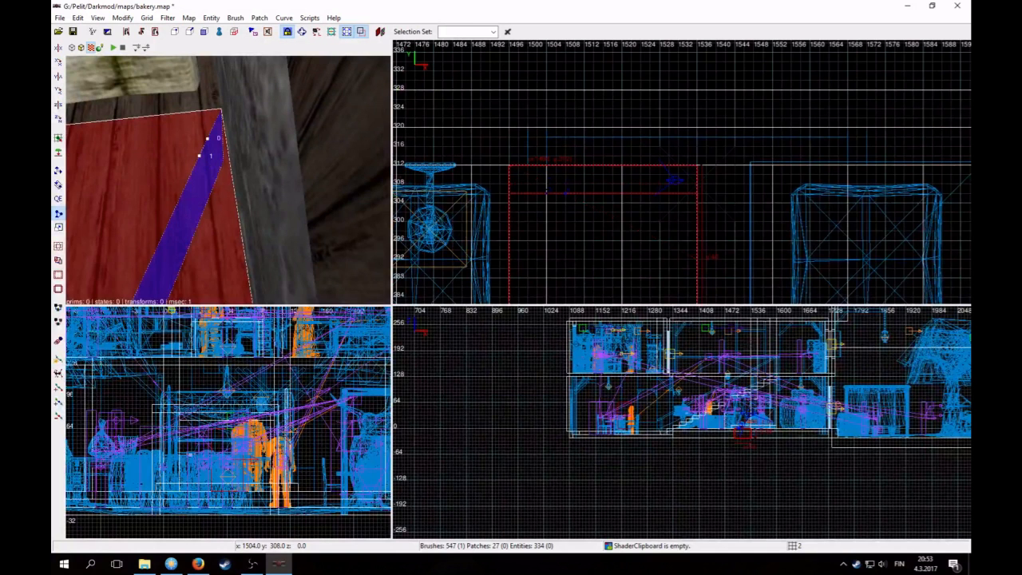
mouse_move(546, 184)
left_mouse_down()
mouse_move(546, 192)
mouse_move(549, 182)
left_mouse_up()
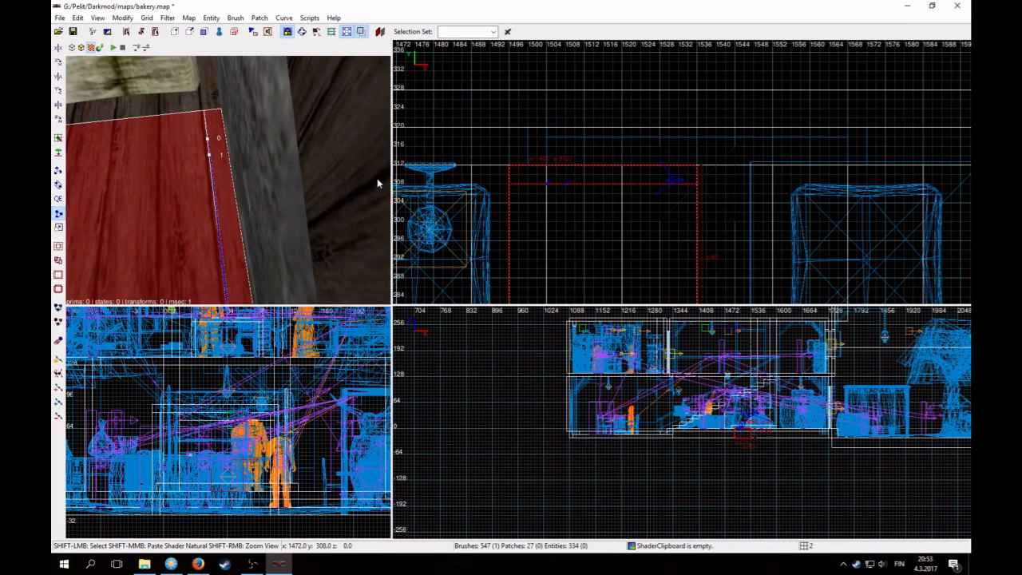
key("shift+Return")
- Split a 10-unit-wide plank off the remaining square floor piece, next to the narrow wall-side strip, cutting along y = 298
left_click(535, 228)
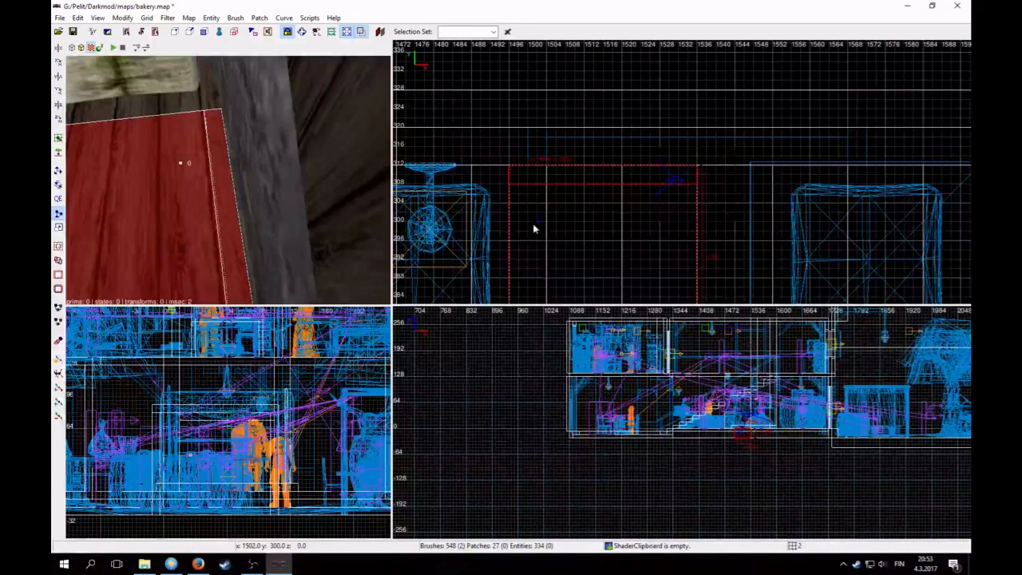
left_click(556, 229)
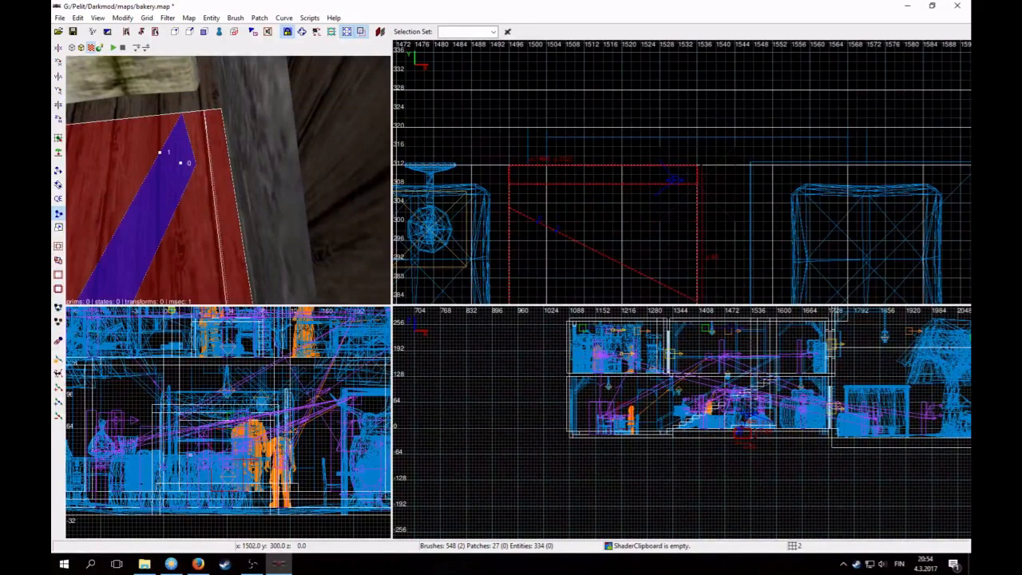
left_click_drag(539, 220, 539, 230)
right_click(342, 198)
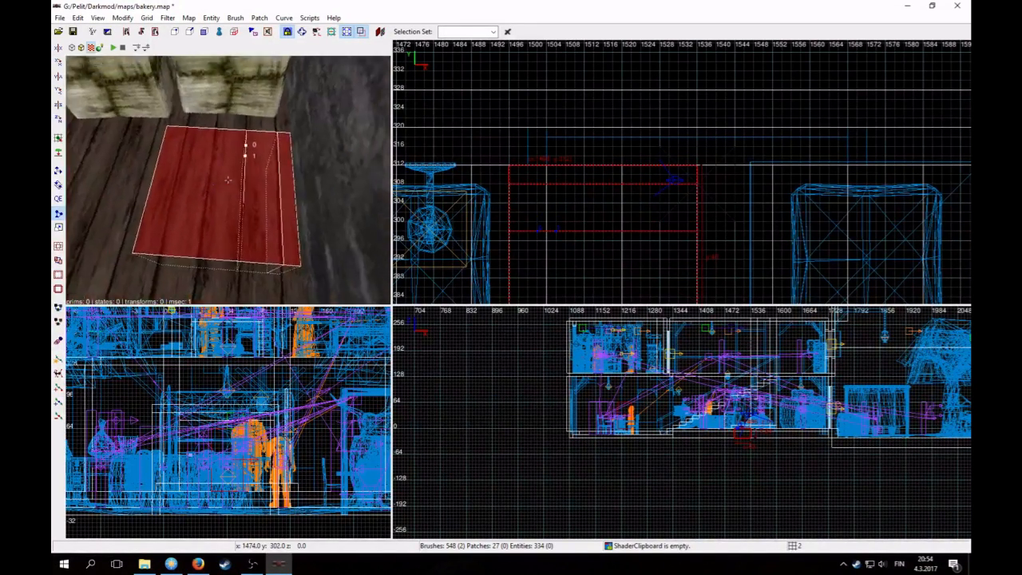
key("shift+Return")
key("Escape")
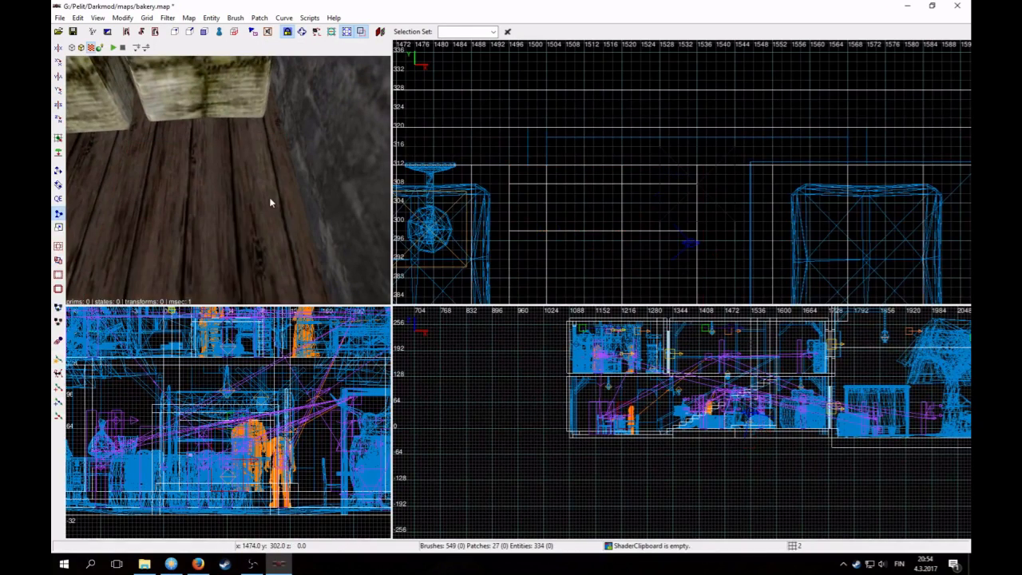
- Split the 10-unit-wide plank horizontally at z = -2, separating a thin board from the block beneath
left_click(256, 201, "shift")
scroll(600, 431, "up", 8)
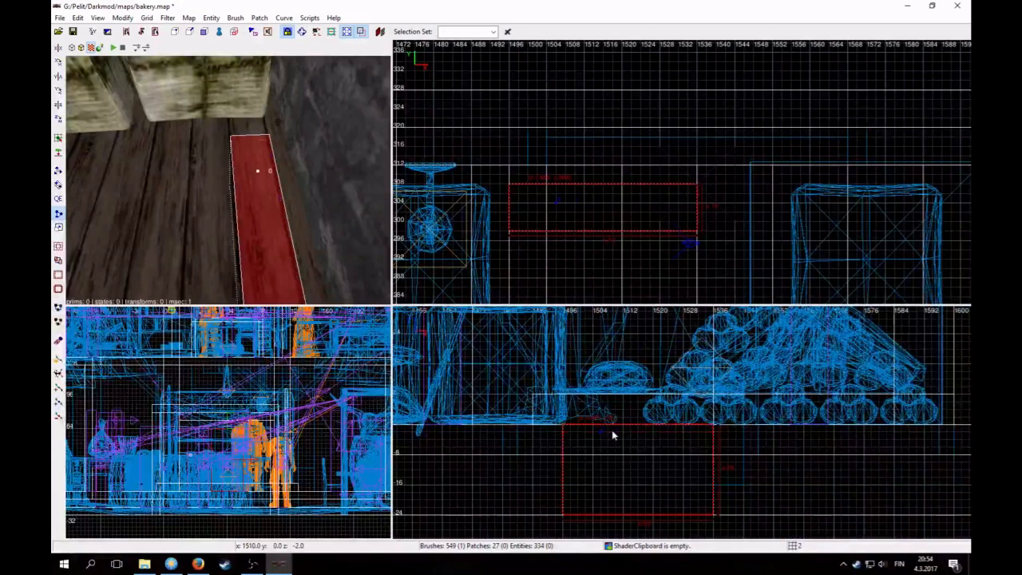
key("Escape")
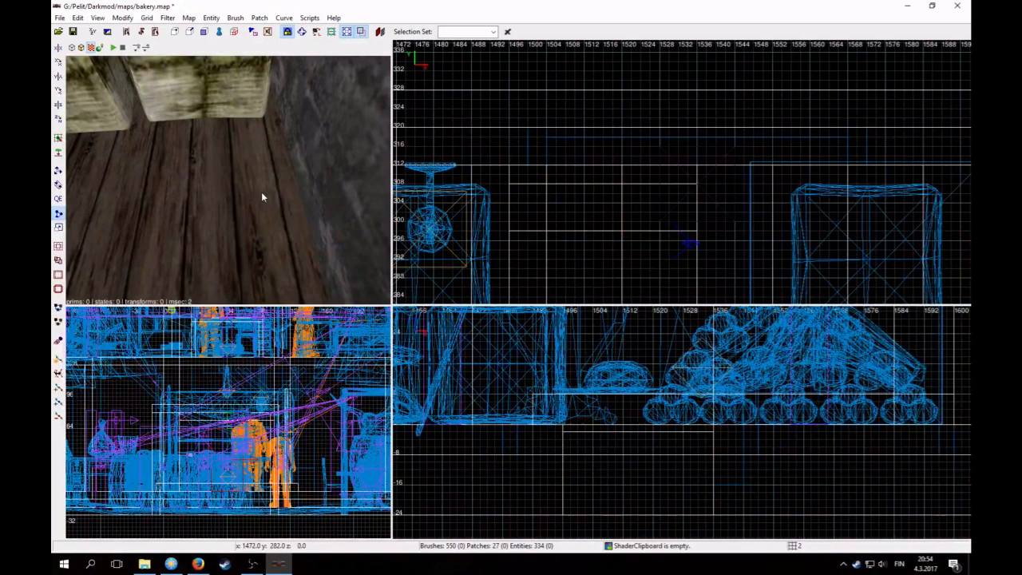
- Hide the thin top board and lower the top of the block beneath it to about z = -7 on a 1-unit grid
left_click(261, 193, "shift")
key("h")
left_click(256, 202, "shift")
key("3")
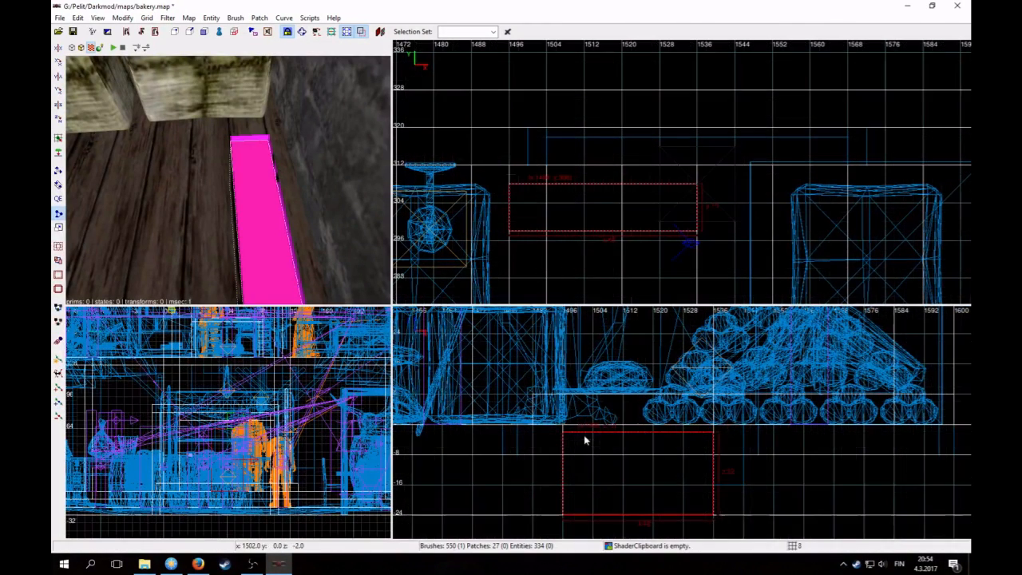
right_click_drag(584, 435, 576, 404)
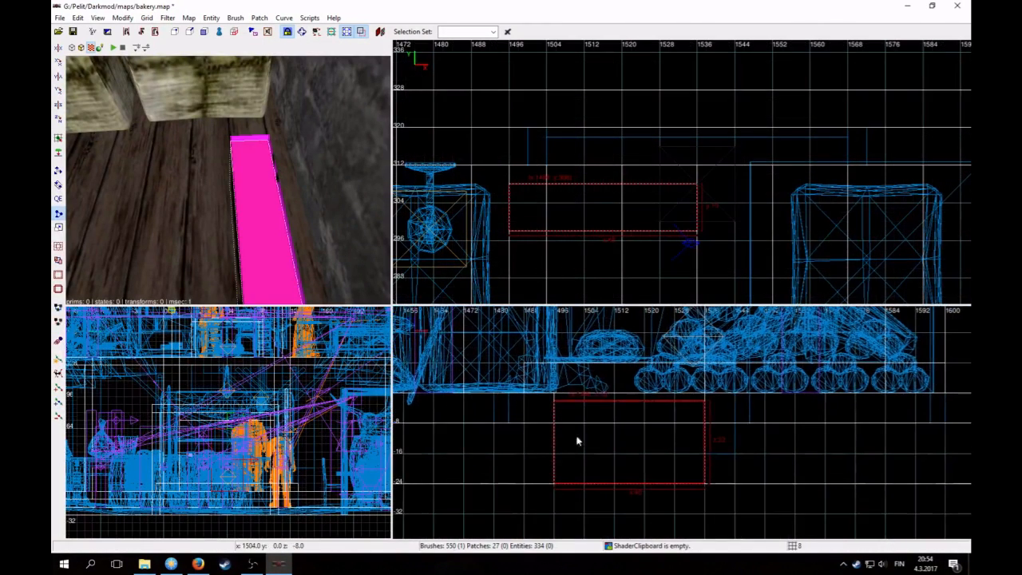
left_click(58, 199)
key("1")
left_click_drag(570, 372, 586, 392)
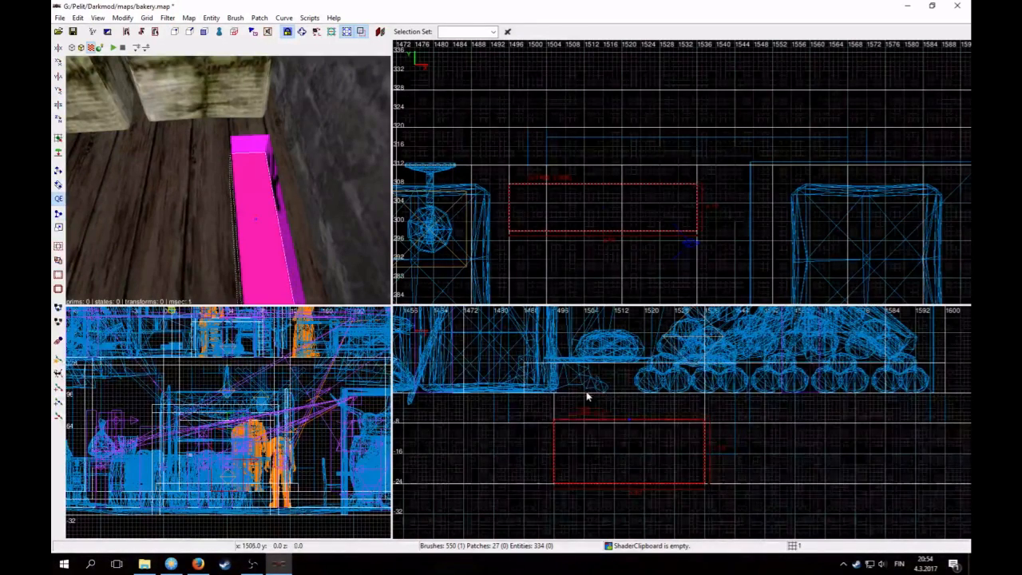
key("Escape")
- Copy the rough_wood_darkbrown shader from the dark wooden face in the opening of the plaster wall
right_click(228, 180)
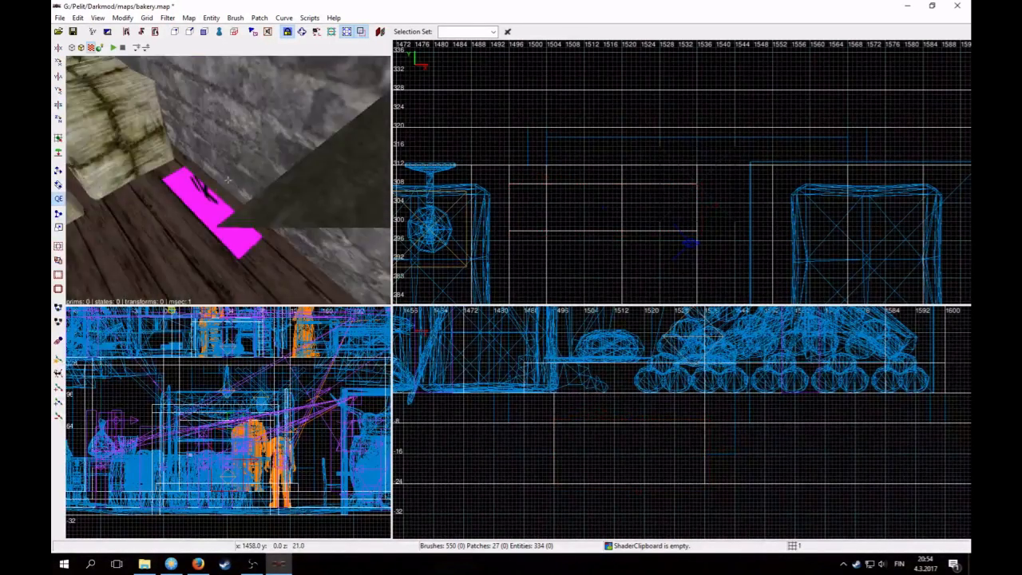
right_click(179, 197)
right_click(225, 166)
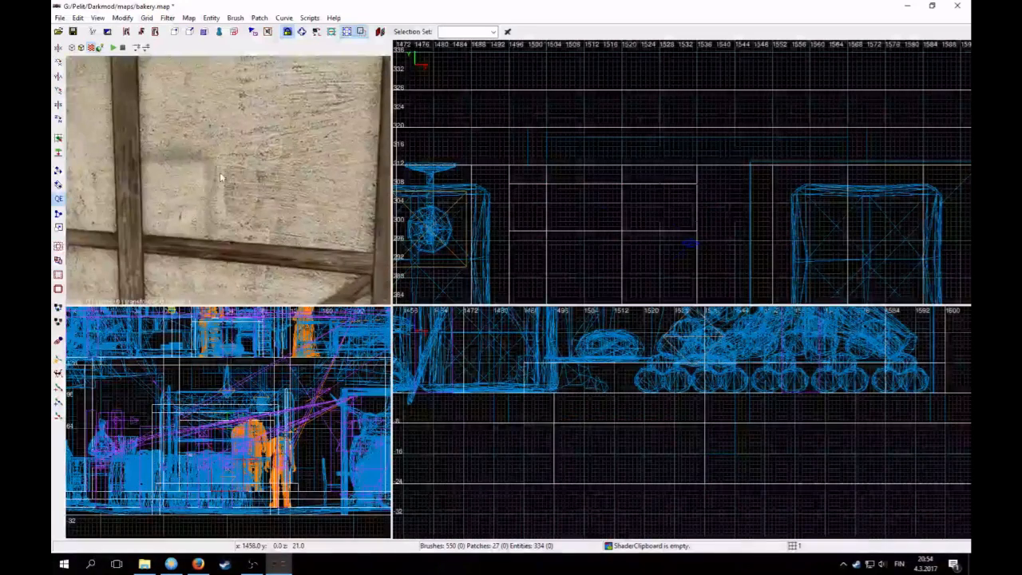
right_click(179, 198)
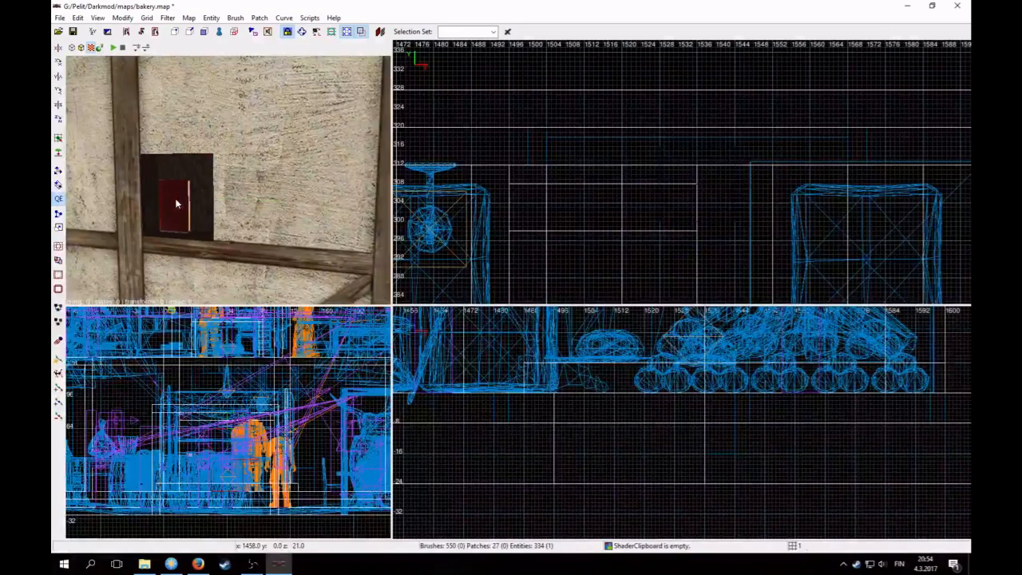
left_click(80, 18)
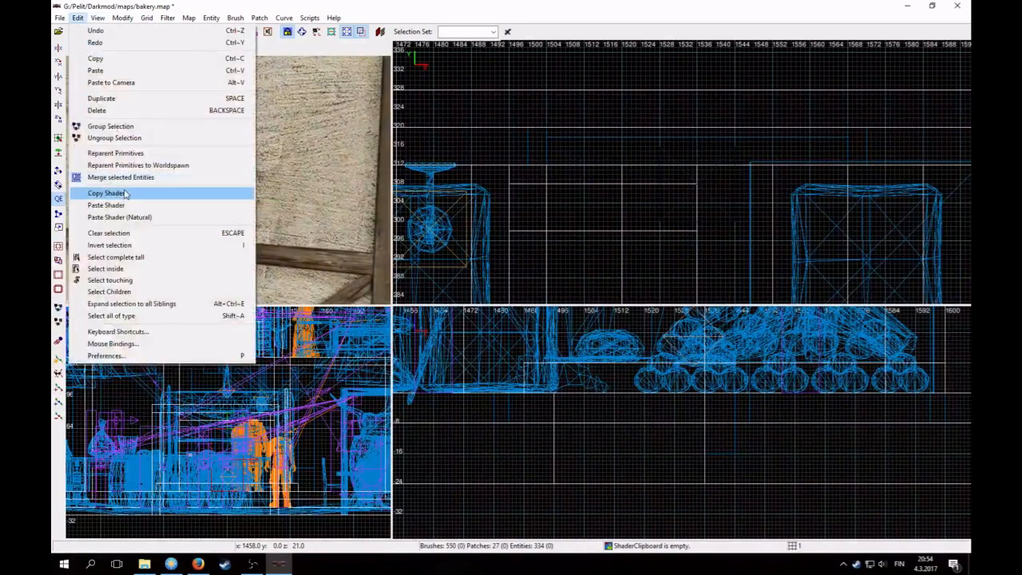
left_click(142, 195)
right_click(143, 191)
- Paste the rough_wood_darkbrown shader naturally onto the bottom and inner side faces of the floor cavity
key("Up")
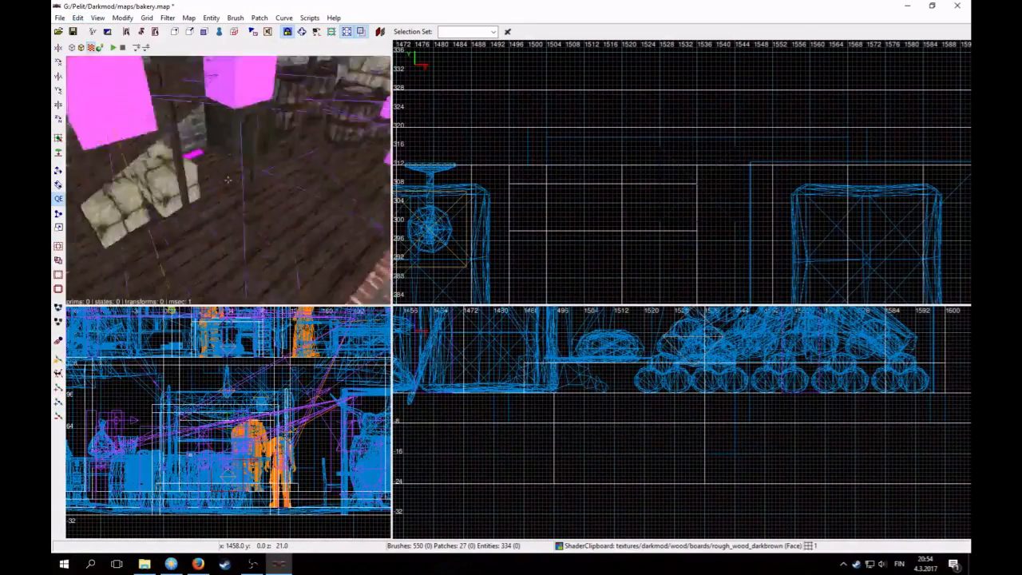
right_click(210, 194)
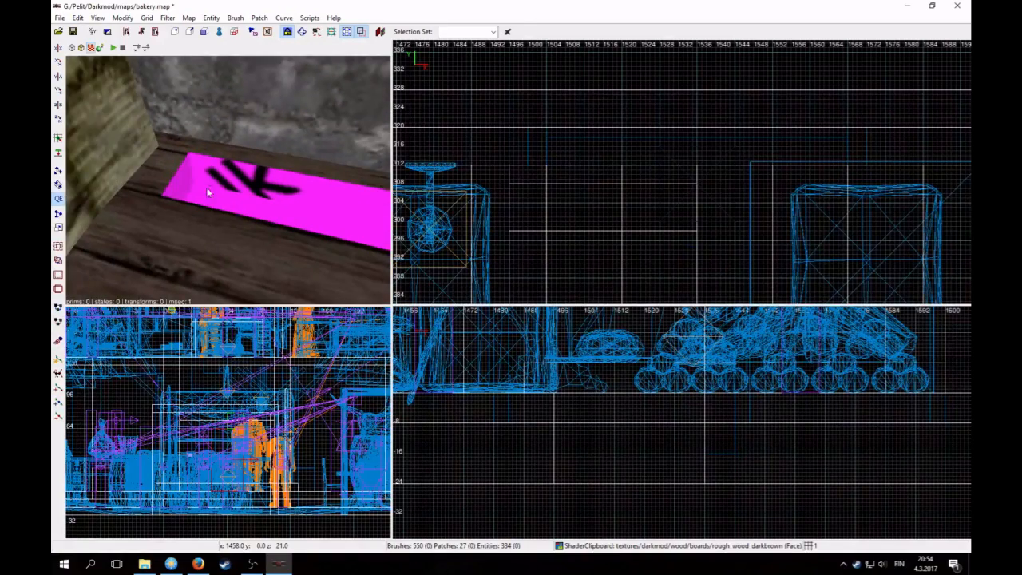
right_click(383, 195)
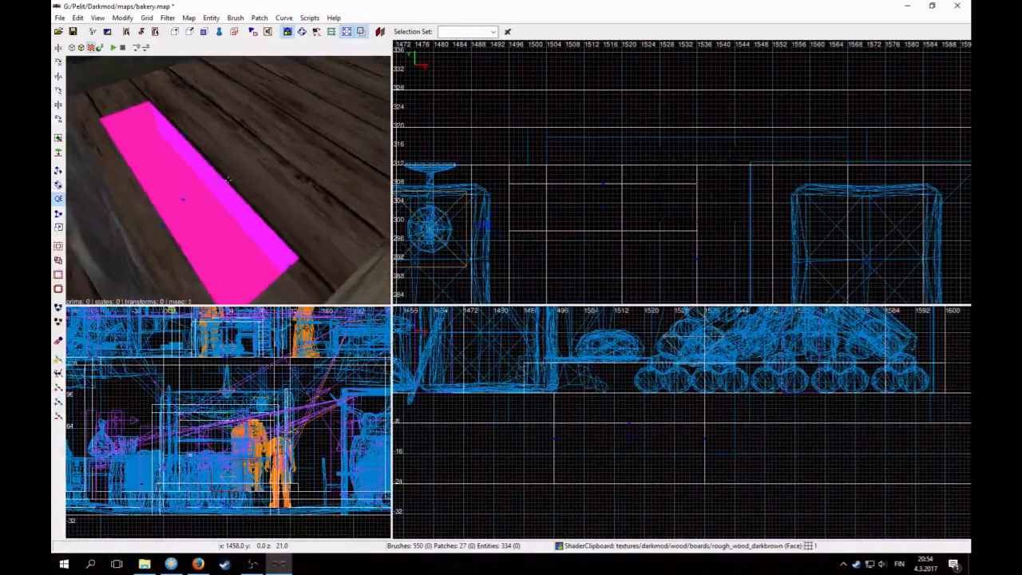
right_click(228, 180)
left_click(79, 18)
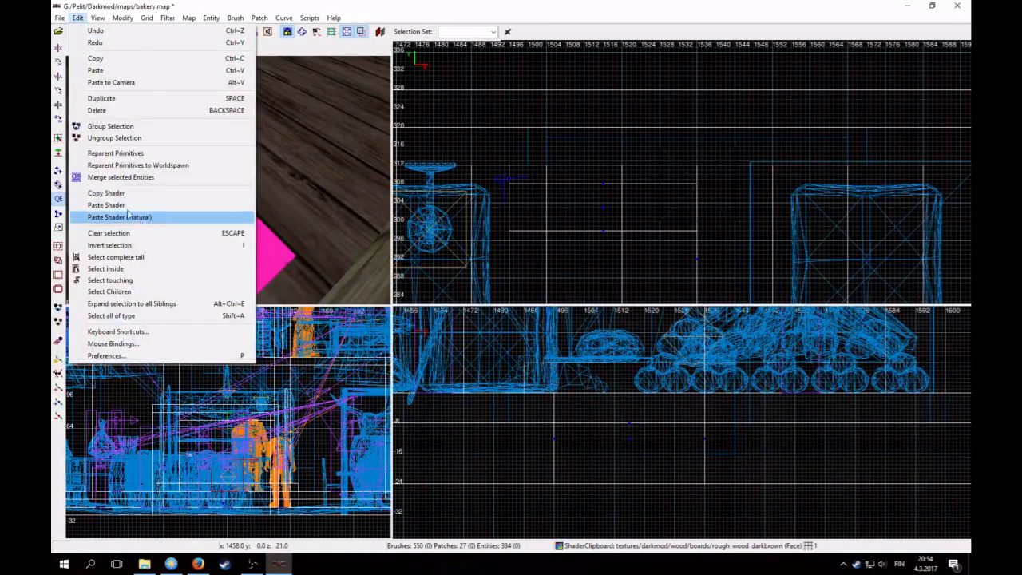
left_click(119, 217)
right_click(205, 191)
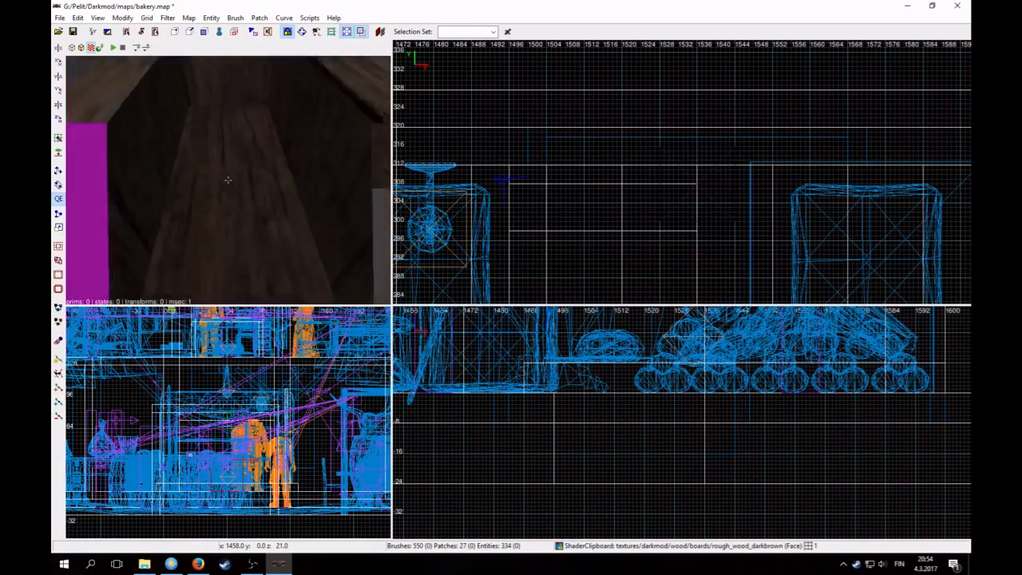
- Hide the floor brushes surrounding the loose board and the stone wall behind it to expose the board's edges
left_click(207, 191, "shift")
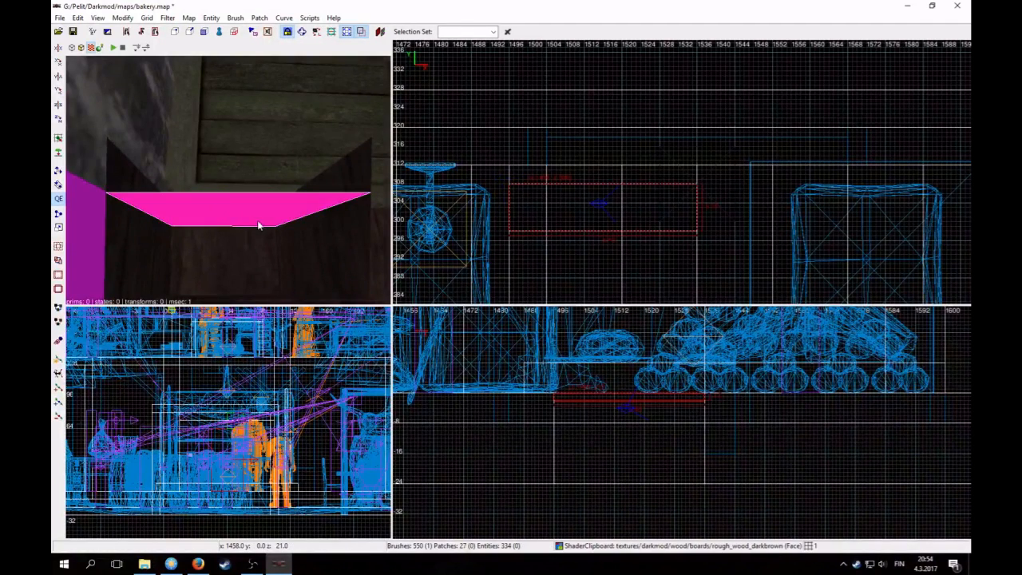
right_click(262, 223)
scroll(228, 180, "up", 1)
right_click(227, 180)
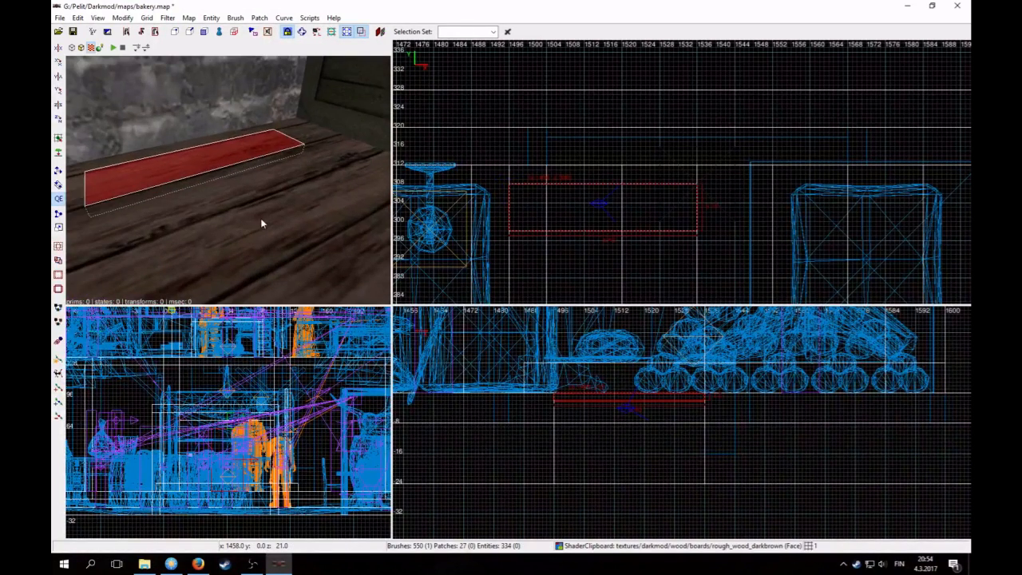
key("Escape")
left_click(249, 208, "shift")
left_click(320, 147, "shift")
left_click(242, 132, "shift")
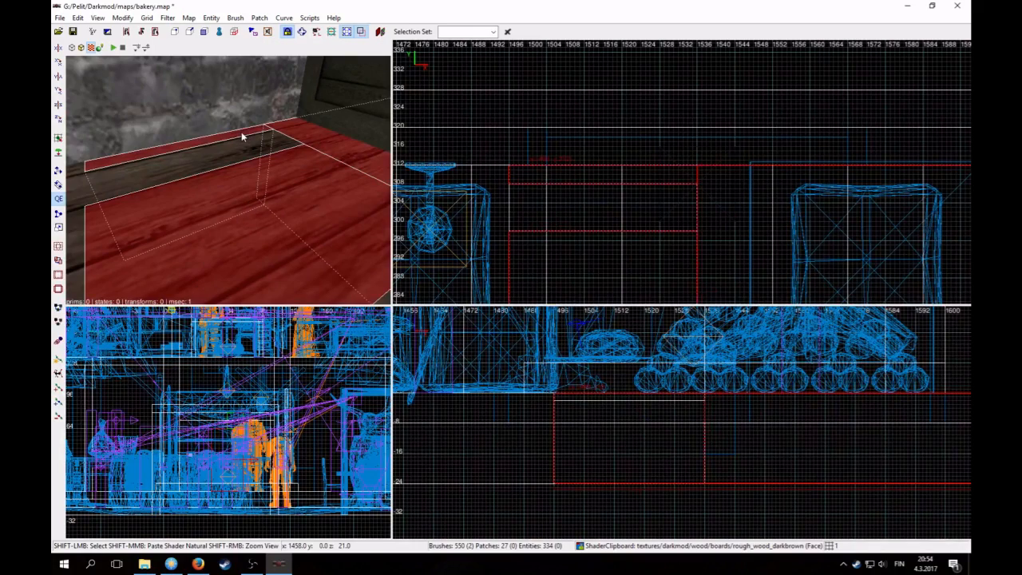
left_click(142, 145, "shift")
key("h")
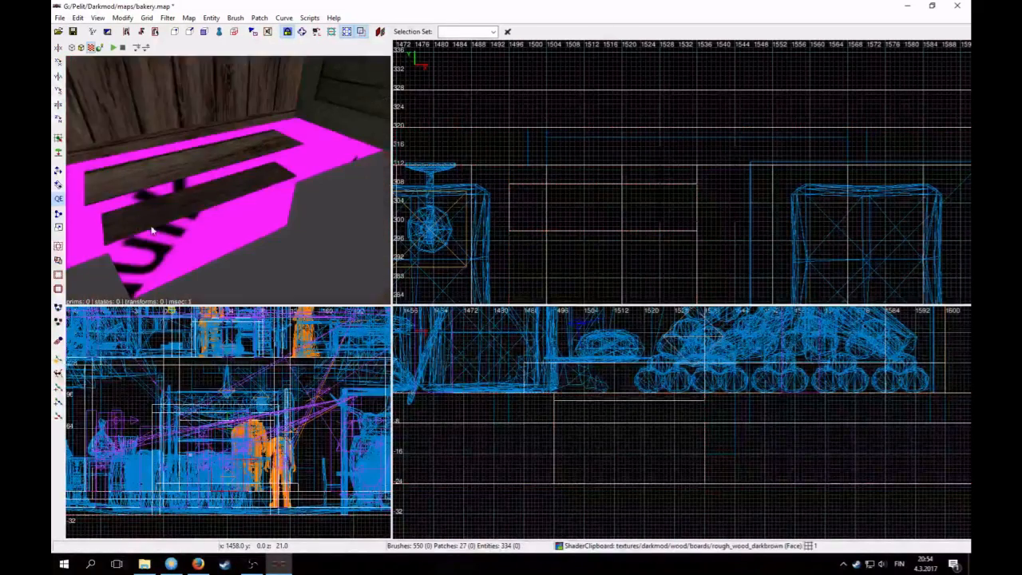
right_click(170, 219)
right_click(170, 220)
left_click(169, 222, "ctrl+shift")
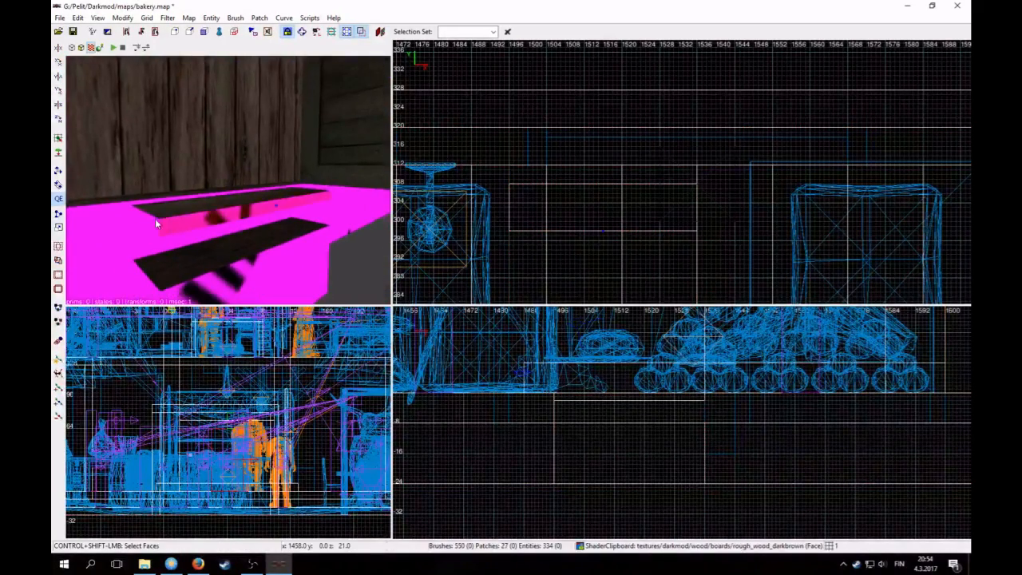
left_click(151, 218, "ctrl+shift")
right_click(151, 218)
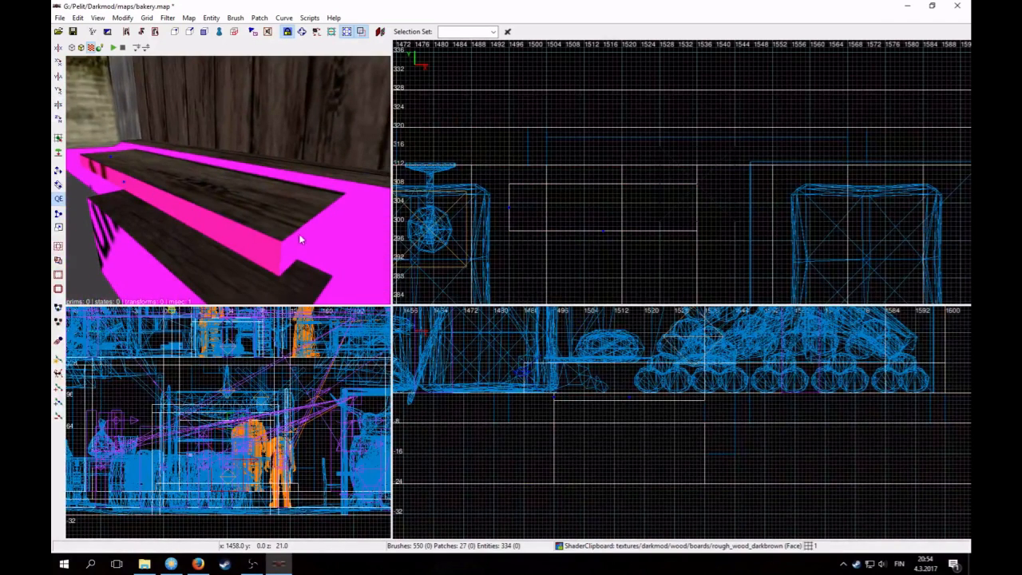
right_click(271, 229)
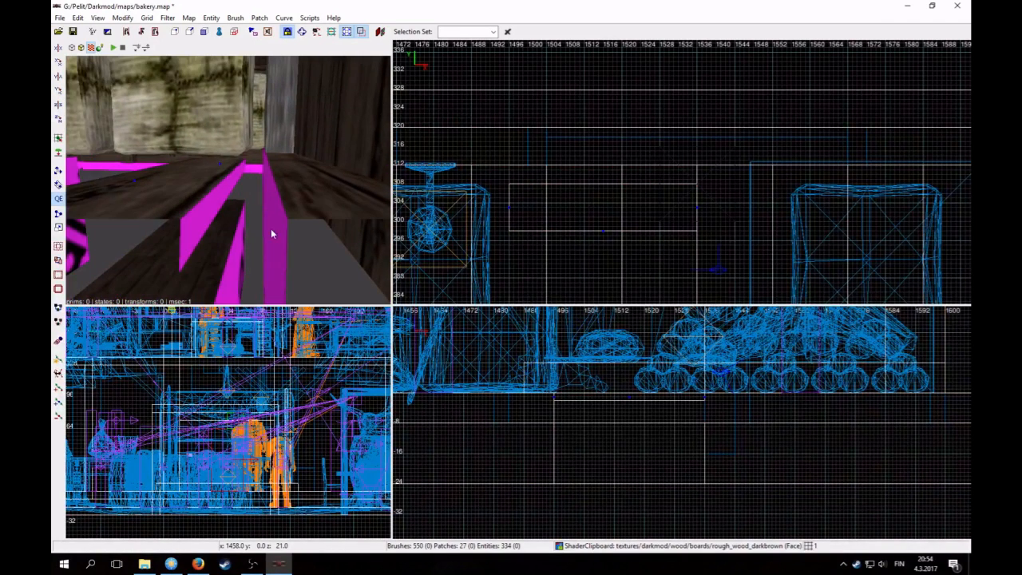
left_click(214, 216, "ctrl+shift")
- Copy the dark_rough shader from the loose board's top face and clear the selection
left_click(177, 186, "ctrl+shift")
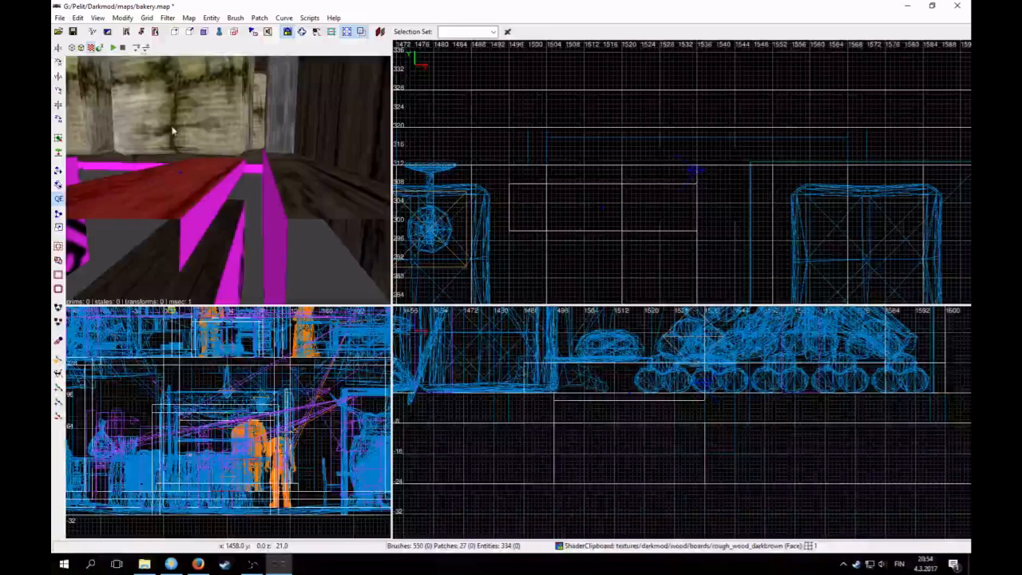
left_click(80, 19)
left_click(123, 194)
key("Escape")
- Paste the dark_rough shader naturally onto the loose board's four side faces and its underside
left_click(200, 221, "ctrl+shift")
right_click(200, 221)
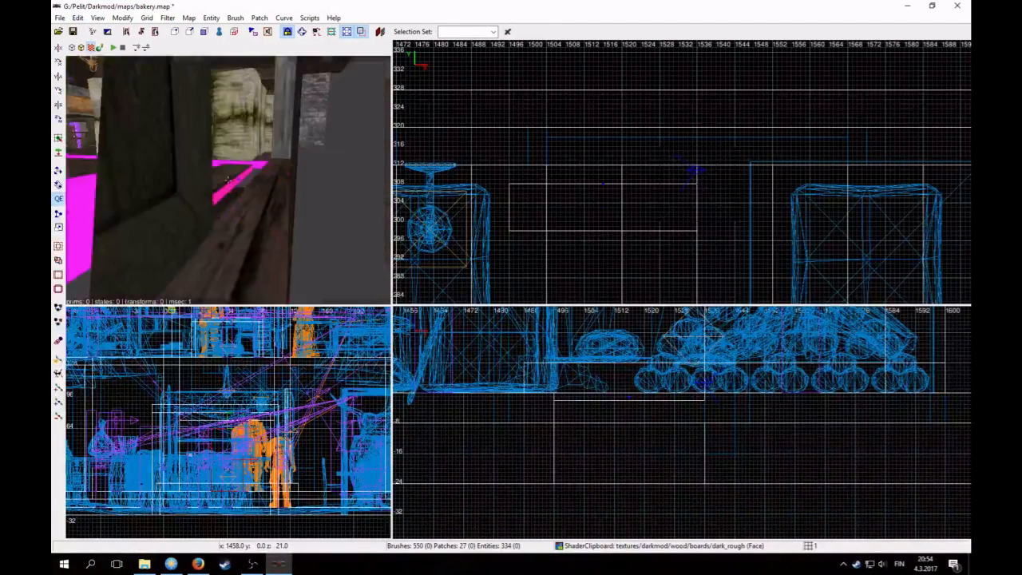
right_click(202, 222)
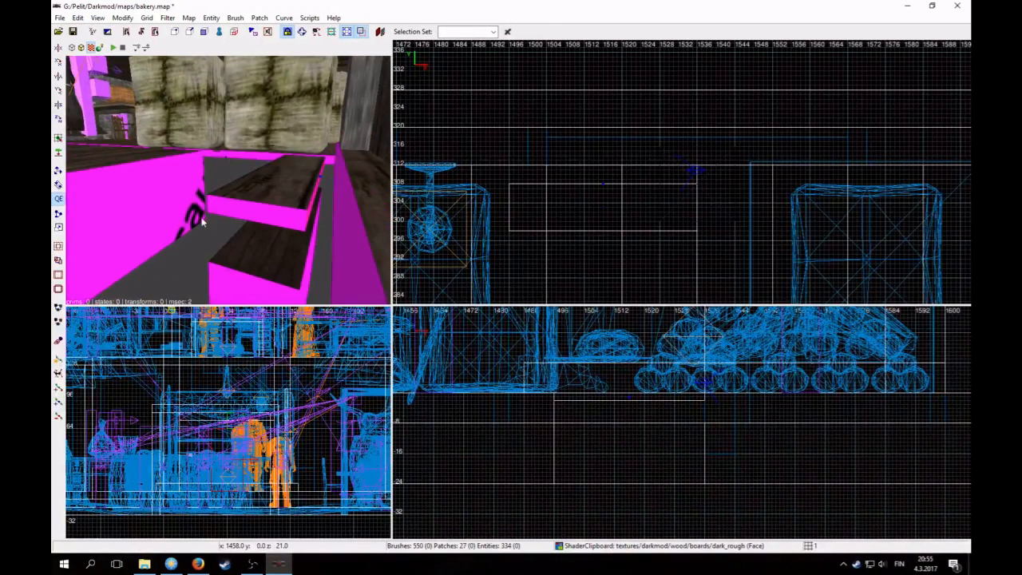
right_click(269, 217)
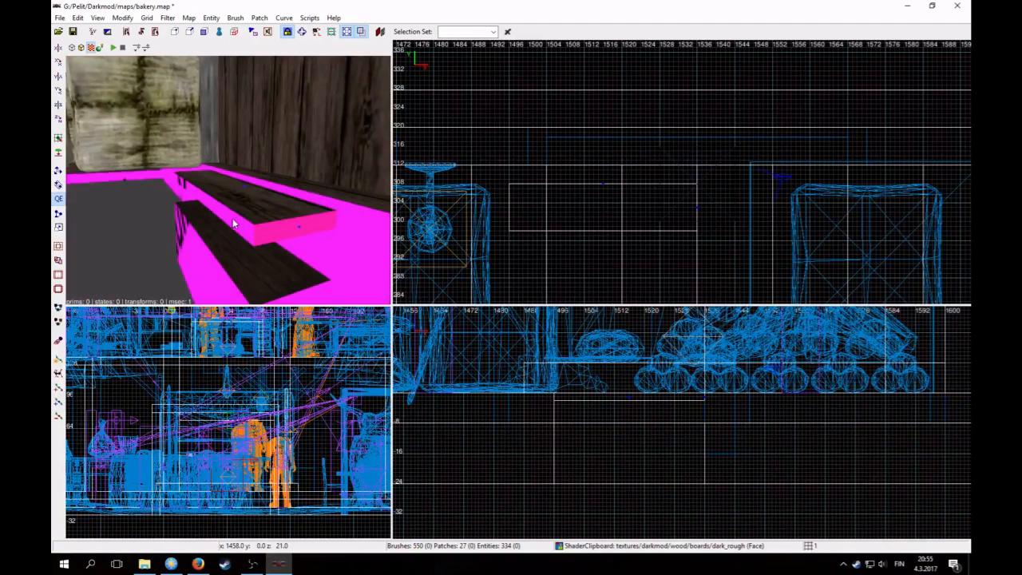
right_click(234, 224)
right_click(232, 218)
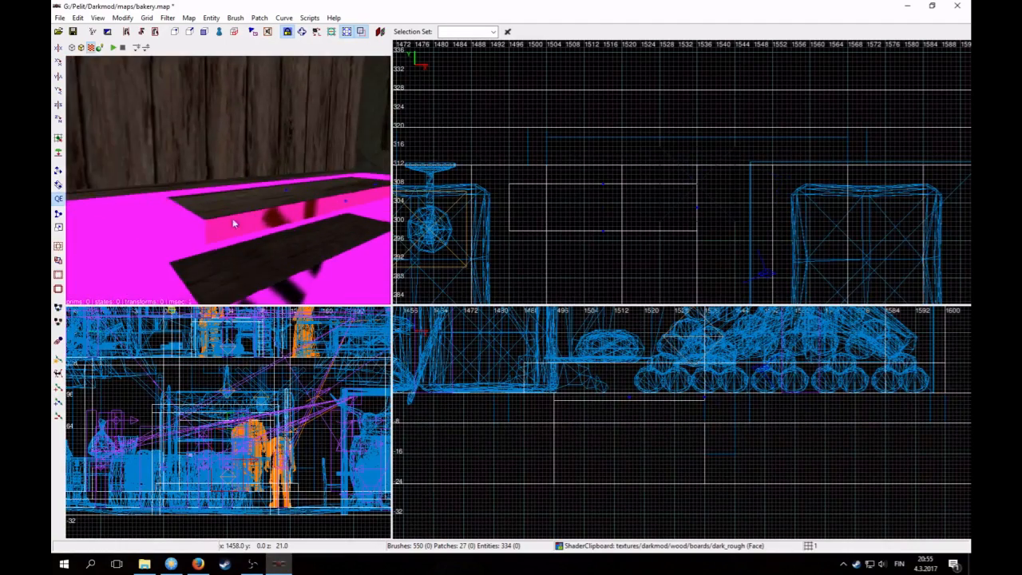
right_click(187, 217)
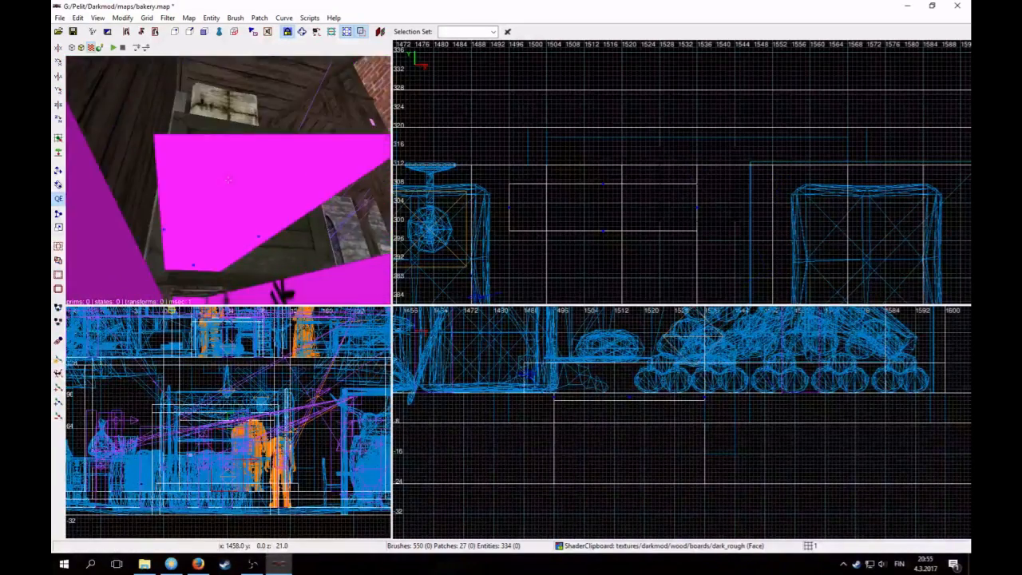
right_click(192, 212)
left_click(77, 17)
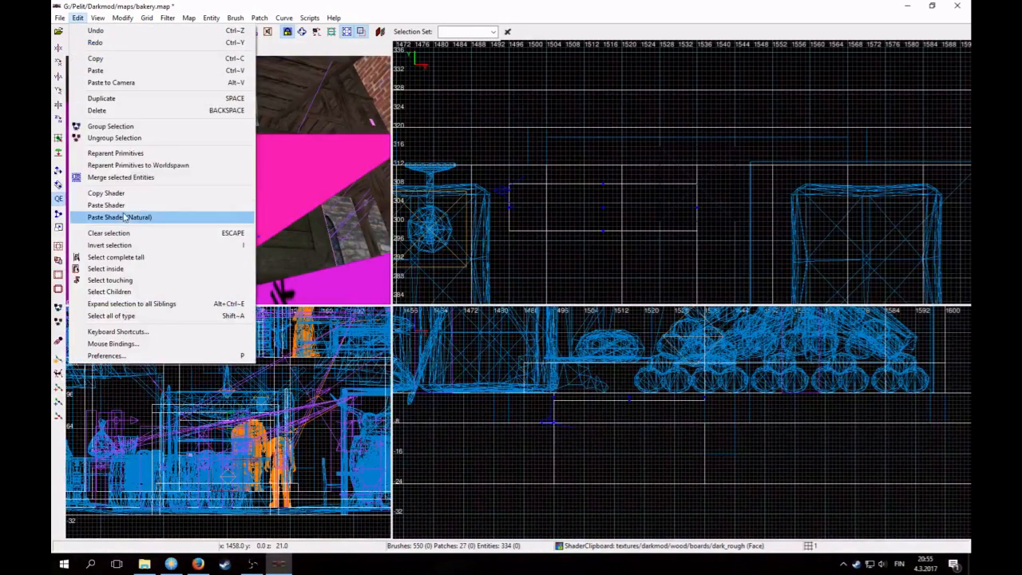
left_click(124, 216)
- Rotate the texture on the loose board's long room-side face to 90 degrees, using a rotation step of 45
right_click(200, 204)
right_click(200, 204)
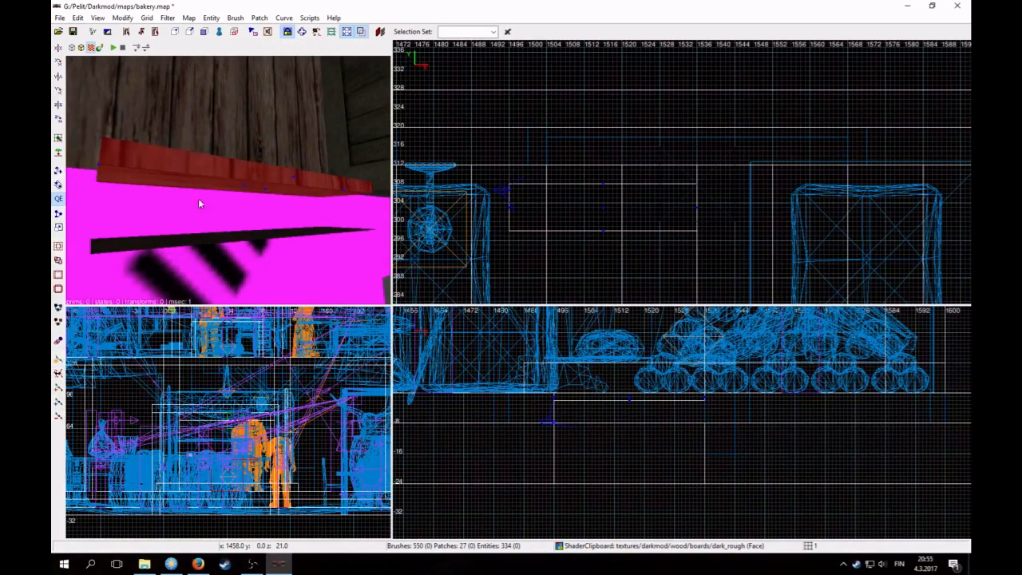
key("s")
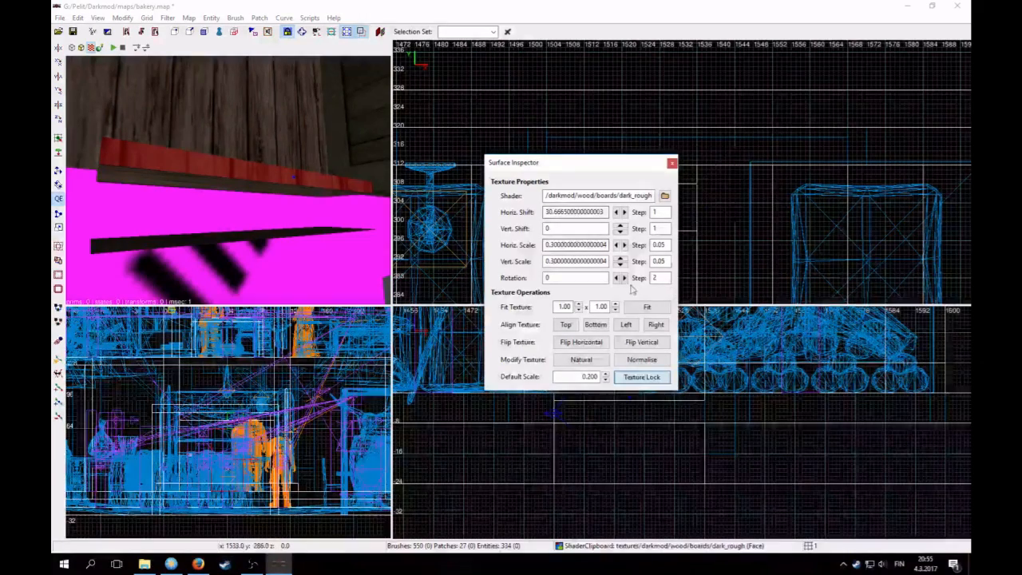
left_click(625, 278)
left_click(624, 278)
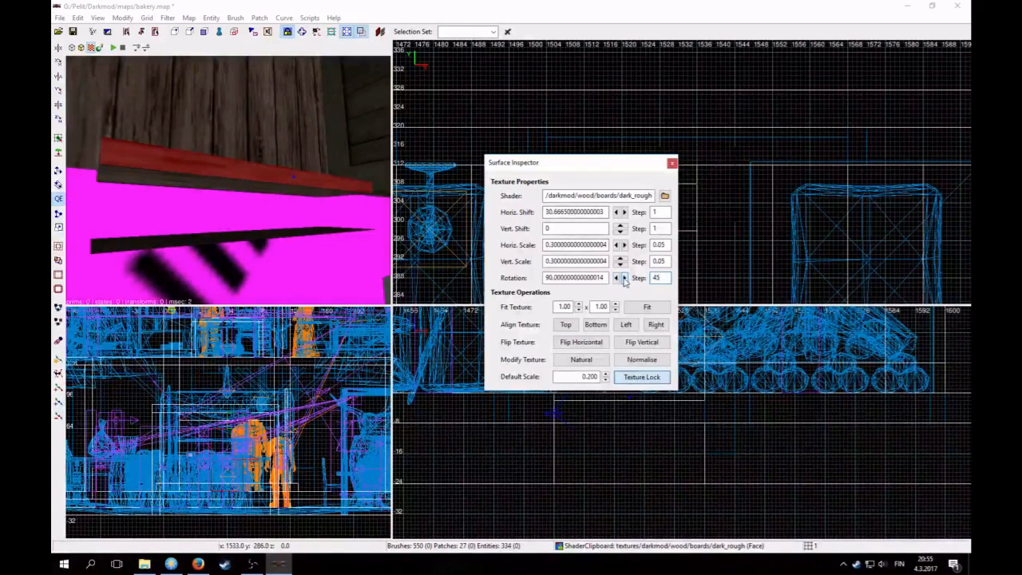
- Rotate the texture on the loose board's opposite long side face to 90 degrees and clear the selection
key("Escape")
right_click(228, 179)
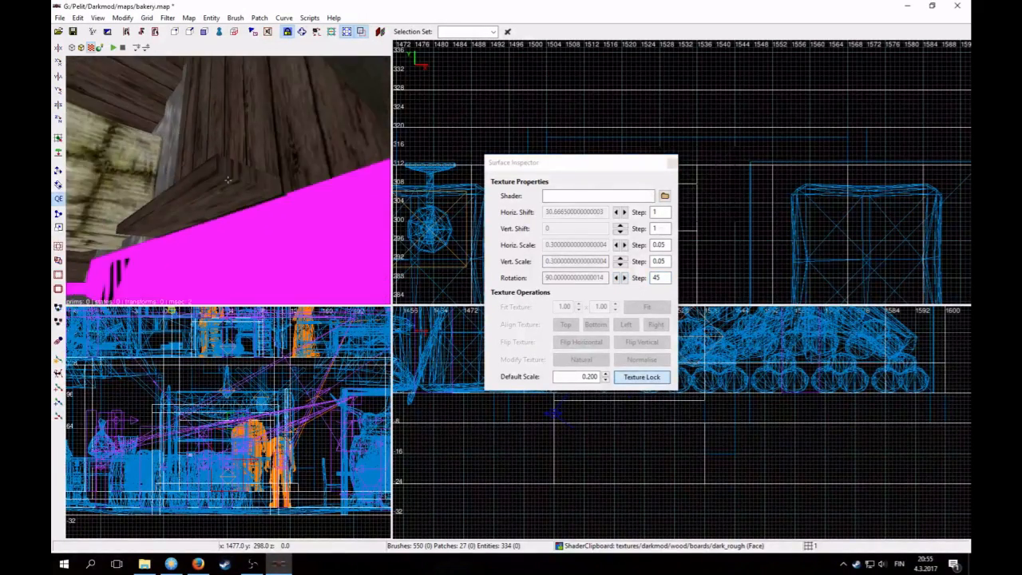
right_click(217, 168)
left_click(216, 168, "ctrl+shift")
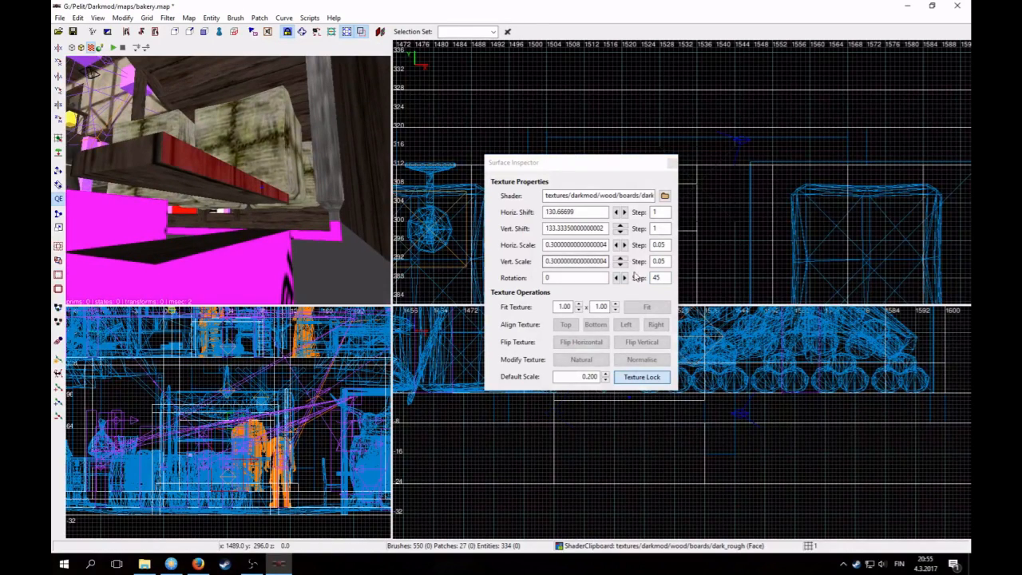
left_click(625, 278)
left_click(624, 278)
key("Escape")
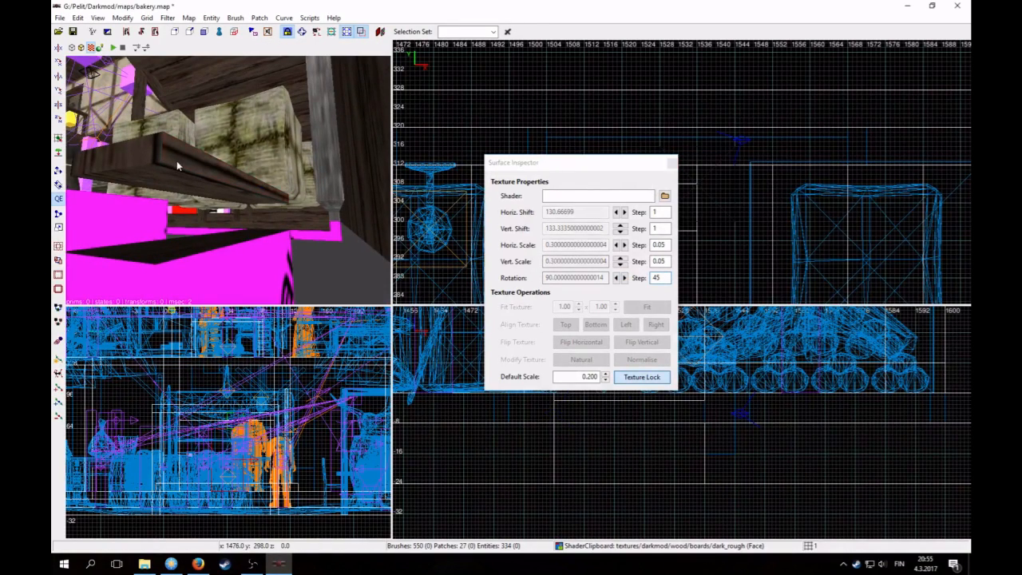
- Shift the texture on that same long side face to about 140.67 horizontally and 143.33 vertically
left_click(177, 161, "ctrl+shift")
left_click(621, 231)
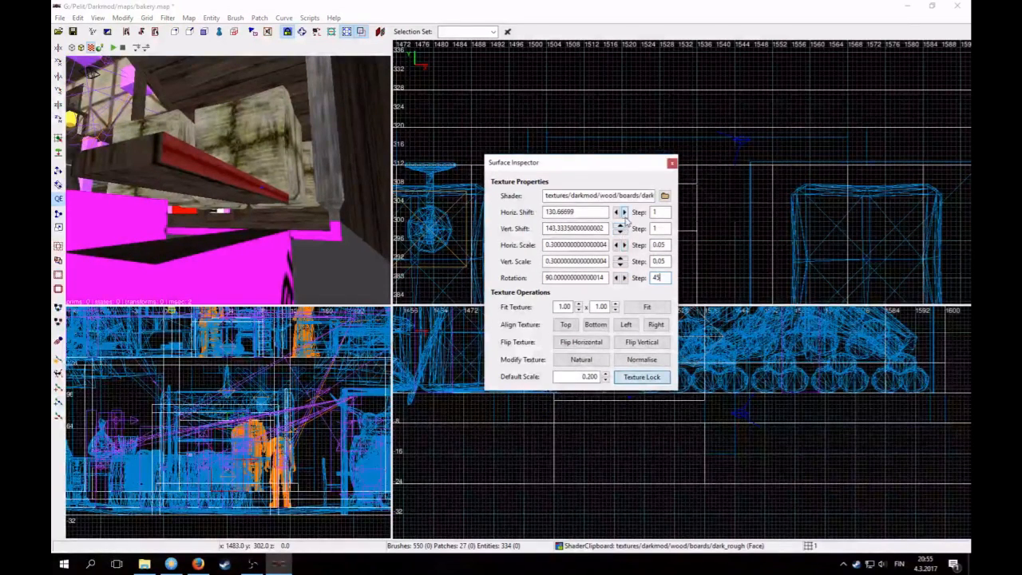
key("Escape")
- Show the hidden floor and wall brushes again and convert the loose board brush to a func_static entity
right_click(228, 180)
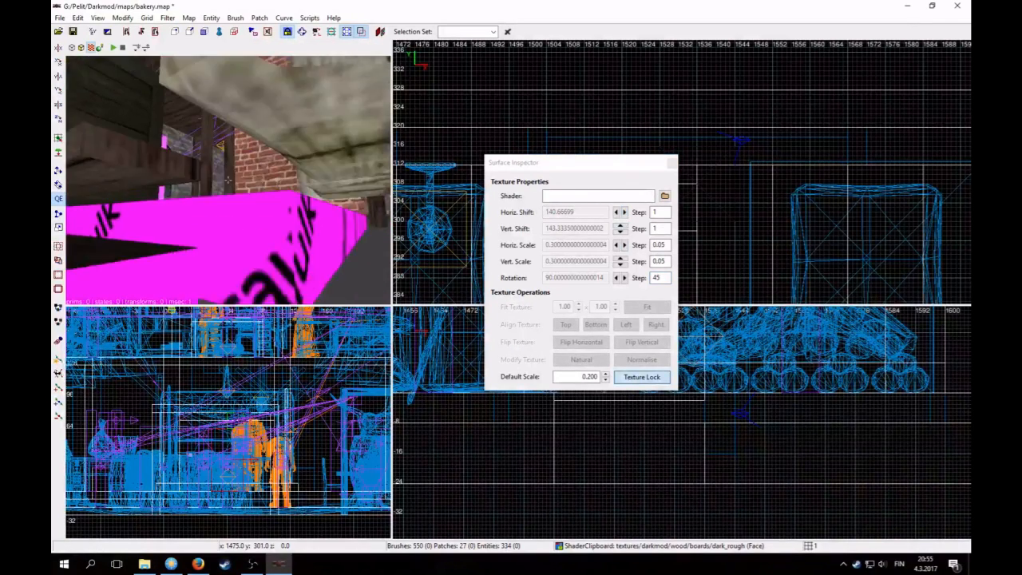
right_click(254, 217)
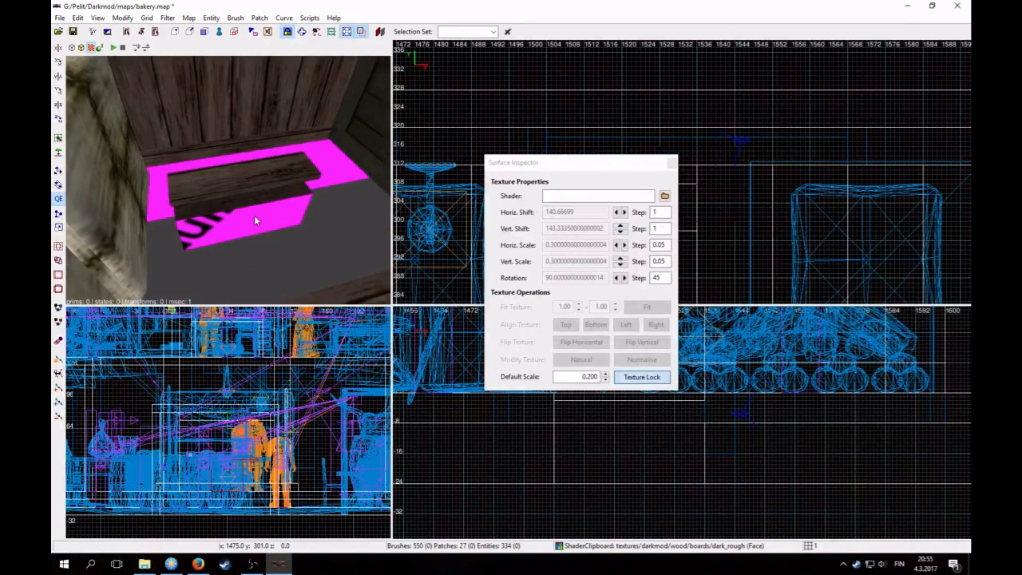
left_click(246, 179, "ctrl+shift")
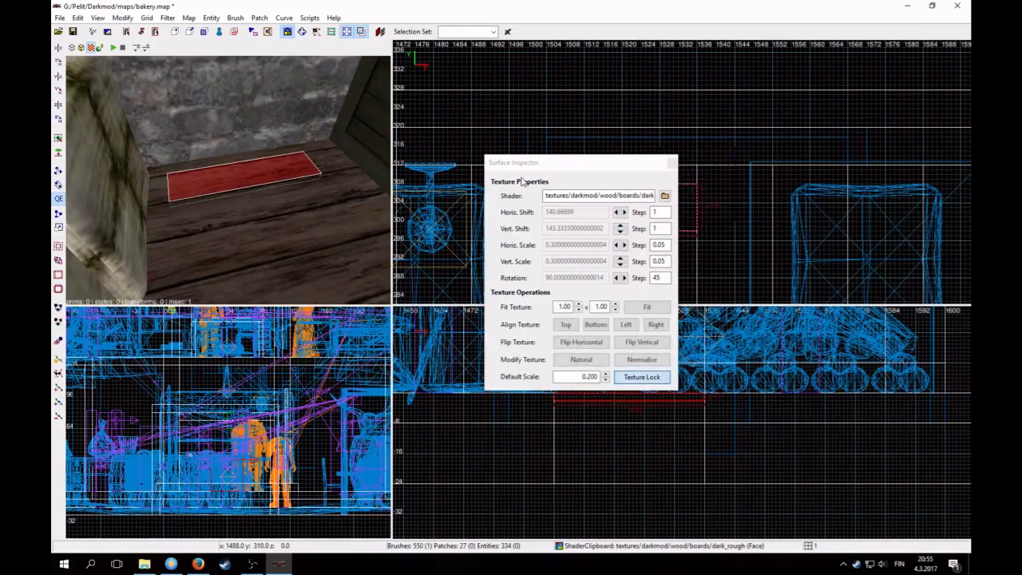
left_click(672, 164)
right_click(645, 213)
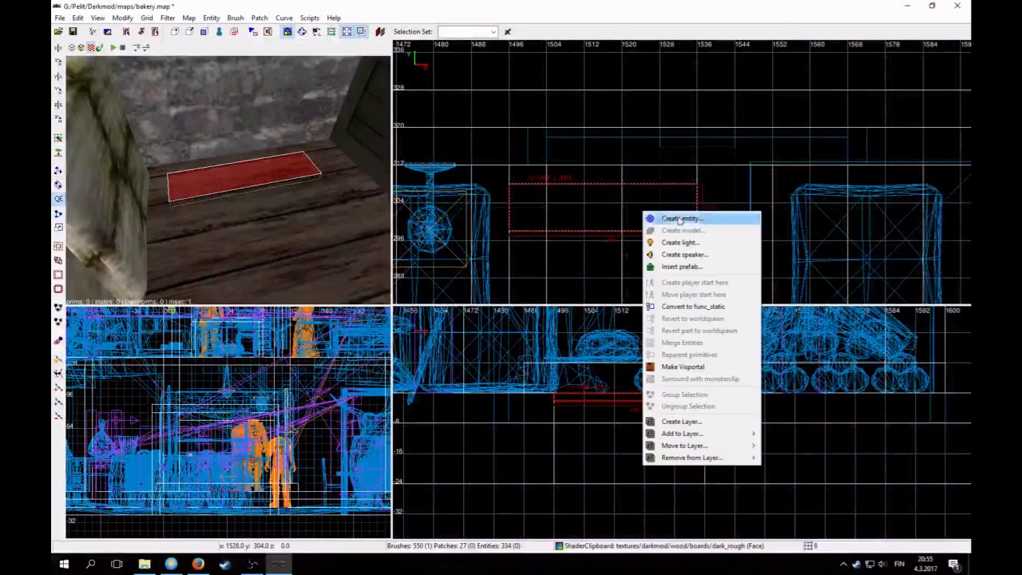
left_click(694, 306)
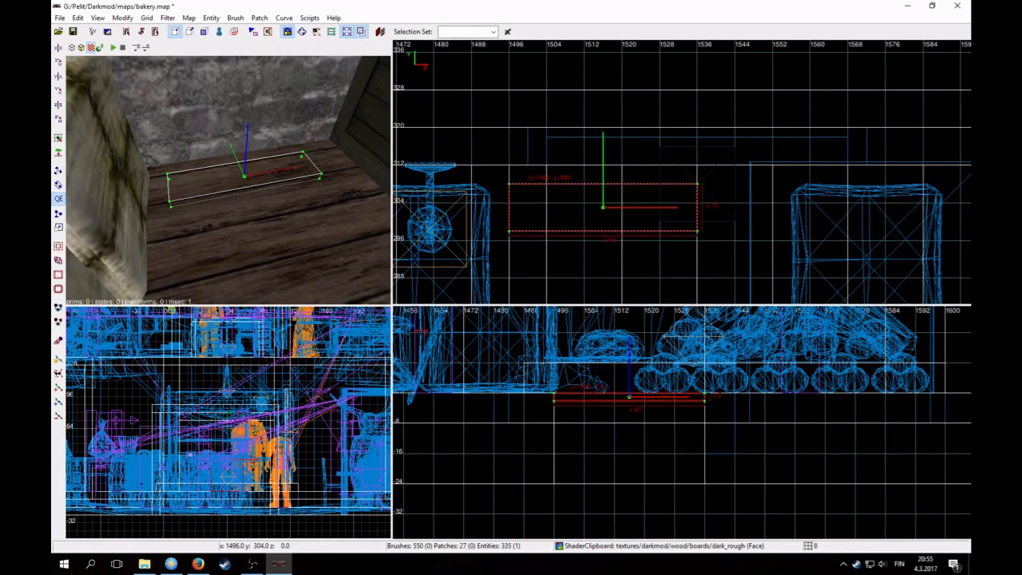
- Move the loose board entity's origin to the middle of its wall-side long edge at Y 308, then deselect it
scroll(597, 213, "up", 2)
left_click_drag(593, 204, 593, 167)
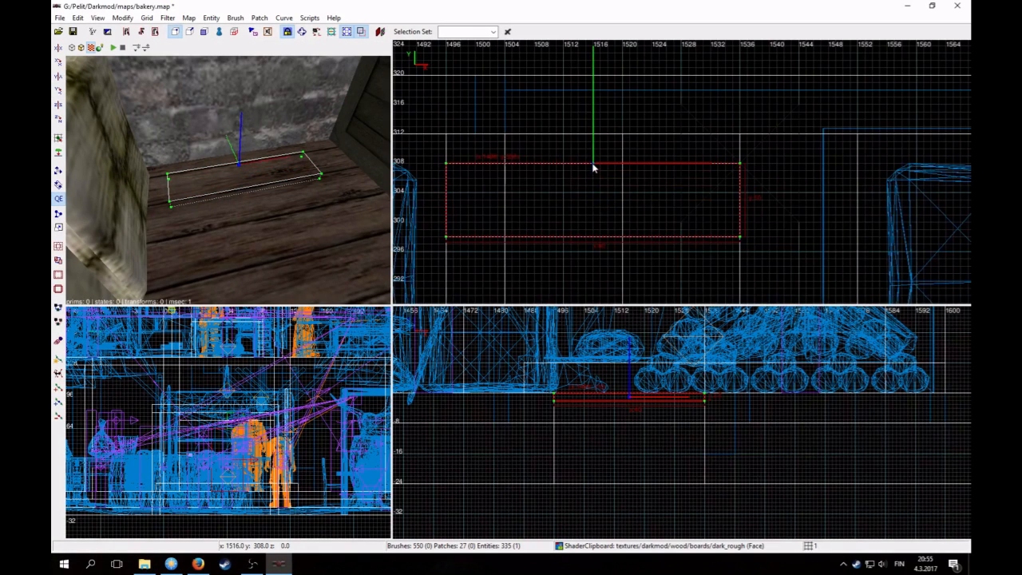
right_click(228, 180)
key("Escape")
key("Escape")
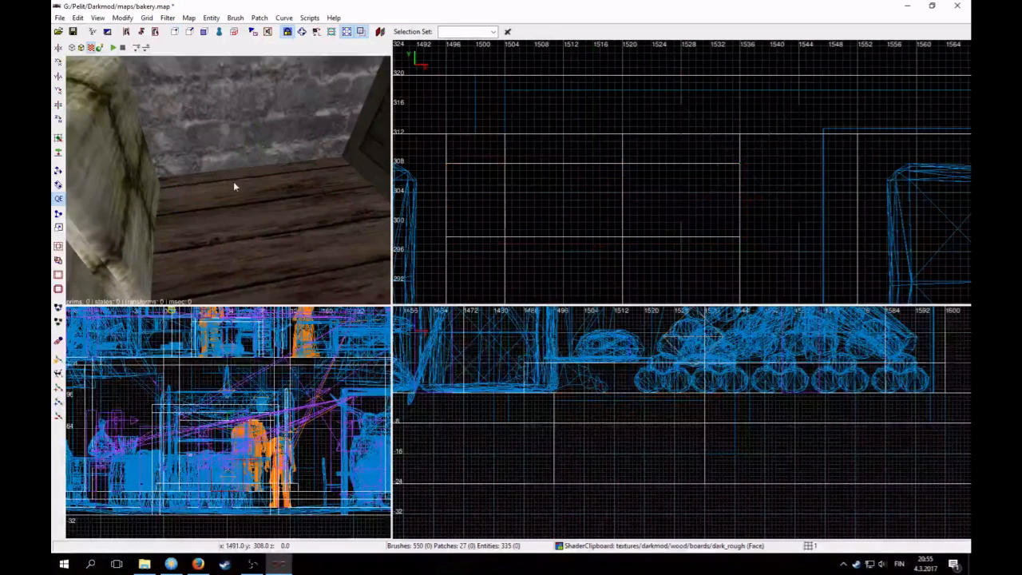
- Examine the loose board and its origin axes from several angles to judge which way it should swing open
right_click(234, 182)
scroll(228, 179, "up", 1)
scroll(228, 179, "down", 2)
right_click(239, 201)
left_click(239, 203, "shift")
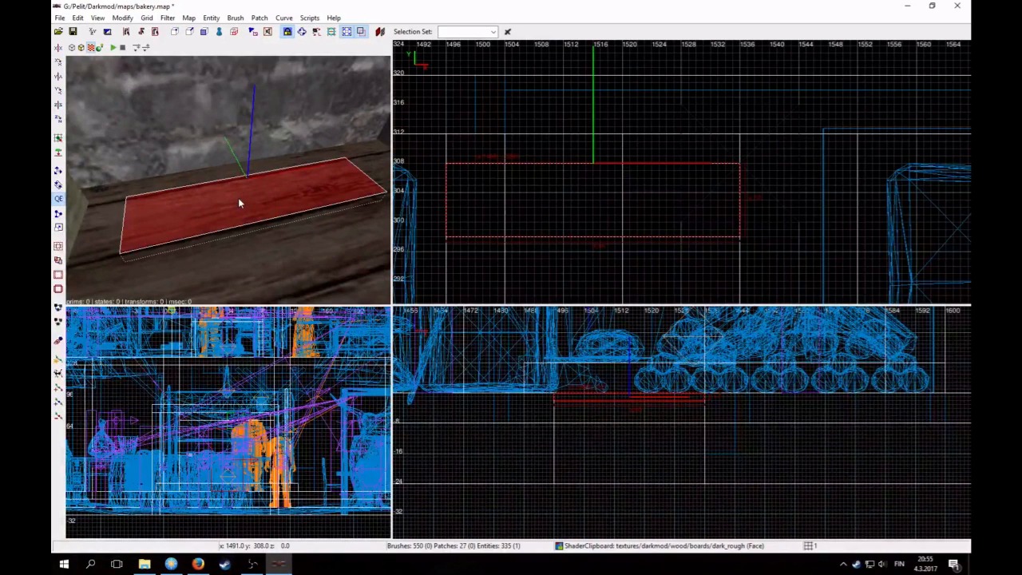
right_click(209, 210)
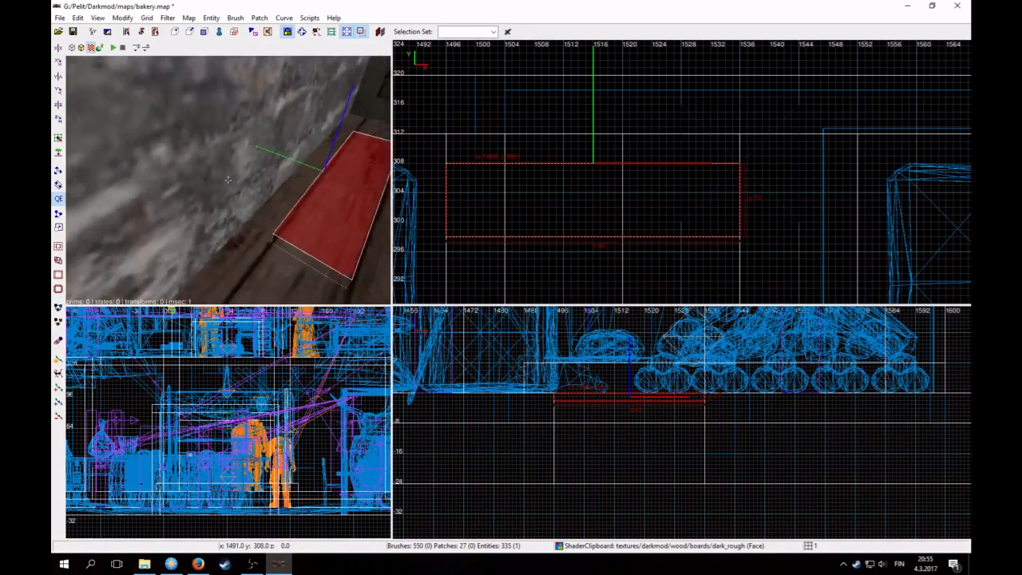
scroll(229, 180, "up", 1)
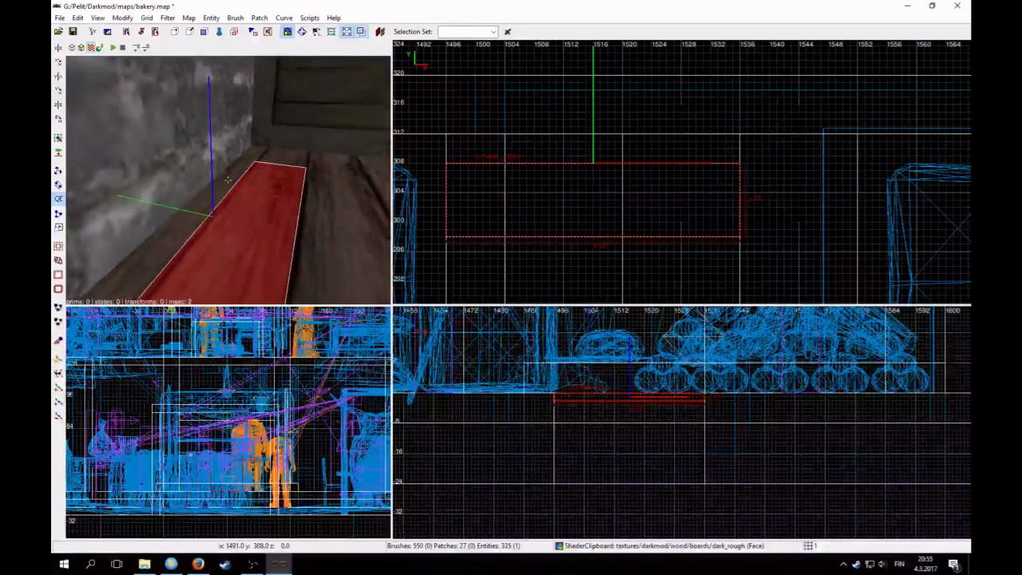
right_click(210, 217)
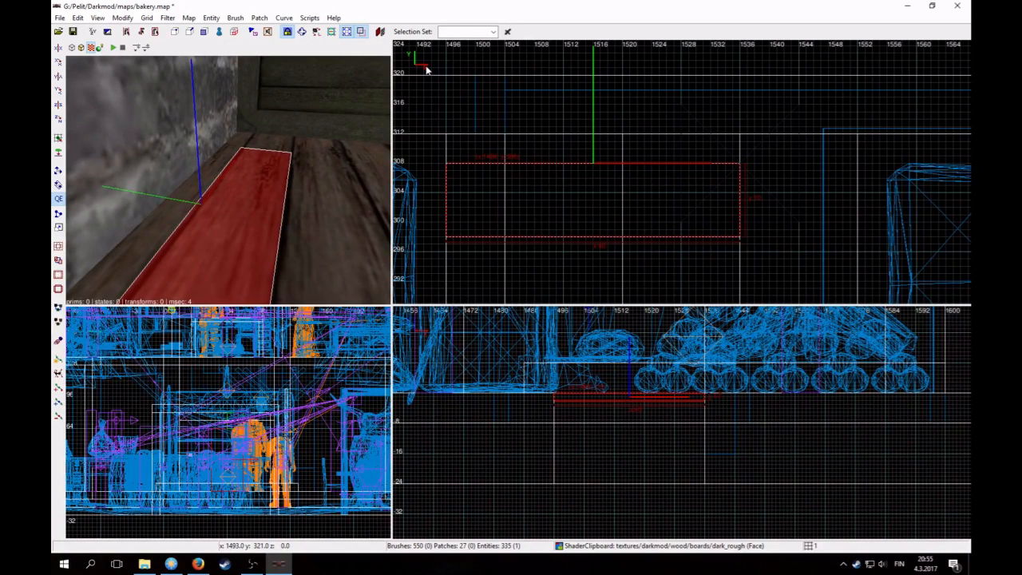
- Change the loose board's entity class to atdm:mover_door from the Movers > Doors category
left_click(229, 232, "shift")
left_click(232, 228, "shift")
key("n")
left_click(497, 173)
left_click(563, 417)
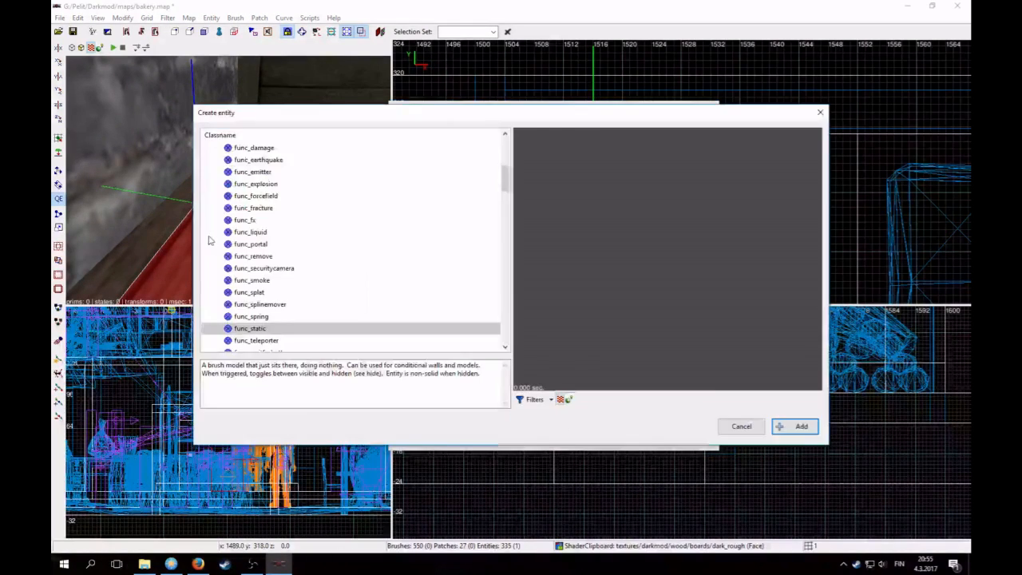
scroll(232, 249, "up", 5)
left_click(211, 207)
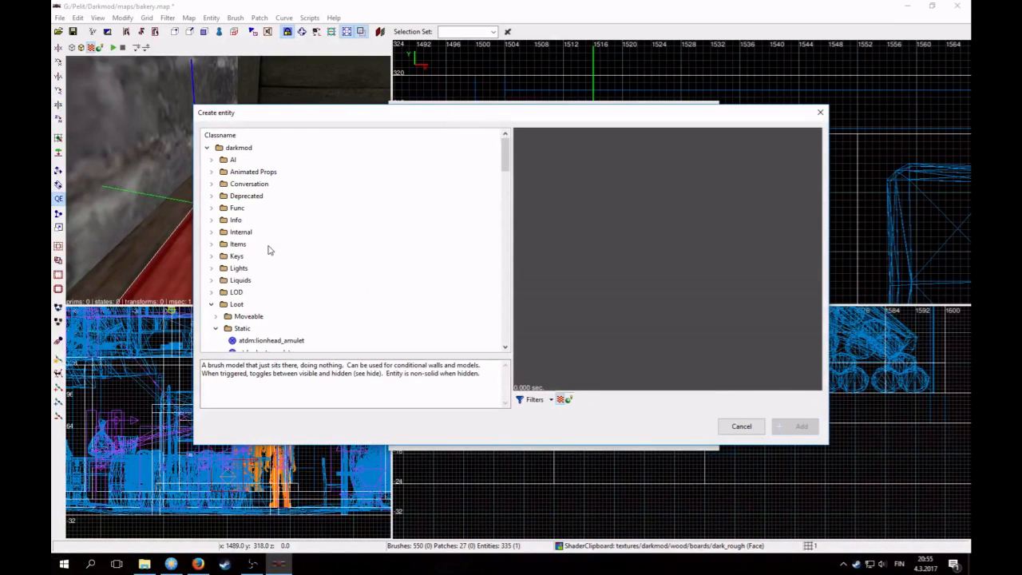
scroll(255, 259, "down", 1)
double_click(228, 293)
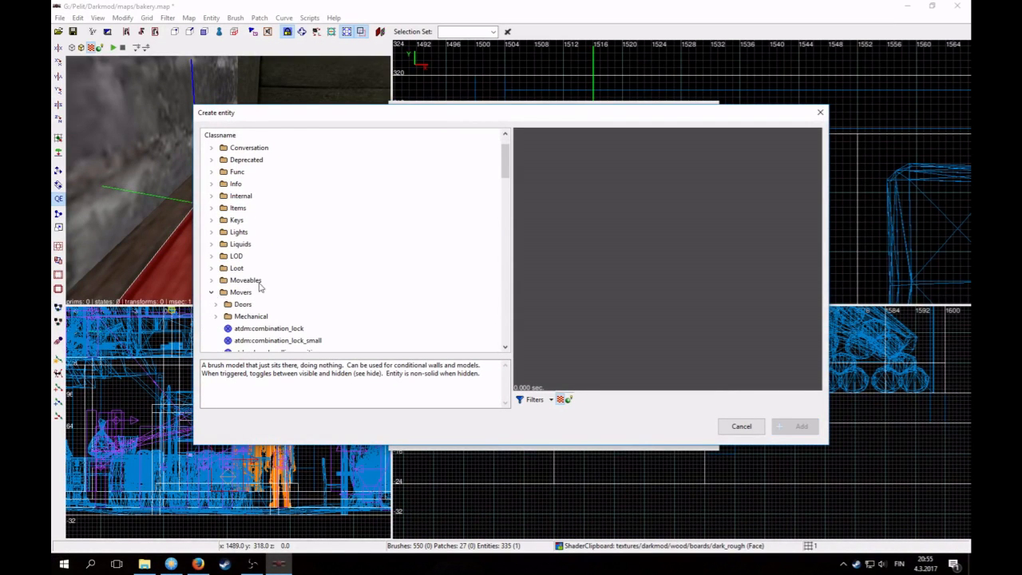
scroll(226, 270, "down", 1)
scroll(286, 262, "down", 3)
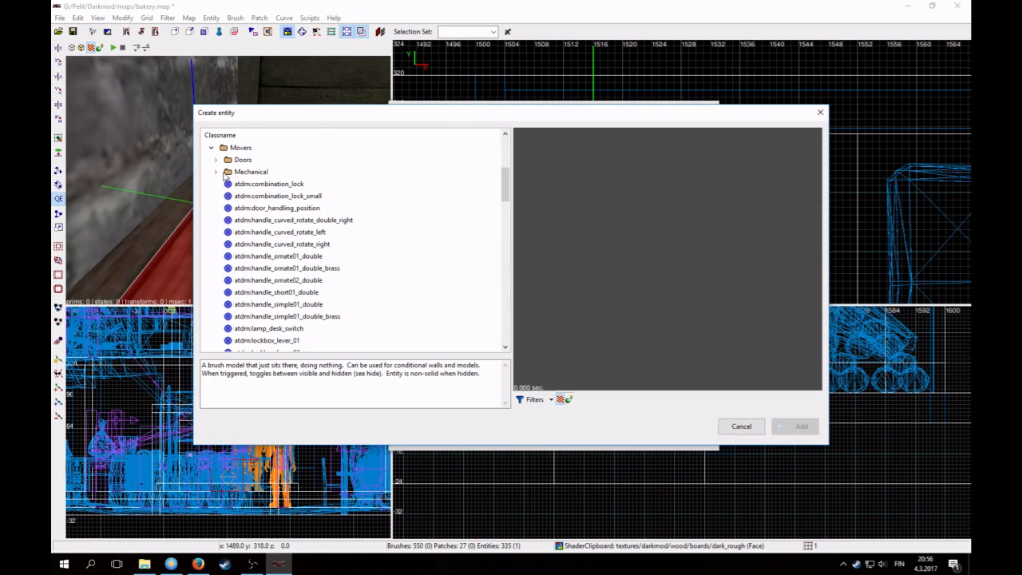
double_click(228, 160)
left_click(299, 317)
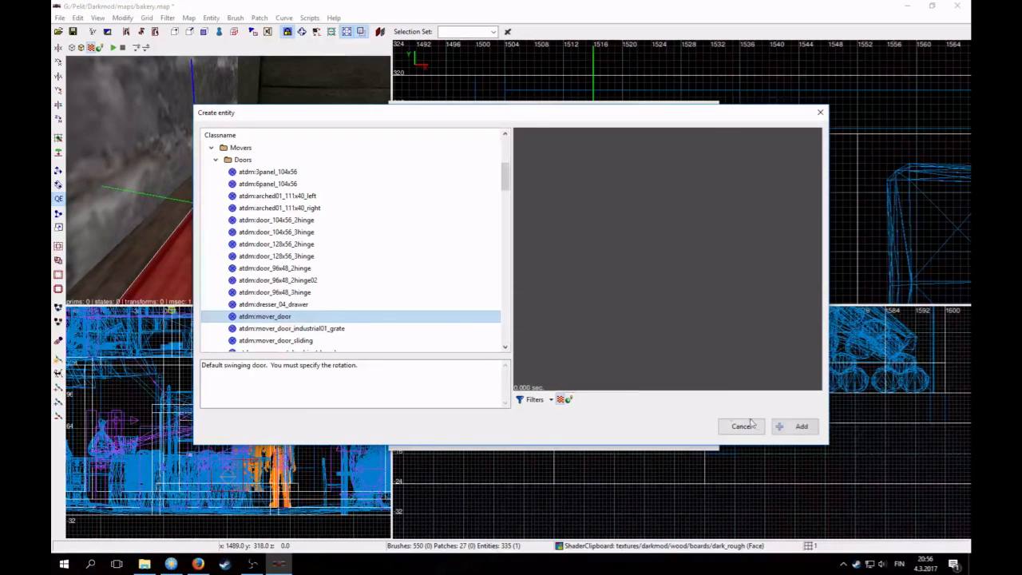
left_click(791, 427)
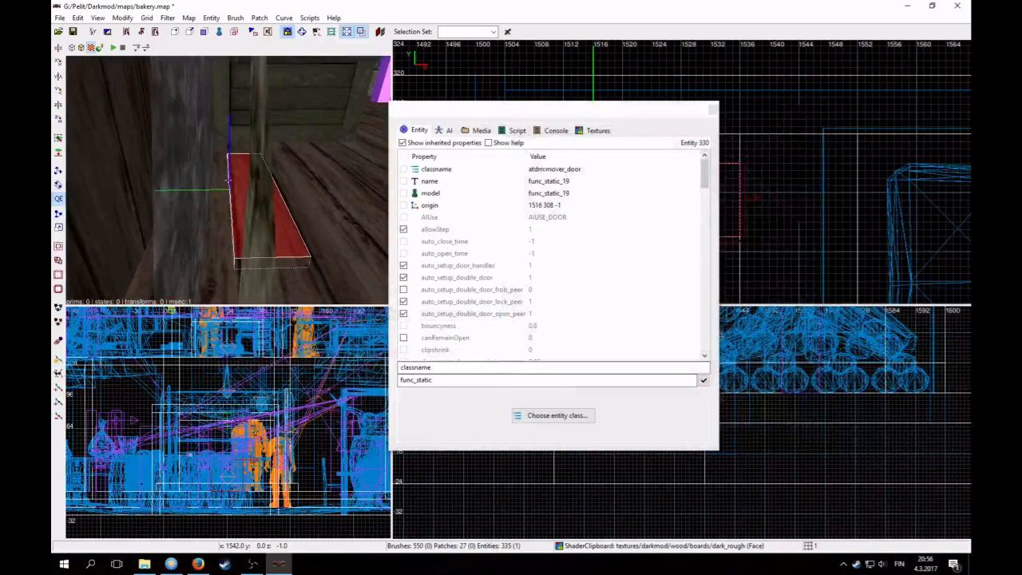
- Hide the inherited properties and add a rotate property to the loose board's door entity
left_click(438, 143)
left_click(432, 146)
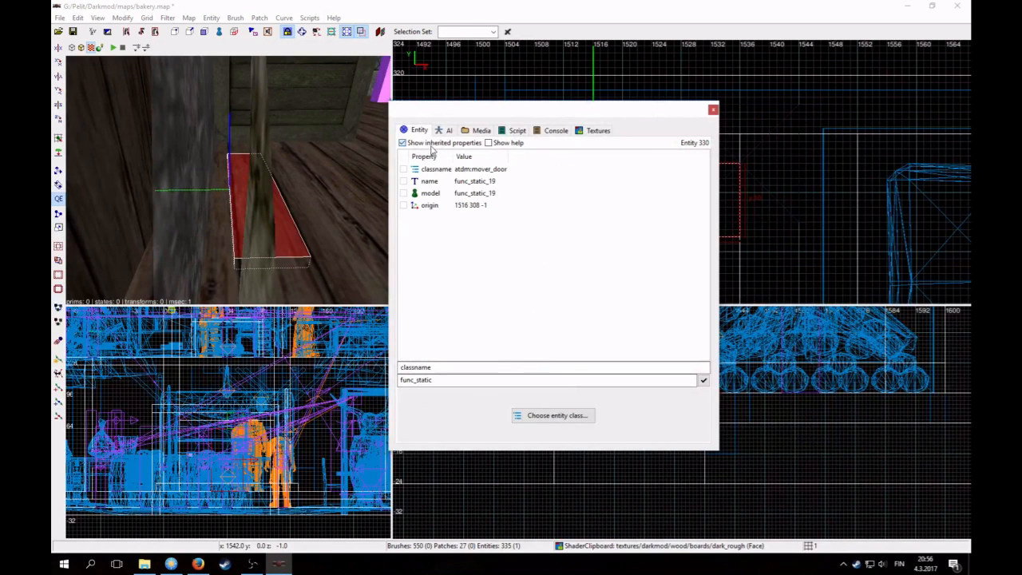
right_click(445, 255)
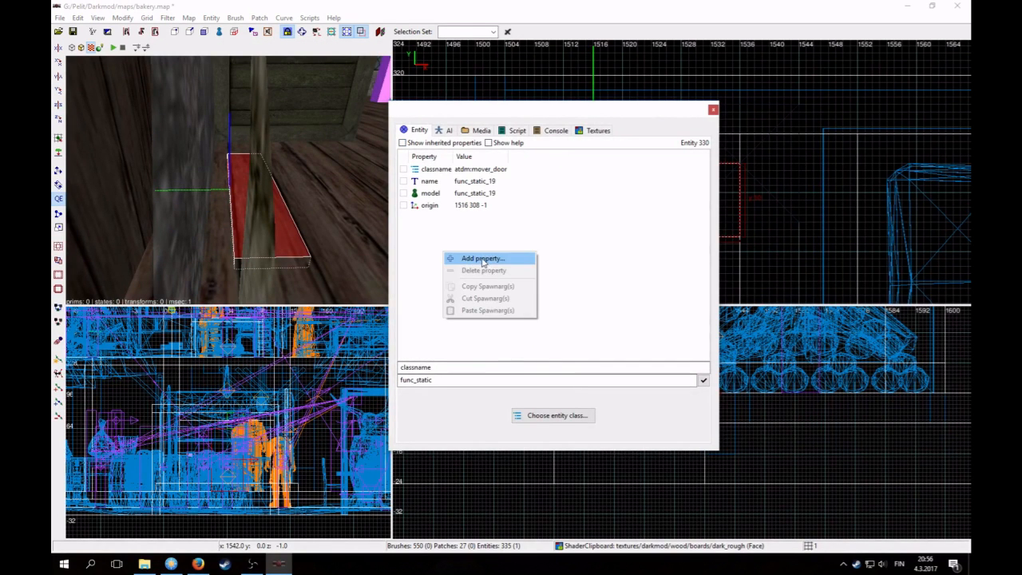
left_click(484, 259)
left_click(295, 131)
scroll(372, 232, "down", 15)
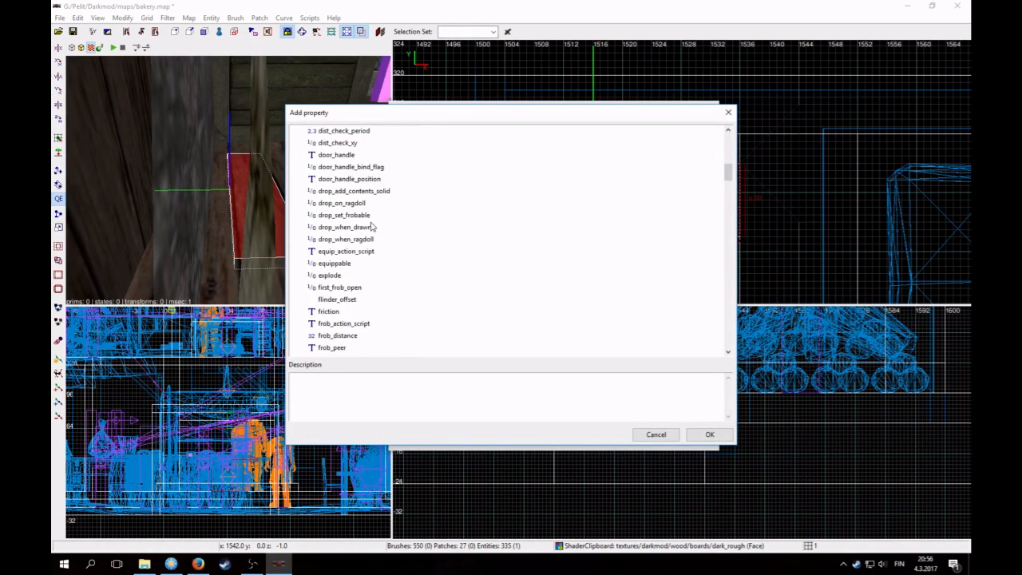
scroll(384, 262, "down", 10)
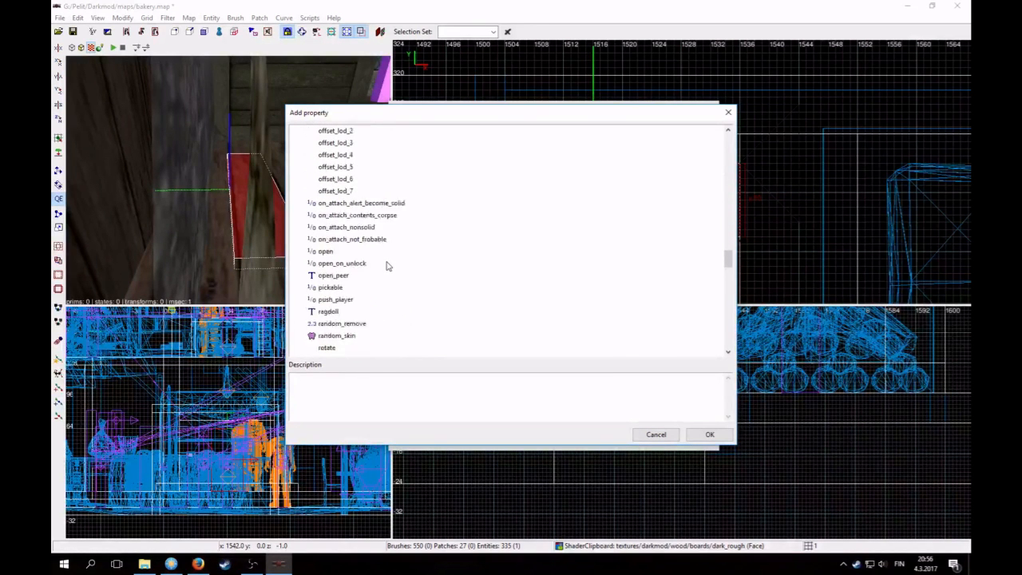
left_click(344, 312)
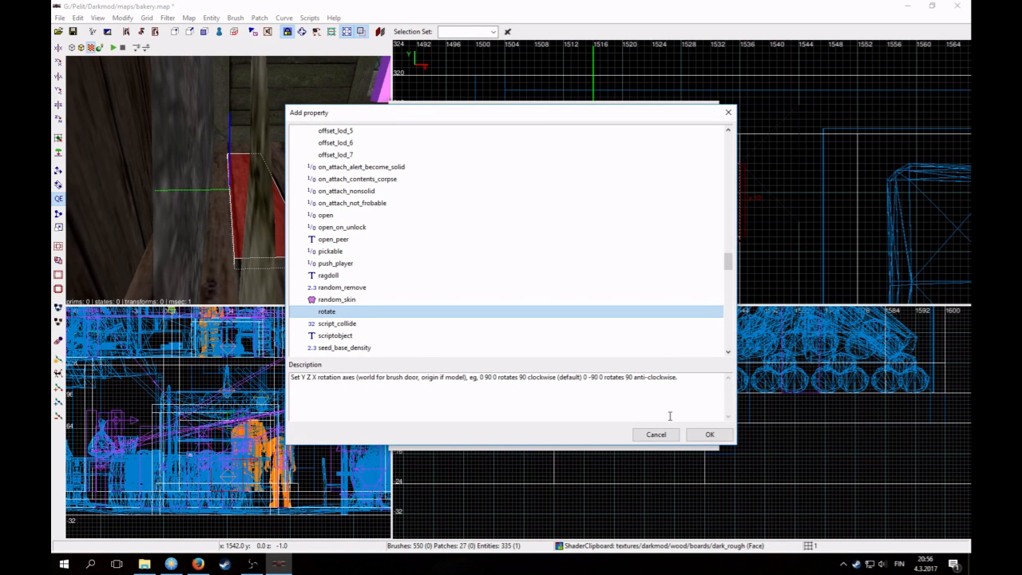
left_click(709, 434)
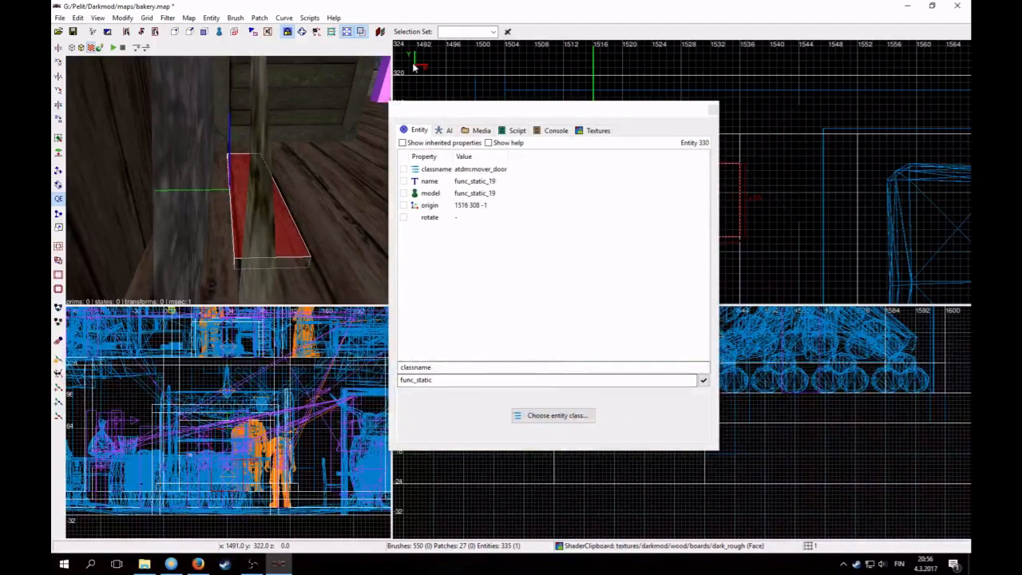
- Move the entity inspector clear of the board and begin the rotate property's value with 0 0
left_click_drag(416, 109, 699, 185)
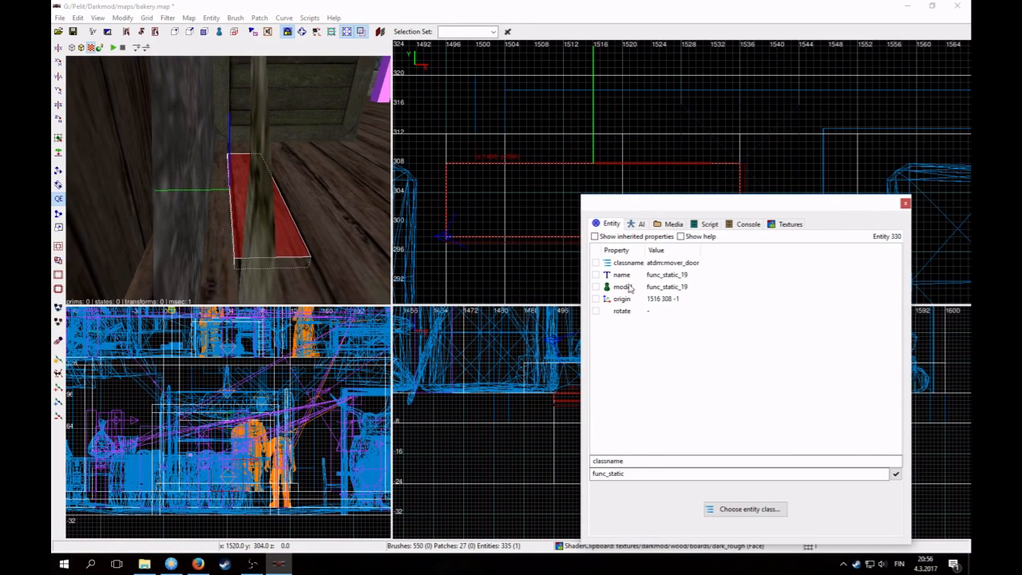
left_click(639, 313)
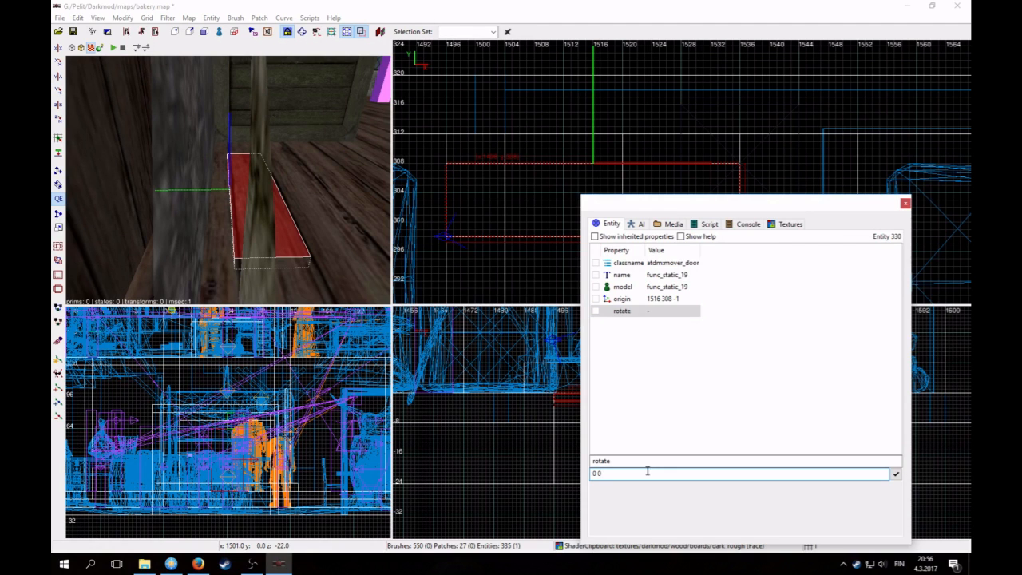
right_click(258, 238)
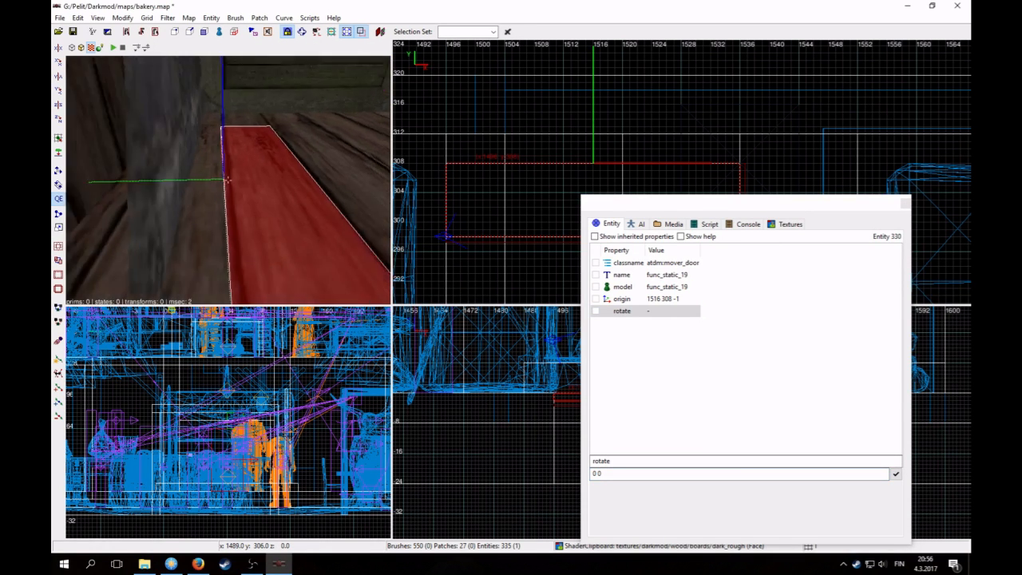
- Set the floor board door's rotate property to 0 0 95
right_click(282, 235)
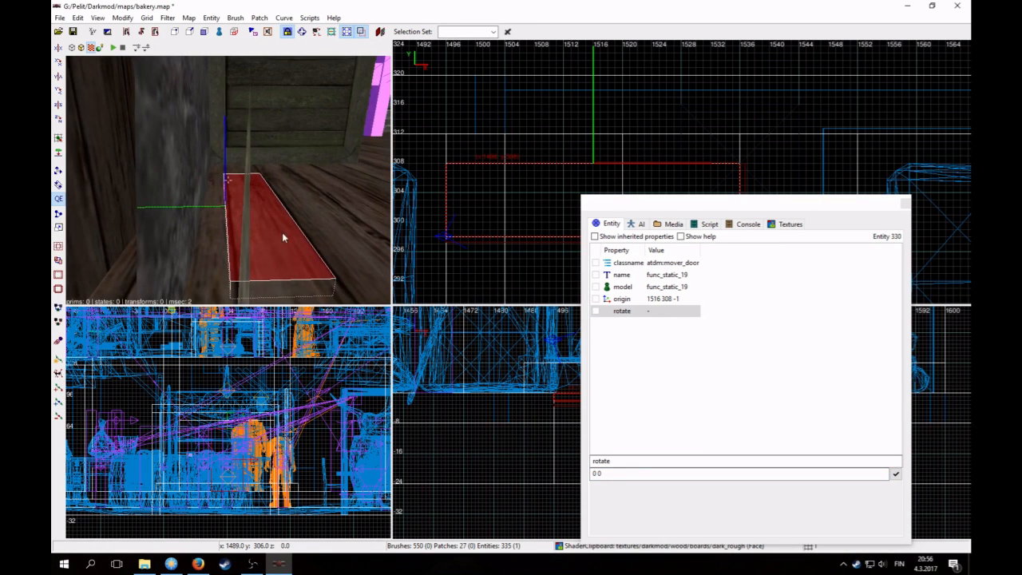
left_click(624, 473)
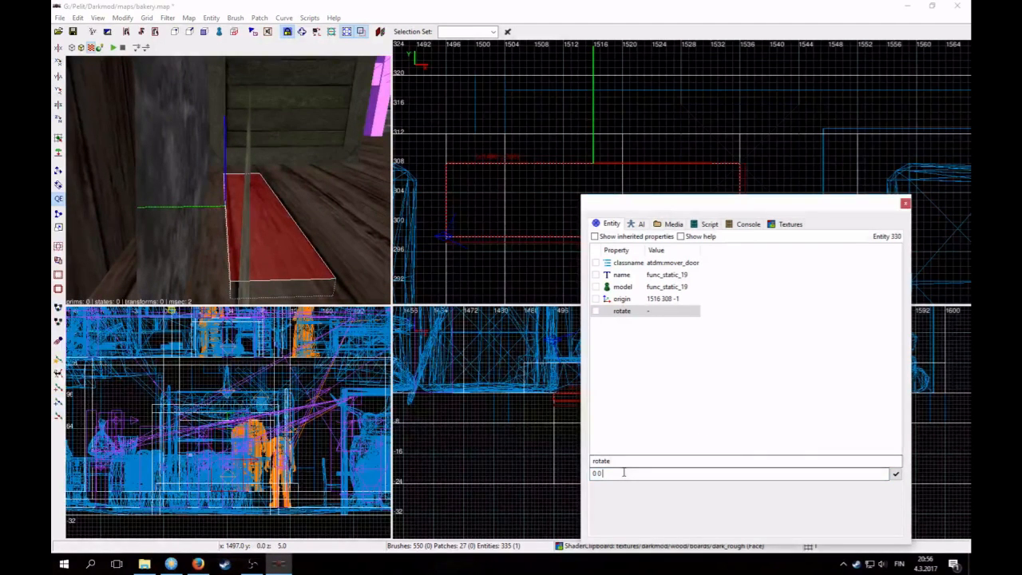
left_click(896, 474)
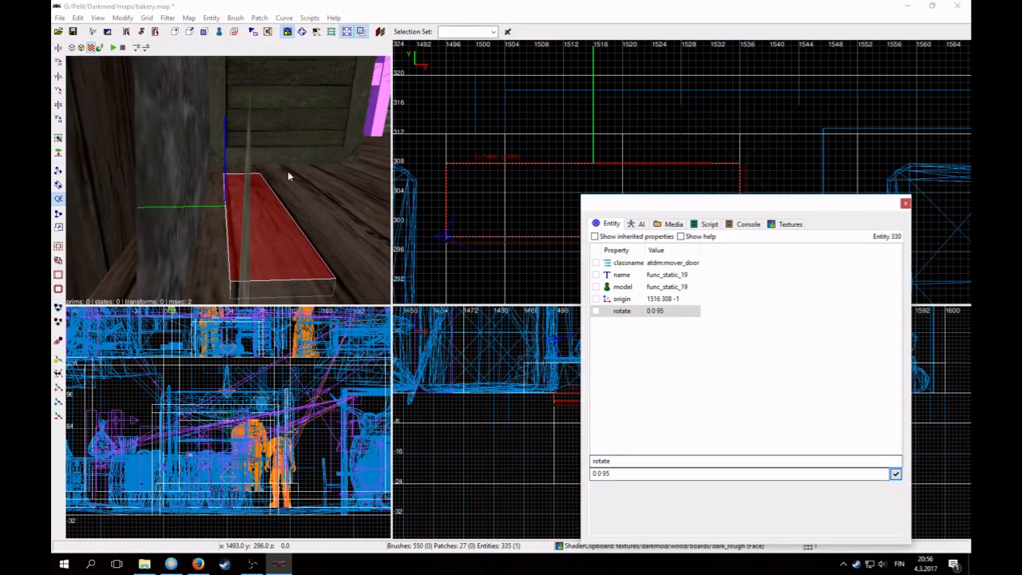
- Try rotating the floor board 95 degrees about the X axis with the Rotate and scale dialog
left_click(123, 17)
left_click(152, 101)
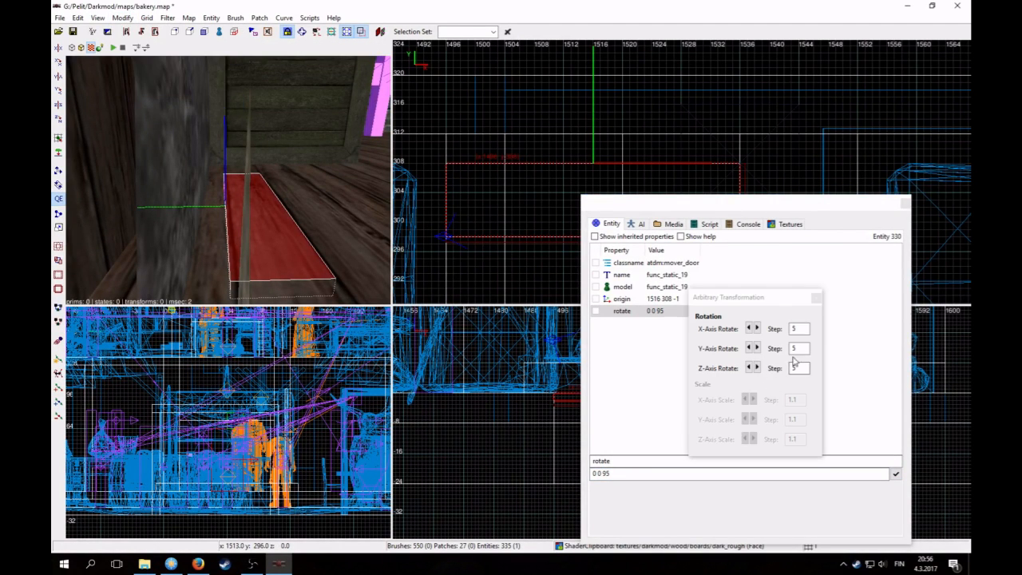
double_click(803, 329)
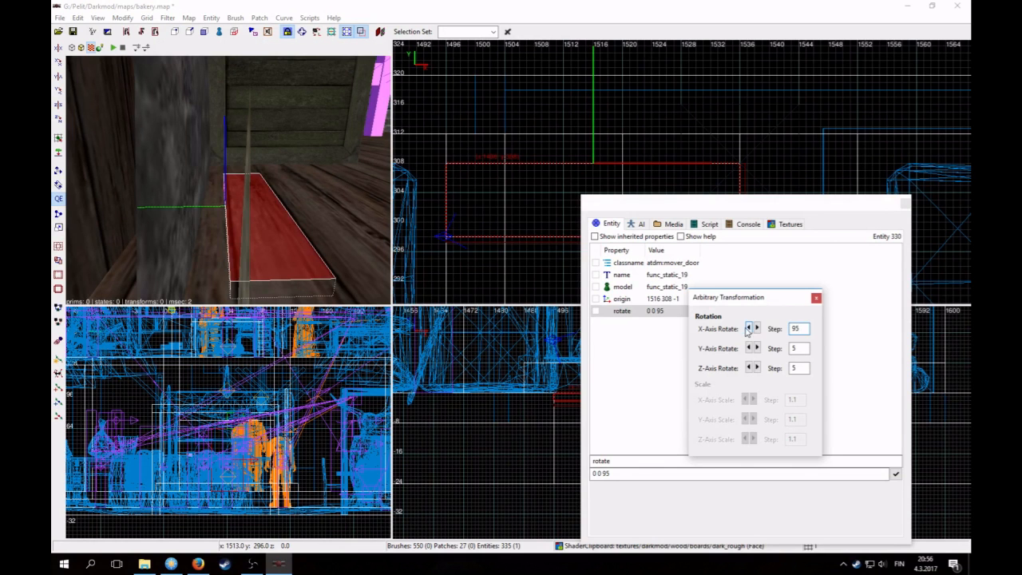
left_click(749, 328)
left_click(757, 328)
left_click(757, 329)
- Try moving the rotated board up to the wall-side edge of the floor opening in the side view
scroll(483, 434, "down", 3)
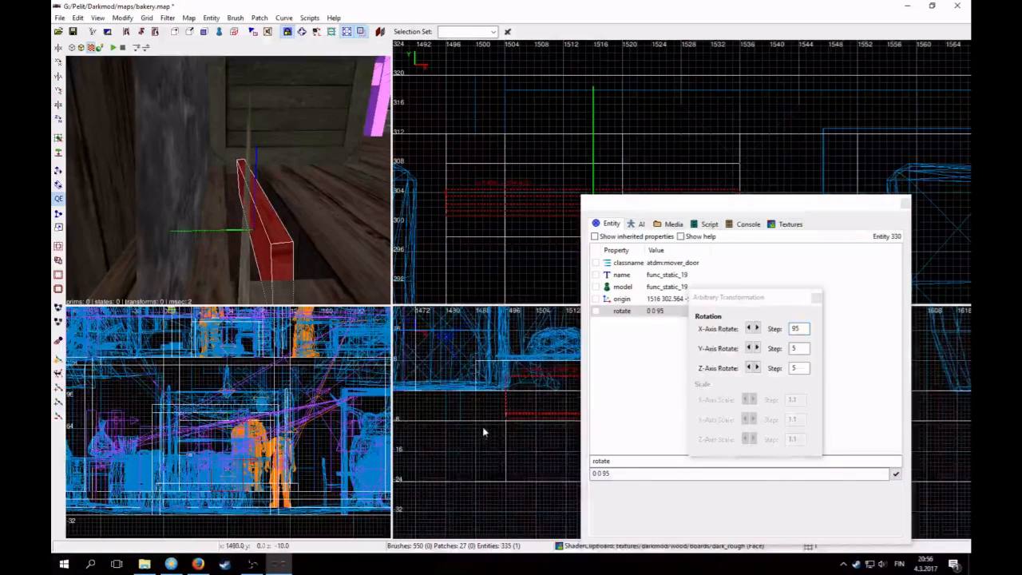
right_click_drag(367, 487, 281, 438)
scroll(281, 438, "up", 3)
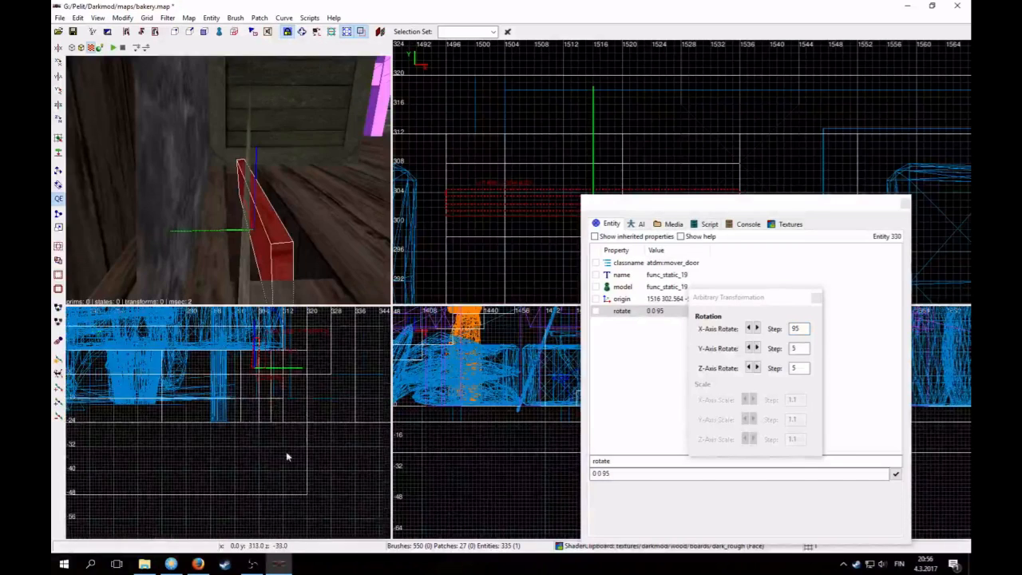
scroll(274, 450, "up", 2)
left_click_drag(235, 419, 251, 409)
key("Right")
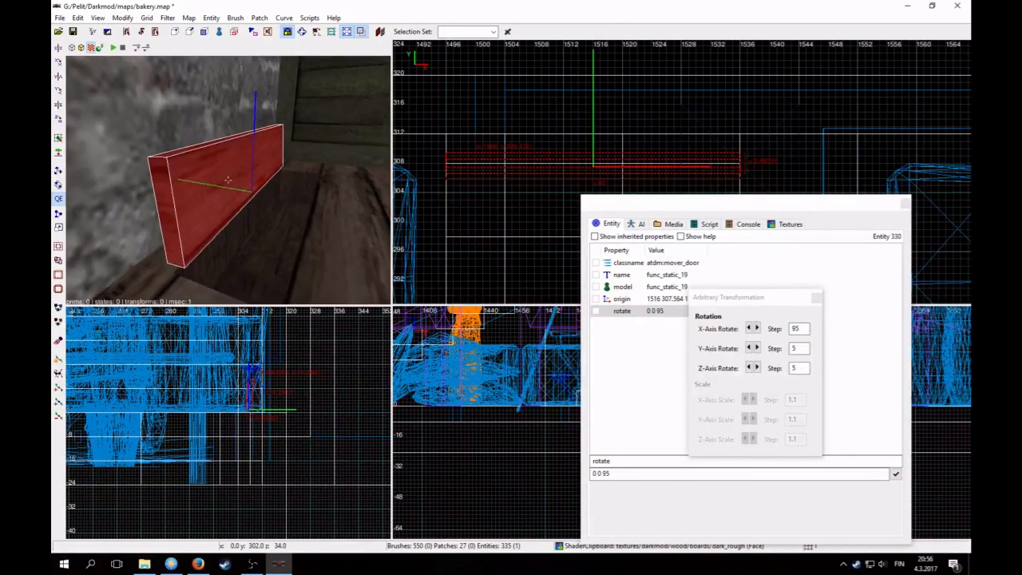
- Undo the trial move and 95-degree rotation of the board and close the transformation dialog
key("ctrl+z")
key("ctrl+z")
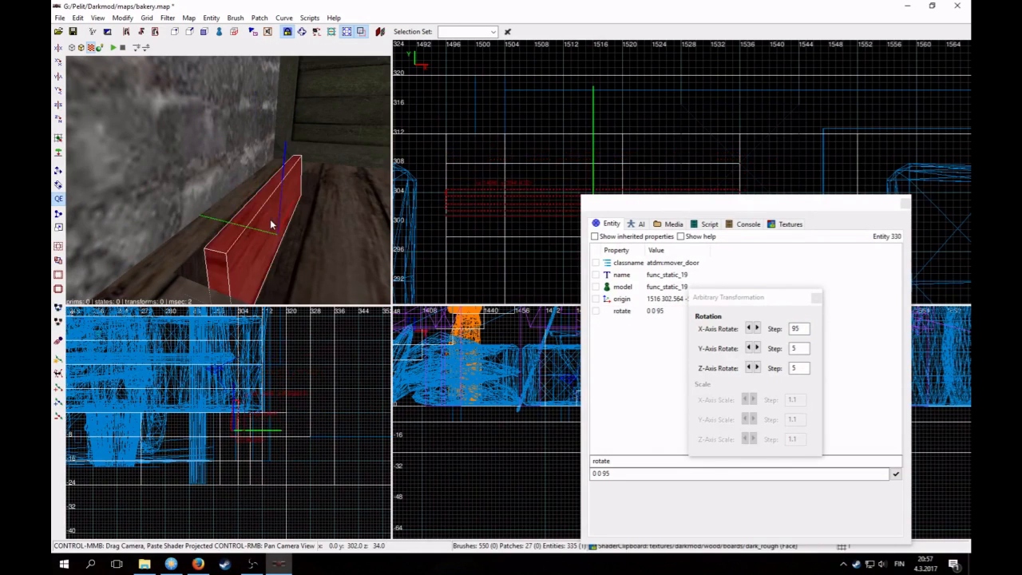
left_click(815, 299)
- Set the floor board door's rotate property to 0 0 100
left_click(667, 312)
left_click(619, 473)
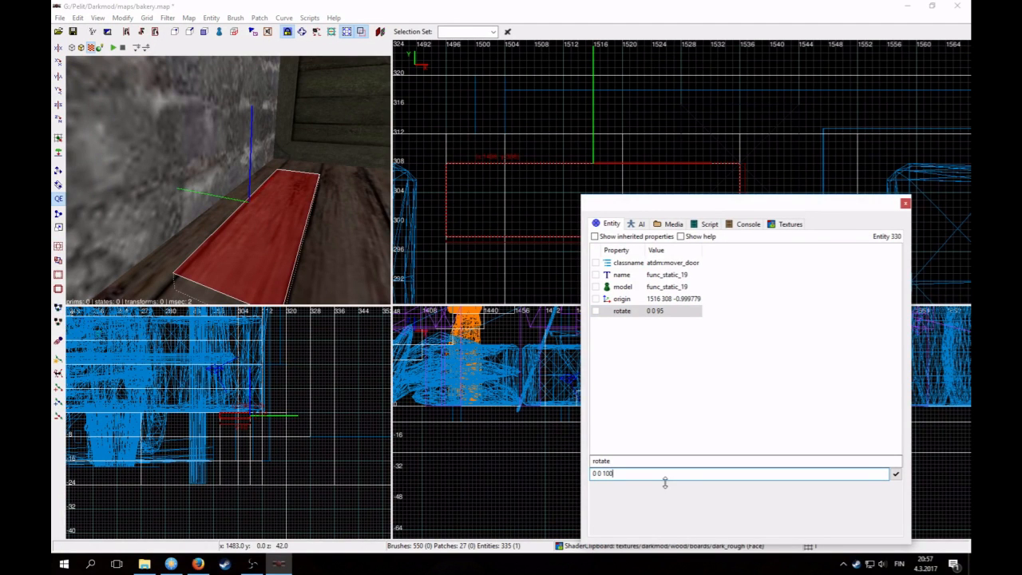
type("100")
key("Return")
- Try rotating the floor board 100 degrees about the X axis and moving it up to the wall-side edge of the opening
left_click(123, 18)
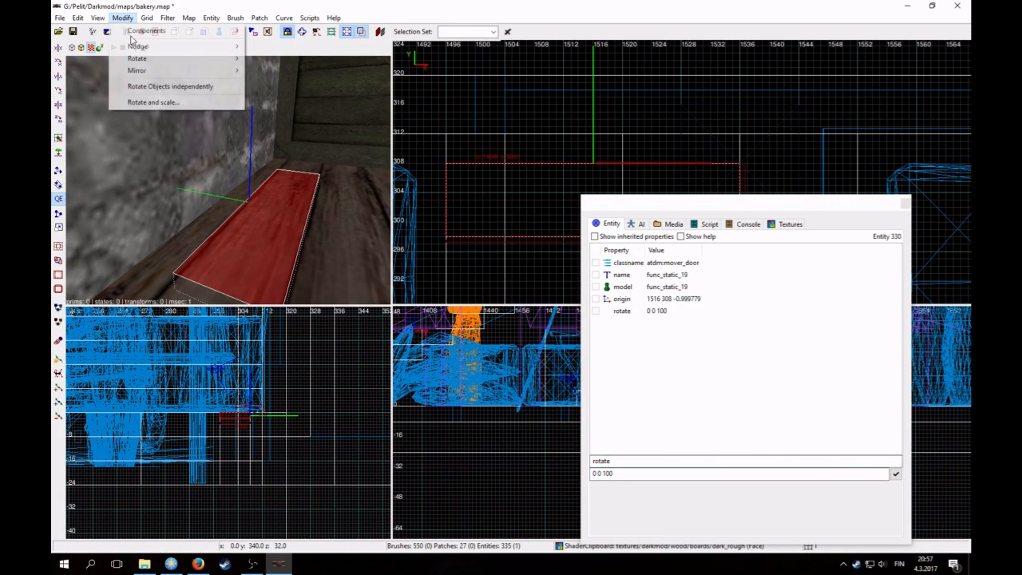
left_click(153, 103)
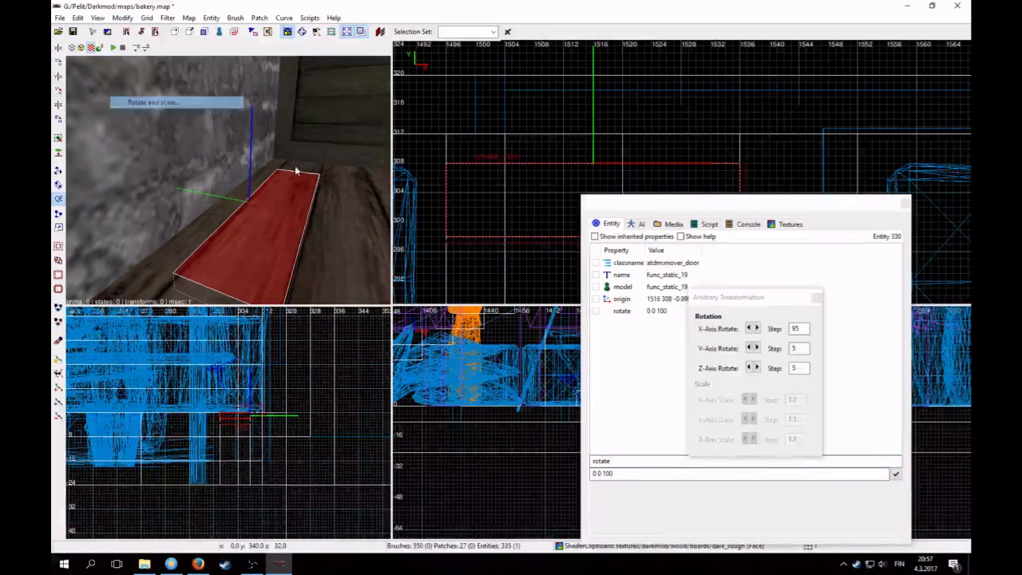
left_click(749, 329)
left_click(757, 328)
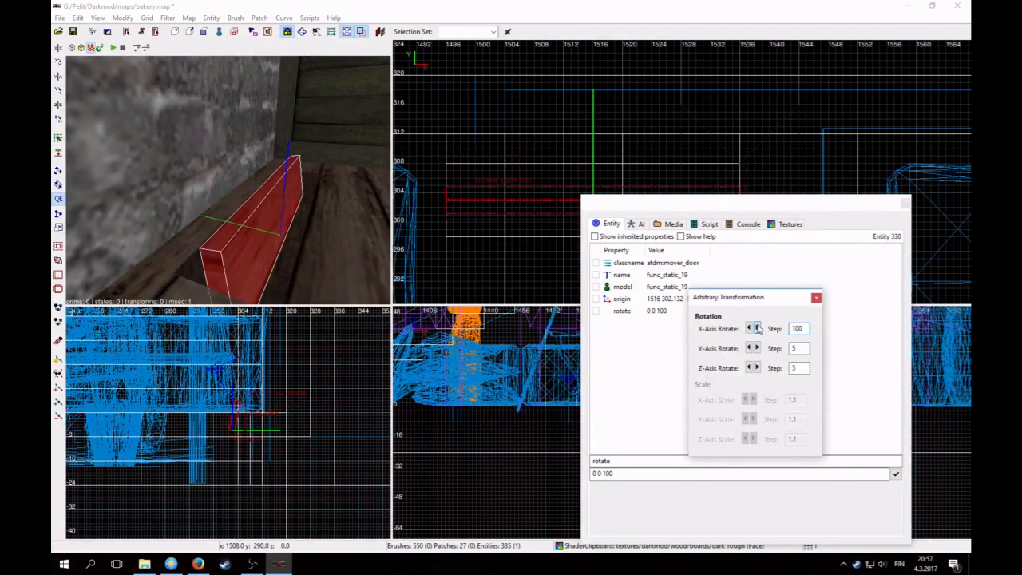
left_click_drag(237, 429, 248, 405)
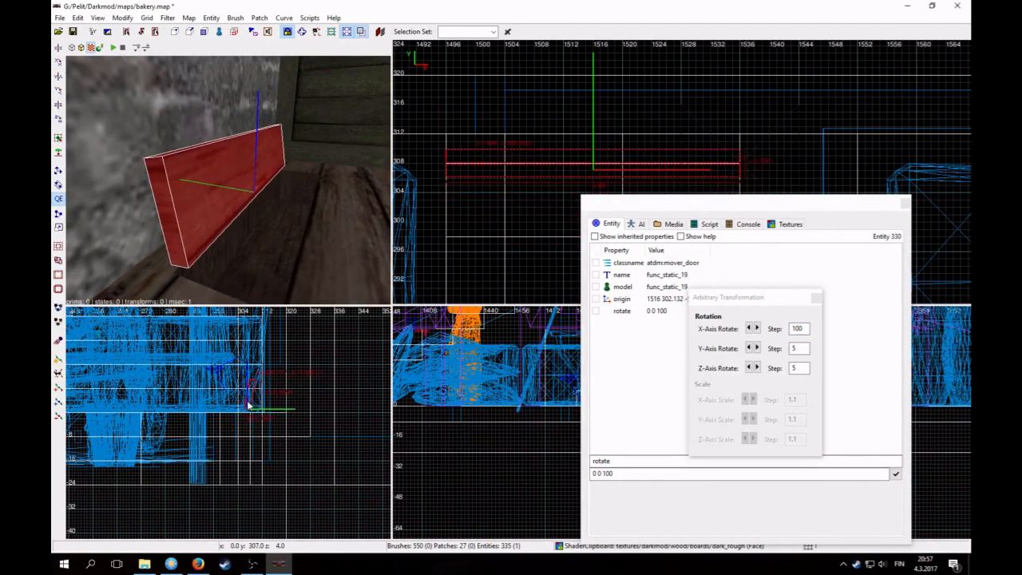
- Undo the trial move and 100-degree rotation, and close the transformation dialog and the entity window
key("ctrl+z")
key("ctrl+z")
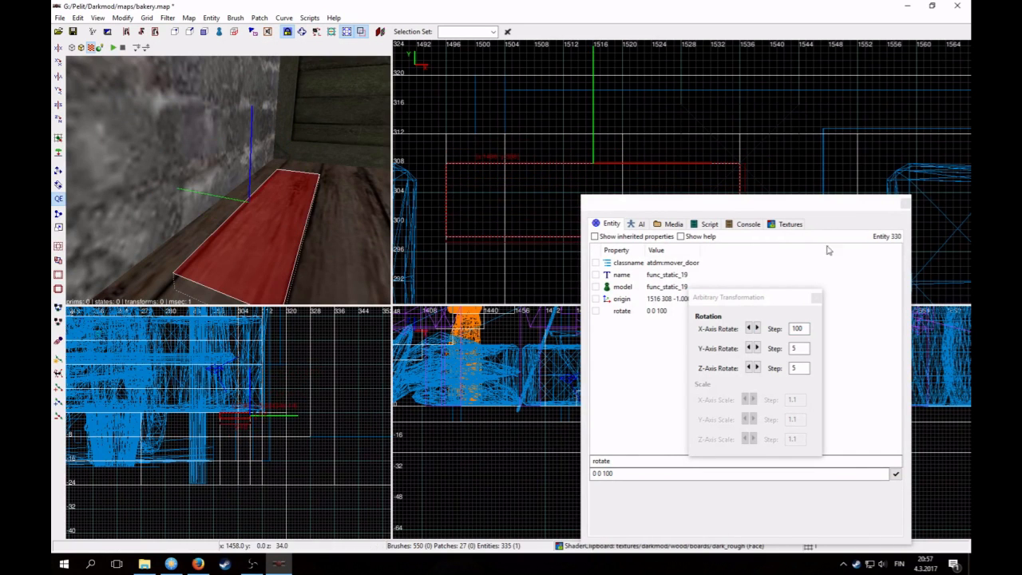
left_click(818, 297)
left_click(903, 204)
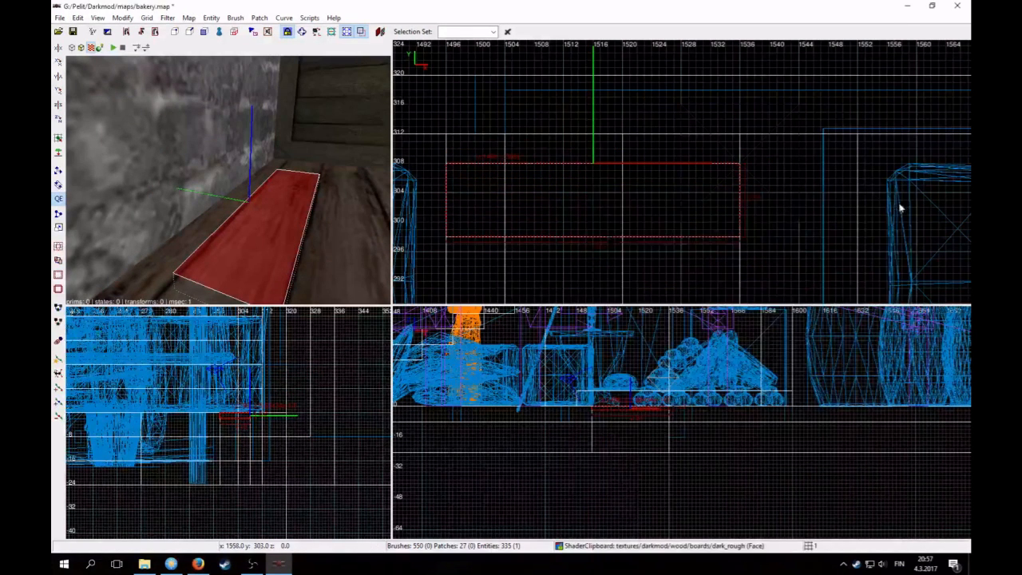
- Rename the floor board's mover door entity to floor_secret, and deselect it
key("Escape")
right_click(320, 192)
right_click(178, 205)
left_click(162, 205, "shift")
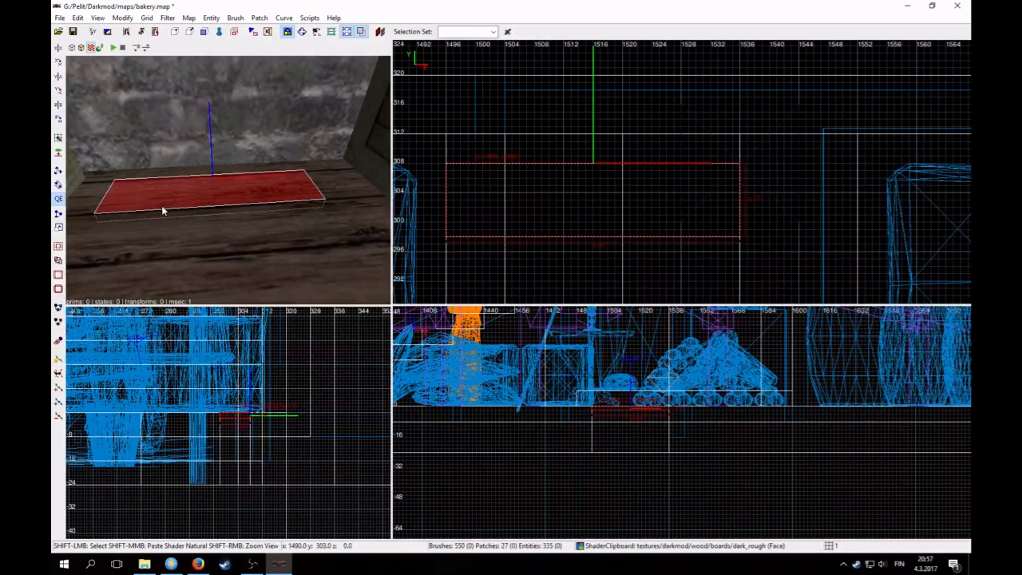
key("n")
left_click(675, 275)
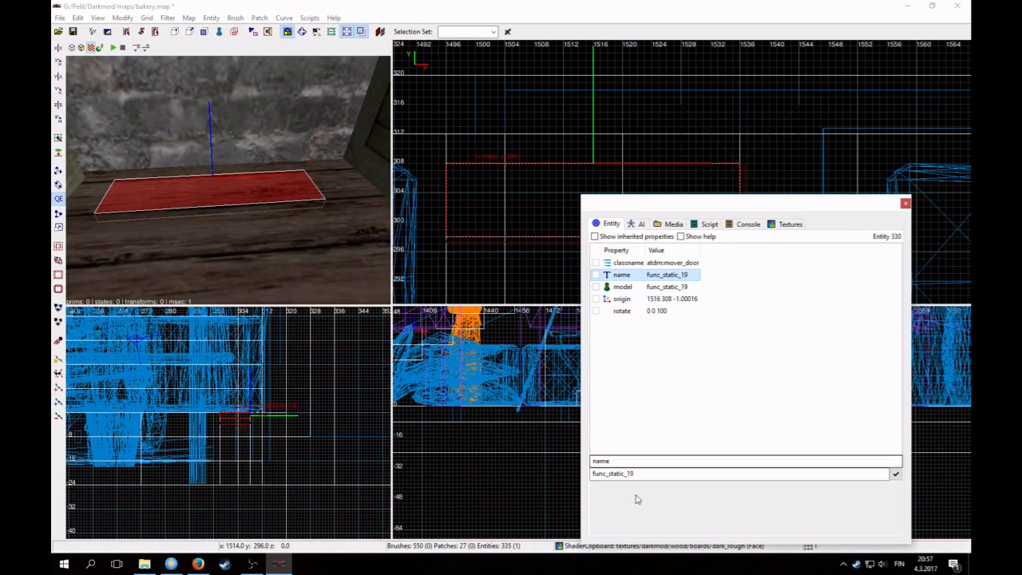
left_click_drag(654, 474, 531, 476)
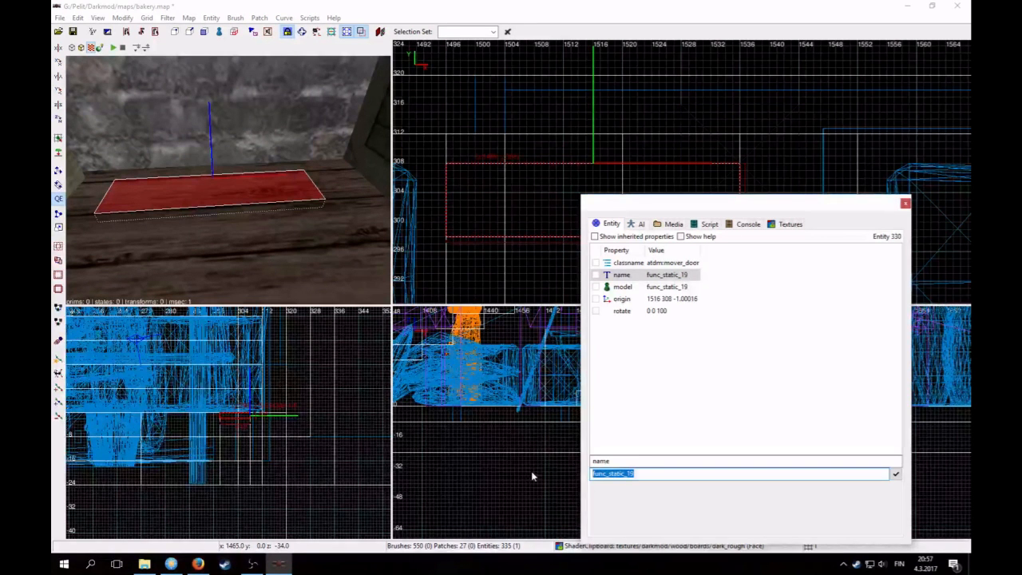
type("floor")
type("_se")
type("ctre")
key("BackSpace")
key("BackSpace")
key("BackSpace")
type("ret")
key("Return")
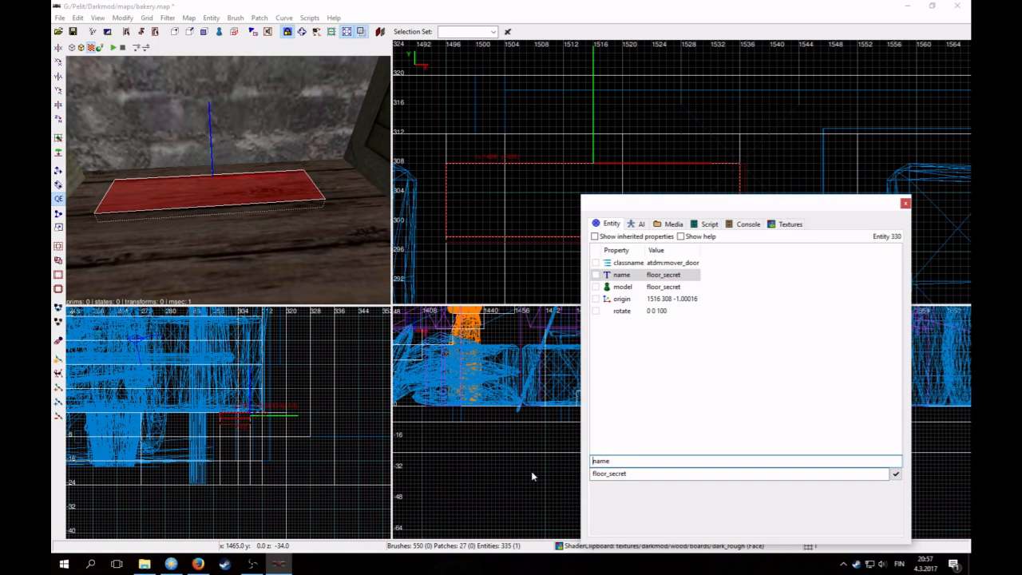
left_click(905, 205)
key("Escape")
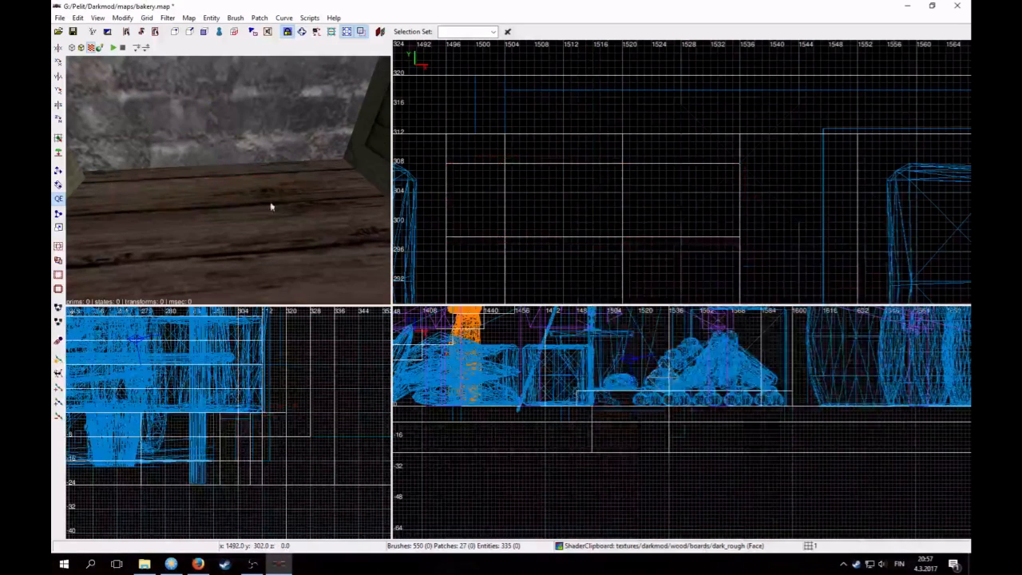
- Select the secret_box door in the plaster wall and load its snd_close property, chest_wood_close, into the entity editor
right_click(272, 206)
key("Up")
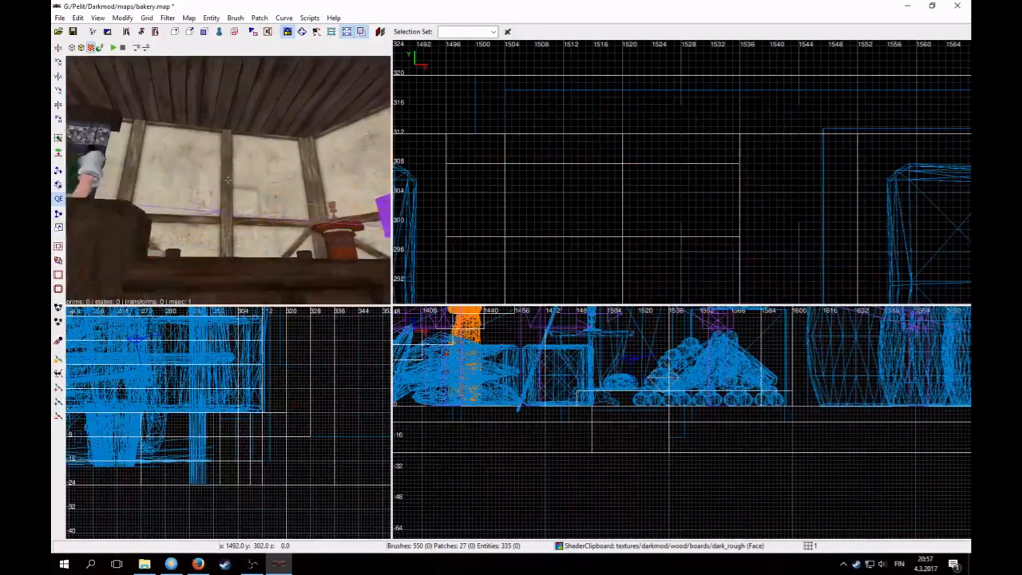
right_click(258, 202)
left_click(200, 189, "shift")
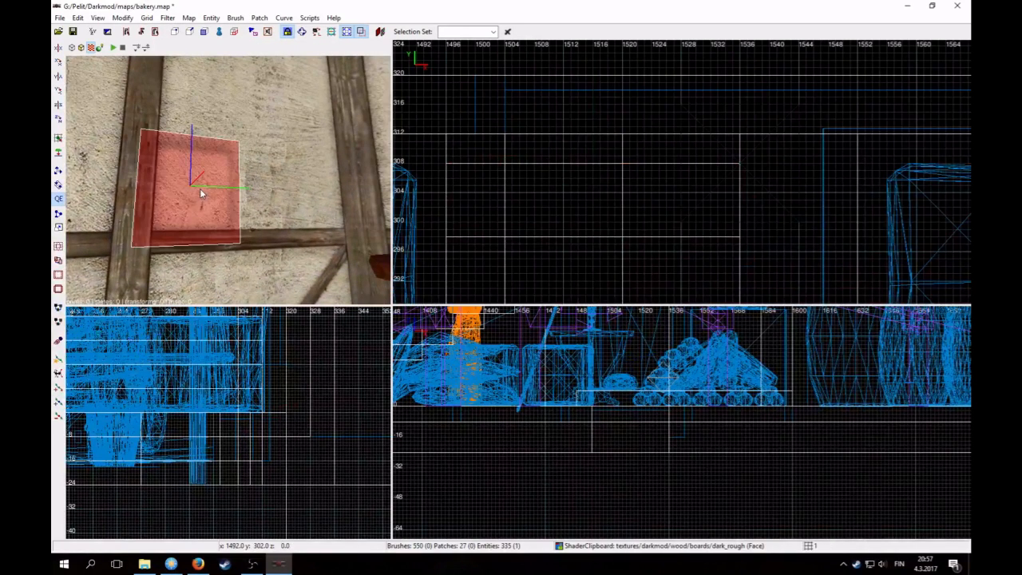
key("n")
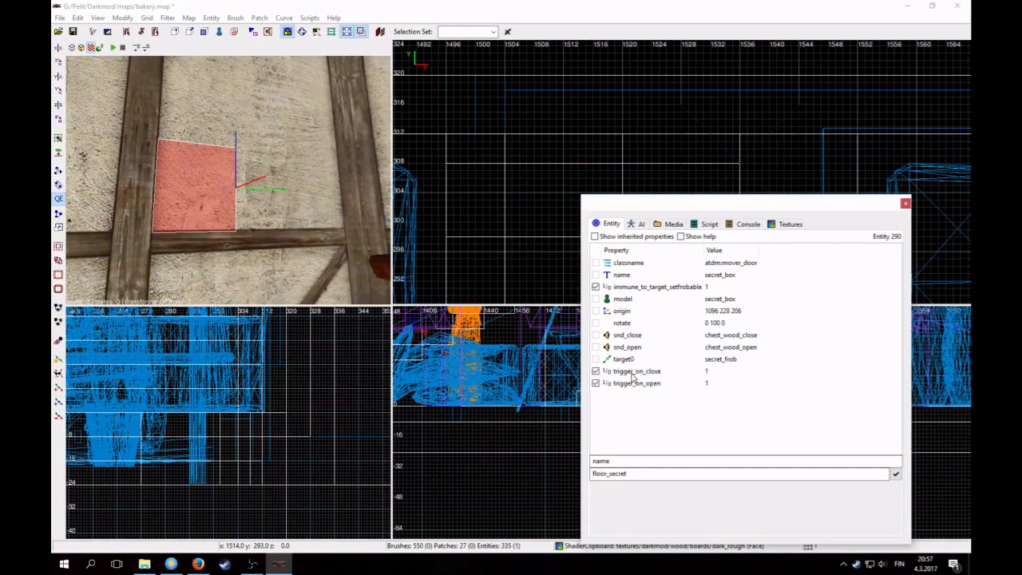
left_click(627, 335)
- Apply the snd_close property with value chest_wood_close to the floor_secret door in the storage area floor
right_click(177, 234)
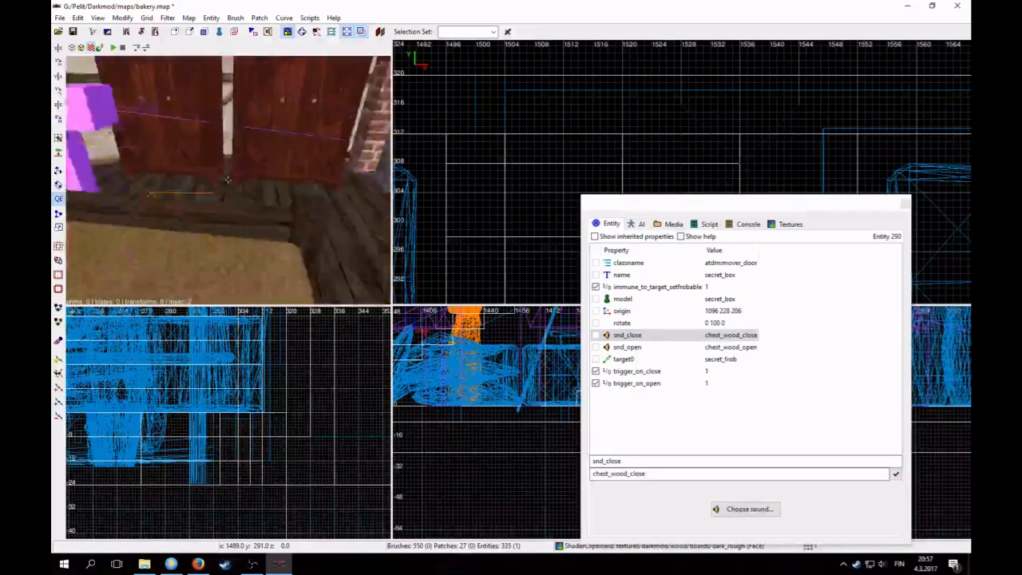
right_click(200, 225)
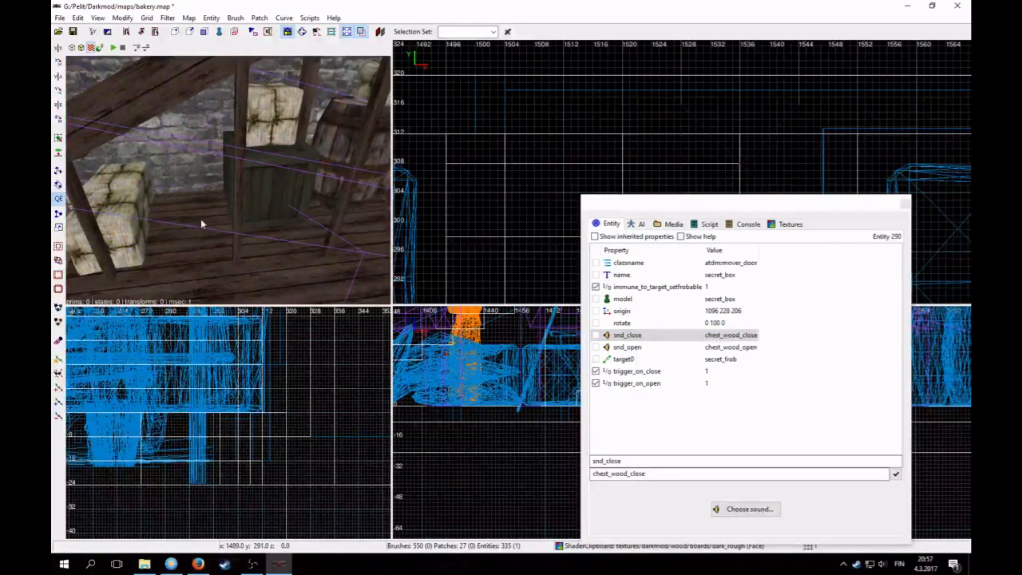
key("Escape")
left_click(183, 205, "shift")
key("Escape")
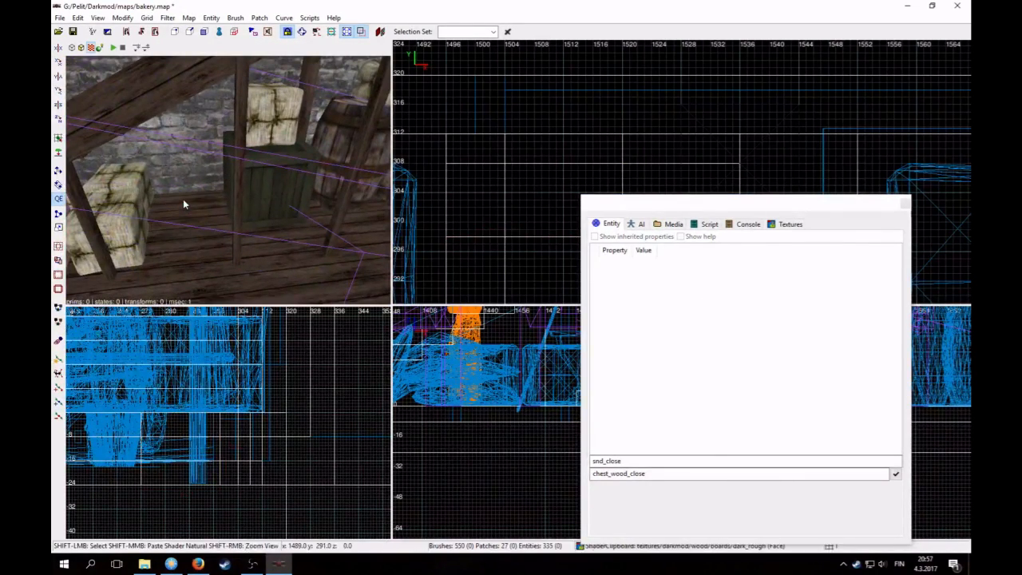
left_click(183, 199, "shift")
left_click(894, 474)
key("Escape")
- Select the secret_box wall door again and load its snd_open property, chest_wood_open, into the entity editor
right_click(227, 190)
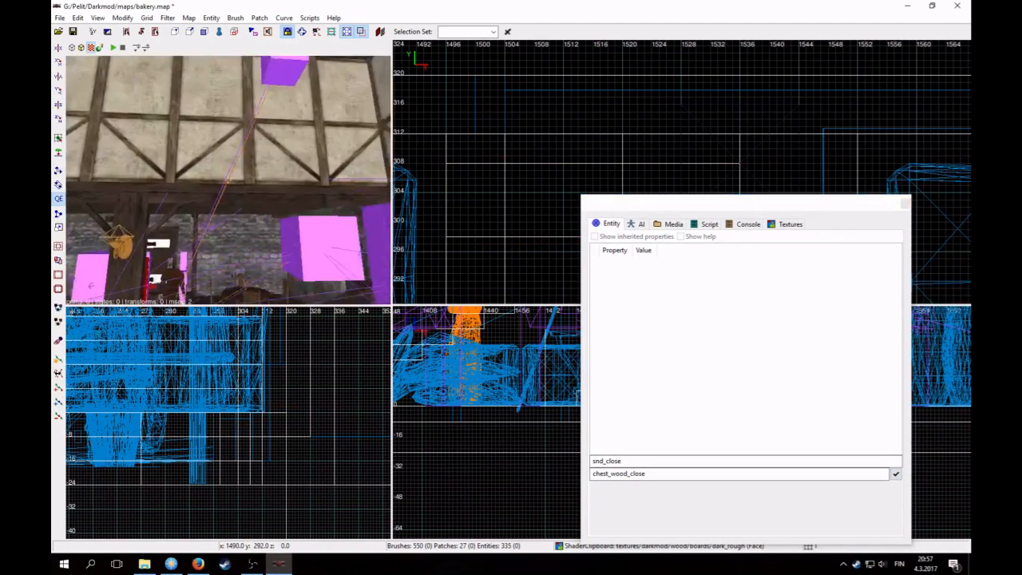
right_click(281, 211)
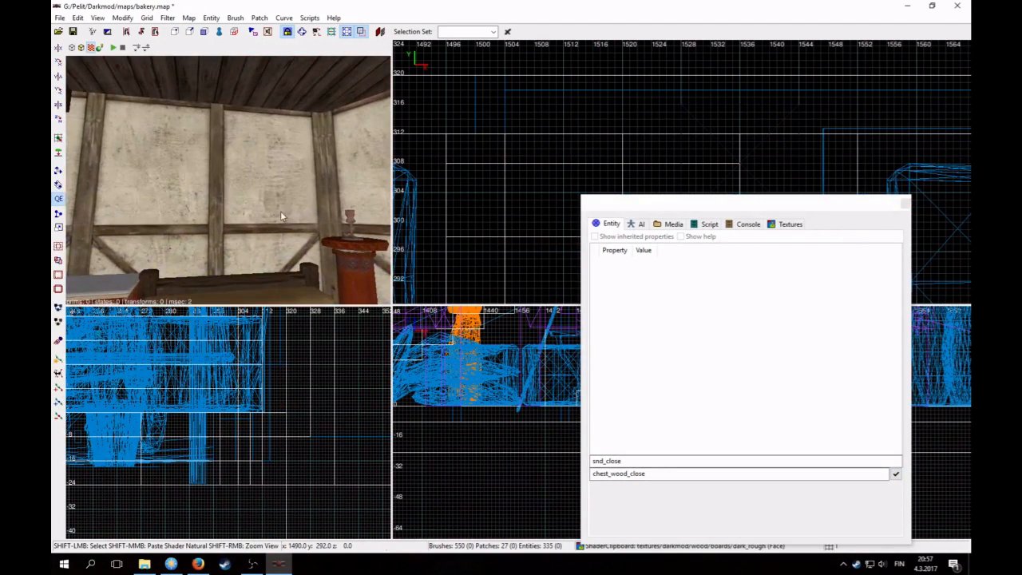
left_click(273, 202, "shift")
key("Escape")
left_click(240, 203, "shift")
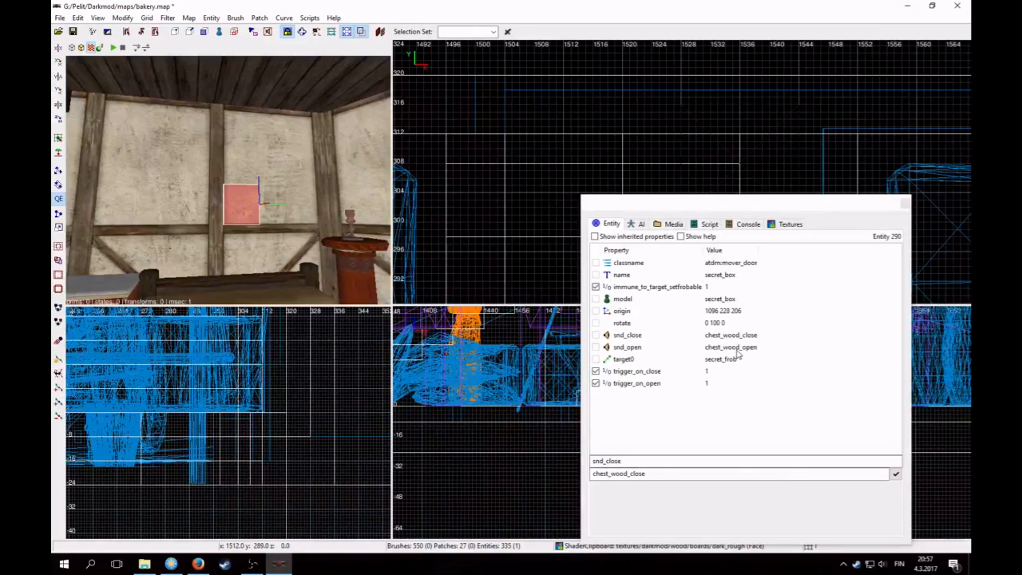
left_click(737, 348)
- Apply the snd_open property with value chest_wood_open to the floor_secret door
key("Escape")
right_click(336, 256)
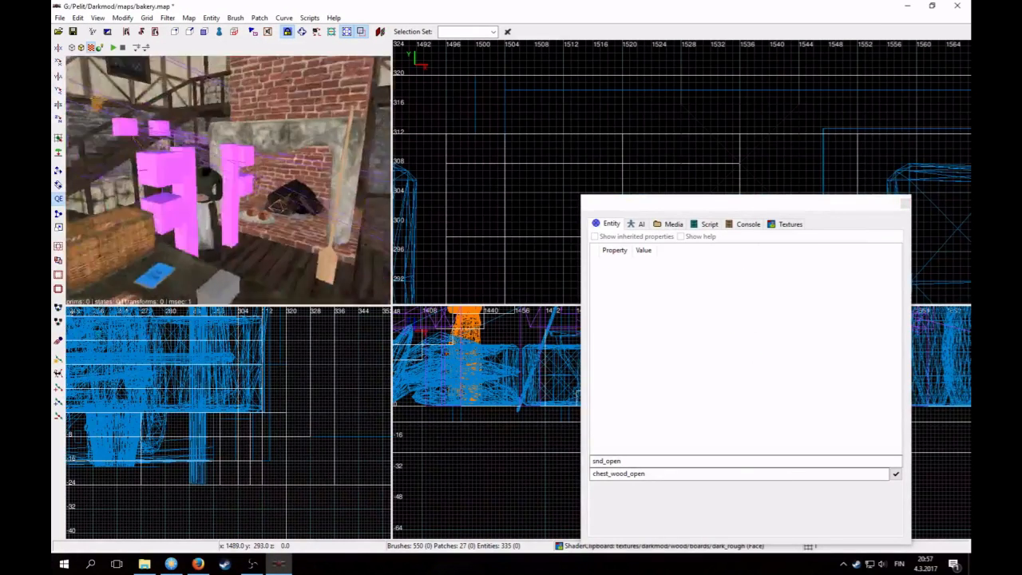
right_click(237, 219)
left_click(236, 218, "shift")
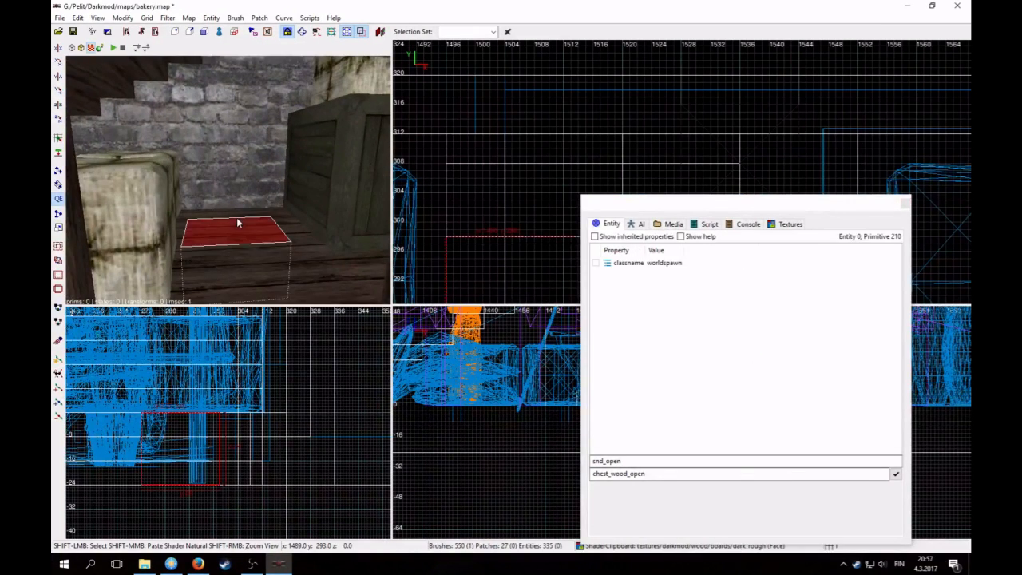
left_click(237, 217, "shift")
left_click(896, 474)
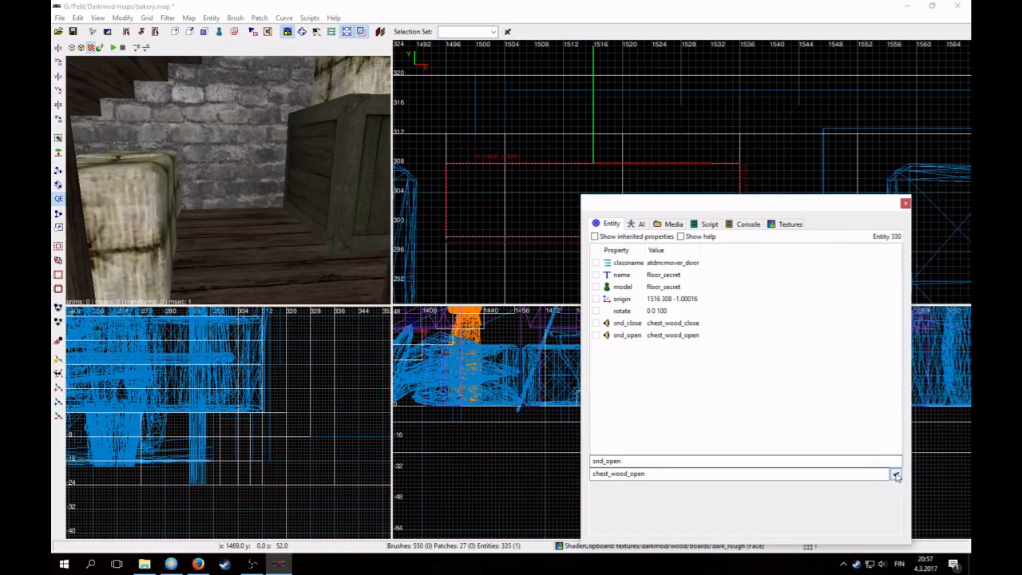
key("Escape")
- Select the secret_box door in the plaster wall and load its trigger_on_close property, value 1, into the entity editor
right_click(228, 180)
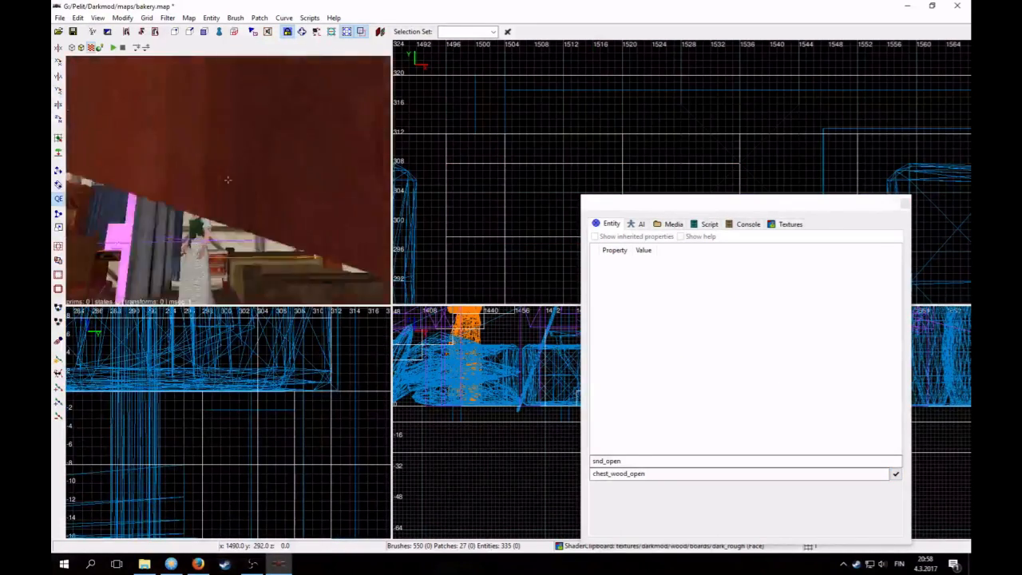
right_click(228, 180)
left_click(235, 191, "shift")
key("Escape")
left_click(226, 195, "shift")
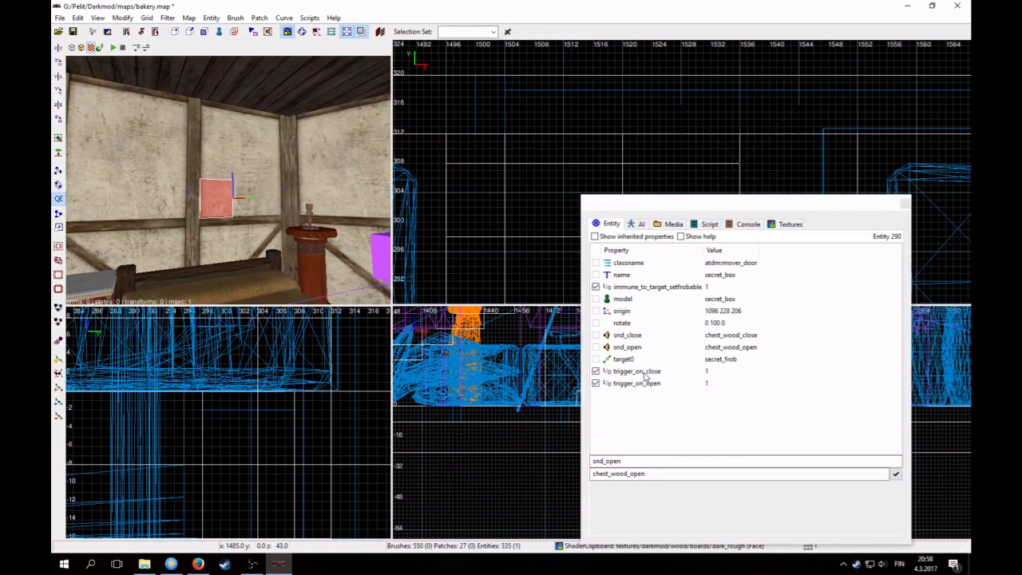
left_click(644, 373)
- Apply the trigger_on_close property with value 1 to the floor_secret door in the storage area floor
right_click(228, 180)
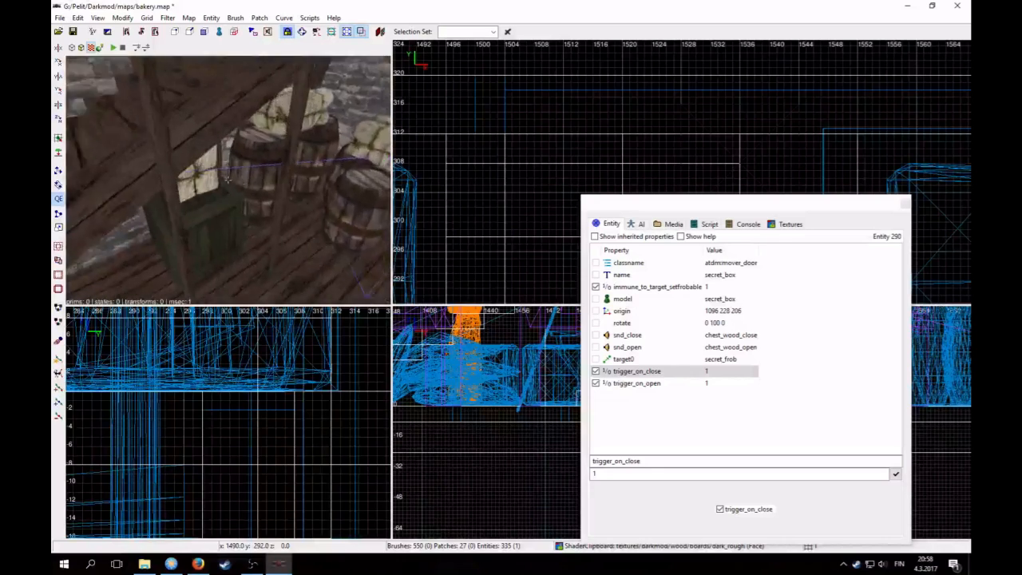
key("Up")
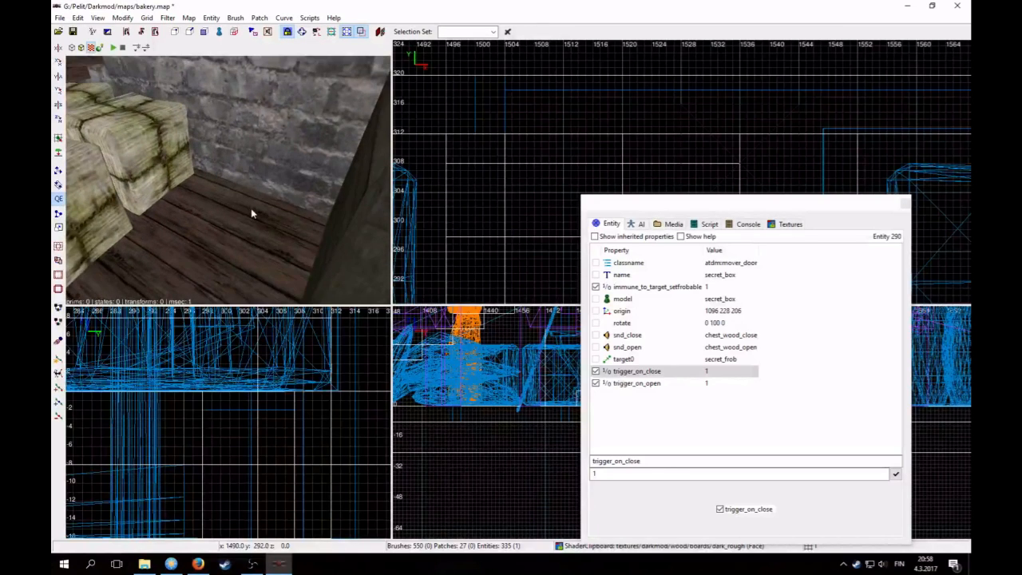
left_click(249, 210, "shift")
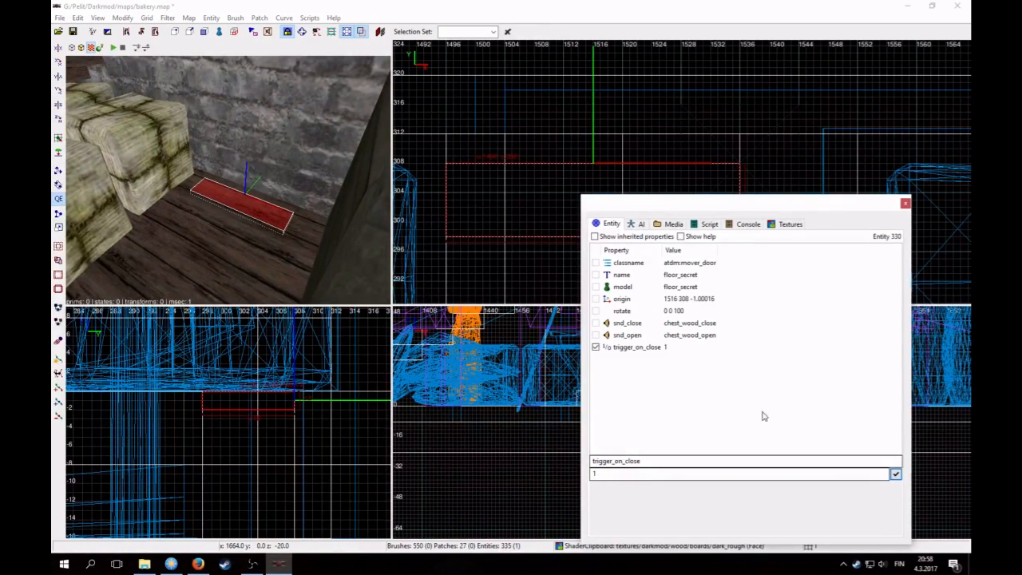
key("Escape")
- Select the secret_box wall door again and load its trigger_on_open property, value 1, into the entity editor
right_click(228, 179)
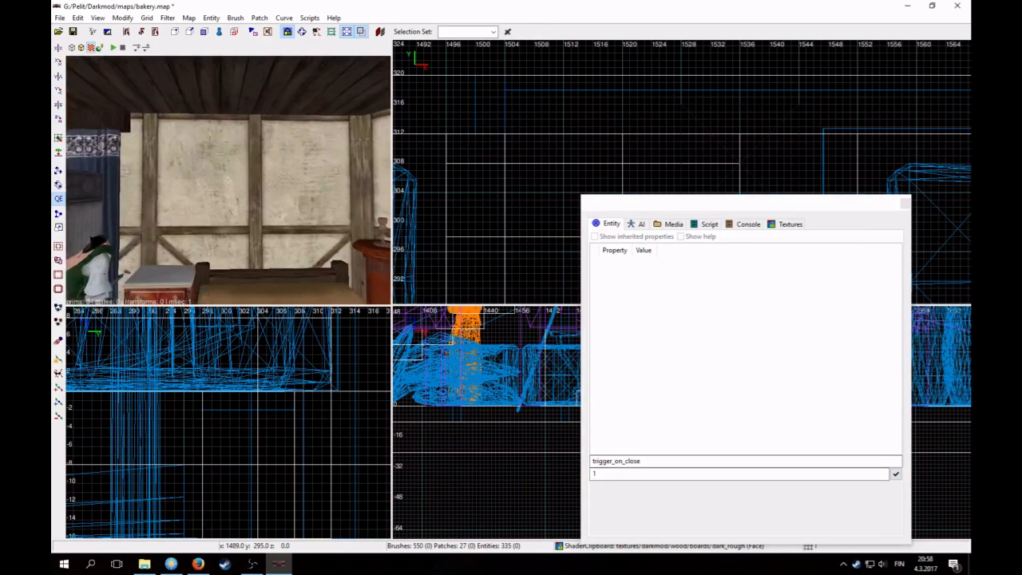
right_click(272, 199)
left_click(272, 199, "shift")
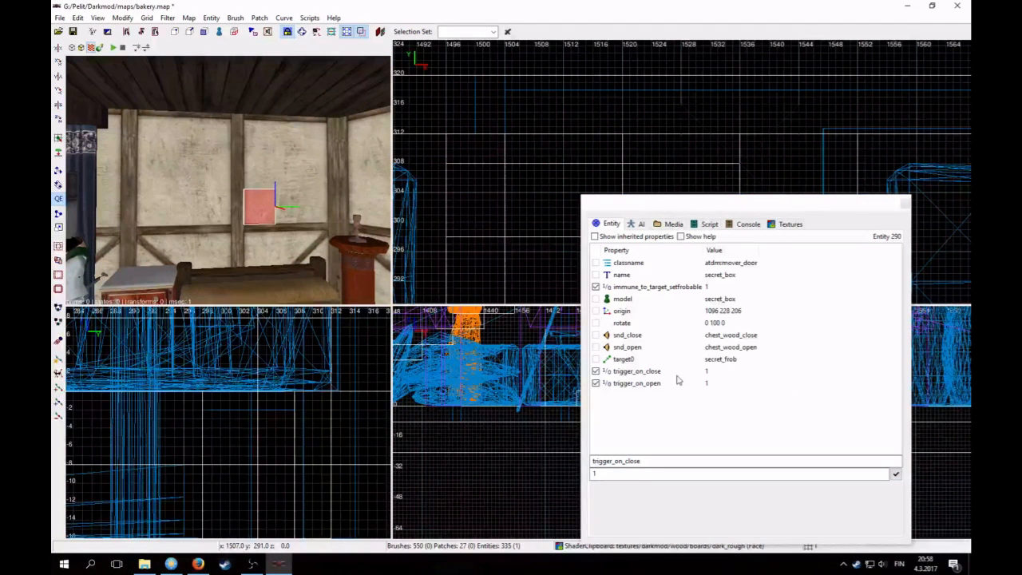
left_click(650, 384)
key("Escape")
- Apply the trigger_on_open property with value 1 to the floor_secret door
right_click(314, 233)
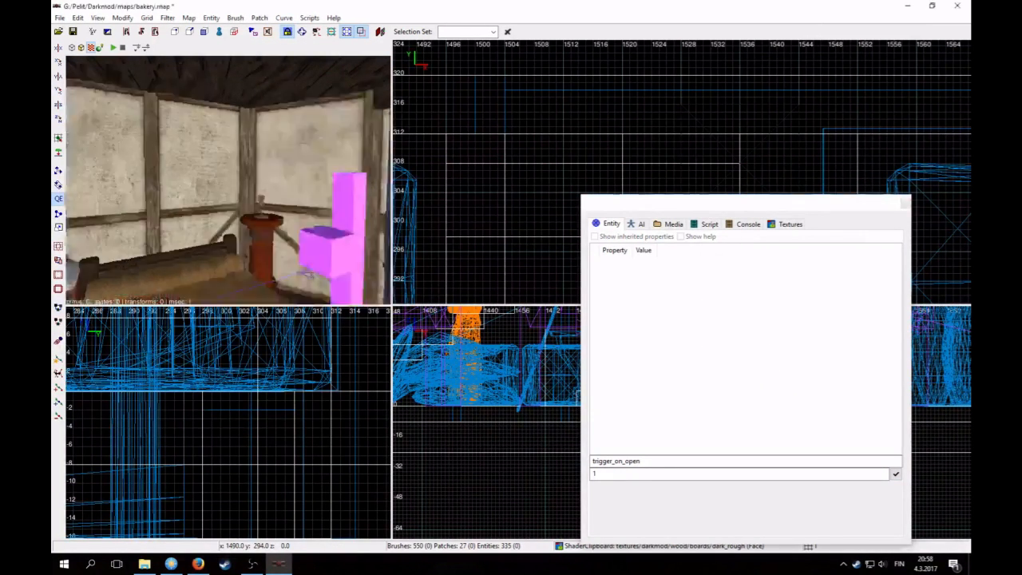
right_click(224, 212)
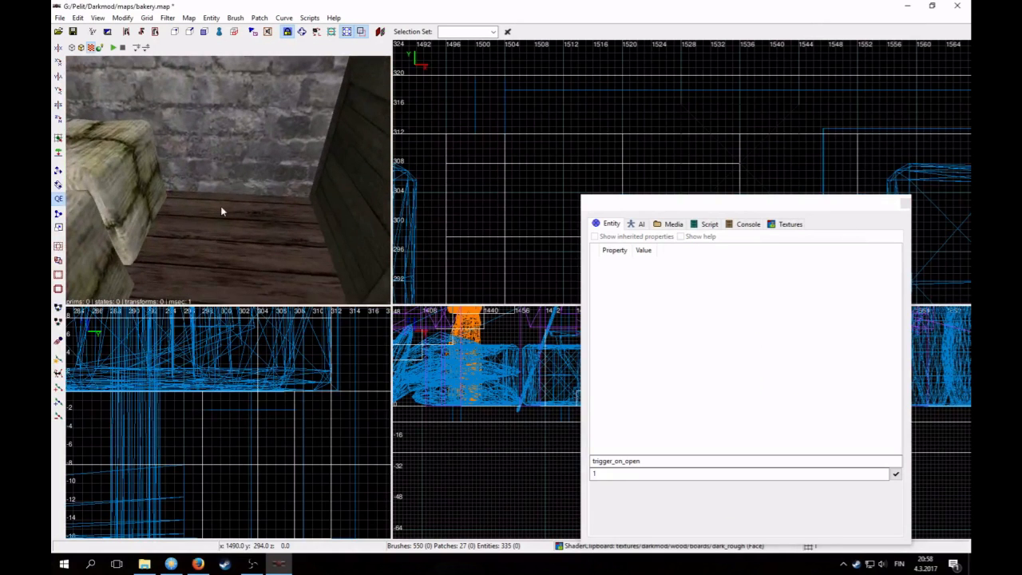
left_click(224, 213, "shift")
key("Escape")
- Select the secret_box wall door and load its immune_to_target_setfrobable property, value 1, into the entity editor
right_click(327, 209)
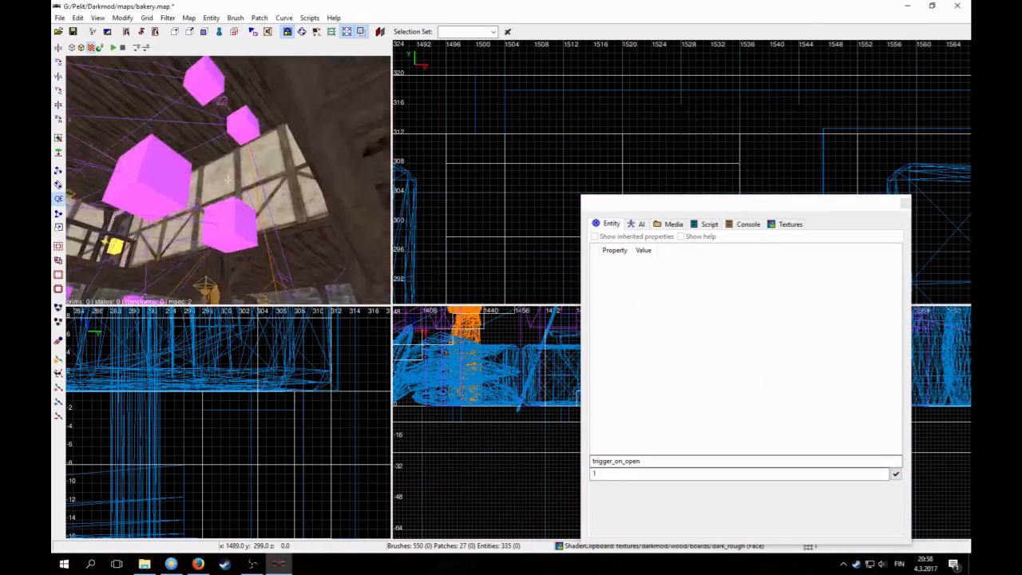
right_click(278, 191)
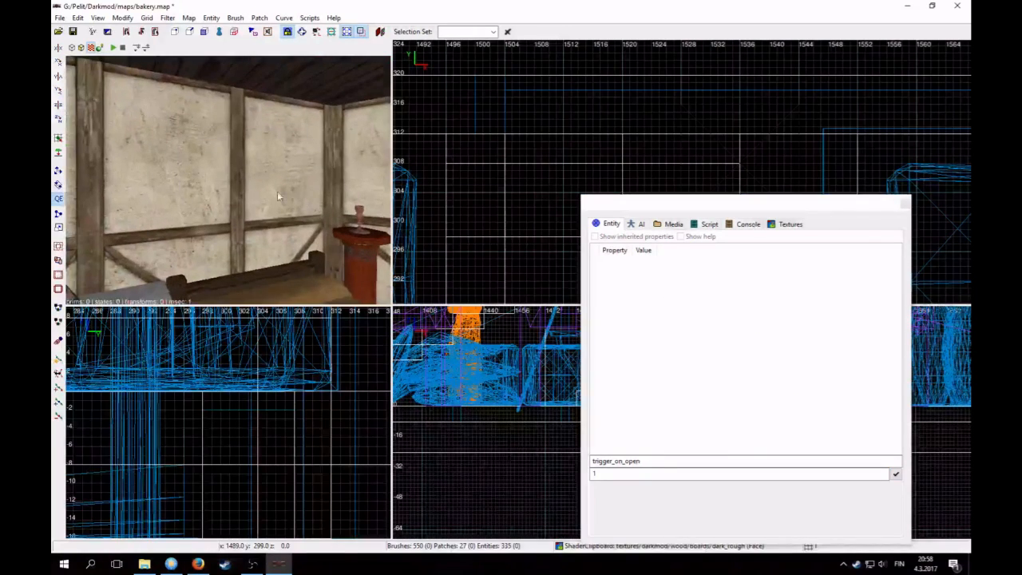
left_click(266, 195, "shift")
left_click(656, 288)
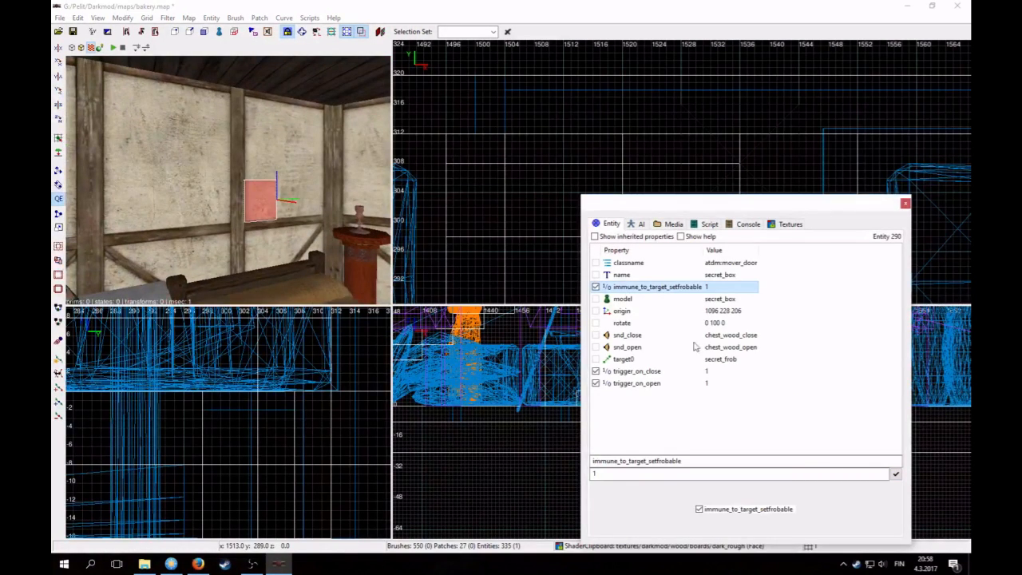
key("Escape")
- Apply the immune_to_target_setfrobable property with value 1 to the floor_secret door and close the entity editor
right_click(270, 210)
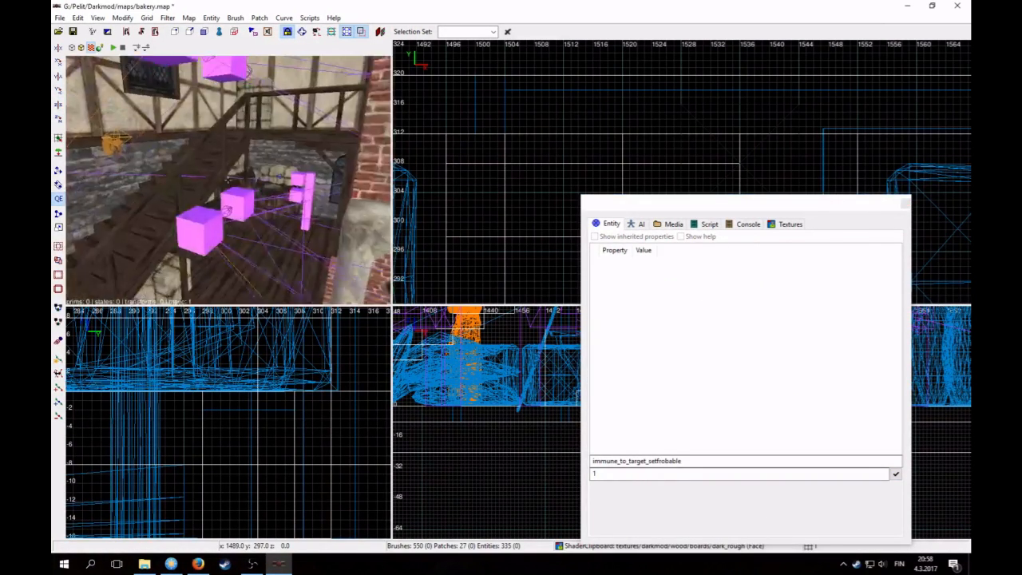
right_click(189, 200)
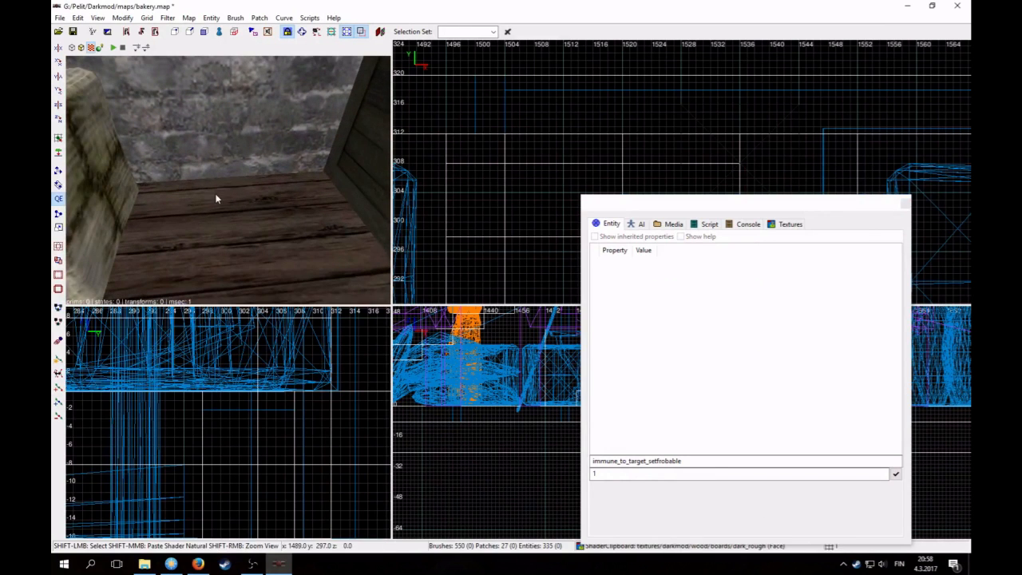
left_click(217, 200, "shift")
left_click(896, 475)
left_click(905, 204)
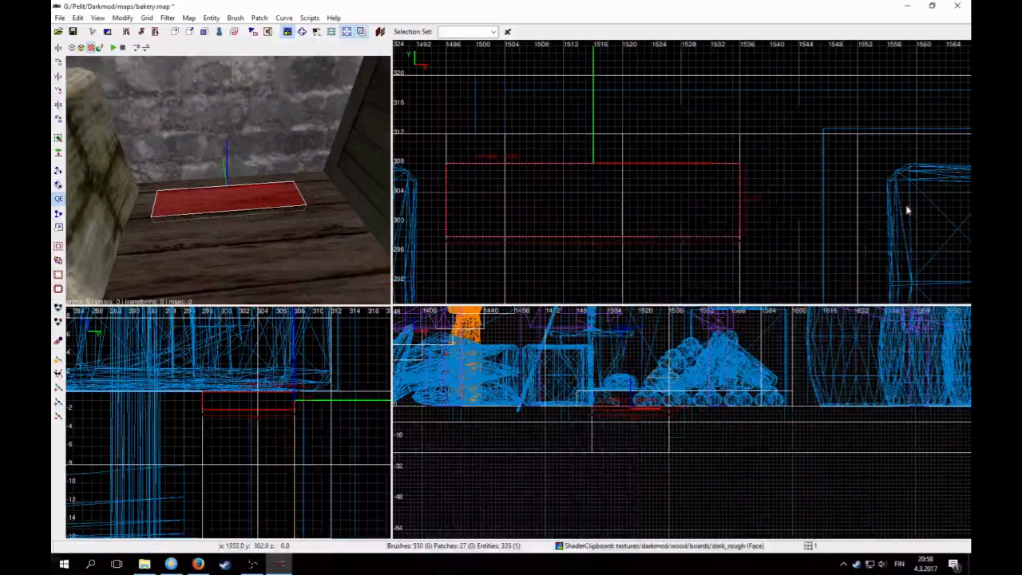
- Hide the floor_secret door to expose the compartment beneath it
key("Escape")
left_click(228, 197, "shift")
key("Escape")
right_click(231, 199)
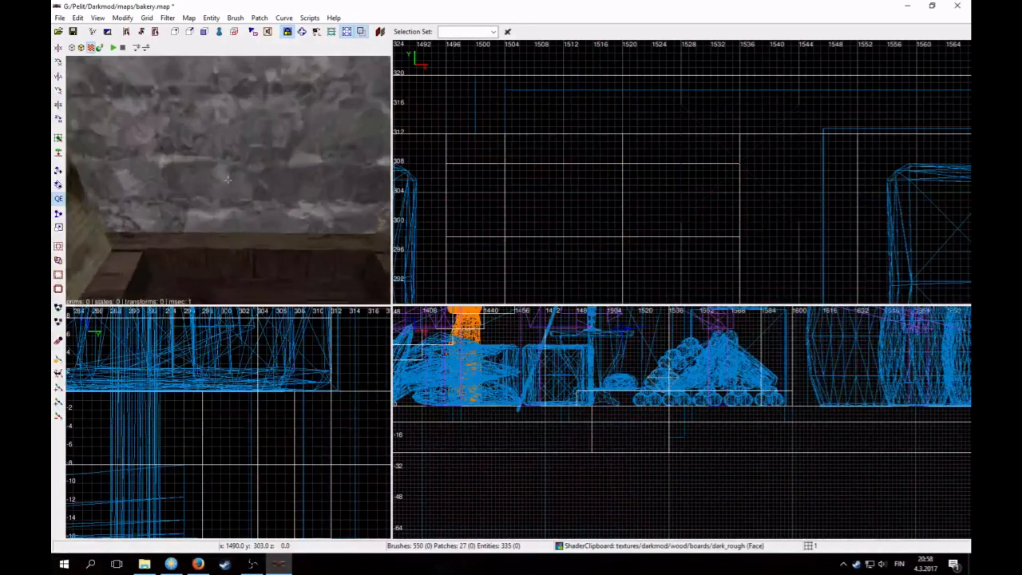
right_click(230, 199)
- Duplicate the compartment's wall-side brush and move the copy into the opening, spanning y 304 to 308
left_click(226, 188, "shift")
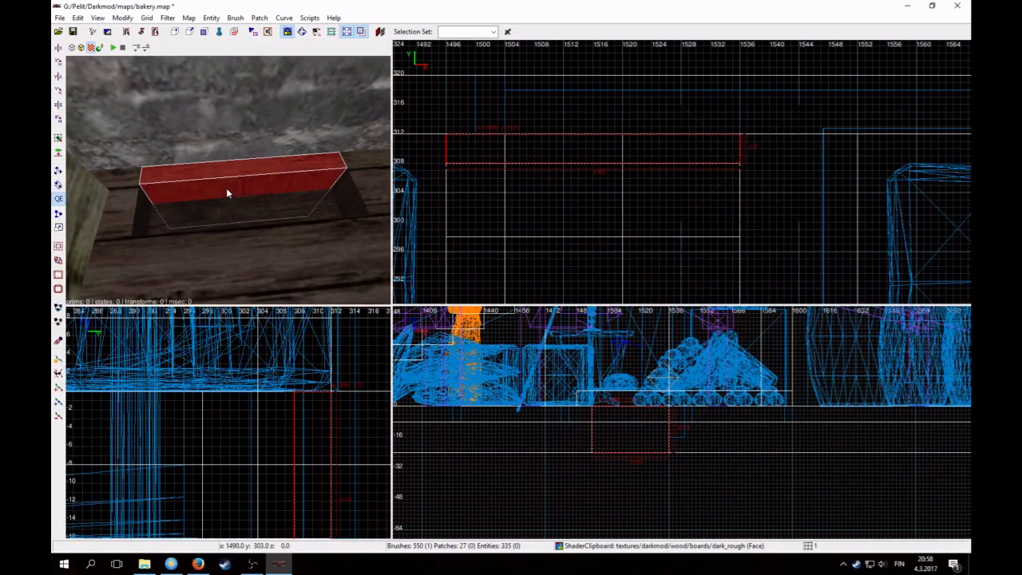
key("4")
key("space")
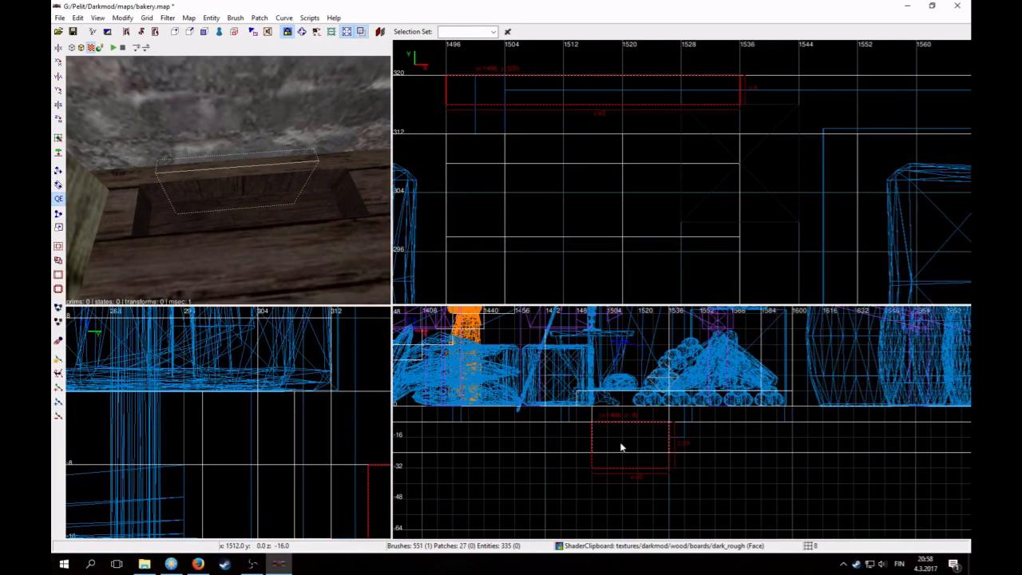
key("3")
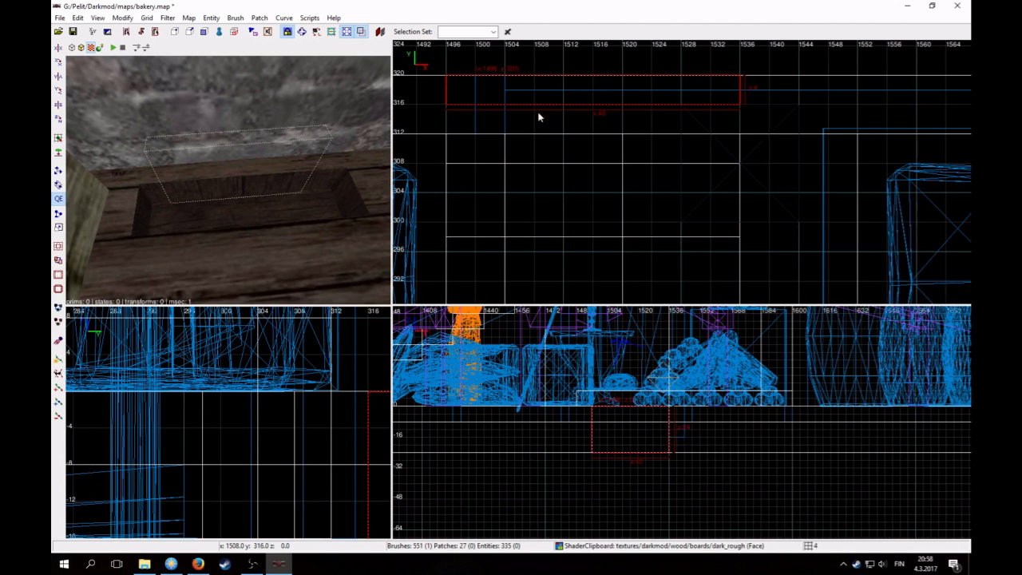
left_click_drag(539, 117, 539, 171)
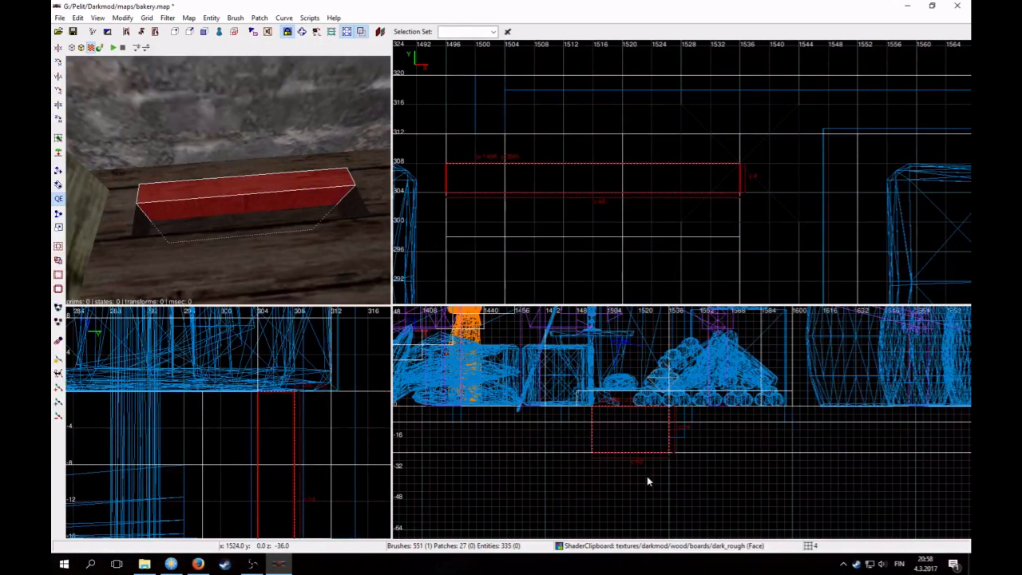
- Try shortening the copied brush to a depth of 8 units, and restore its 24-unit depth
left_click_drag(648, 480, 643, 453)
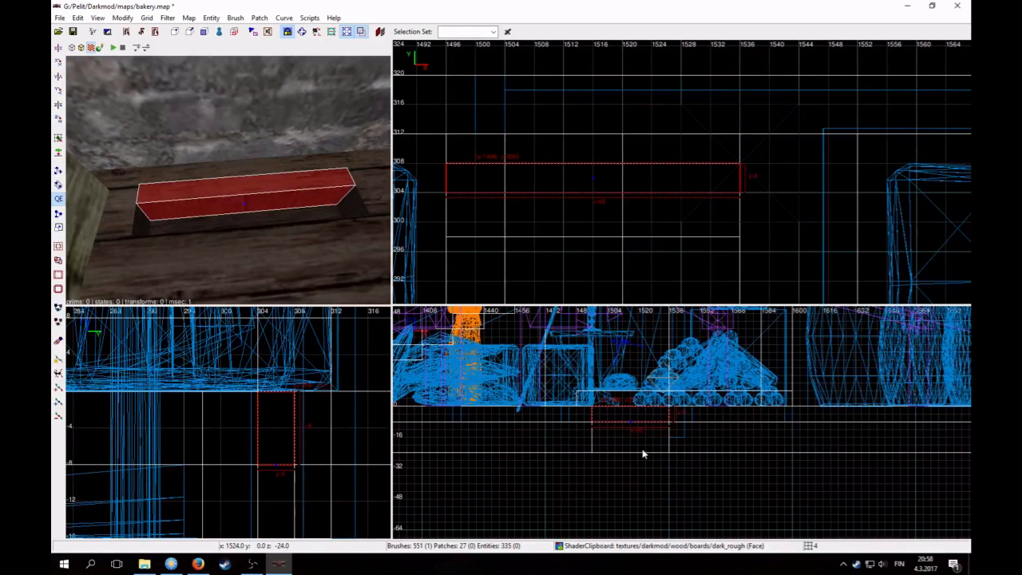
left_click(272, 223, "shift")
left_click(272, 222, "shift")
left_click_drag(618, 472, 621, 480)
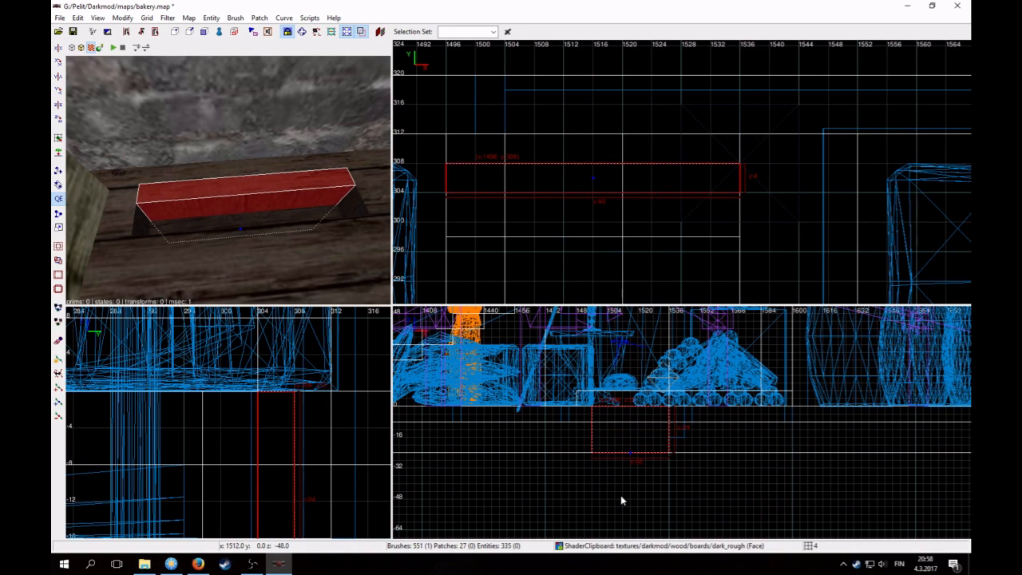
- Widen the copied brush to y 298 on a grid of 2, so that it fills the compartment opening
scroll(577, 214, "down", 2)
left_click_drag(582, 221, 587, 236)
key("bracketleft")
scroll(571, 395, "up", 2)
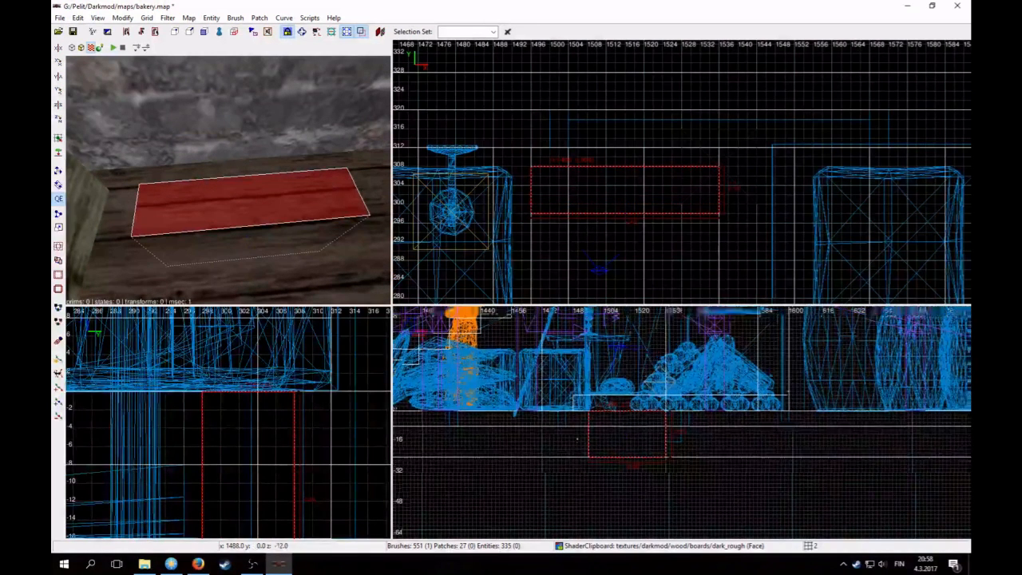
- Lower the top of the copied brush to z -4, just below the door, and deselect it
left_click_drag(570, 393, 572, 408)
right_click(175, 180)
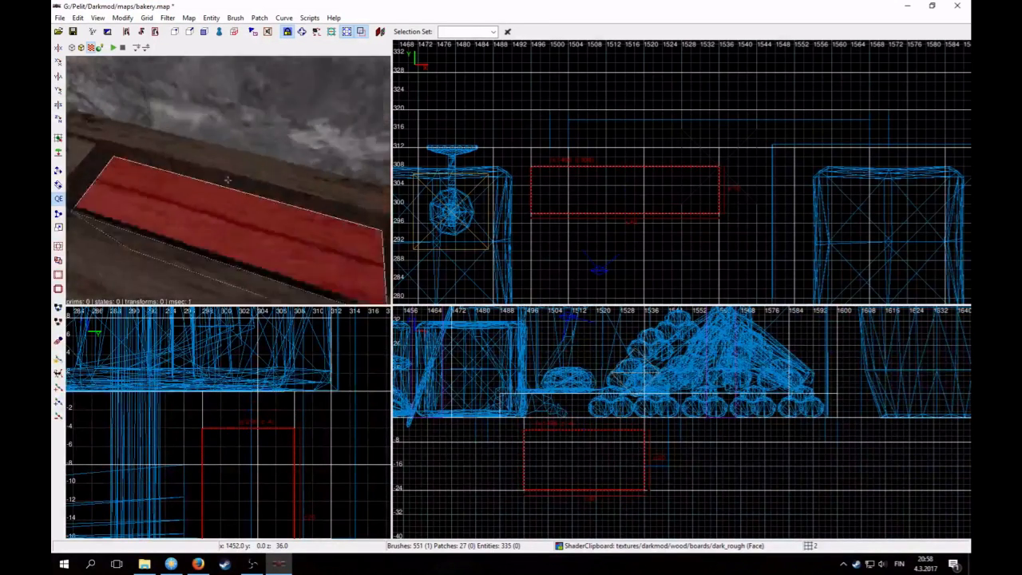
right_click(175, 180)
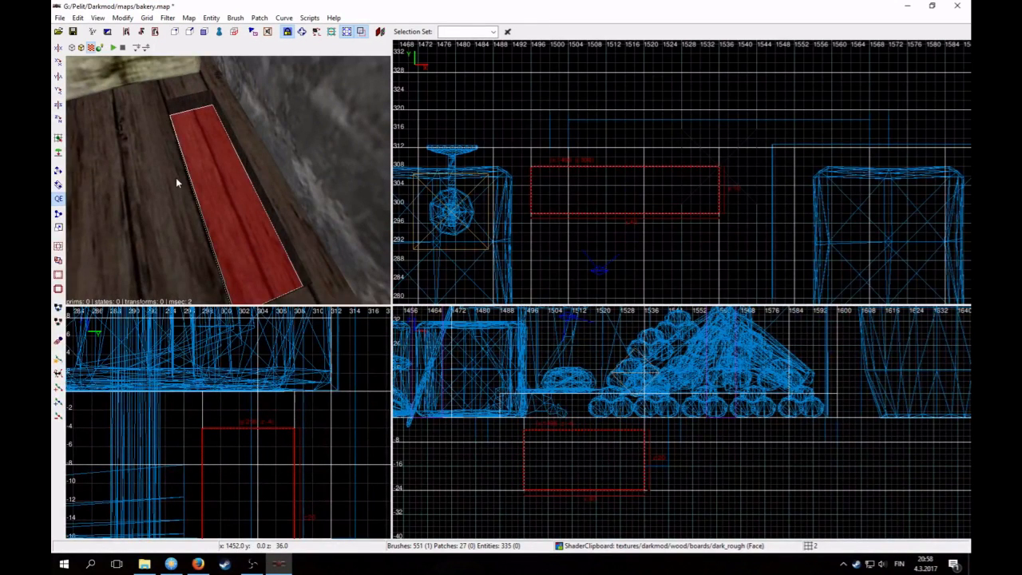
key("Escape")
right_click(185, 177)
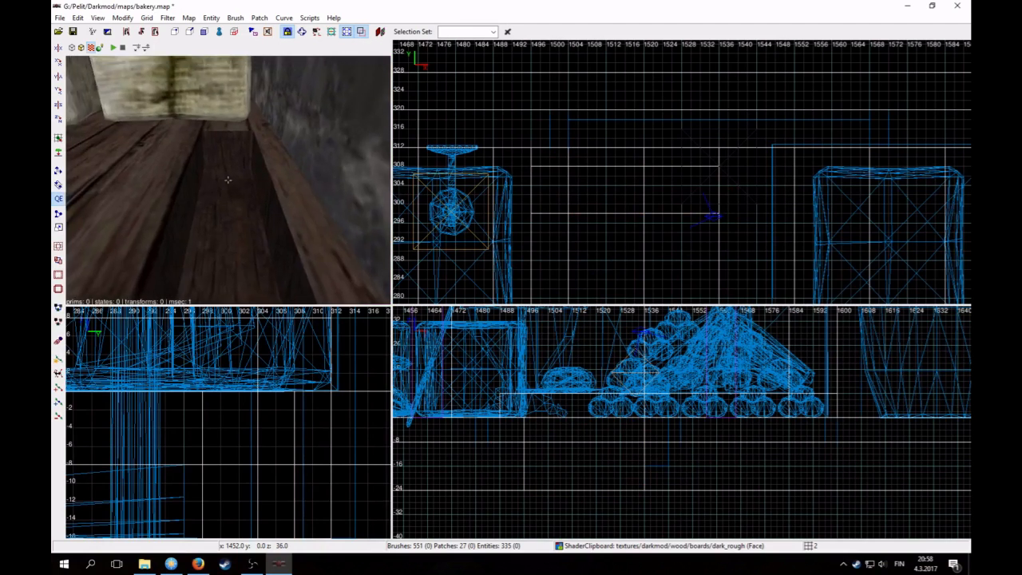
right_click(186, 177)
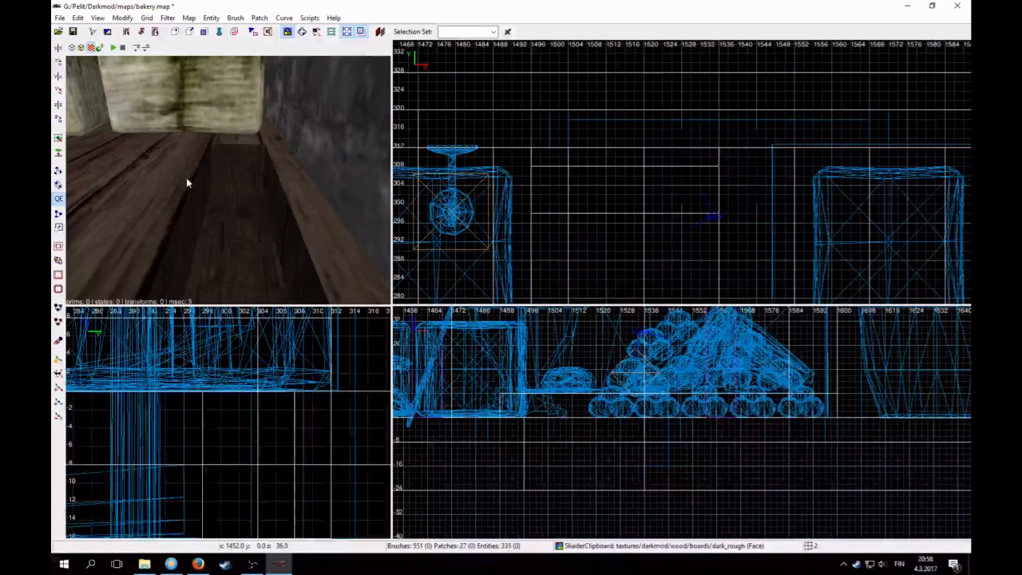
- Reselect the brush inside the compartment and raise its underside to z -8, making it 4 units thick
left_click(253, 231, "shift")
key("h")
left_click(230, 225, "shift")
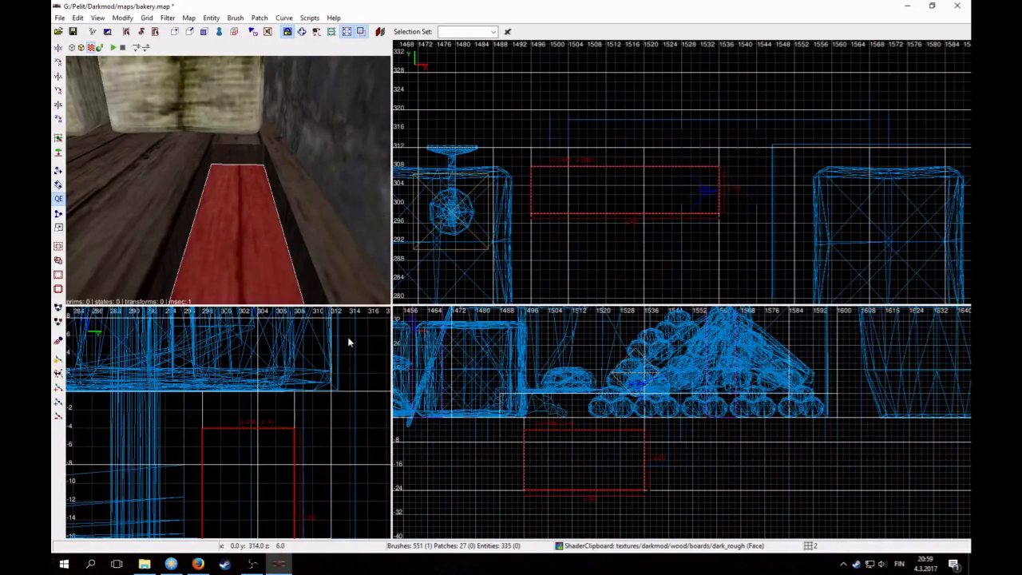
right_click(337, 295)
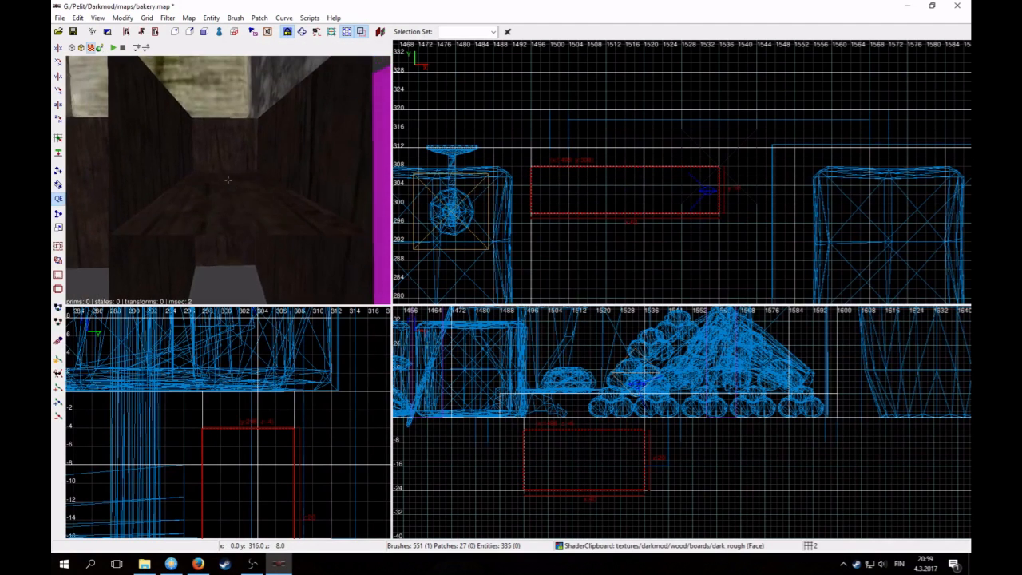
right_click(195, 125)
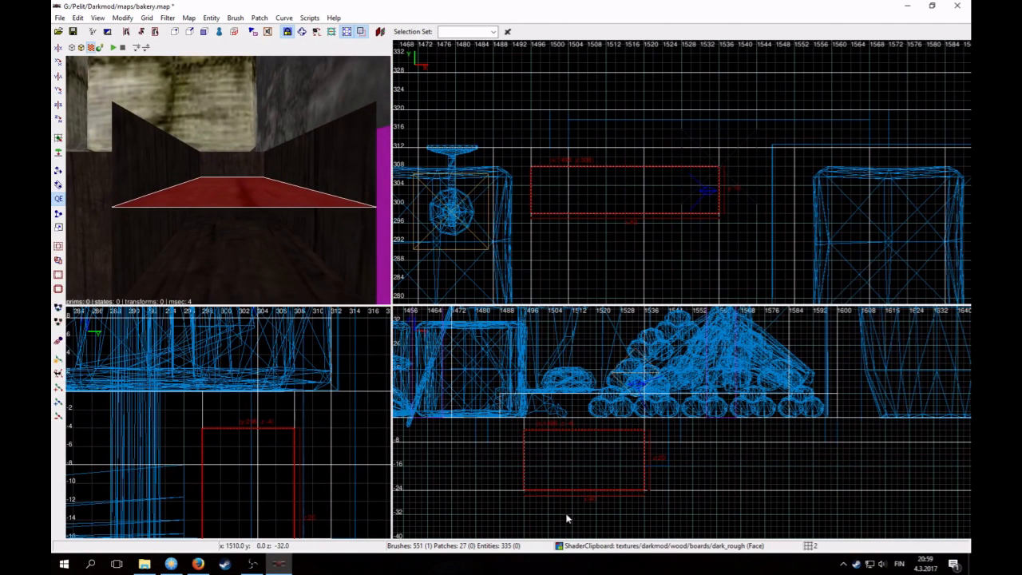
mouse_move(566, 502)
left_mouse_down()
mouse_move(570, 466)
mouse_move(572, 479)
left_mouse_up()
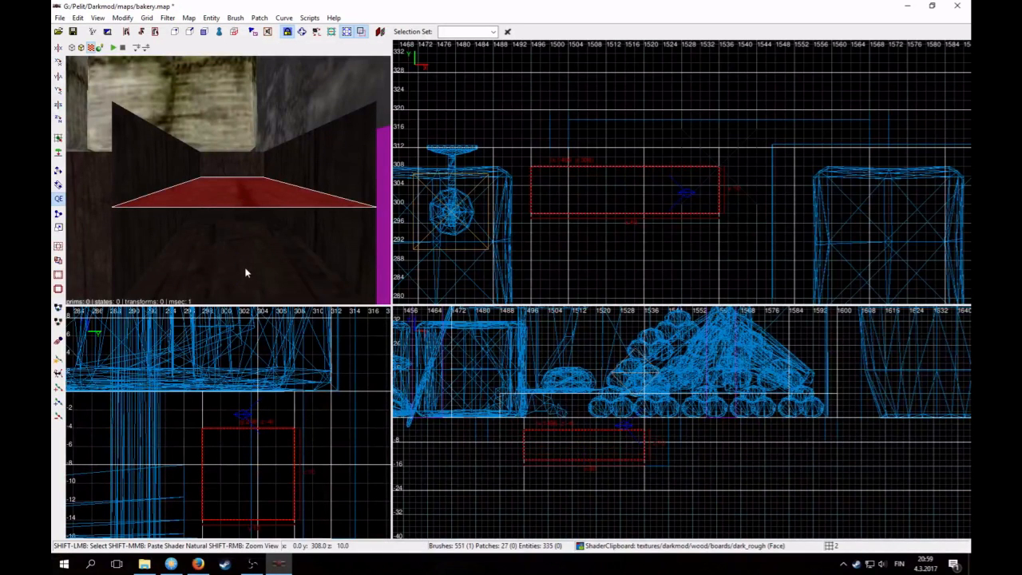
key("ctrl+z")
key("ctrl+y")
key("ctrl+z")
key("ctrl+z")
key("ctrl+z")
right_click(292, 283)
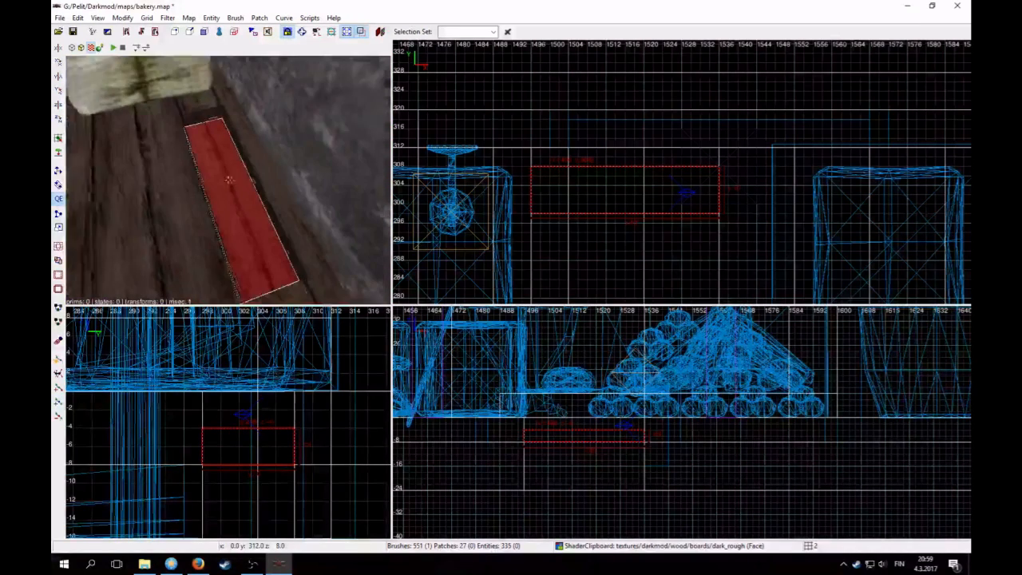
right_click(228, 181)
- Apply the textures/common/clip shader to the selected brush in the compartment
key("n")
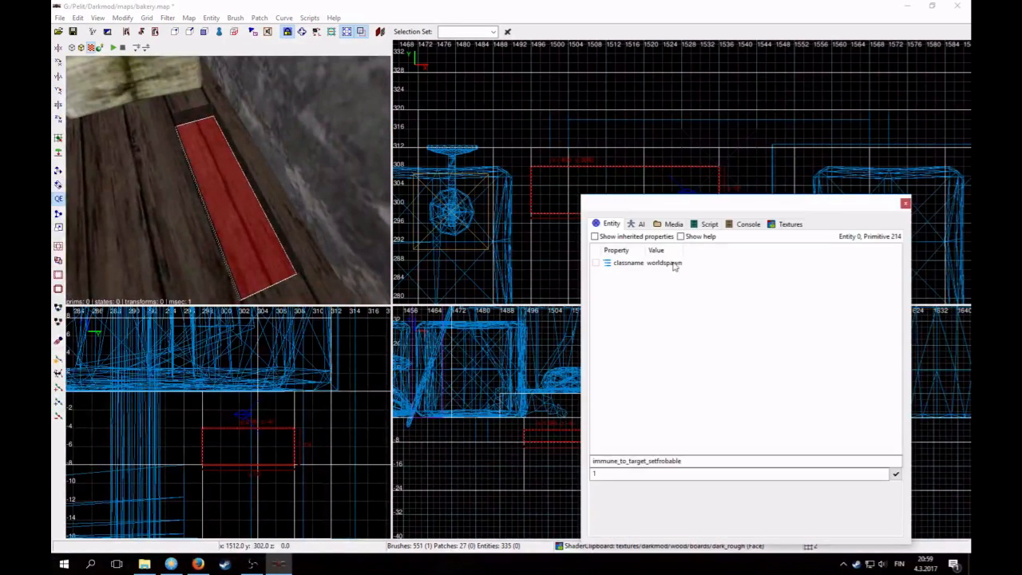
left_click(672, 224)
scroll(655, 274, "up", 9)
scroll(663, 303, "down", 4)
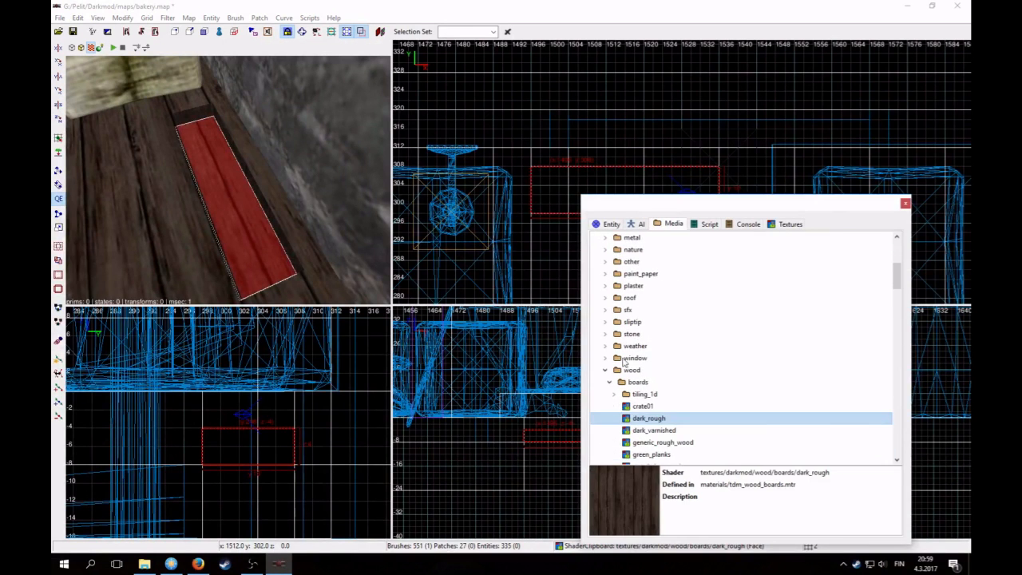
left_click(606, 370)
scroll(640, 342, "up", 3)
left_click(601, 238)
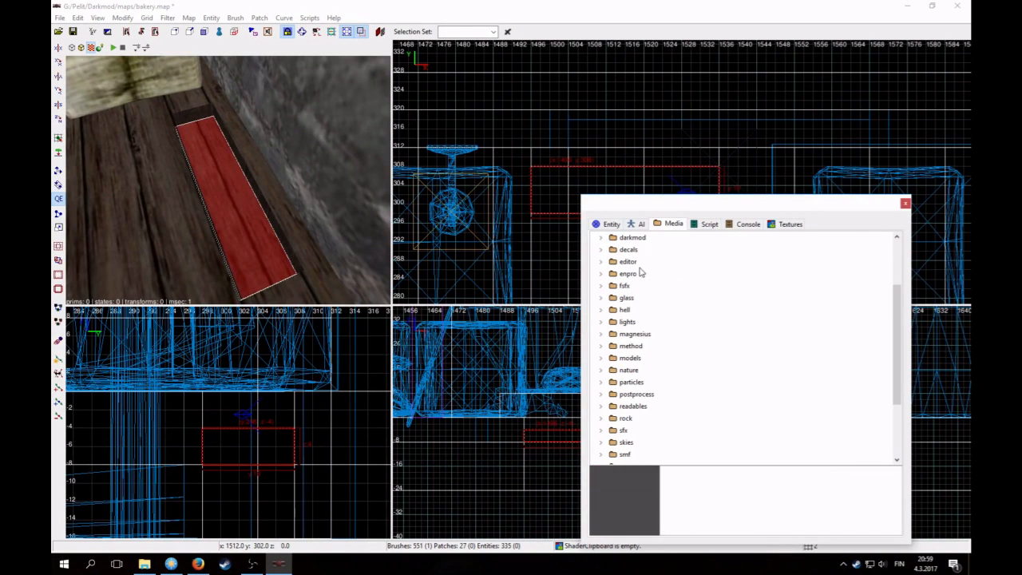
scroll(648, 302, "up", 1)
left_click(601, 249)
right_click(629, 273)
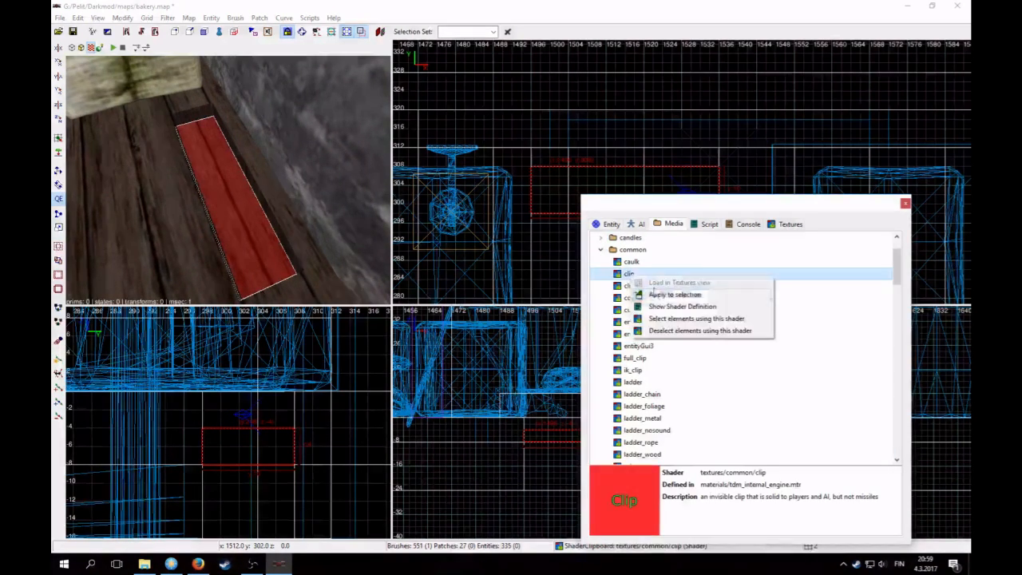
left_click(647, 289)
left_click(905, 203)
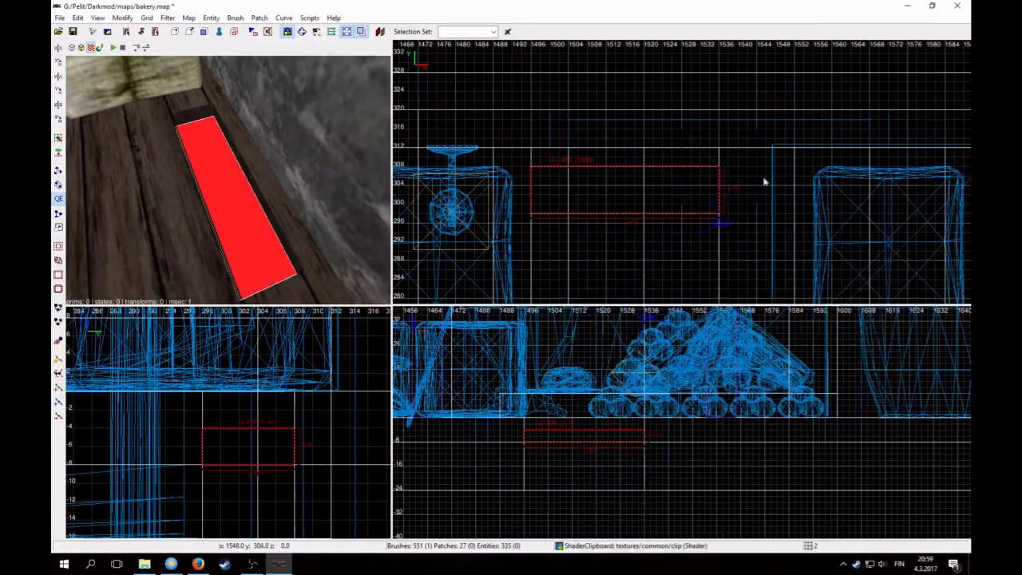
- Make the filtered clip brushes visible and fit the clip texture 1.00 x 1.00 on the compartment brush's top face
key("s")
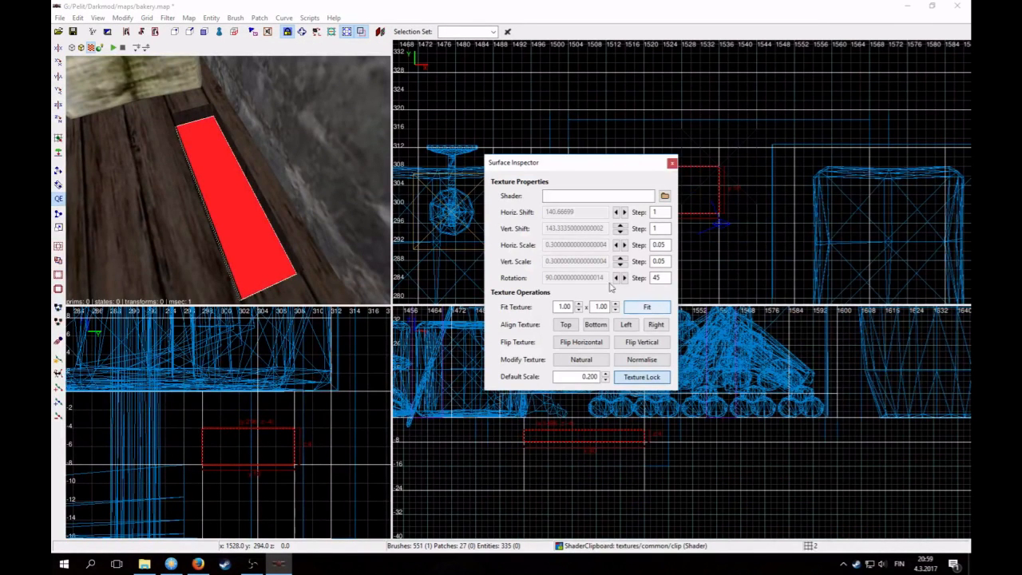
right_click(241, 170)
right_click(241, 170)
key("Escape")
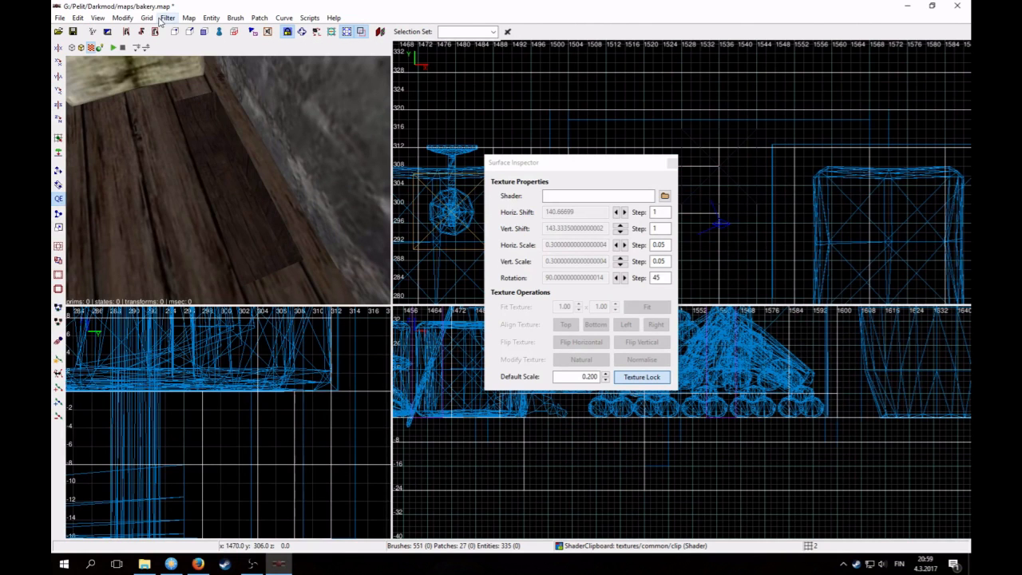
left_click(167, 18)
left_click(199, 66)
left_click(240, 193, "ctrl+shift")
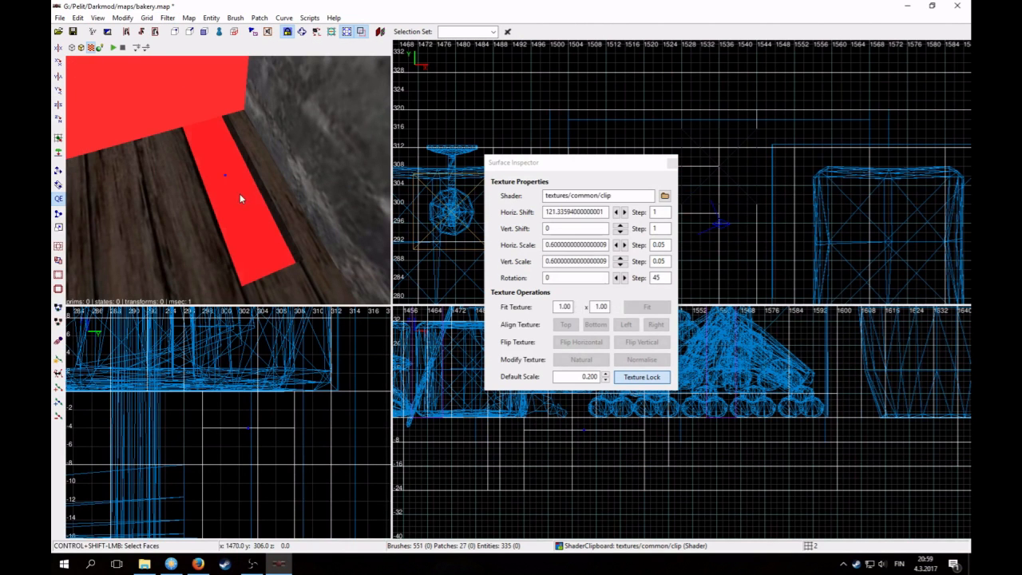
left_click(647, 307)
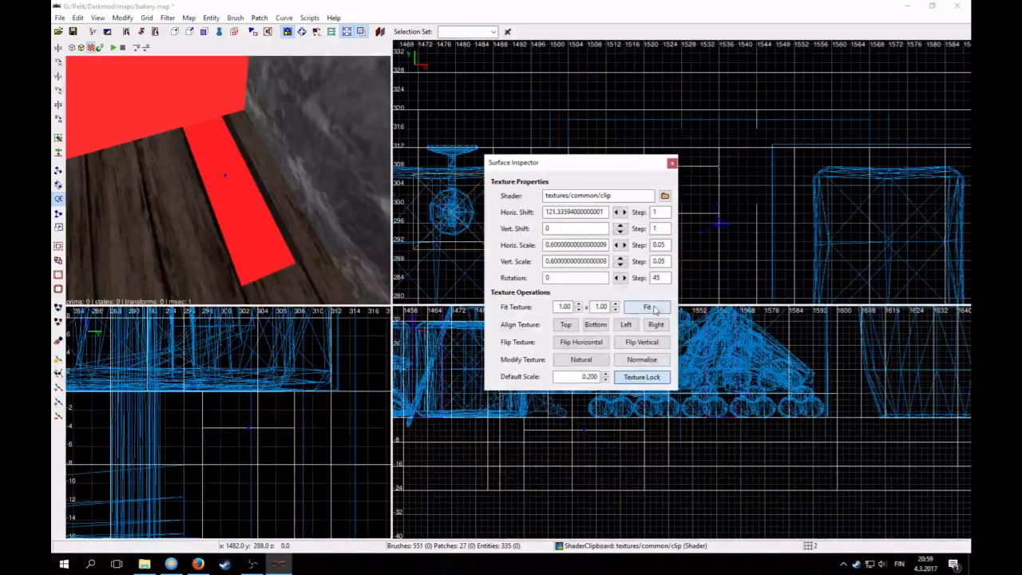
key("Escape")
left_click(672, 163)
- Turn the clip brush in the compartment into an atdm:target_set_frobable entity
left_click(237, 193, "shift")
right_click(616, 184)
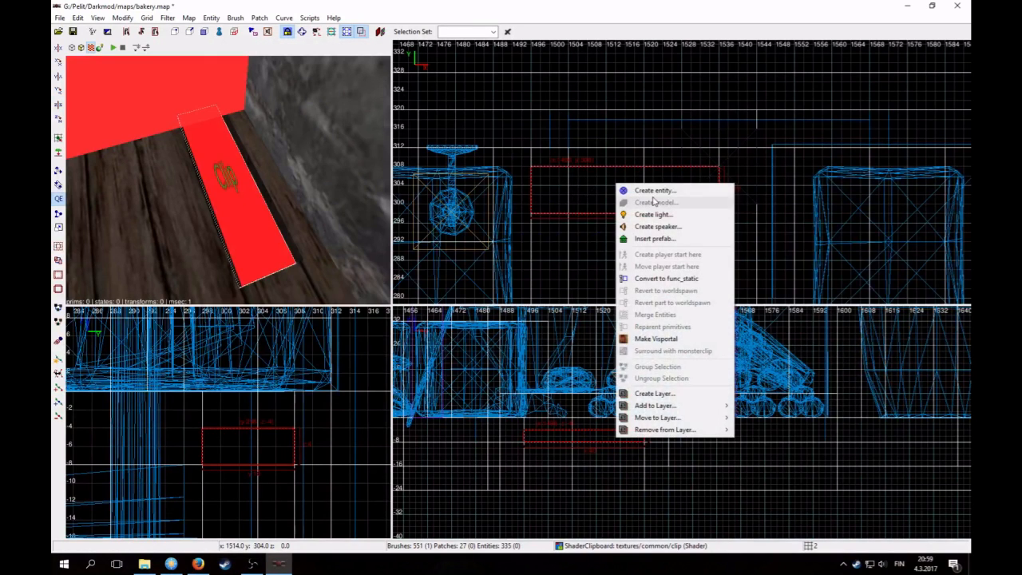
left_click(655, 191)
left_click(212, 148)
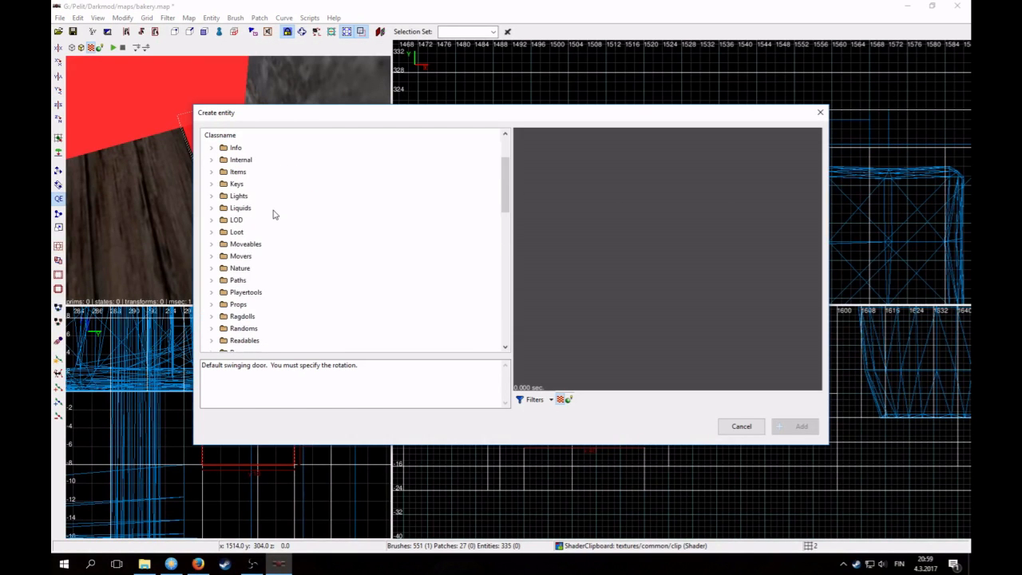
left_click(213, 295)
scroll(315, 292, "down", 6)
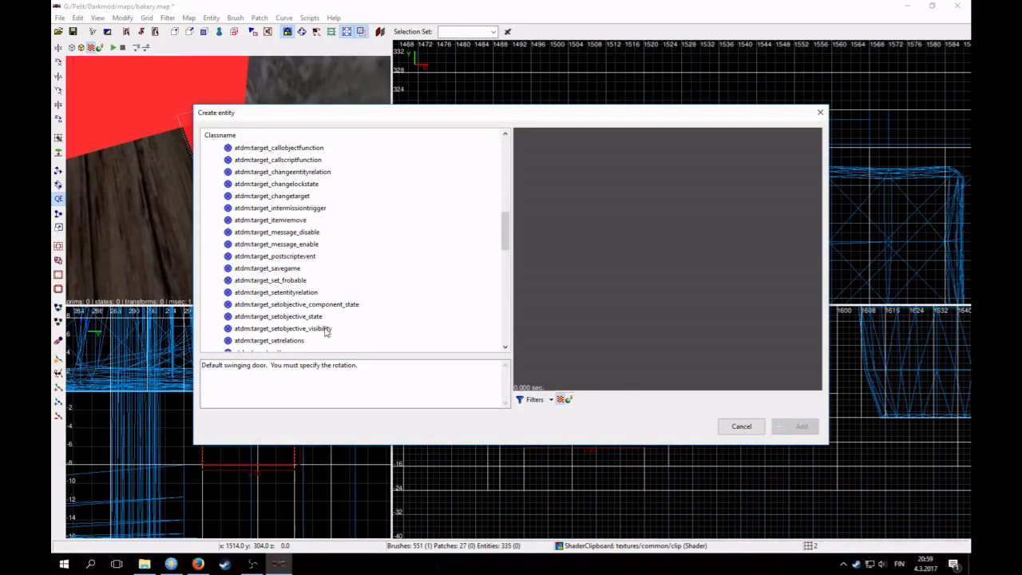
left_click(302, 281)
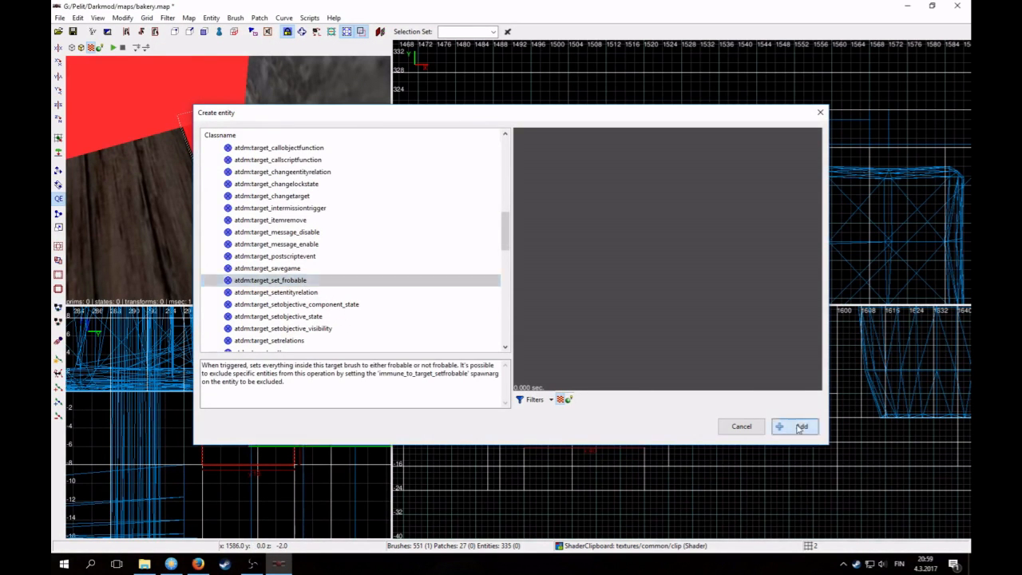
left_click(801, 427)
- Rename the new target entity to floor_frobber and deselect it
key("n")
left_click(693, 275)
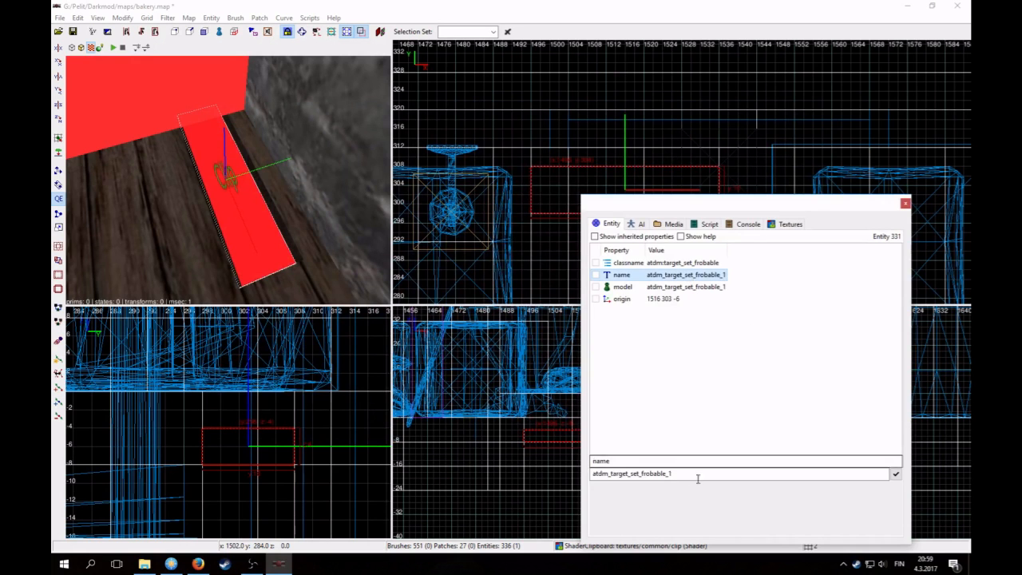
double_click(696, 474)
type("f")
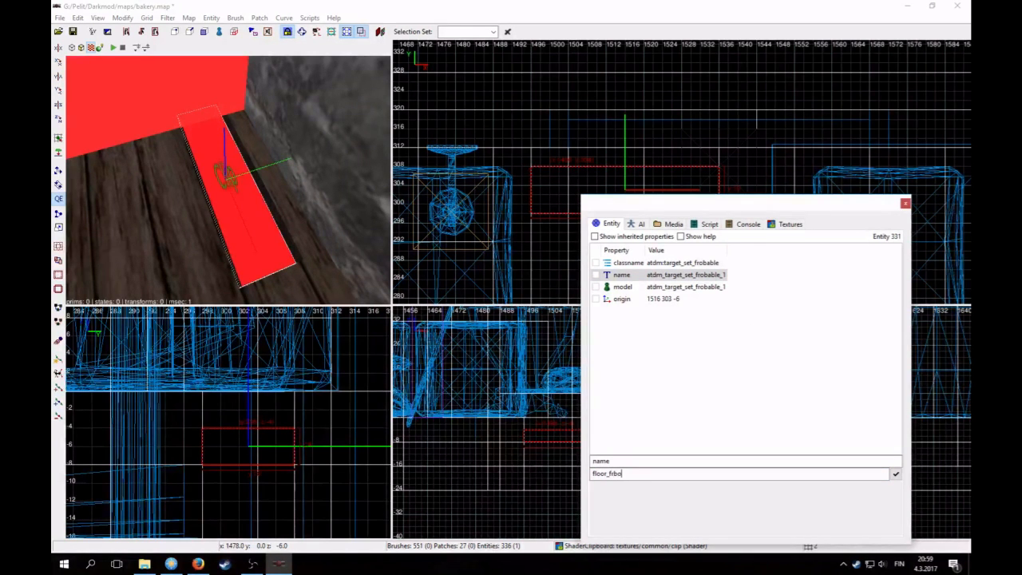
type("loor_frobber")
key("Return")
key("Escape")
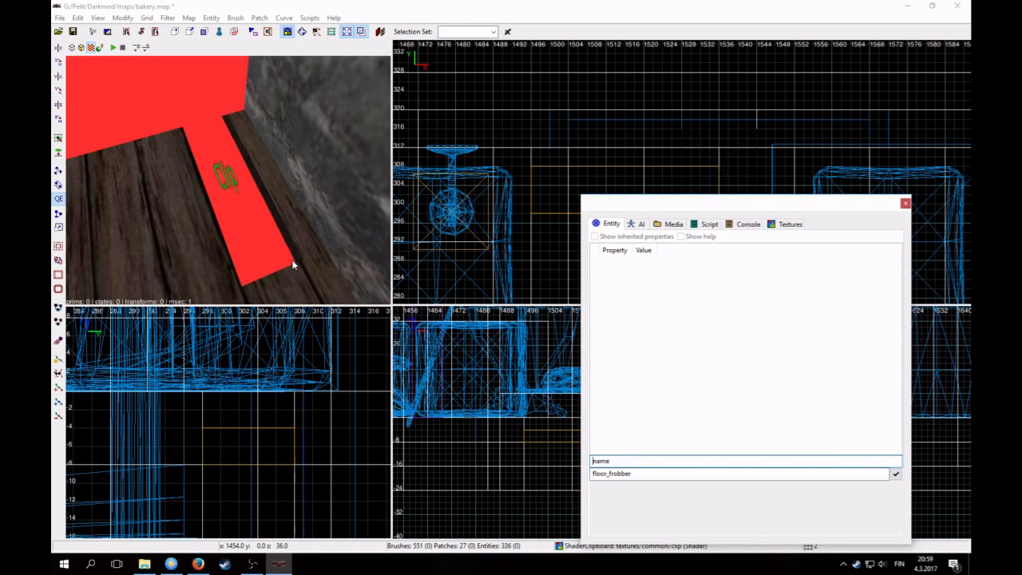
- Give the floor_secret door a target property with the value floor_frobber
right_click(244, 217)
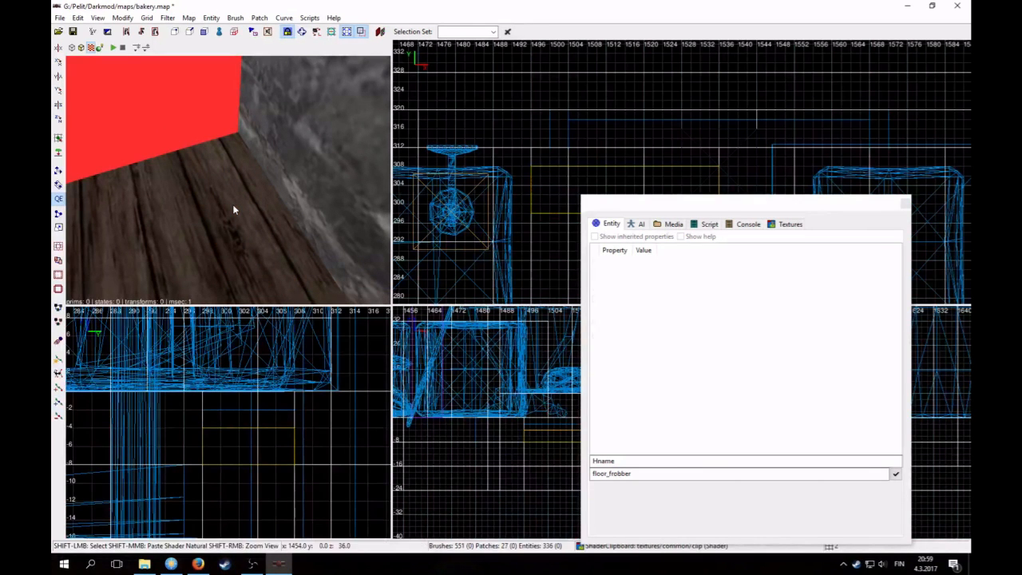
left_click(232, 210, "shift")
double_click(624, 458)
type("tar")
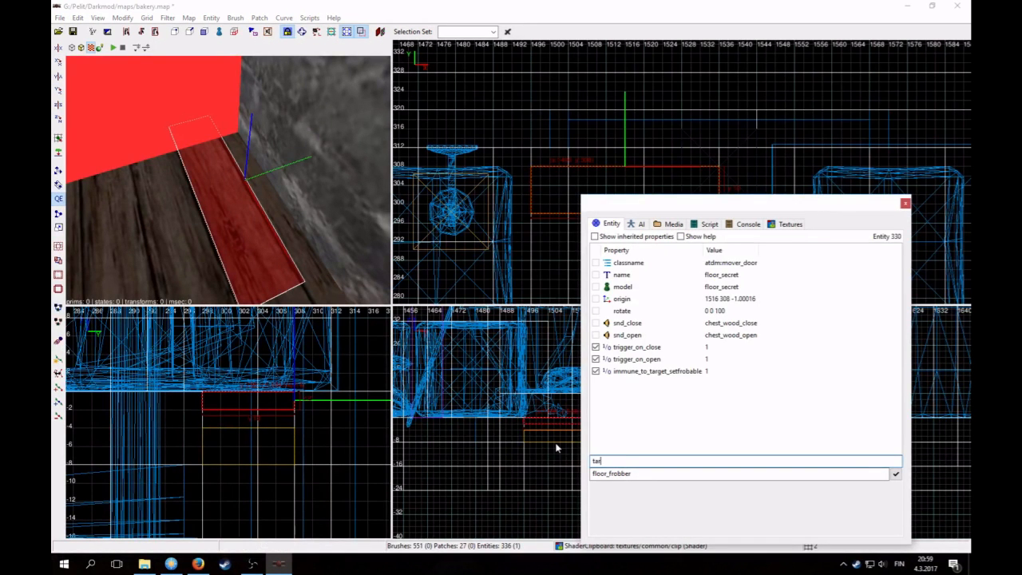
type("get")
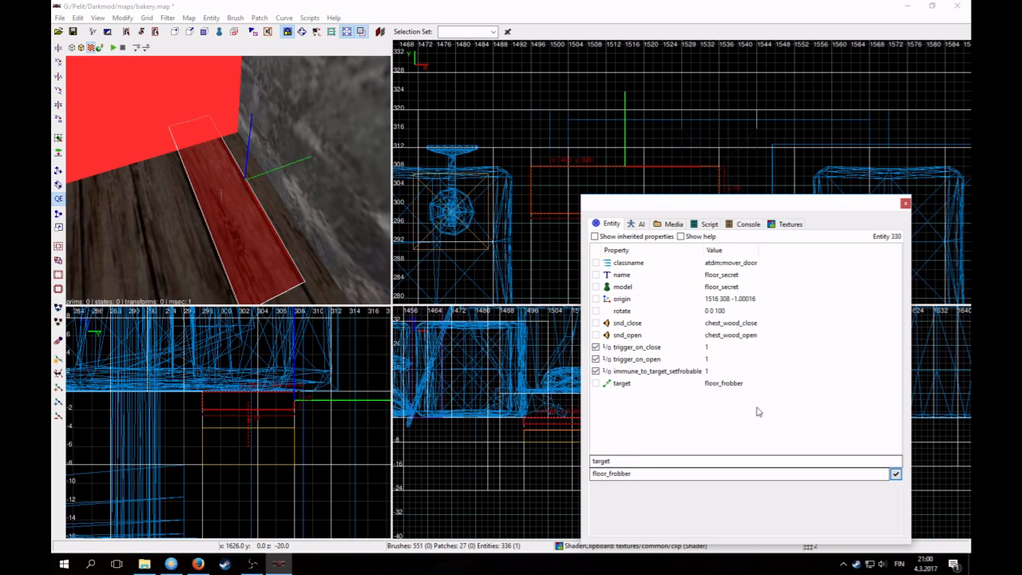
- Hide the floor_secret door and filter the clip brushes out of the views
left_click(248, 230, "shift")
left_click(244, 229, "shift")
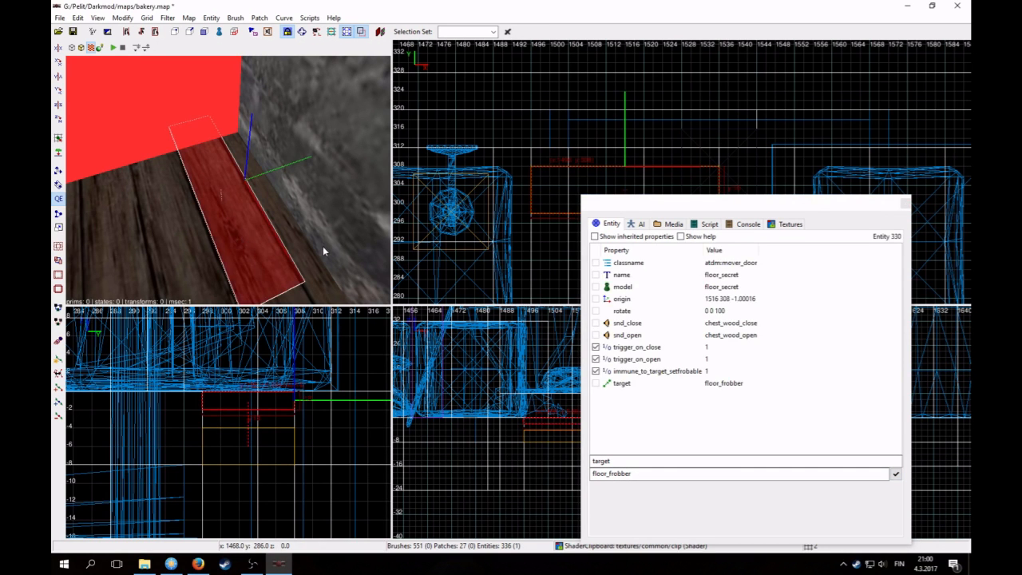
key("h")
left_click(905, 203)
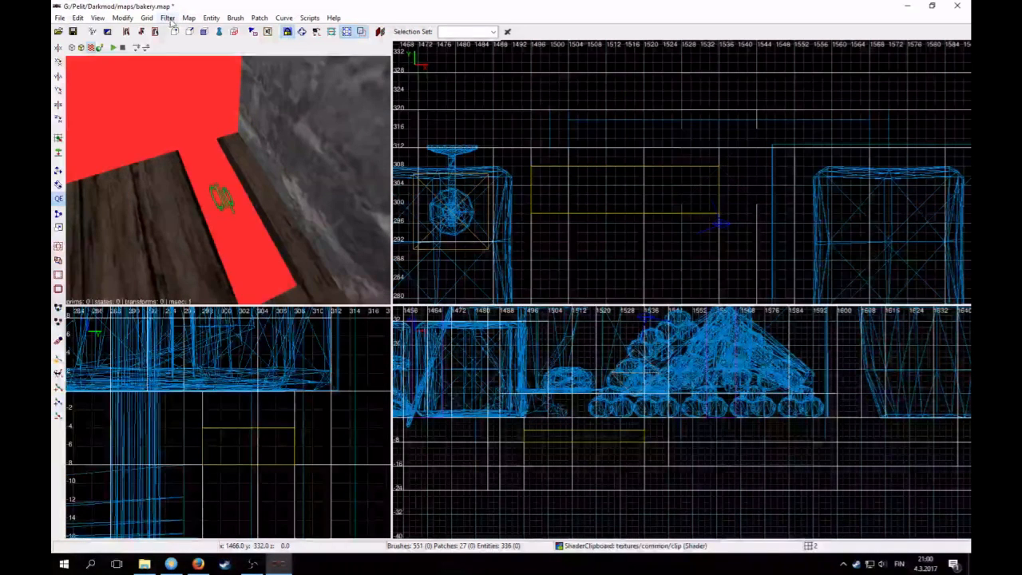
left_click(167, 17)
left_click(209, 227)
left_click(220, 226, "shift")
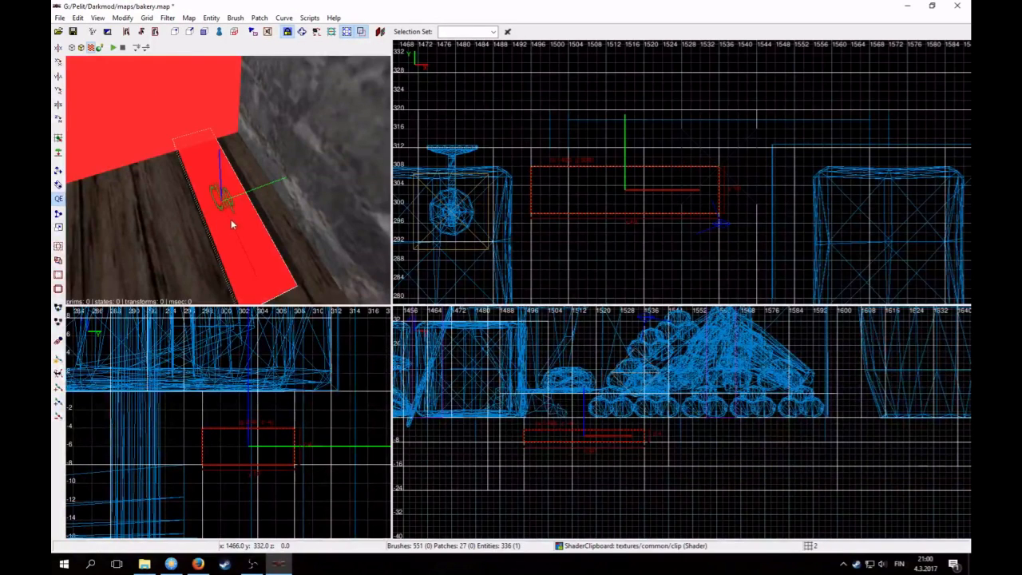
right_click(249, 214)
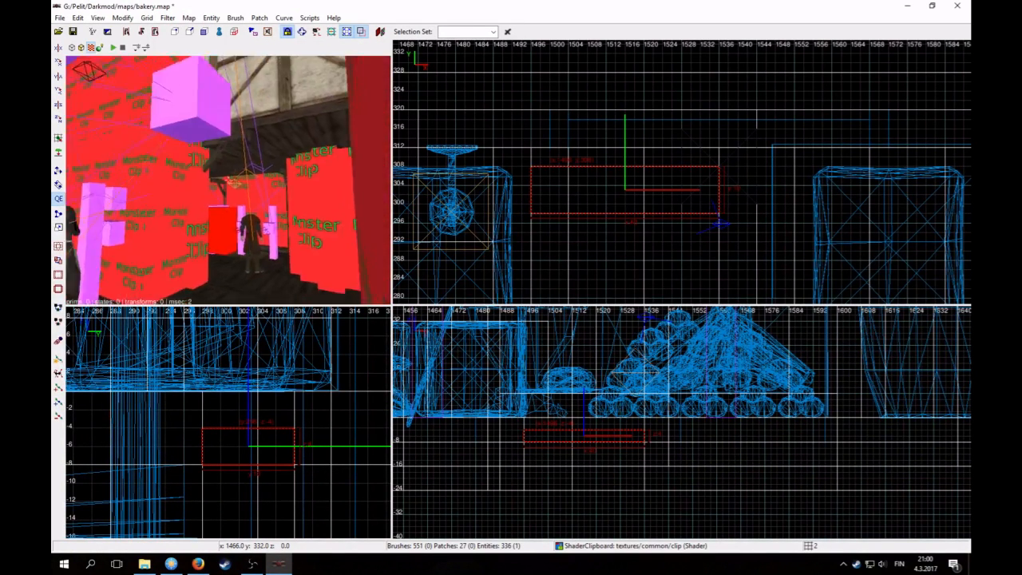
left_click(167, 17)
left_click(182, 54)
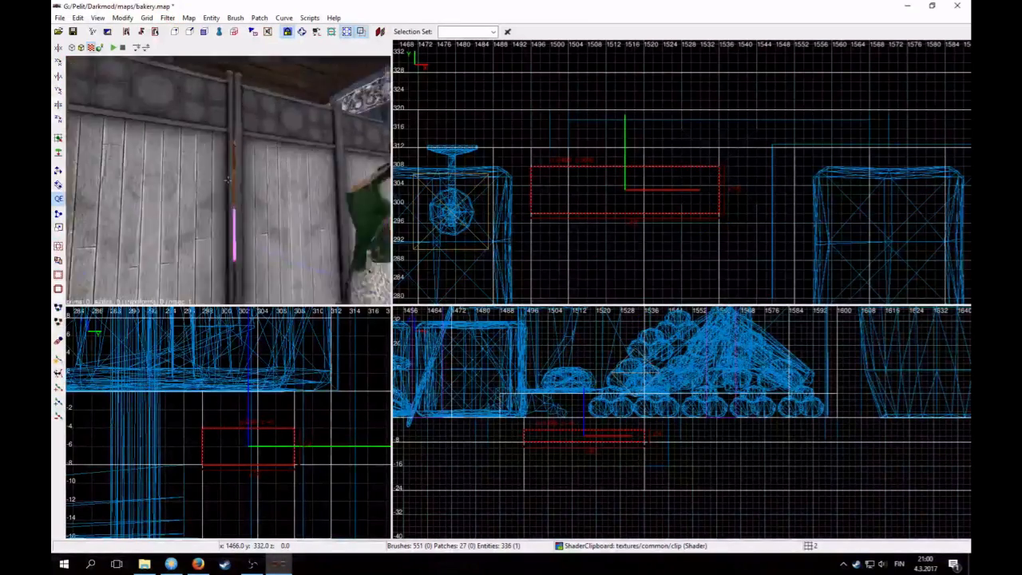
- Read the text of the book on the desk in the Readable Editor, and close it without saving
right_click(254, 130)
left_click(250, 164, "shift")
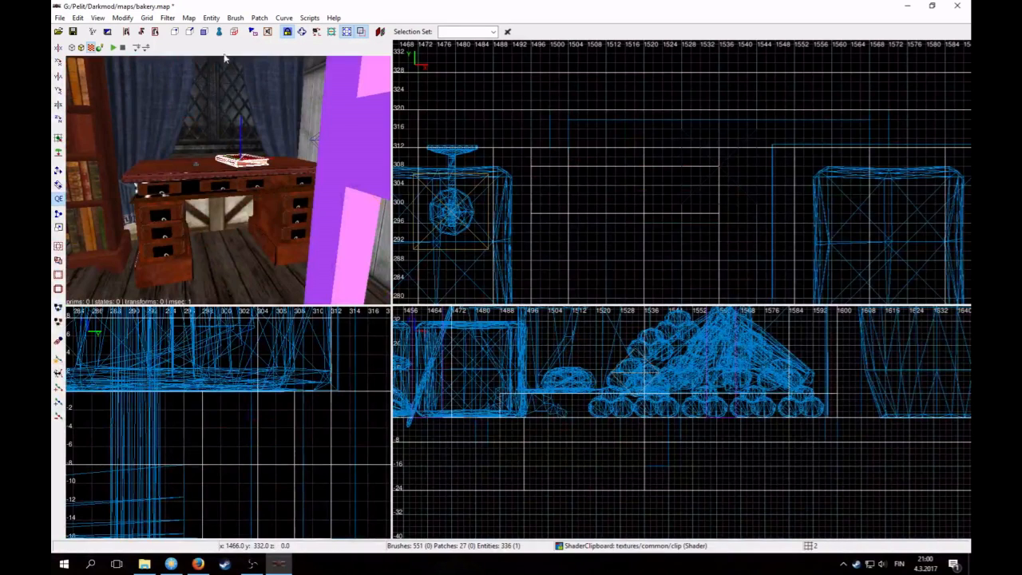
left_click(211, 18)
left_click(239, 117)
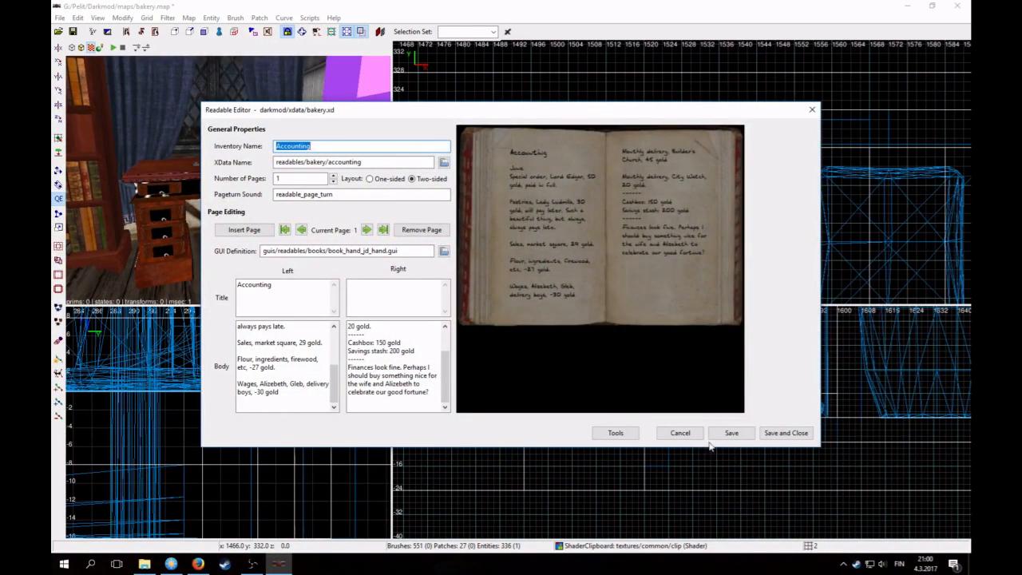
left_click(679, 436)
- Start creating a new entity over the floor compartment and list the static loot classes
right_click(251, 230)
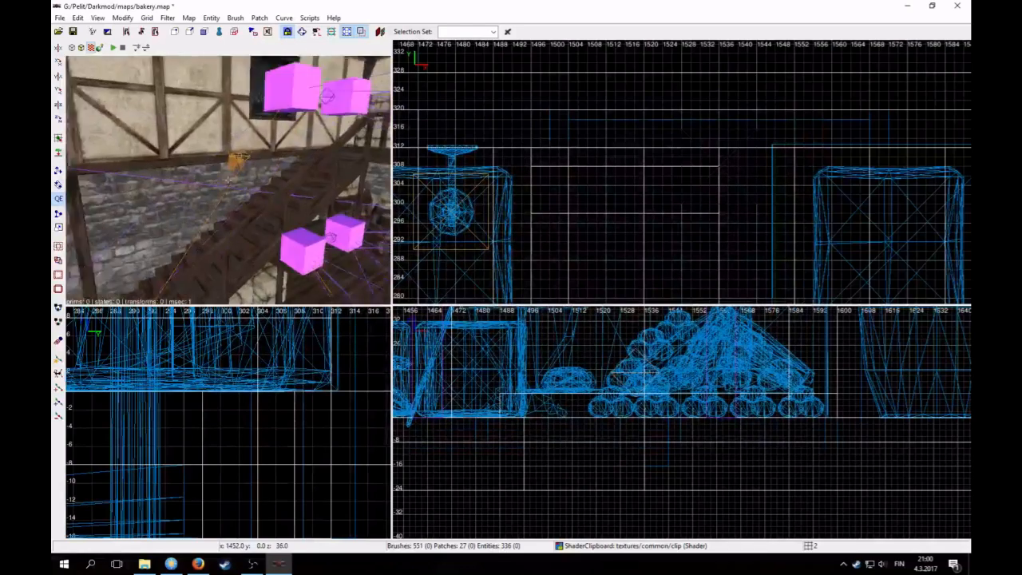
scroll(228, 180, "up", 4)
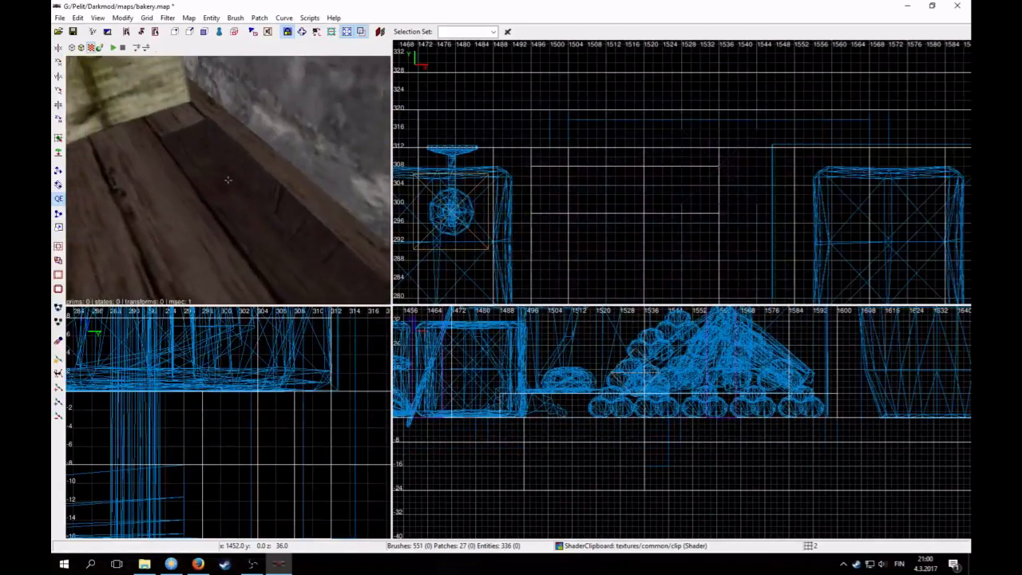
right_click(228, 180)
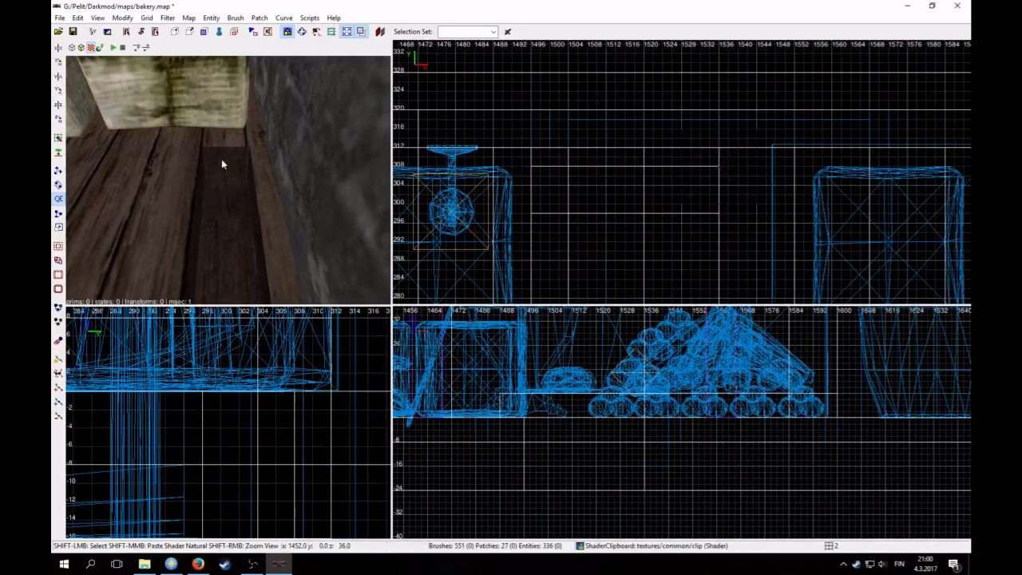
scroll(651, 222, "down", 2)
right_click(573, 177)
left_click(600, 184)
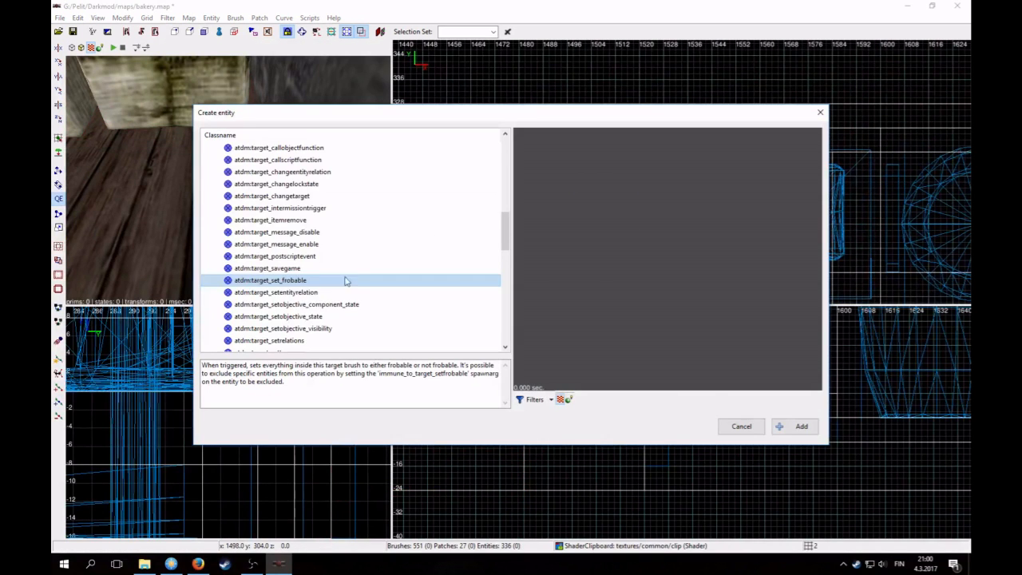
scroll(301, 297, "up", 6)
scroll(254, 271, "up", 1)
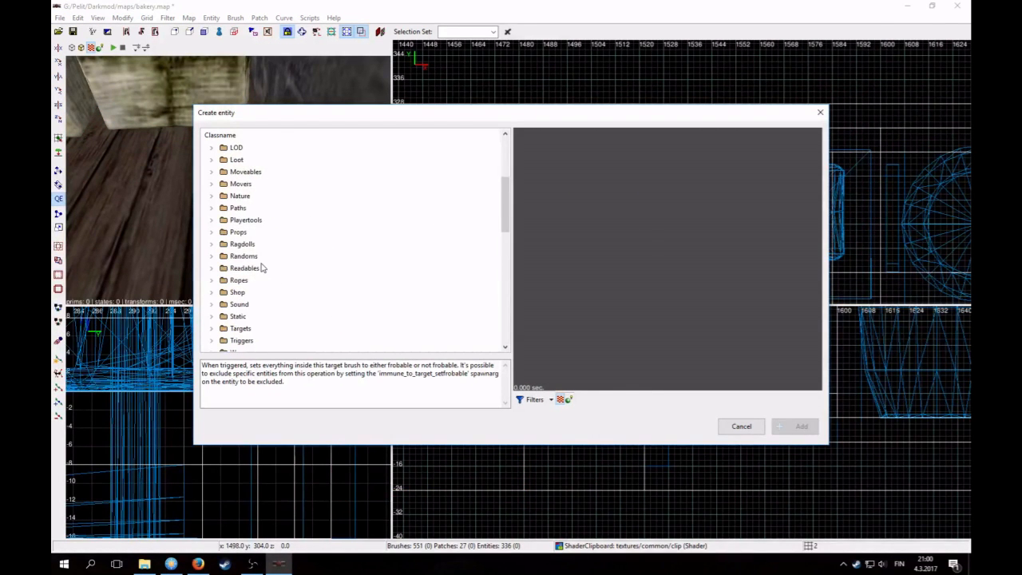
scroll(233, 237, "up", 3)
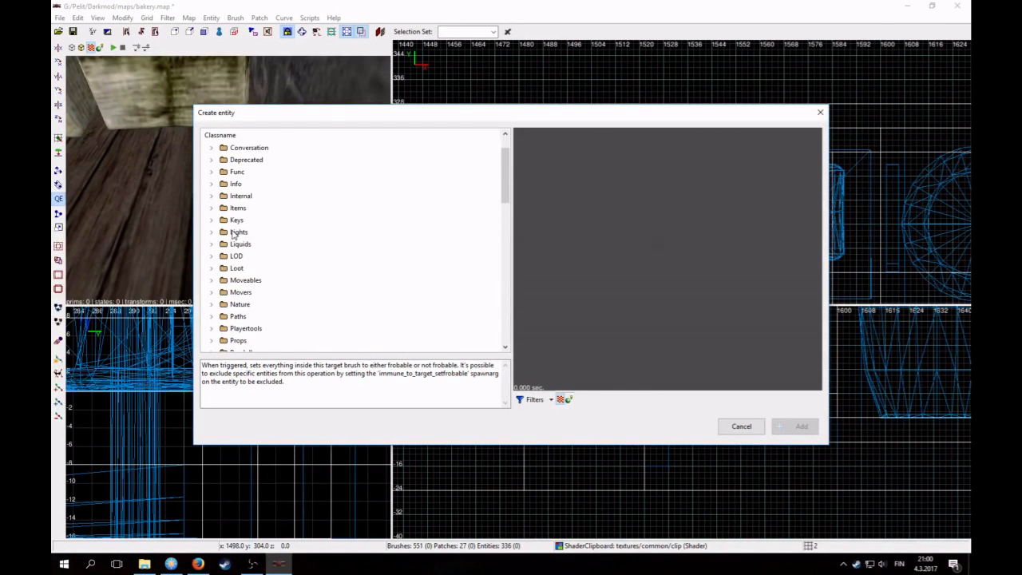
left_click(211, 268)
scroll(282, 270, "down", 2)
left_click(215, 220)
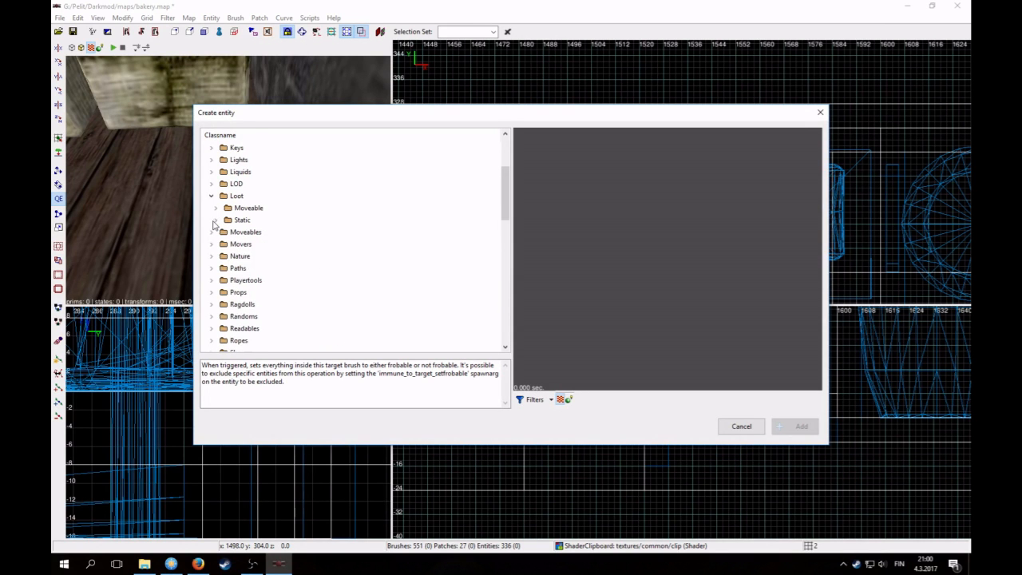
left_click(215, 221)
scroll(300, 255, "down", 2)
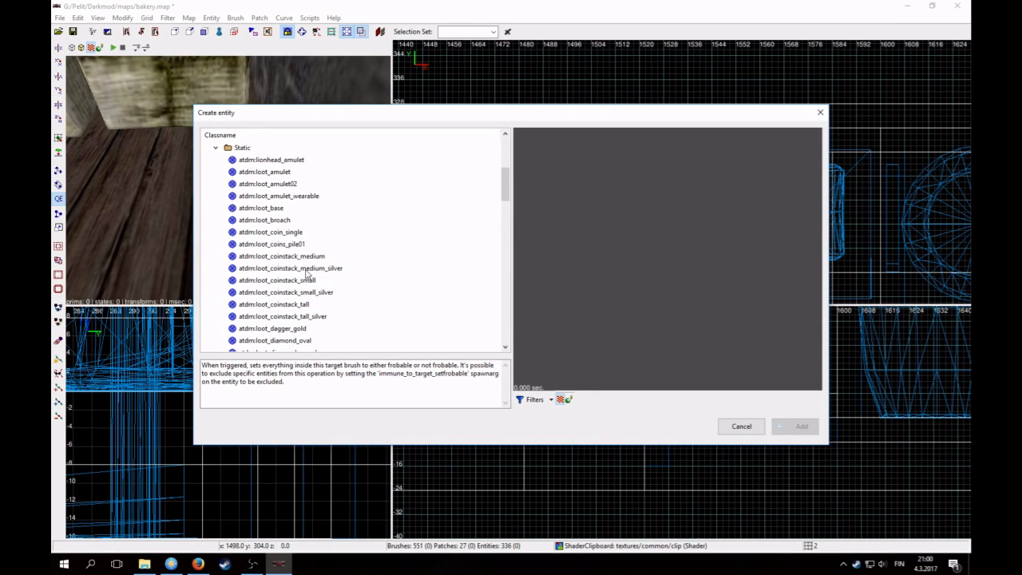
- Preview the static loot classes and add an atdm:loot_spilt_purse entity at the floor compartment
left_click(312, 232)
key("Up")
key("Up")
key("Down")
key("Down")
key("Down")
key("Down")
key("Down")
key("Down")
key("Down")
key("Down")
key("Down")
key("Down")
key("Down")
key("Down")
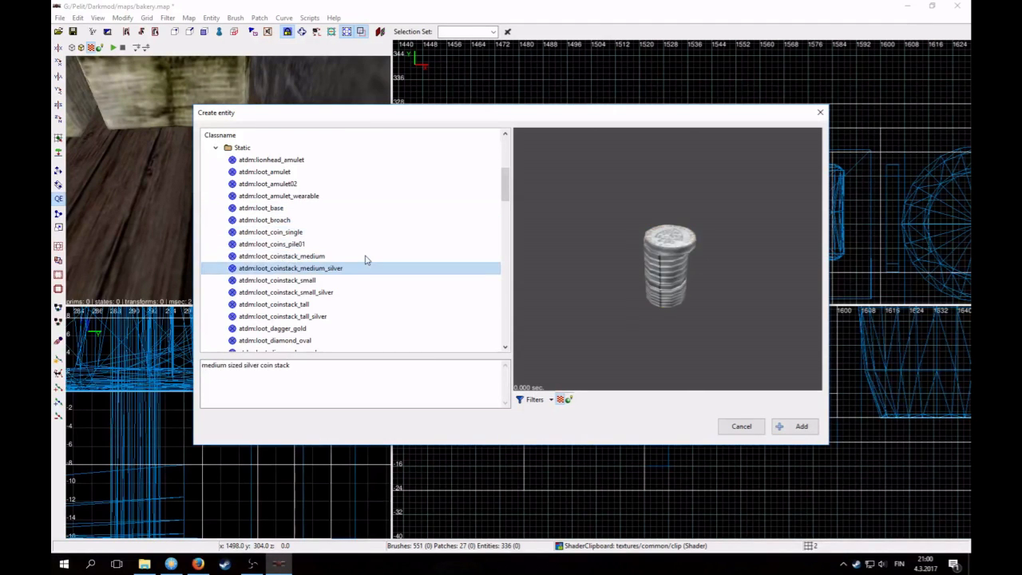
key("Down")
key("Down")
key("Down")
key("Down")
key("Down")
key("Down")
key("Down")
key("Down")
key("Down")
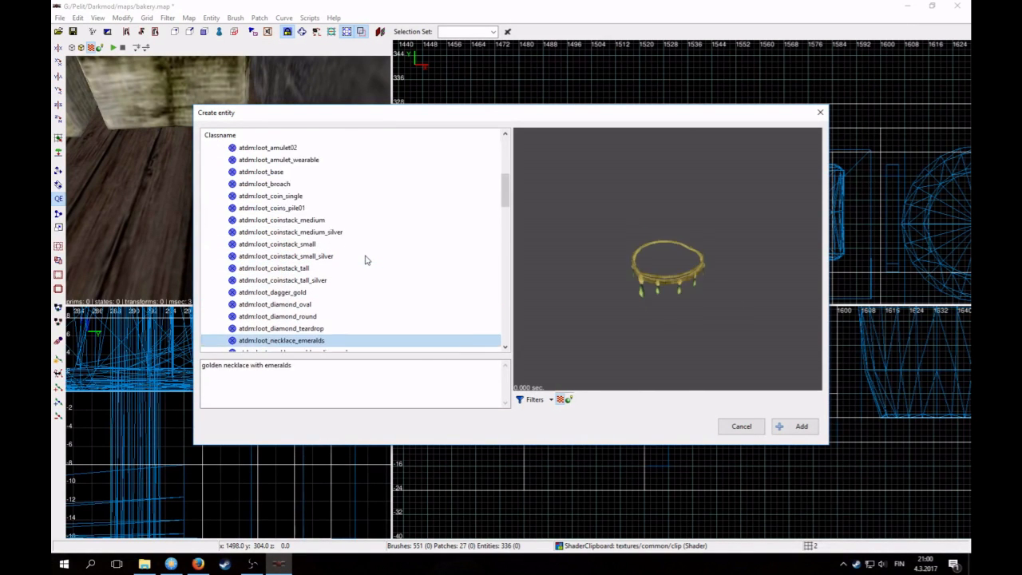
key("Down")
key("Down")
key("Down")
key("Down")
key("Down")
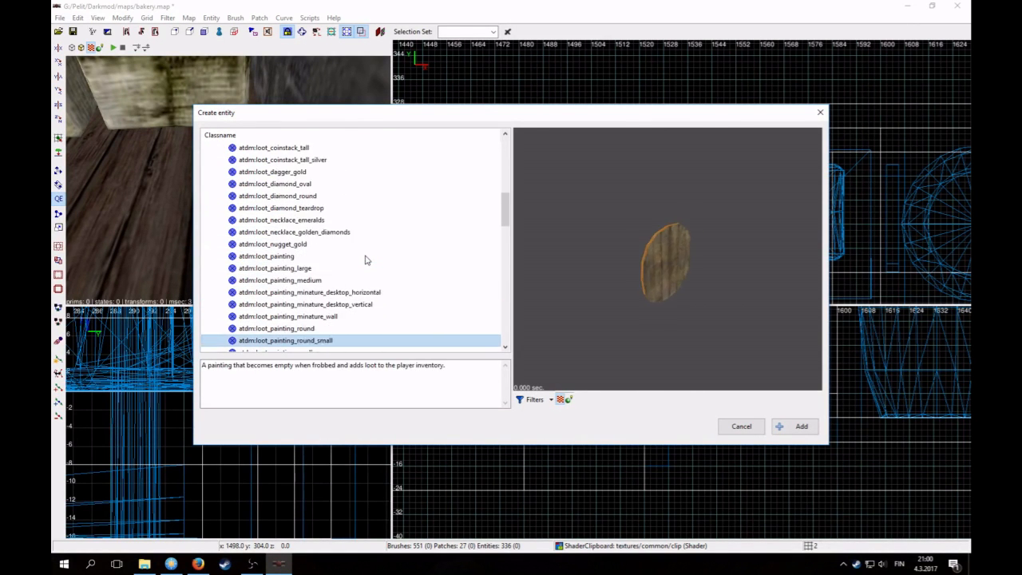
key("Up")
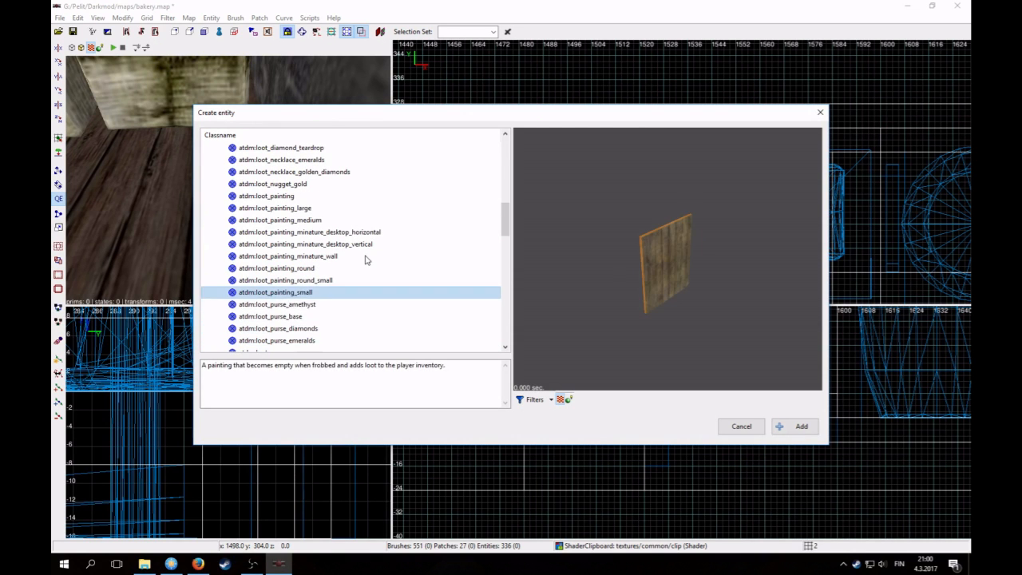
key("Down")
key("Down")
key("Down")
key("Down")
key("Down")
key("Down")
key("Down")
key("Down")
key("Down")
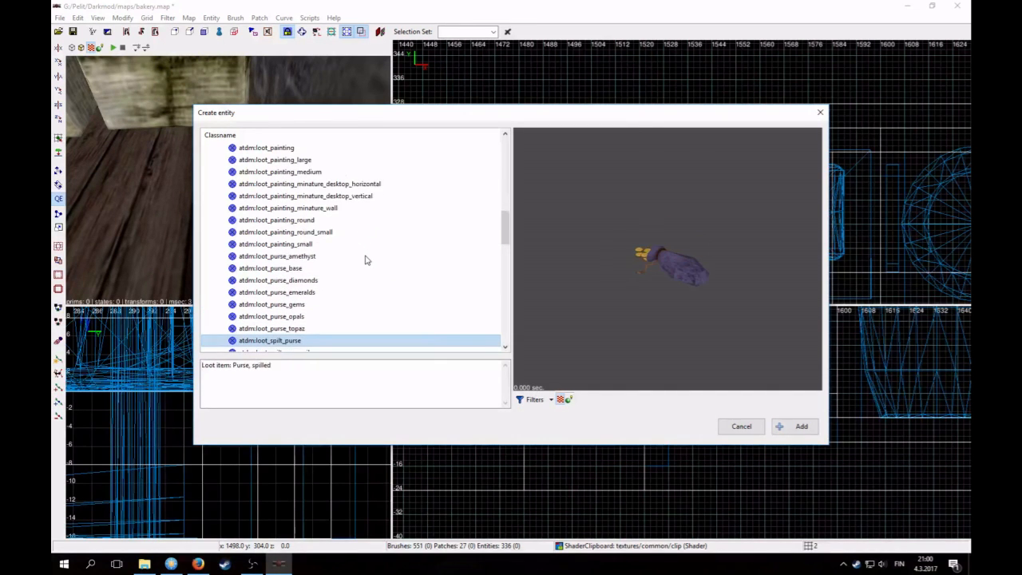
key("Up")
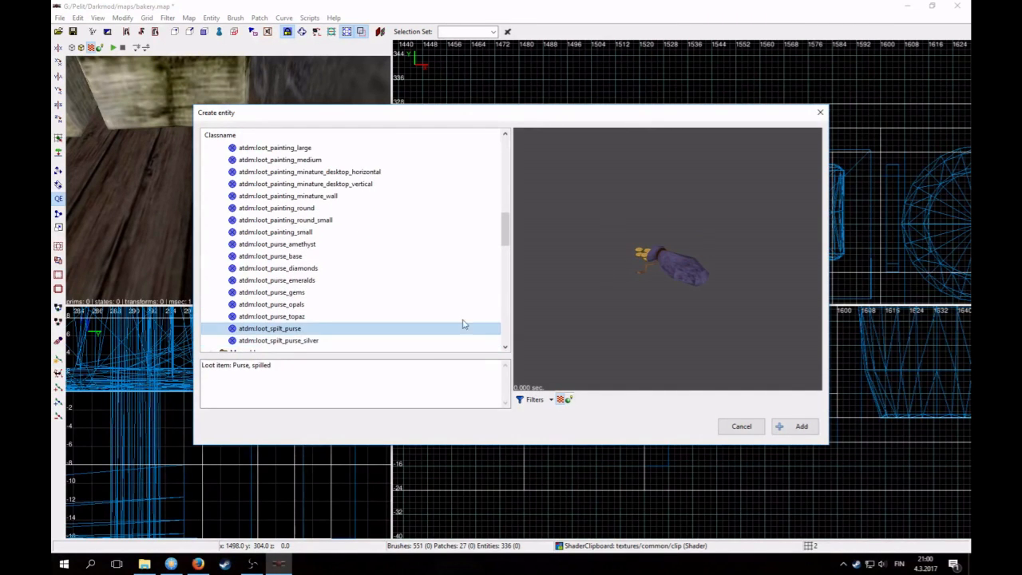
left_click(801, 427)
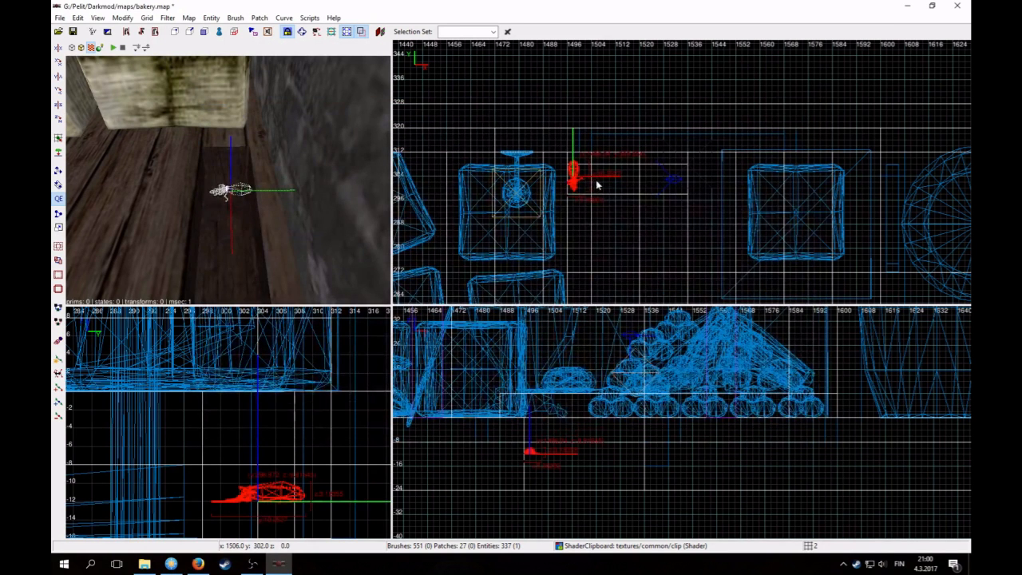
- Move the spilt purse inside the compartment, rotate it 90 degrees about the Z axis, and drop it onto the compartment floor
left_click_drag(598, 186, 633, 189)
left_click(59, 119)
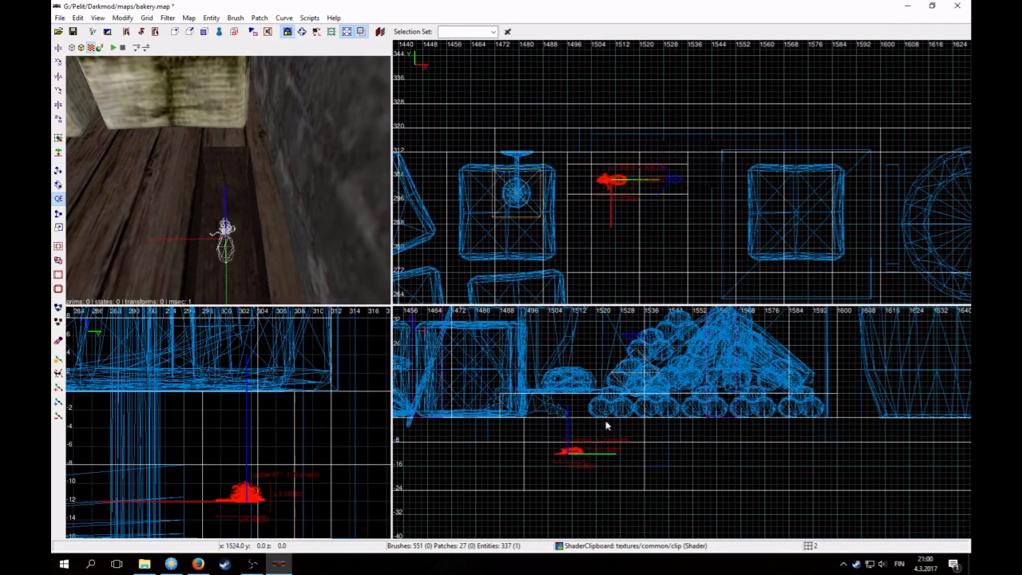
left_click_drag(575, 445, 543, 419)
left_click(58, 153)
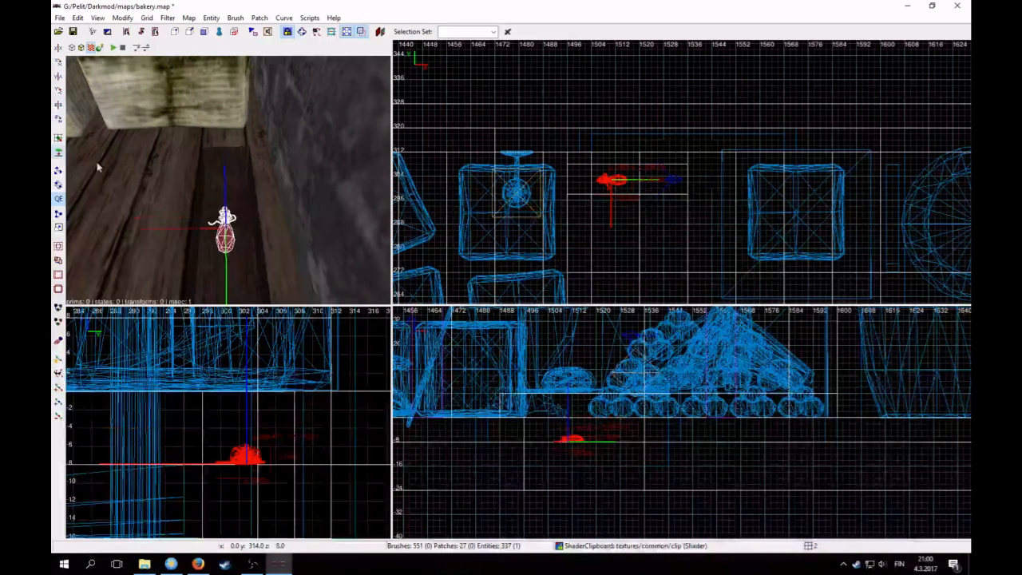
right_click(119, 169)
key("Escape")
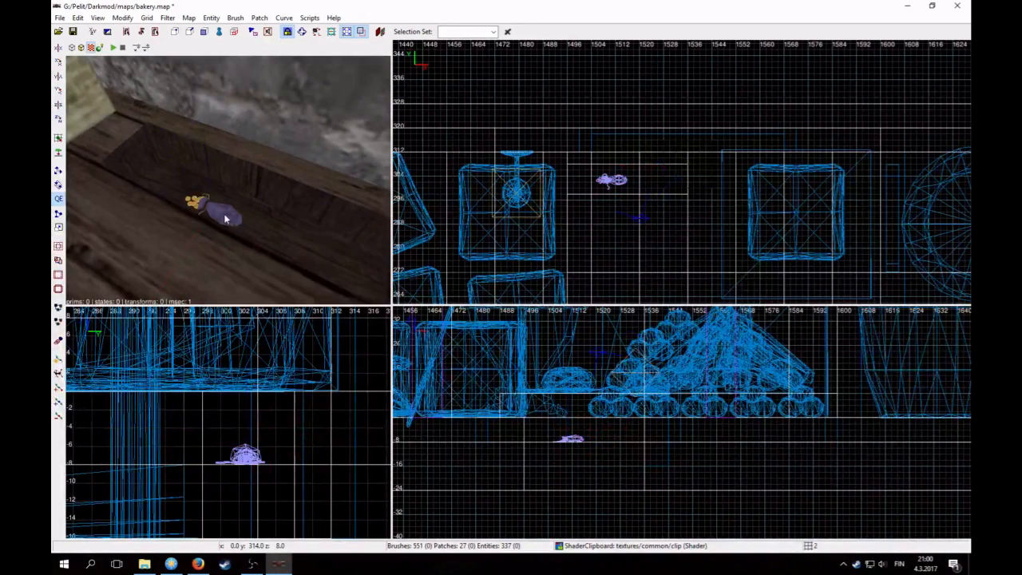
- Override the spilt purse's inherited inv_loot_value with 100
left_click(223, 216, "shift")
key("n")
left_click(631, 236)
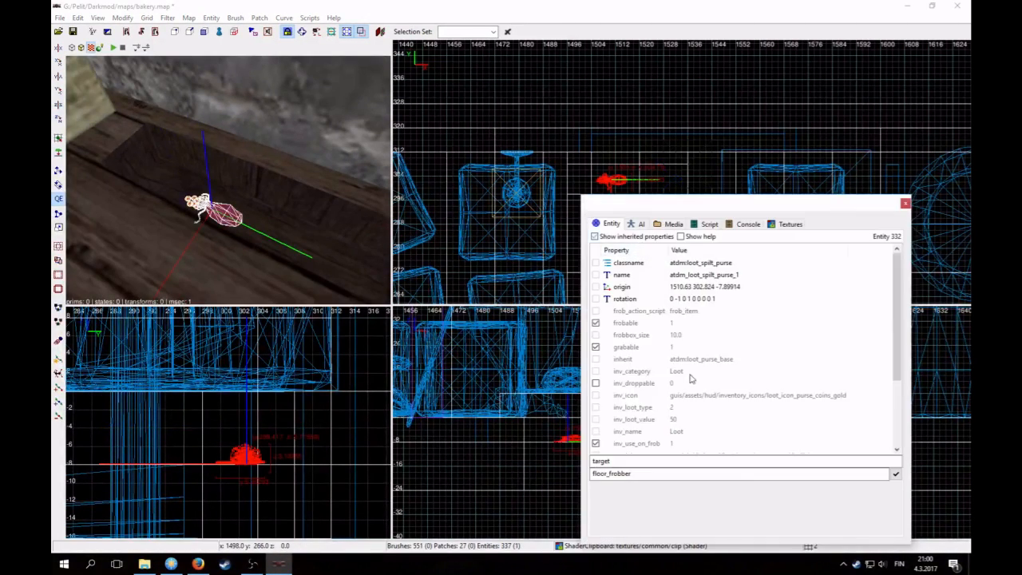
scroll(692, 379, "down", 3)
left_click(674, 323)
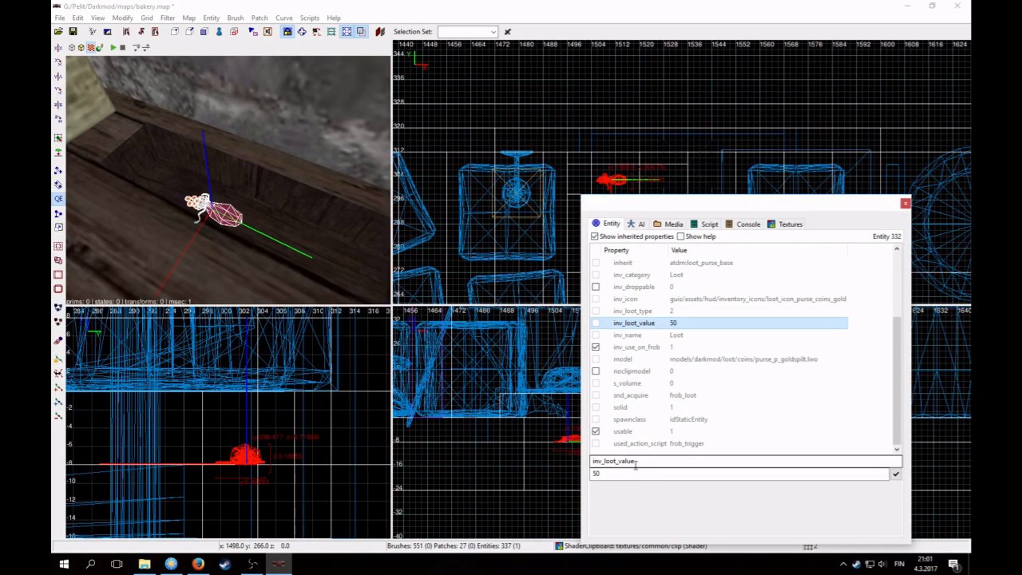
double_click(597, 473)
type("100")
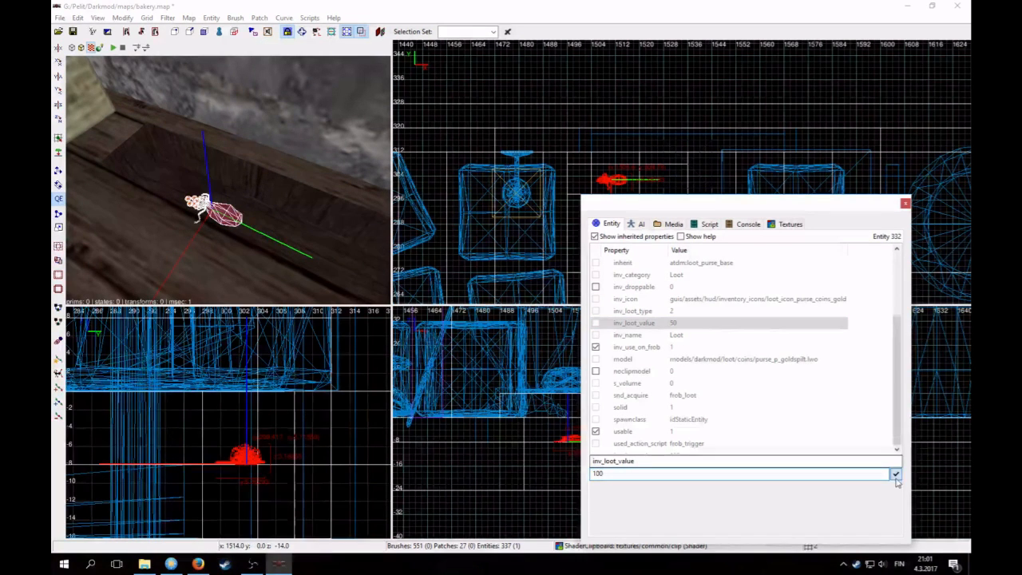
left_click(647, 238)
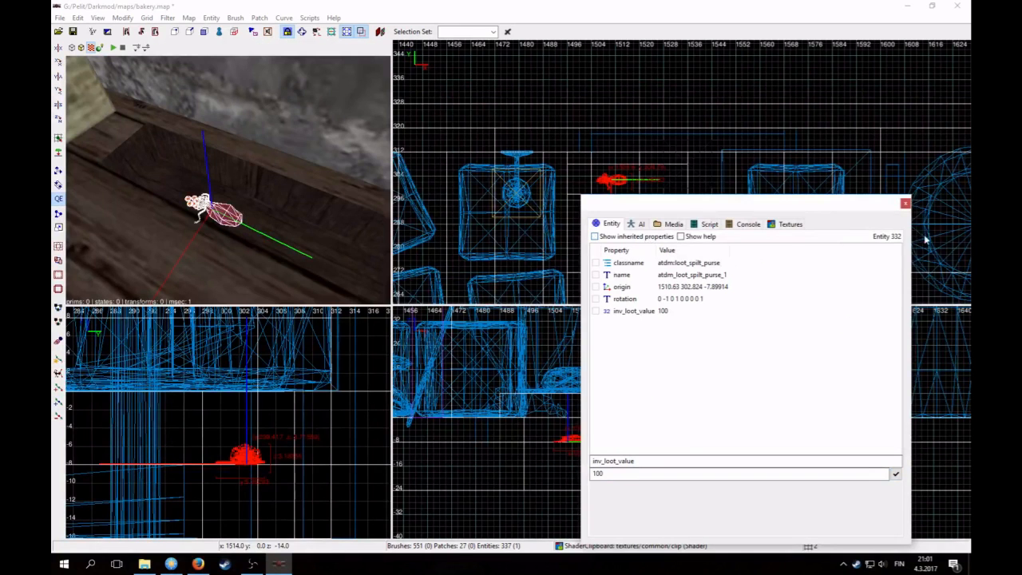
left_click(906, 204)
key("Escape")
- Duplicate the spilt purse, place the copy farther along the compartment, and drop it onto the compartment floor
left_click(224, 211, "shift")
key("space")
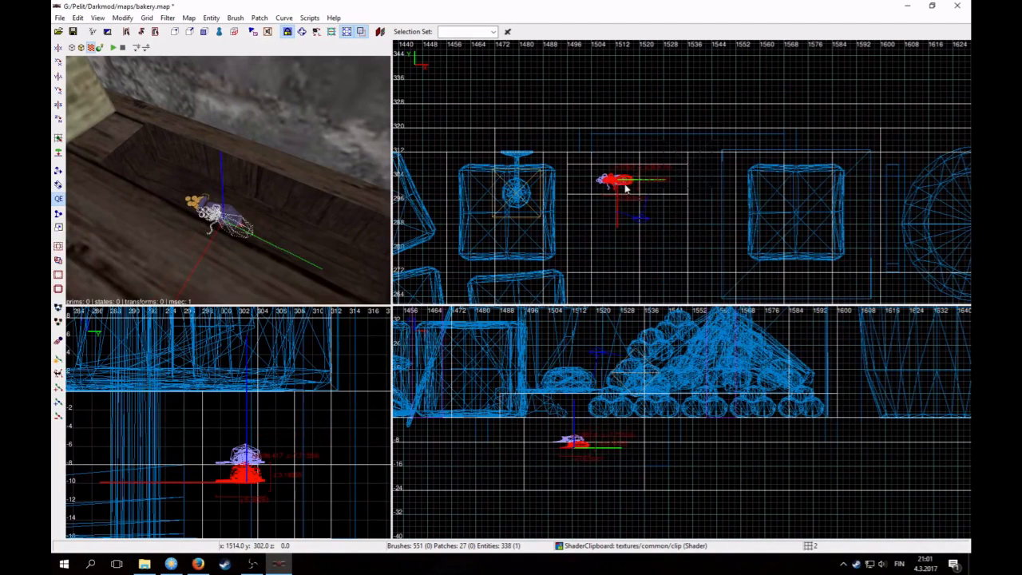
left_click_drag(625, 185, 652, 185)
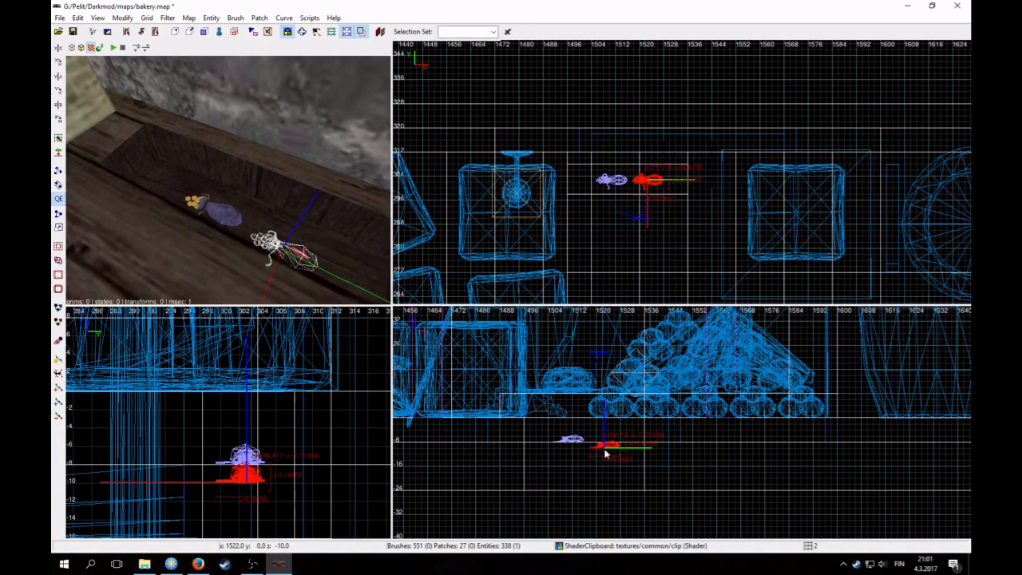
left_click_drag(605, 454, 607, 437)
left_click(61, 157)
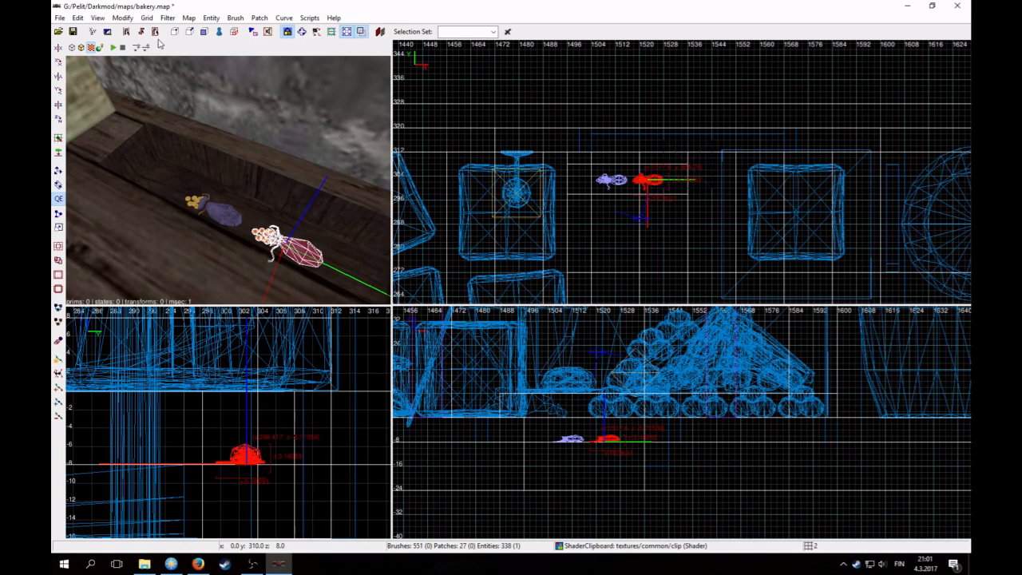
- Rotate the duplicated purse 15 degrees about the Z axis in 5-degree steps
left_click(122, 17)
left_click(151, 102)
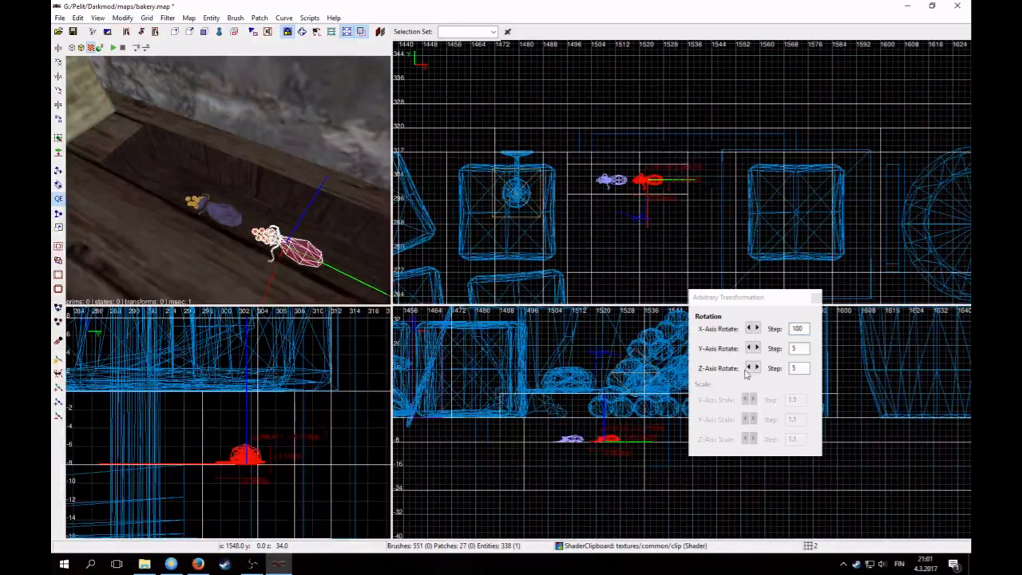
left_click(749, 367)
left_click(750, 367)
left_click(750, 367)
left_click(816, 297)
key("Escape")
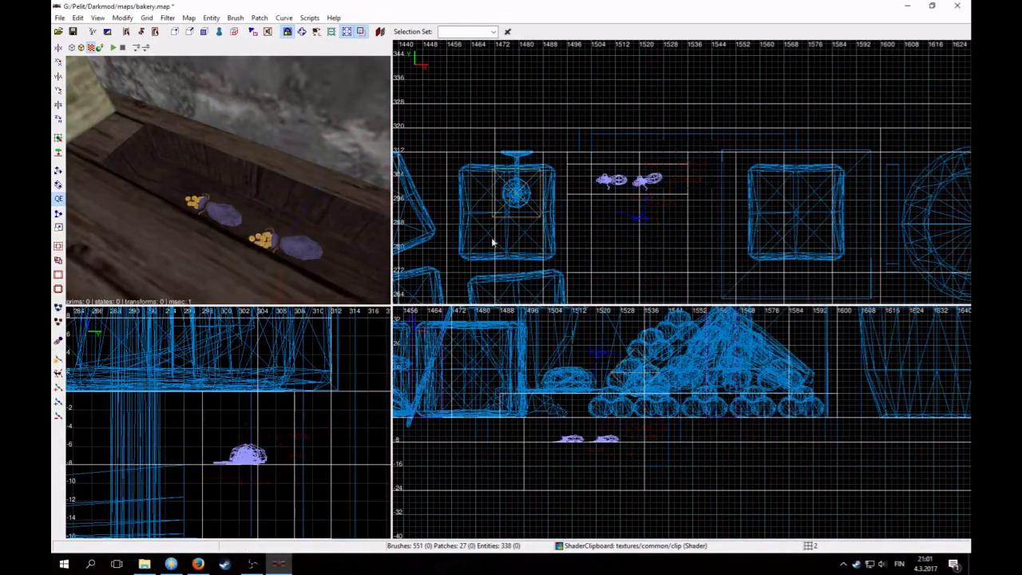
- Reveal the hidden objects, review the floor_secret door's properties, and hide the door again
right_click(227, 180)
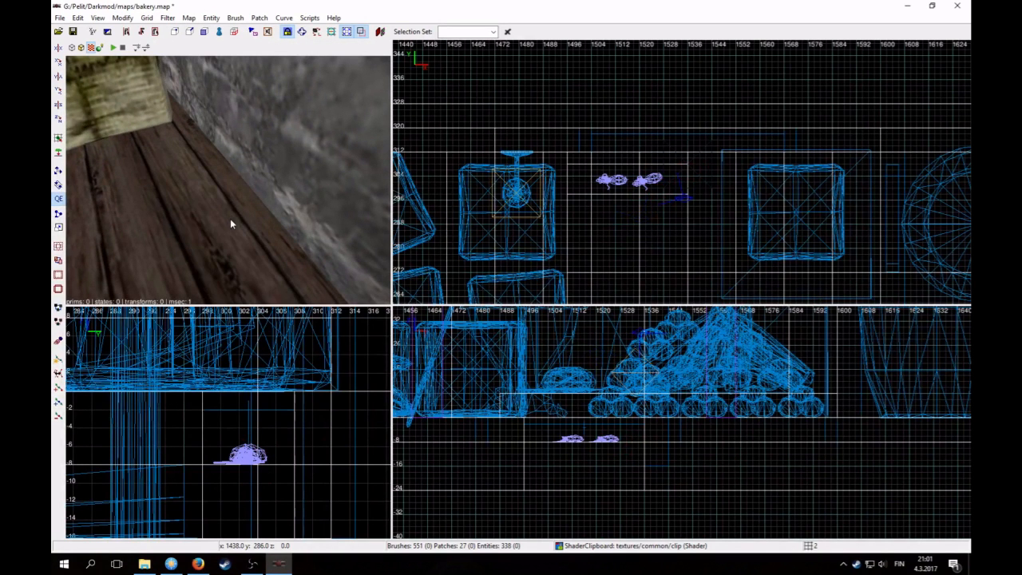
left_click(218, 229, "shift")
key("n")
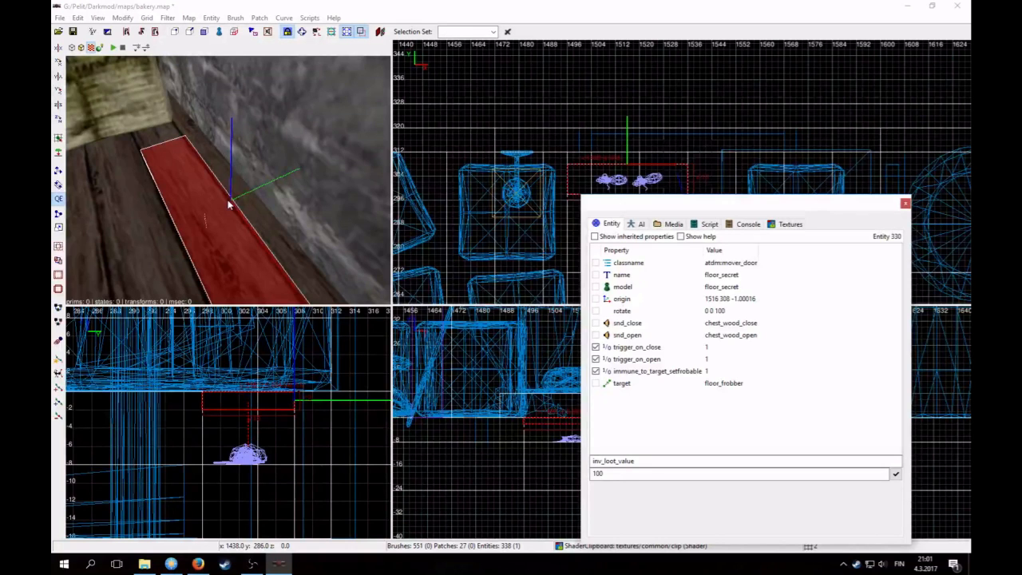
key("h")
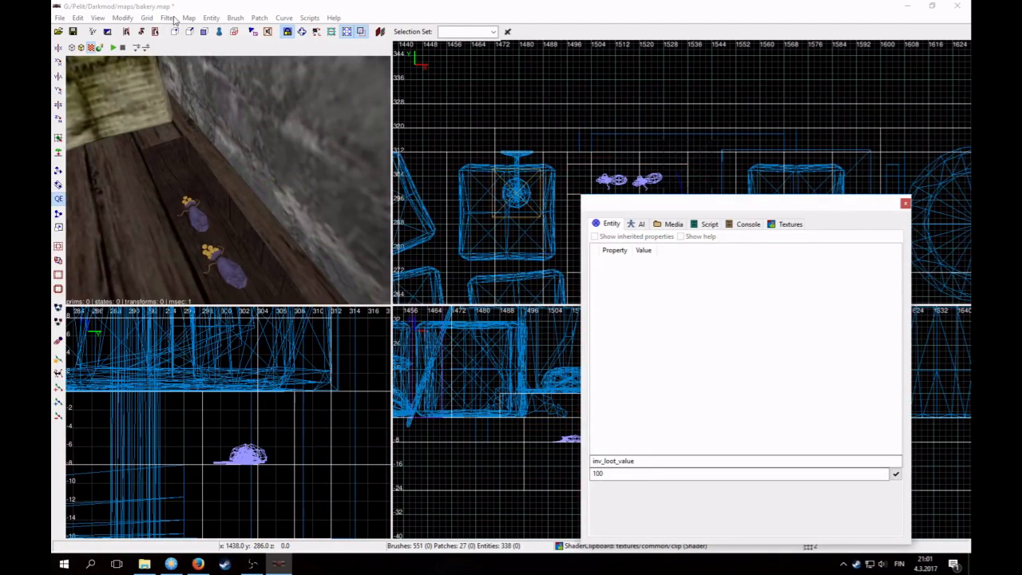
- Unfilter the clip textures to review the floor_frobber brush's properties, then hide the brush and filter the clip textures out again
left_click(167, 18)
left_click(205, 66)
left_click(221, 229, "shift")
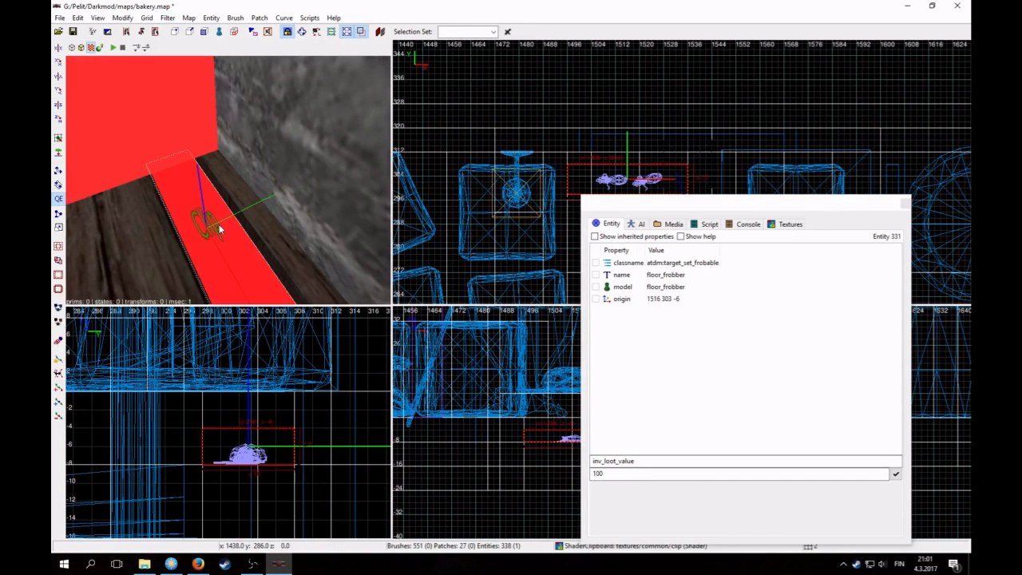
key("h")
left_click(167, 18)
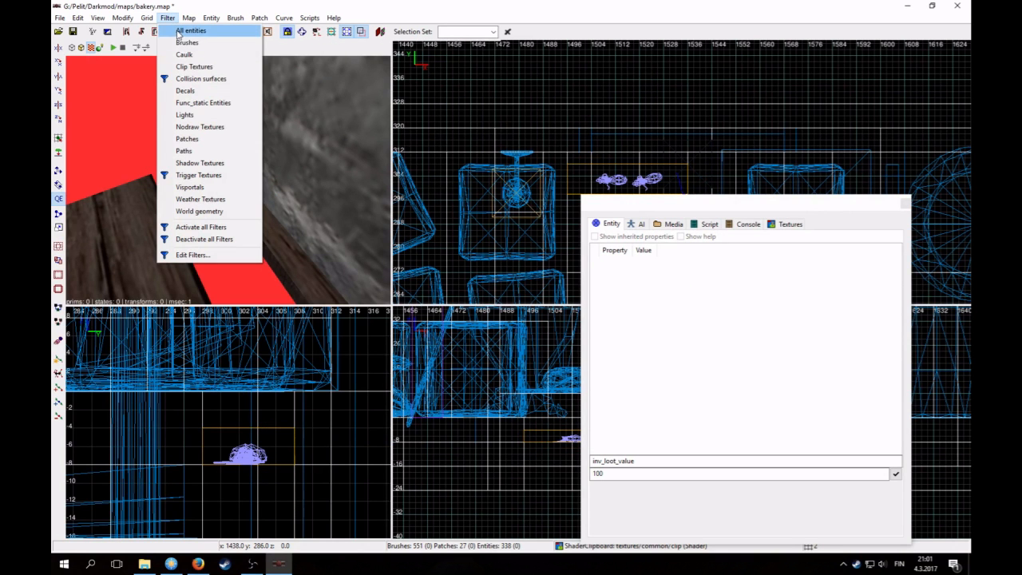
left_click(182, 70)
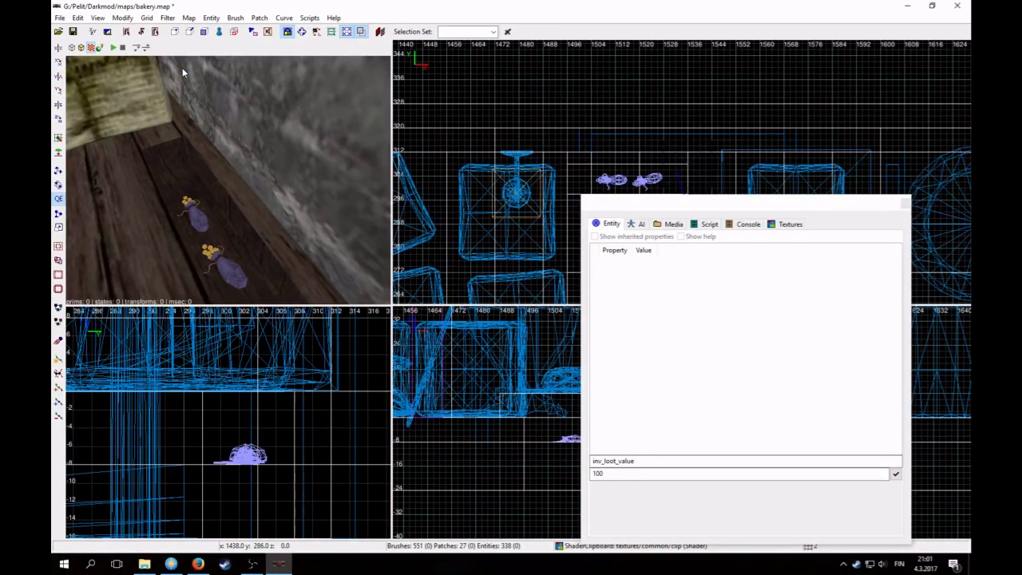
- Save the bakery map and set the grid size to 8
right_click(183, 69)
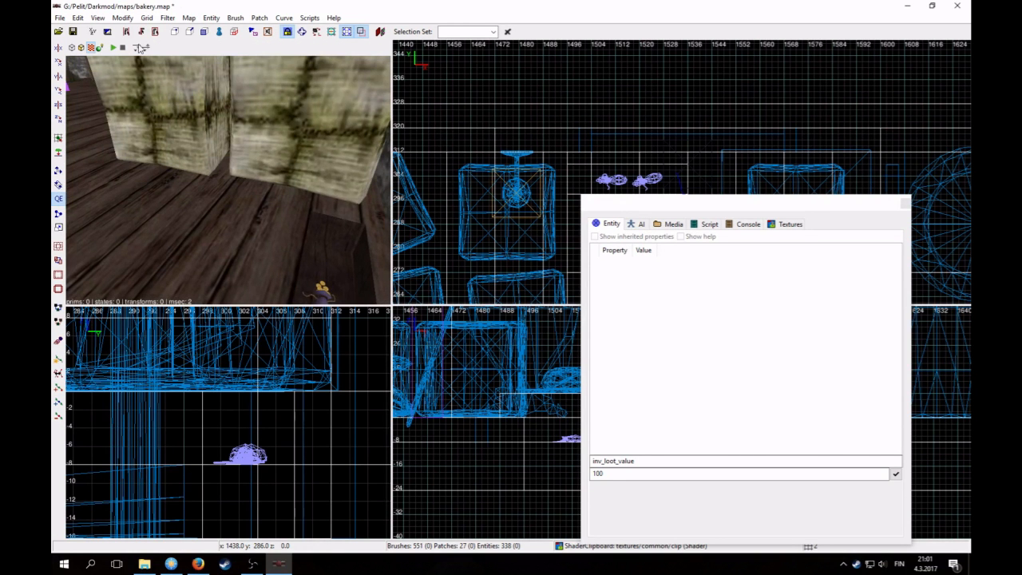
left_click(74, 32)
key("4")
- Examine the inherited chanceNotice properties of the AI character standing beside the brick oven
right_click(145, 94)
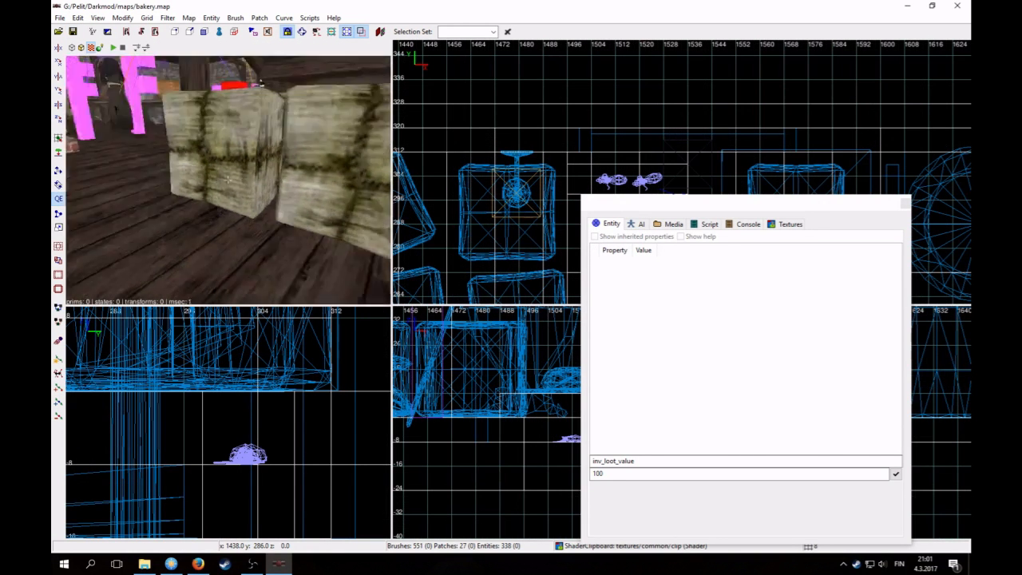
key("Up")
key("Down")
right_click(253, 169)
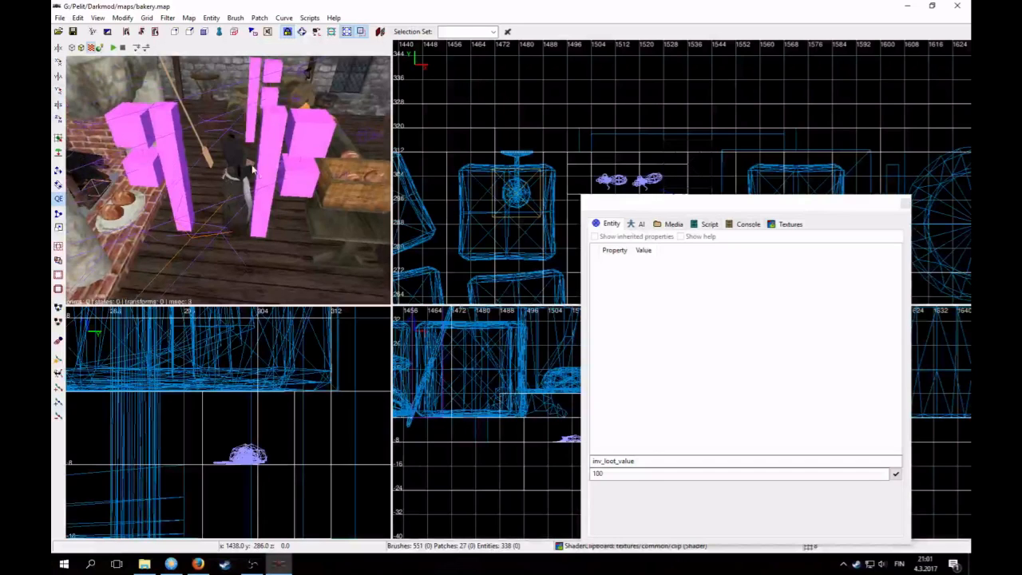
right_click(245, 169)
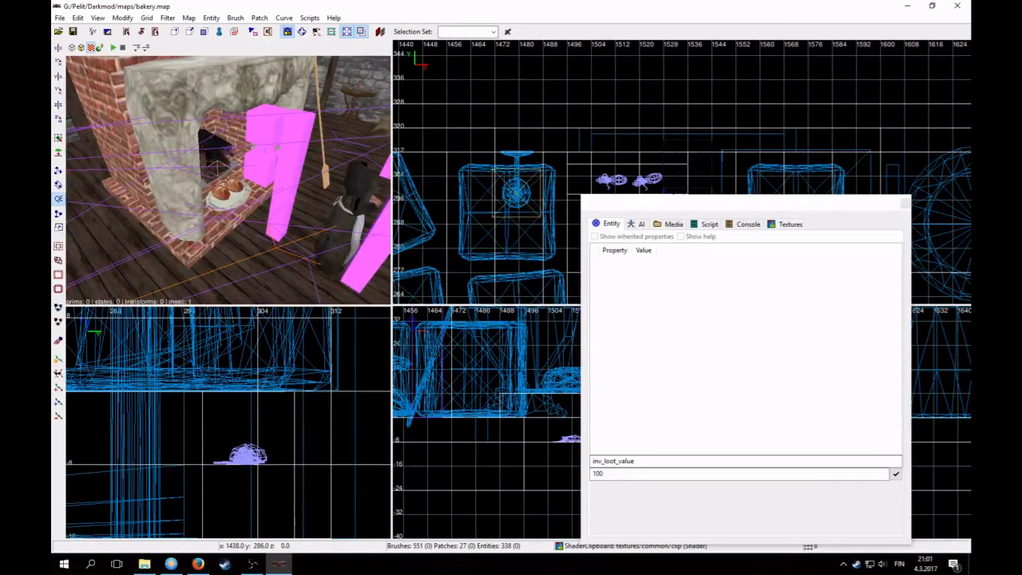
right_click(231, 181)
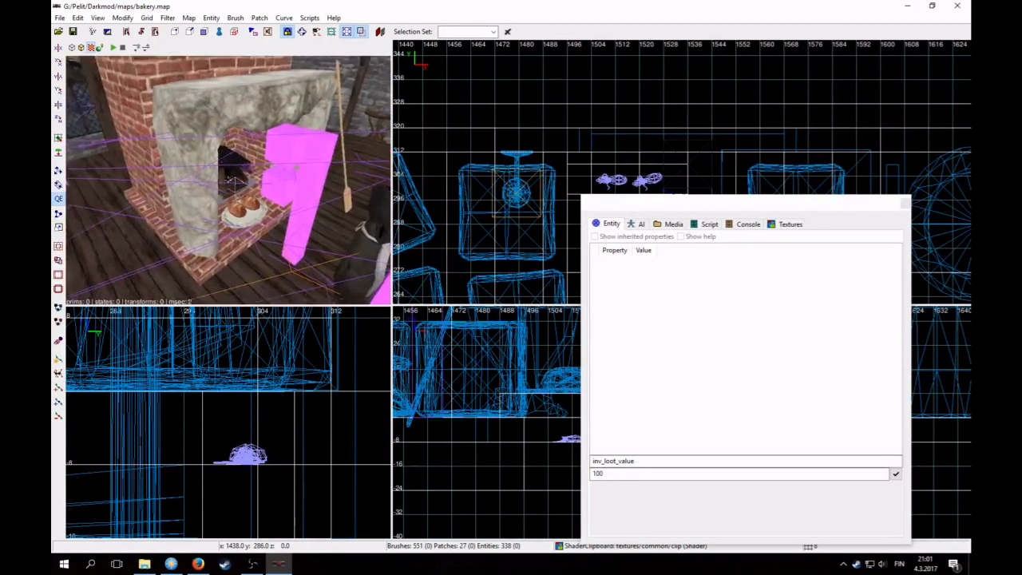
right_click(230, 180)
right_click(247, 169)
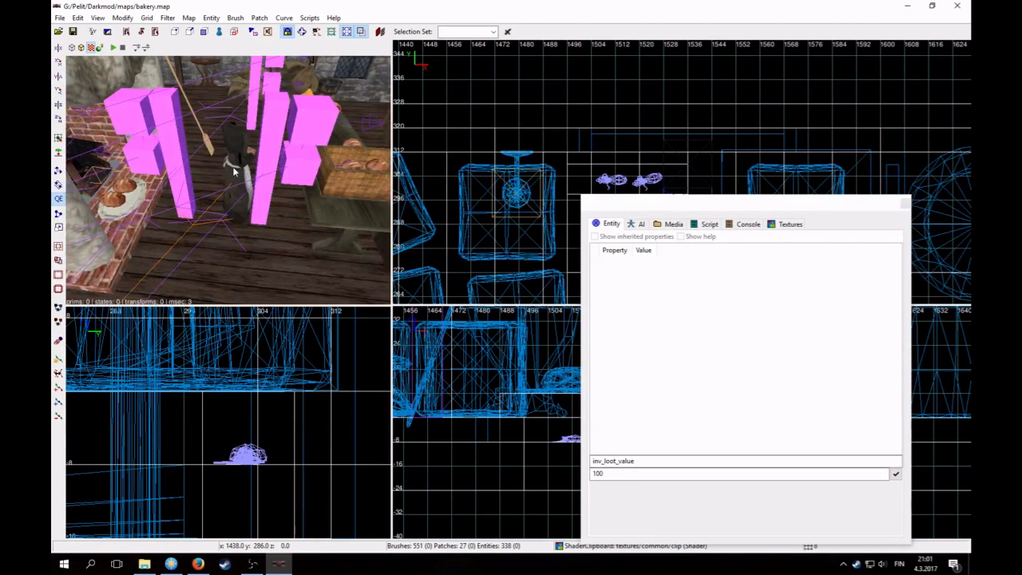
left_click(234, 170, "shift")
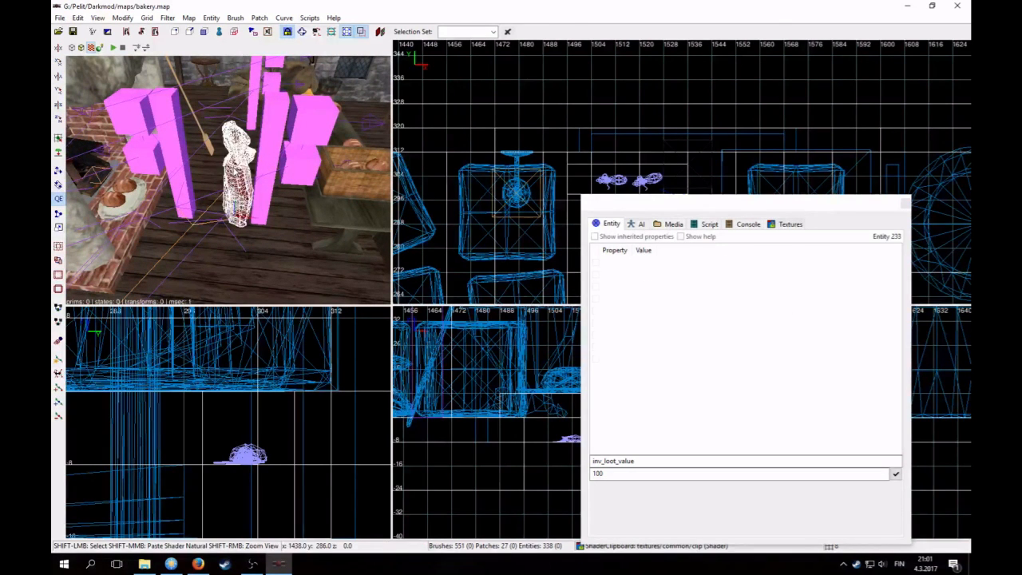
left_click(594, 236)
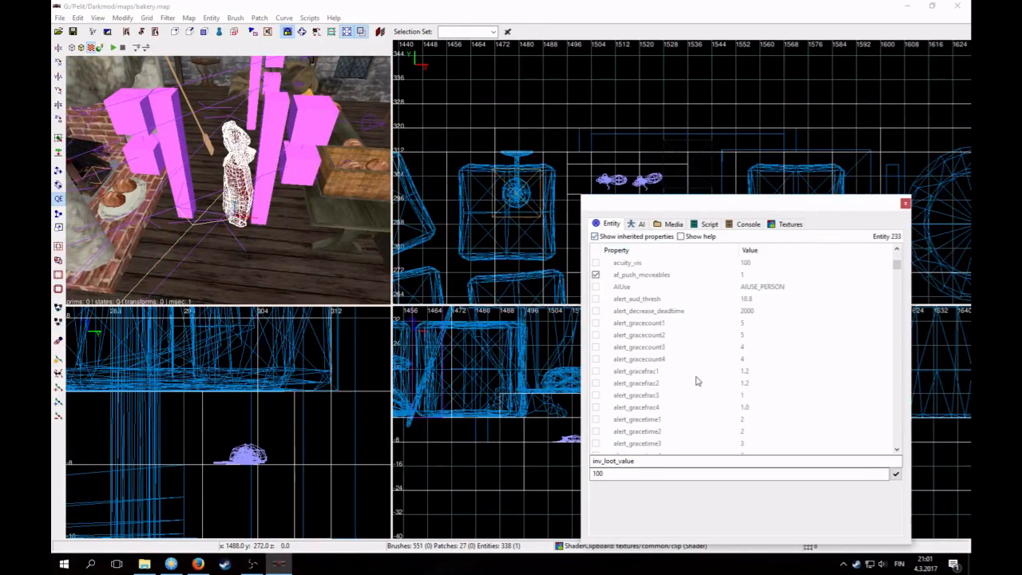
scroll(692, 381, "down", 5)
scroll(692, 382, "down", 5)
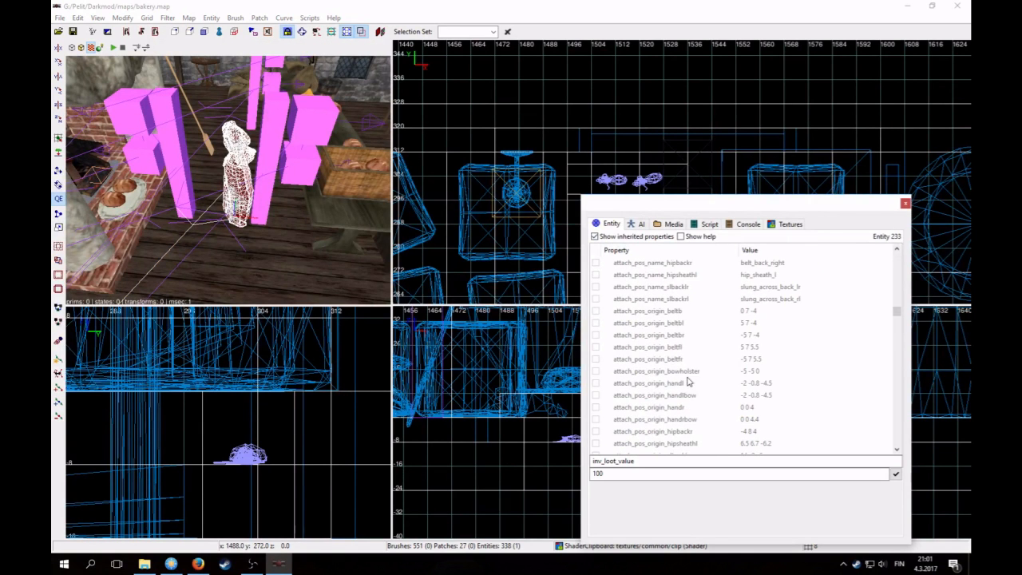
left_click_drag(897, 311, 898, 336)
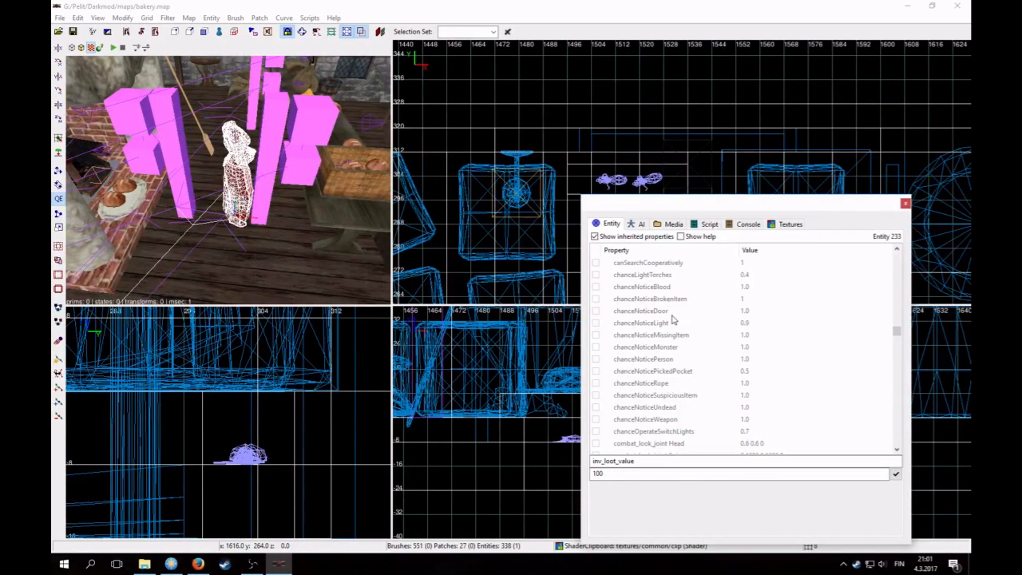
- Set chanceLightTorches to 0.9 on the female AI beside the brick oven, then hide inherited properties and close the entity inspector
left_click(655, 277)
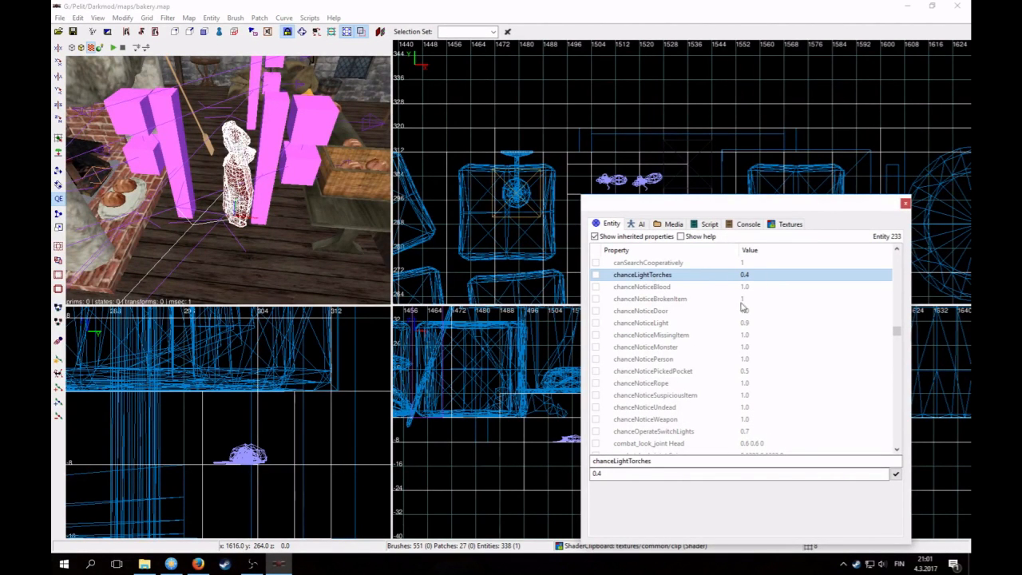
key("Tab")
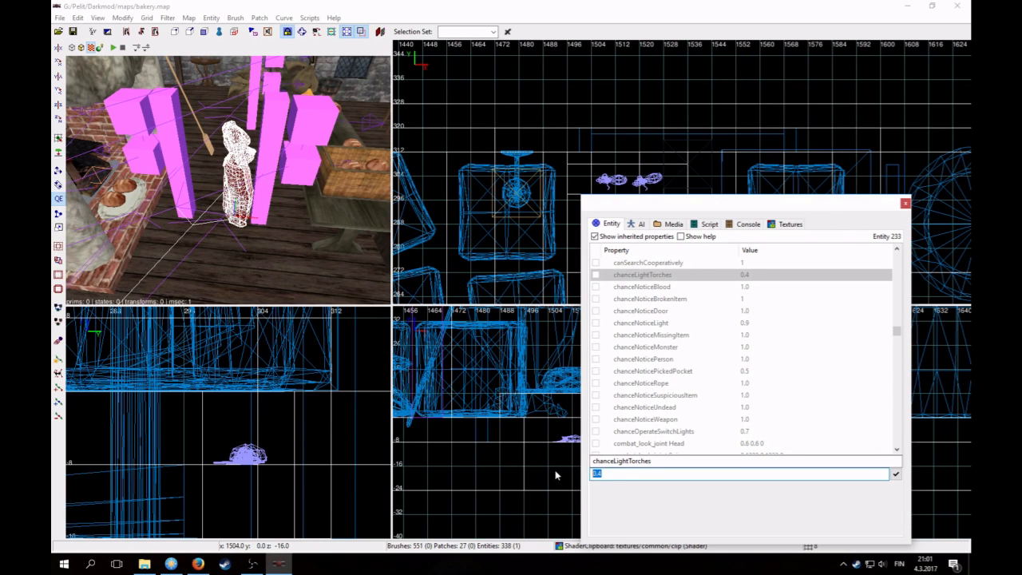
left_click(896, 475)
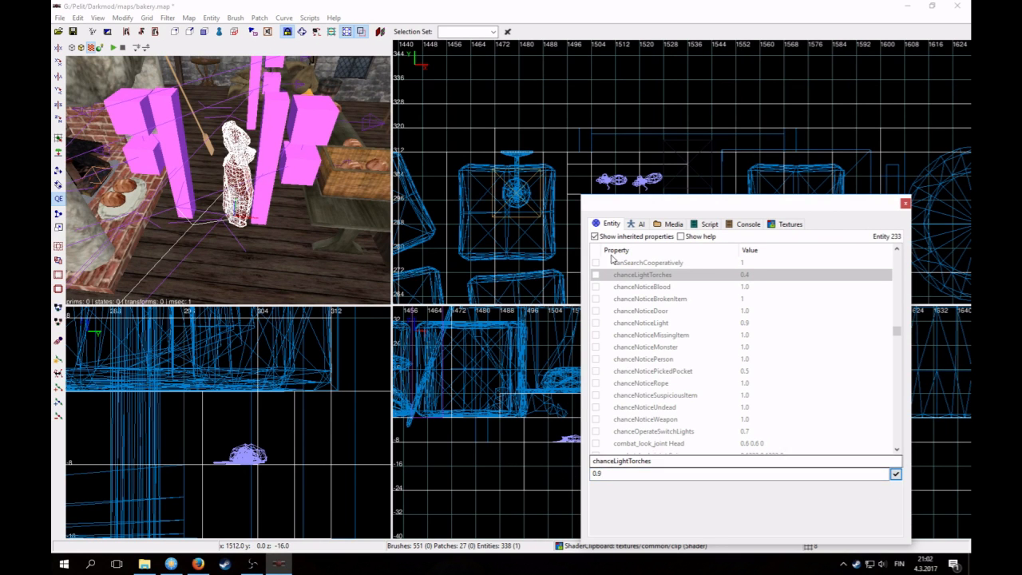
left_click(595, 236)
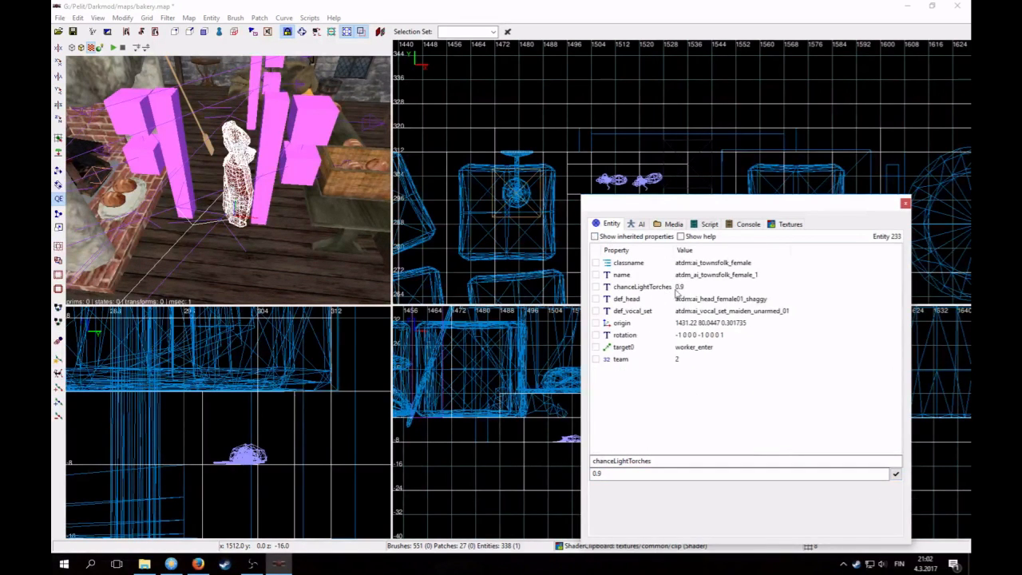
left_click(906, 205)
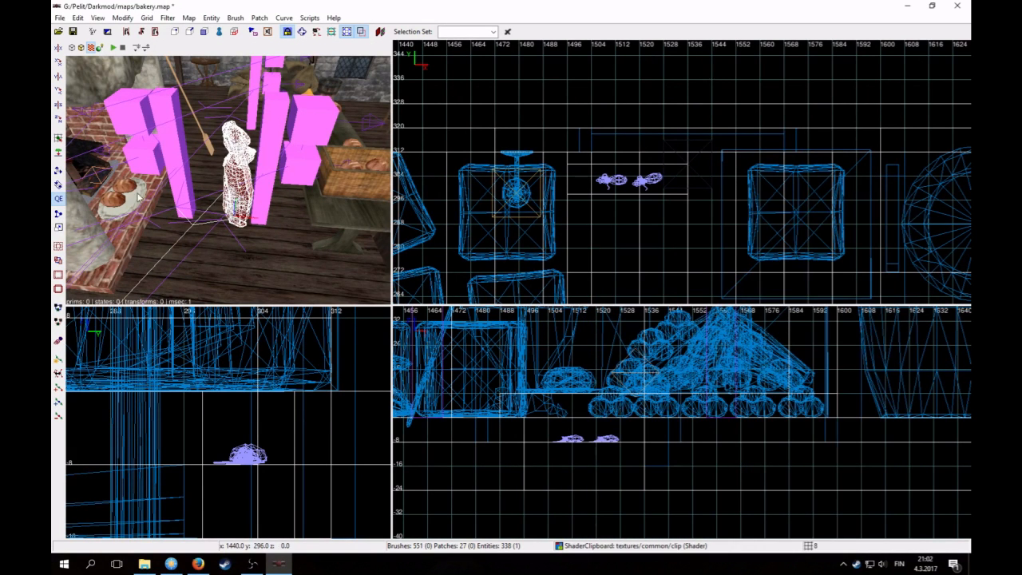
- Compare the entity properties of the burning logs' light in the brick oven with those of the light in the stone fireplace
key("Escape")
left_click(98, 173, "shift")
key("n")
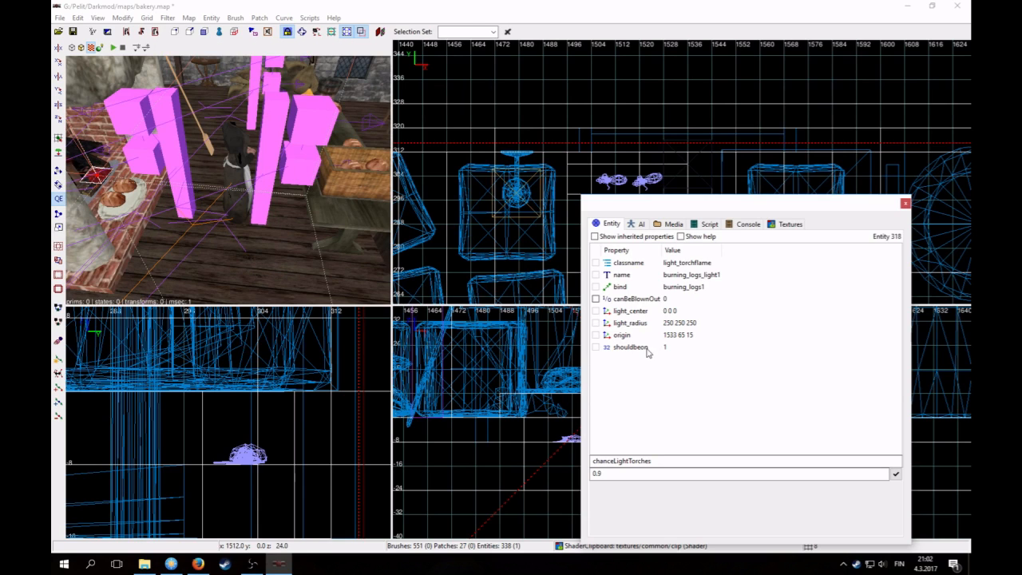
key("Escape")
right_click(185, 194)
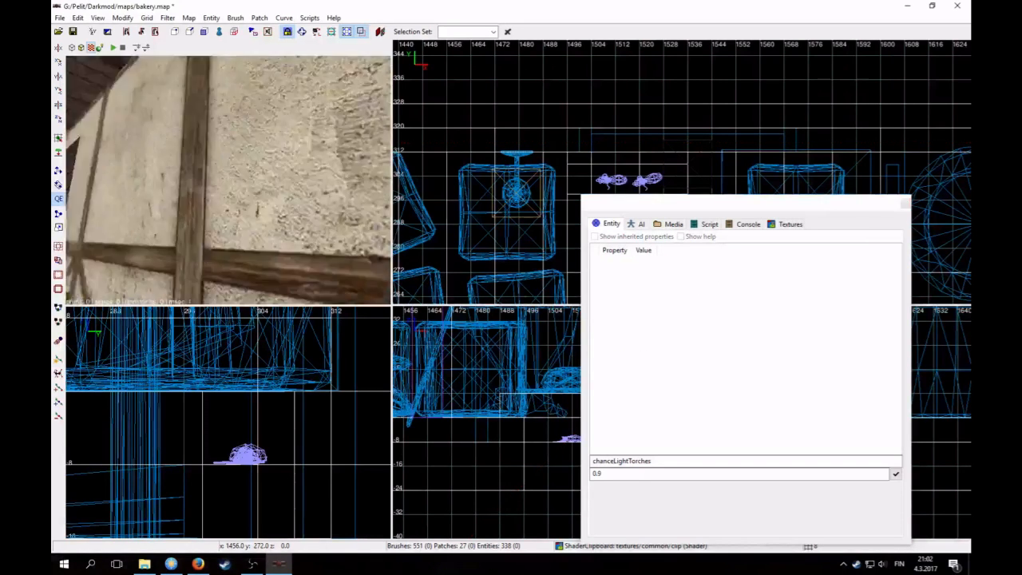
right_click(186, 203)
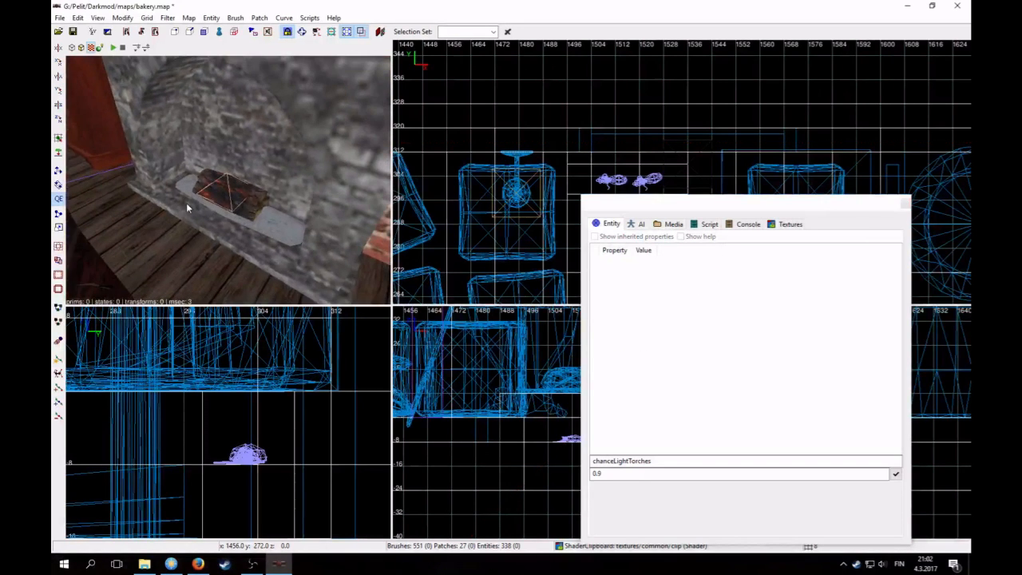
left_click(229, 189, "shift")
right_click(301, 204)
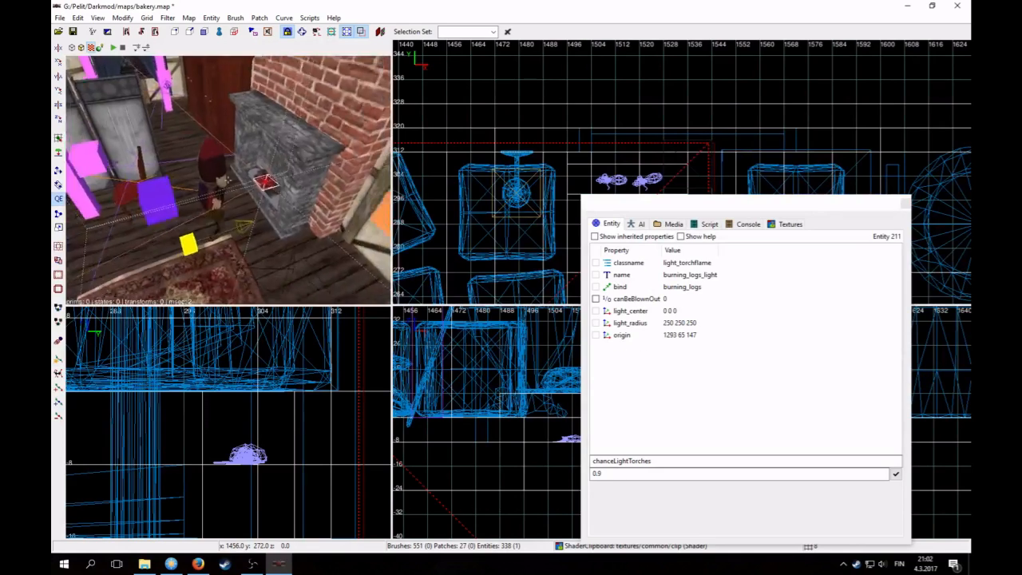
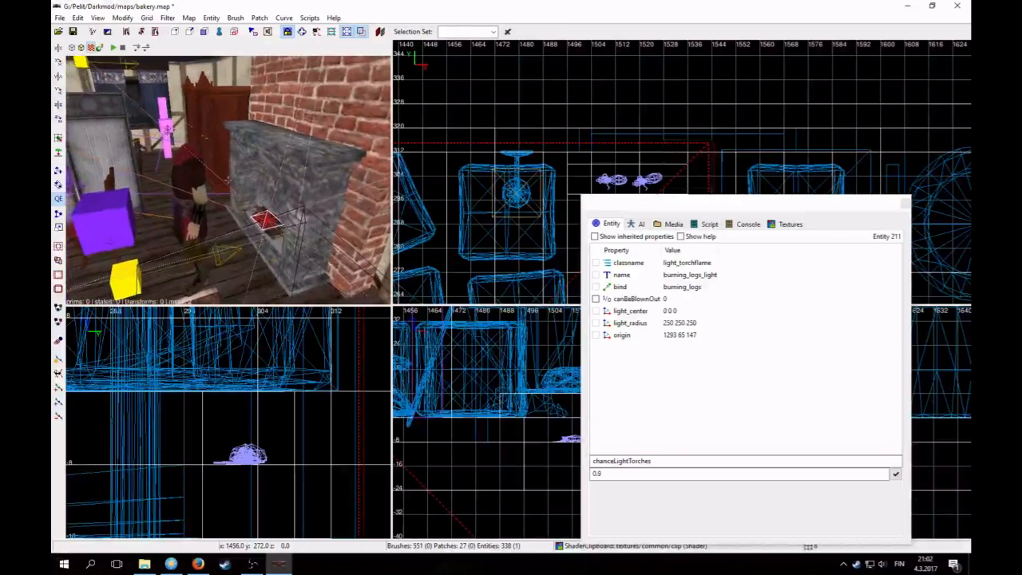
right_click(301, 204)
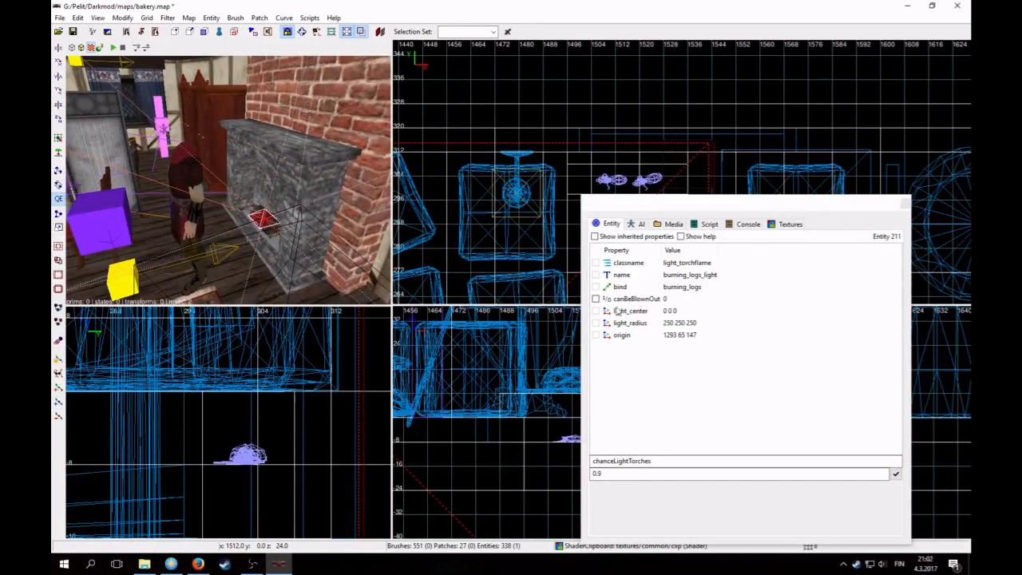
- Copy the shouldbeon property with value 1 from the oven's light to the stone fireplace's light, and save the map
right_click(236, 294)
right_click(224, 198)
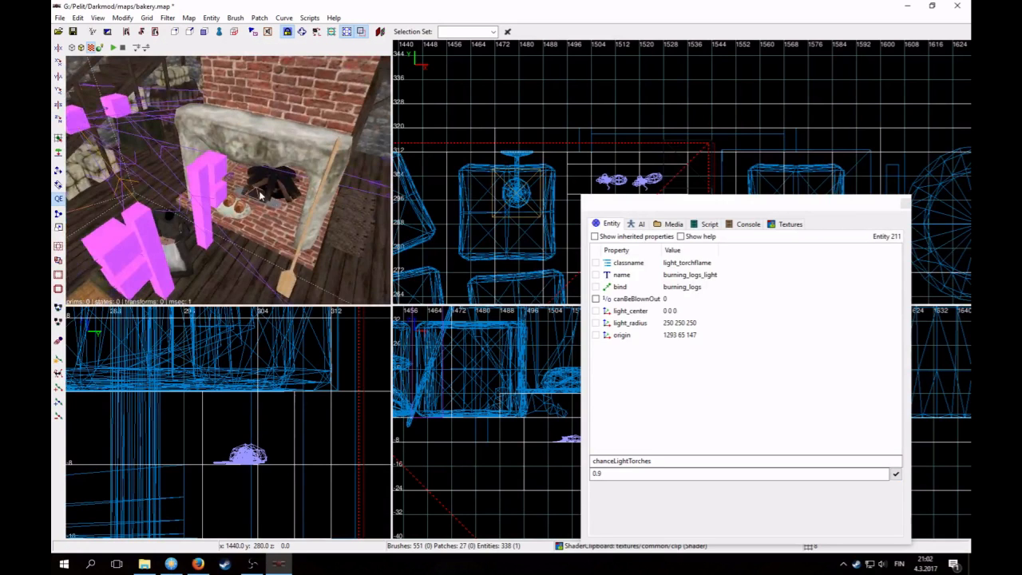
left_click(259, 192, "shift")
key("Escape")
left_click(255, 193, "shift")
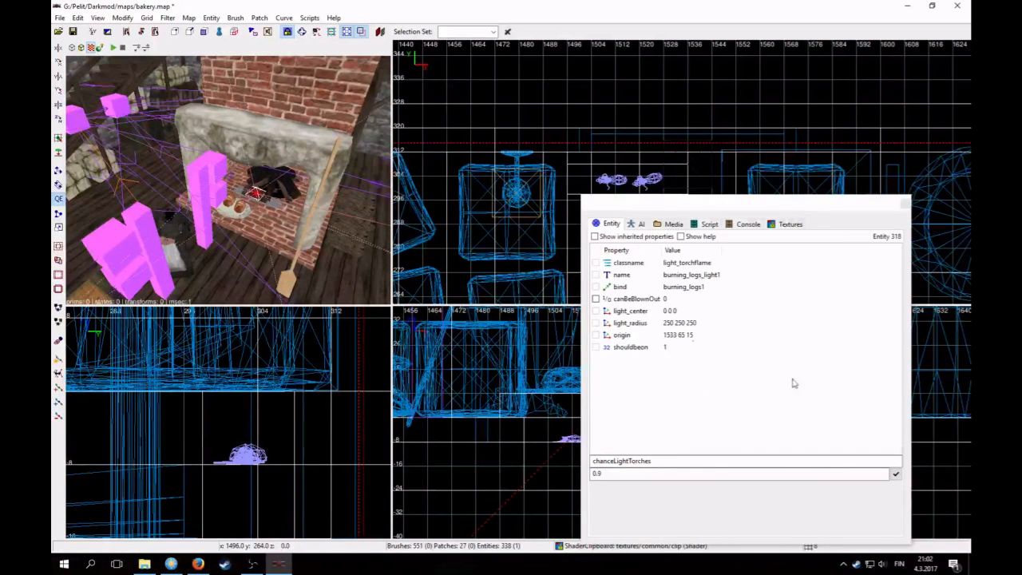
left_click(639, 347)
key("Escape")
right_click(371, 235)
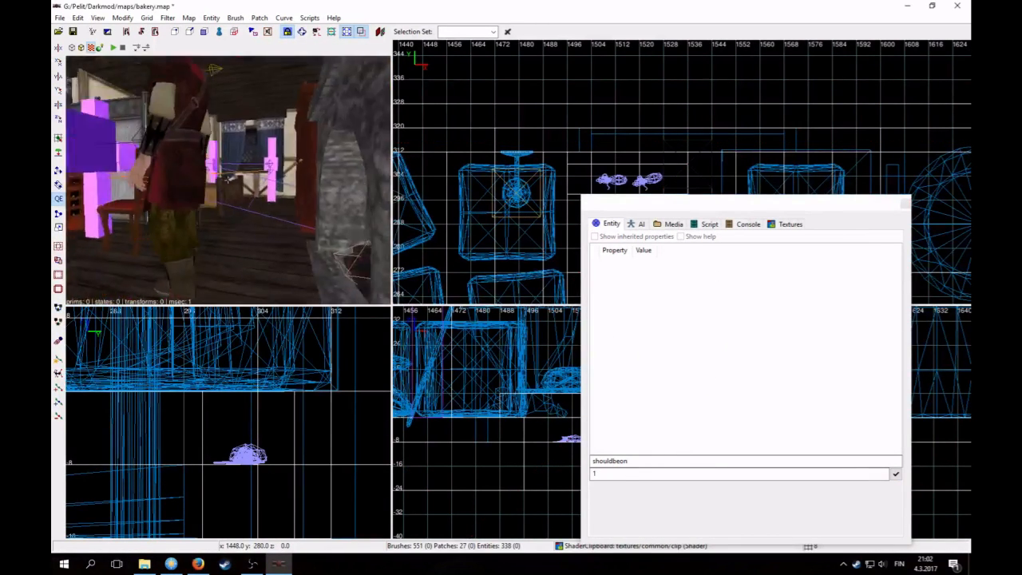
right_click(234, 194)
left_click(235, 194, "shift")
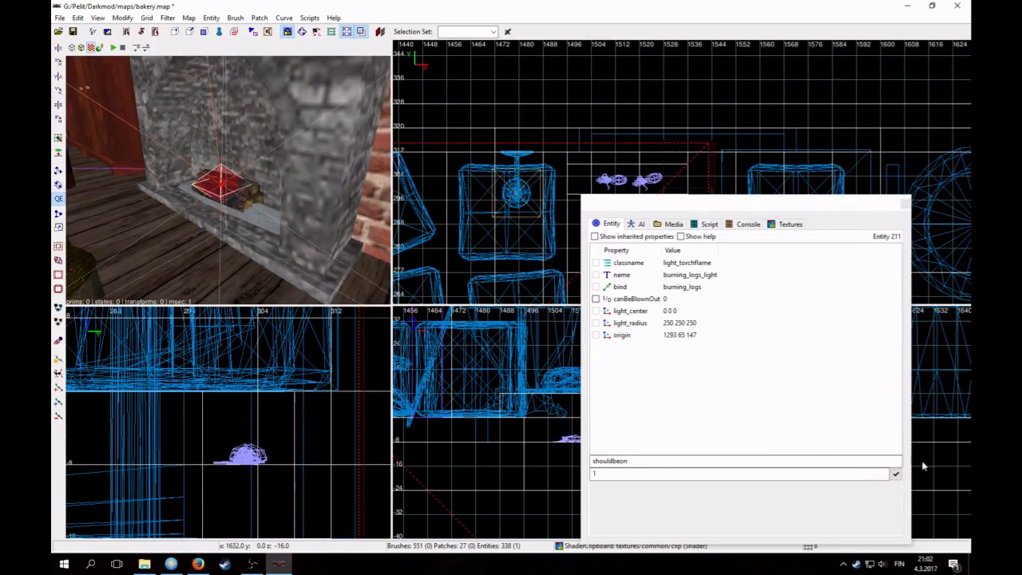
left_click(895, 473)
key("Escape")
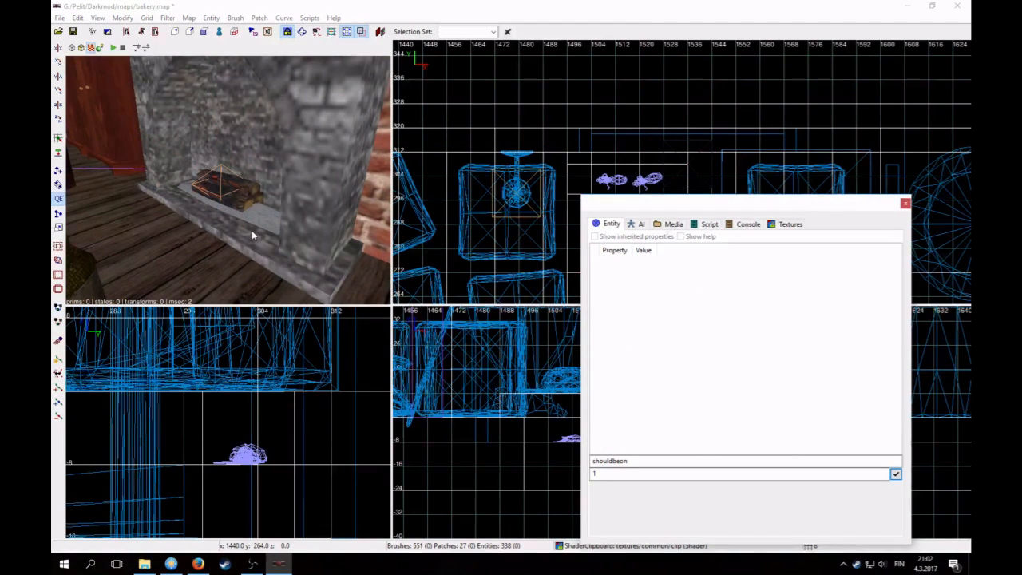
right_click(252, 230)
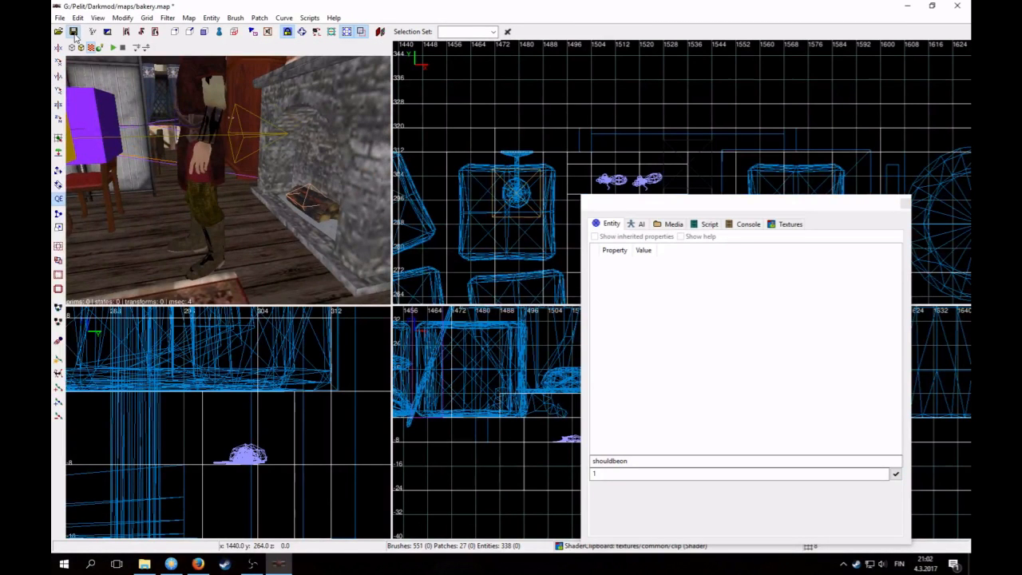
left_click(73, 32)
right_click(264, 210)
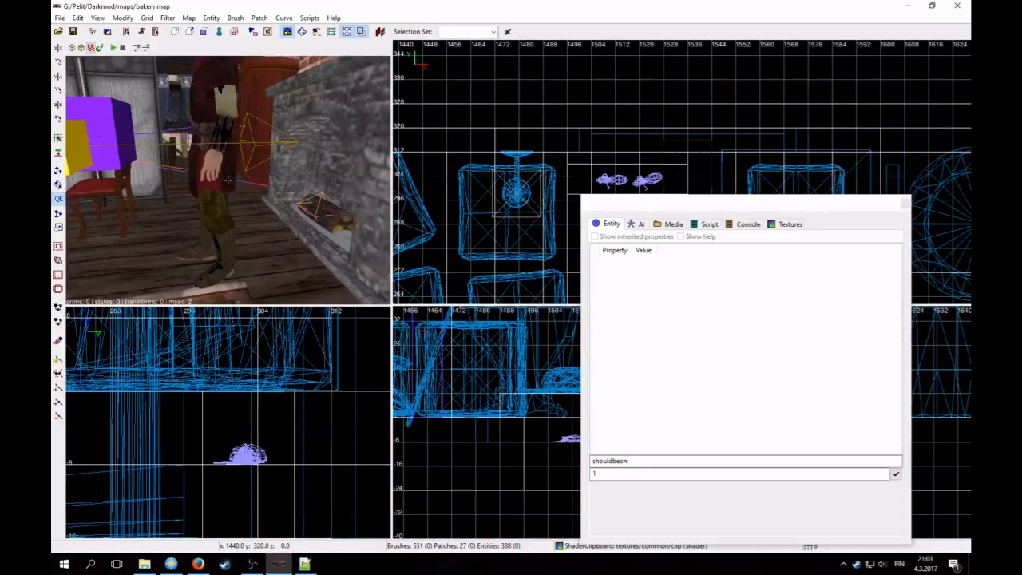
key("Left")
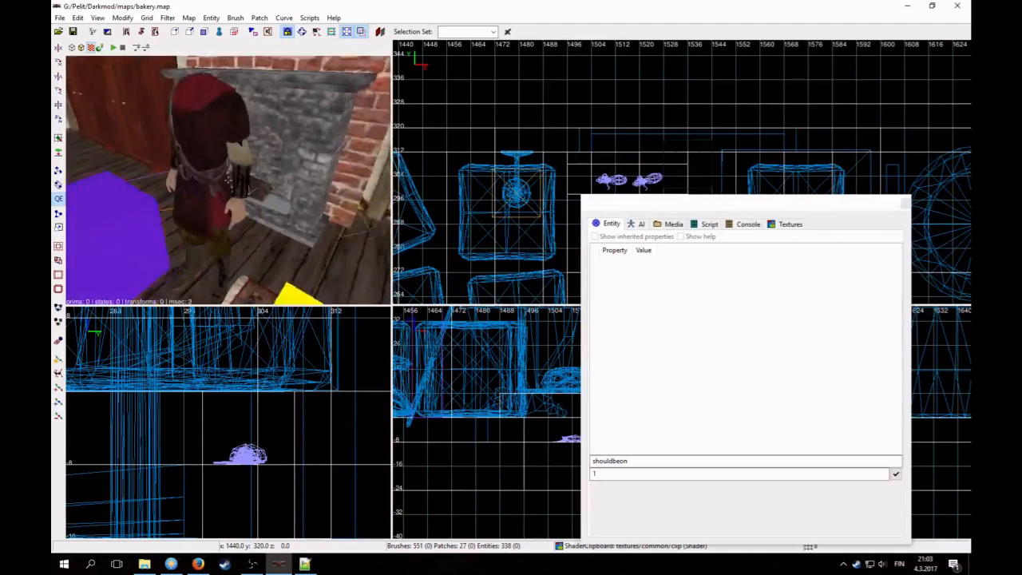
key("Right")
key("Down")
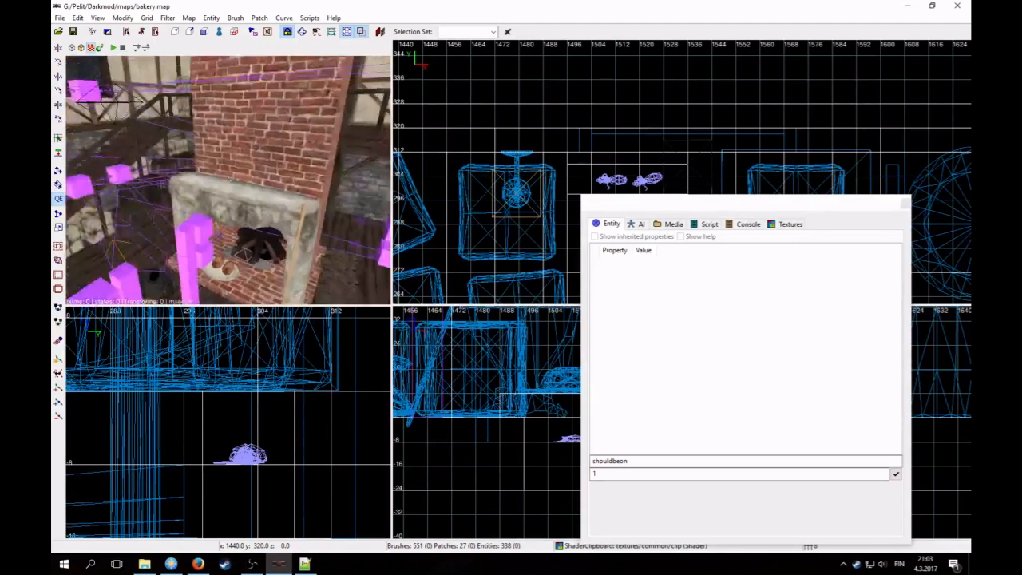
key("Up")
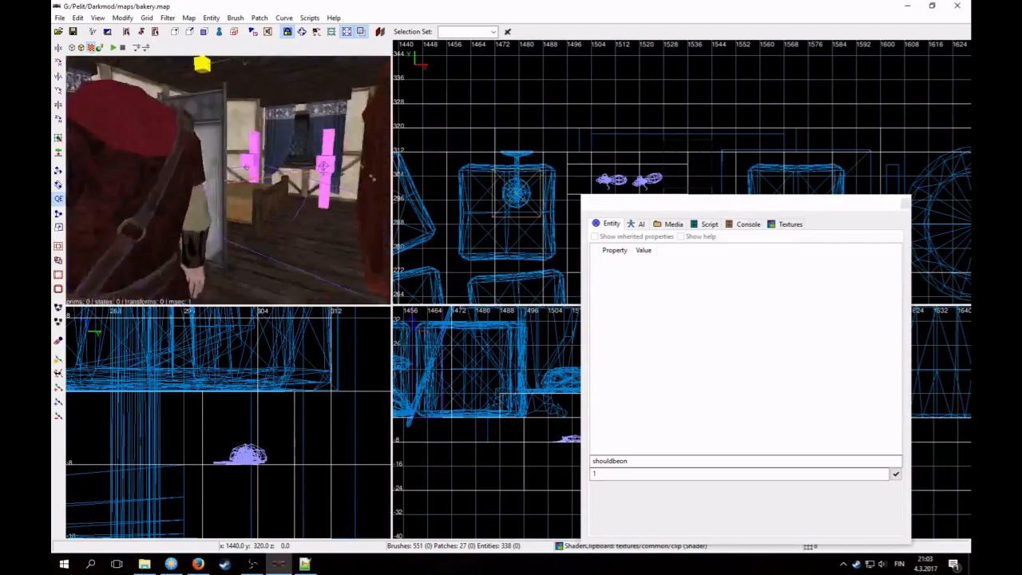
key("Down")
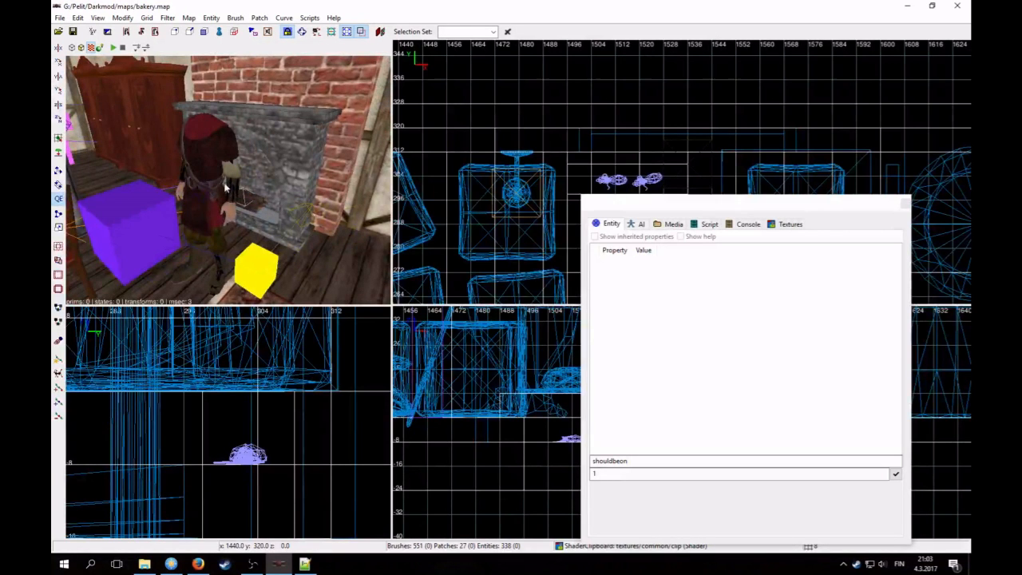
- Add the property def_attach6 with value atdm:prop_lootbag to the guard AI by the fireplace, copying both from the Notepad++ notes
left_click(305, 565)
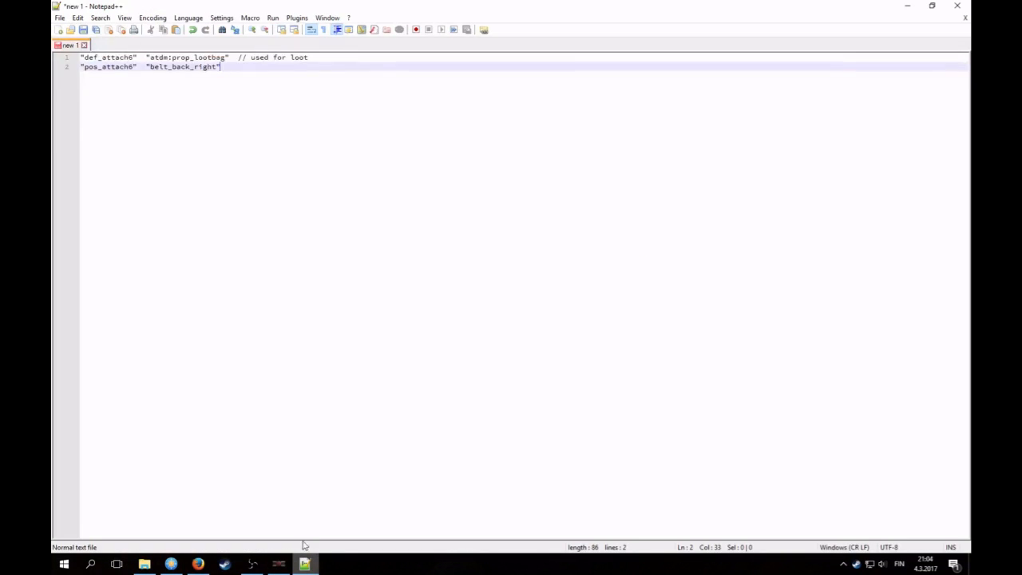
left_click(134, 58)
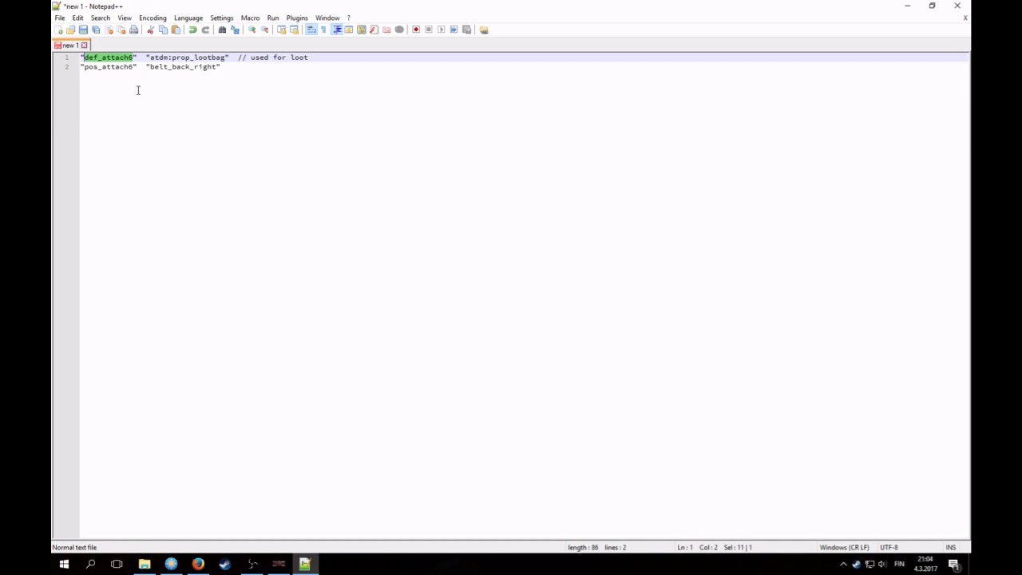
left_click(279, 564)
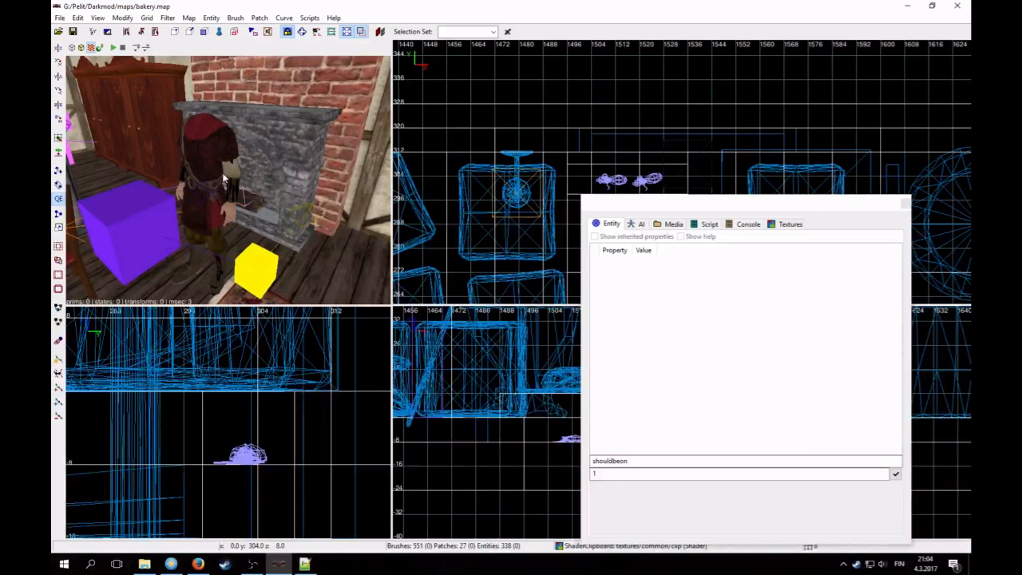
left_click_drag(627, 461, 508, 465)
type("def_attach6")
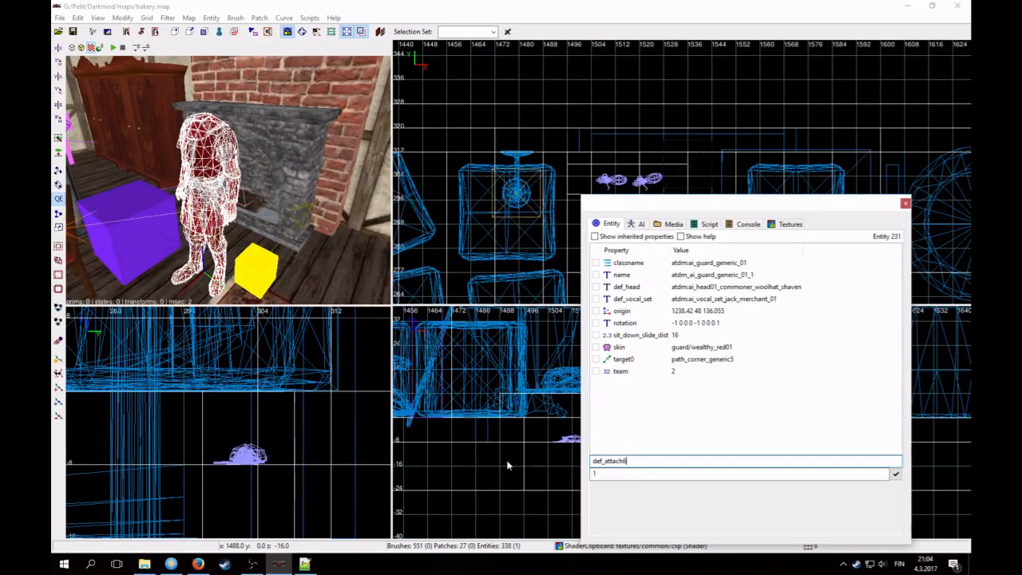
left_click(304, 565)
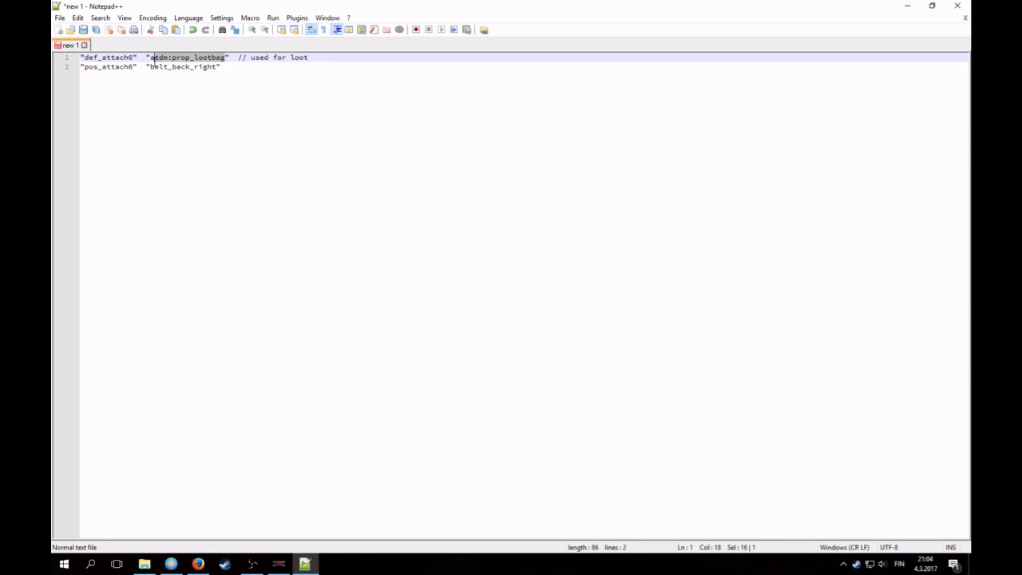
left_click(280, 565)
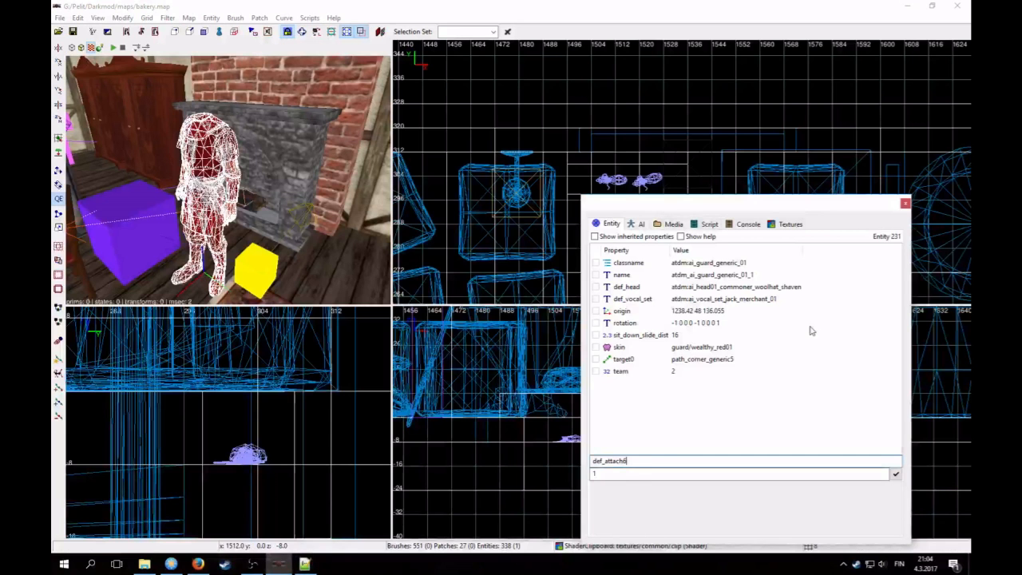
key("Tab")
type("atdm:prop_lootbag")
key("Return")
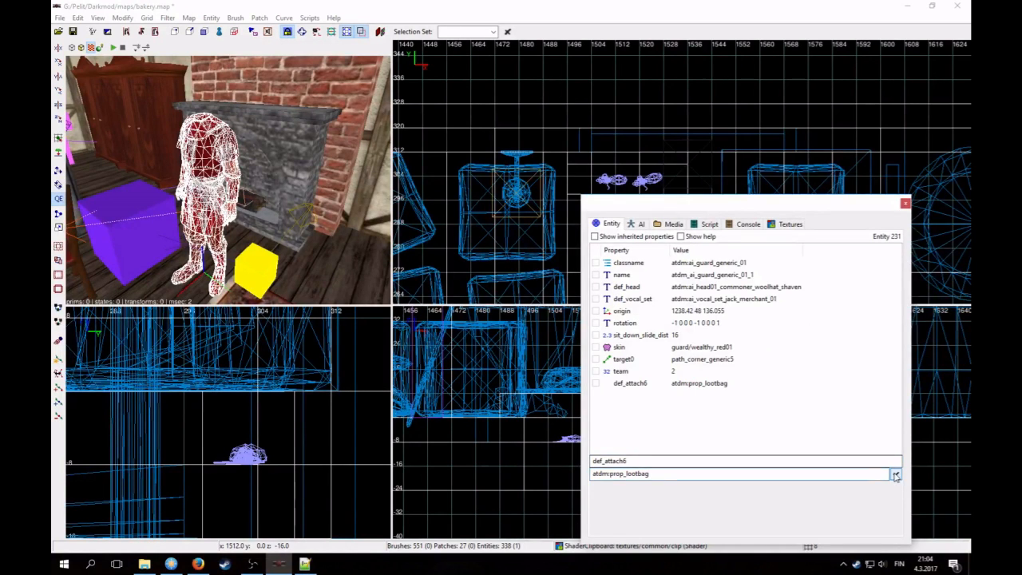
- Add the property pos_attach6 with value belt_back_right to the guard AI, copying both from the Notepad++ notes
key("alt+Tab")
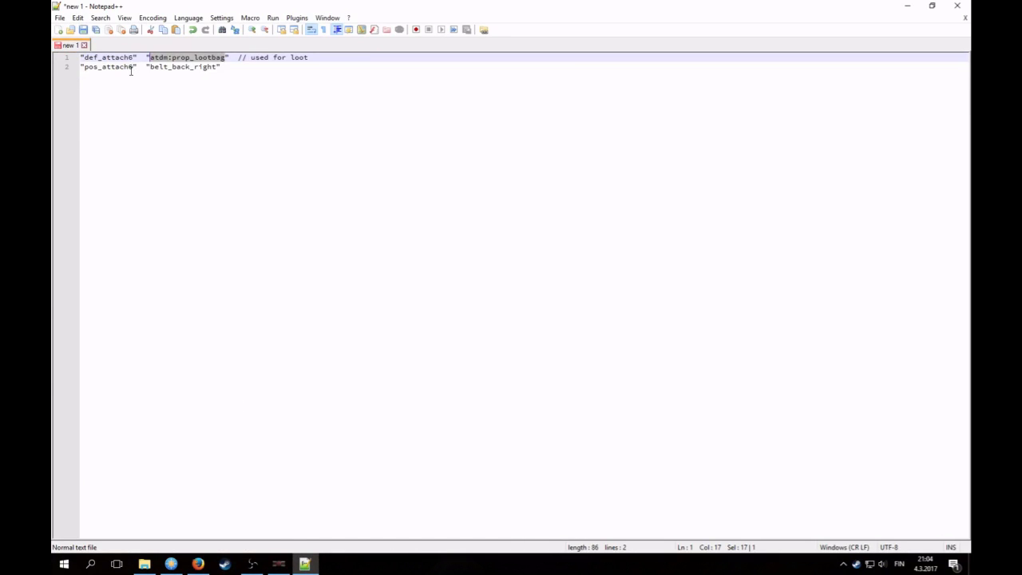
left_click_drag(132, 70, 85, 71)
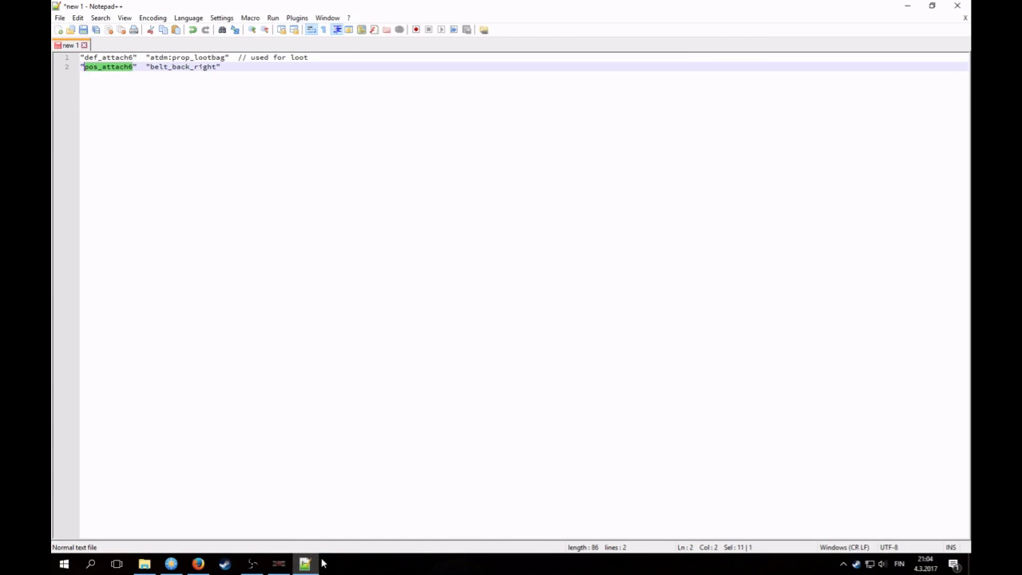
left_click(279, 564)
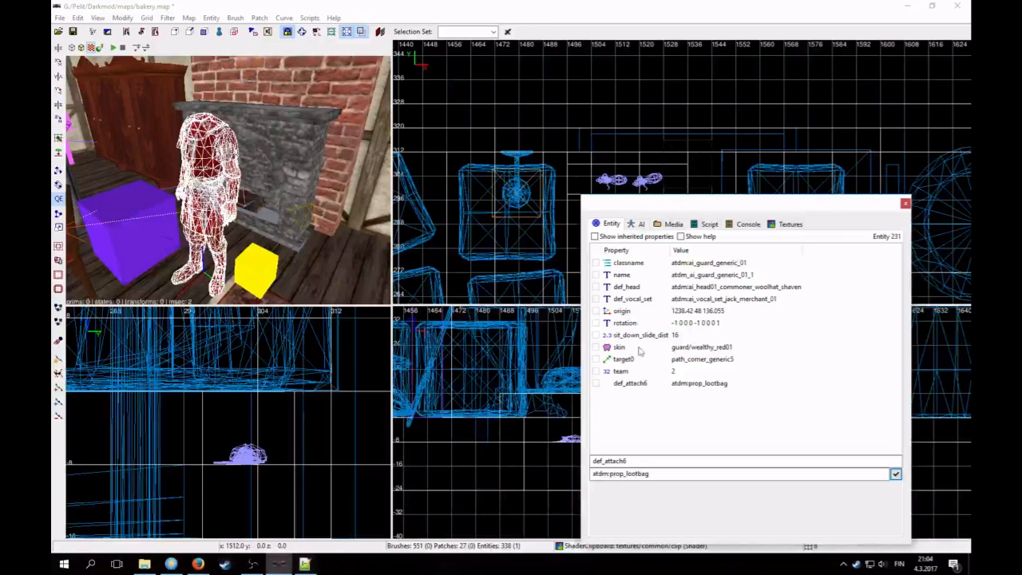
double_click(647, 458)
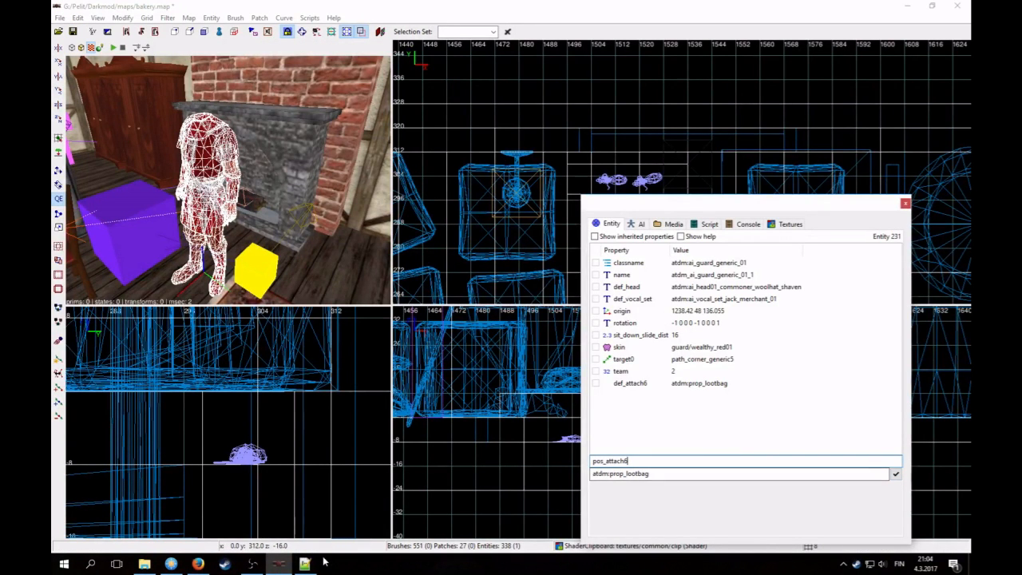
left_click(306, 566)
left_click_drag(219, 67, 151, 67)
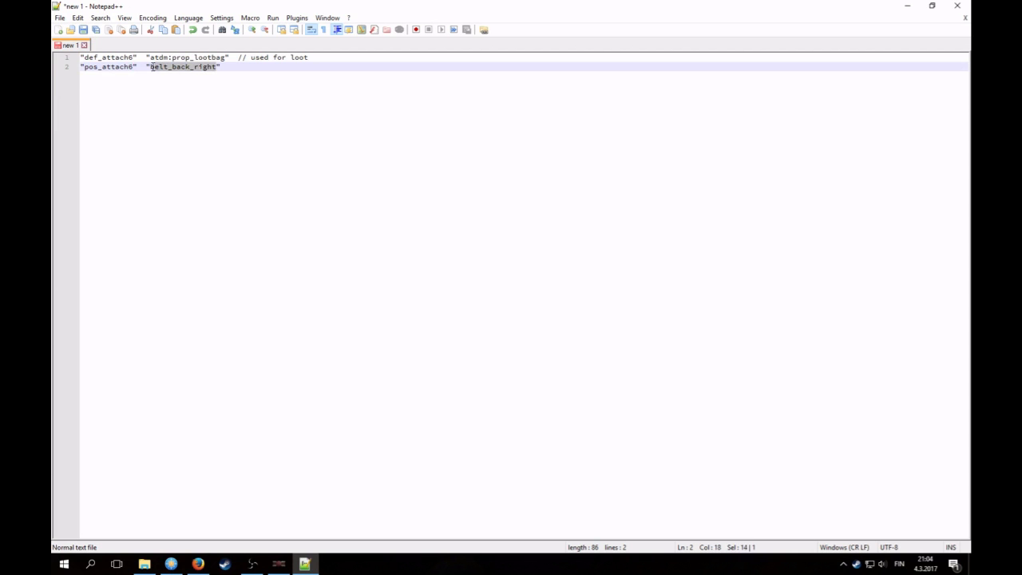
left_click(278, 564)
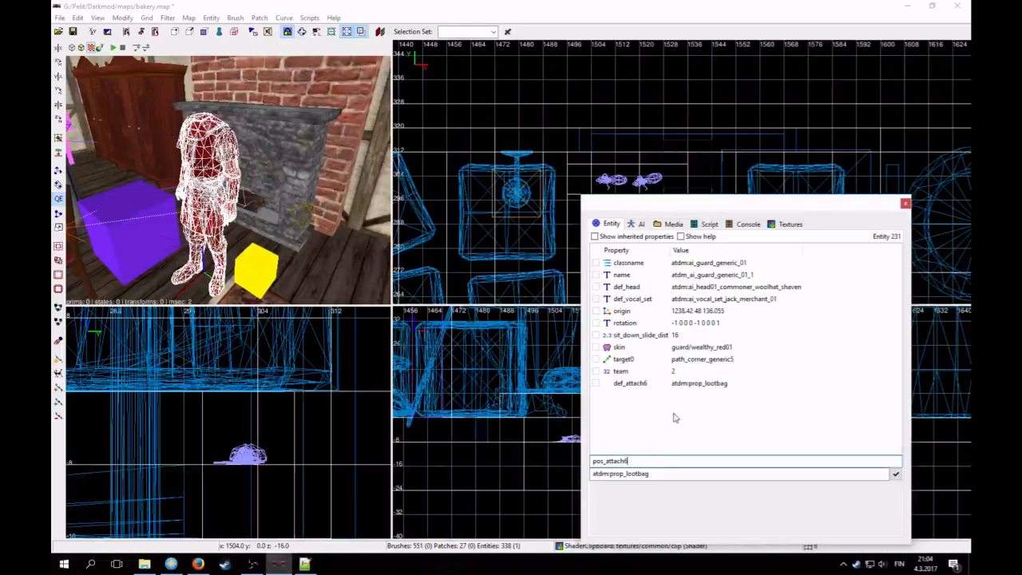
left_click_drag(651, 473, 586, 476)
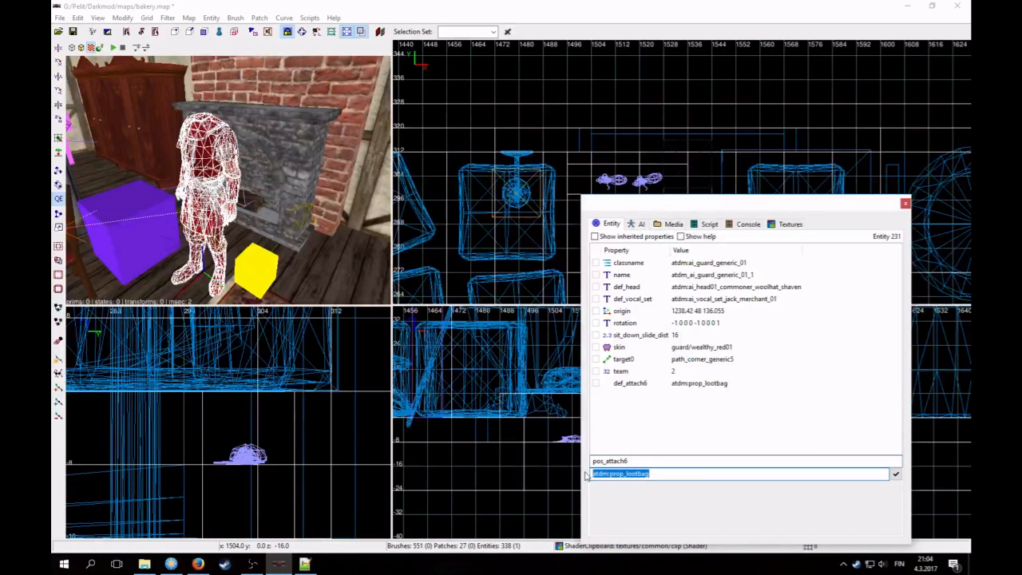
left_click(896, 475)
key("Escape")
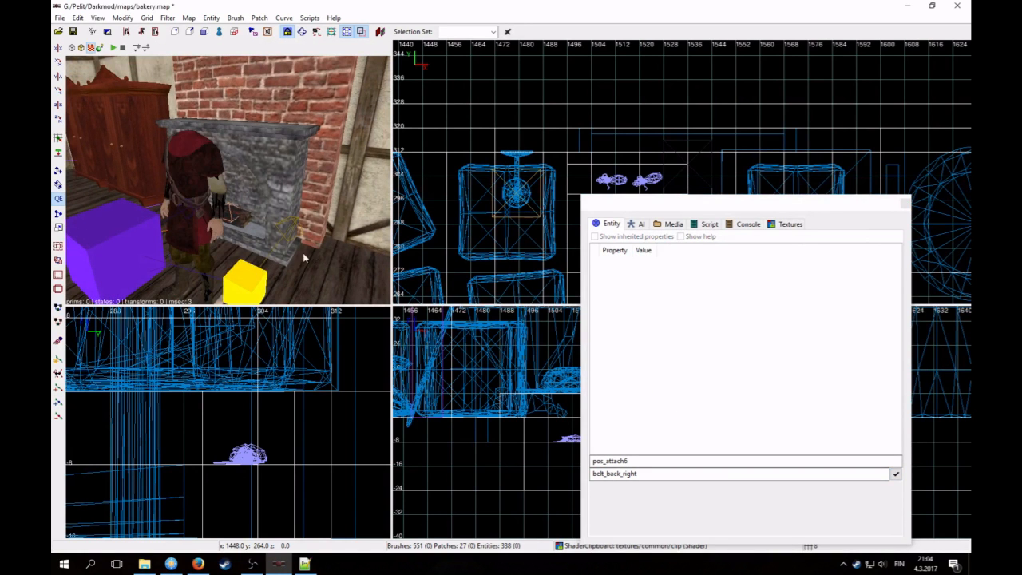
- Copy the guard's def_attach6 property with value atdm:prop_lootbag to the female AI beside the brick oven
left_click(175, 205, "shift")
left_click(647, 384)
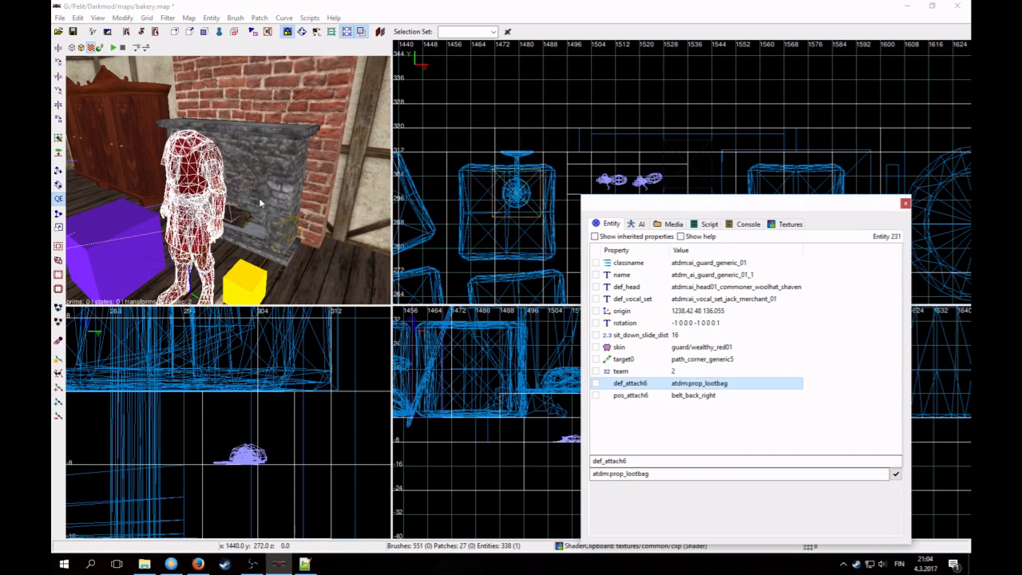
key("Up")
right_click(227, 180)
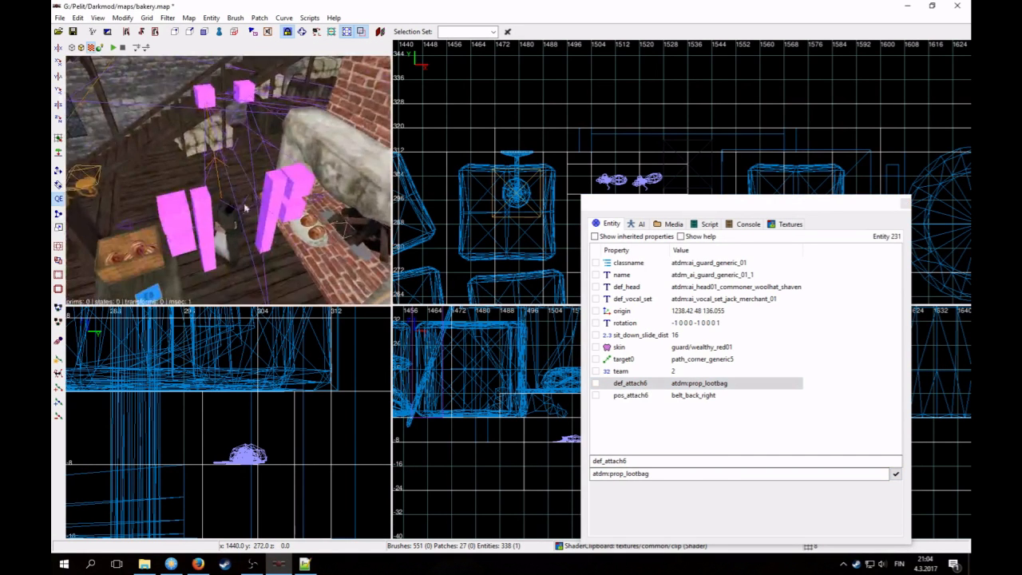
key("Escape")
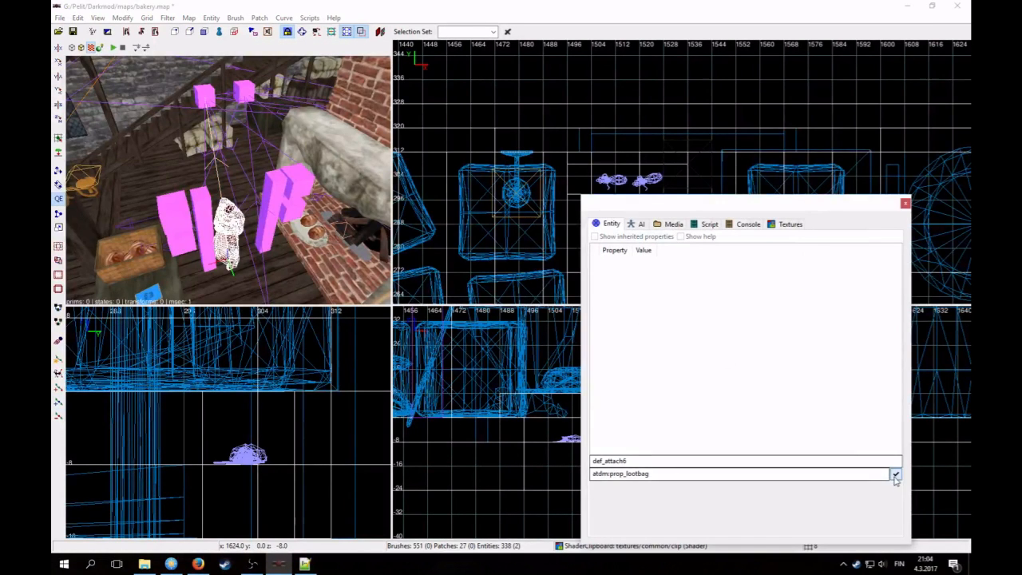
- Copy the guard's pos_attach6 property with value belt_back_right to the female AI beside the brick oven
right_click(236, 207)
key("Up")
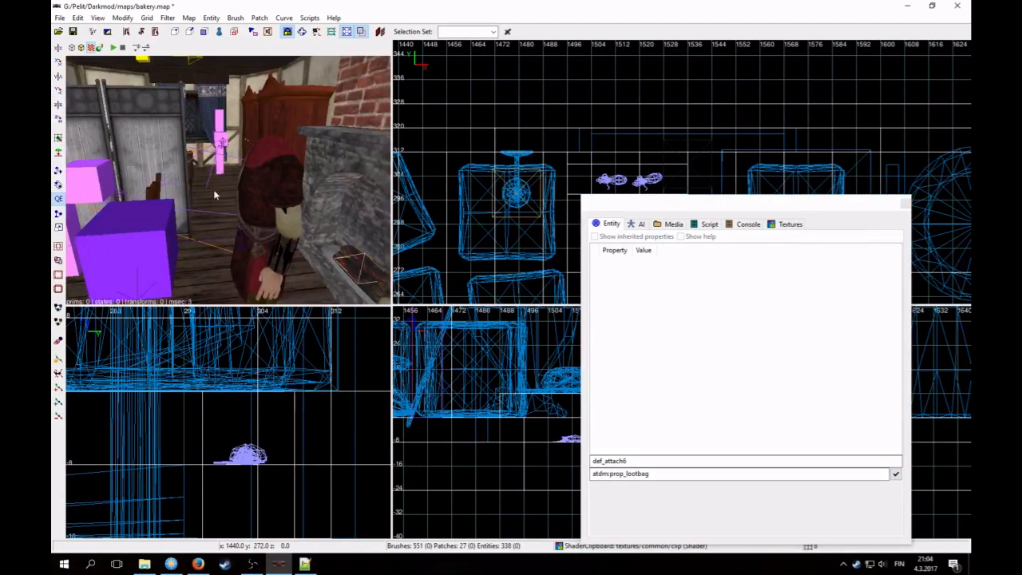
right_click(228, 180)
left_click(240, 191, "shift")
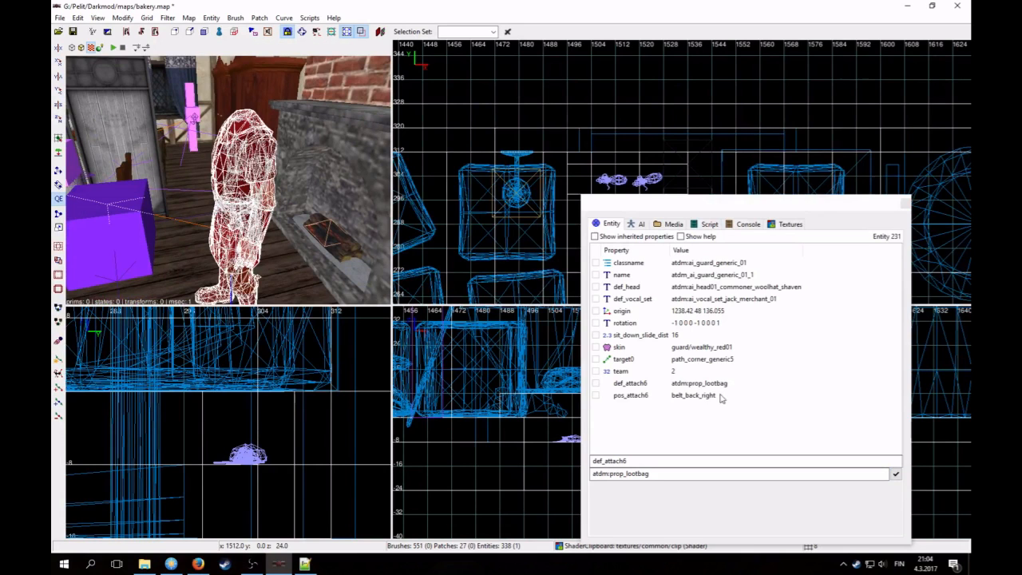
left_click(675, 397)
key("Escape")
right_click(231, 214)
key("Down")
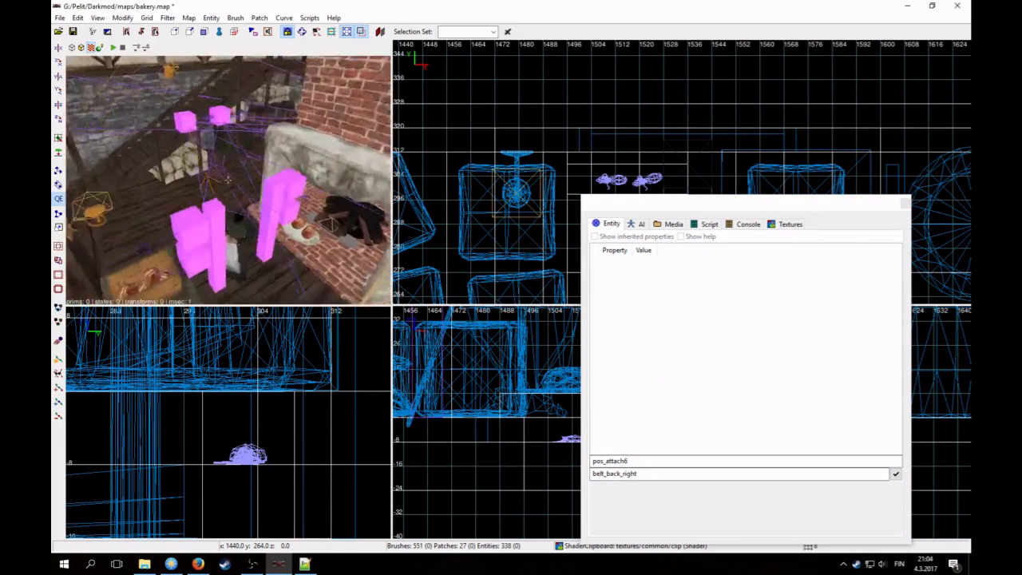
right_click(251, 210)
left_click(251, 209, "shift")
left_click(896, 473)
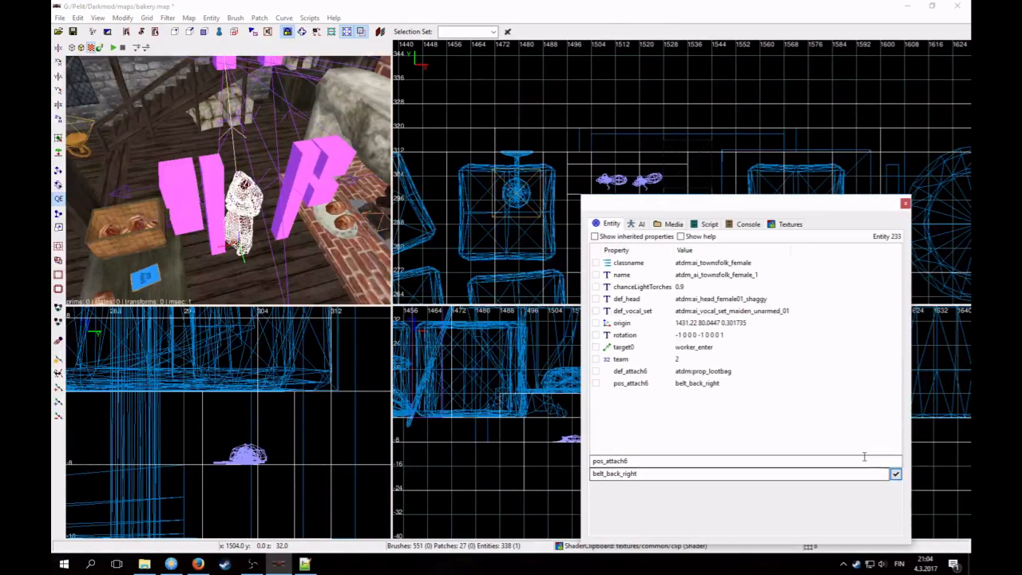
key("Escape")
- Rotate the cashbox key on the desk about the Z axis in steps of 5, and close the entity inspector
right_click(246, 223)
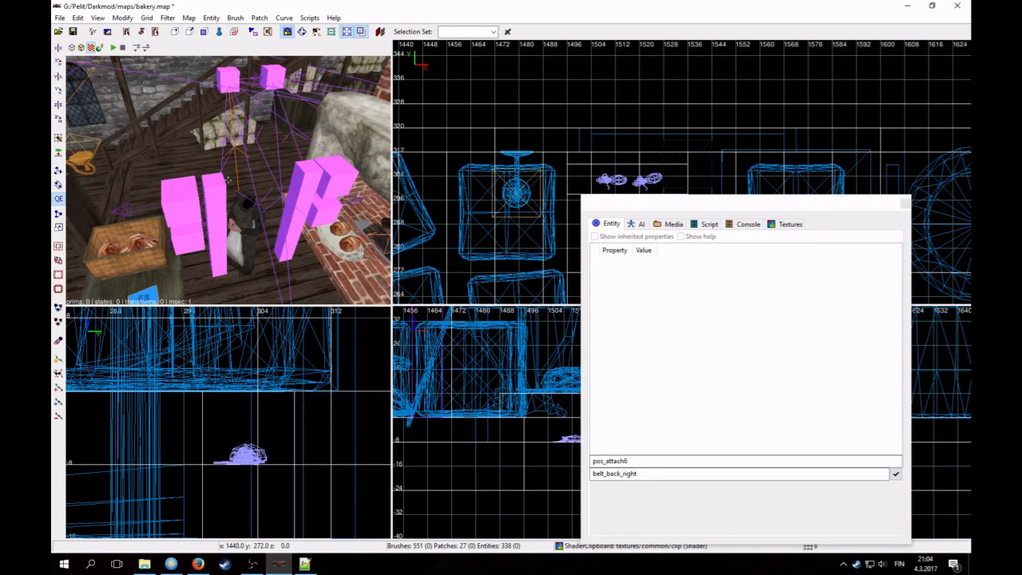
key("Up")
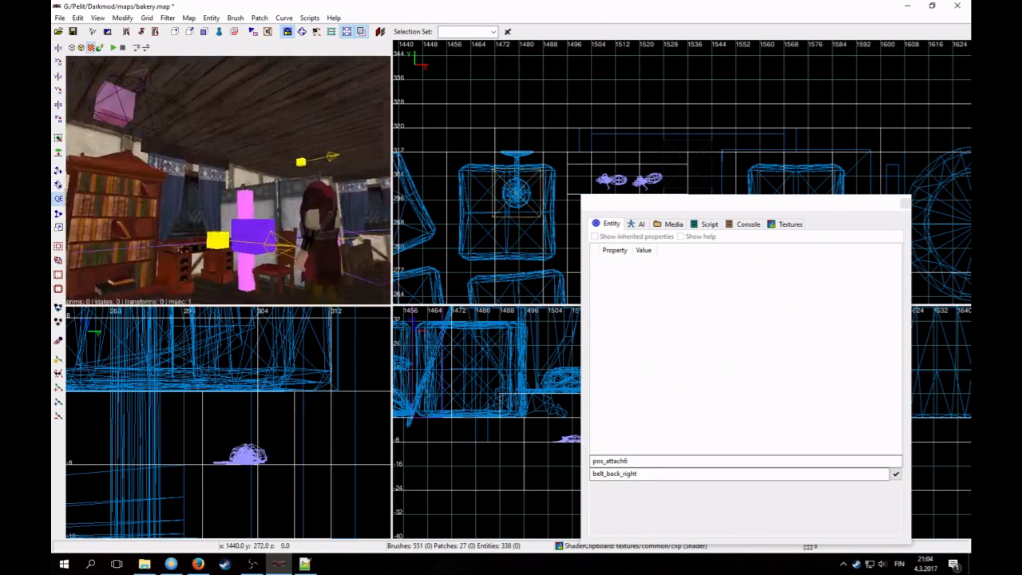
key("Up")
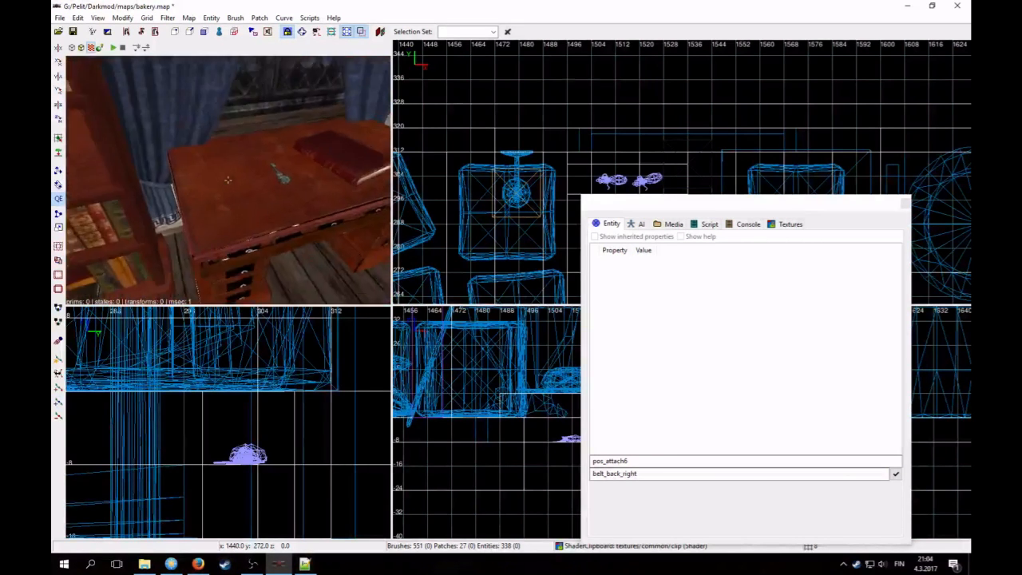
key("Up")
right_click(227, 180)
left_click(240, 194, "shift")
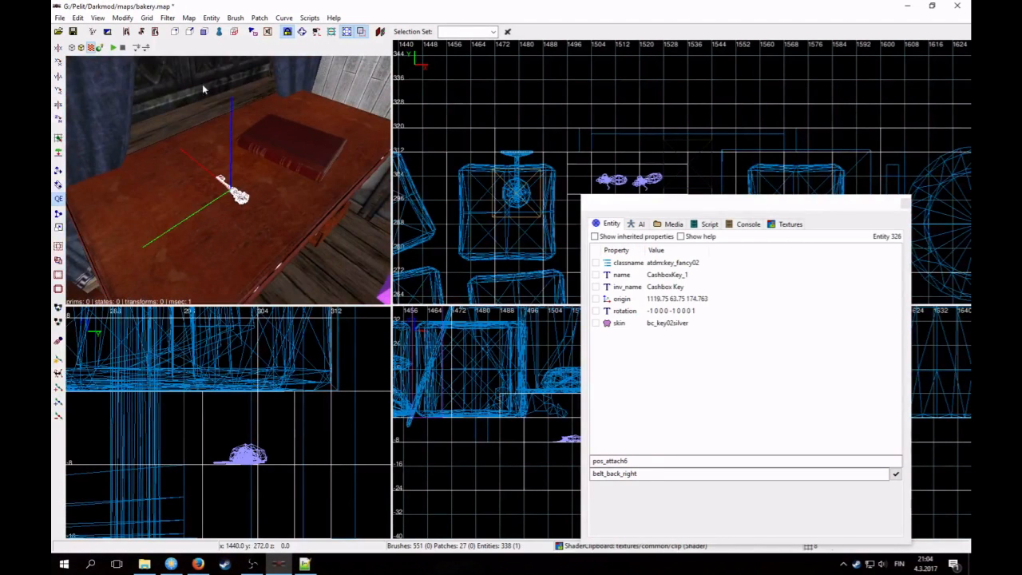
left_click(124, 19)
left_click(152, 103)
left_click(750, 369)
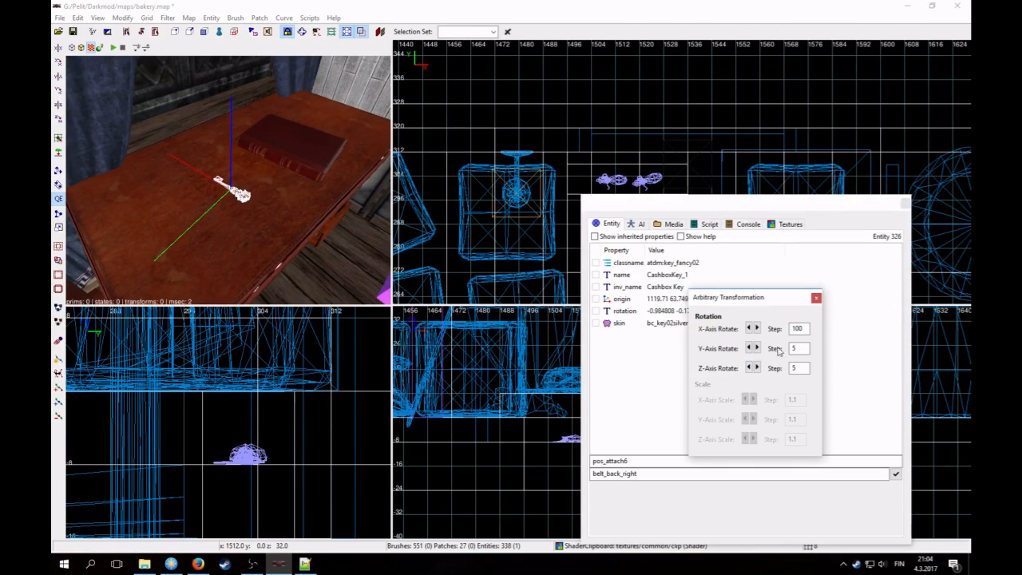
left_click(905, 203)
key("Escape")
- Duplicate the candlestick from the stand beside the bed and move the copy over to the writing desk
right_click(335, 192)
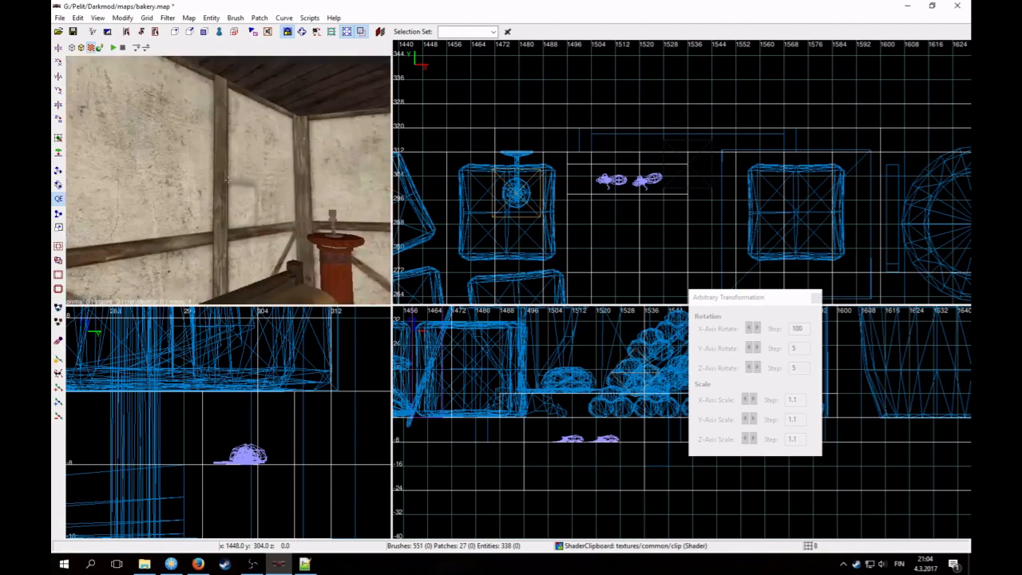
right_click(326, 176)
left_click(325, 176, "shift")
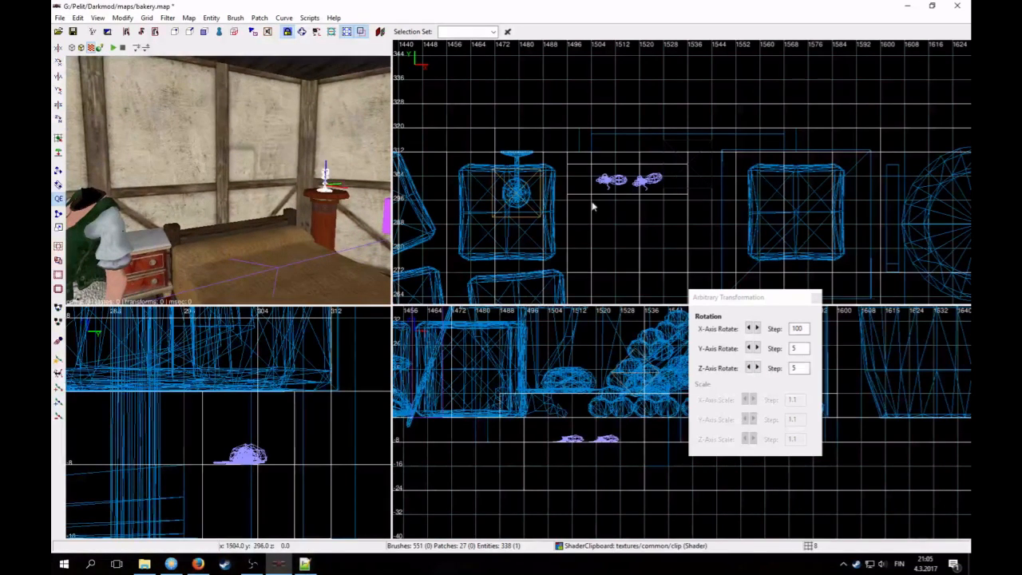
scroll(593, 205, "down", 6)
scroll(523, 238, "down", 1)
right_click_drag(557, 217, 662, 203)
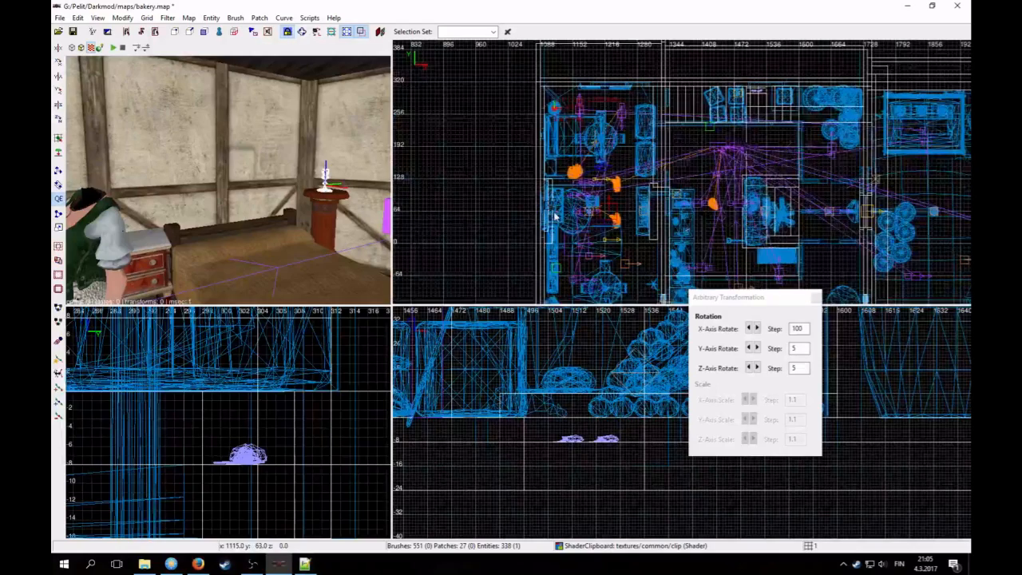
key("space")
left_click_drag(559, 109, 563, 217)
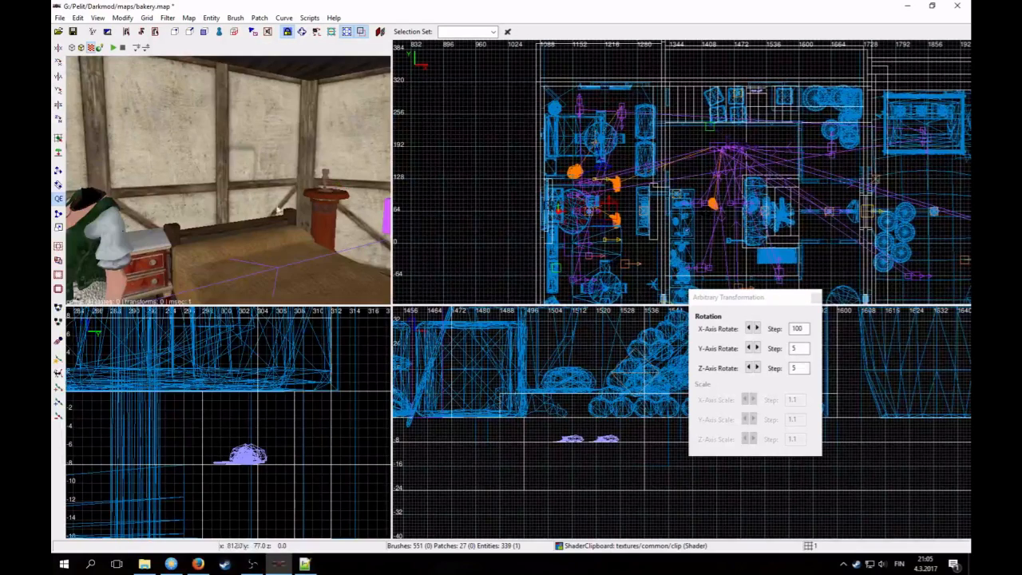
- Shift the duplicated candlestick to the desk's end nearest the bookcase and drop it onto the desktop
right_click(274, 201)
right_click(275, 201)
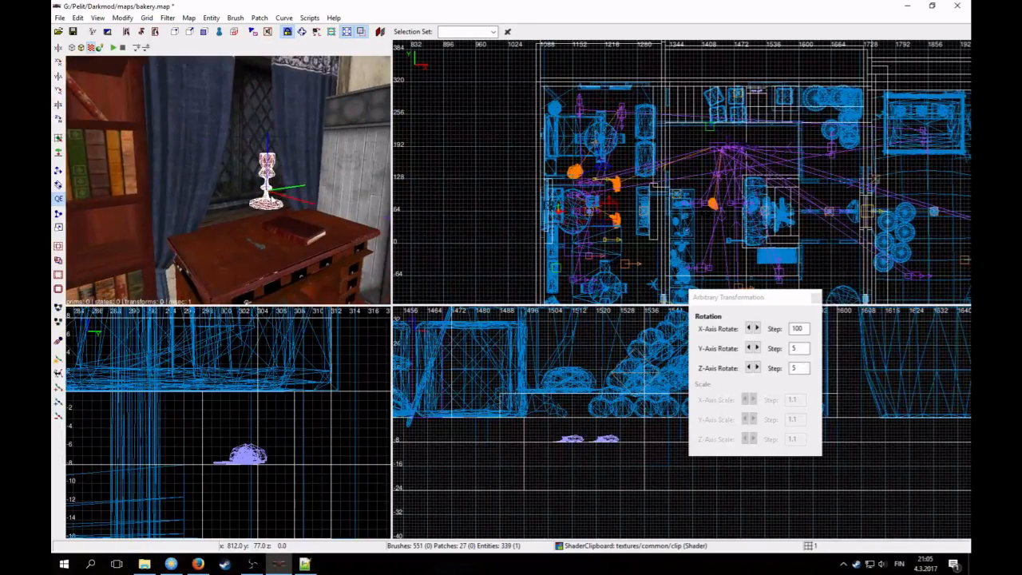
left_click_drag(273, 196, 221, 224)
left_click(59, 151)
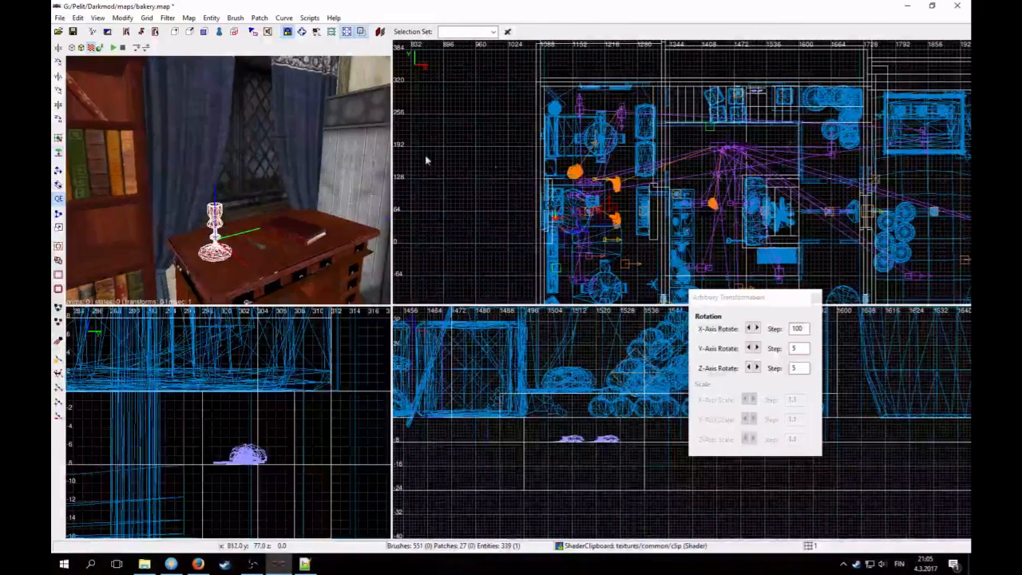
- Move the candlestick along the desk to the far end past the book, and save the map
right_click(335, 172)
scroll(336, 171, "down", 3)
scroll(335, 172, "up", 3)
right_click(335, 172)
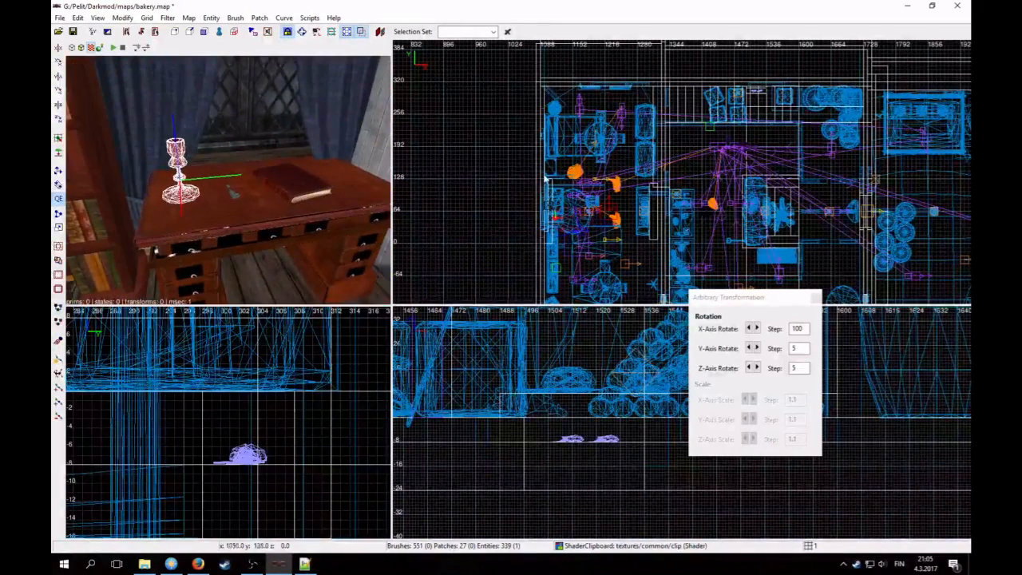
scroll(566, 173, "up", 3)
right_click_drag(555, 192, 578, 113)
left_click_drag(571, 181, 570, 135)
key("Escape")
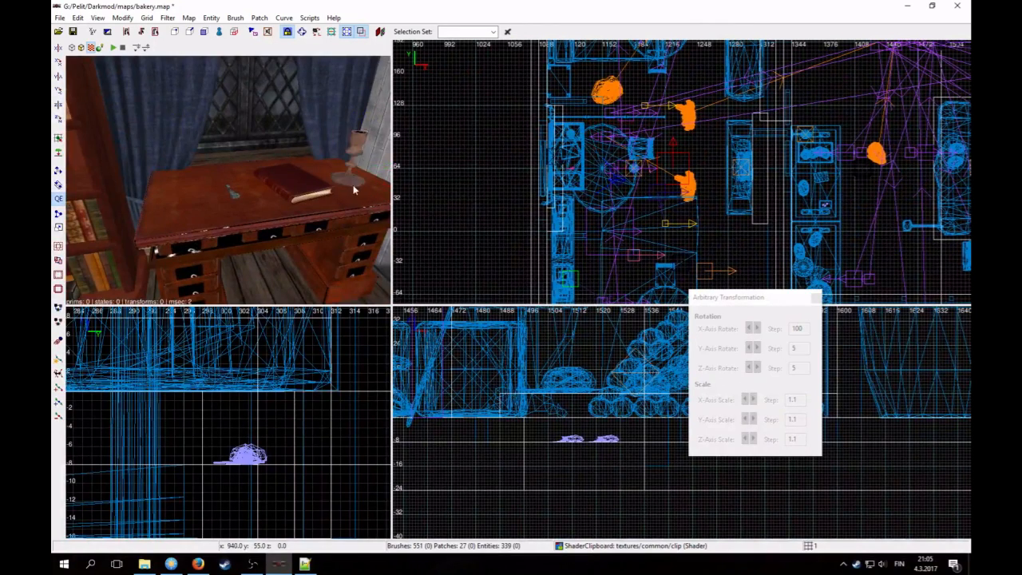
right_click(228, 179)
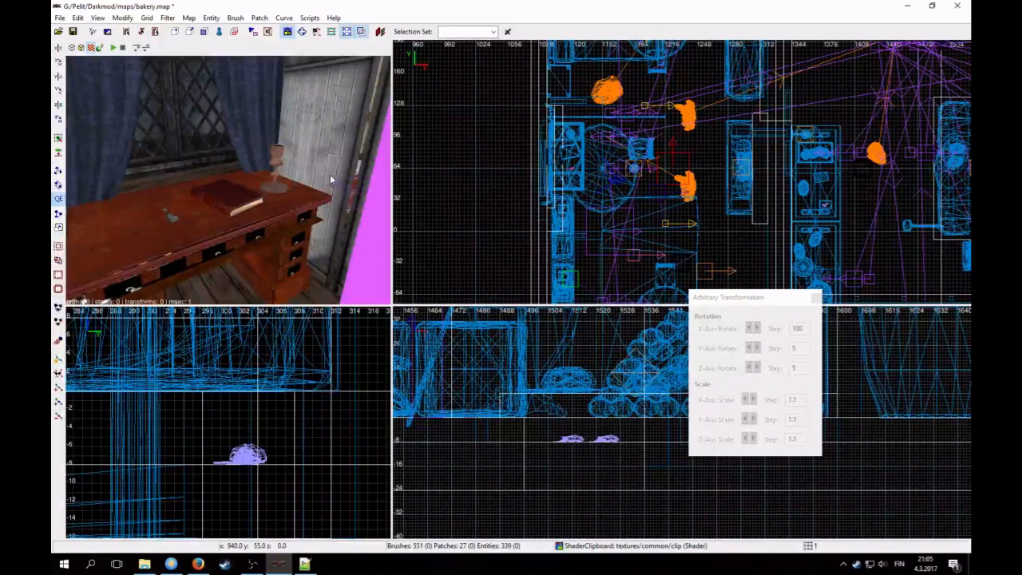
right_click(227, 180)
left_click(73, 31)
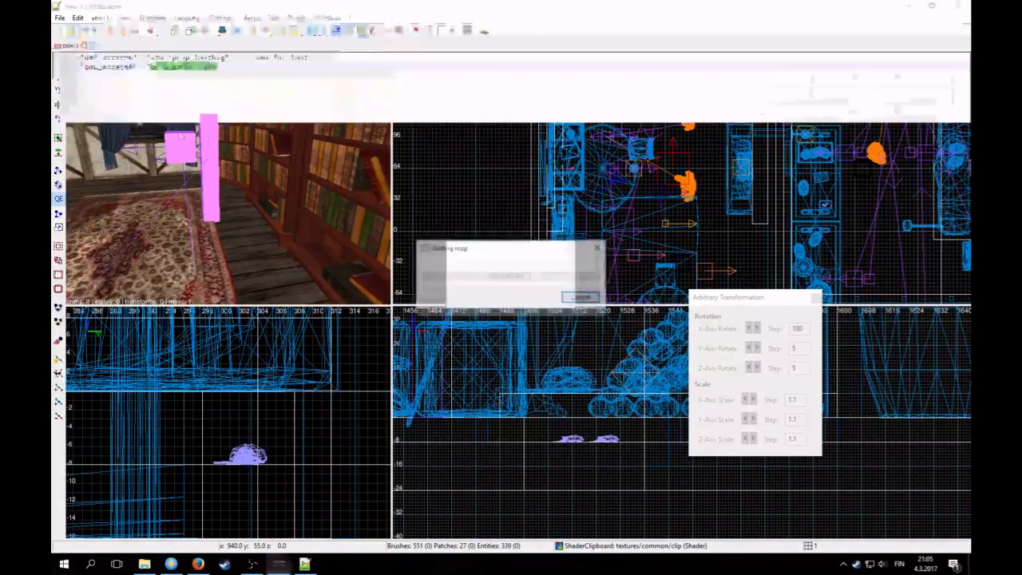
- Open the entity properties of the wooden door beside the coat rack and set locked to 1
right_click(221, 149)
right_click(221, 149)
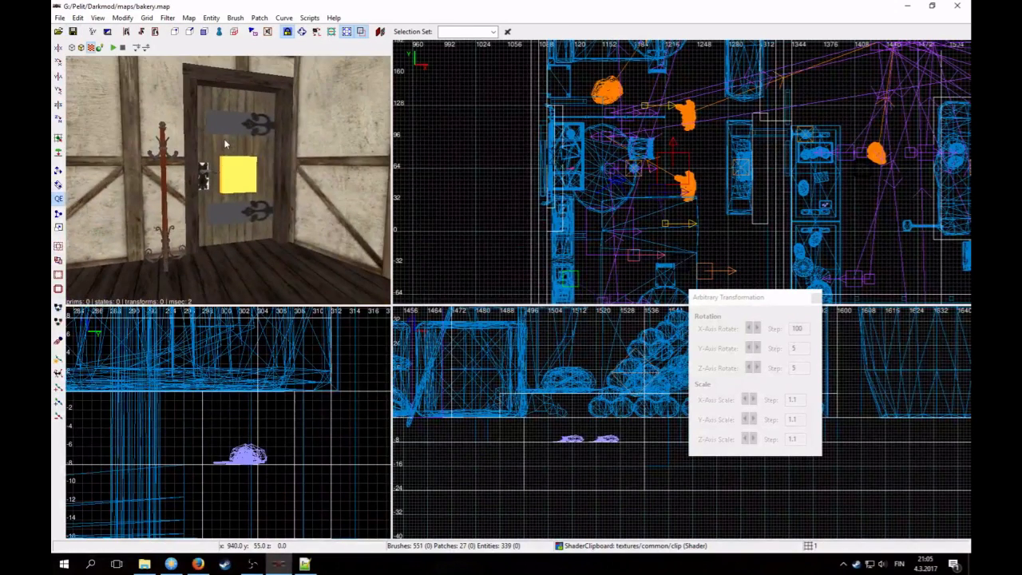
left_click(225, 144, "shift")
key("n")
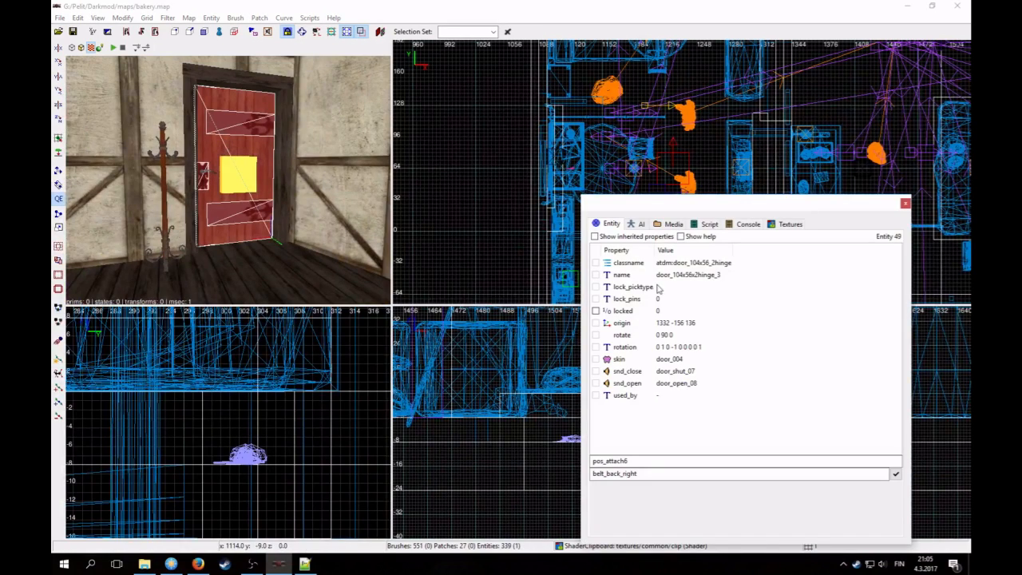
left_click(596, 311)
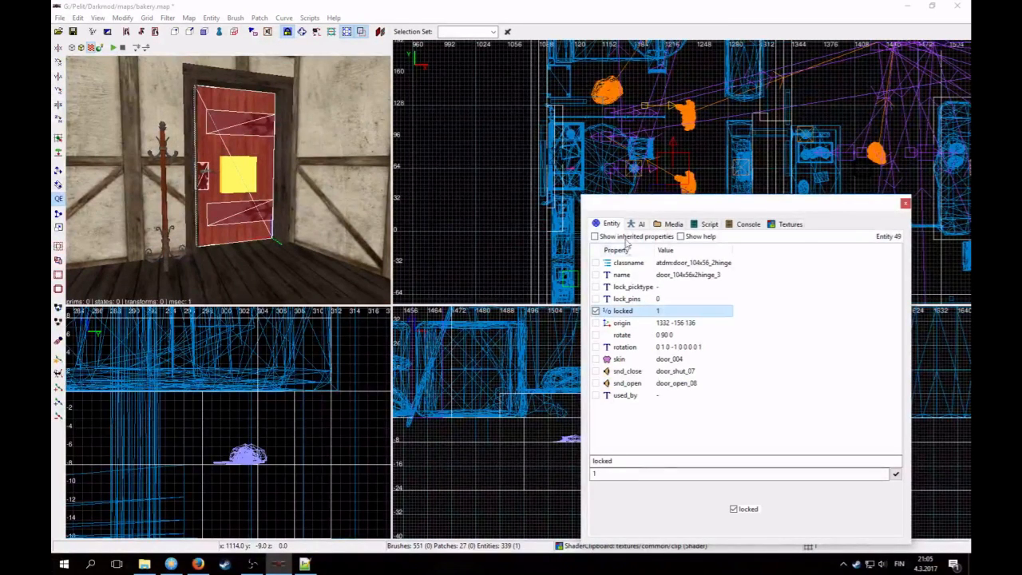
- Find the inherited pickable property of the door beside the coat rack and add it to the door with value 1
left_click(626, 238)
scroll(679, 366, "down", 5)
scroll(681, 367, "down", 4)
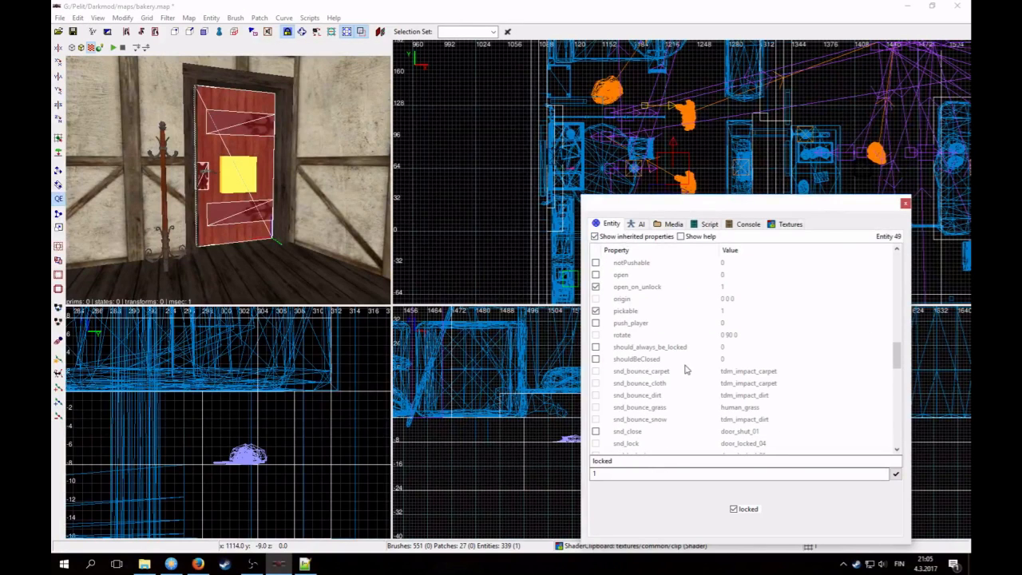
left_click(639, 312)
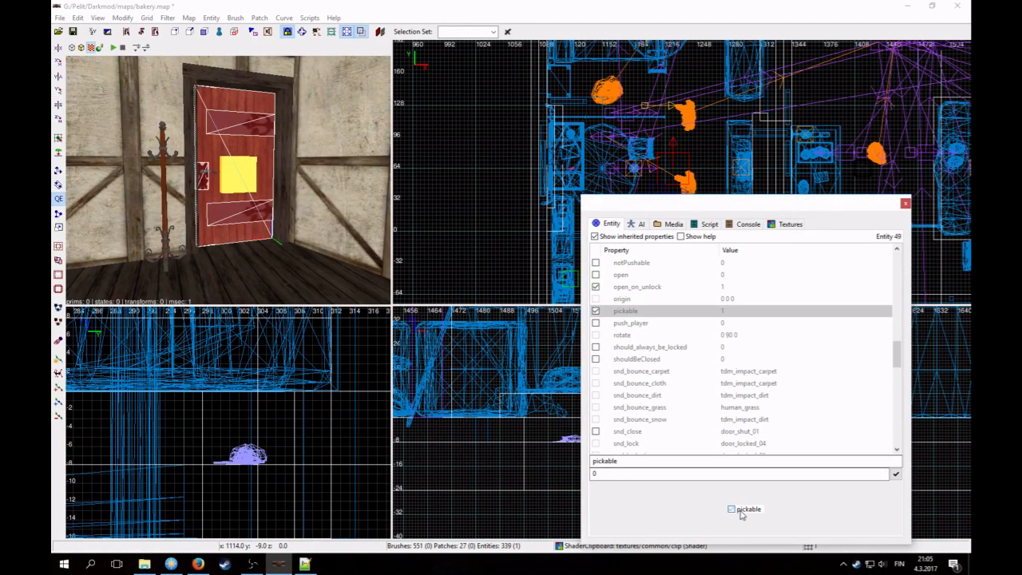
left_click(620, 237)
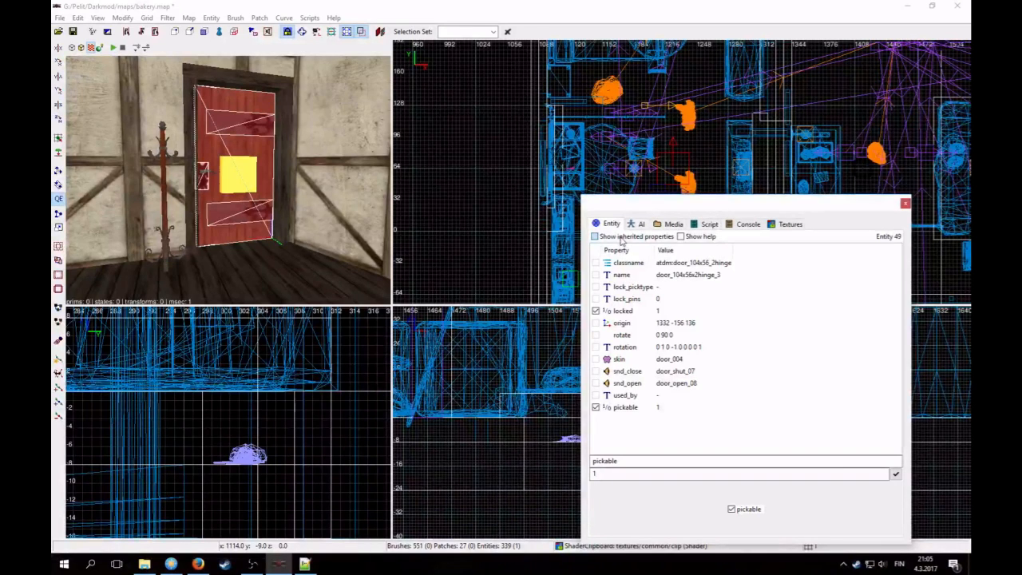
- Set the upstairs door's lock_pins to 36 and its lock_picktype to st
left_click(639, 287)
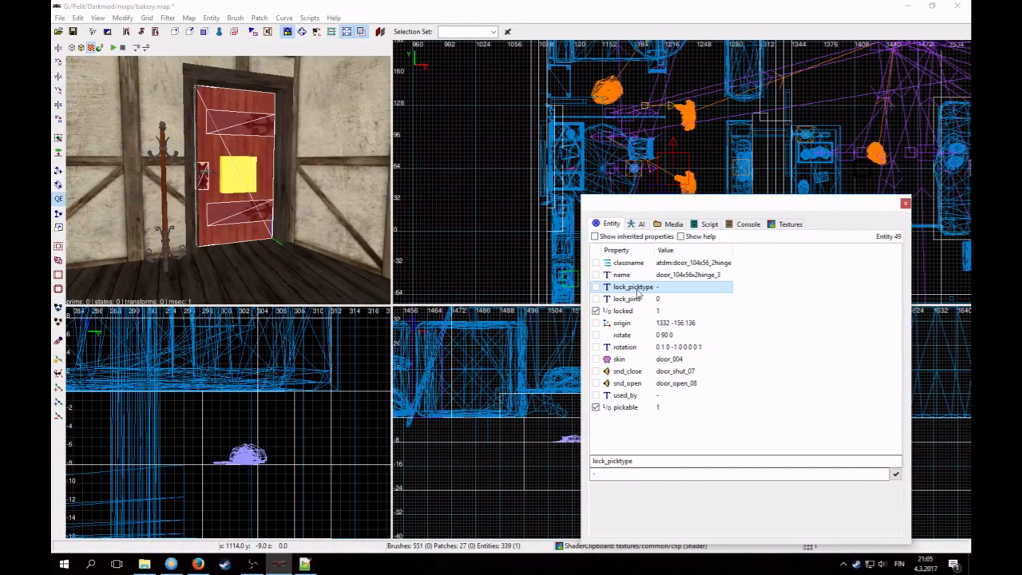
left_click(639, 299)
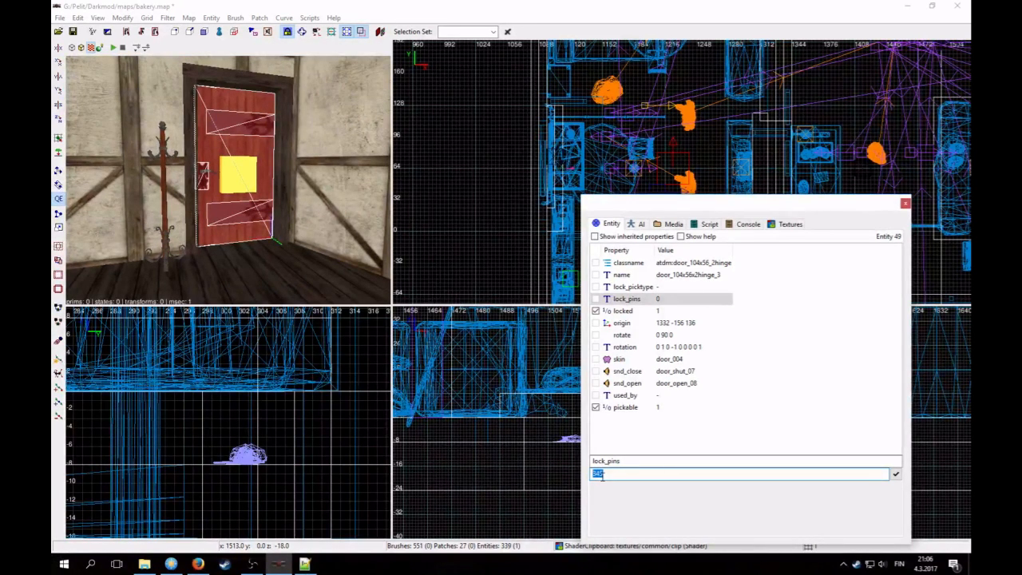
left_click(895, 473)
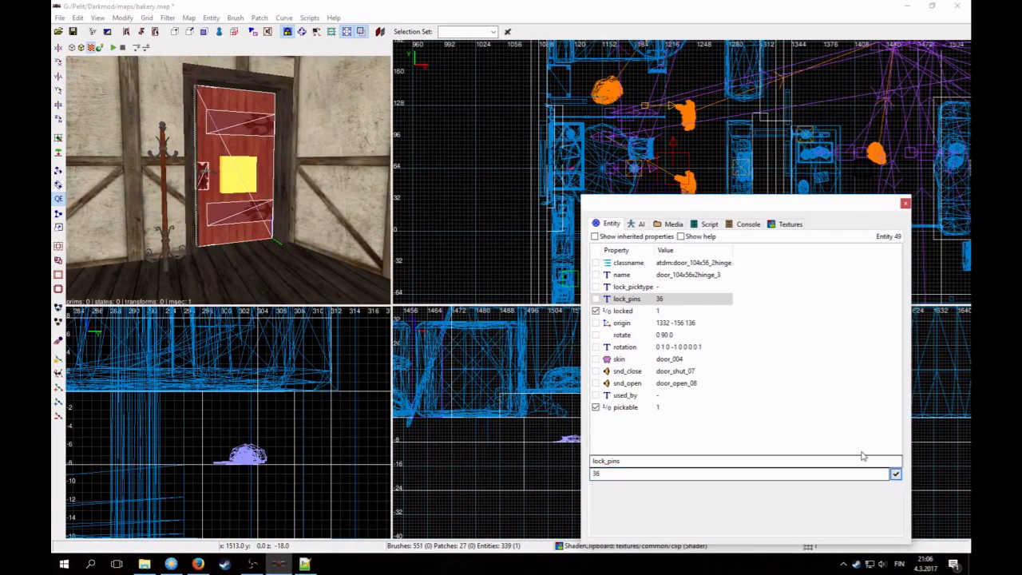
left_click(638, 288)
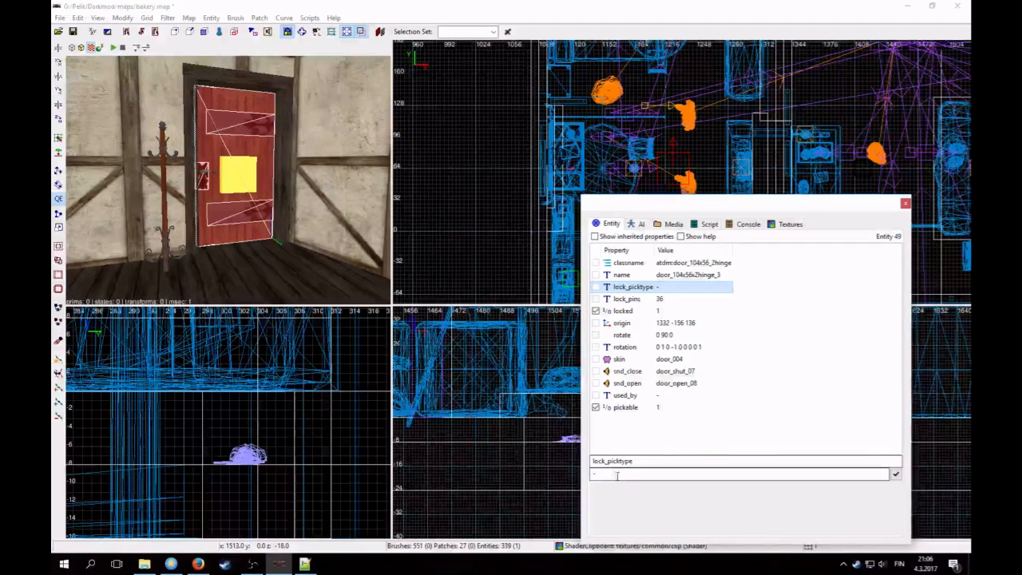
left_click(648, 477)
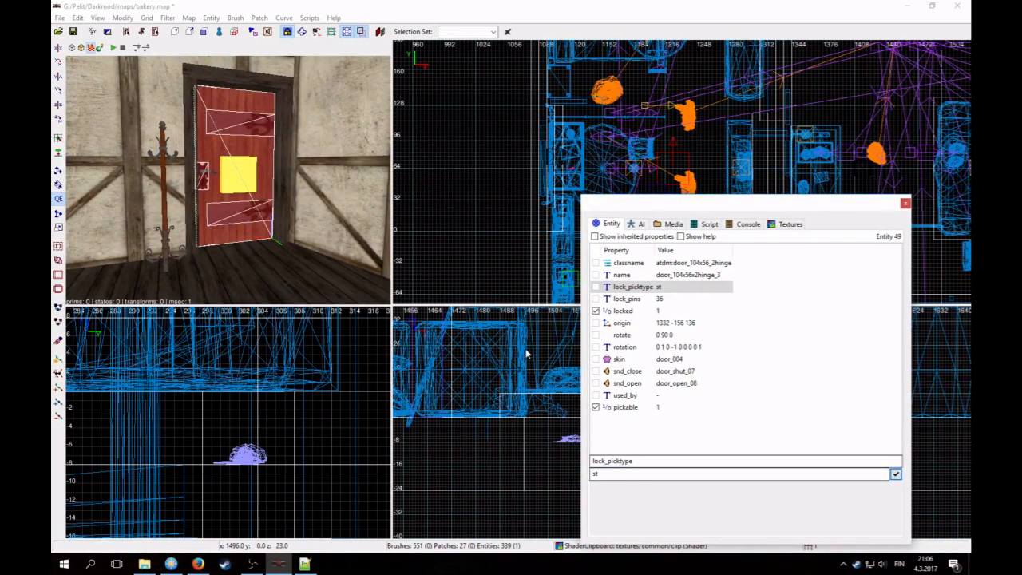
- Apply lock_picktype st to the ground-floor wooden door behind the round rug as well
right_click(225, 226)
key("Up")
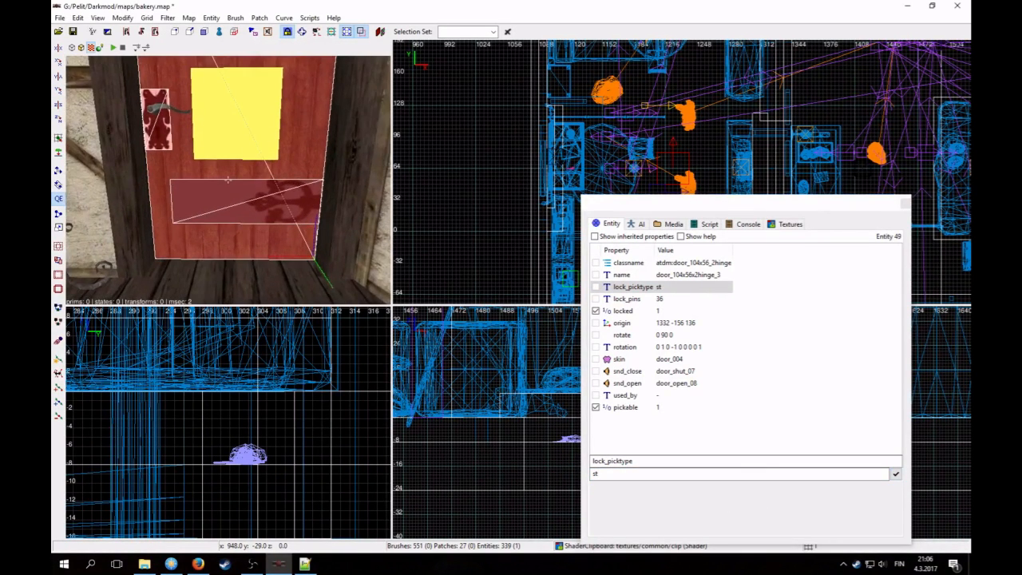
key("Up")
key("Up")
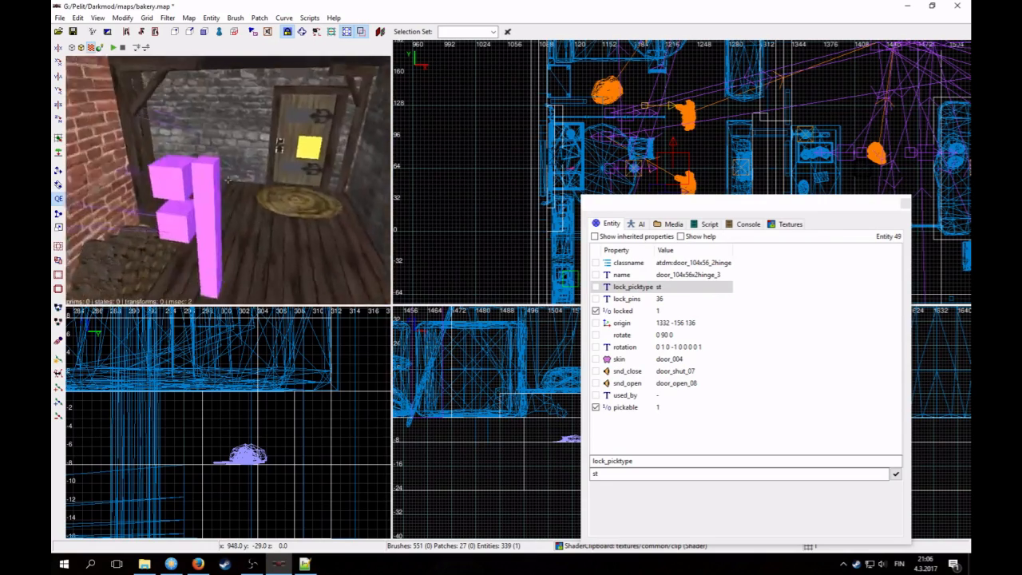
left_click(241, 142, "shift")
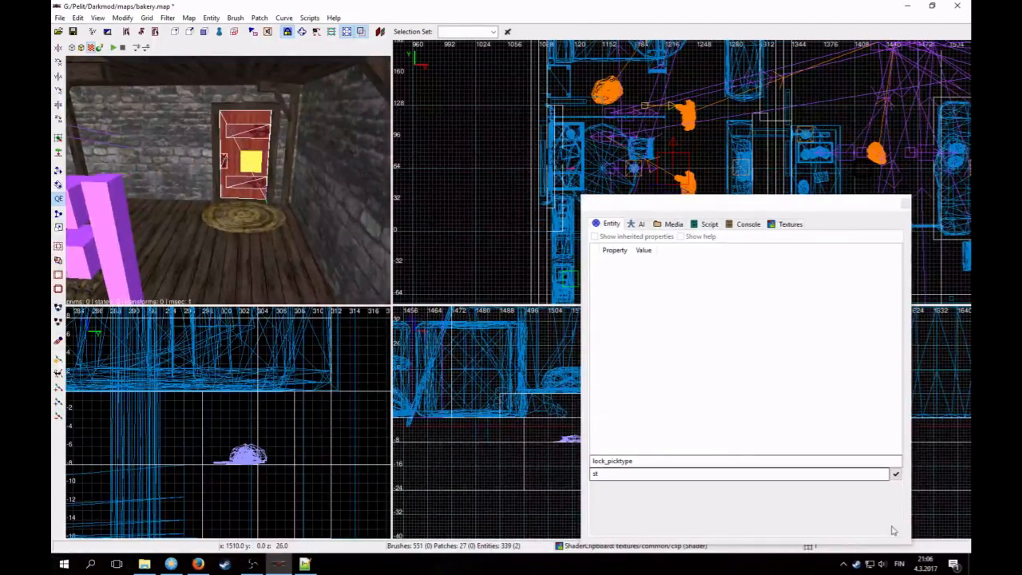
left_click(896, 475)
key("Escape")
- Copy the upstairs door's lock_pins value of 36 to the ground-floor door behind the round rug
right_click(228, 180)
key("Up")
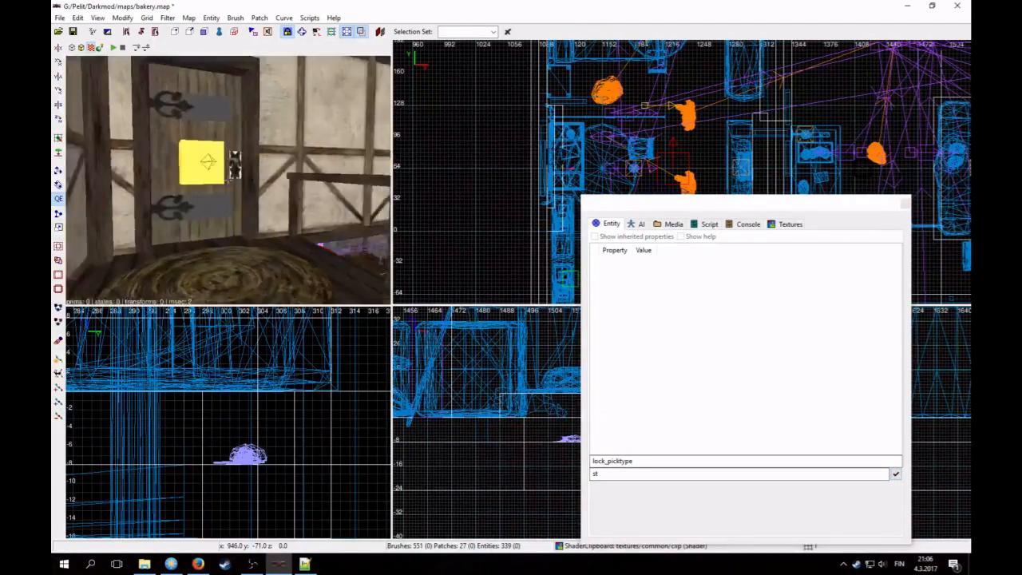
right_click(219, 214)
left_click(222, 170, "shift")
left_click(628, 299)
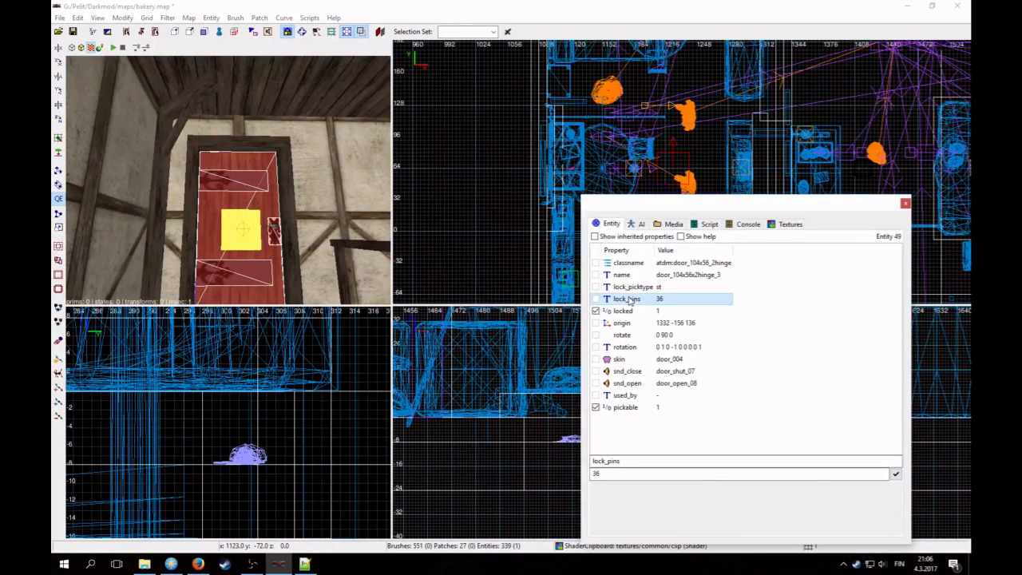
key("Escape")
right_click(239, 176)
key("Up")
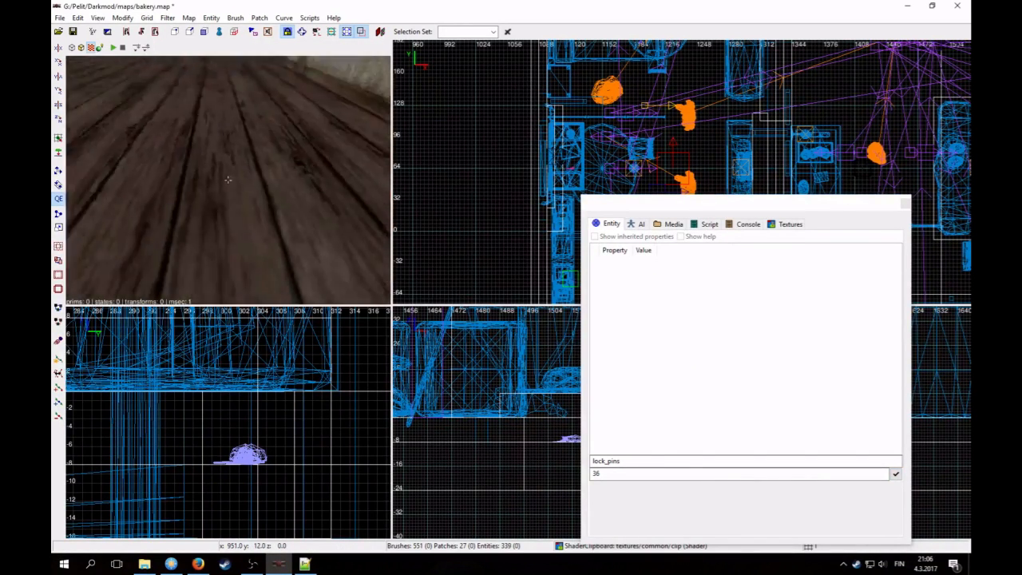
right_click(228, 180)
left_click(230, 156, "shift")
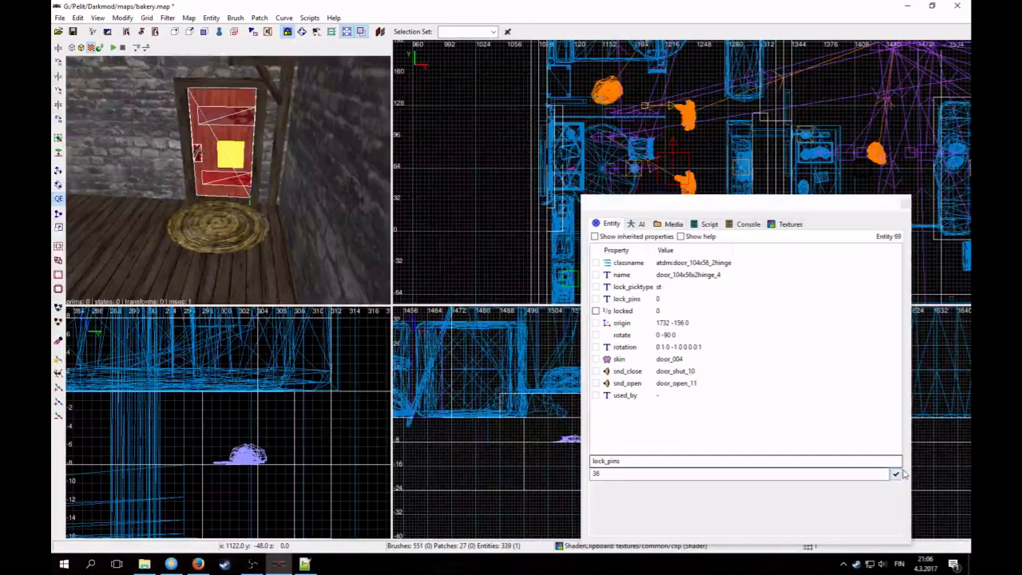
left_click(755, 416)
key("Escape")
- Copy the upstairs door's locked value of 1 to the ground-floor door
right_click(157, 146)
key("Up")
right_click(157, 145)
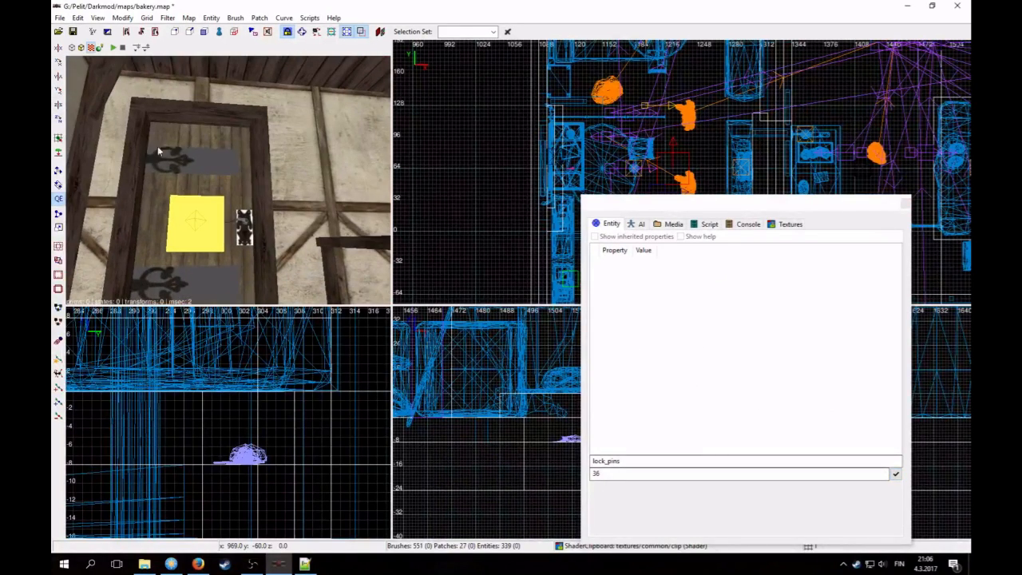
left_click(158, 146, "shift")
left_click(643, 315)
key("Escape")
right_click(229, 209)
key("Up")
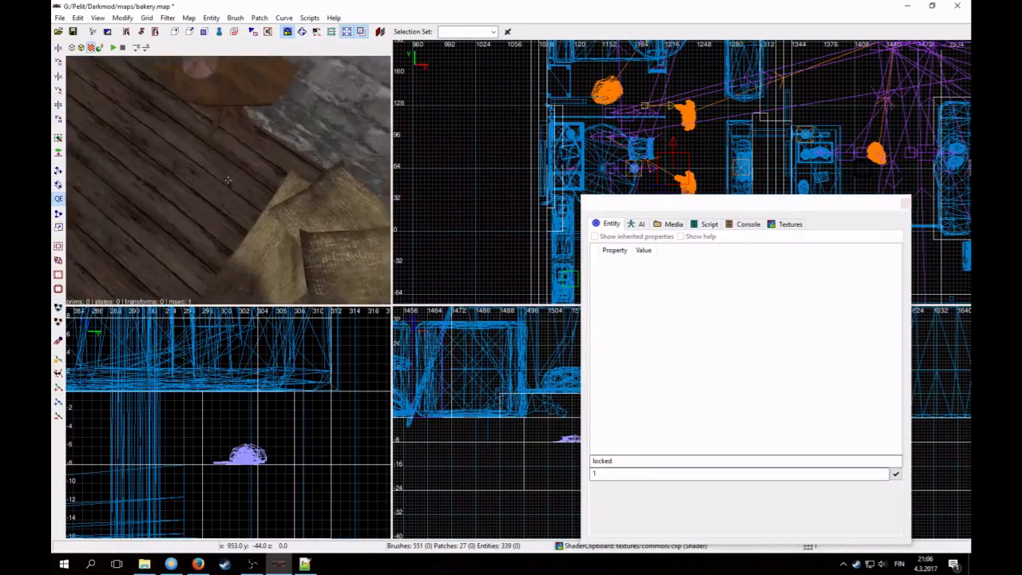
right_click(230, 209)
left_click(232, 172, "shift")
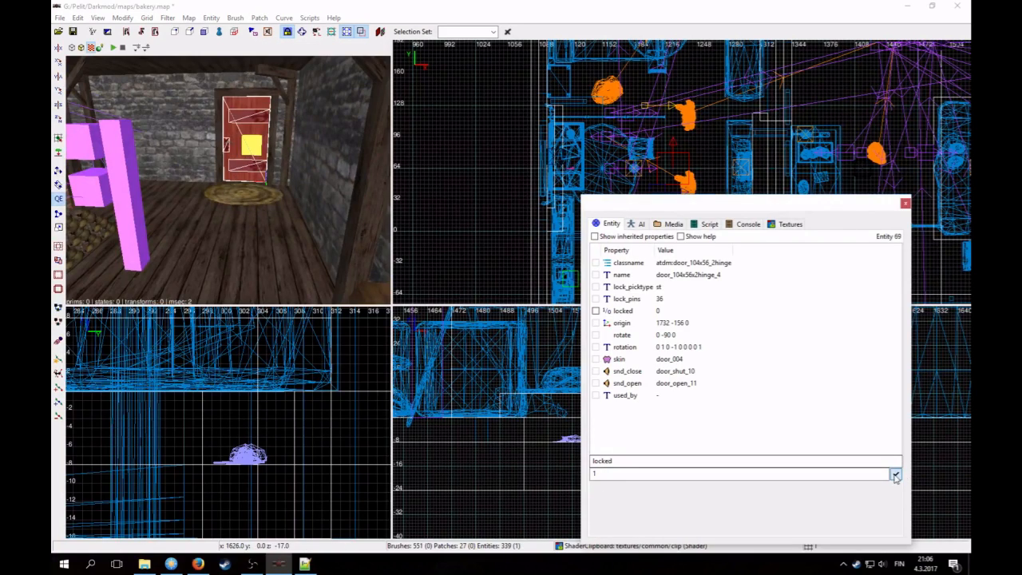
key("Escape")
- Copy the upstairs door's pickable property with value 1 to the ground-floor door
right_click(264, 231)
key("Up")
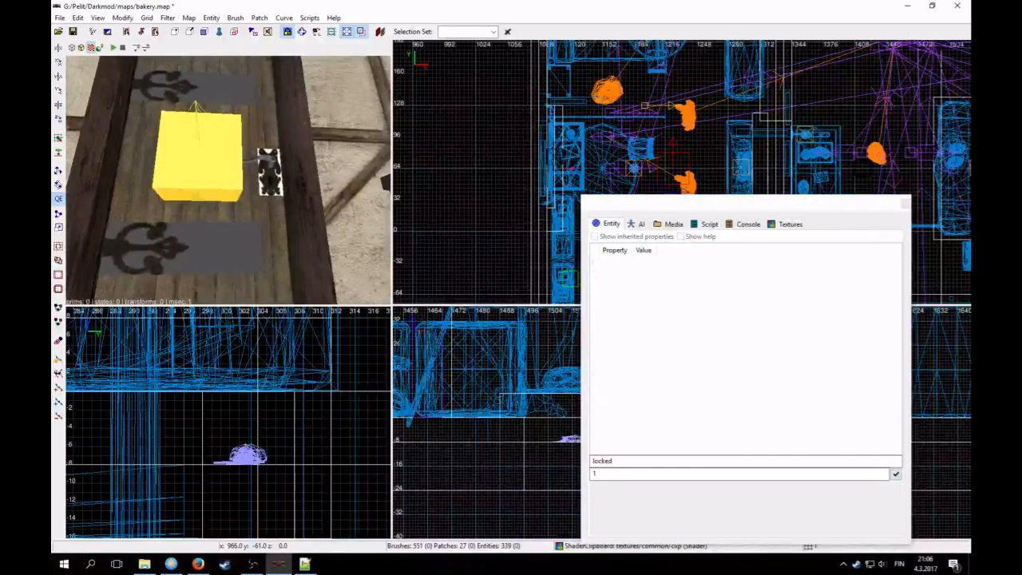
right_click(264, 231)
left_click(223, 239, "shift")
left_click(777, 407)
key("Escape")
right_click(257, 200)
key("Up")
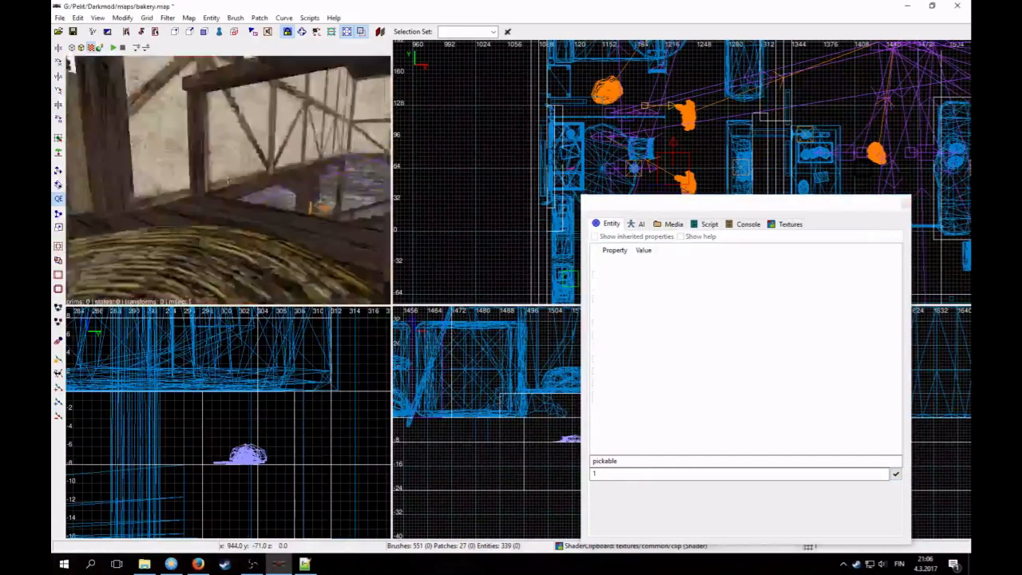
right_click(257, 199)
left_click(257, 199, "shift")
left_click(895, 474)
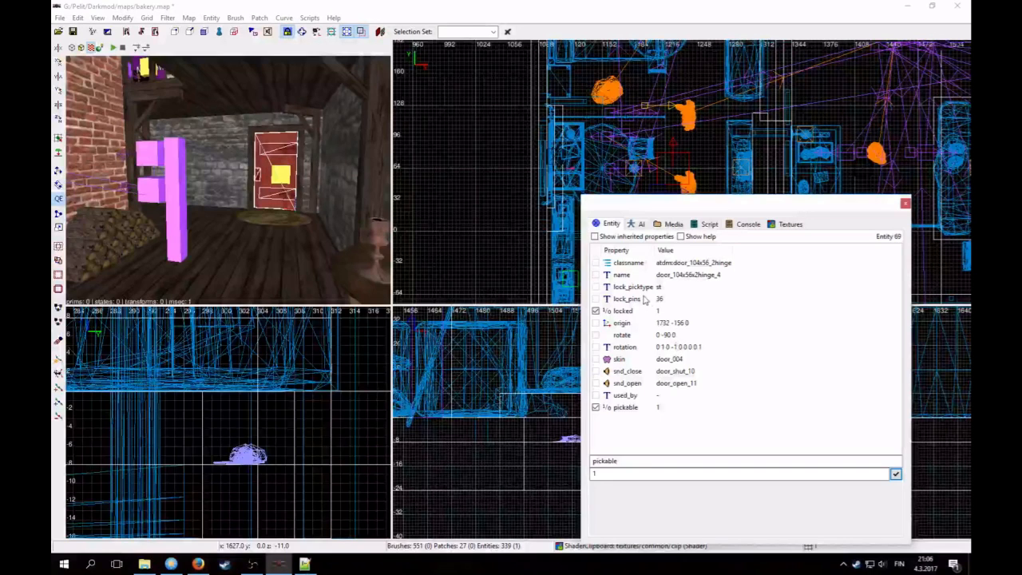
- Set the ground-floor door's lock_pins to 364 and its lock_picktype to stt
left_click(645, 299)
double_click(628, 471)
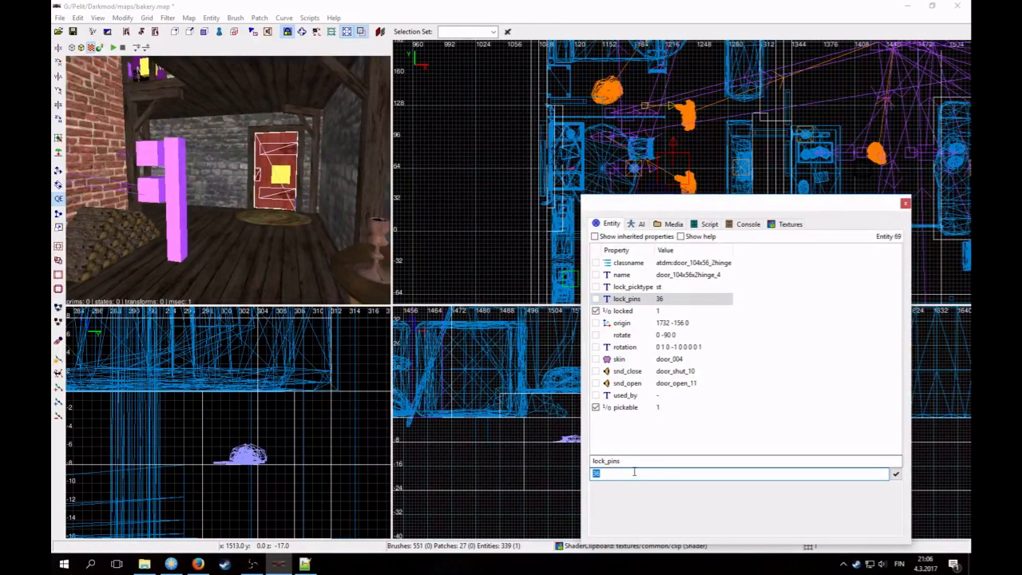
type("4")
left_click(895, 474)
left_click(649, 288)
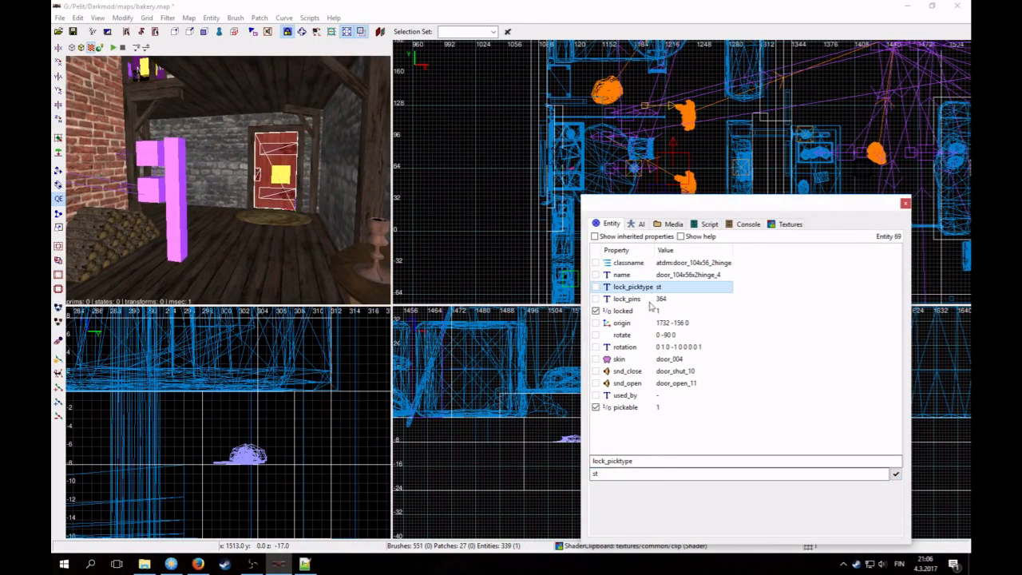
left_click(896, 474)
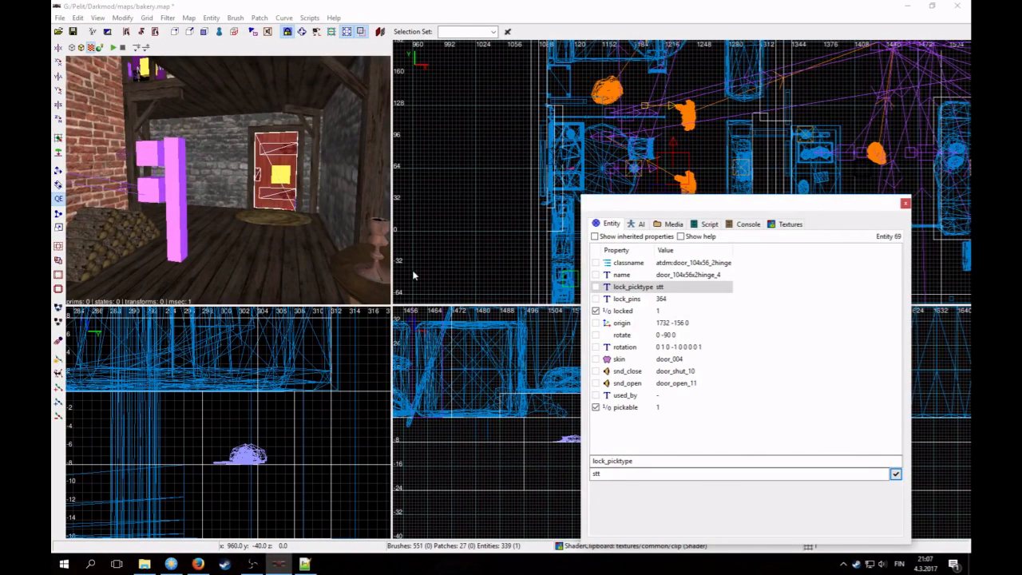
- Deselect the door and select the two AI characters standing around the long table in the ground-floor bakery
key("Escape")
right_click(377, 265)
key("Up")
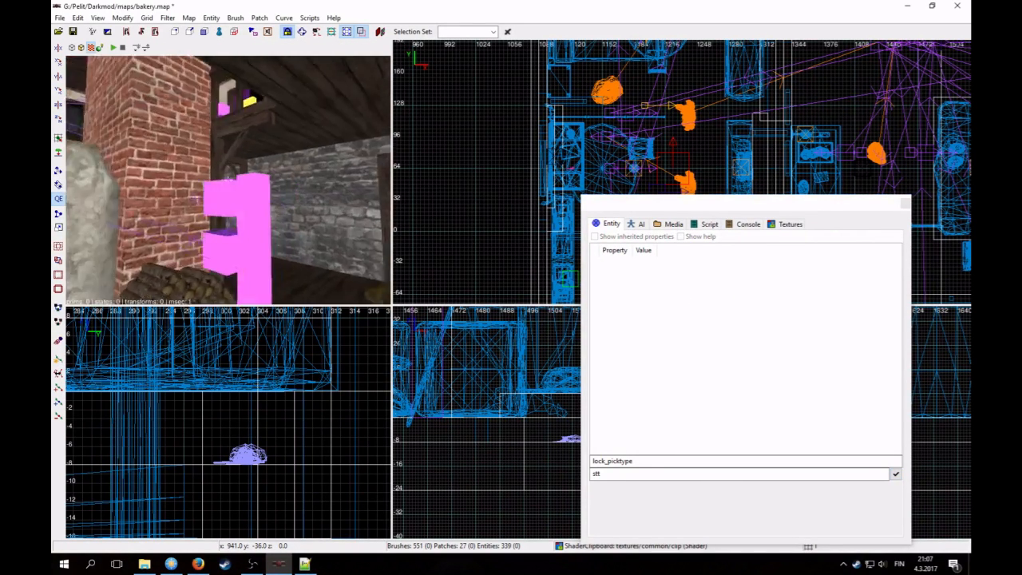
key("Up")
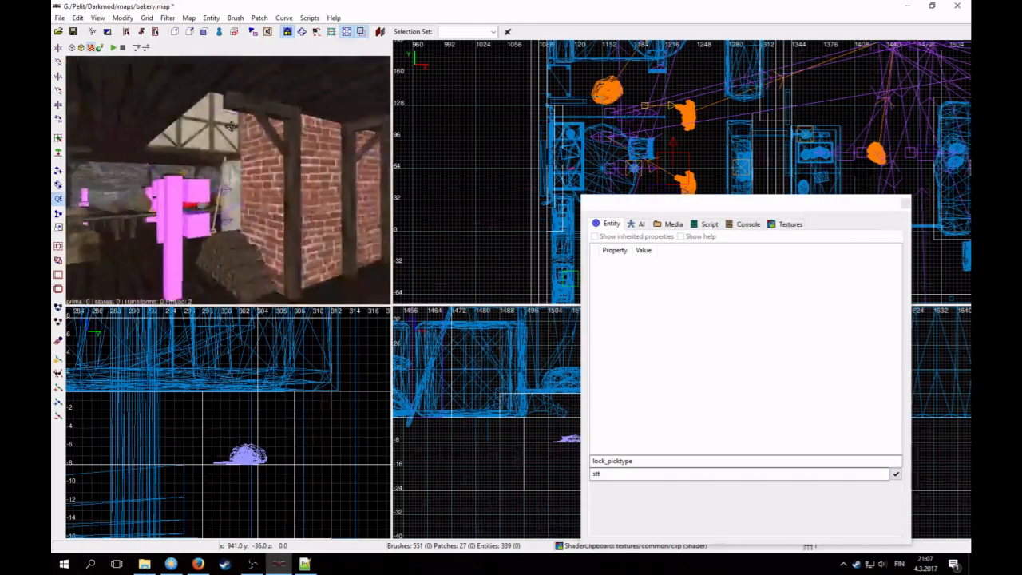
key("Up")
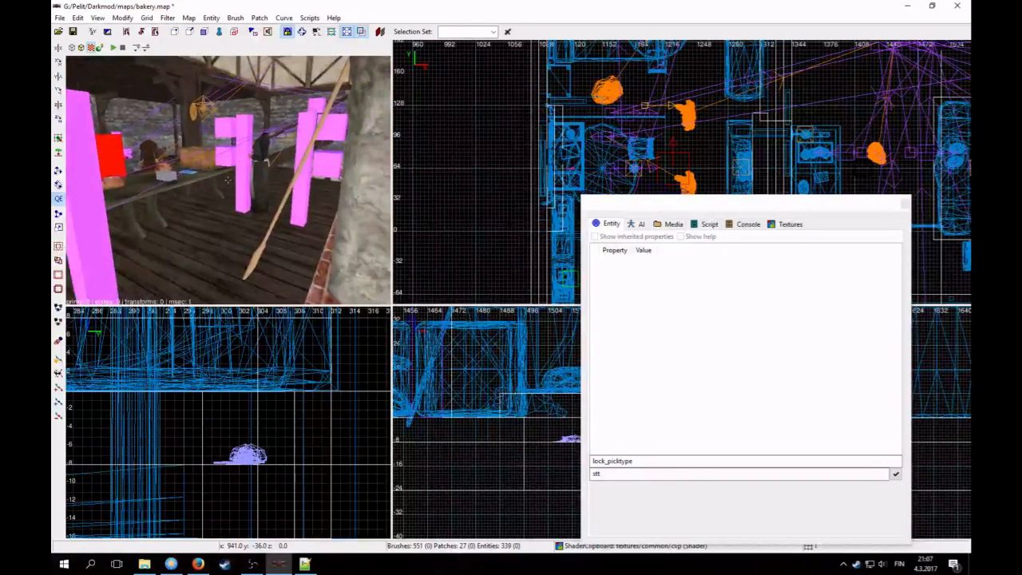
key("Up")
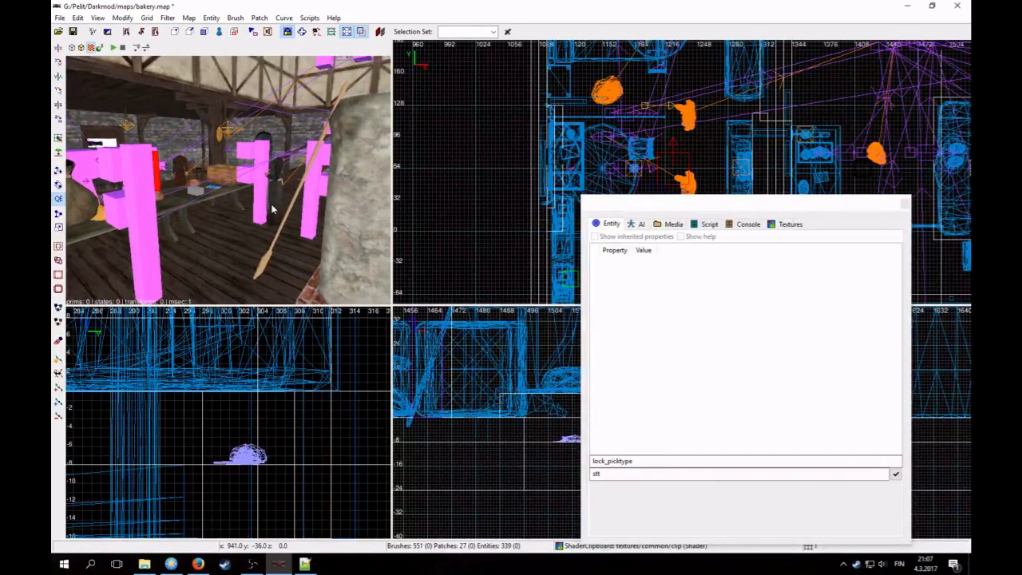
left_click(275, 195, "shift")
left_click(187, 177, "shift")
- Add the red-hooded man and the woman in the green bodice to the AI selection, and open the Layers window
key("Down")
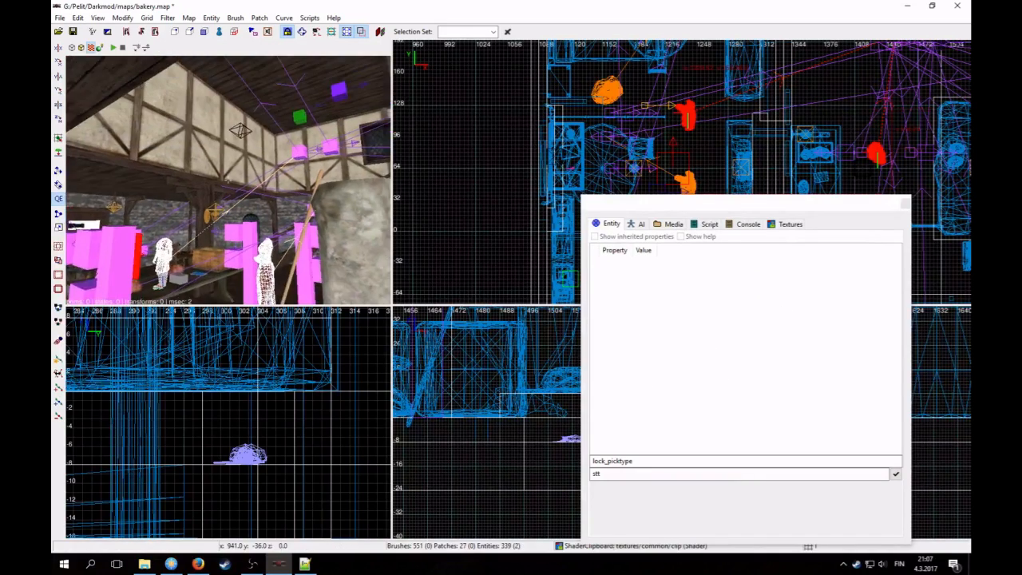
key("Up")
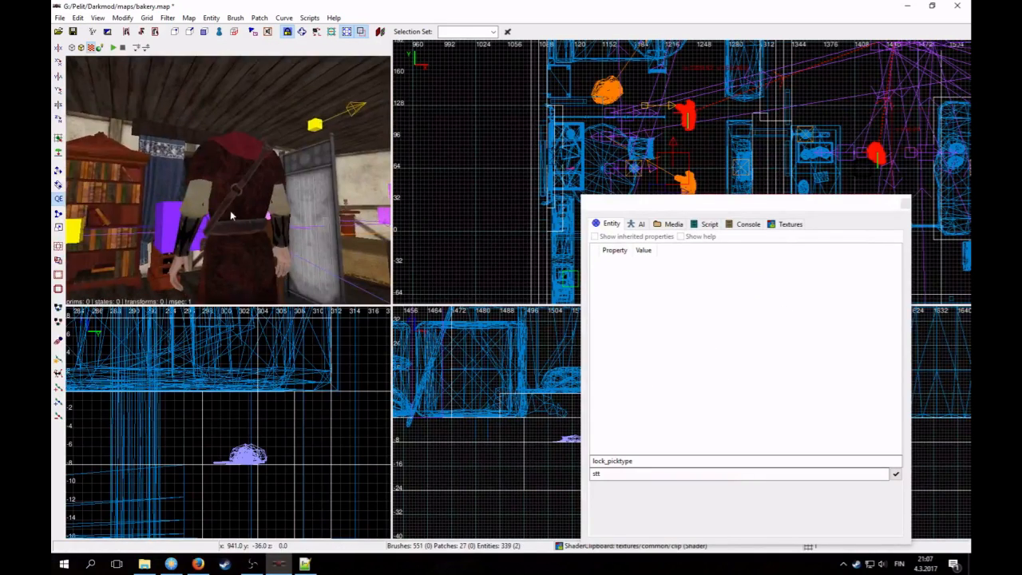
left_click(230, 211, "shift")
right_click(239, 217)
right_click(240, 217)
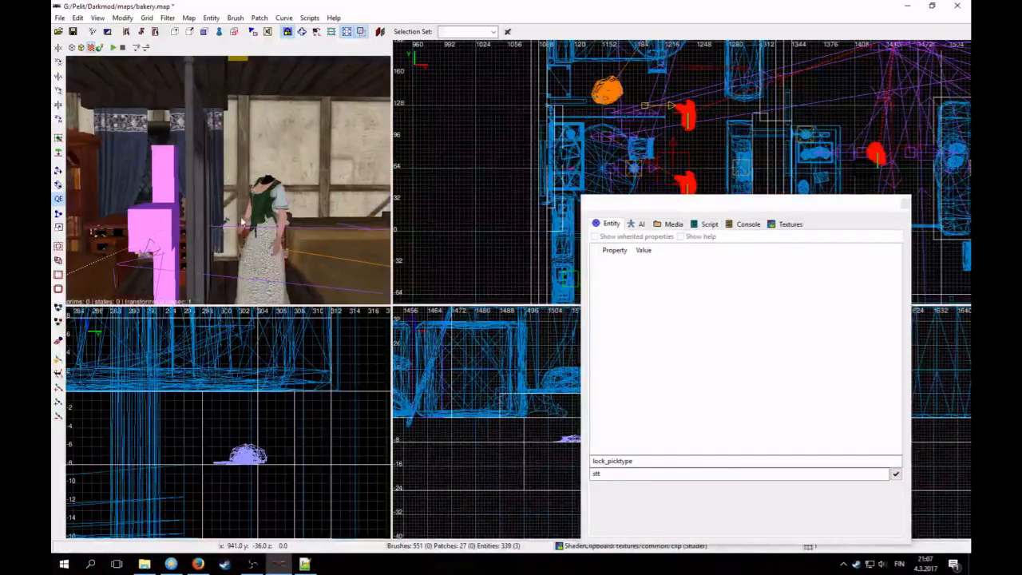
left_click(268, 216, "shift")
right_click(268, 216)
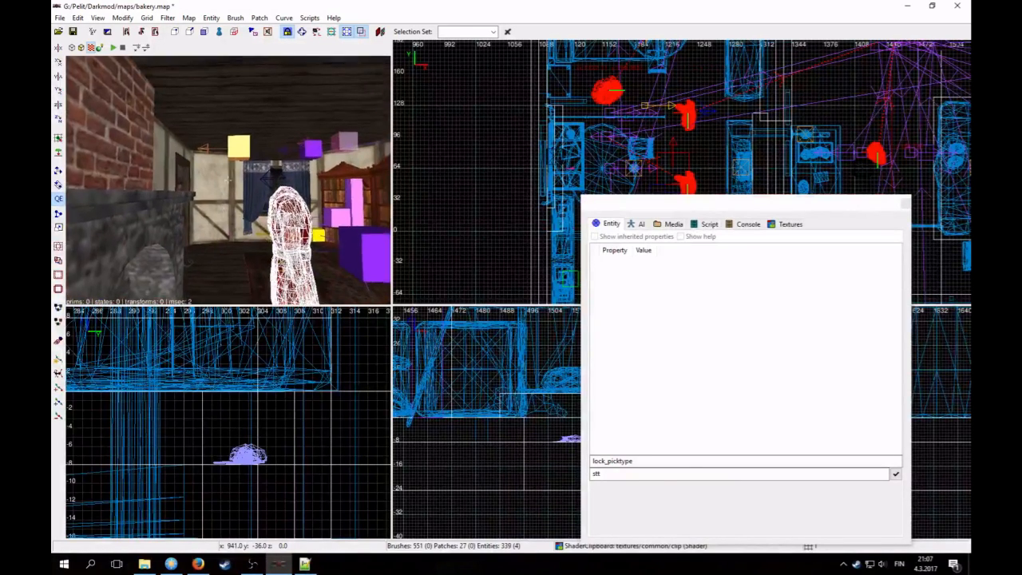
key("Down")
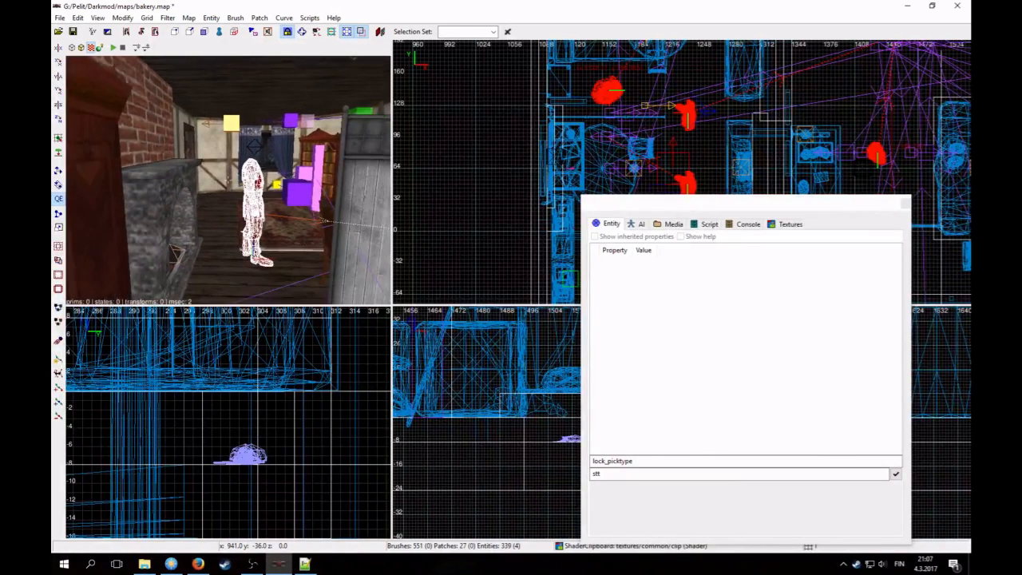
right_click(263, 211)
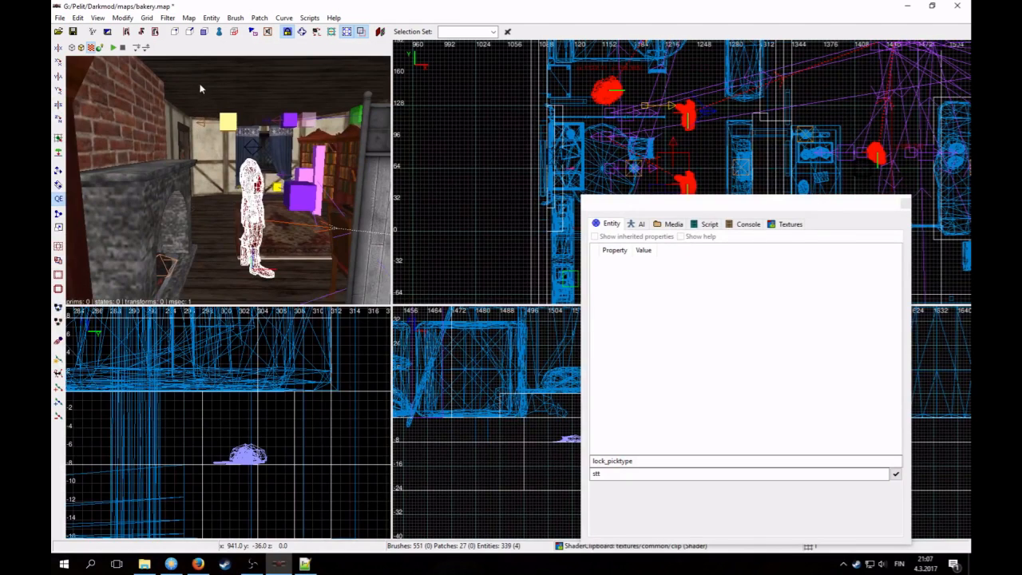
left_click(97, 17)
left_click(110, 44)
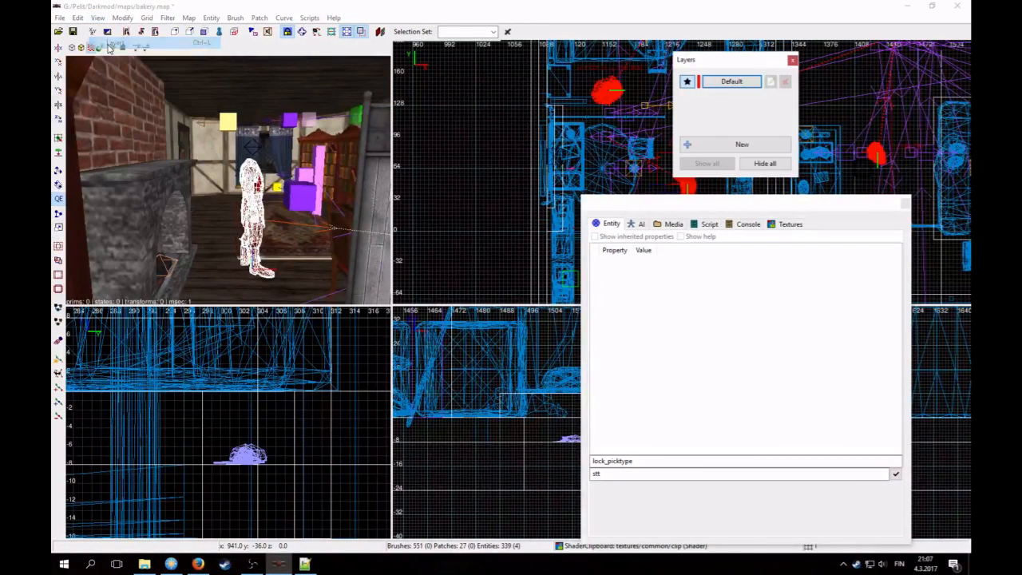
- Create a layer named AI and add the four selected characters to it
left_click(712, 148)
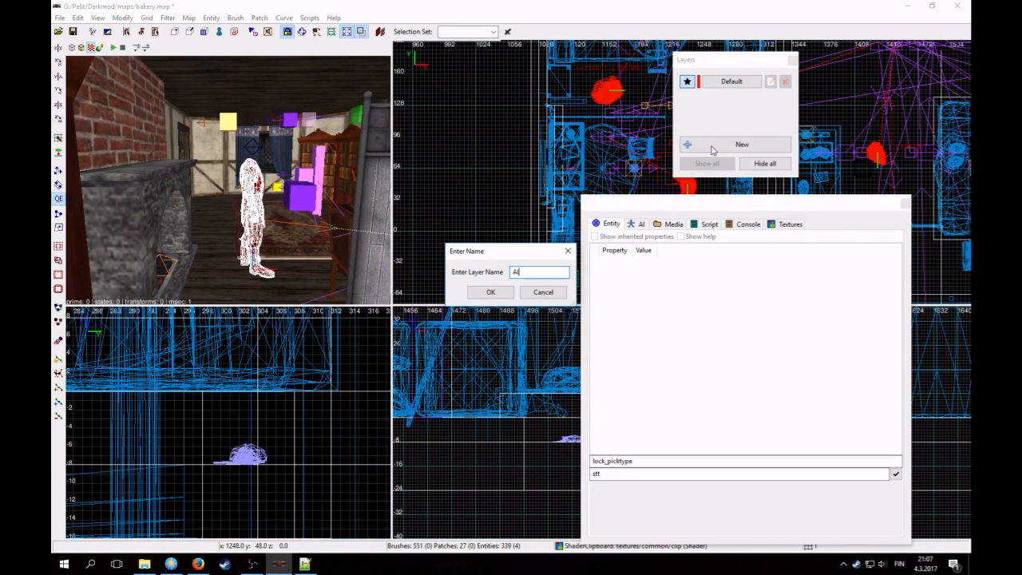
type("AI")
key("Return")
left_click(905, 204)
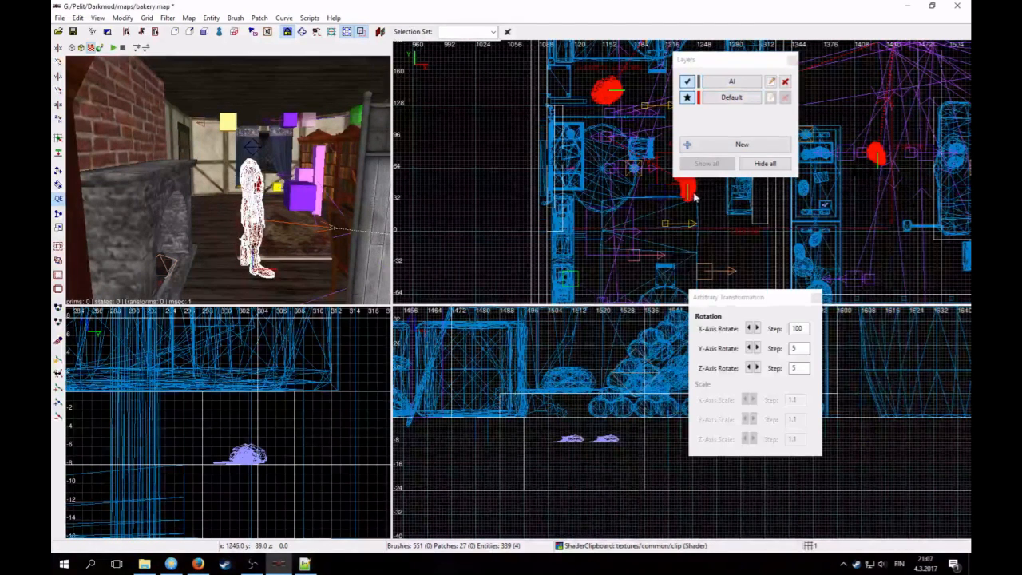
right_click(694, 195)
mouse_move(747, 416)
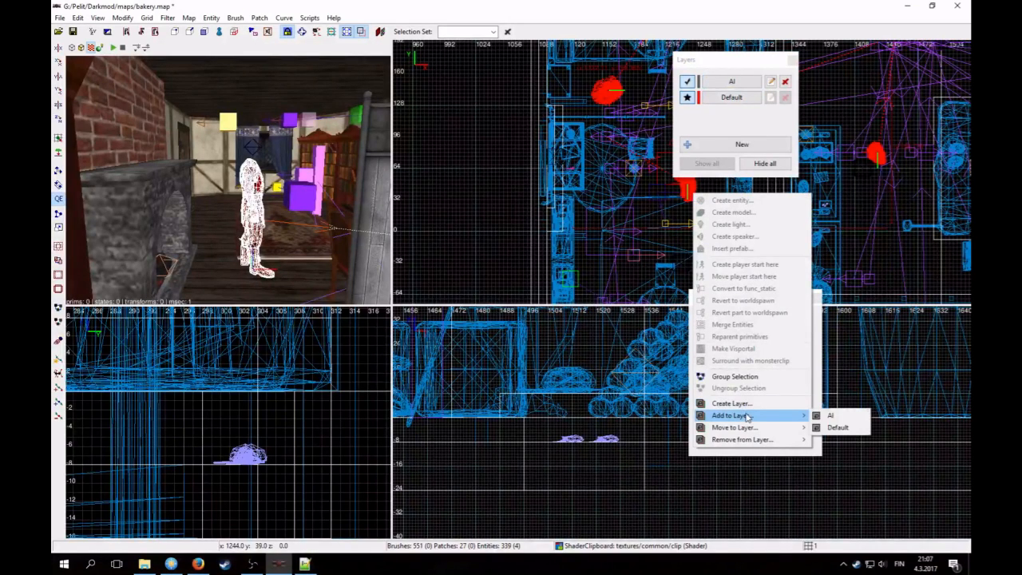
left_click(839, 420)
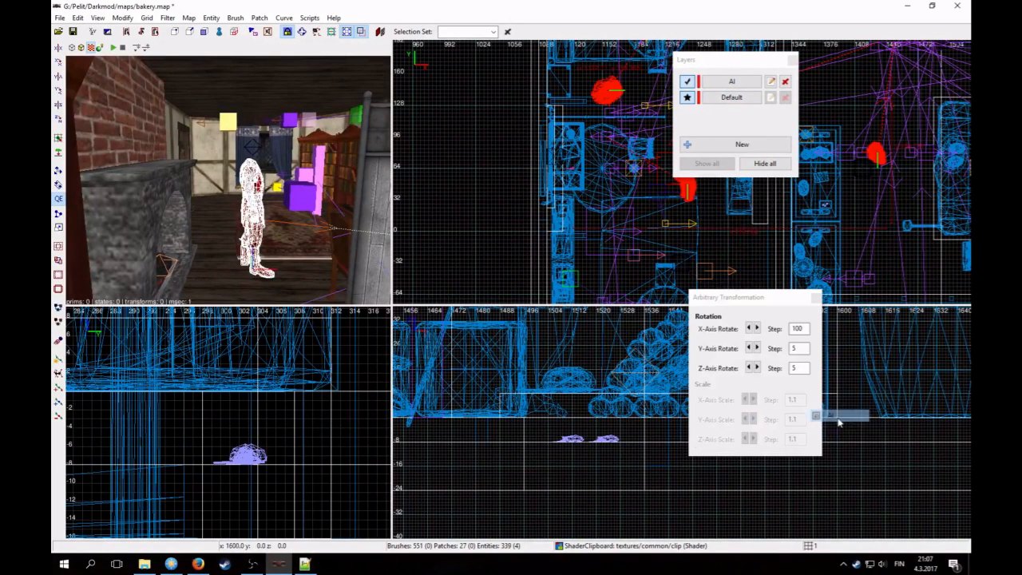
- Deselect everything, test-select all members of the AI layer, clear the selection again and save the map
key("Escape")
right_click(283, 215)
right_click(283, 215)
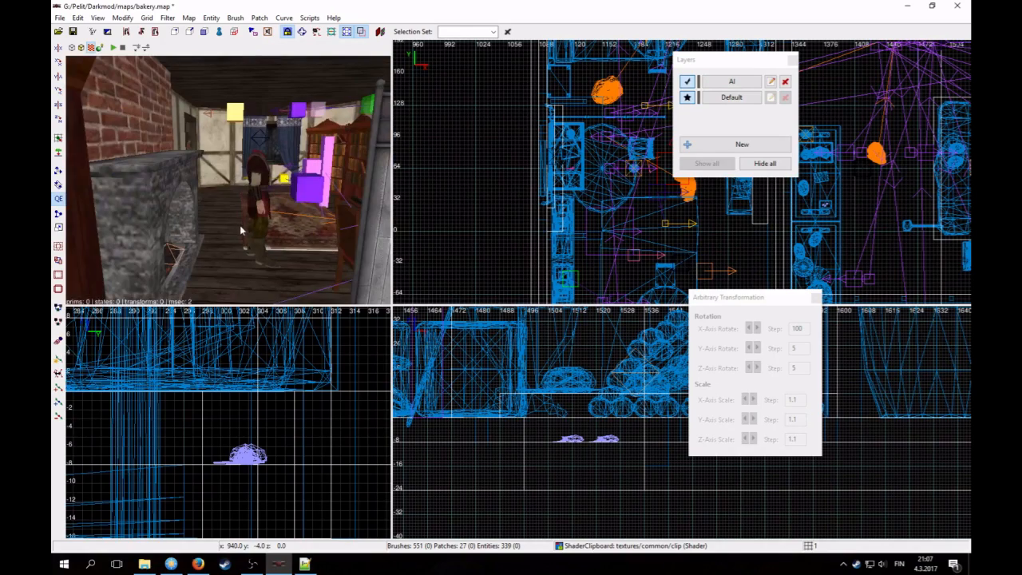
left_click(733, 82)
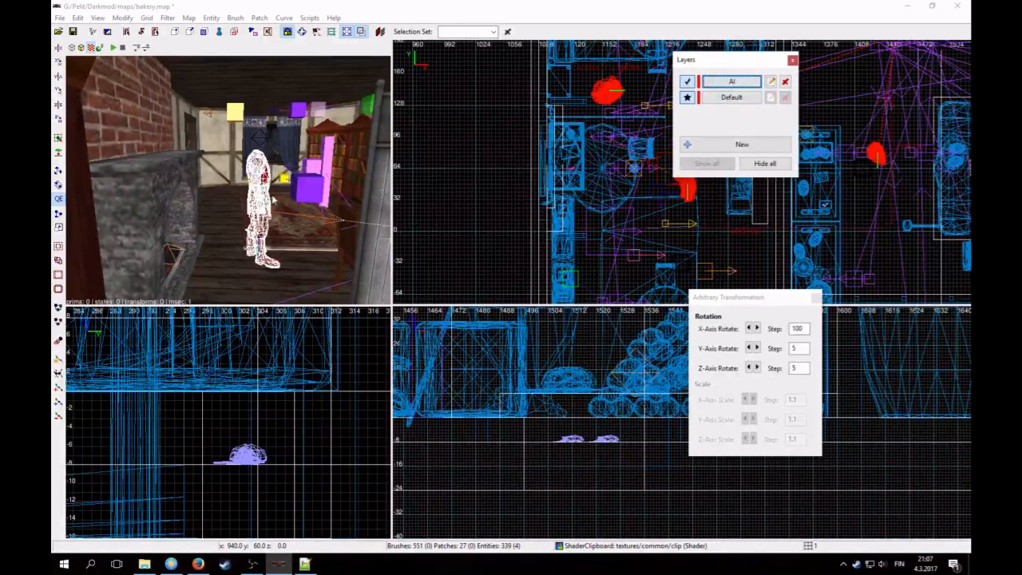
key("Escape")
left_click(73, 32)
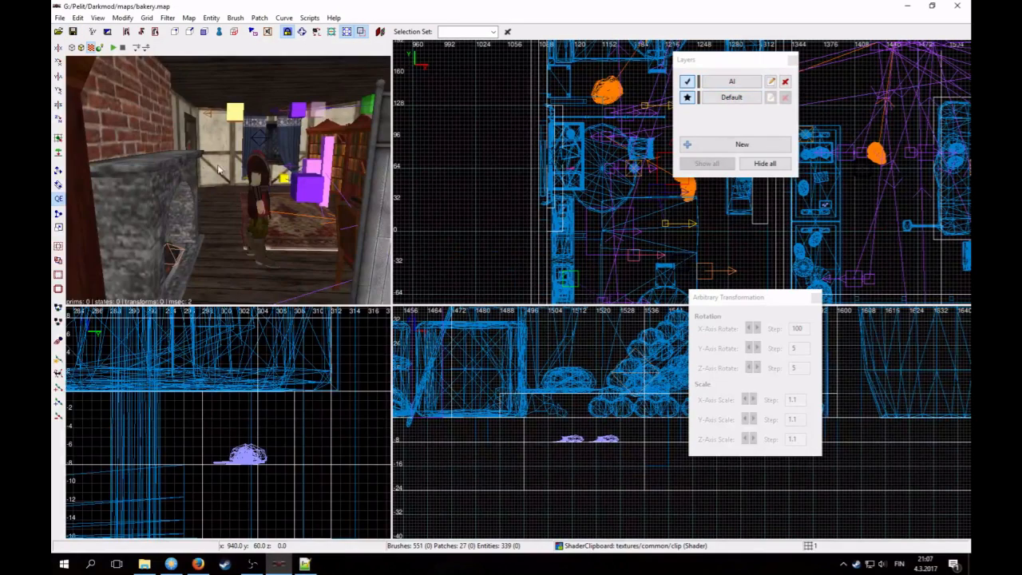
- Switch to the Notepad++ notes and add can_unlock2 on a second line under can_unlock1, with an empty line below
right_click(222, 169)
key("Up")
key("Down")
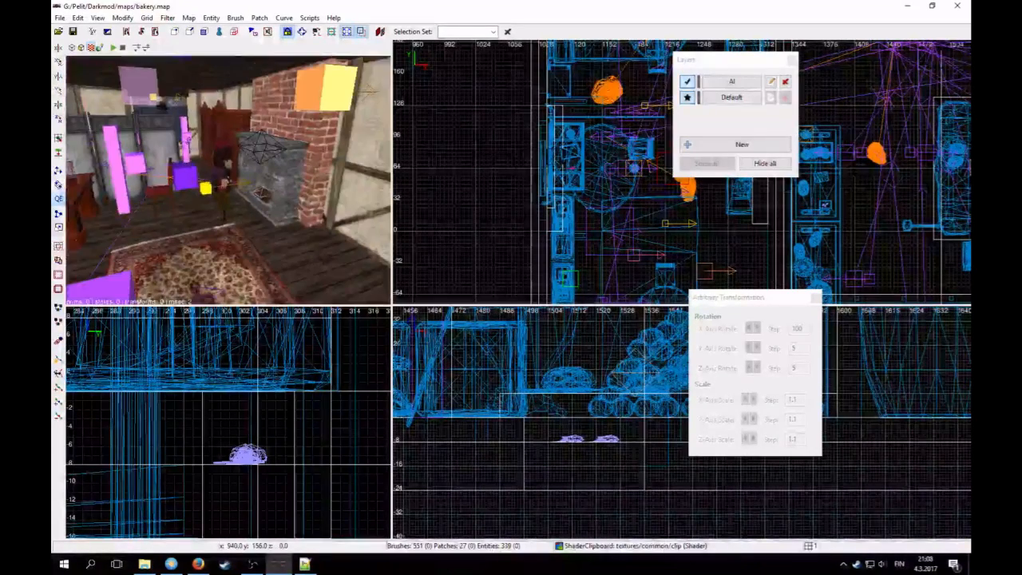
left_click(305, 565)
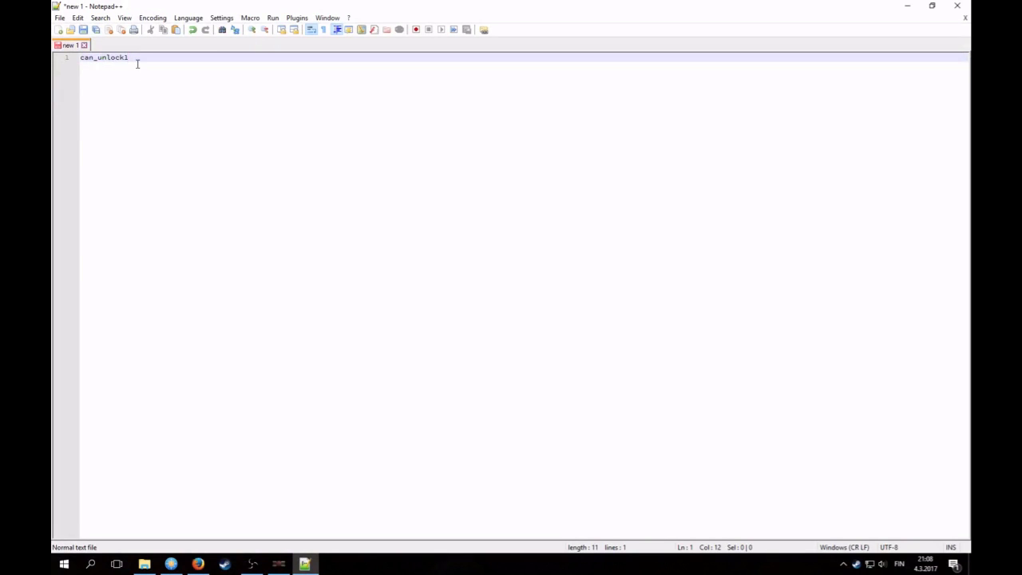
key("ctrl+a")
key("ctrl+c")
key("End")
key("Return")
key("ctrl+v")
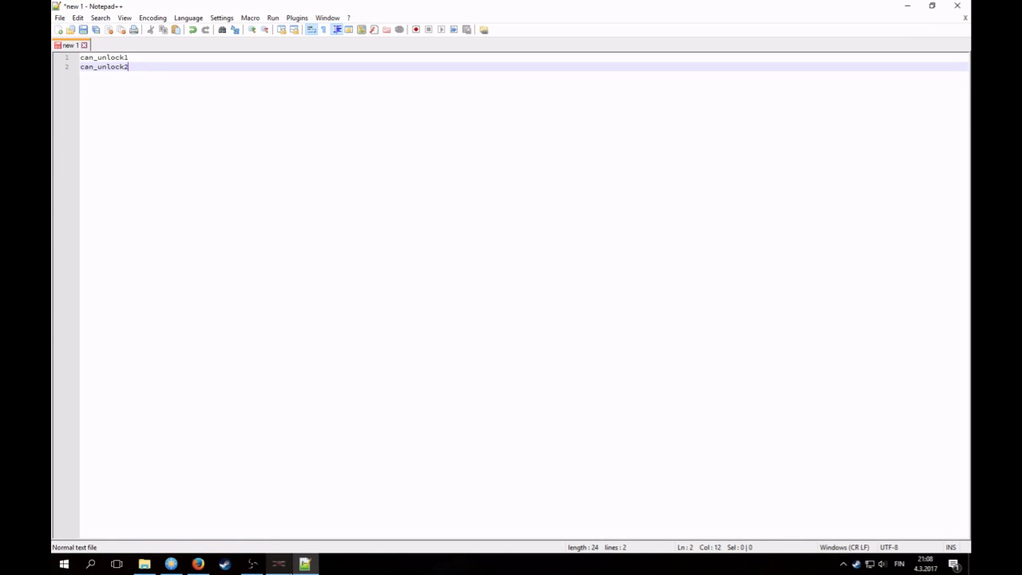
key("Return")
key("Return")
- Select the locked upstairs door in DarkRadiant and copy its name, door_104x56x2hinge_3, into the Notepad++ notes
left_click(278, 565)
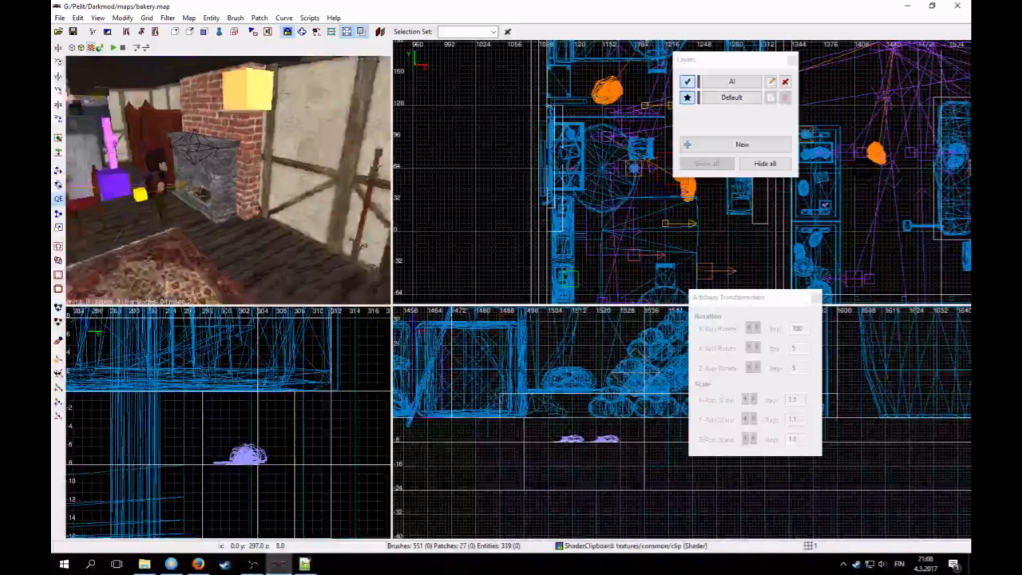
left_click(275, 111)
key("n")
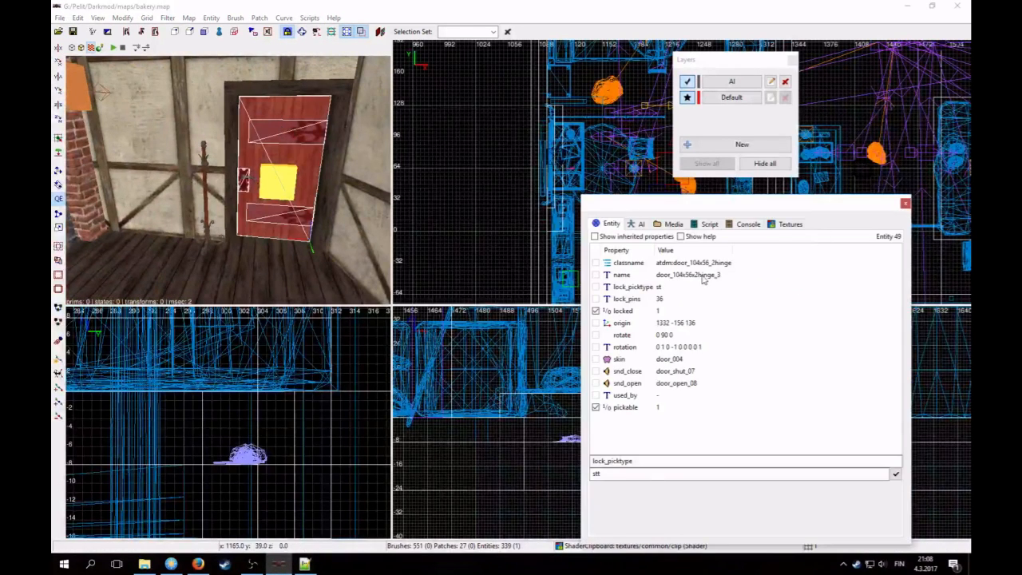
left_click(703, 277)
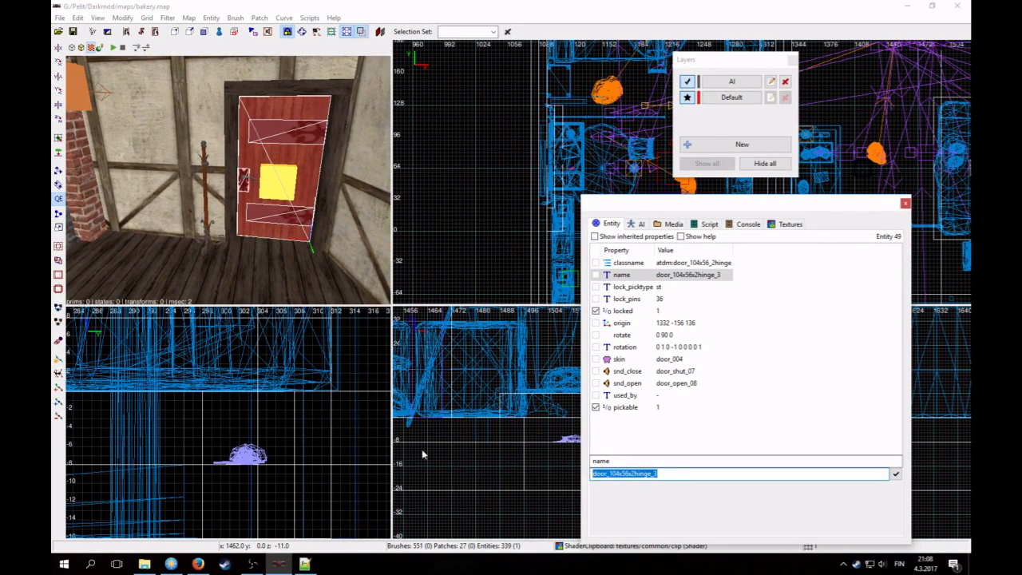
left_click(305, 565)
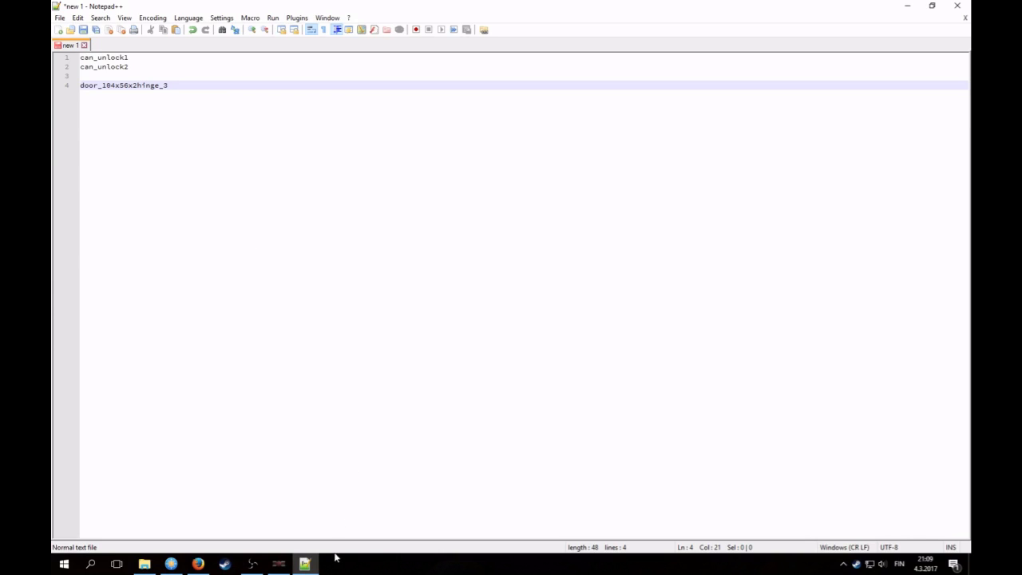
- Return to DarkRadiant and inspect the properties of the ground-floor door and of its handle
left_click(307, 563)
right_click(184, 263)
key("Up")
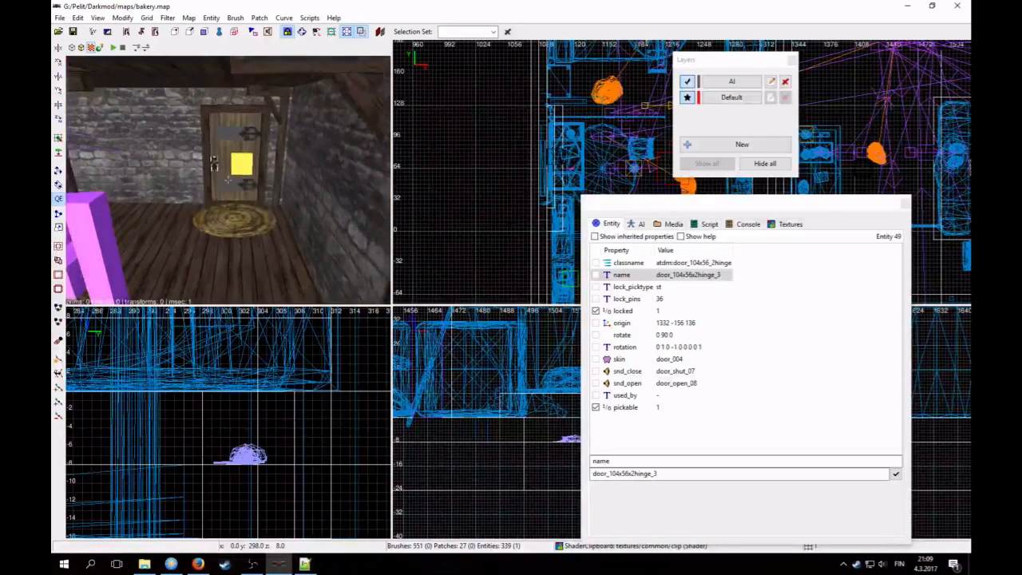
right_click(228, 180)
key("Escape")
left_click(228, 144, "shift")
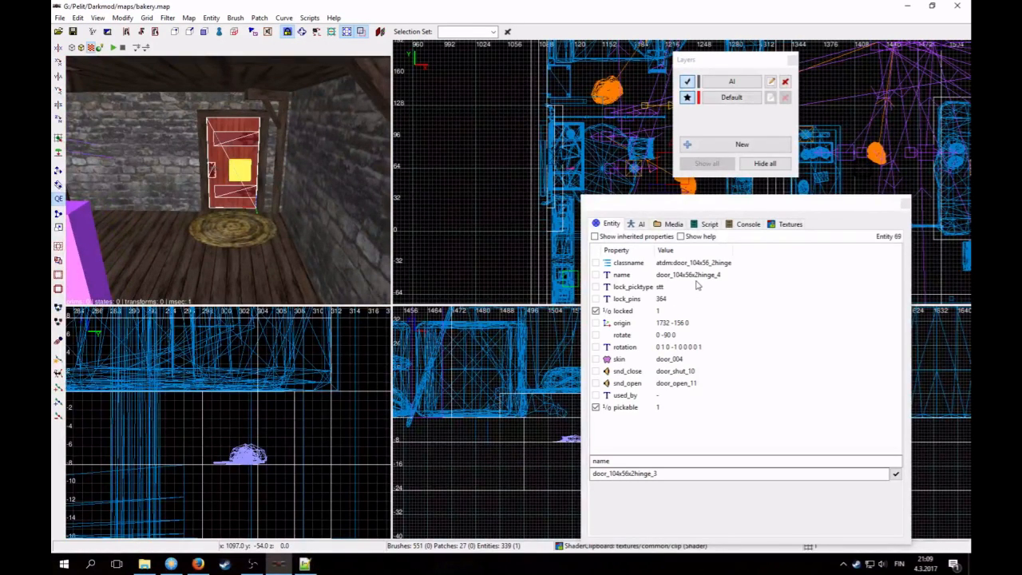
right_click(234, 197)
key("Up")
right_click(233, 197)
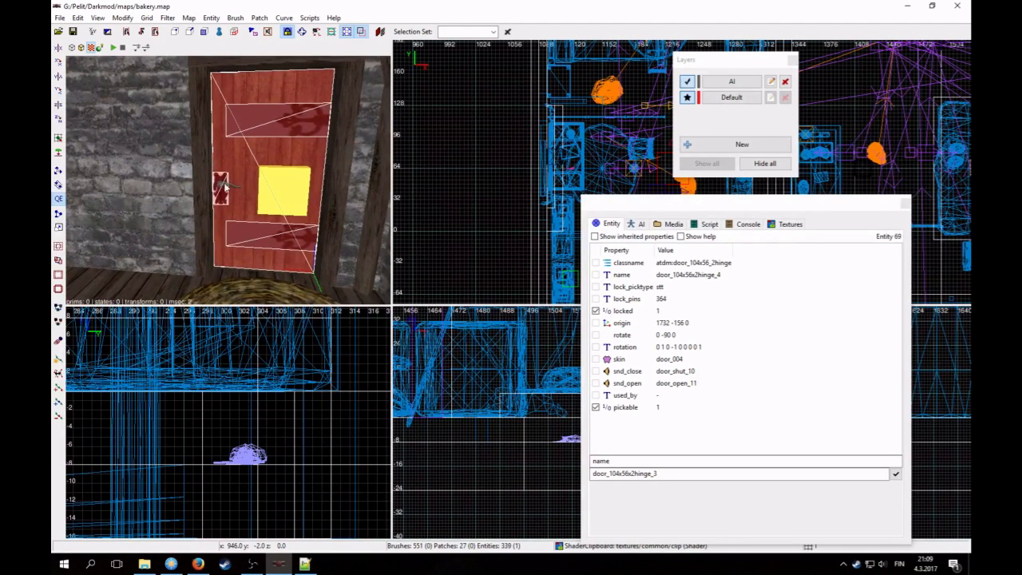
key("Escape")
left_click(224, 188, "shift")
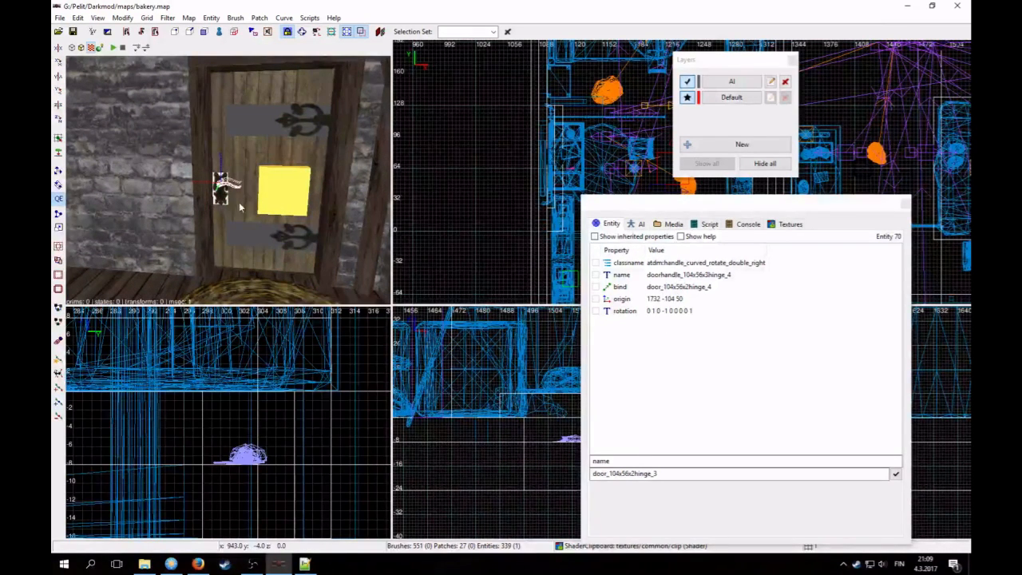
key("Escape")
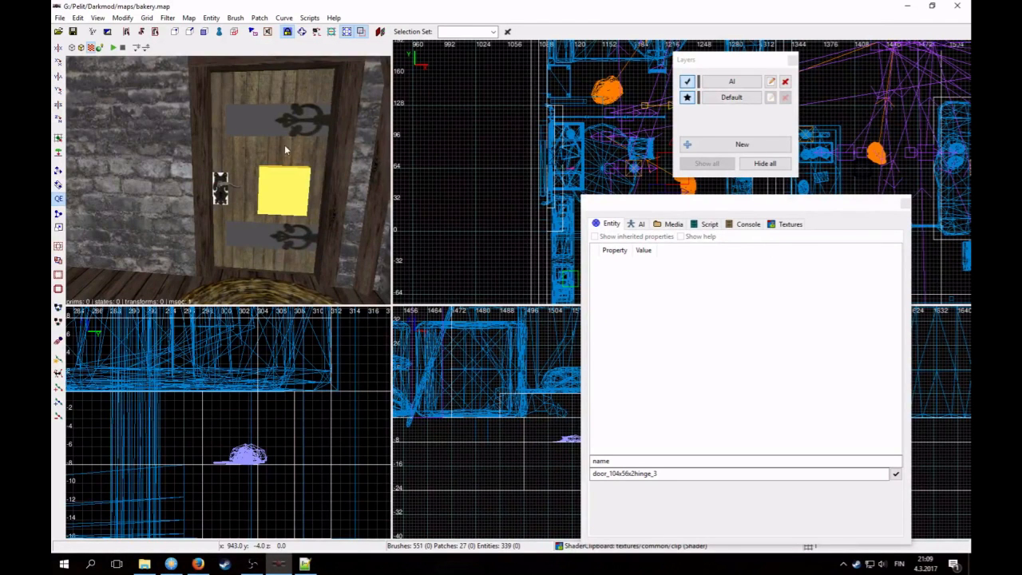
- Copy the ground-floor door's name, door_104x56x2hinge_4, into the Notepad++ notes under the first door's name
left_click(284, 145, "shift")
left_click(621, 274)
left_click_drag(680, 474, 533, 465)
key("ctrl+c")
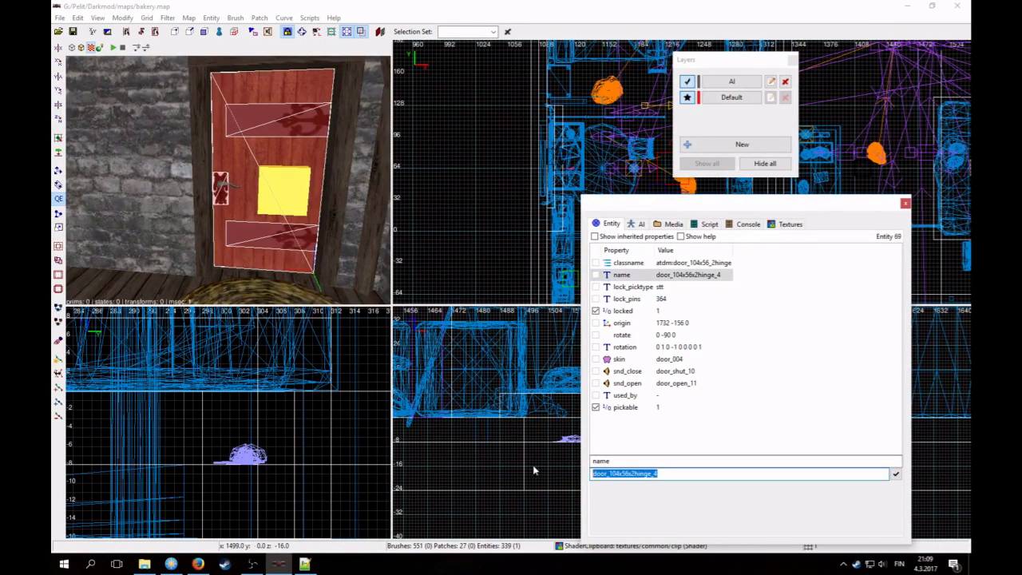
key("Escape")
left_click(304, 564)
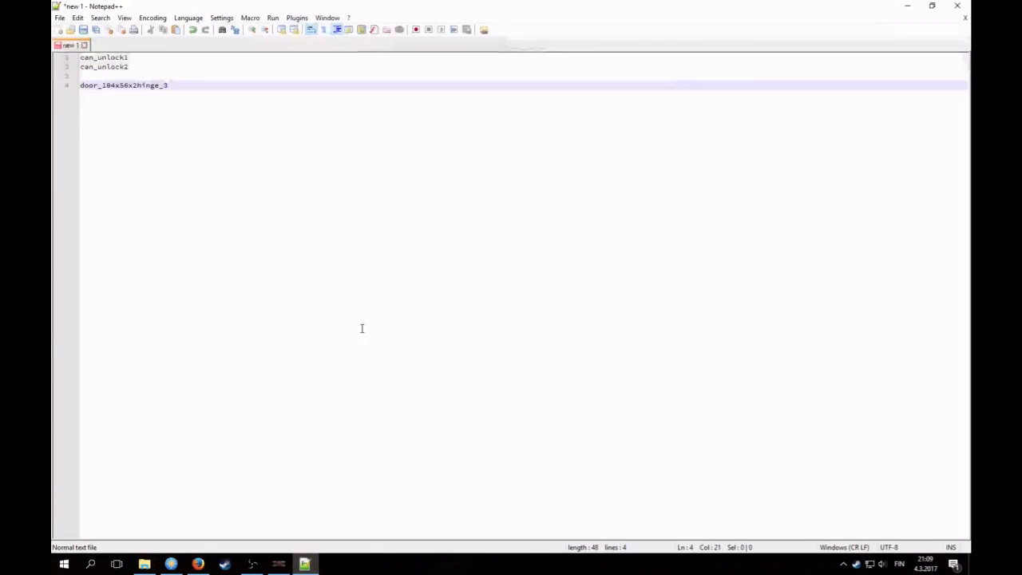
key("Return")
key("ctrl+v")
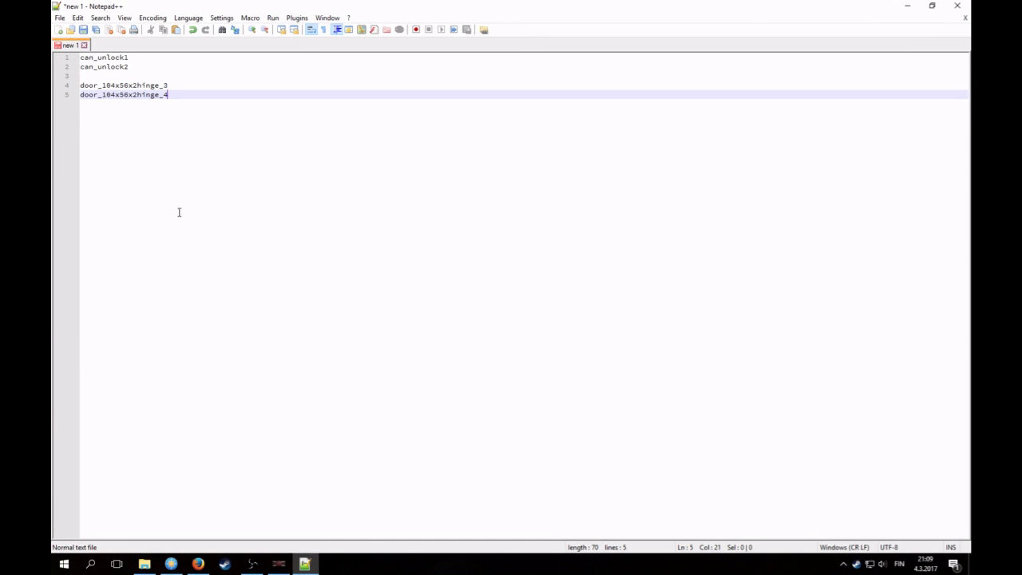
- Back in DarkRadiant, select all characters of the AI layer and enter can_unlock1 from the notes as the property name
left_click(278, 564)
right_click(221, 69)
right_click(221, 69)
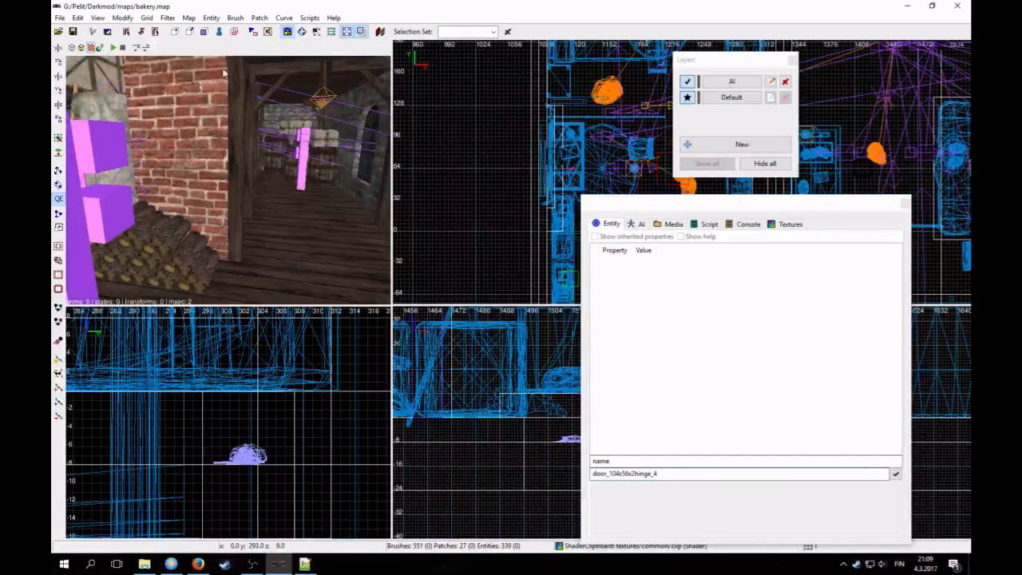
left_click(732, 81)
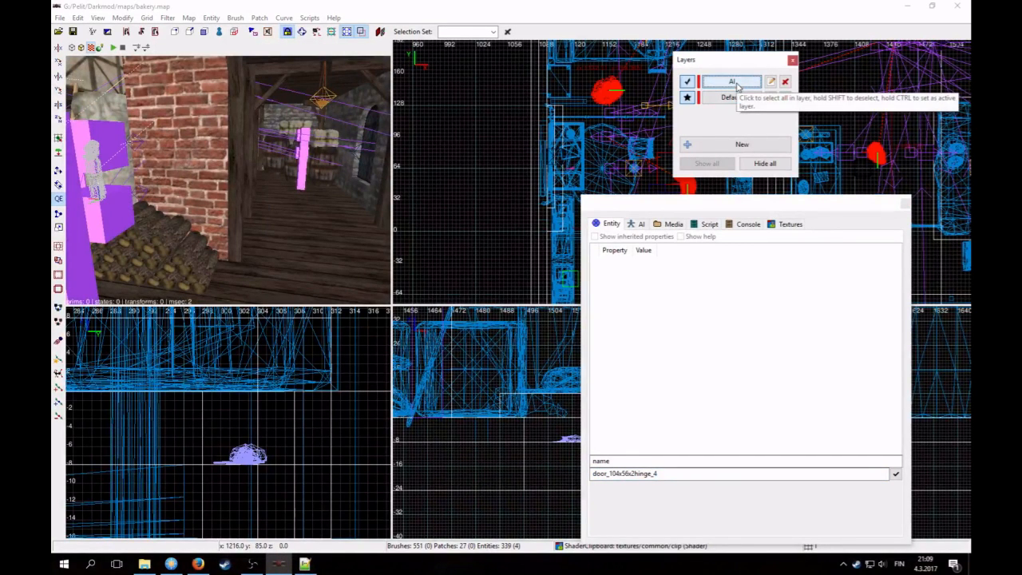
left_click(304, 564)
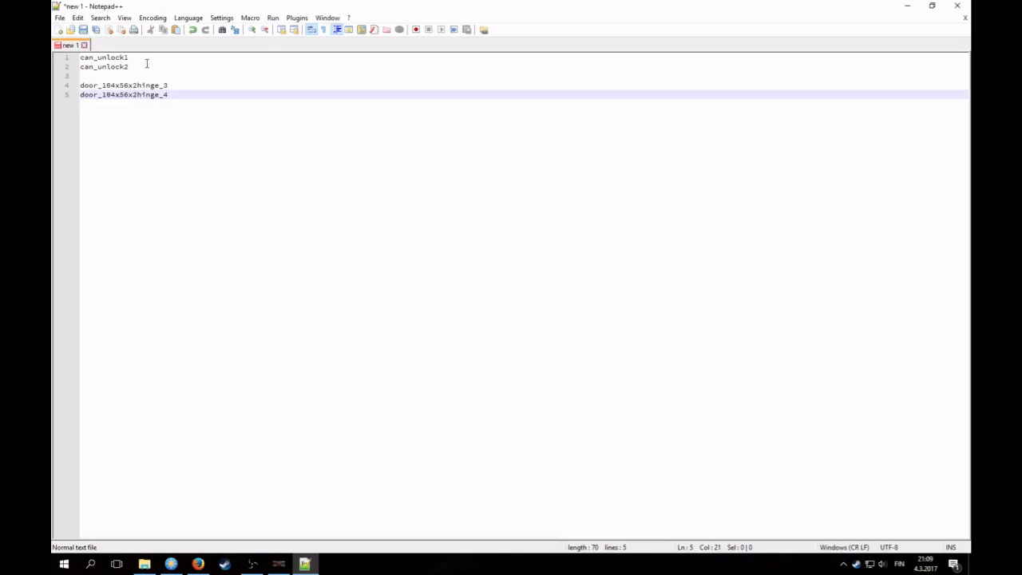
left_click_drag(128, 57, 80, 58)
key("ctrl+c")
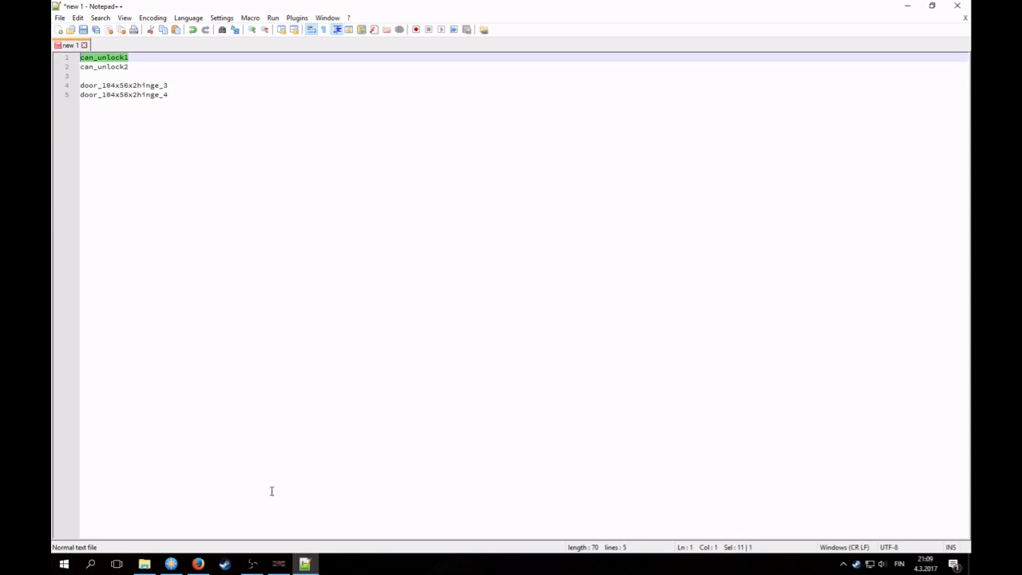
left_click(282, 564)
left_click_drag(631, 463, 563, 463)
key("ctrl+v")
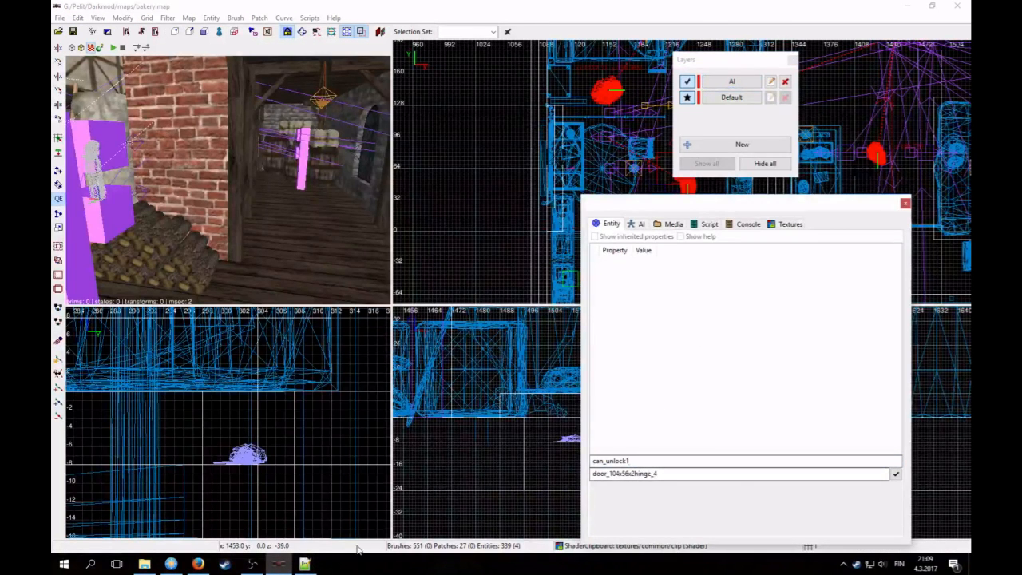
- Copy door_104x56x2hinge_3 from the notes as the value of can_unlock1 and apply it to the selected characters
left_click(304, 564)
left_click_drag(169, 86, 67, 86)
key("ctrl+c")
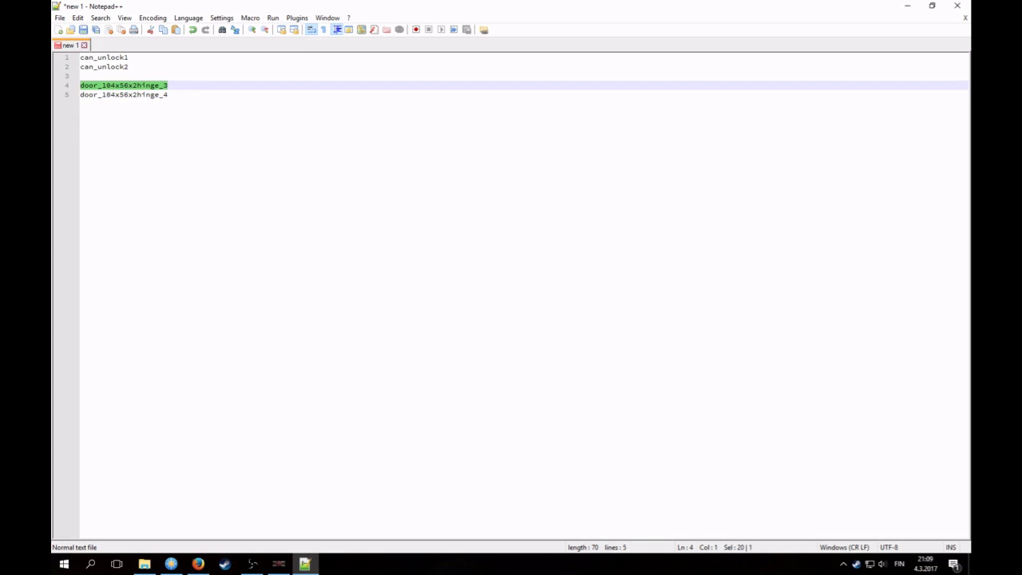
left_click(279, 564)
double_click(674, 475)
key("ctrl+v")
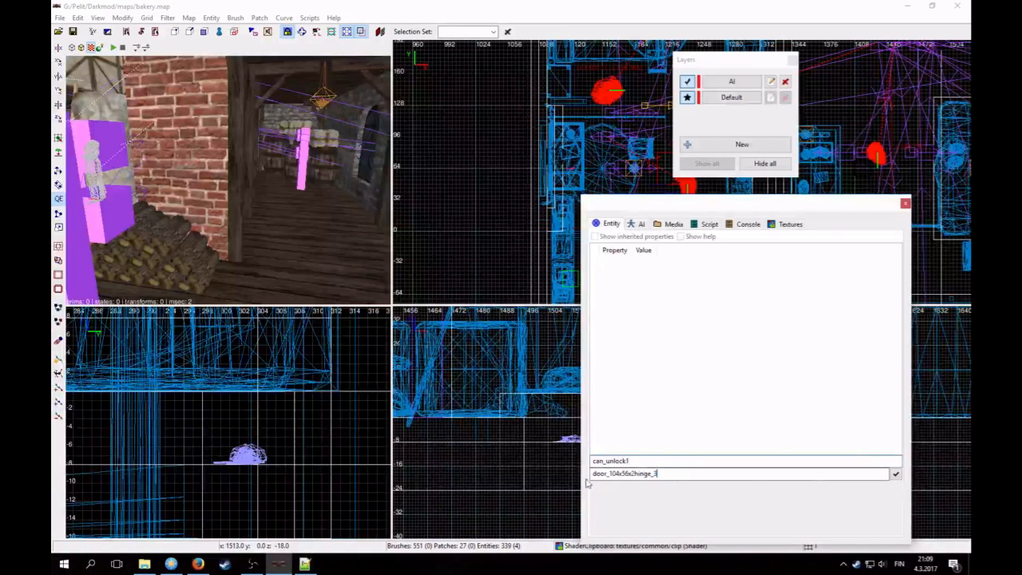
left_click(896, 474)
- Add the property can_unlock2 with the value door_104x56x2hinge_4 from the notes to the selected characters
left_click(674, 461)
left_click(675, 474)
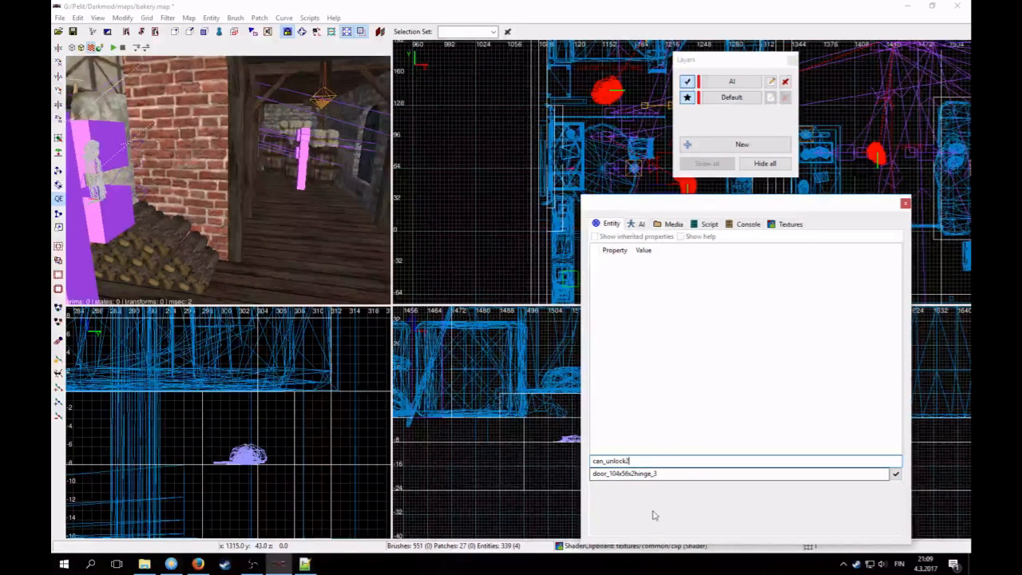
left_click(304, 564)
left_click_drag(174, 95, 73, 95)
key("ctrl+c")
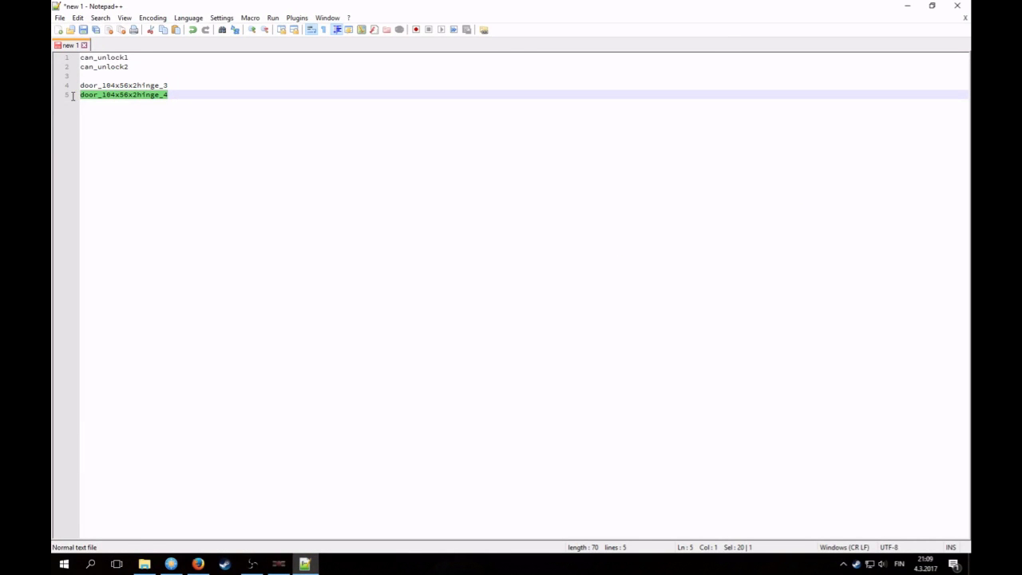
left_click(278, 564)
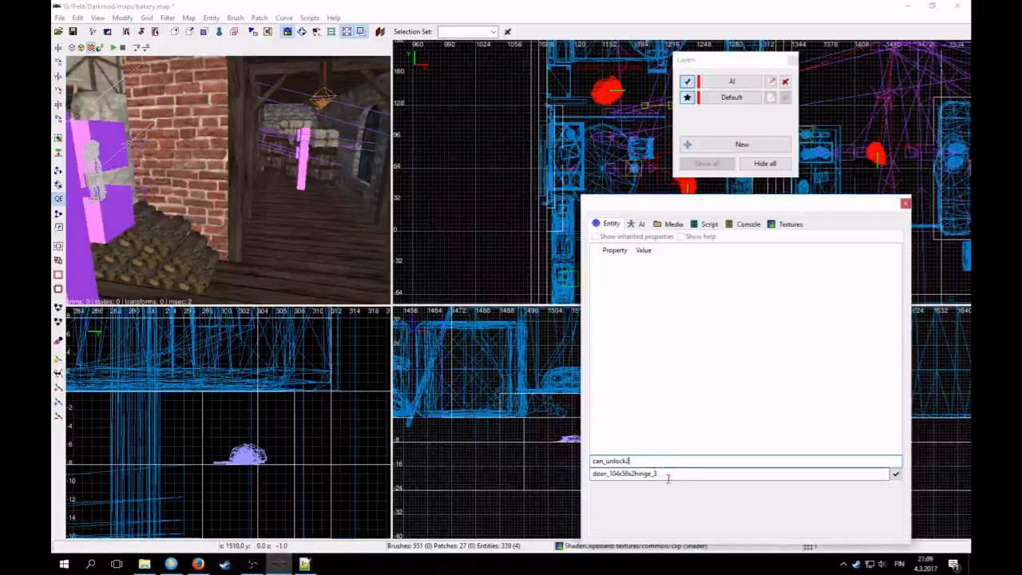
left_click_drag(885, 473, 541, 474)
key("ctrl+v")
left_click(897, 477)
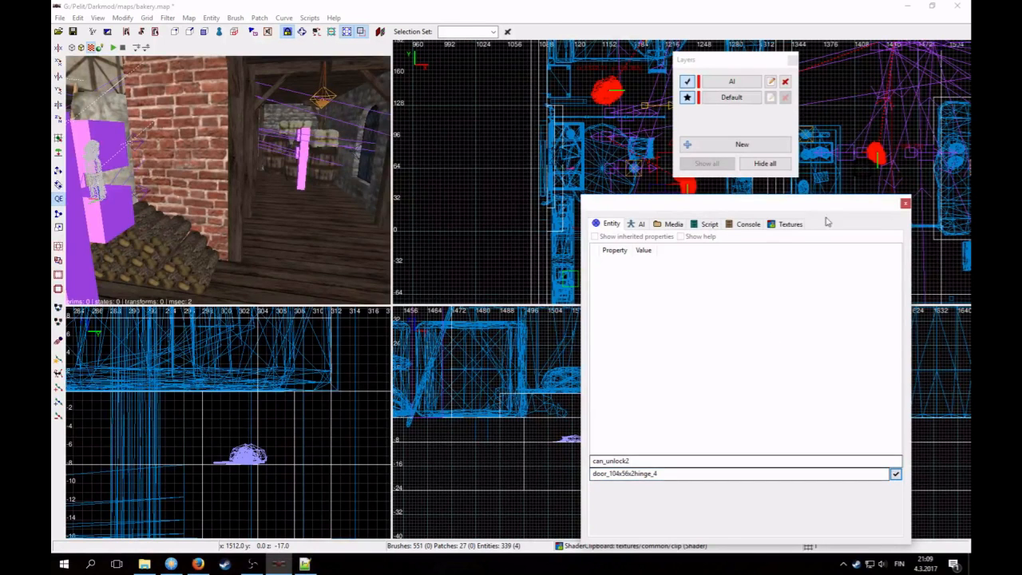
- Deselect the characters and select only the guard in the ground-floor bakery to check his can_unlock properties
right_click(214, 201)
key("Escape")
key("Up")
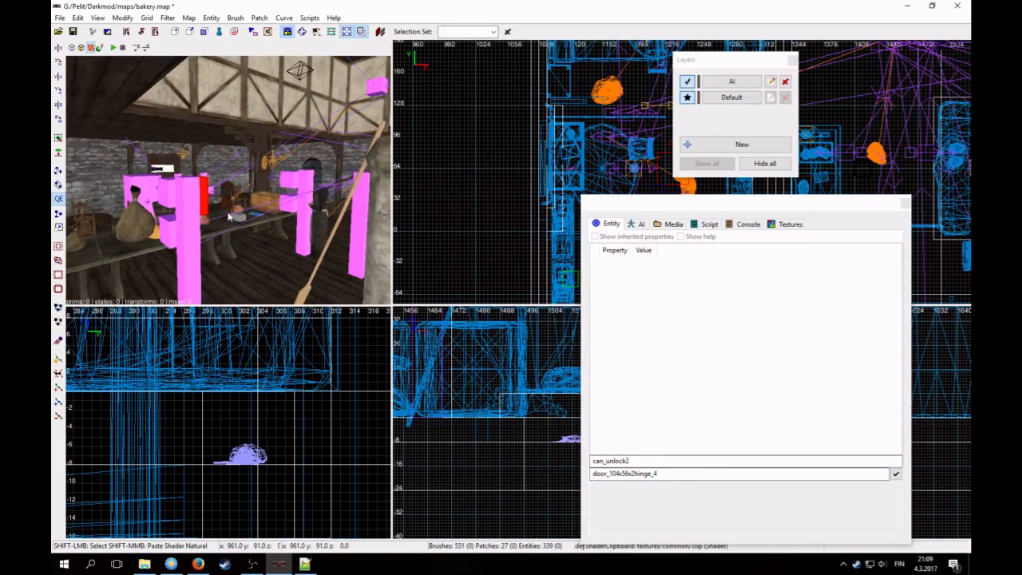
left_click(226, 189, "shift")
right_click(214, 201)
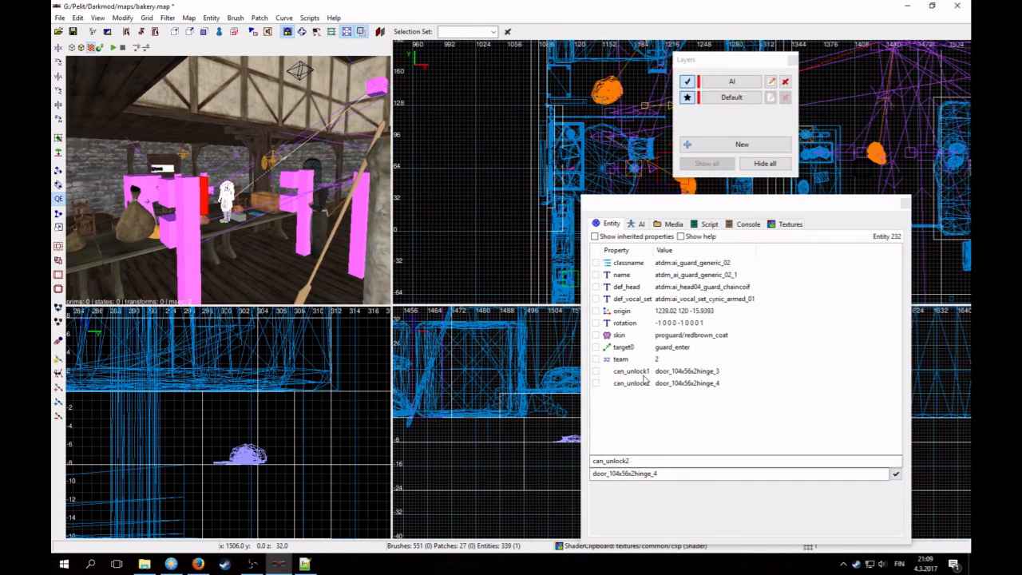
- Deselect the guard and select the two path nodes standing next to the barrels in the yard
key("Escape")
right_click(249, 212)
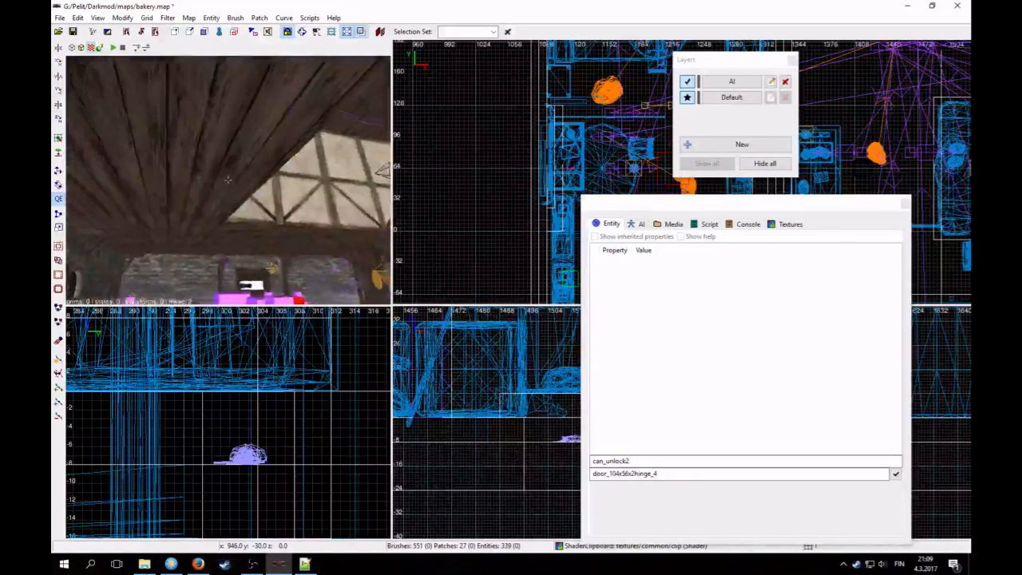
key("Up")
key("Down")
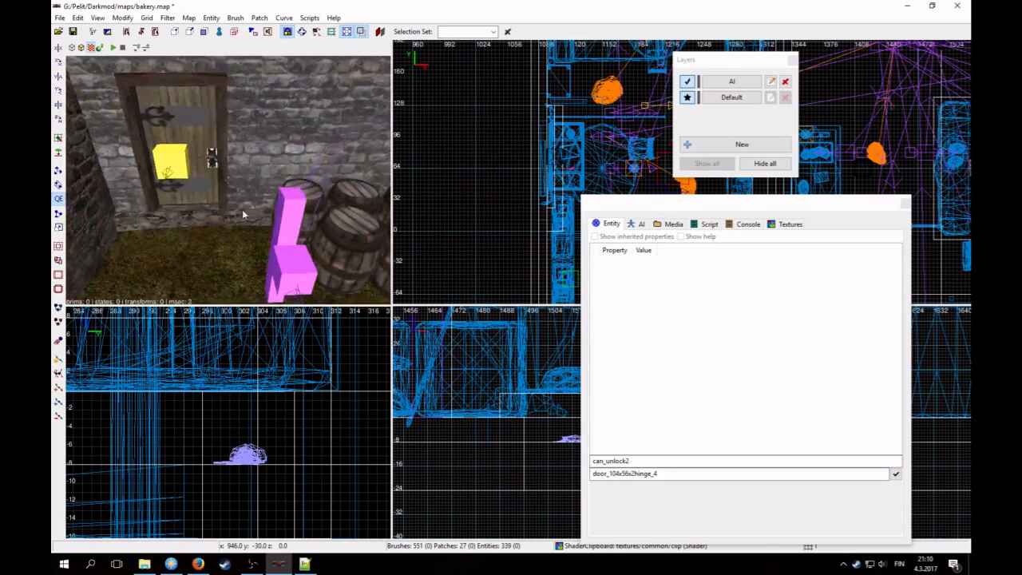
key("4")
left_click(293, 274, "shift")
left_click(288, 215, "shift")
right_click(288, 216)
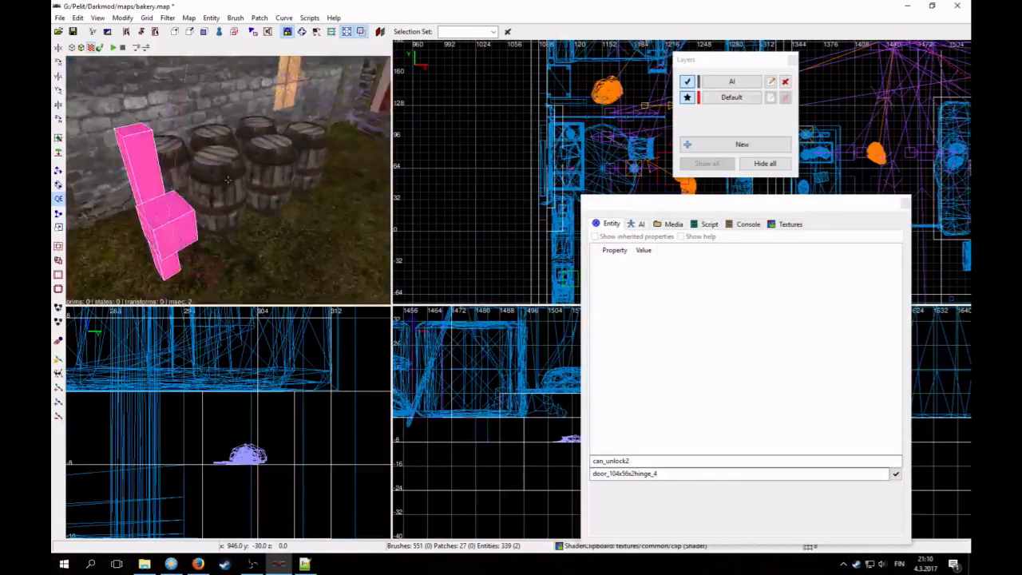
- Show the clip textures and move the two selected path nodes clear of the monster clip around the barrels
left_click(167, 17)
left_click(200, 68)
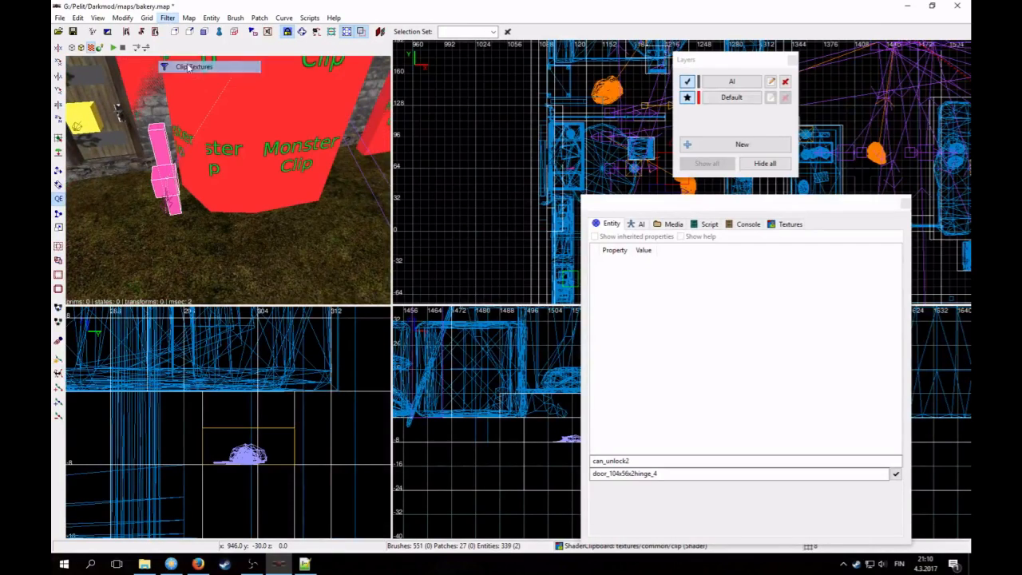
left_click(792, 59)
left_click(905, 204)
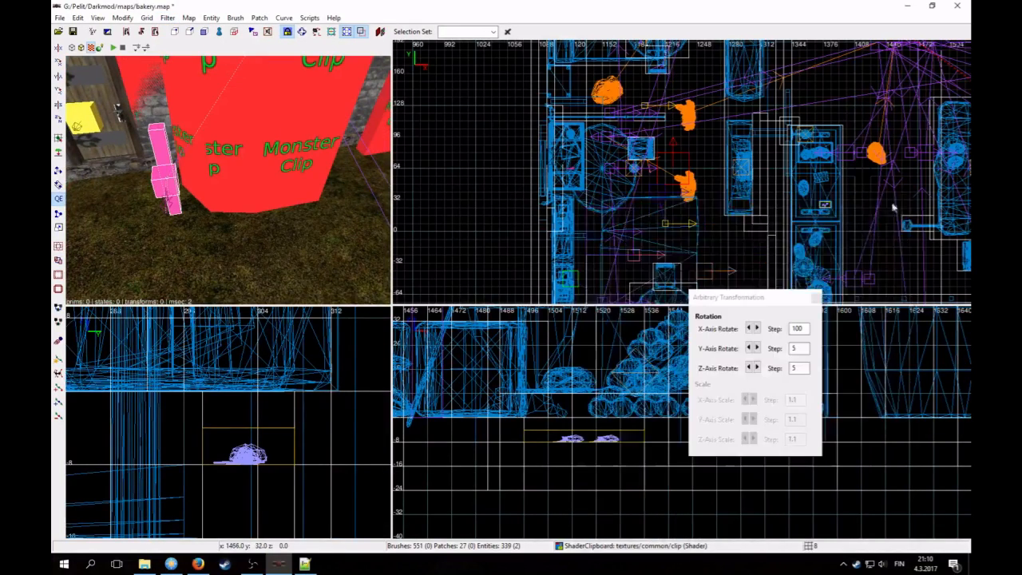
scroll(887, 209, "down", 2)
scroll(727, 188, "up", 4)
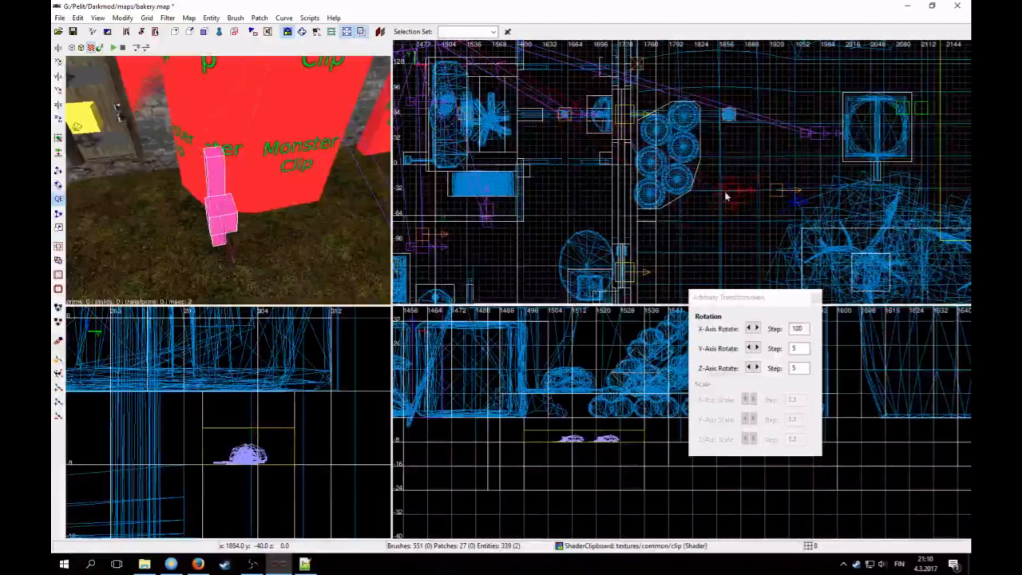
key("Escape")
- Hide the clip textures again and save the map
right_click(238, 200)
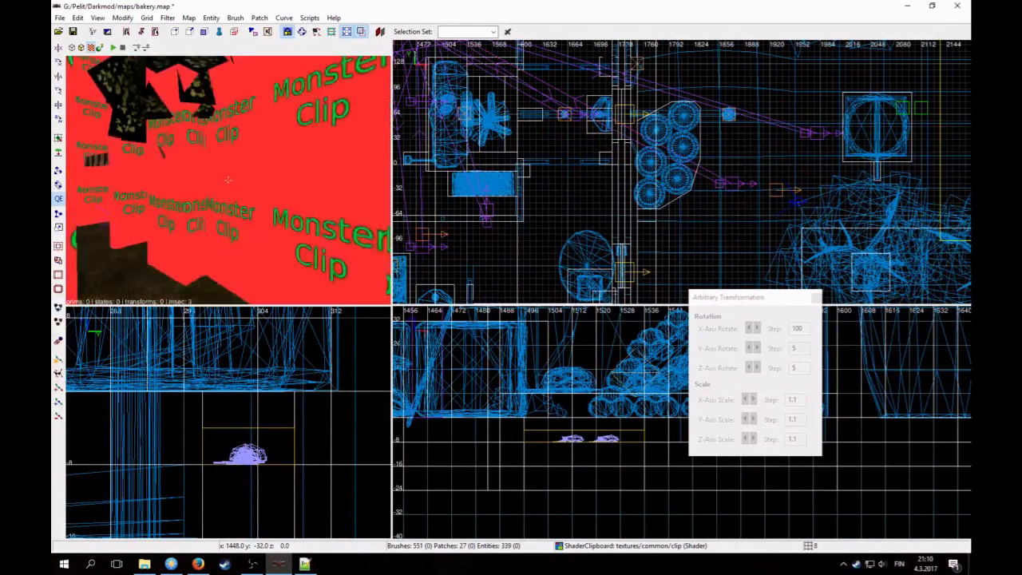
left_click(167, 17)
left_click(178, 67)
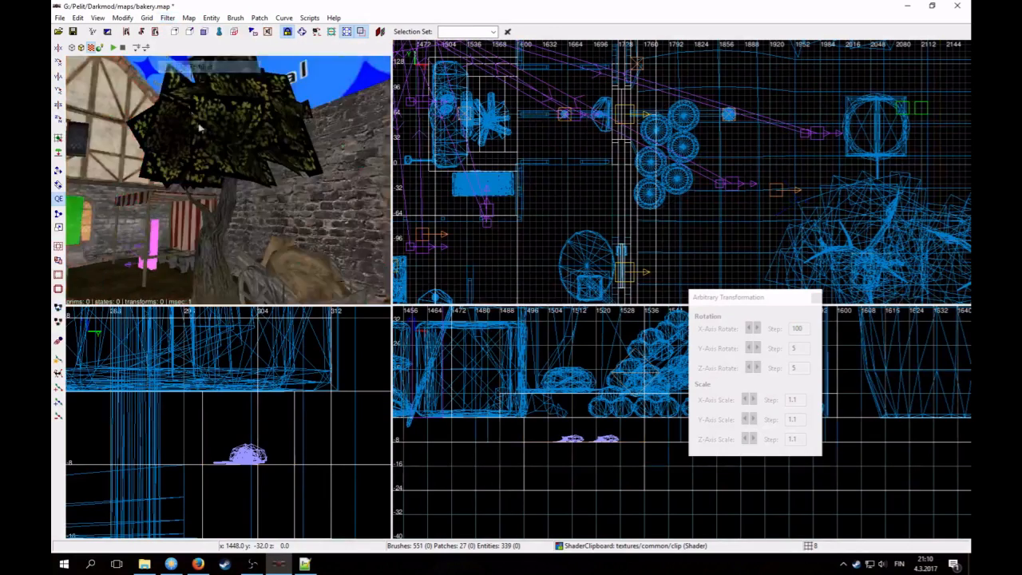
left_click(73, 33)
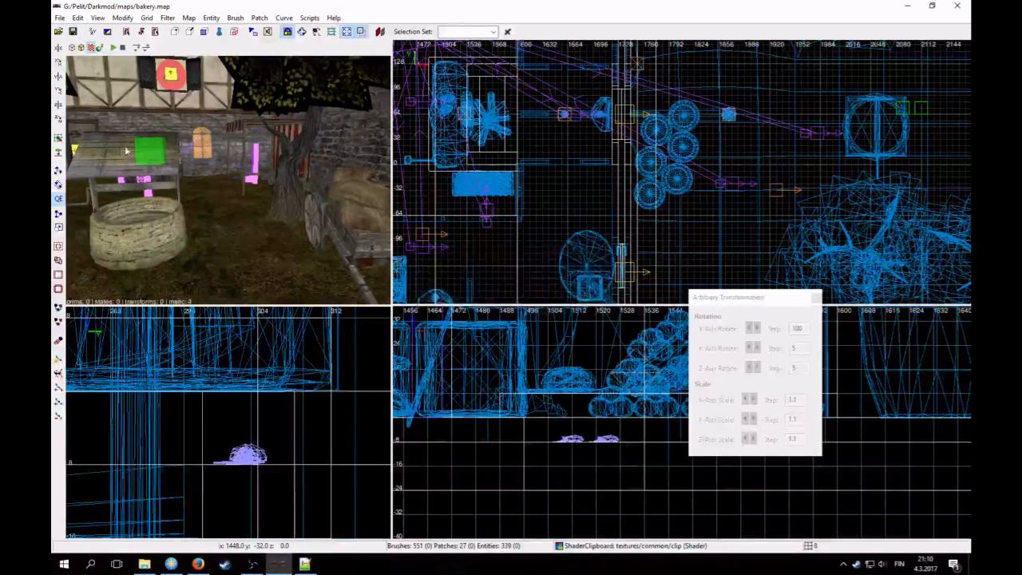
- Select the red player start inside the bakery and move it to the wooden gate in the yard's outer wall
right_click(237, 202)
key("Up")
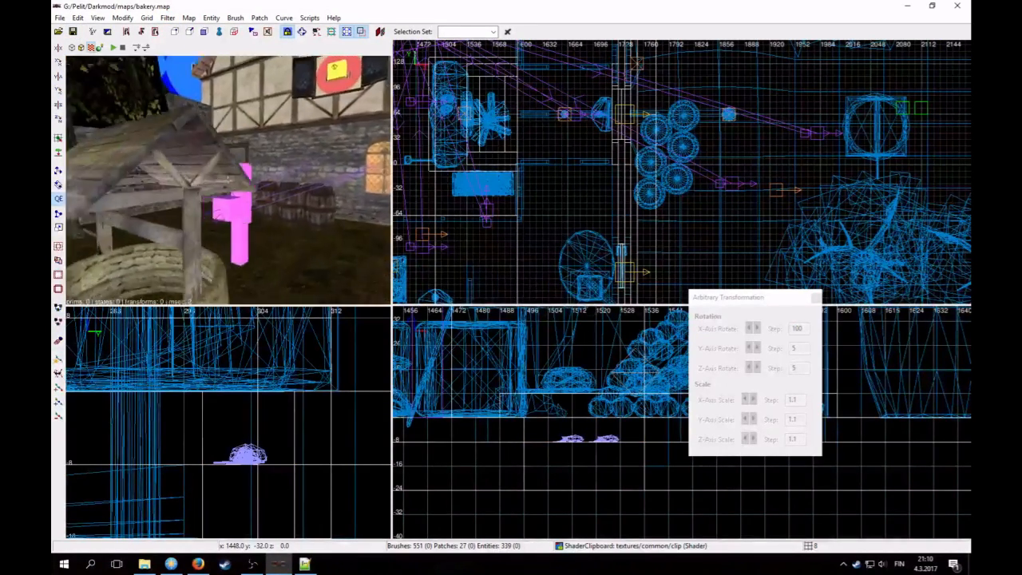
key("Up")
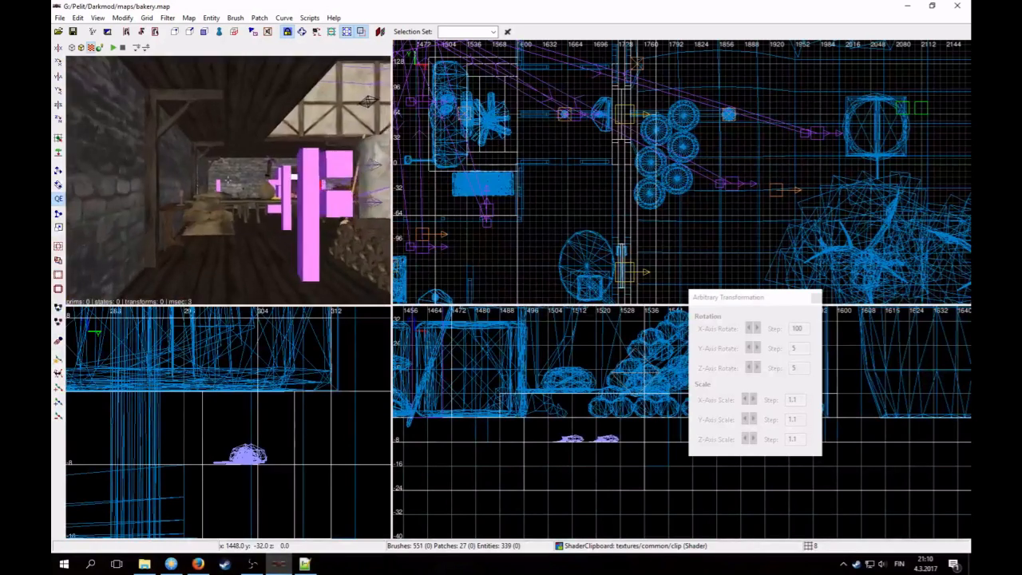
key("Up")
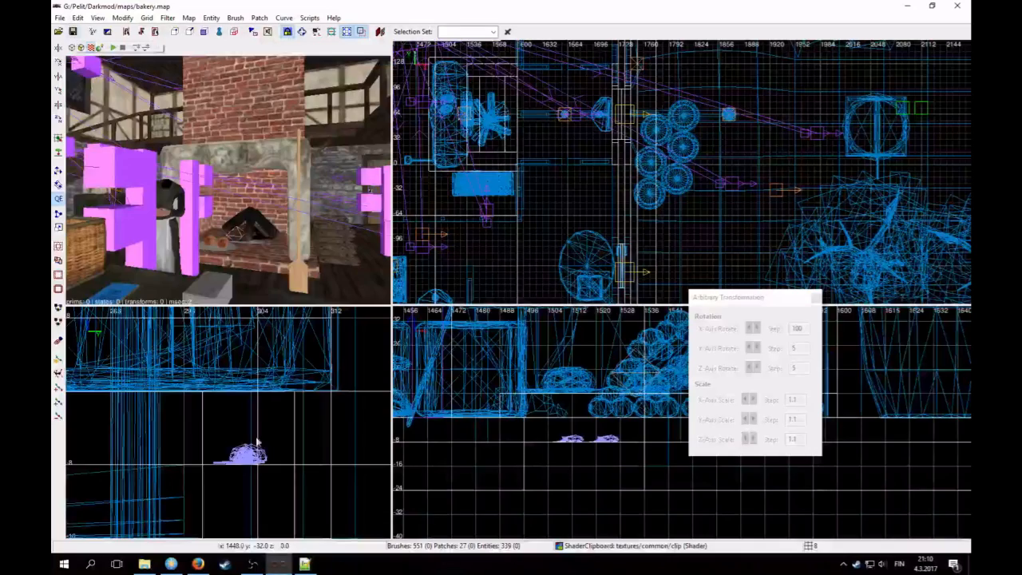
key("Up")
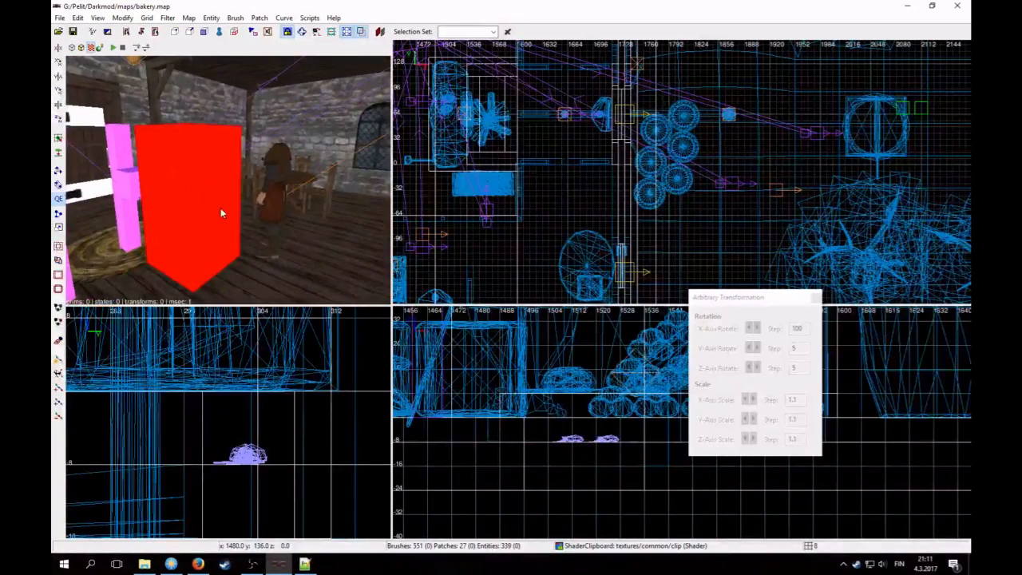
left_click(196, 204, "shift")
key("Down")
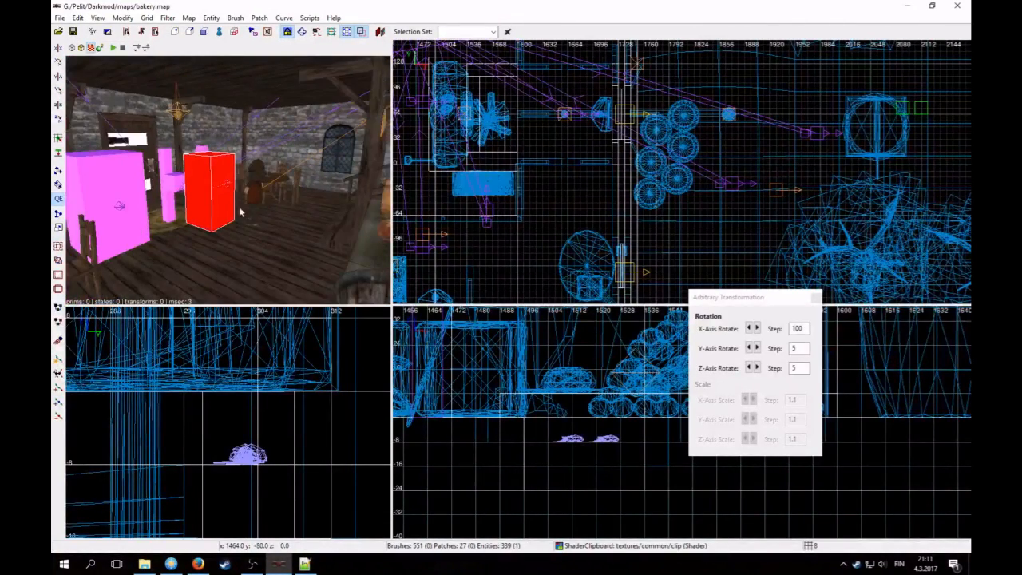
scroll(642, 211, "down", 3)
left_click_drag(444, 146, 897, 166)
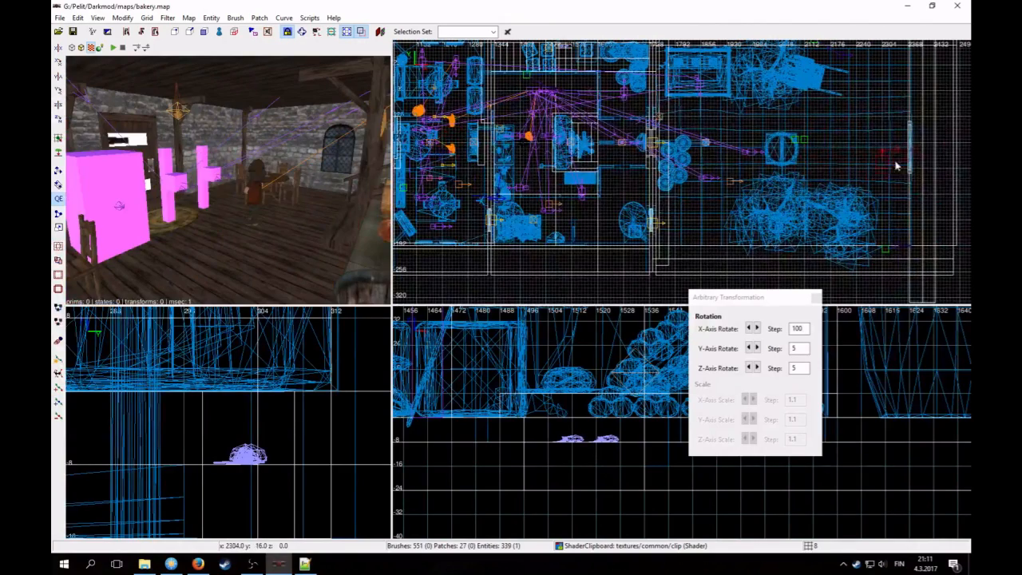
- Rotate the player start at the gate to face the bakery, checking its position and the view from there
key("Up")
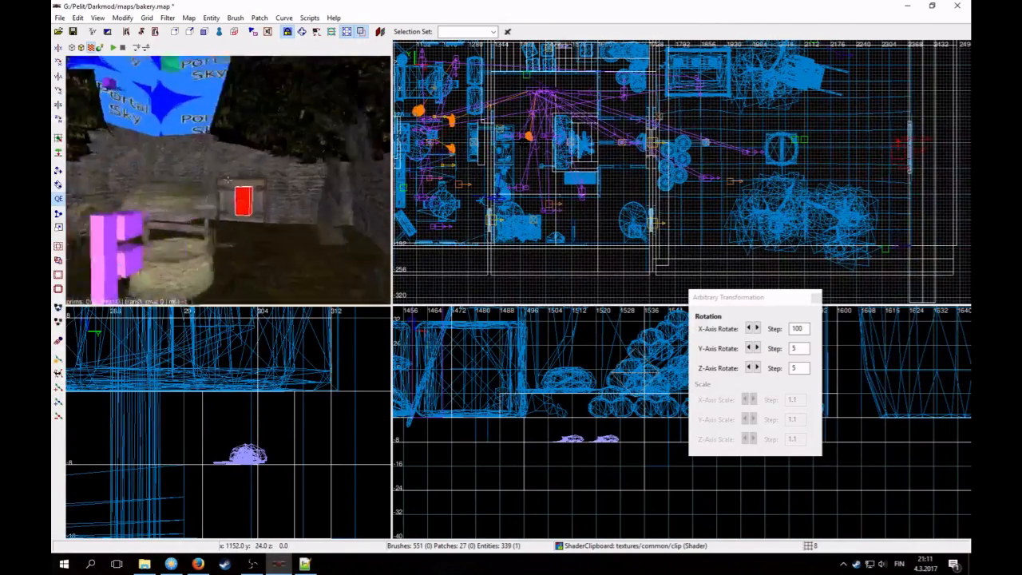
key("Up")
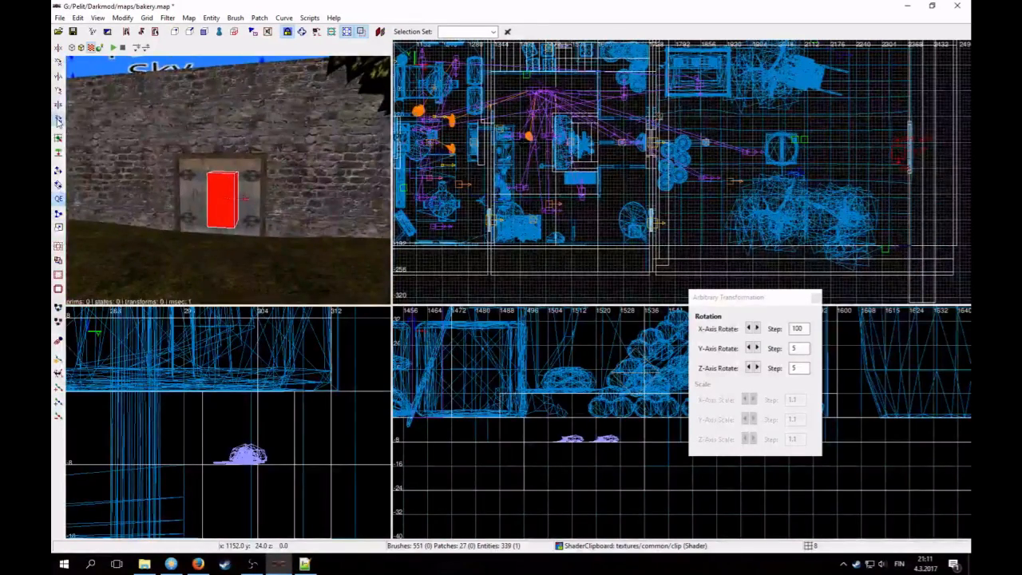
key("Up")
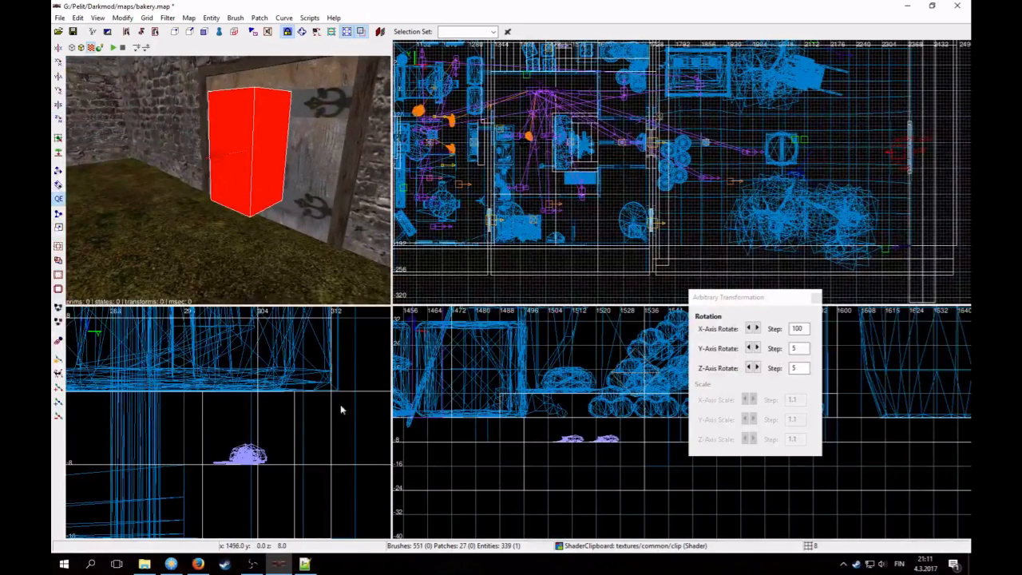
key("Up")
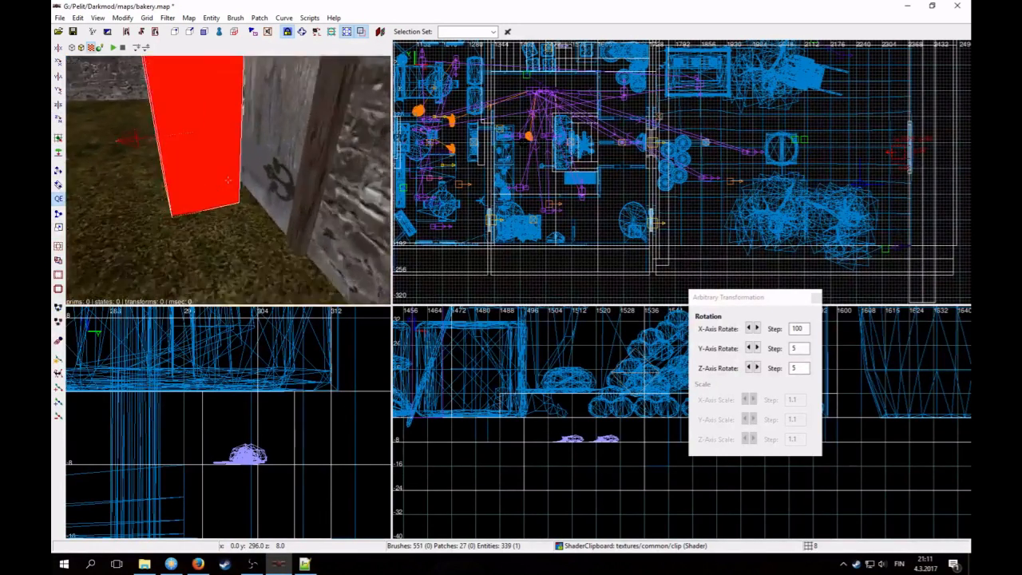
key("Down")
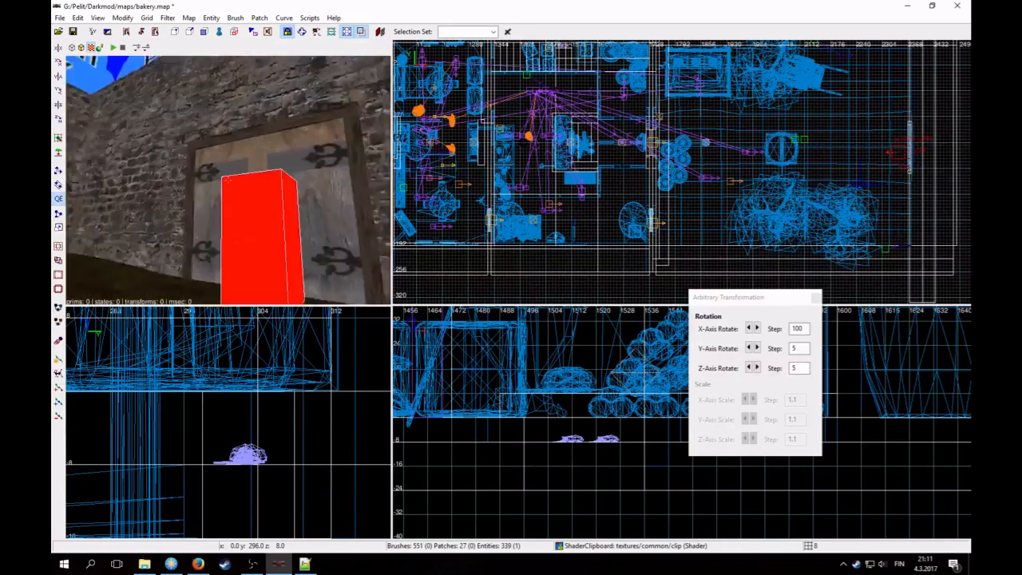
key("Up")
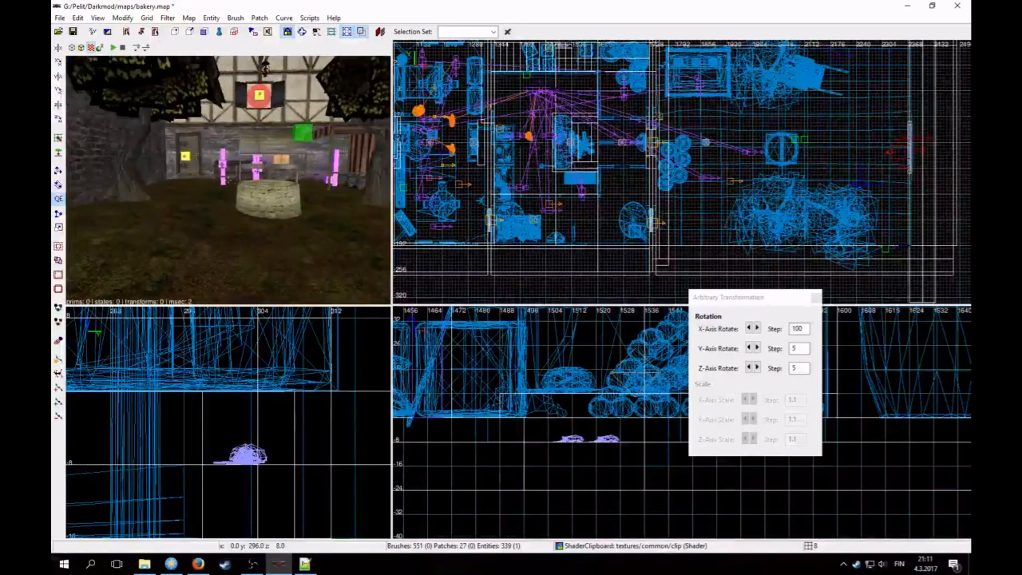
key("Down")
right_click(181, 187)
- Close the rotation dialog, fine-tune the player start's height above the ground in the side view, and deselect it
left_click(815, 297)
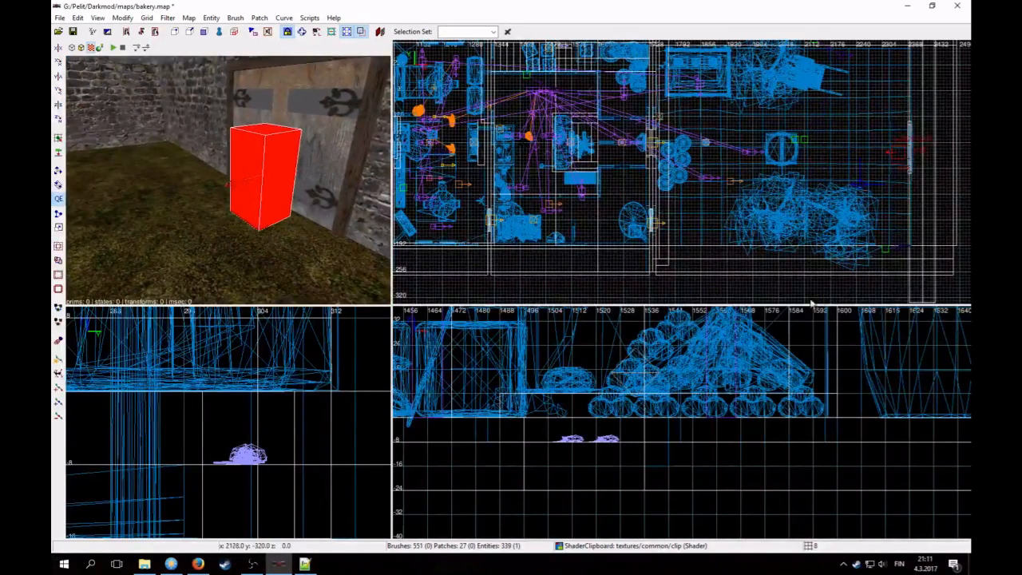
scroll(738, 422, "up", 4)
scroll(738, 422, "up", 5)
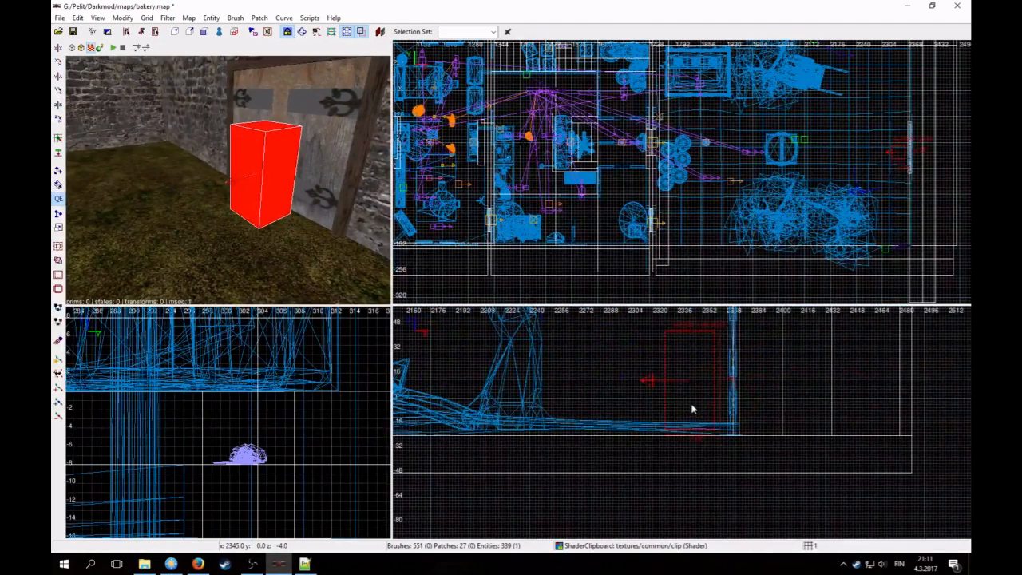
key("Escape")
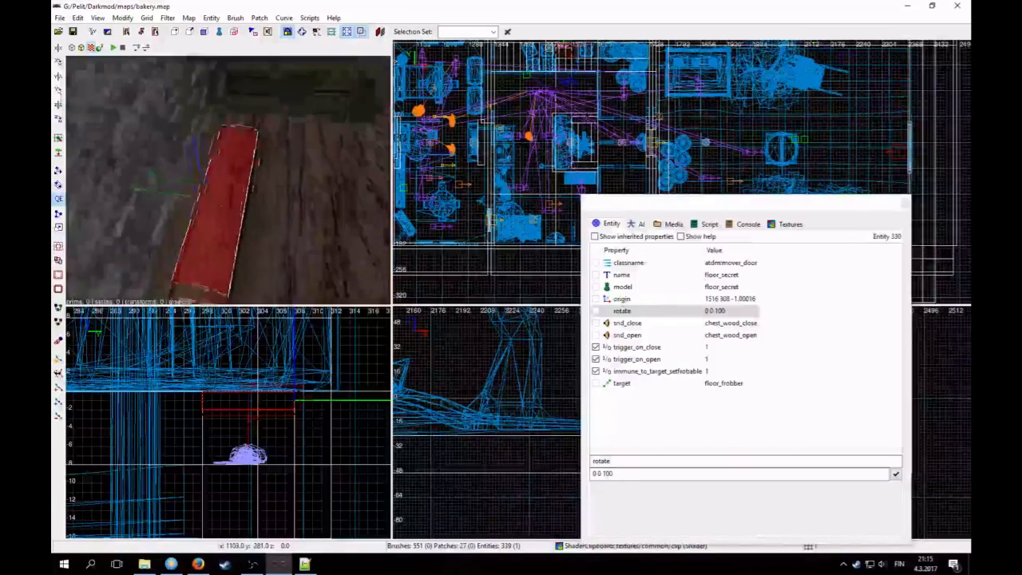
- Reverse the opening direction of the floor_secret floorboard by setting its rotate property to 0 0 -100
scroll(228, 180, "up", 2)
scroll(227, 179, "down", 3)
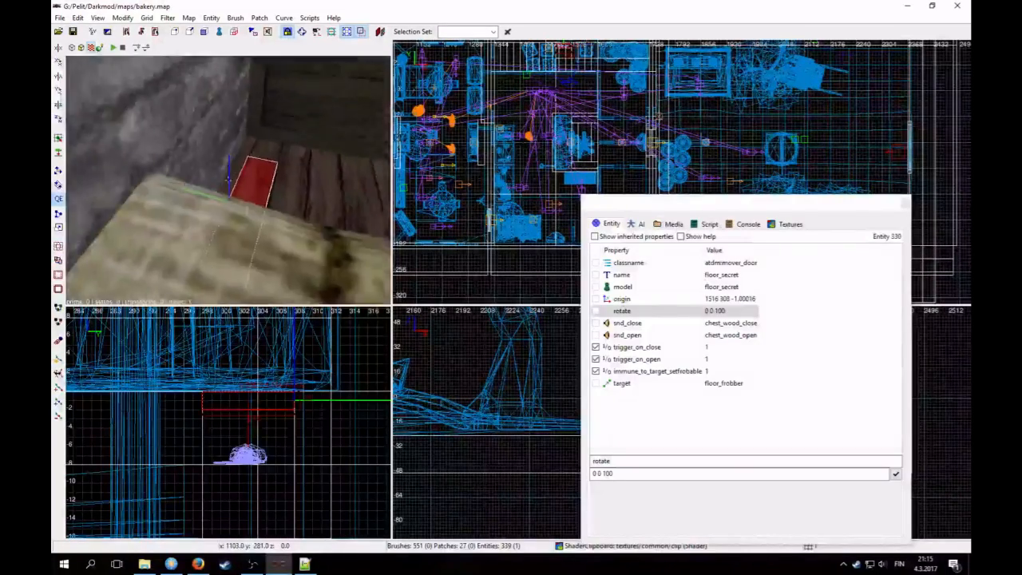
scroll(228, 180, "up", 3)
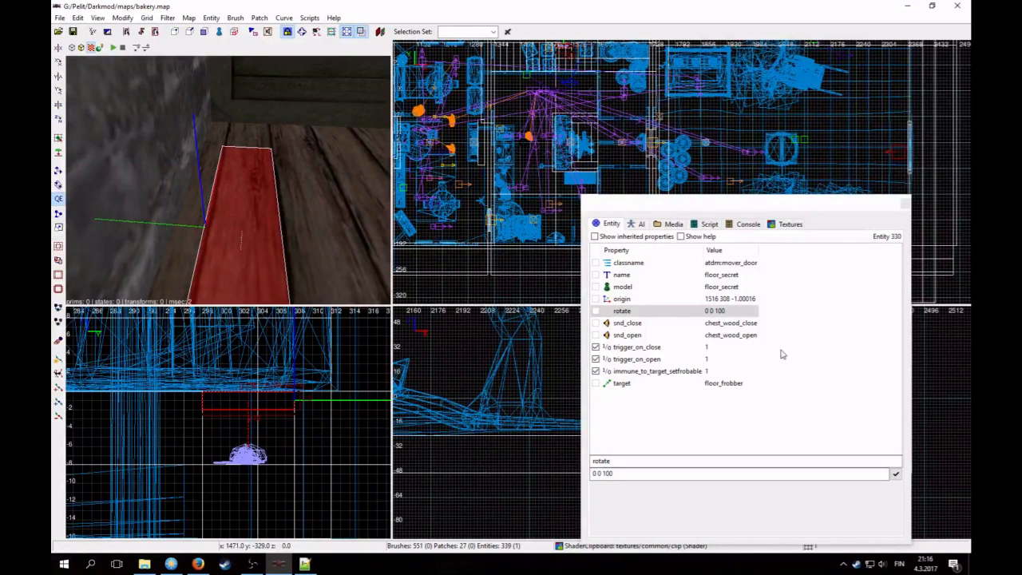
left_click(620, 473)
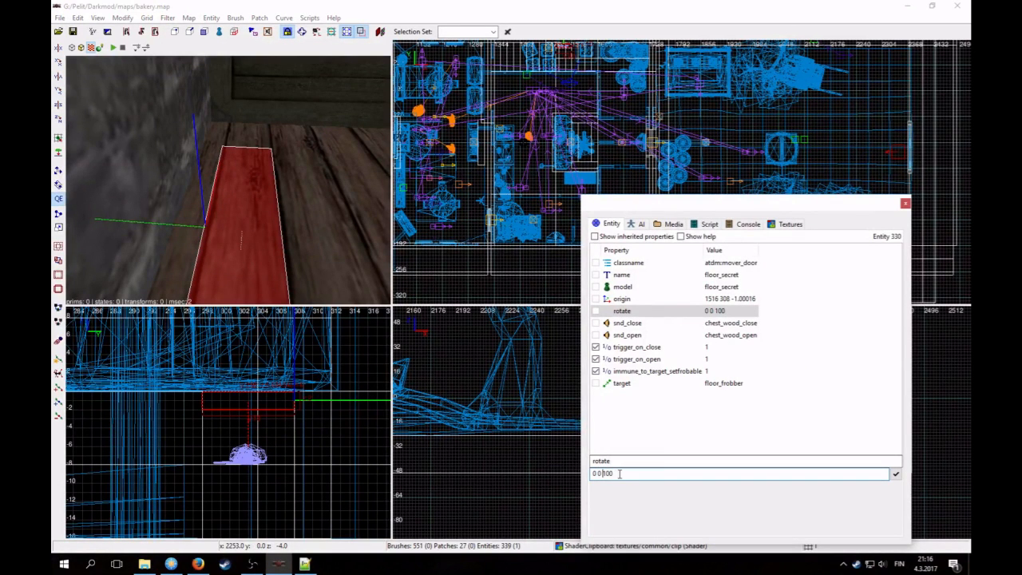
key("Left")
key("Left")
key("Left")
type("-")
key("Return")
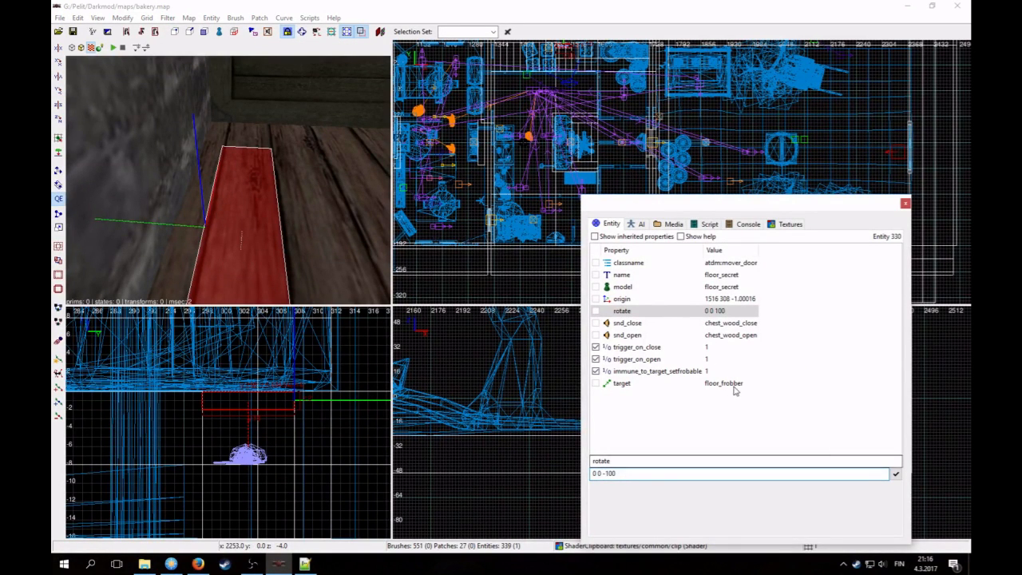
- Deselect the secret floorboard and save the map
key("h")
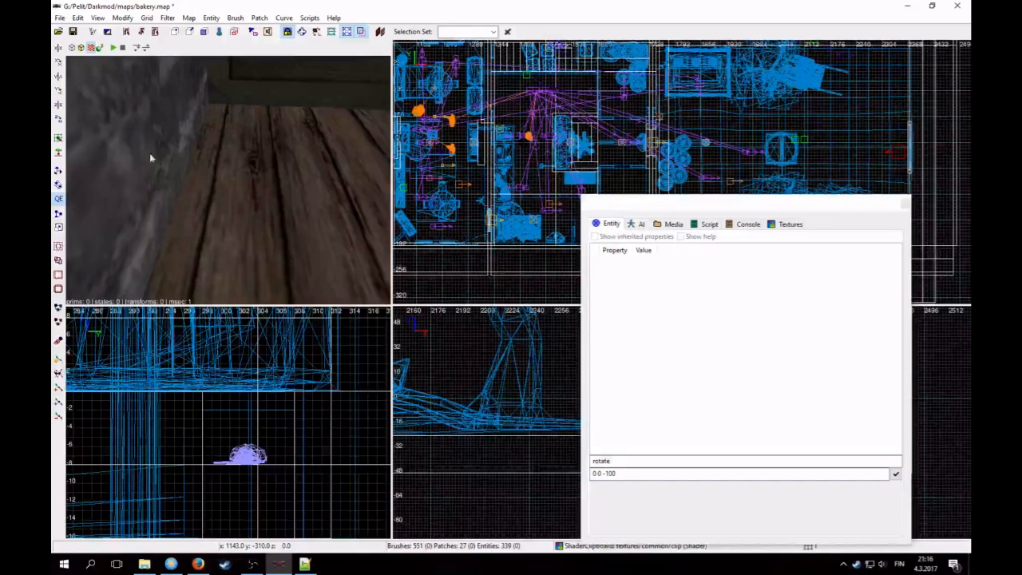
left_click(238, 230, "shift")
key("Escape")
left_click(72, 31)
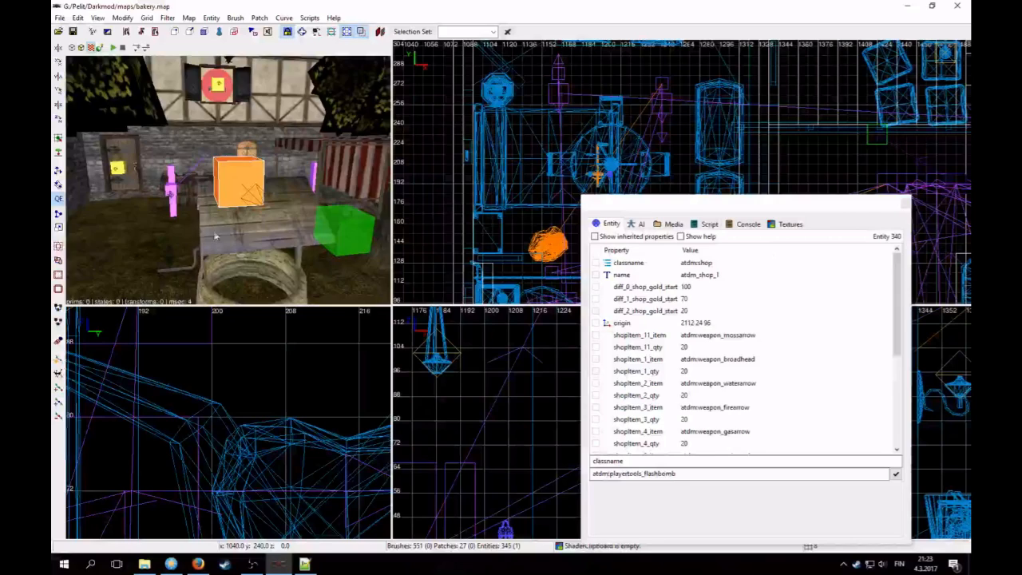
- Inspect the atdm:shop entity beside the wooden table and examine its shopItem item and quantity properties
right_click(217, 230)
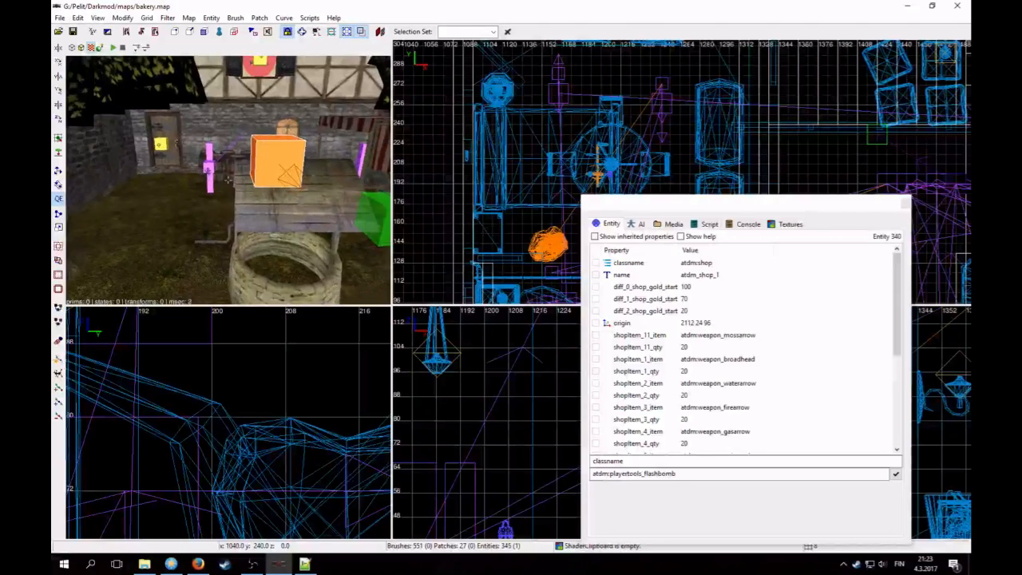
right_click(217, 230)
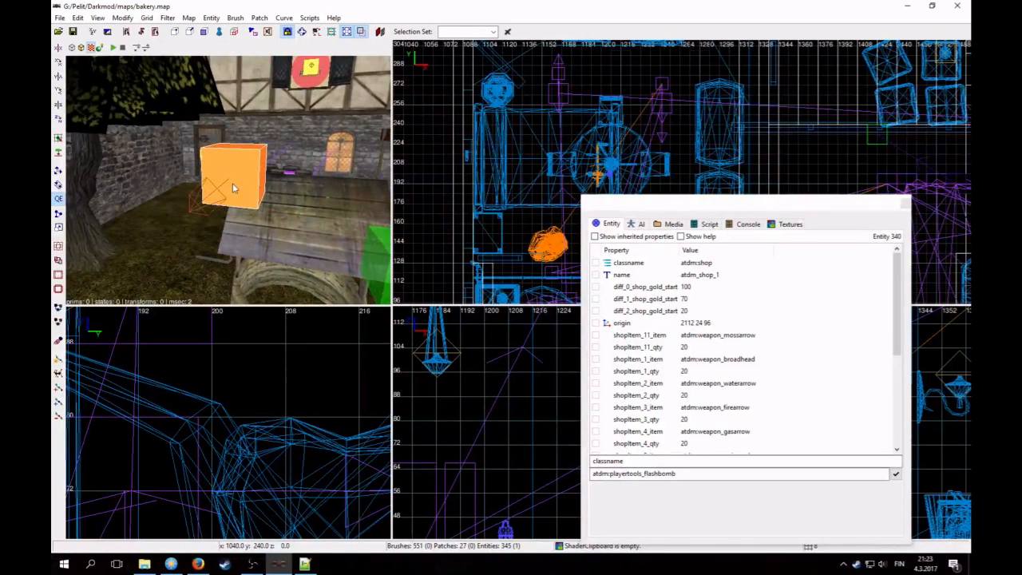
right_click(222, 189)
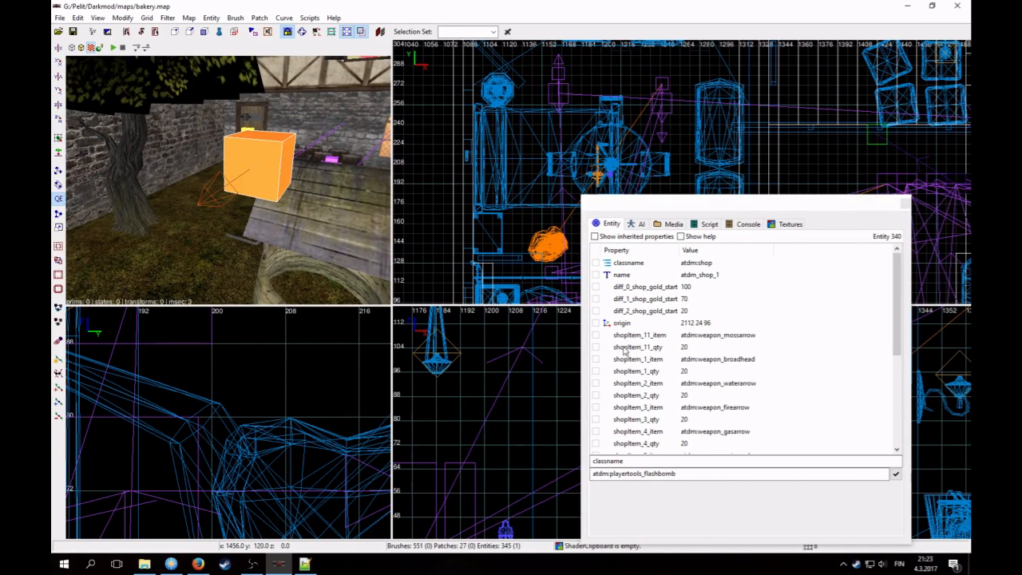
left_click(641, 337)
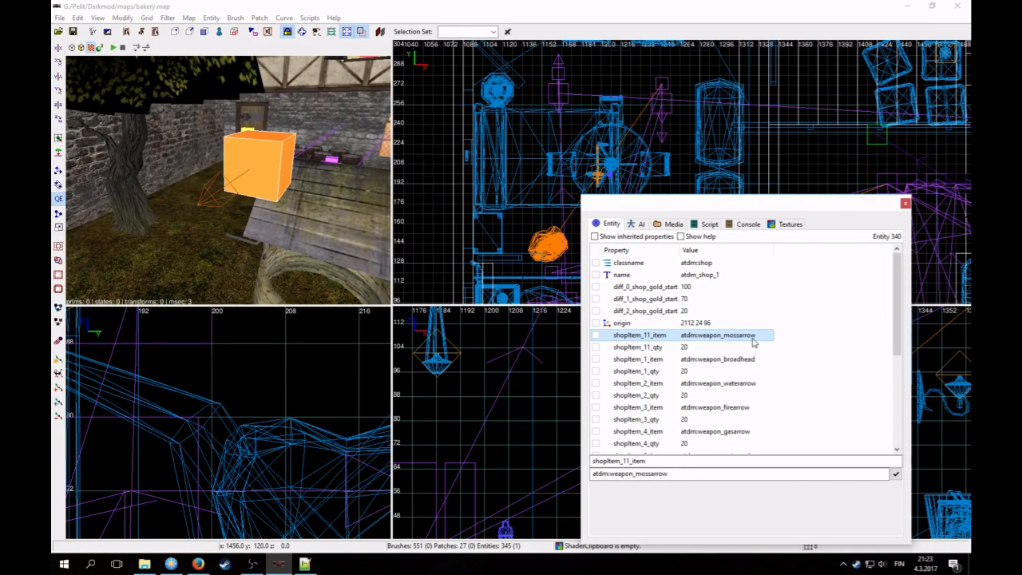
key("Down")
key("Down")
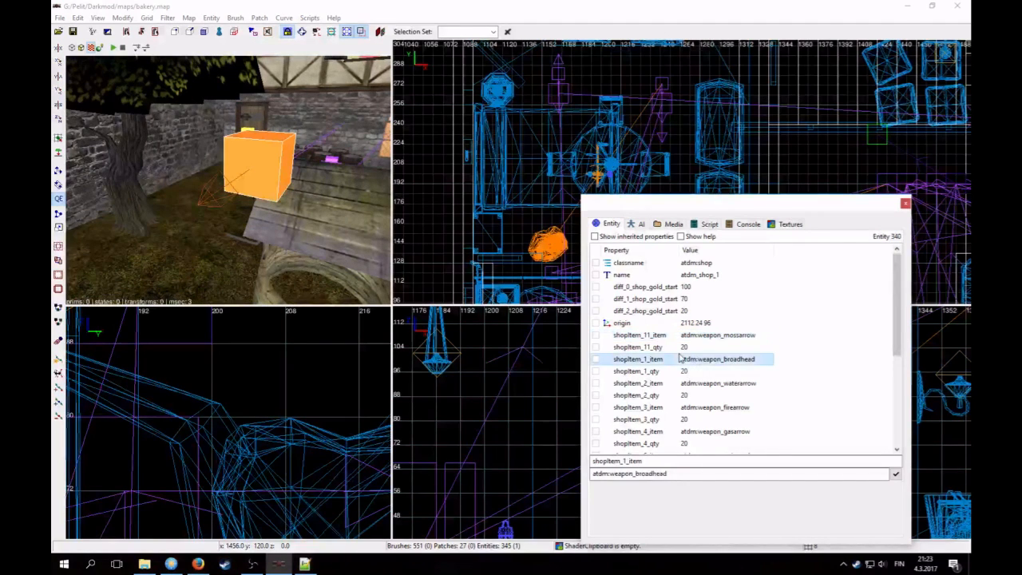
key("Up")
left_click_drag(905, 302, 907, 336)
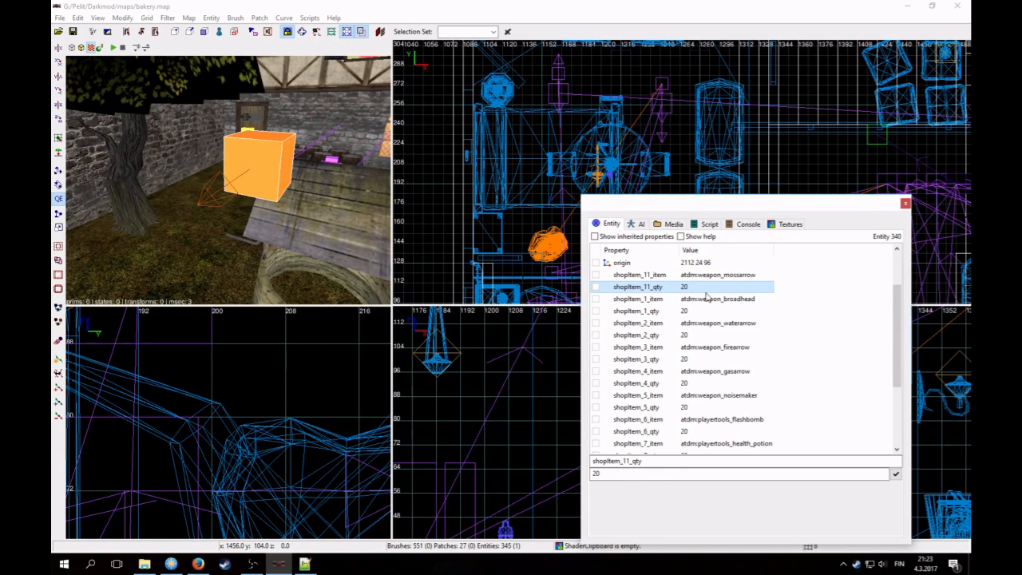
left_click(681, 314)
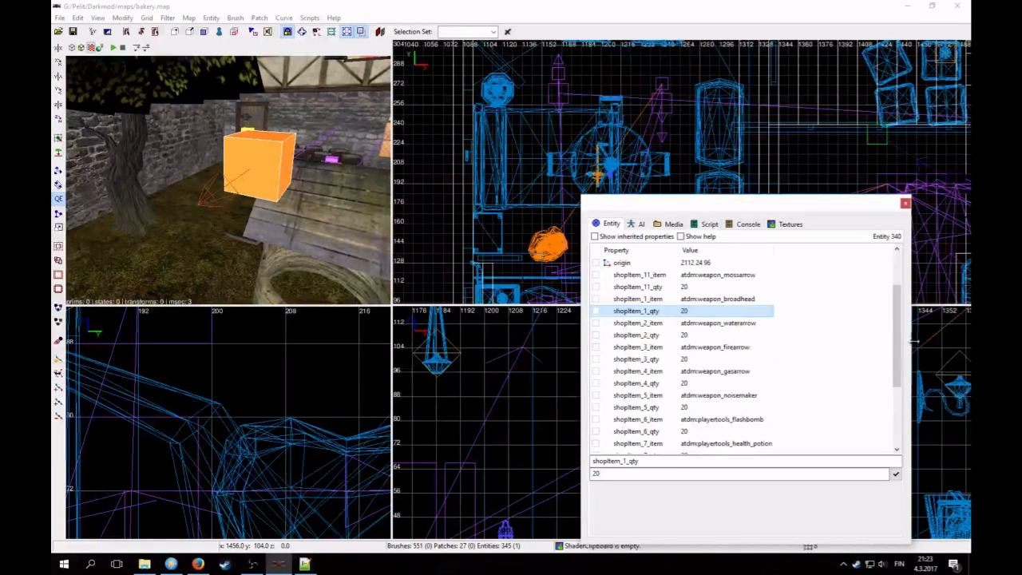
left_click_drag(898, 344, 898, 312)
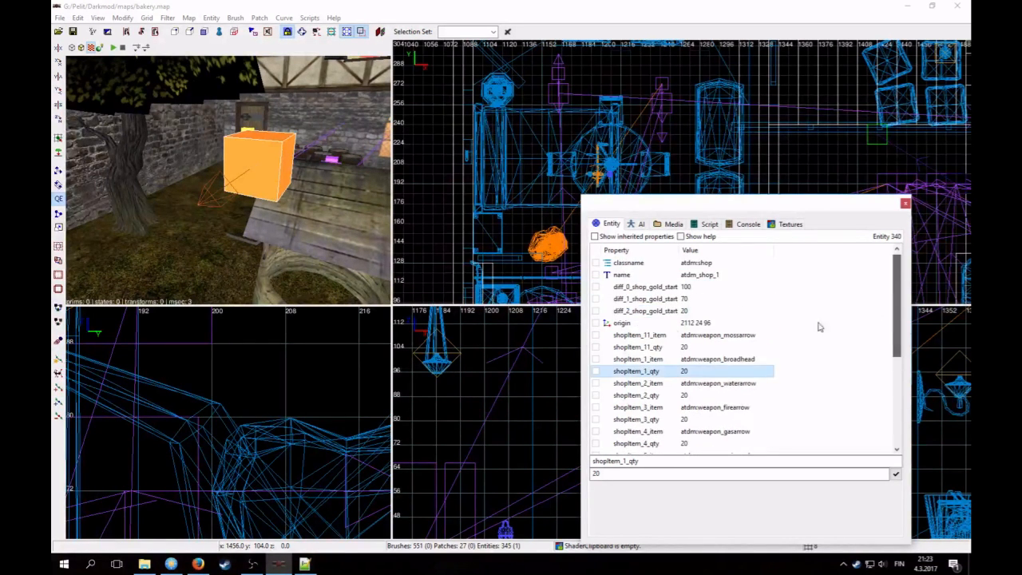
- Examine the shop's starting gold properties for the three difficulty levels
left_click(651, 288)
left_click(659, 301)
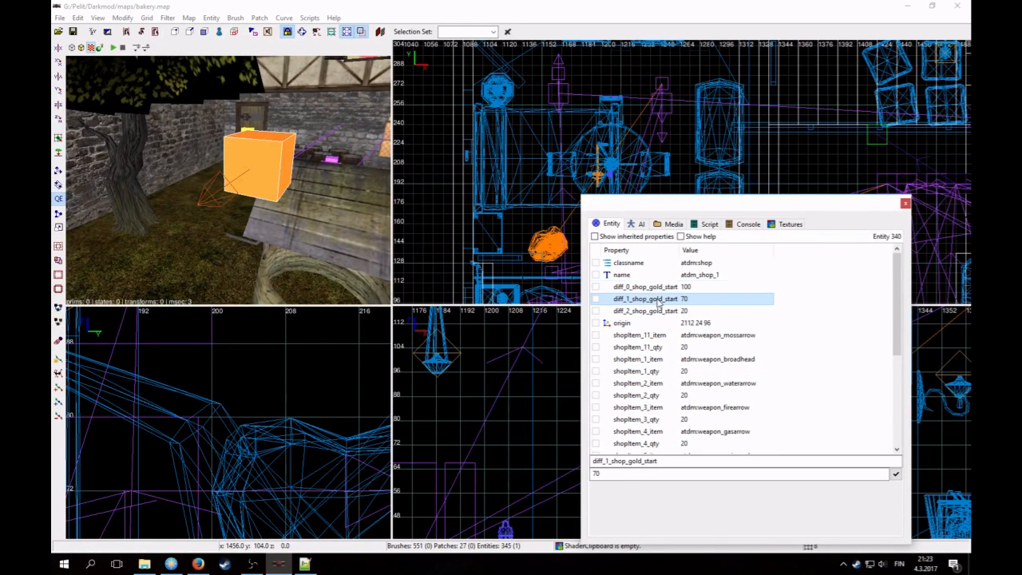
left_click(659, 312)
left_click(660, 289)
left_click(659, 300)
left_click(656, 311)
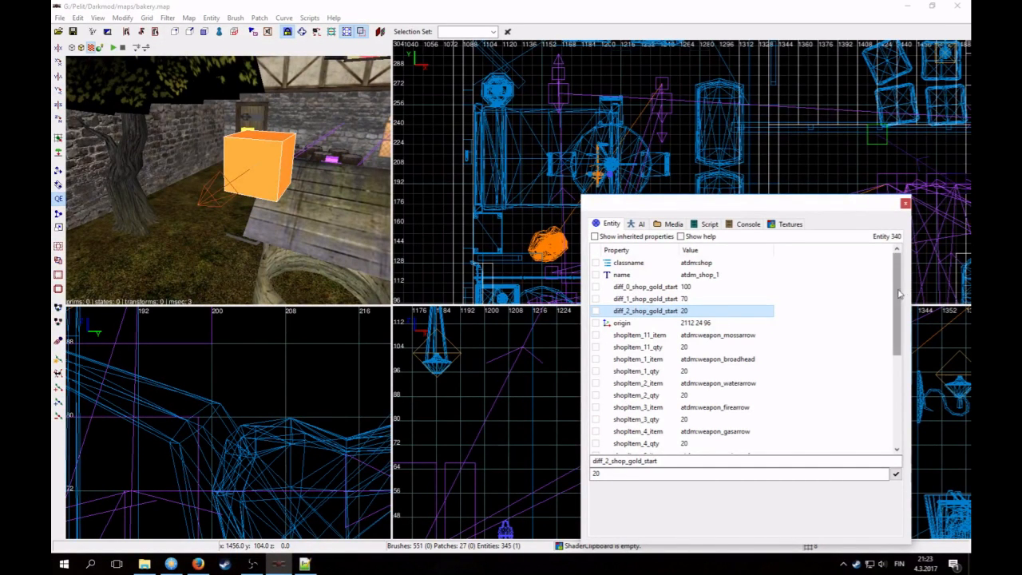
scroll(907, 291, "down", 6)
scroll(907, 292, "up", 7)
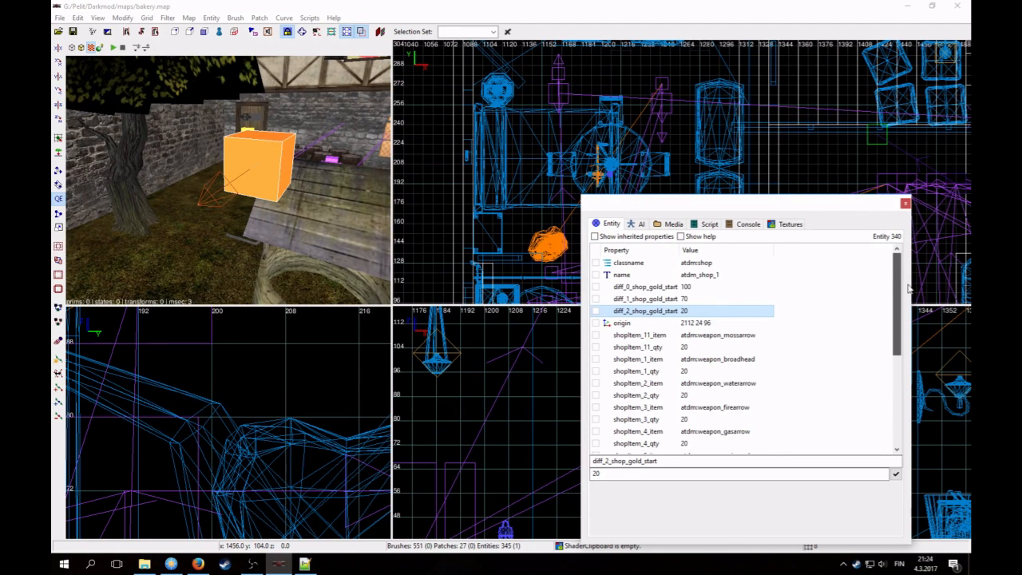
- Delete the shop's starting lantern and compass by removing the item and qty properties of startingItem_3 and startingItem_4
scroll(908, 289, "down", 5)
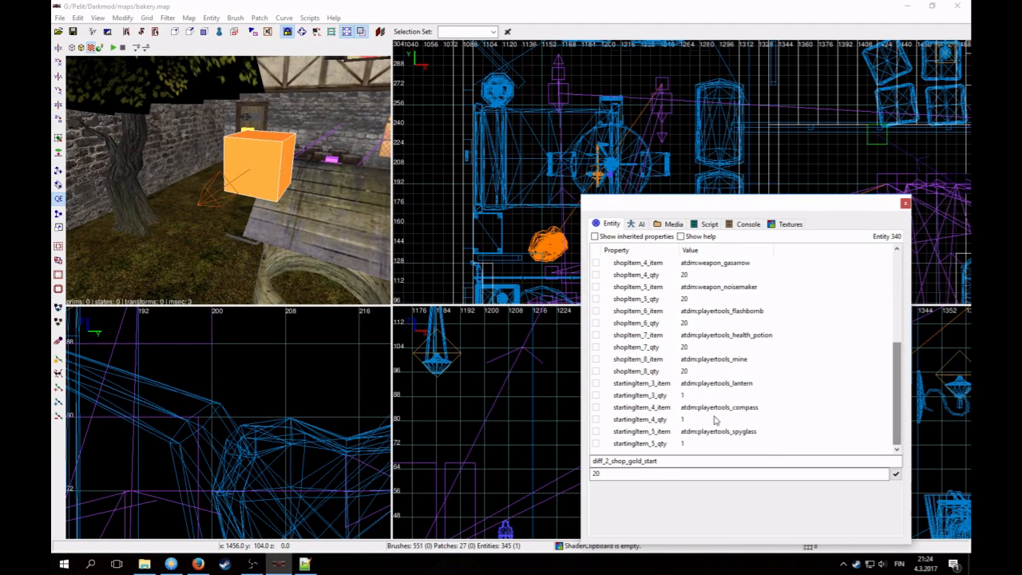
left_click(635, 386)
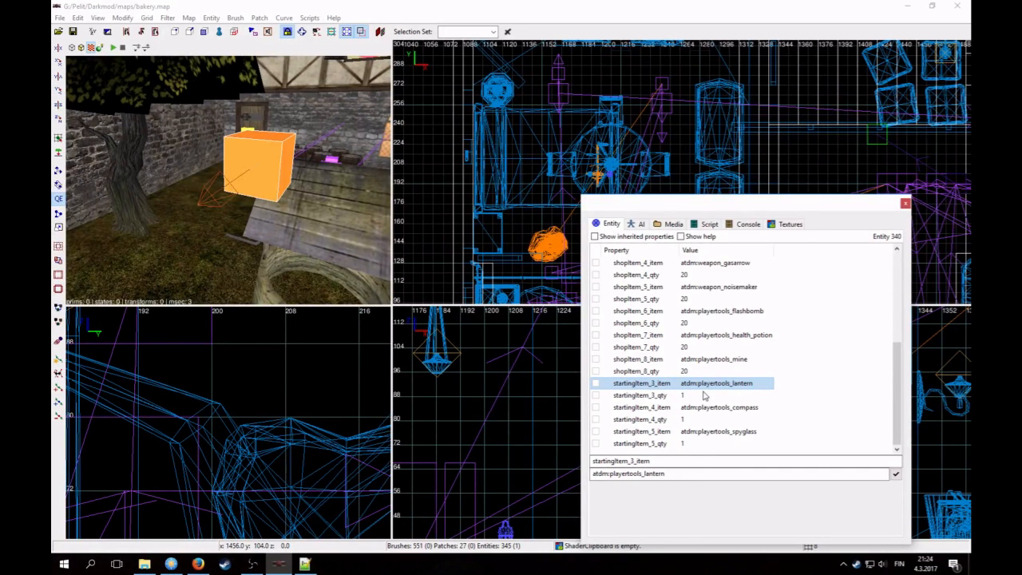
right_click(655, 394)
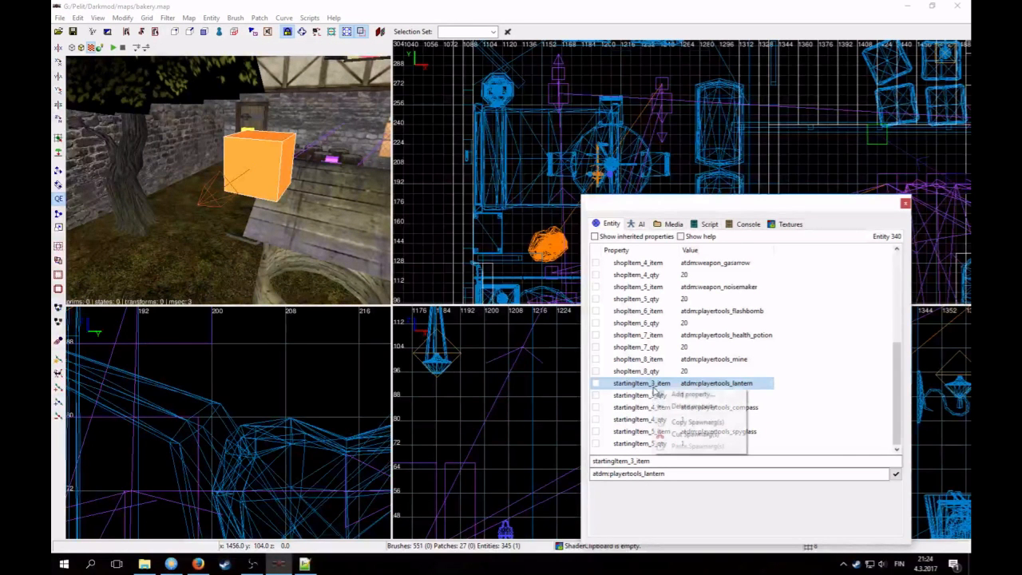
left_click(658, 405)
left_click(649, 407)
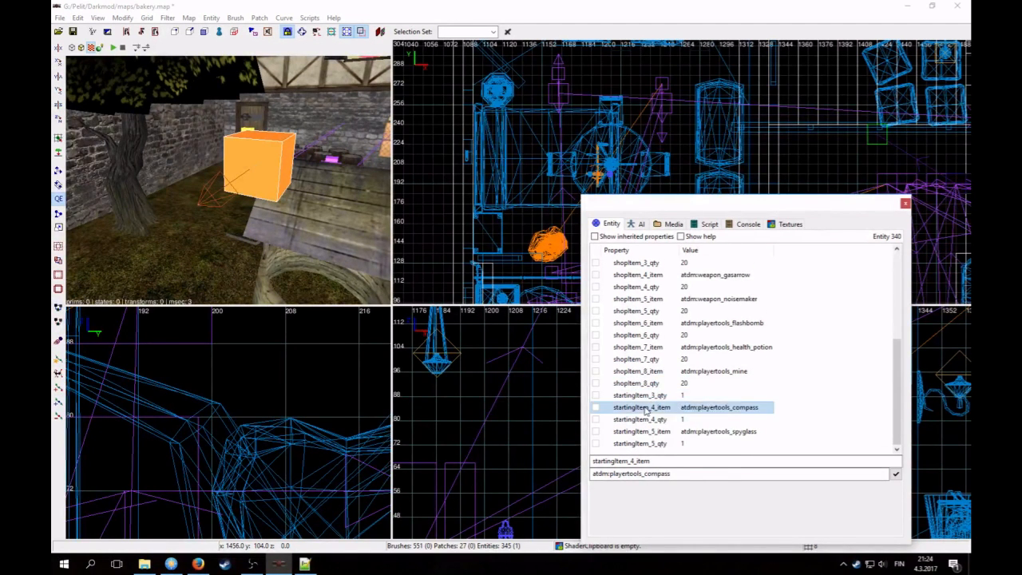
right_click(649, 405)
left_click(663, 424)
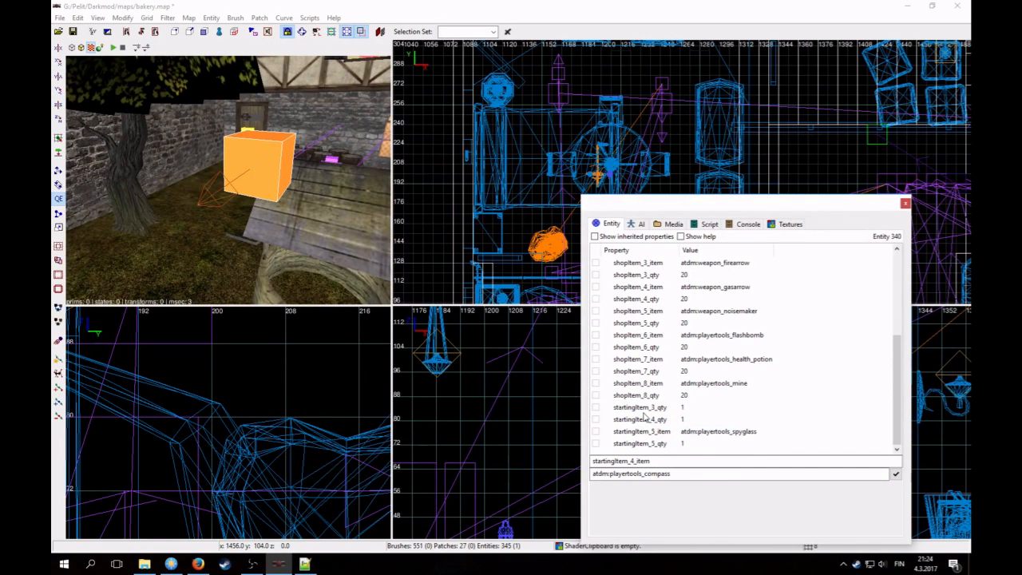
right_click(644, 408)
left_click(662, 426)
left_click(642, 421)
right_click(643, 423)
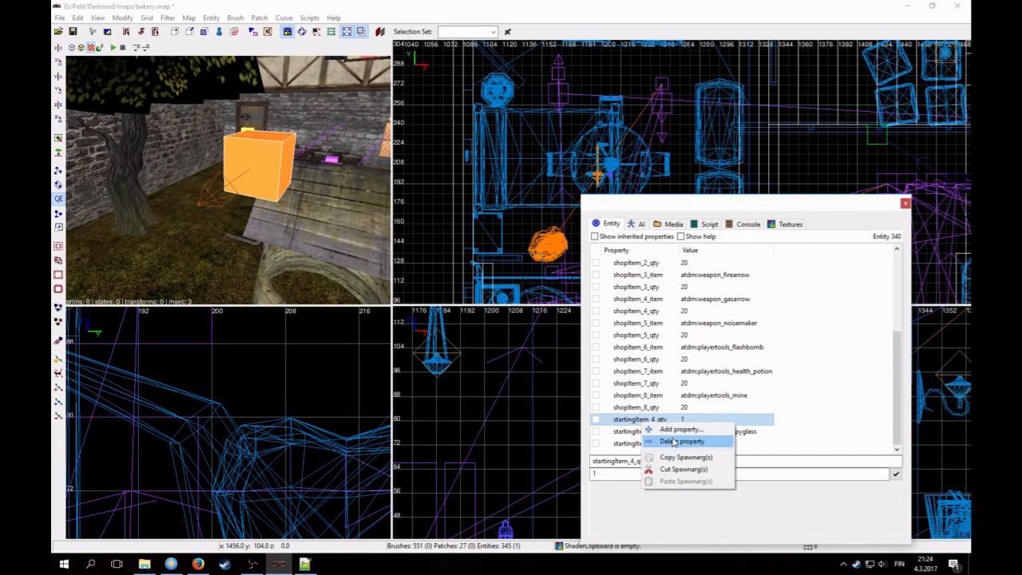
left_click(675, 441)
- Delete the shop's starting spyglass by removing the startingItem_5_item and startingItem_5_qty properties
left_click(648, 433)
right_click(652, 434)
left_click(692, 453)
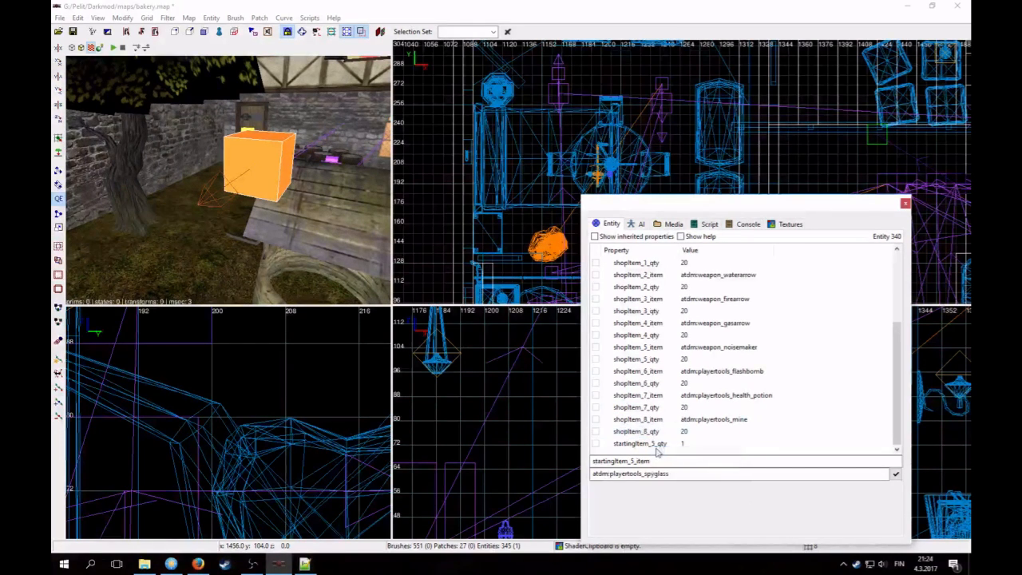
left_click(643, 443)
right_click(654, 444)
left_click(688, 462)
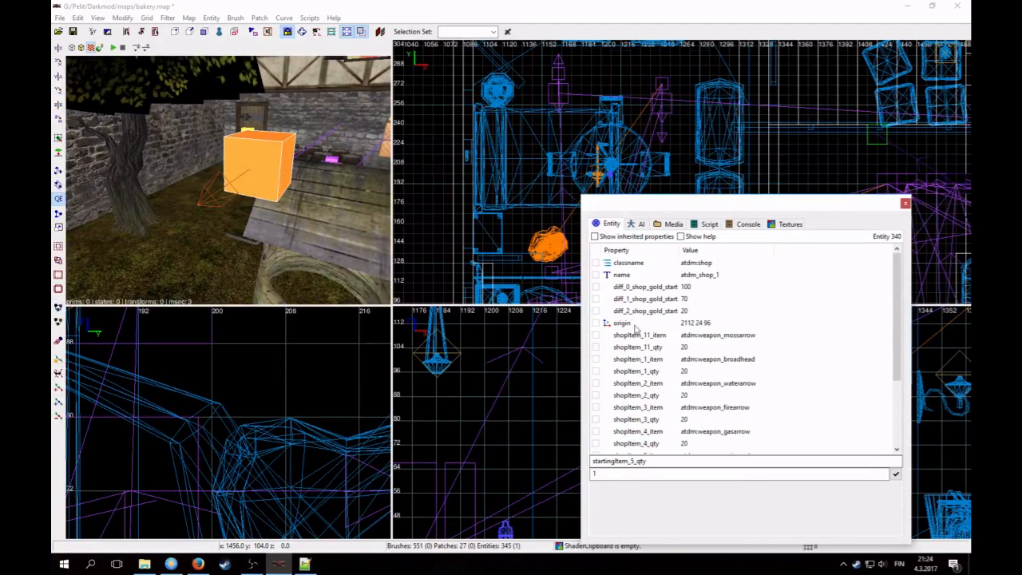
- Review the shop's remaining purchasable items and its starting gold for each difficulty, and deselect the shop entity
scroll(635, 320, "down", 3)
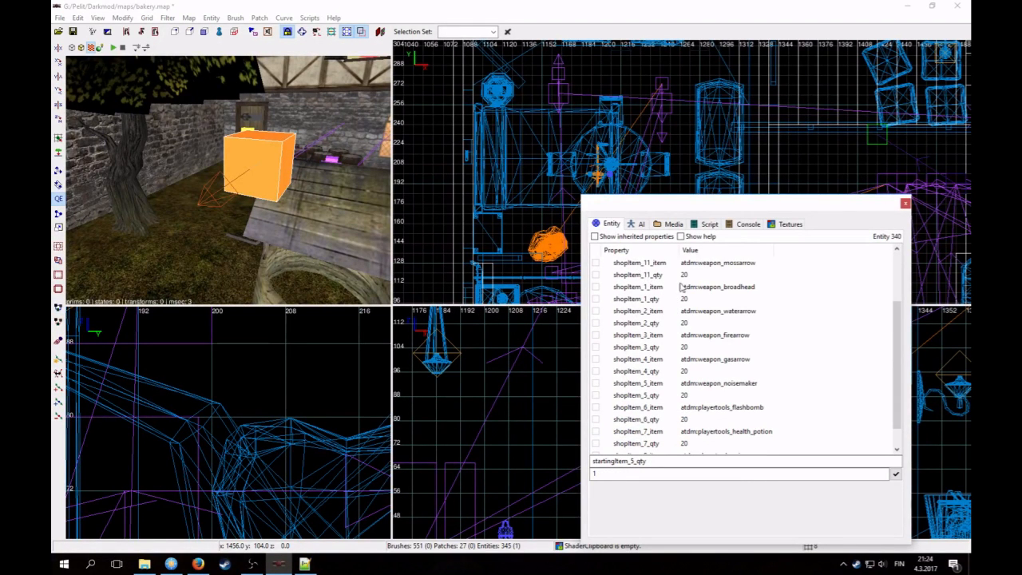
left_click(733, 266)
scroll(892, 350, "down", 1)
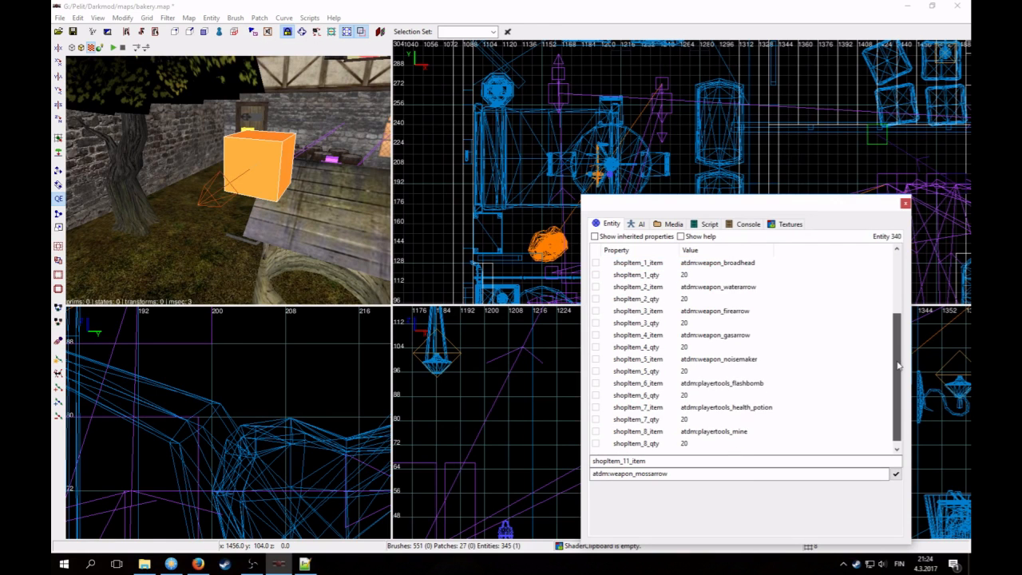
scroll(903, 372, "up", 2)
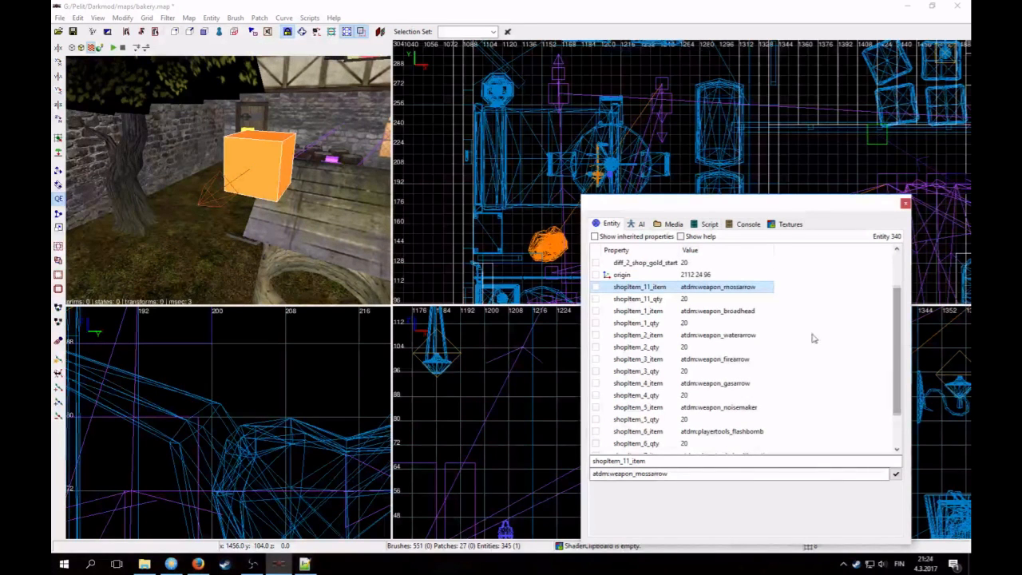
scroll(905, 329, "up", 2)
left_click(687, 288)
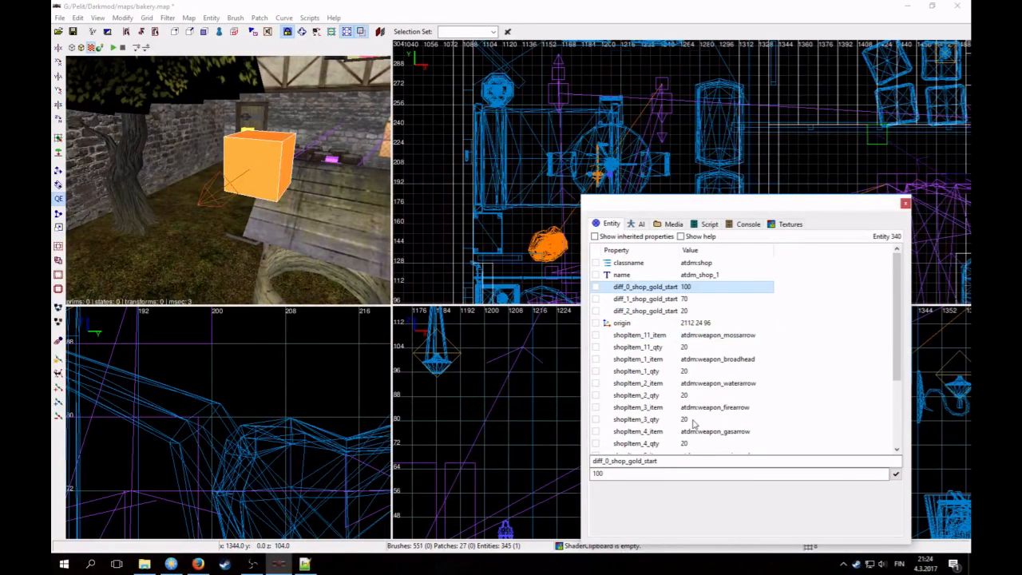
left_click(684, 300)
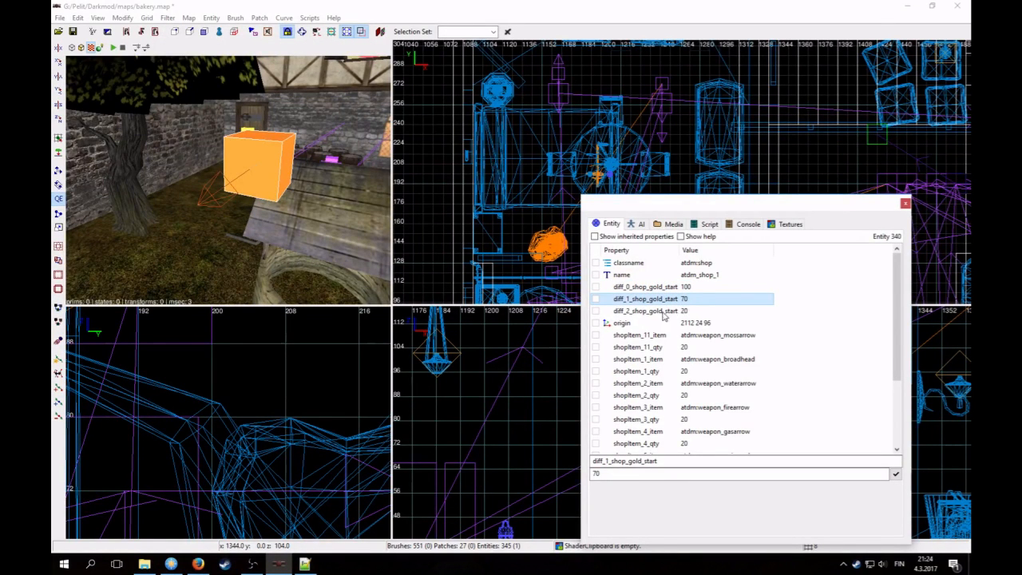
left_click(683, 312)
scroll(698, 350, "down", 3)
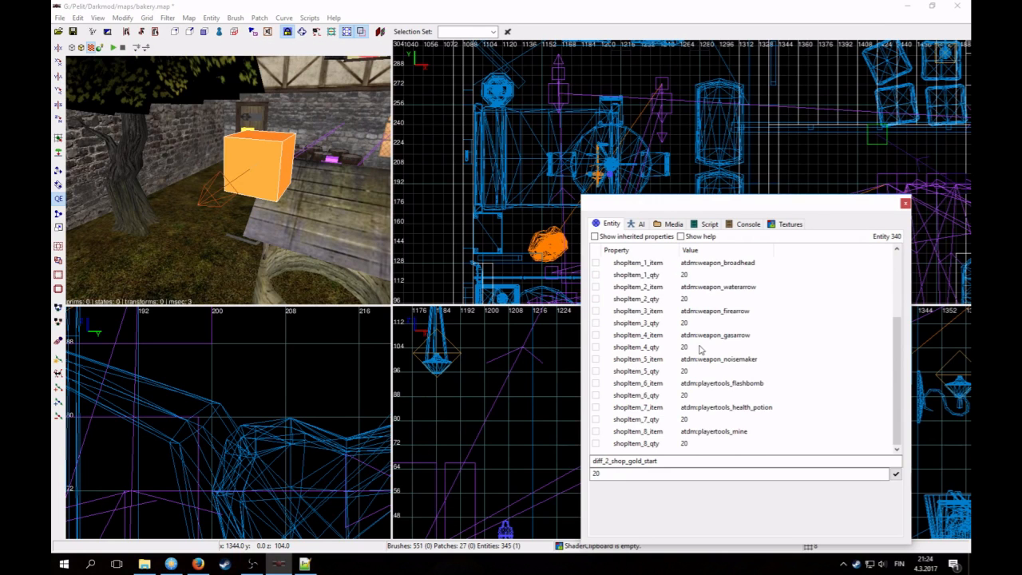
scroll(700, 350, "up", 3)
right_click_drag(218, 230, 247, 214)
key("Escape")
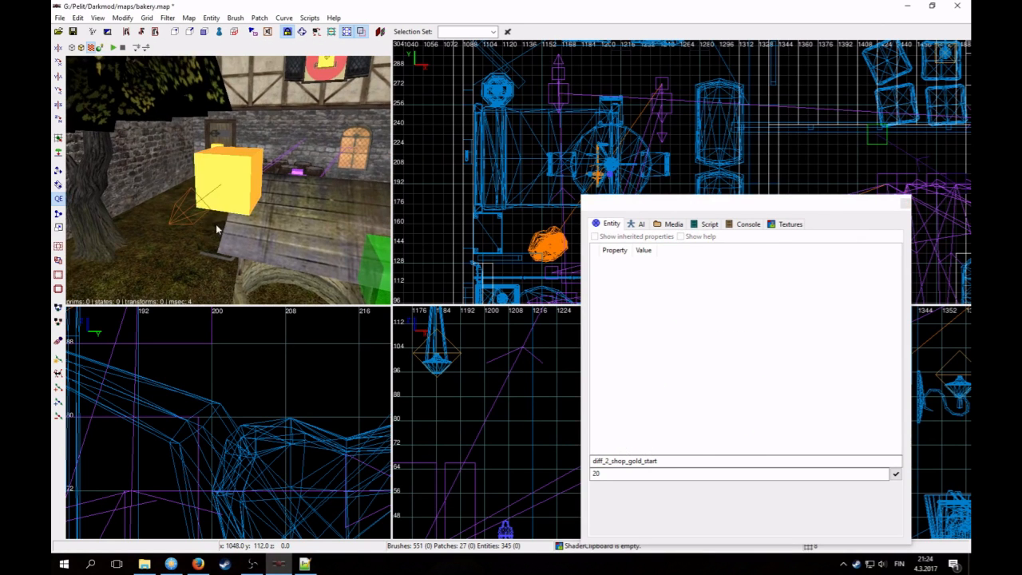
- Check the properties of the shortsword on the round table inside the building, including its inv_map_start setting, and deselect it
right_click(217, 230)
key("Up")
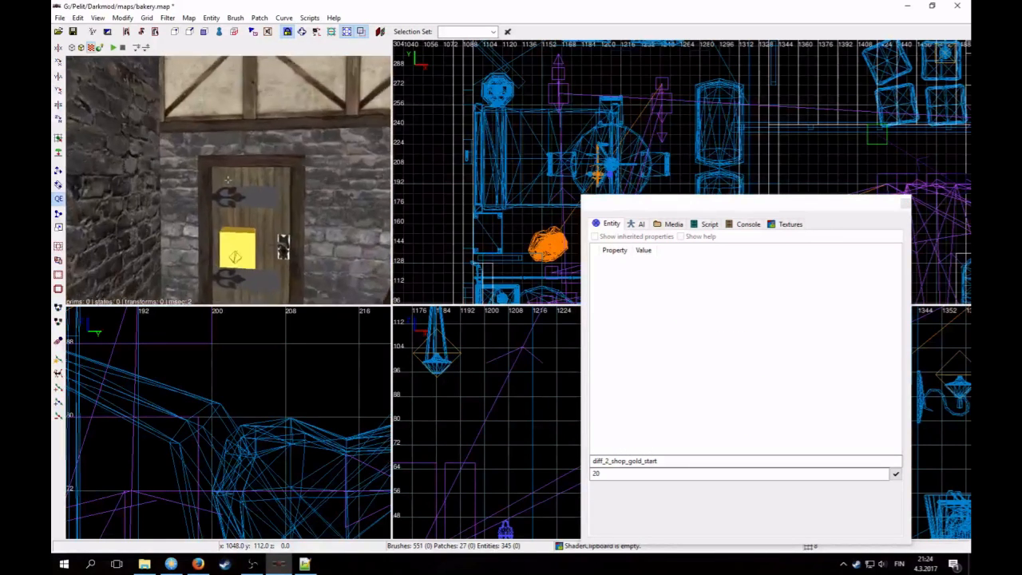
key("Up")
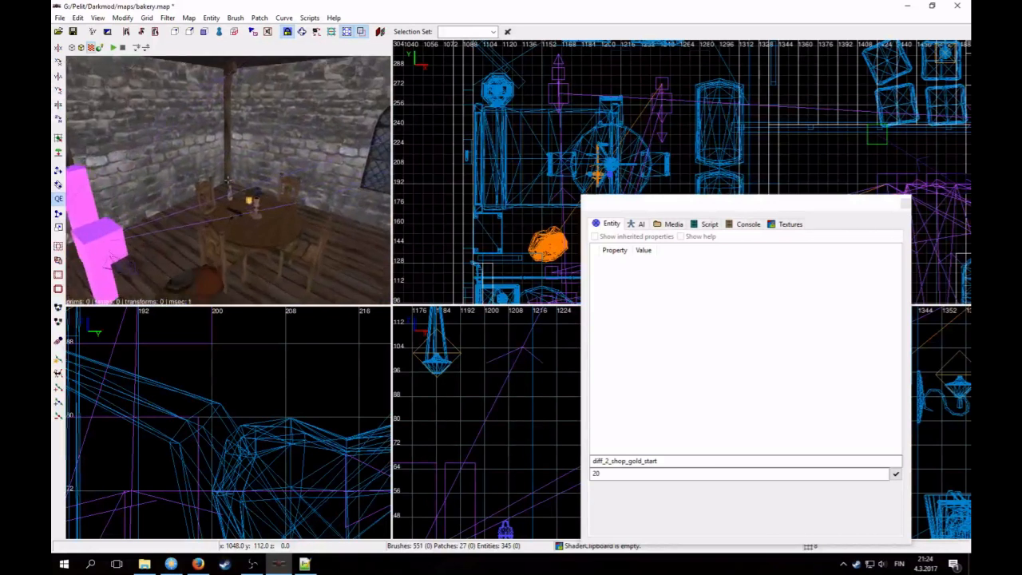
key("Up")
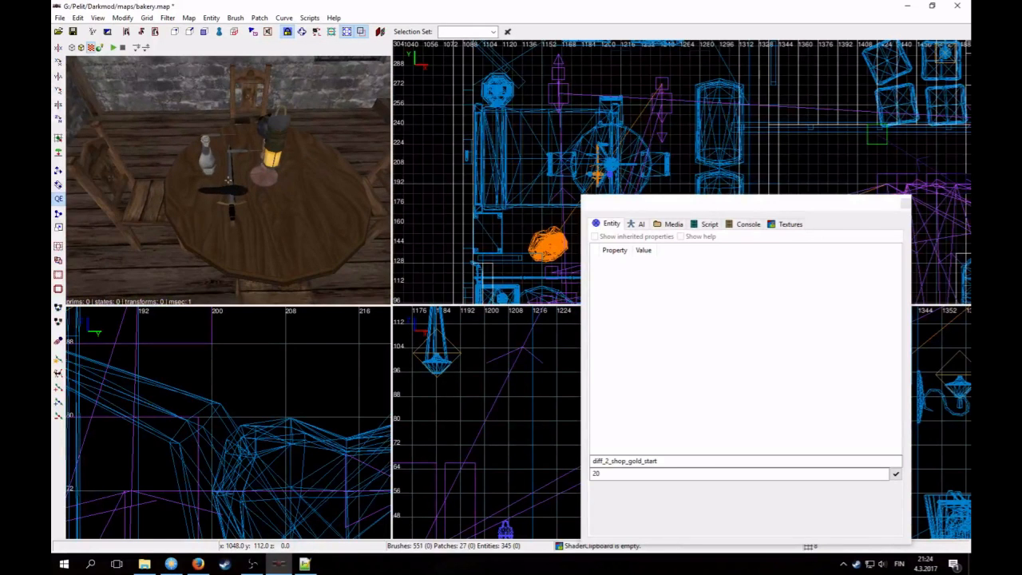
left_click(232, 208, "shift")
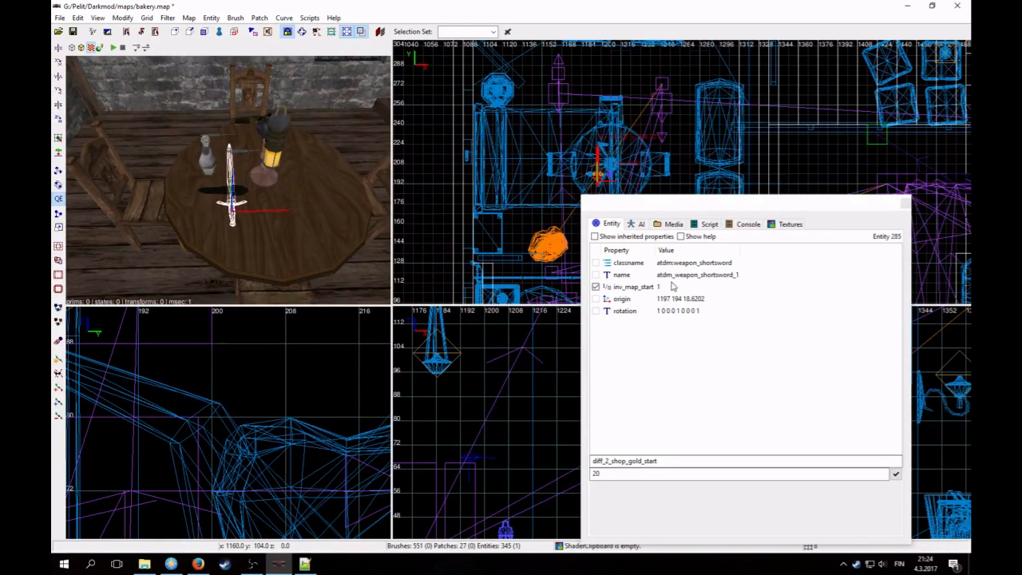
right_click(236, 198)
key("Escape")
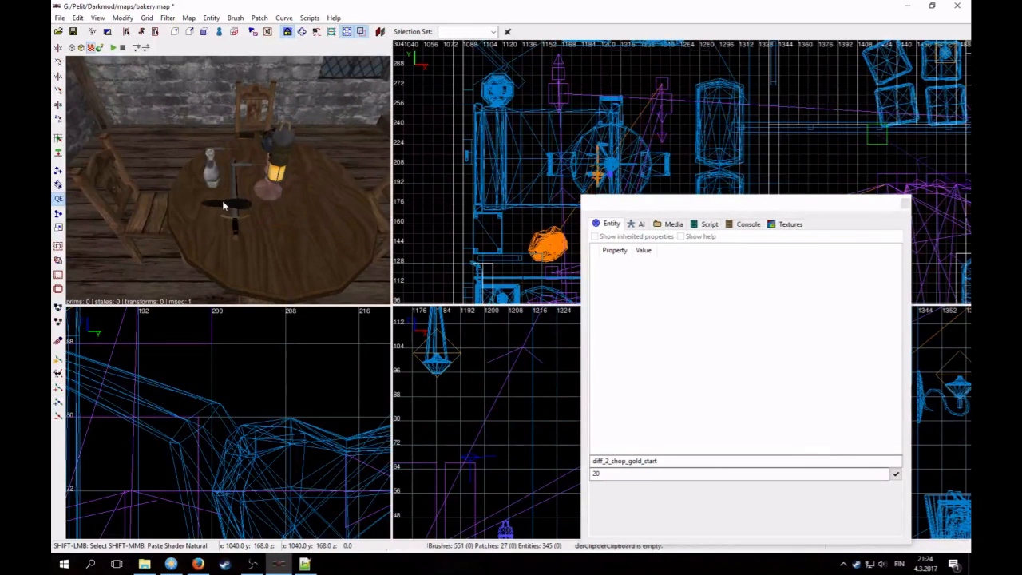
left_click(235, 207, "shift")
key("Escape")
- Check the properties of the health potion on the round table, and deselect it
right_click(225, 202)
right_click(225, 202)
left_click(214, 182, "shift")
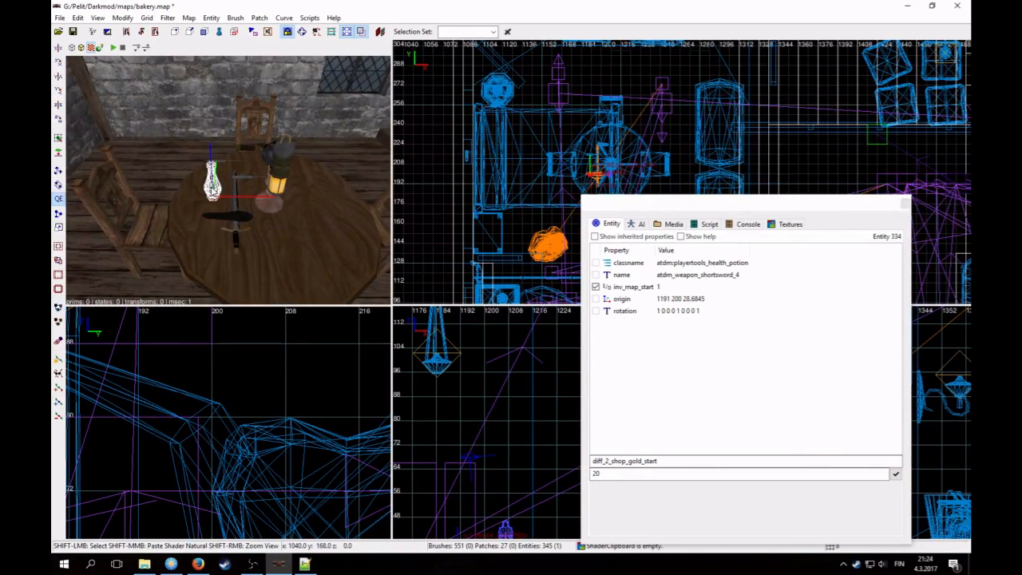
right_click(214, 182)
right_click(228, 180)
key("Escape")
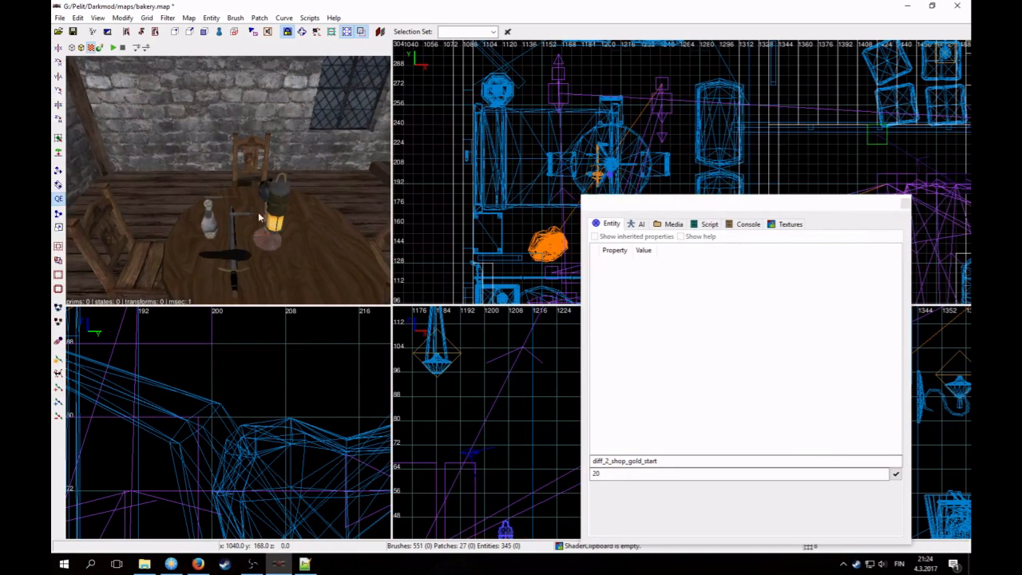
- Try to select the thin item lying between the potion and the lantern on the table, and clear the selection
left_click(246, 216, "shift")
key("Escape")
left_click(243, 214, "shift")
left_click(217, 201, "shift")
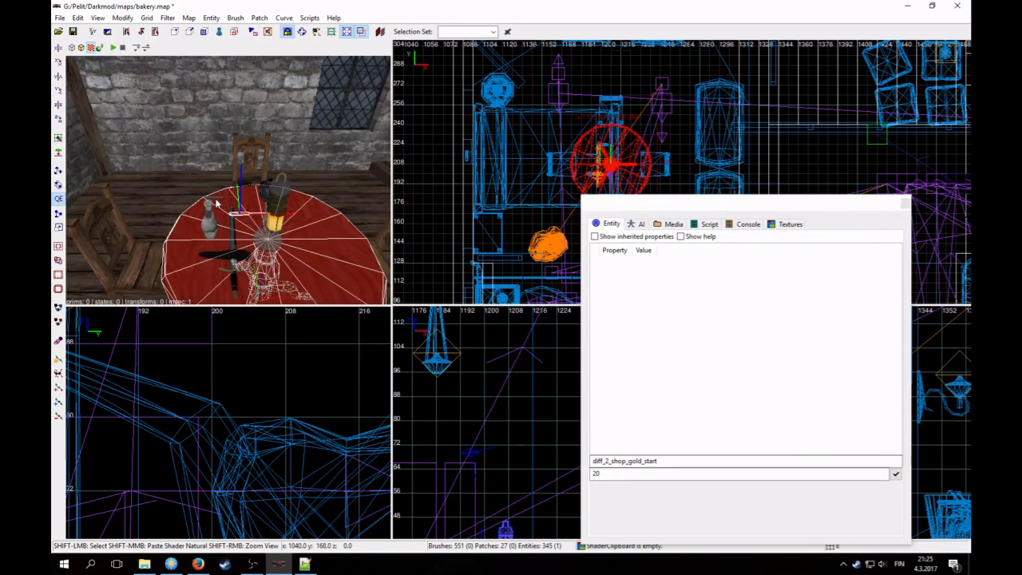
left_click(214, 198, "shift")
left_click(220, 208, "shift")
key("Escape")
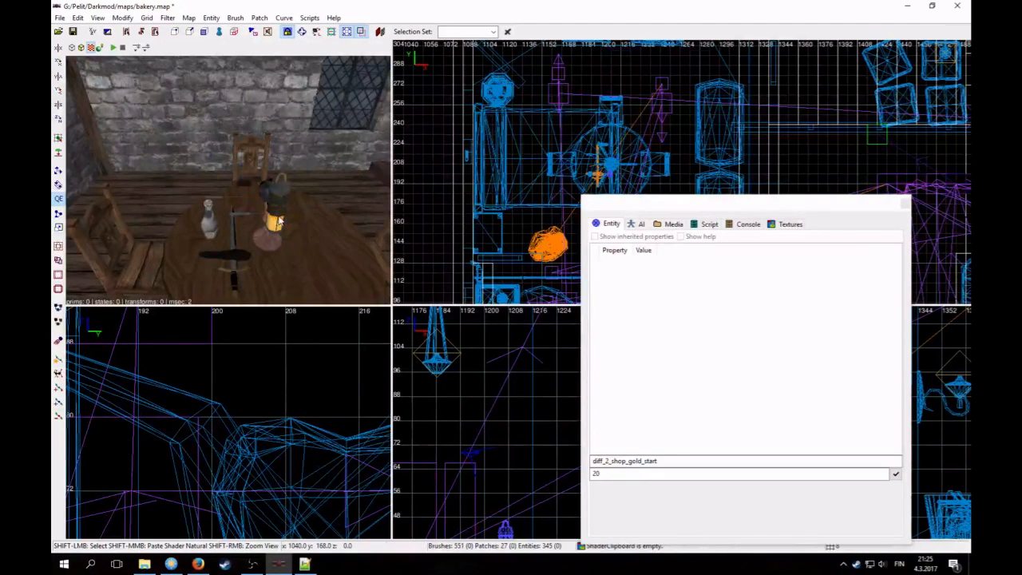
- Move the lantern clear of the other items on the round table and deselect it
left_click(276, 225, "shift")
left_click_drag(276, 225, 189, 183)
key("Escape")
- Move the flashbomb away from the goblet to origin 1199 208 44.6845 and deselect it
left_click(270, 191, "shift")
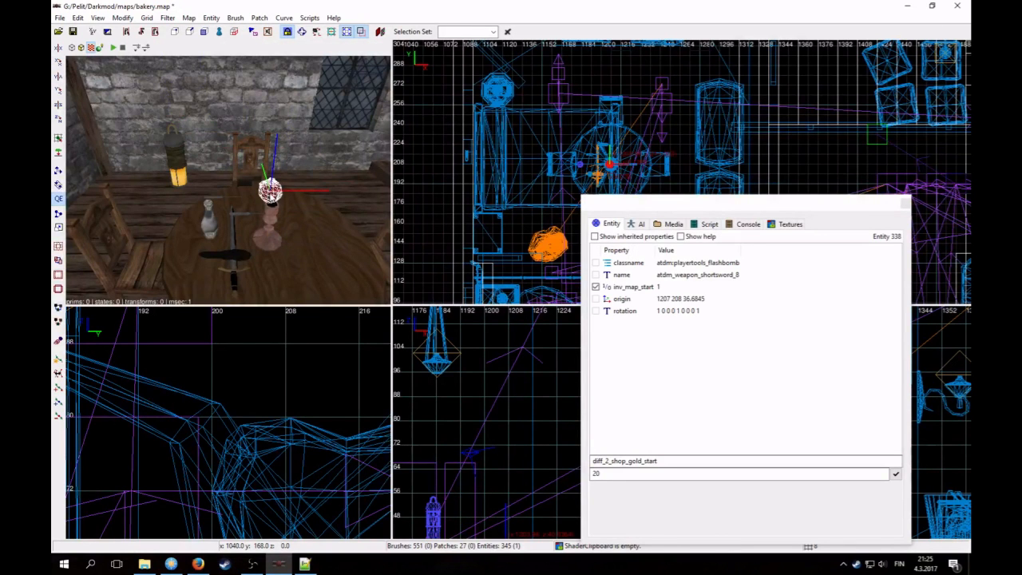
left_click_drag(271, 200, 233, 177)
right_click(248, 183)
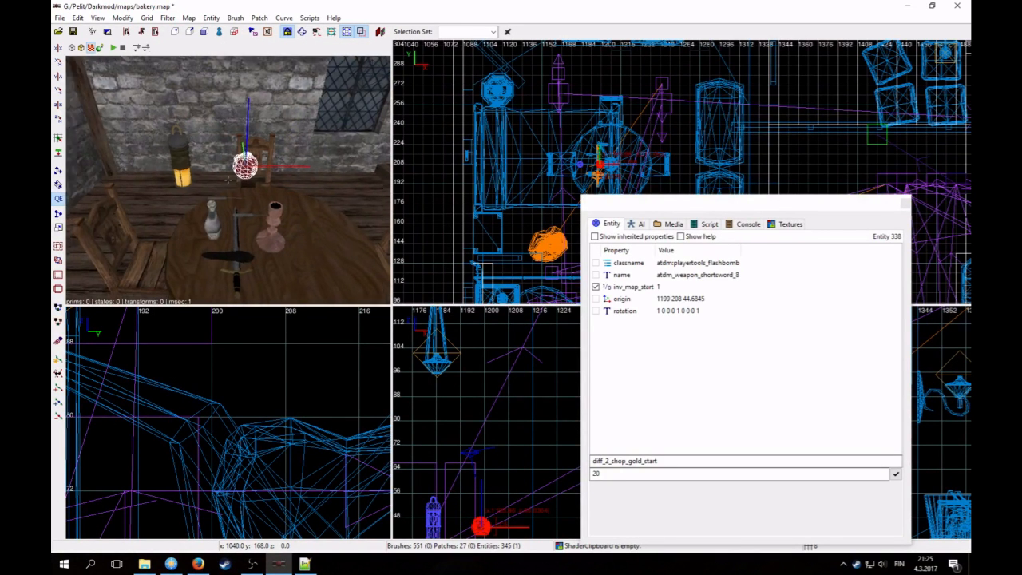
right_click(288, 201)
key("Escape")
- Check the properties of the spyglass on the round table, including its inv_map_start setting, and deselect it
left_click(272, 205, "shift")
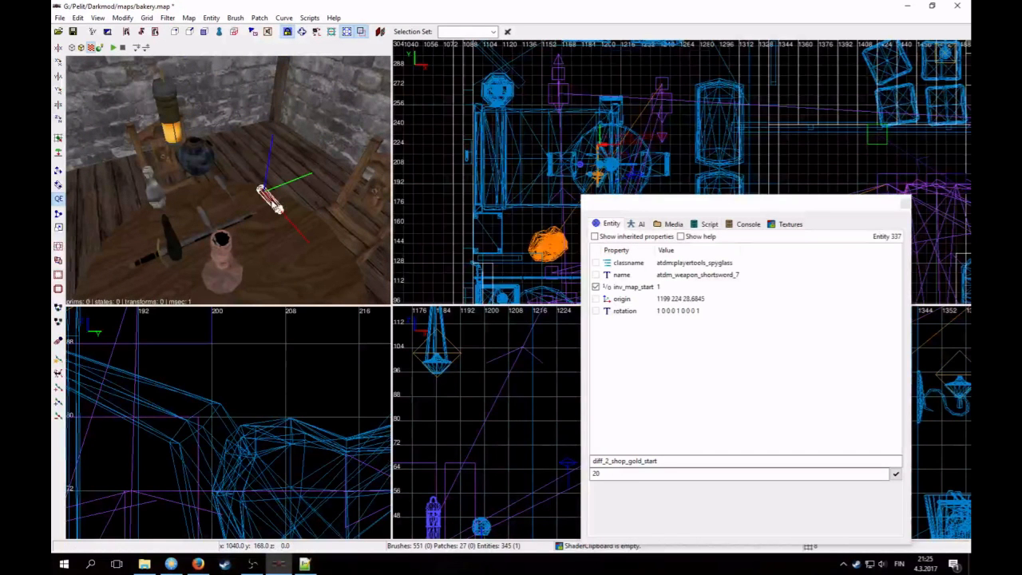
key("Escape")
right_click(270, 200)
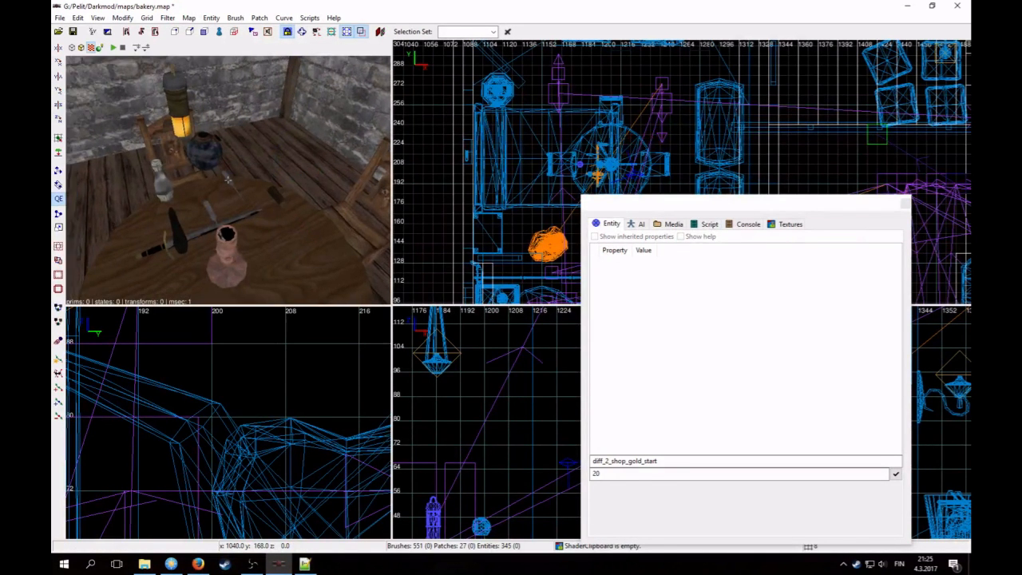
- Inspect the inv_map_start property of the health potion on the round table, and deselect the potion
right_click(248, 210)
left_click(221, 194, "shift")
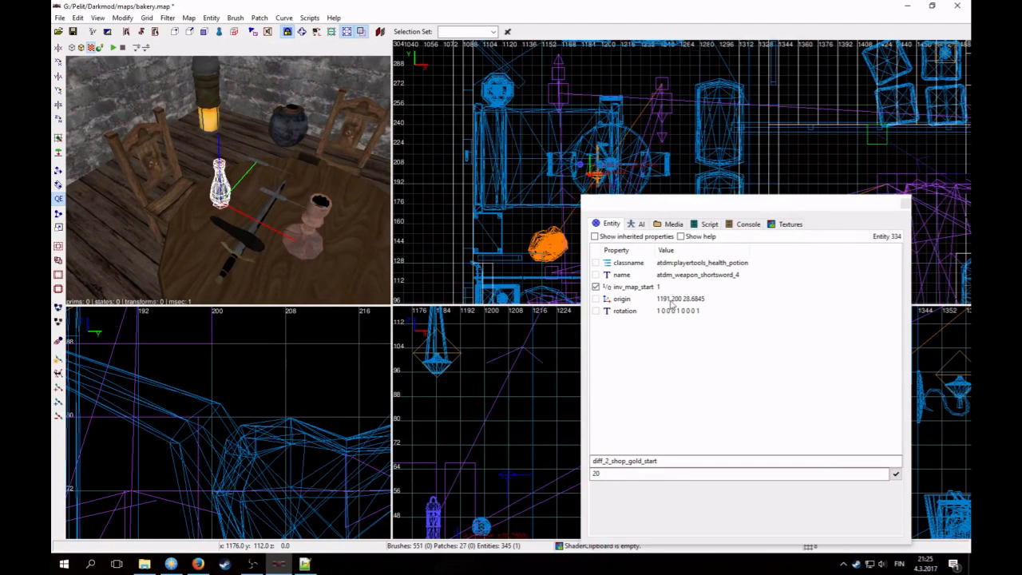
left_click(627, 287)
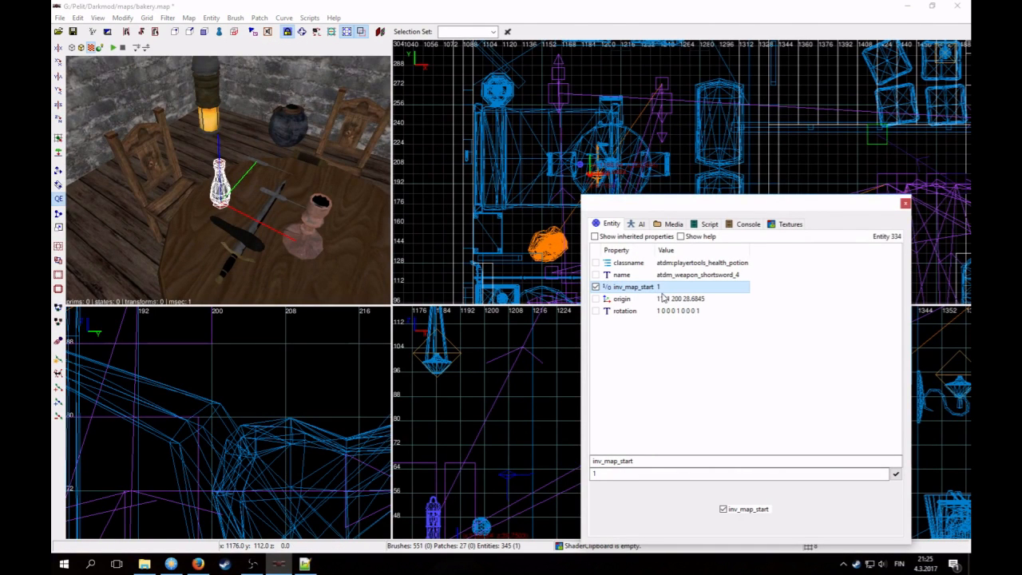
key("Escape")
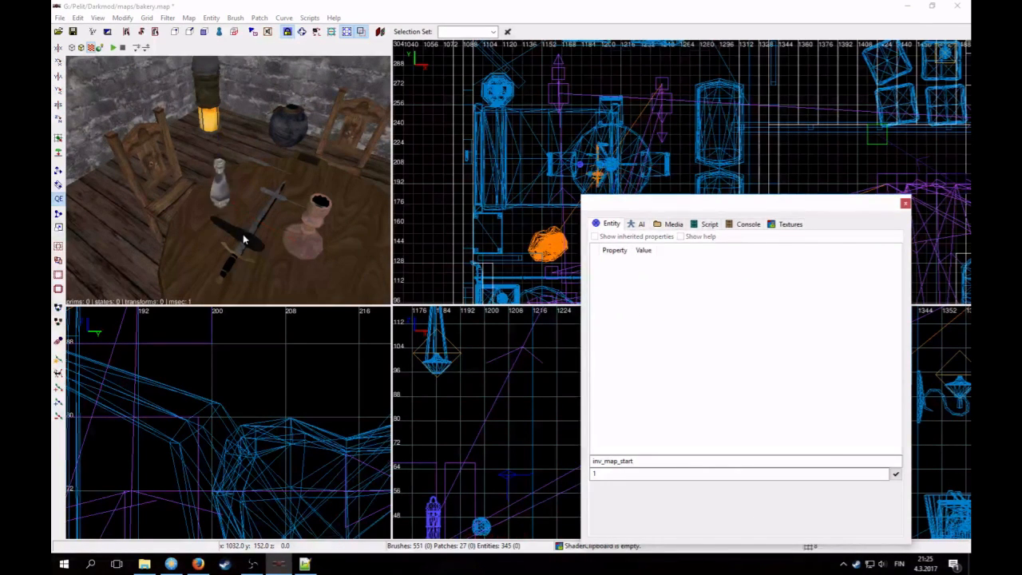
- Select the dark item and the shortsword beneath it on the round table, and clear the selection
left_click(242, 234, "shift")
left_click(238, 254, "shift")
key("Escape")
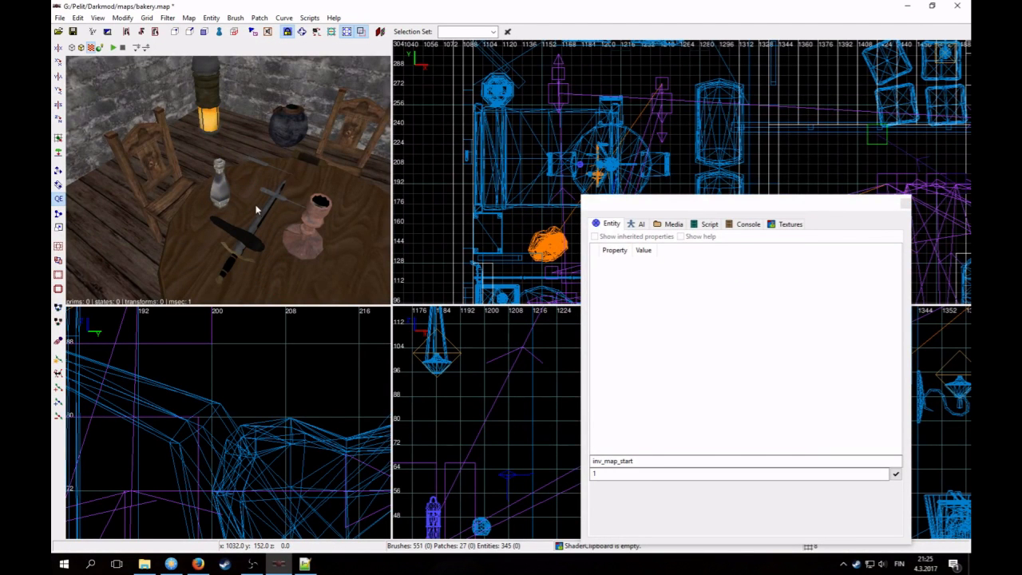
- Save the bakery map
right_click(238, 203)
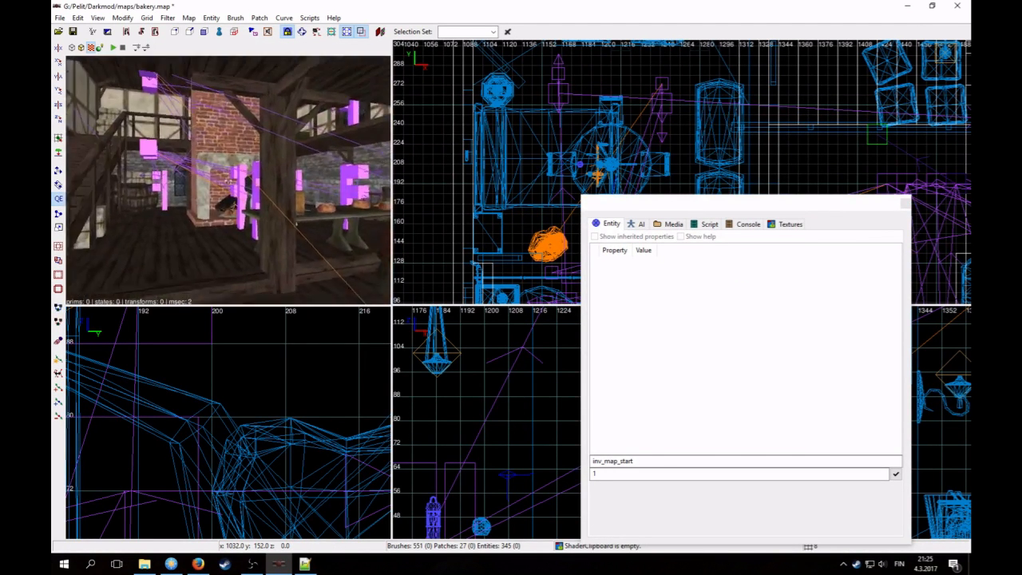
scroll(228, 180, "down", 3)
scroll(228, 180, "up", 2)
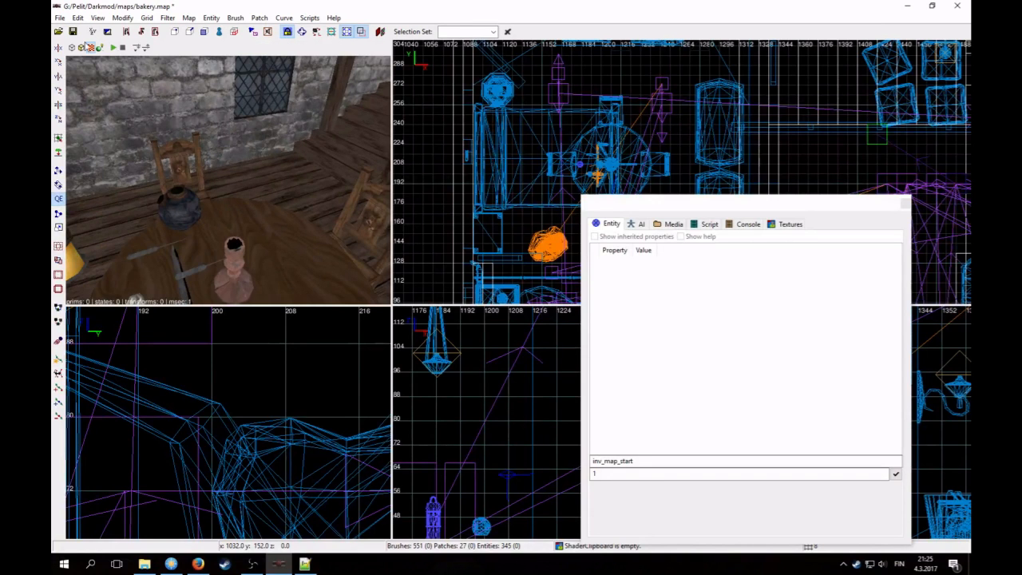
left_click(73, 32)
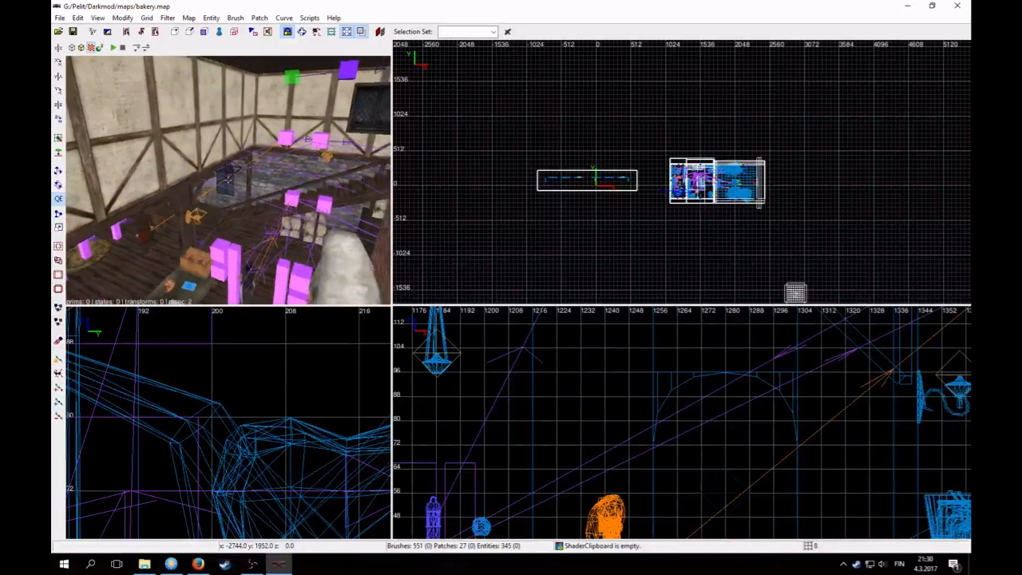
- Check the name property of the ambient light above the bakery hall, and deselect the light
left_click(148, 172, "shift")
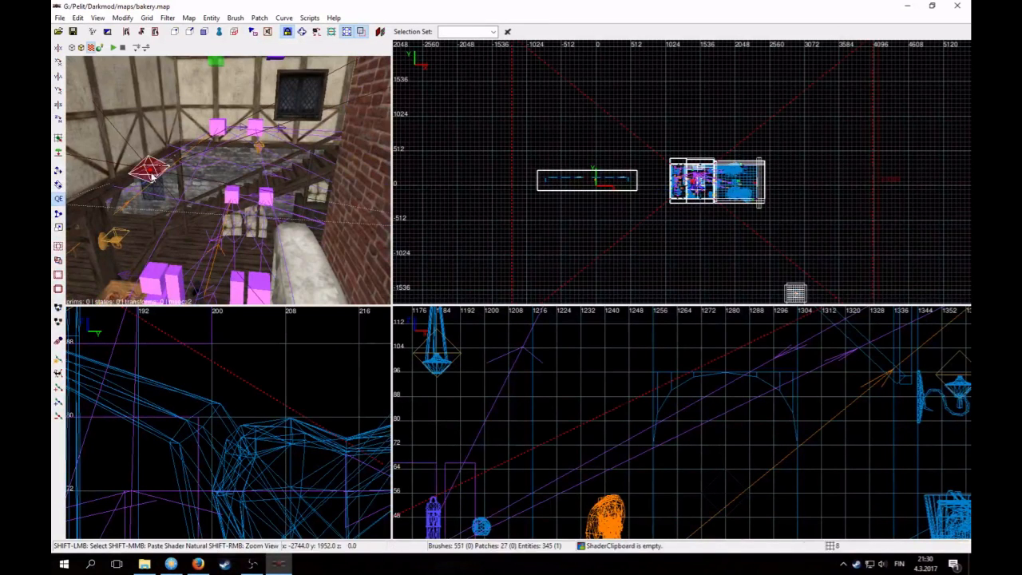
key("n")
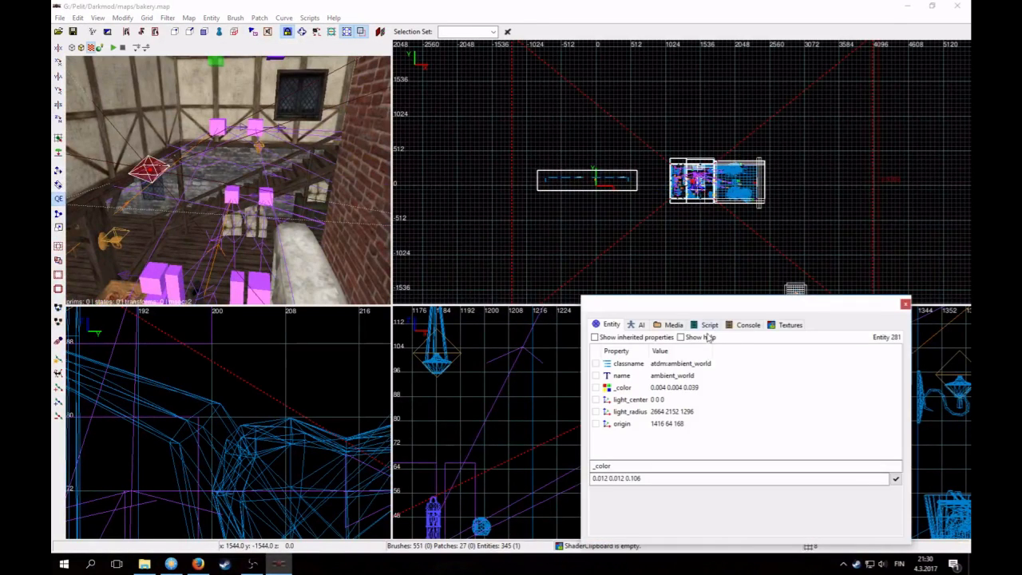
left_click(679, 377)
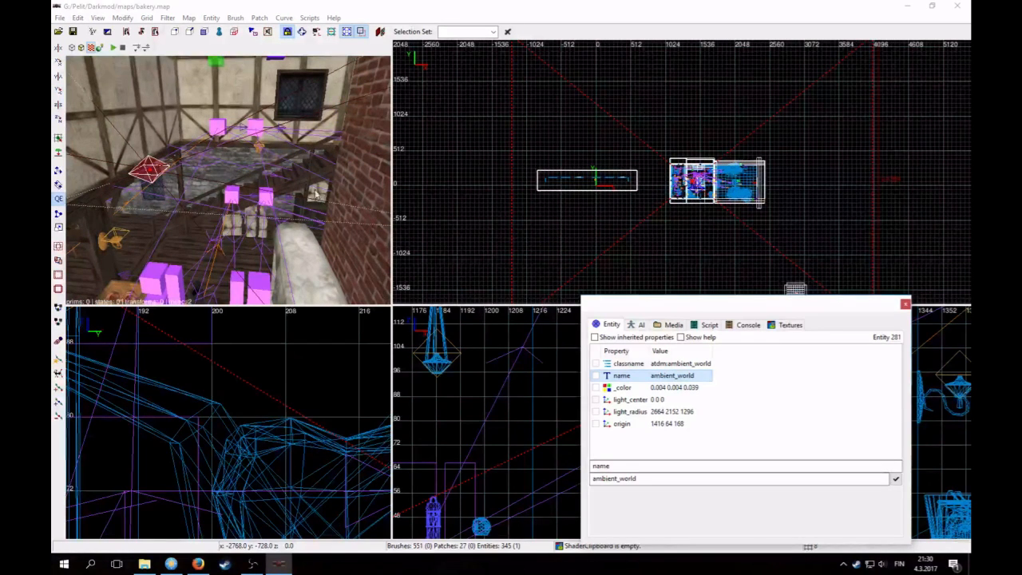
key("Escape")
- Check the properties of the darkvision light in the room with the bookshelves, and deselect it
right_click(308, 193)
key("Up")
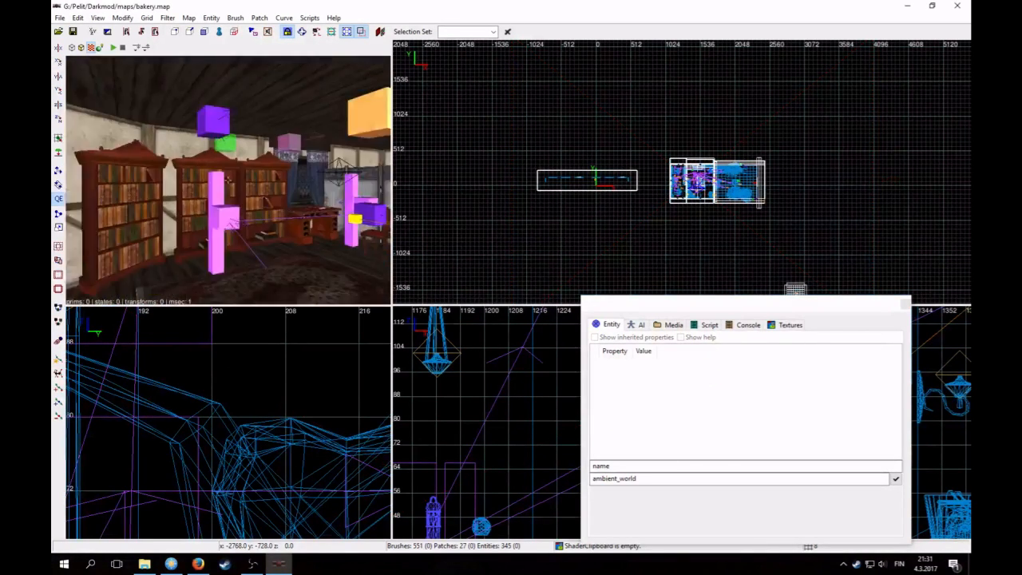
key("Up")
left_click(252, 150, "shift")
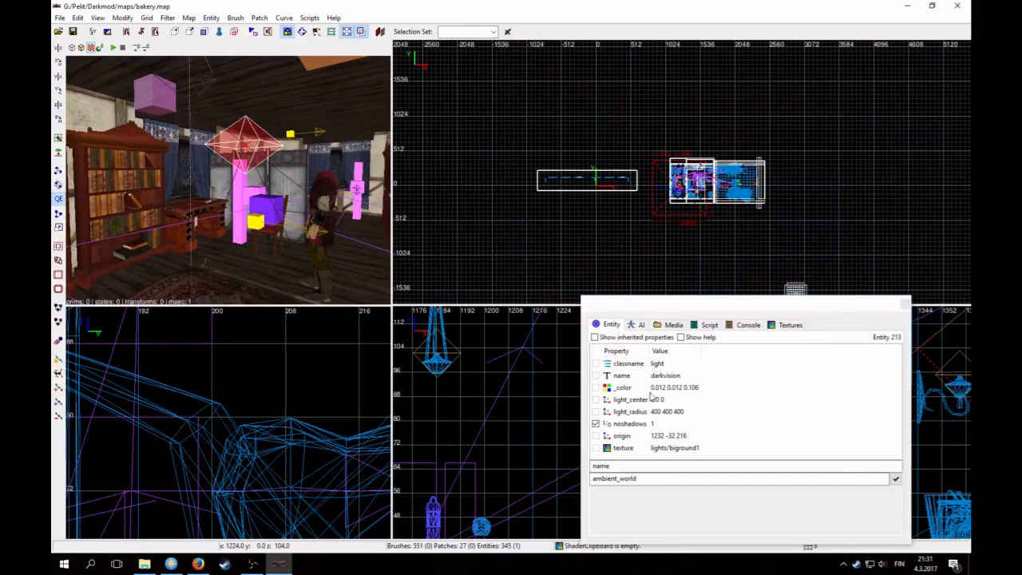
key("Escape")
- Select the ambient_world light in the bakery hall and examine how its radius covers the whole map in the plan and elevation views
right_click(295, 224)
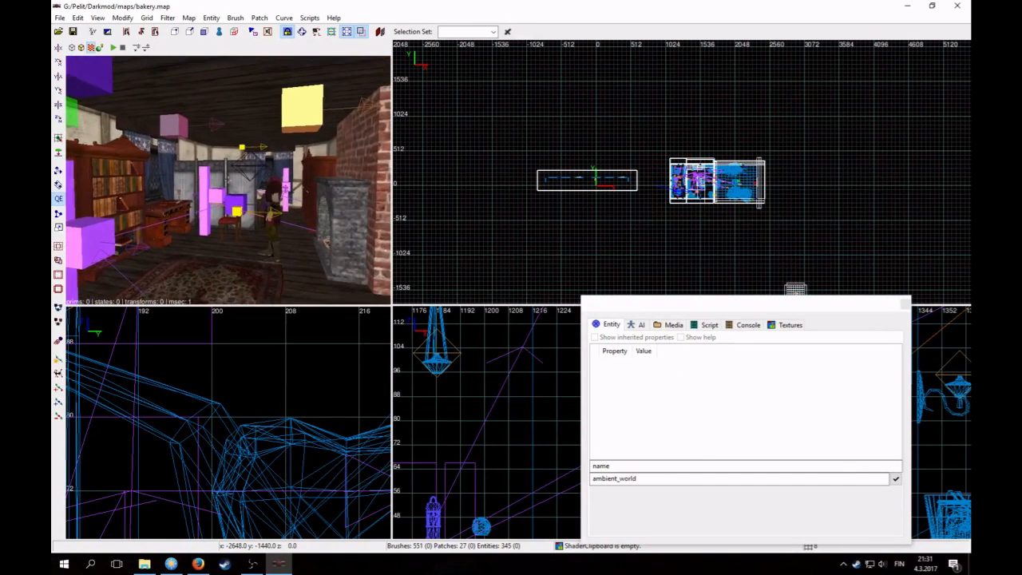
key("Down")
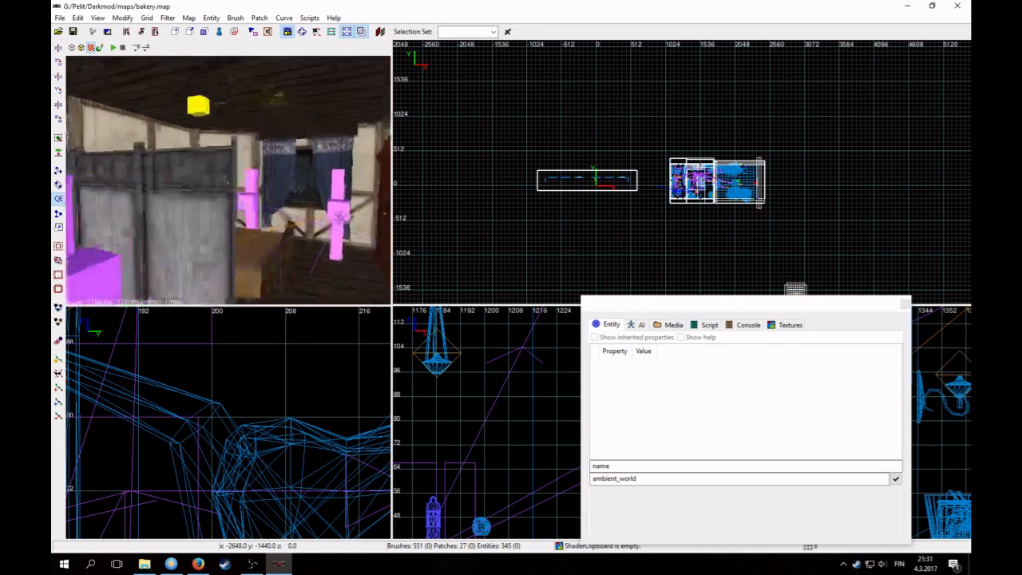
key("Up")
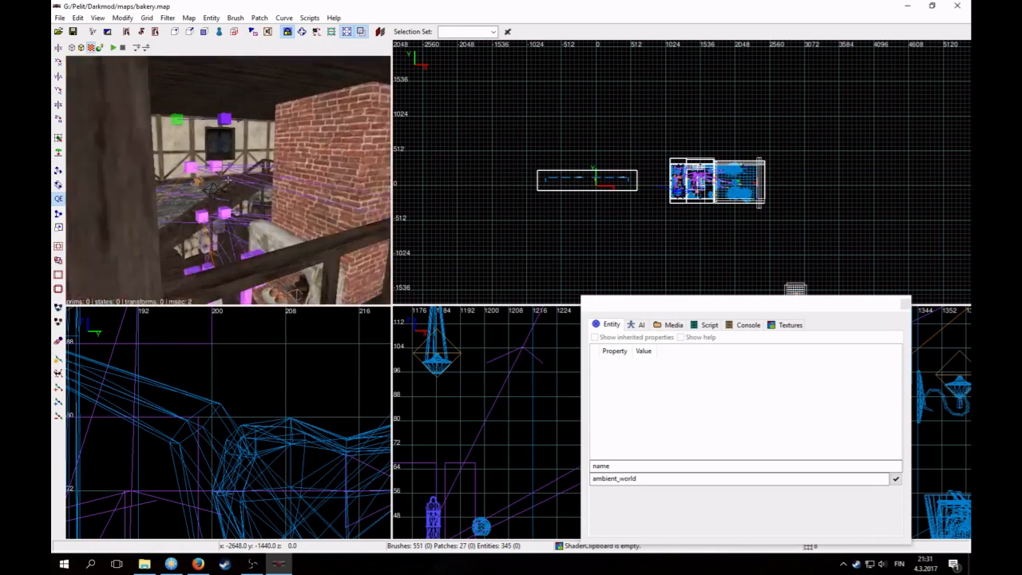
key("Up")
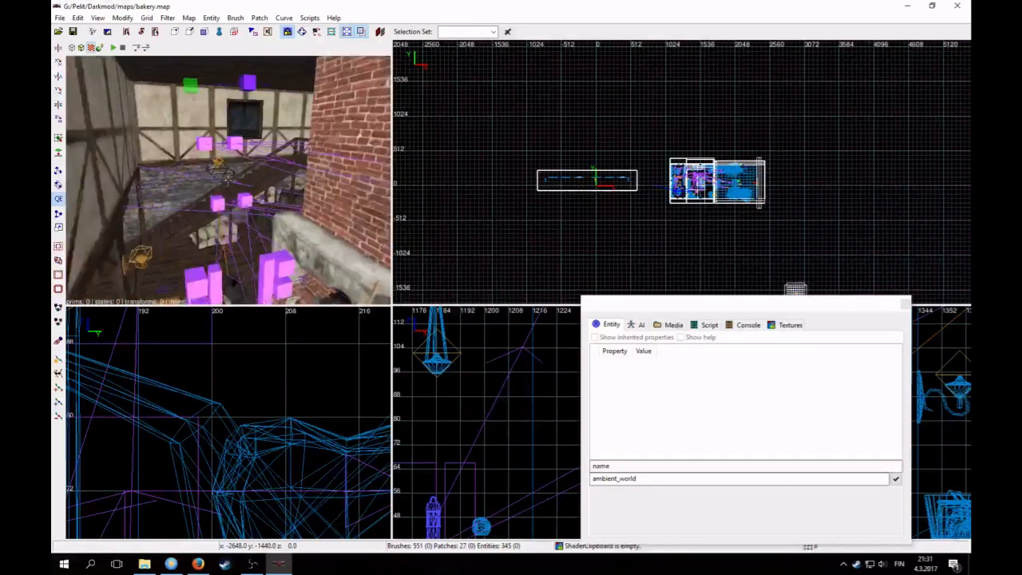
key("Up")
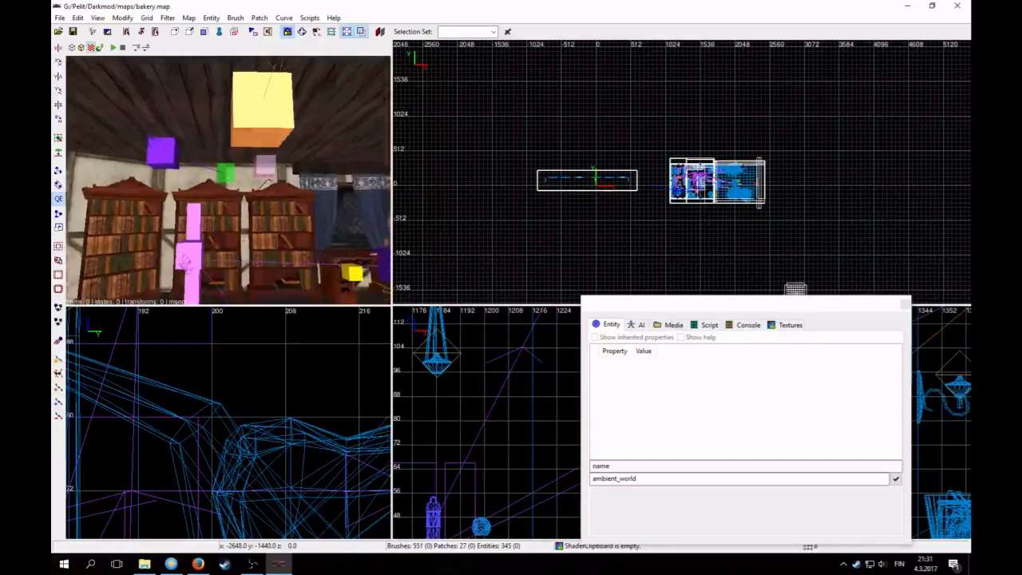
key("Down")
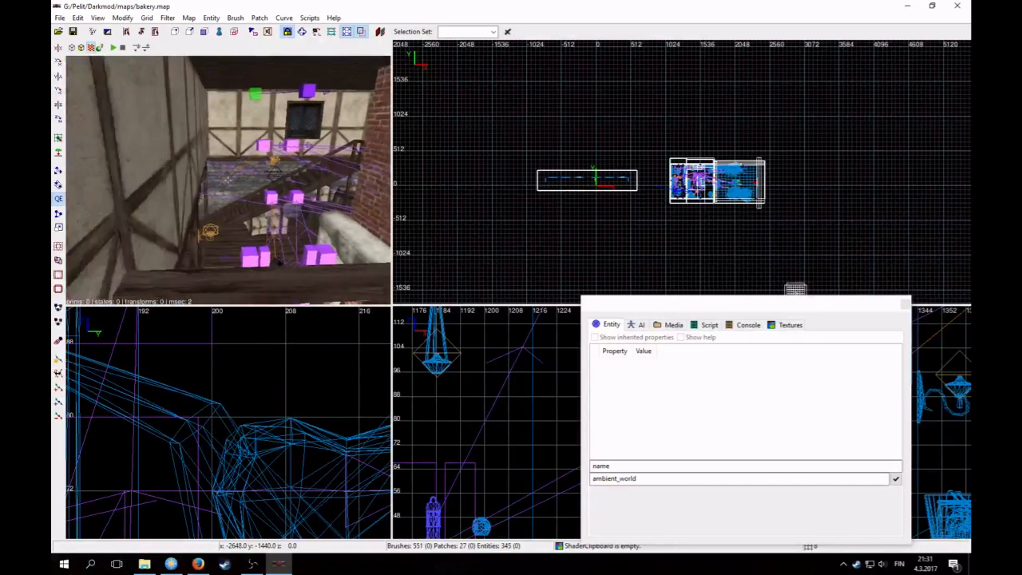
left_click(249, 172, "shift")
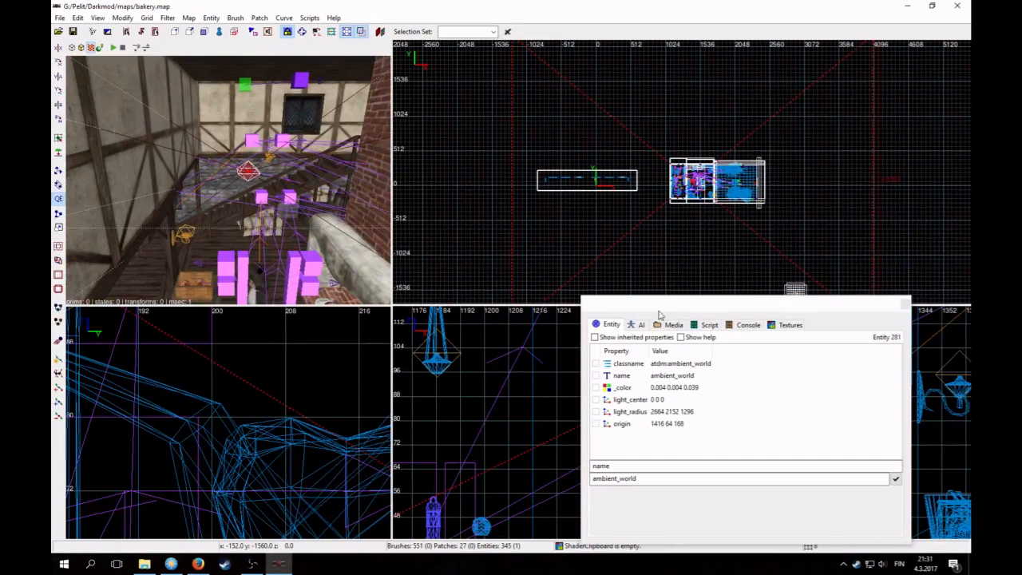
right_click_drag(742, 251, 683, 223)
scroll(683, 223, "down", 2)
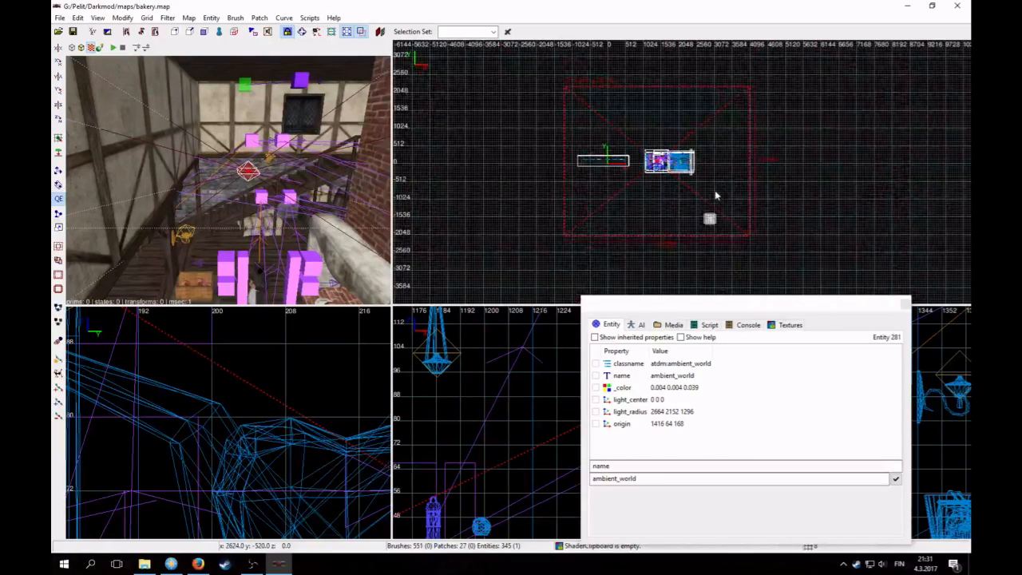
scroll(478, 413, "down", 3)
scroll(477, 413, "down", 2)
left_click_drag(719, 304, 230, 197)
scroll(684, 466, "down", 3)
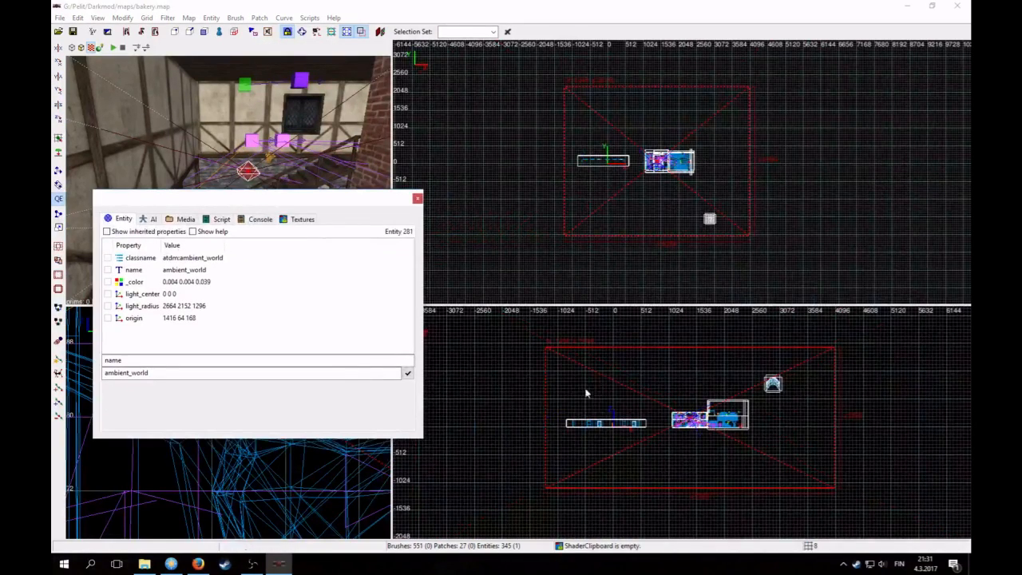
- Inspect the ambient_world light's _color in the colour chooser, leave it without changes, and close the entity properties
left_click(163, 282)
left_click(290, 406)
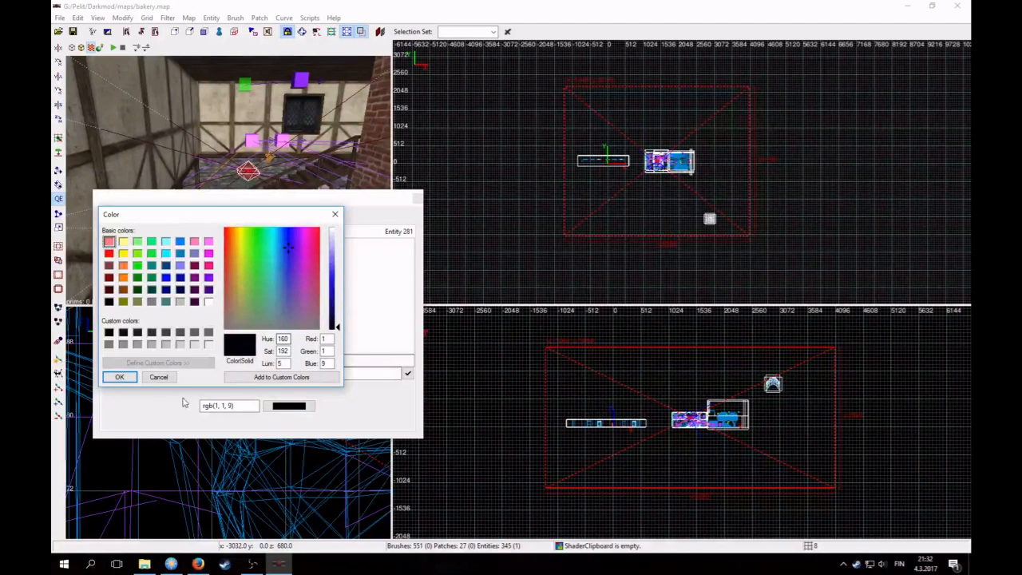
left_click(159, 377)
left_click_drag(412, 208, 533, 186)
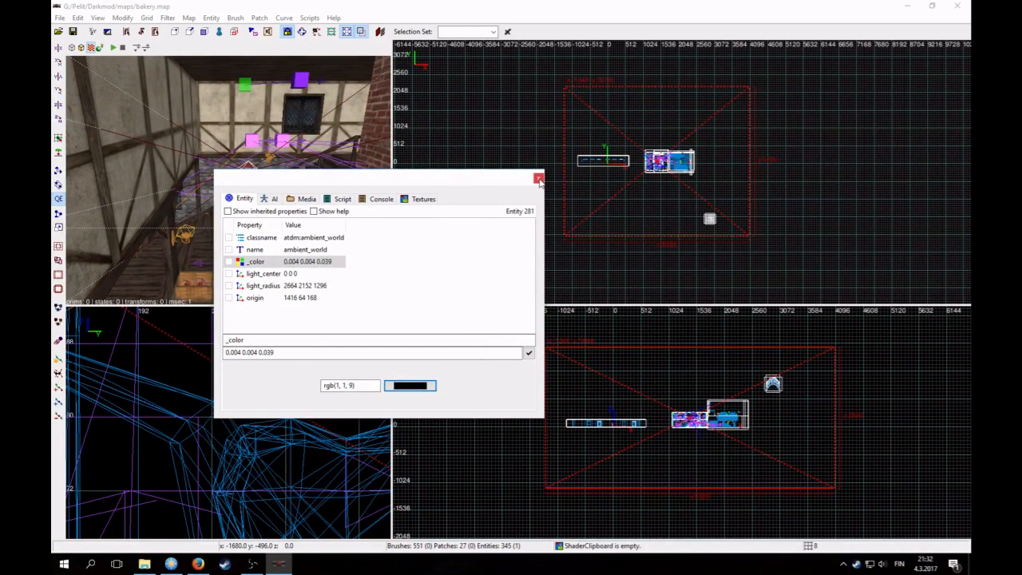
left_click(539, 179)
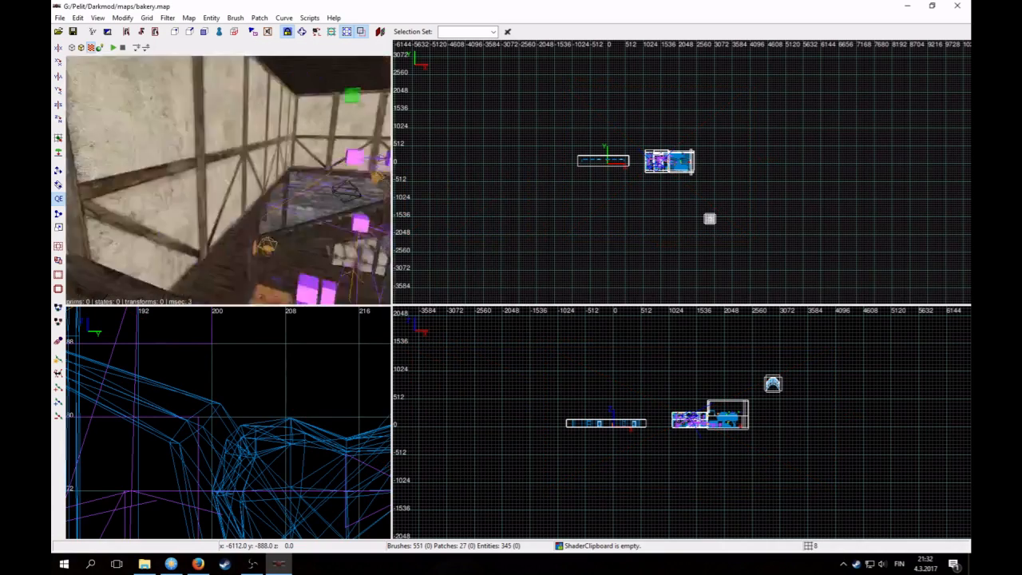
- Inspect the darkvision light's _color in the colour chooser, then close the entity properties and deselect the light
key("Up")
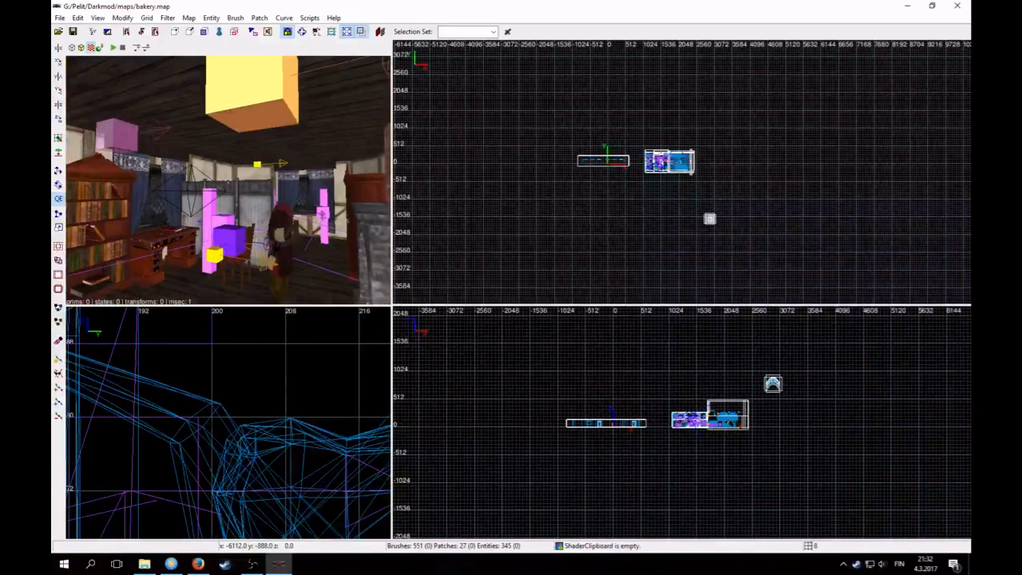
left_click(185, 192, "shift")
key("n")
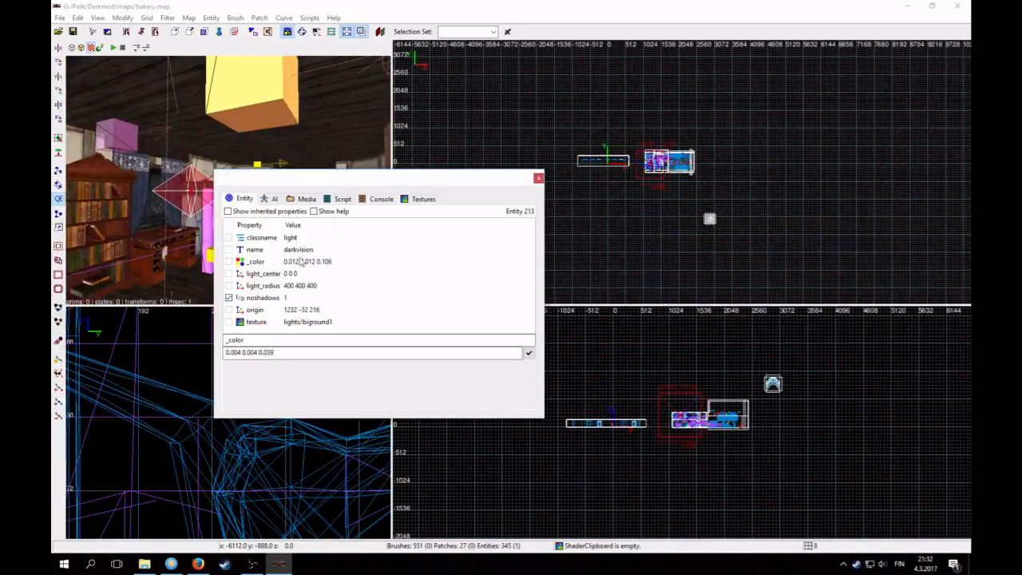
left_click(296, 262)
left_click(410, 385)
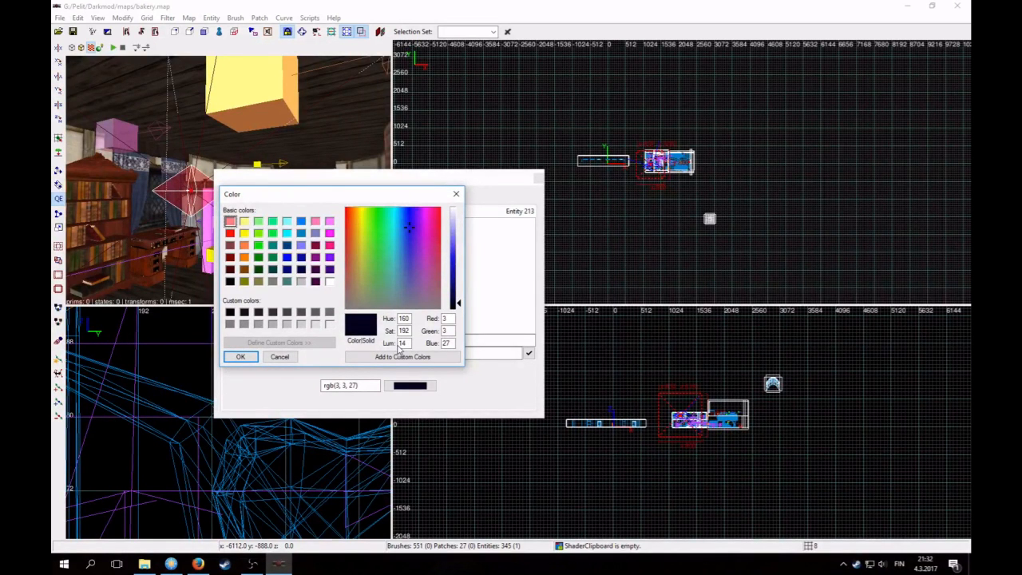
left_click(240, 357)
key("Escape")
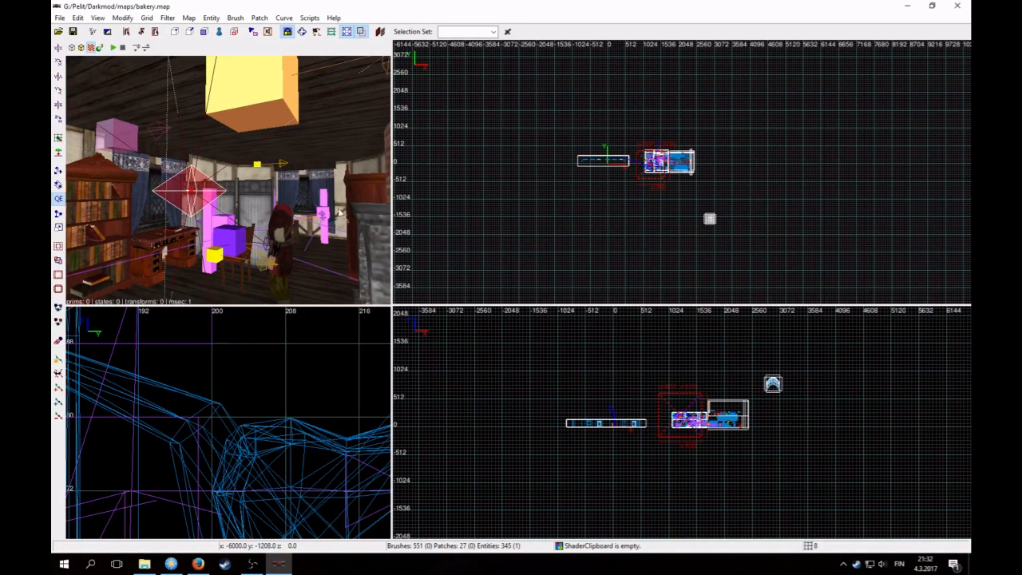
key("Escape")
- Look around the furnished room lit by the darkvision light, select that light near the fireplace, and deselect it
right_click(228, 226)
right_click(235, 229)
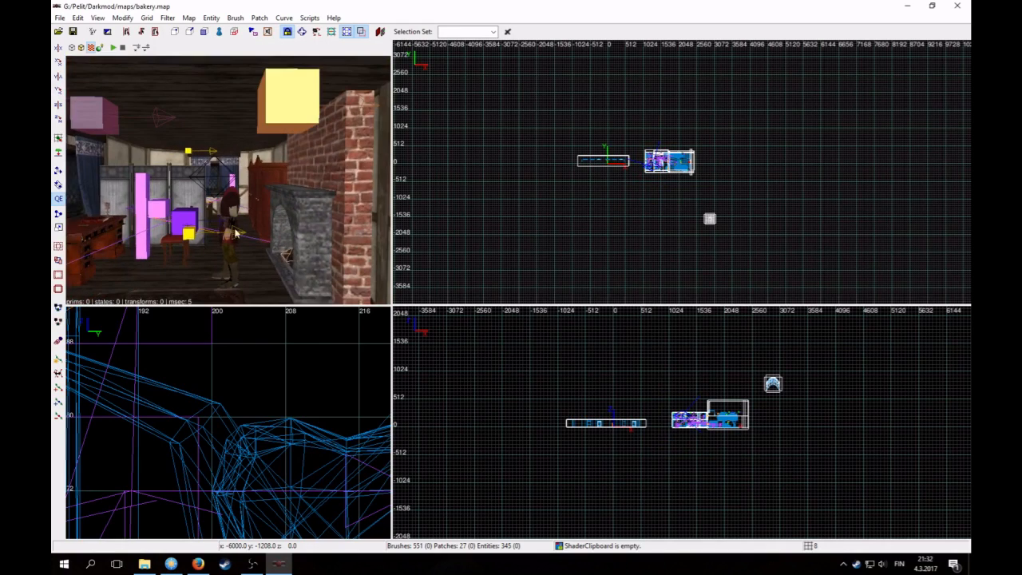
right_click(246, 214)
key("Up")
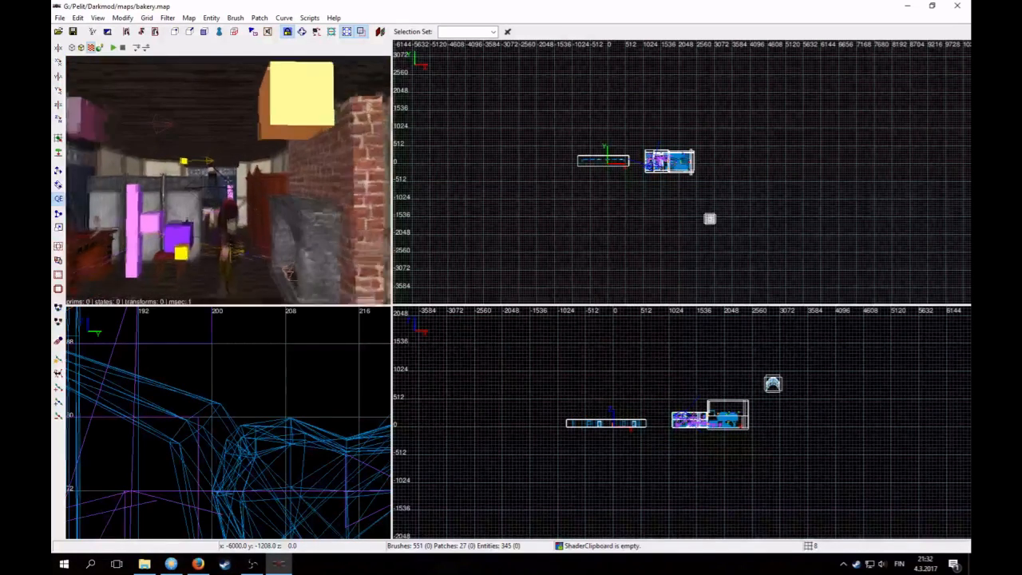
key("Up")
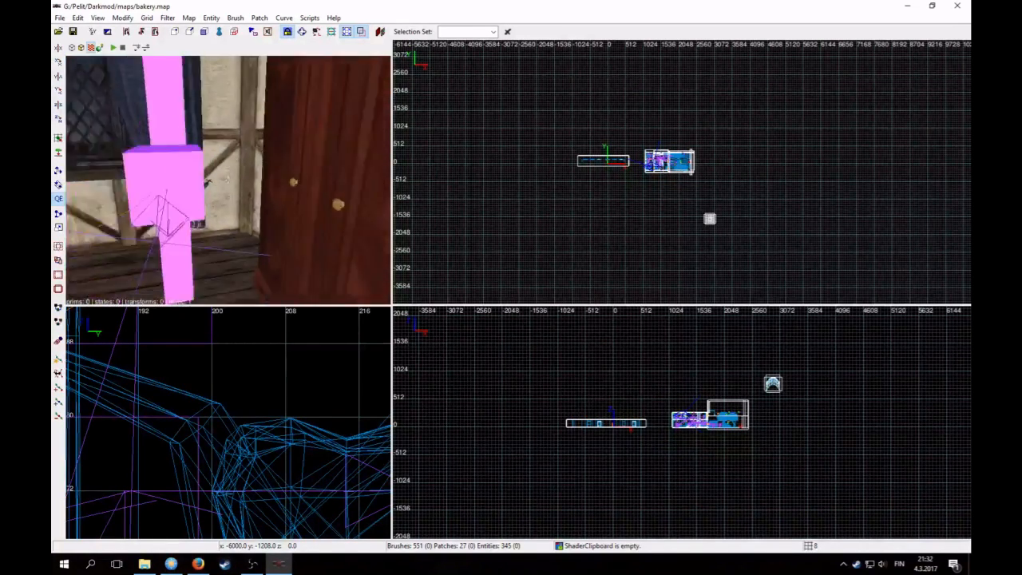
key("Down")
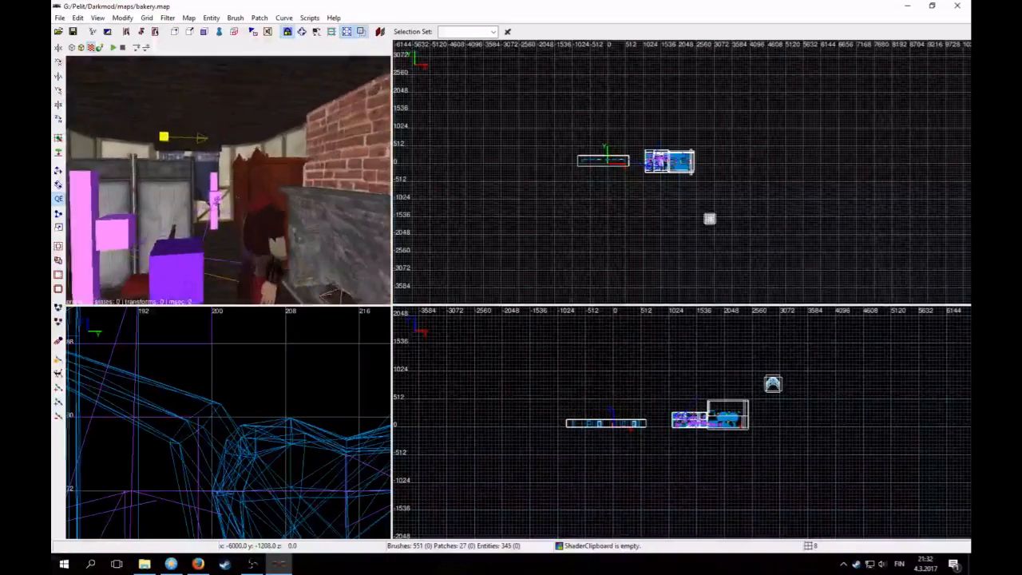
right_click(260, 208)
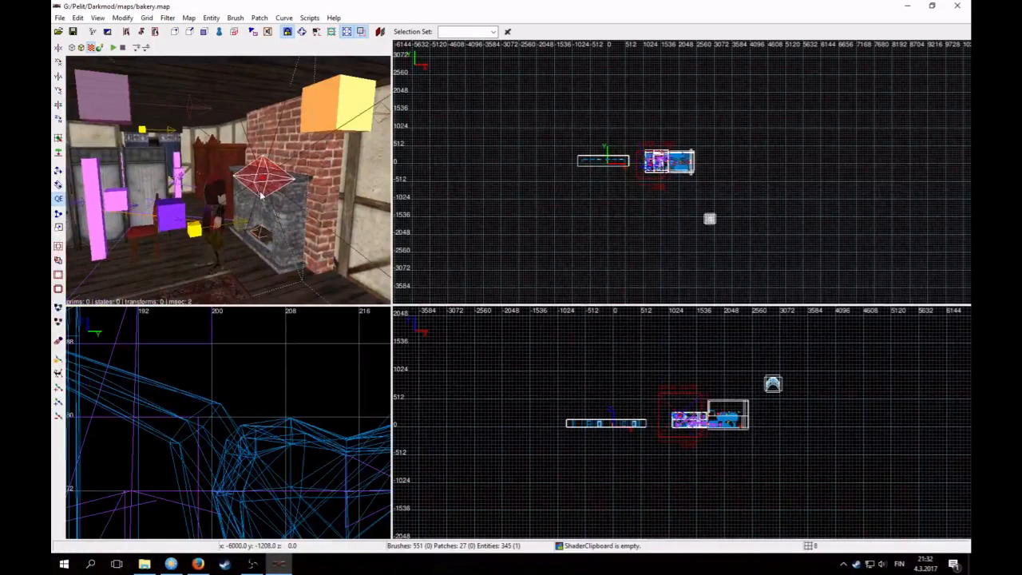
key("Escape")
- Select the ambient_world light in the bakery hall and show its entity properties
right_click(228, 220)
key("Up")
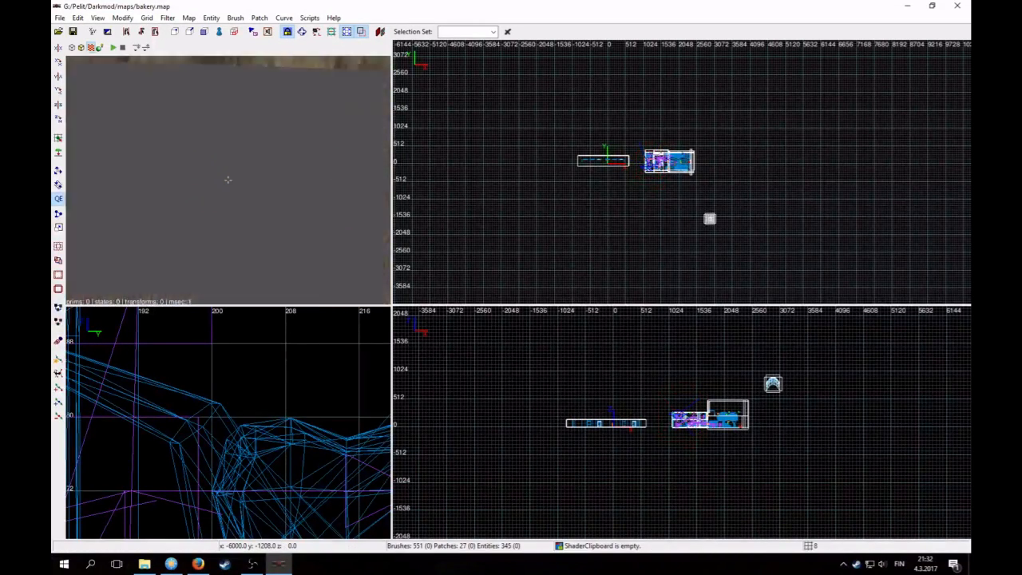
key("Up")
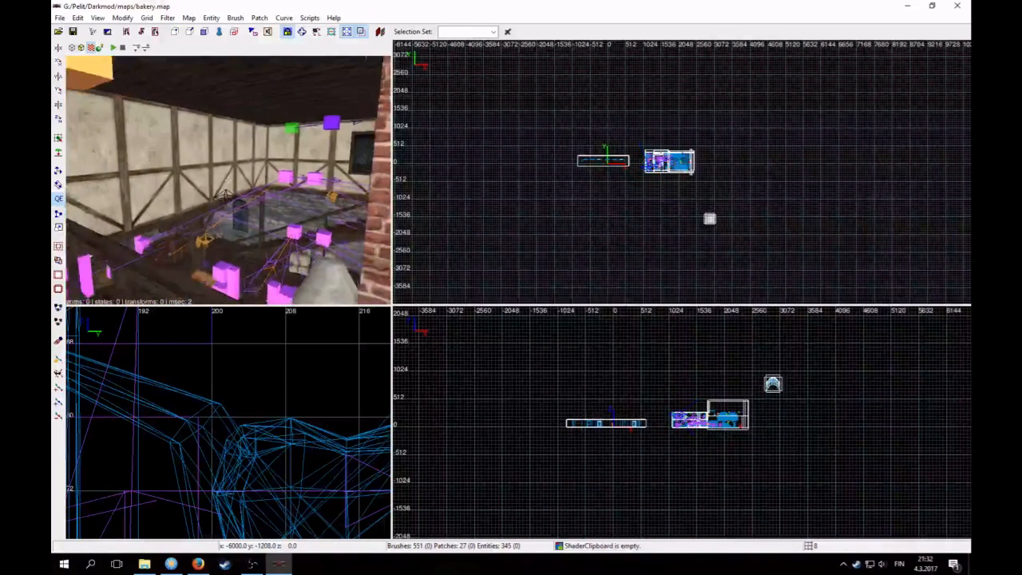
right_click(223, 208)
key("n")
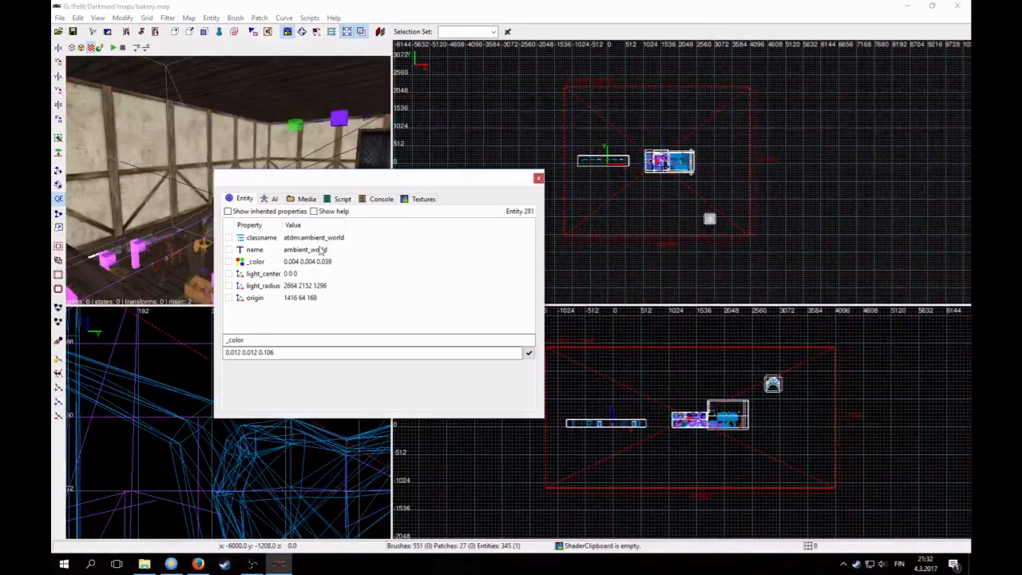